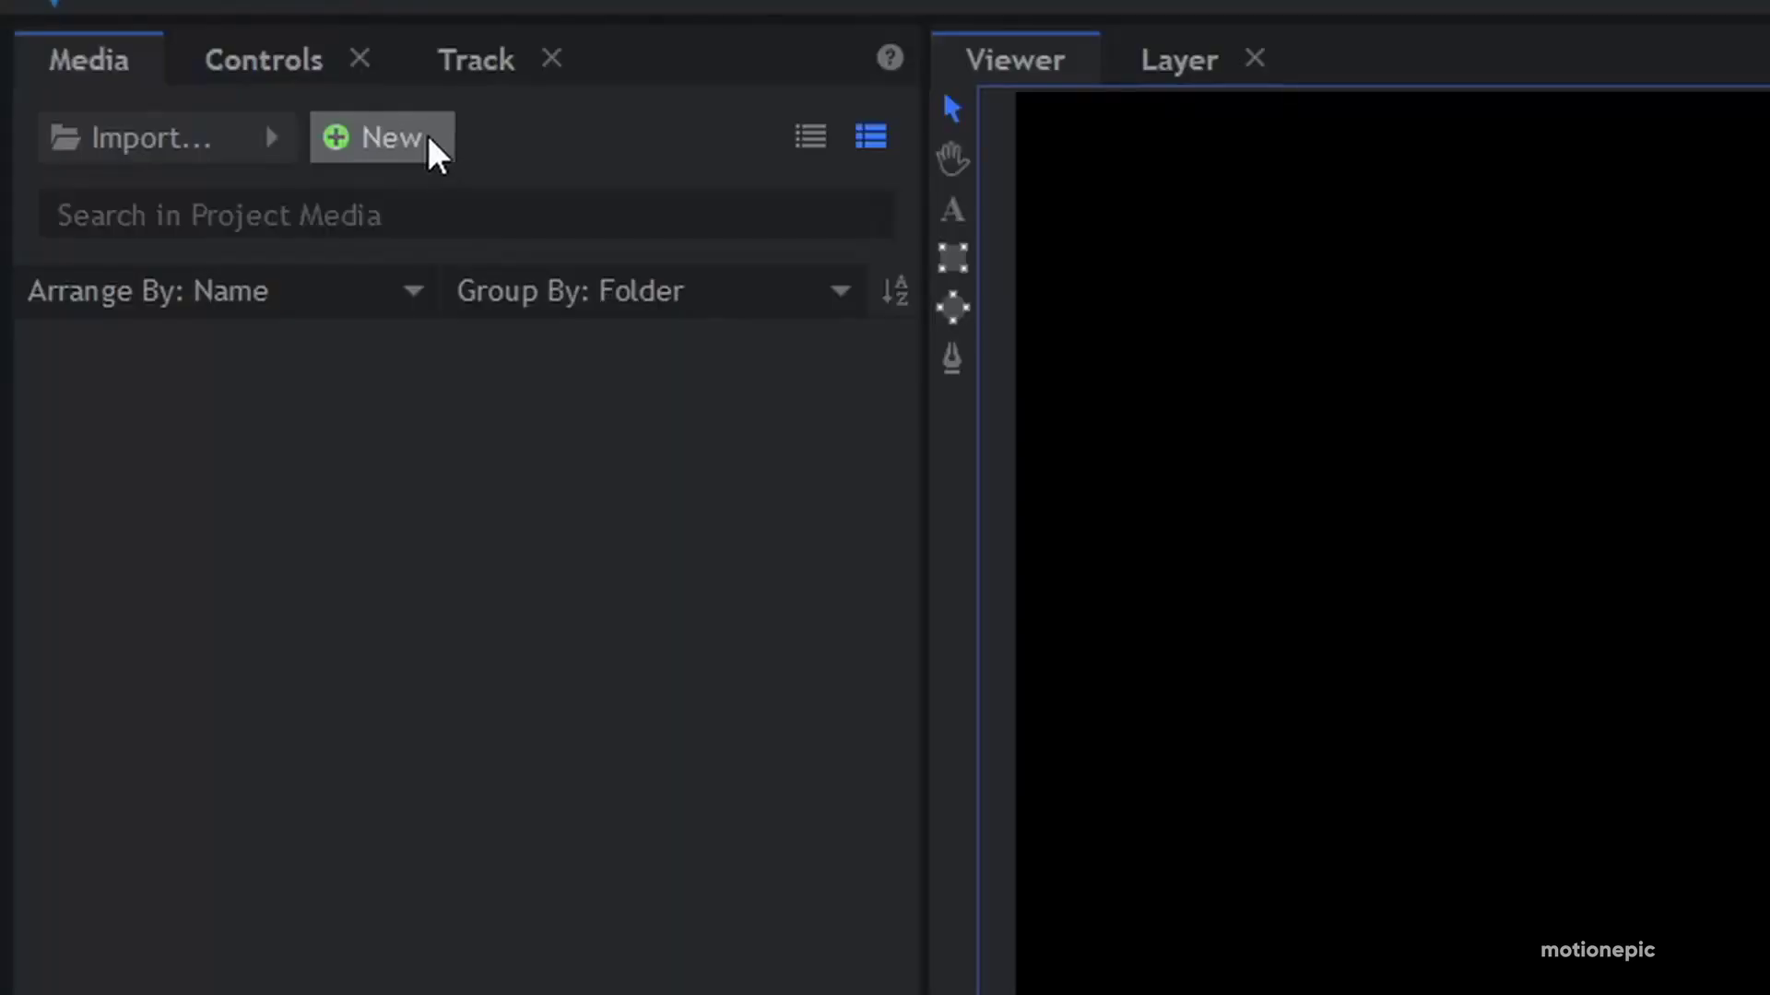
Create a composite shot named TEXT-1 with a duration of 10 seconds and a height of 315 pixels
{"action": "left_click", "coordinate": [427, 135]}
{"action": "left_click", "coordinate": [441, 195]}
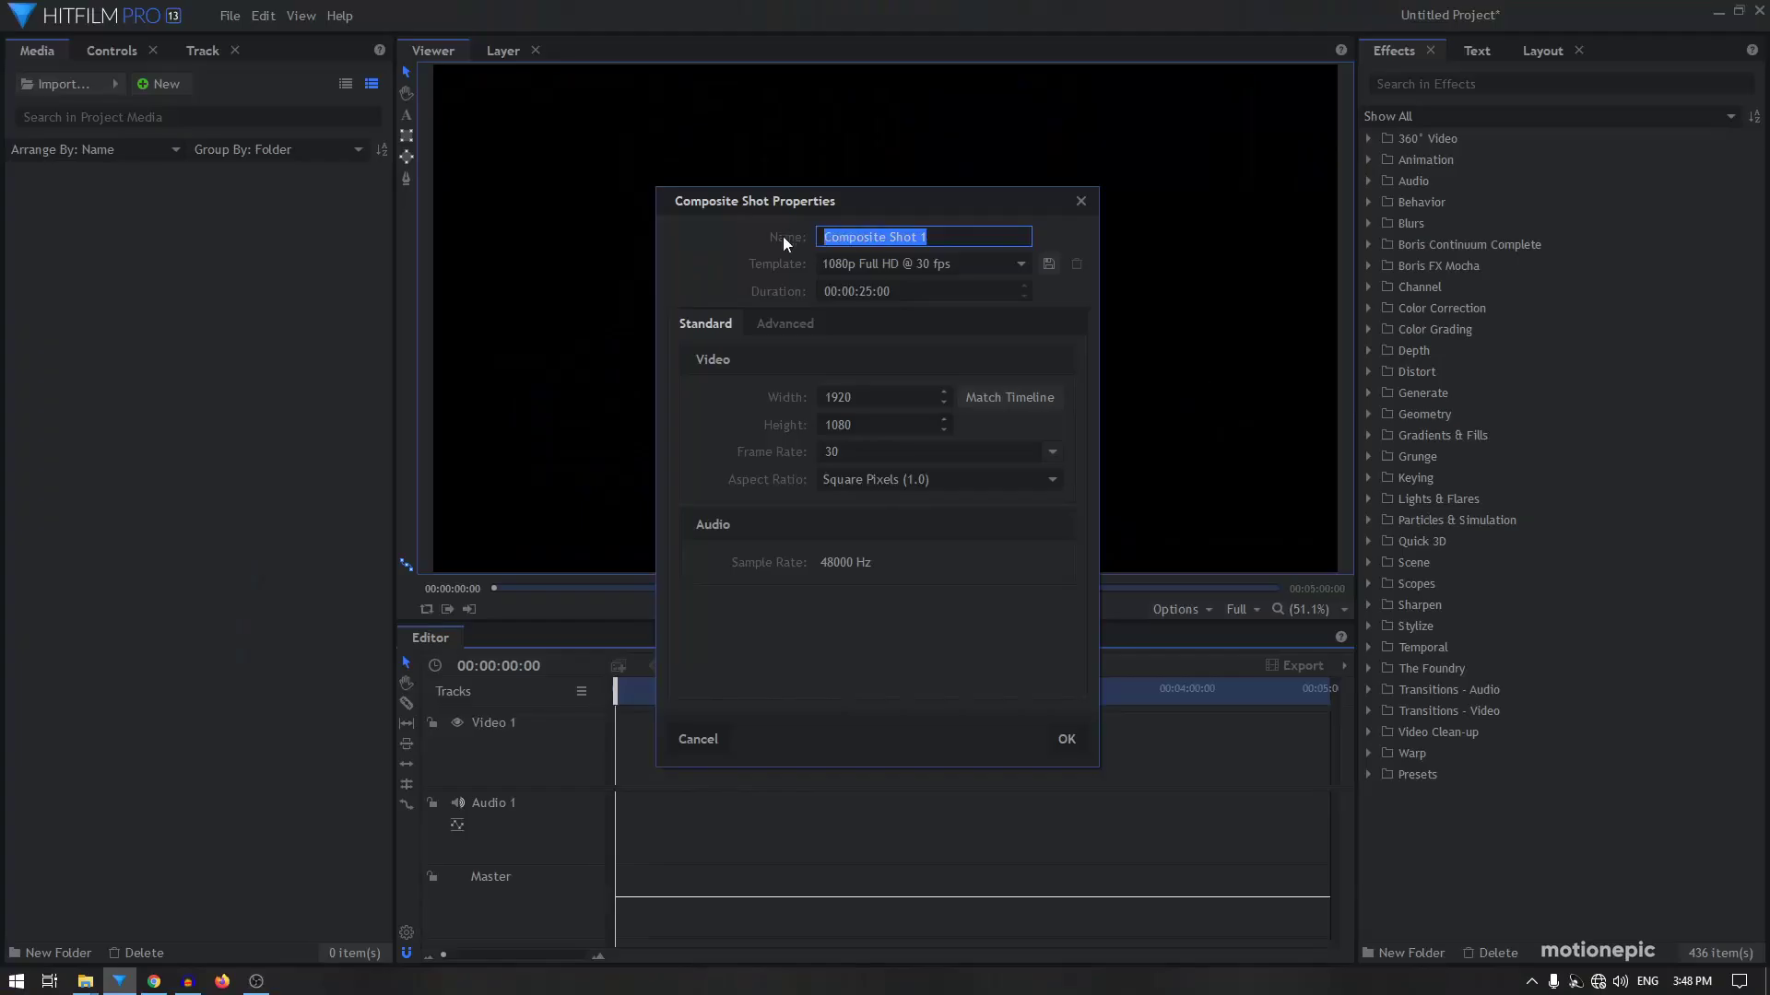
{"action": "type", "text": "TEXT-1"}
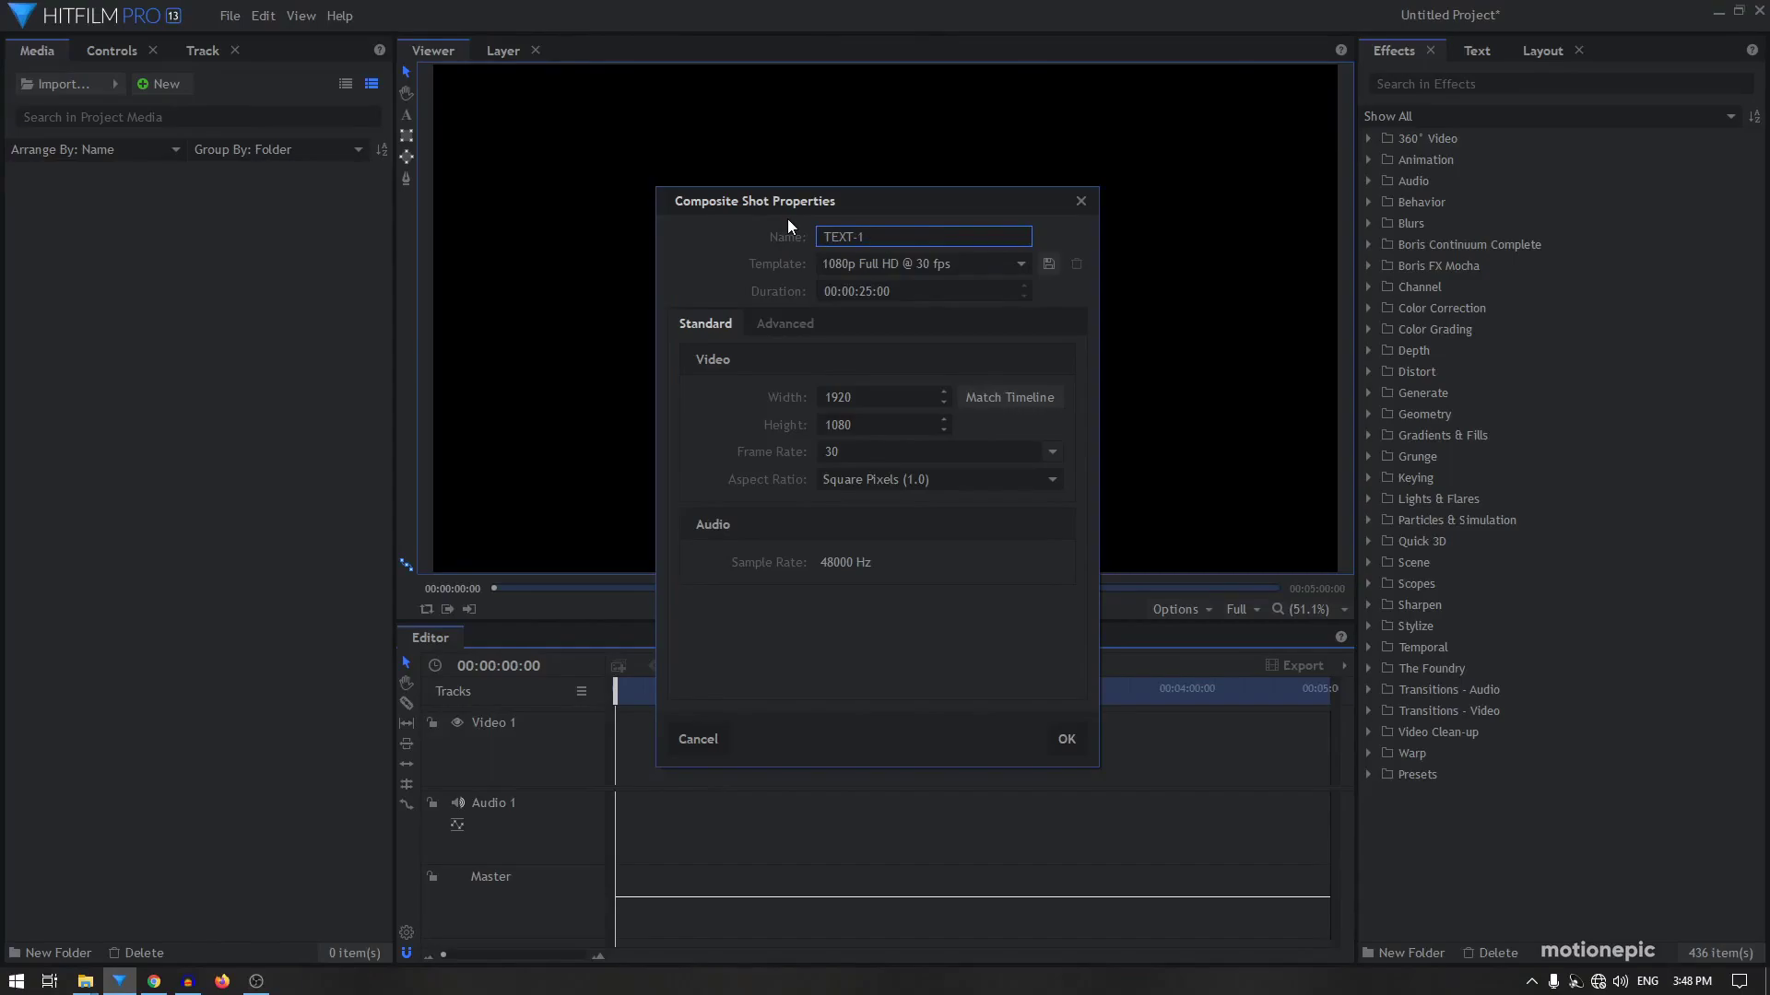
{"action": "key", "text": "Tab"}
{"action": "double_click", "coordinate": [864, 291]}
{"action": "type", "text": "10"}
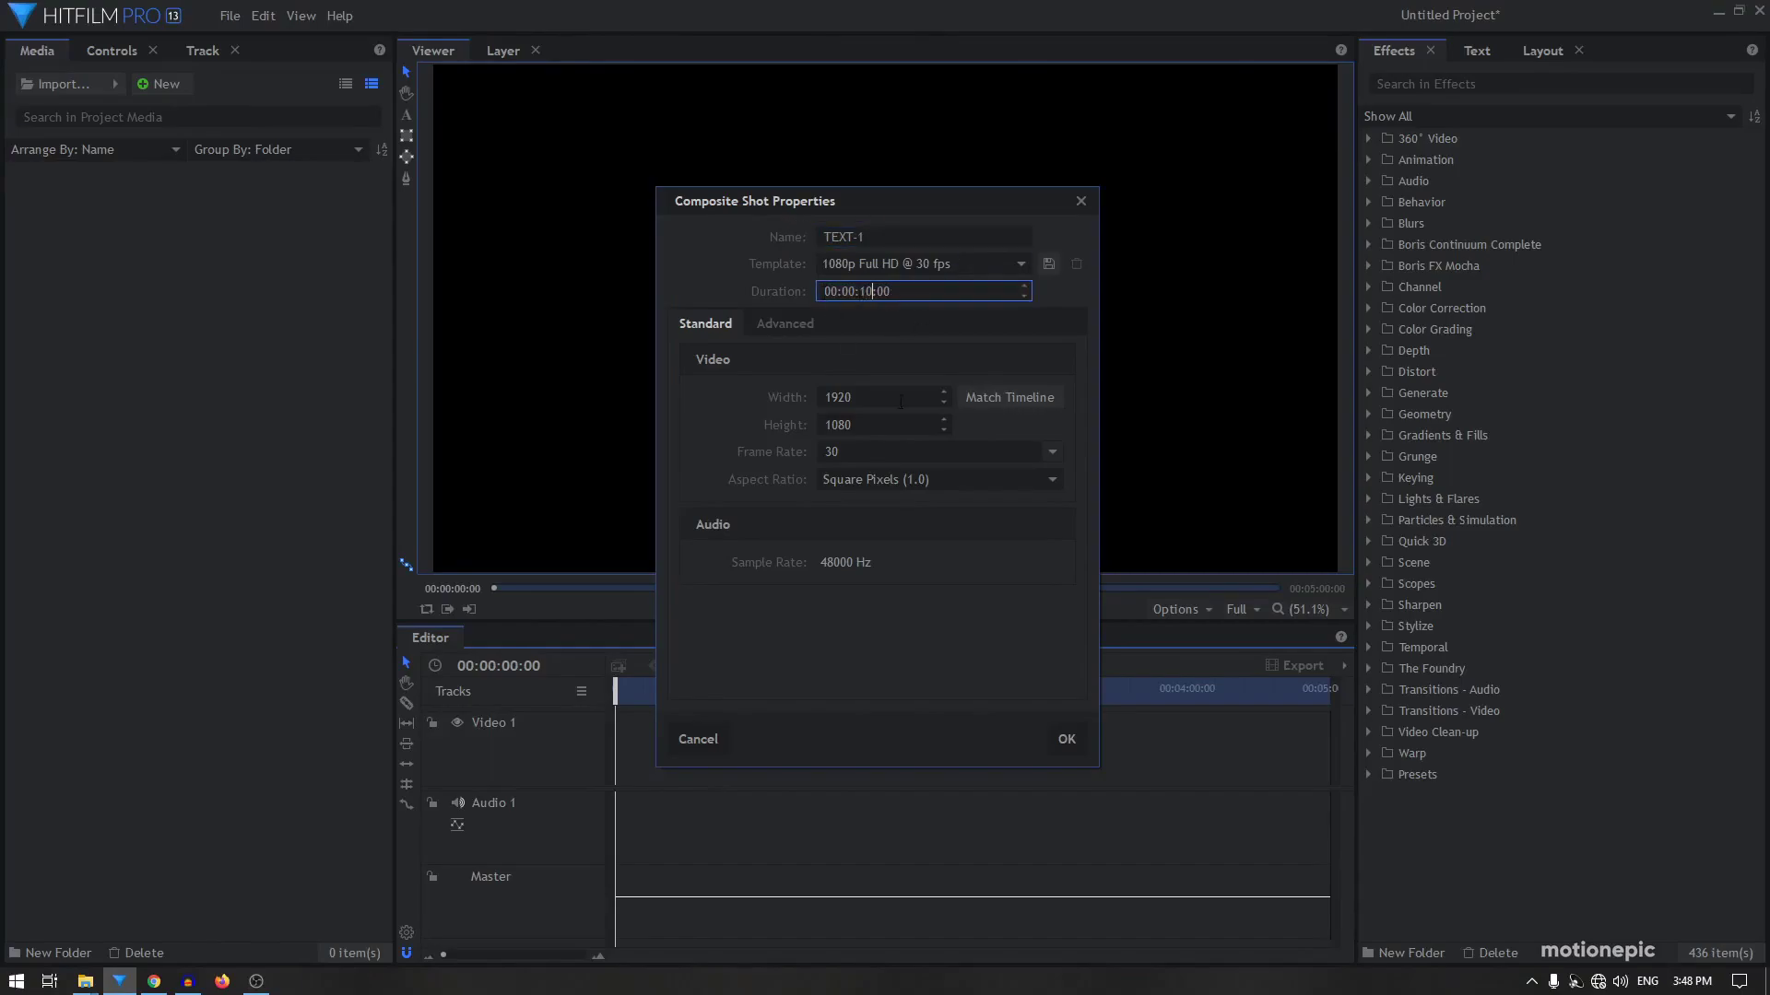
{"action": "left_click_drag", "start_coordinate": [874, 429], "coordinate": [811, 437]}
{"action": "type", "text": "315"}
{"action": "key", "text": "Return"}
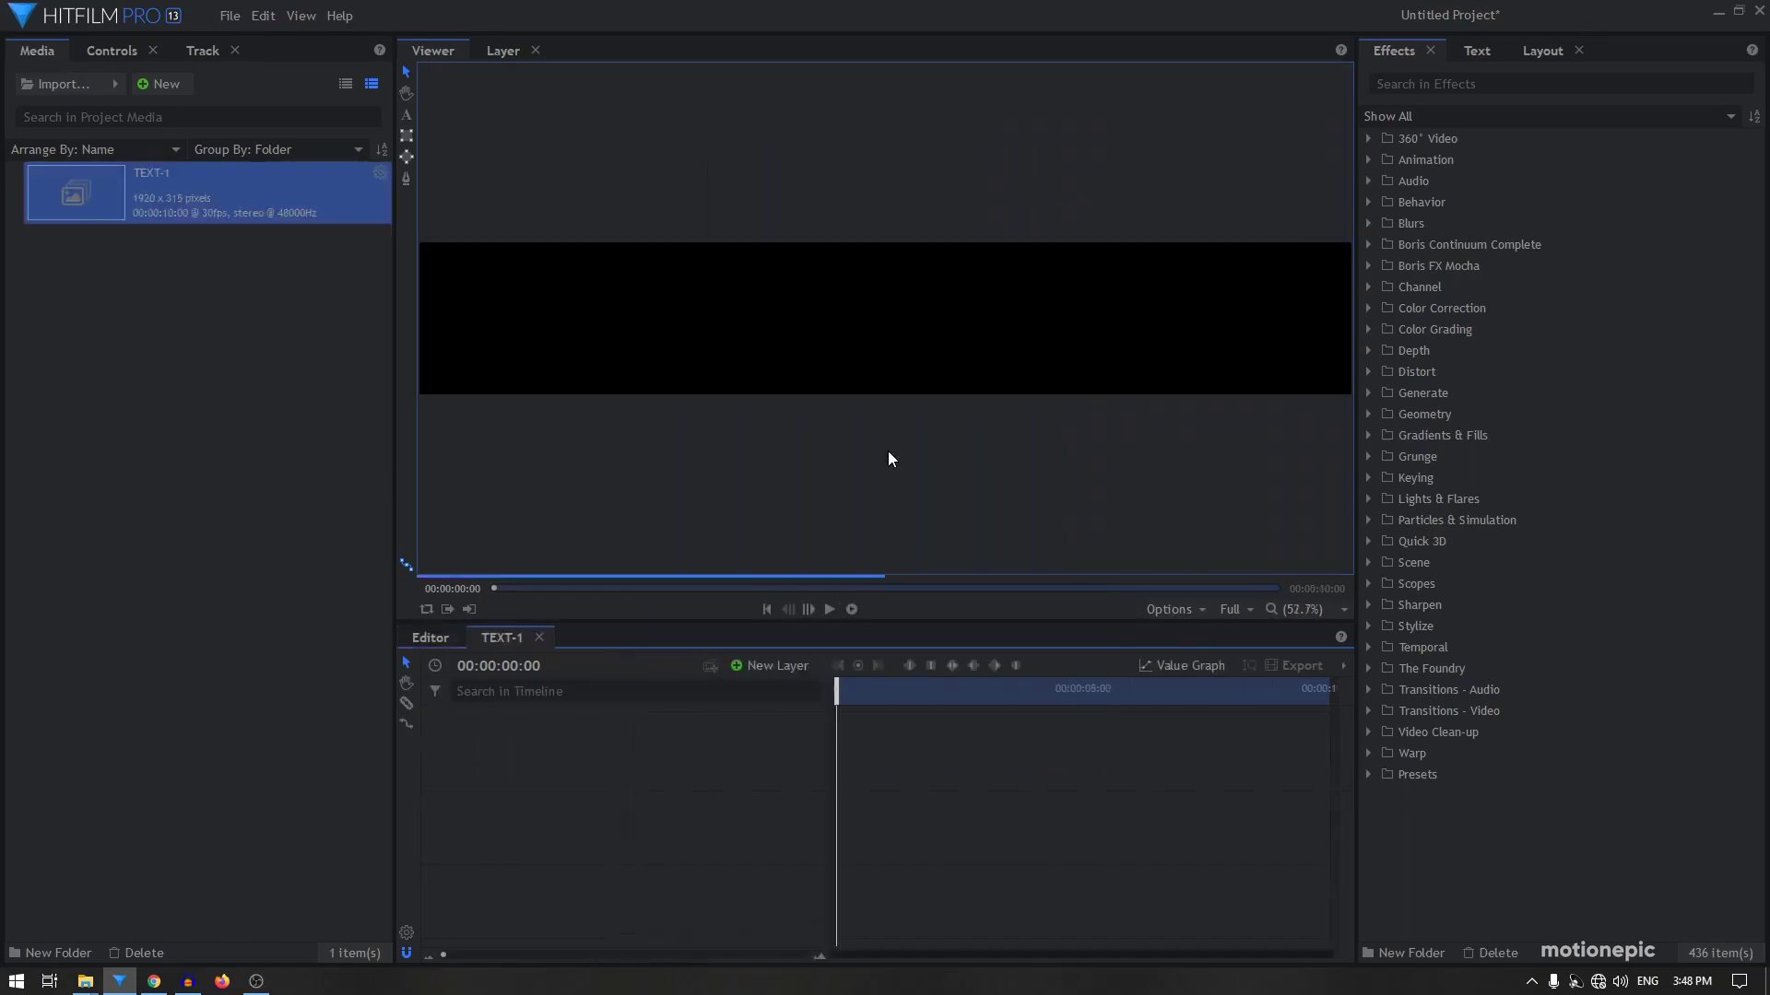
Add a text layer reading TRIANGLE and centre it vertically relative to the timeline frame
{"action": "left_click", "coordinate": [760, 664]}
{"action": "left_click", "coordinate": [773, 711]}
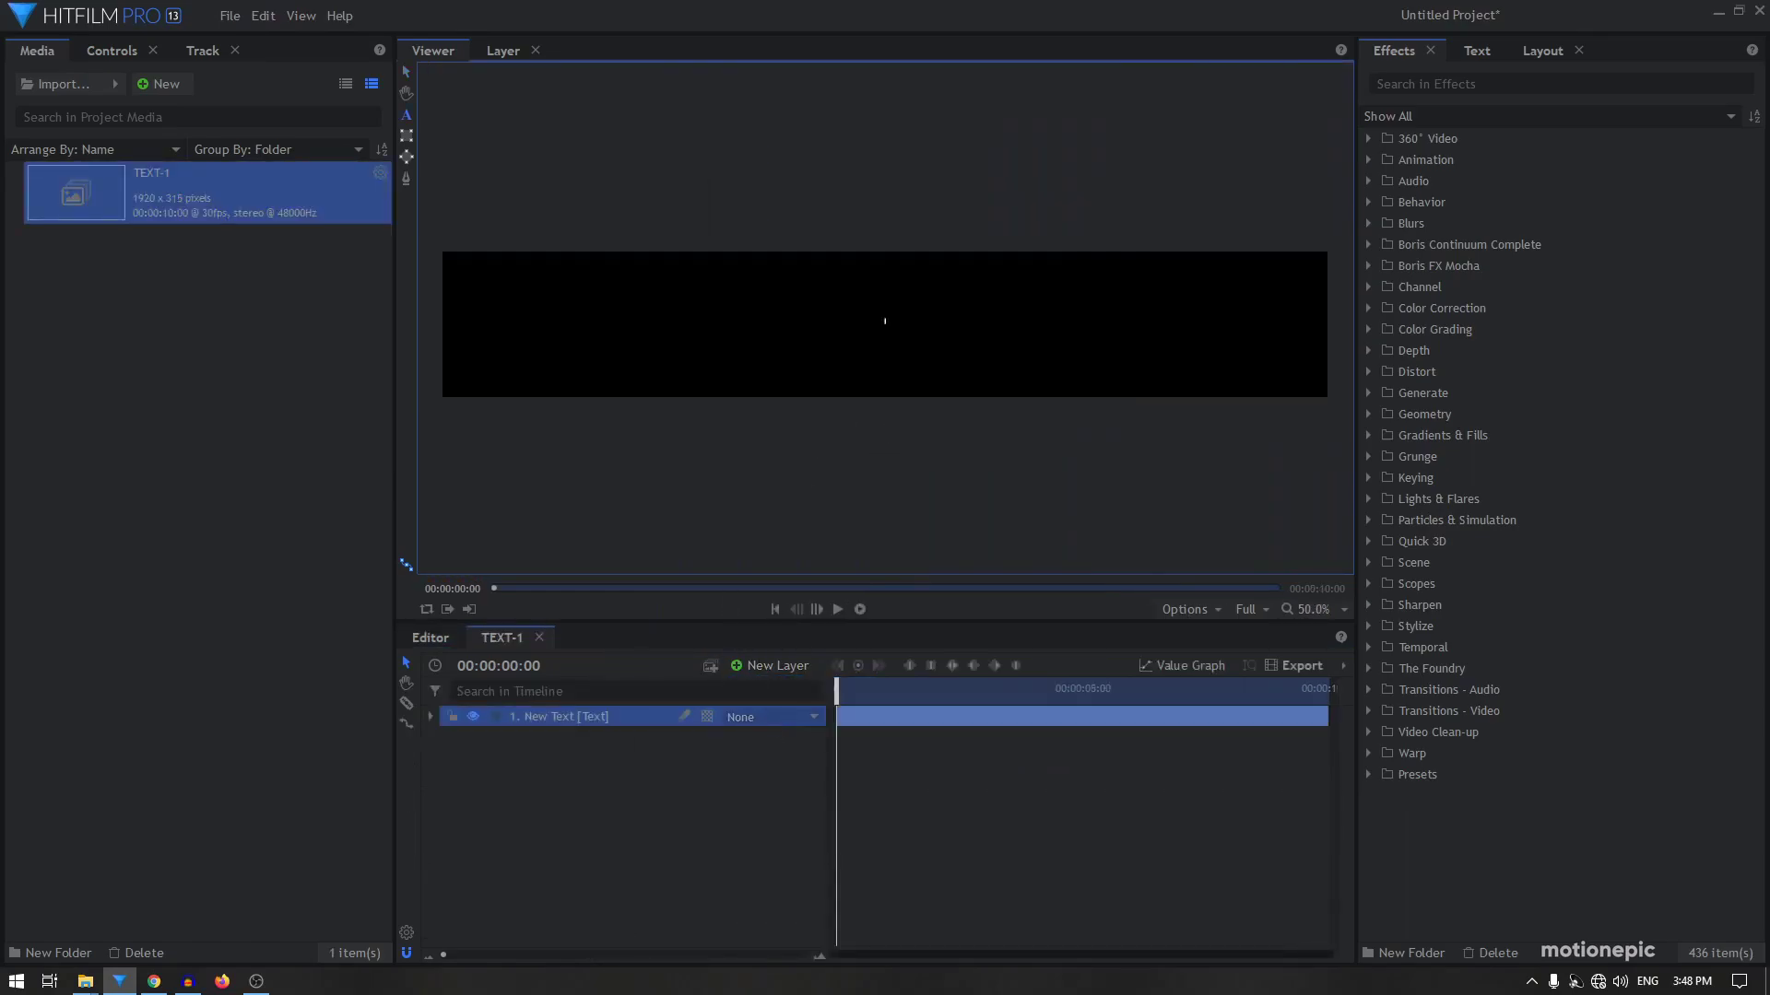
{"action": "type", "text": "TRIANGLE"}
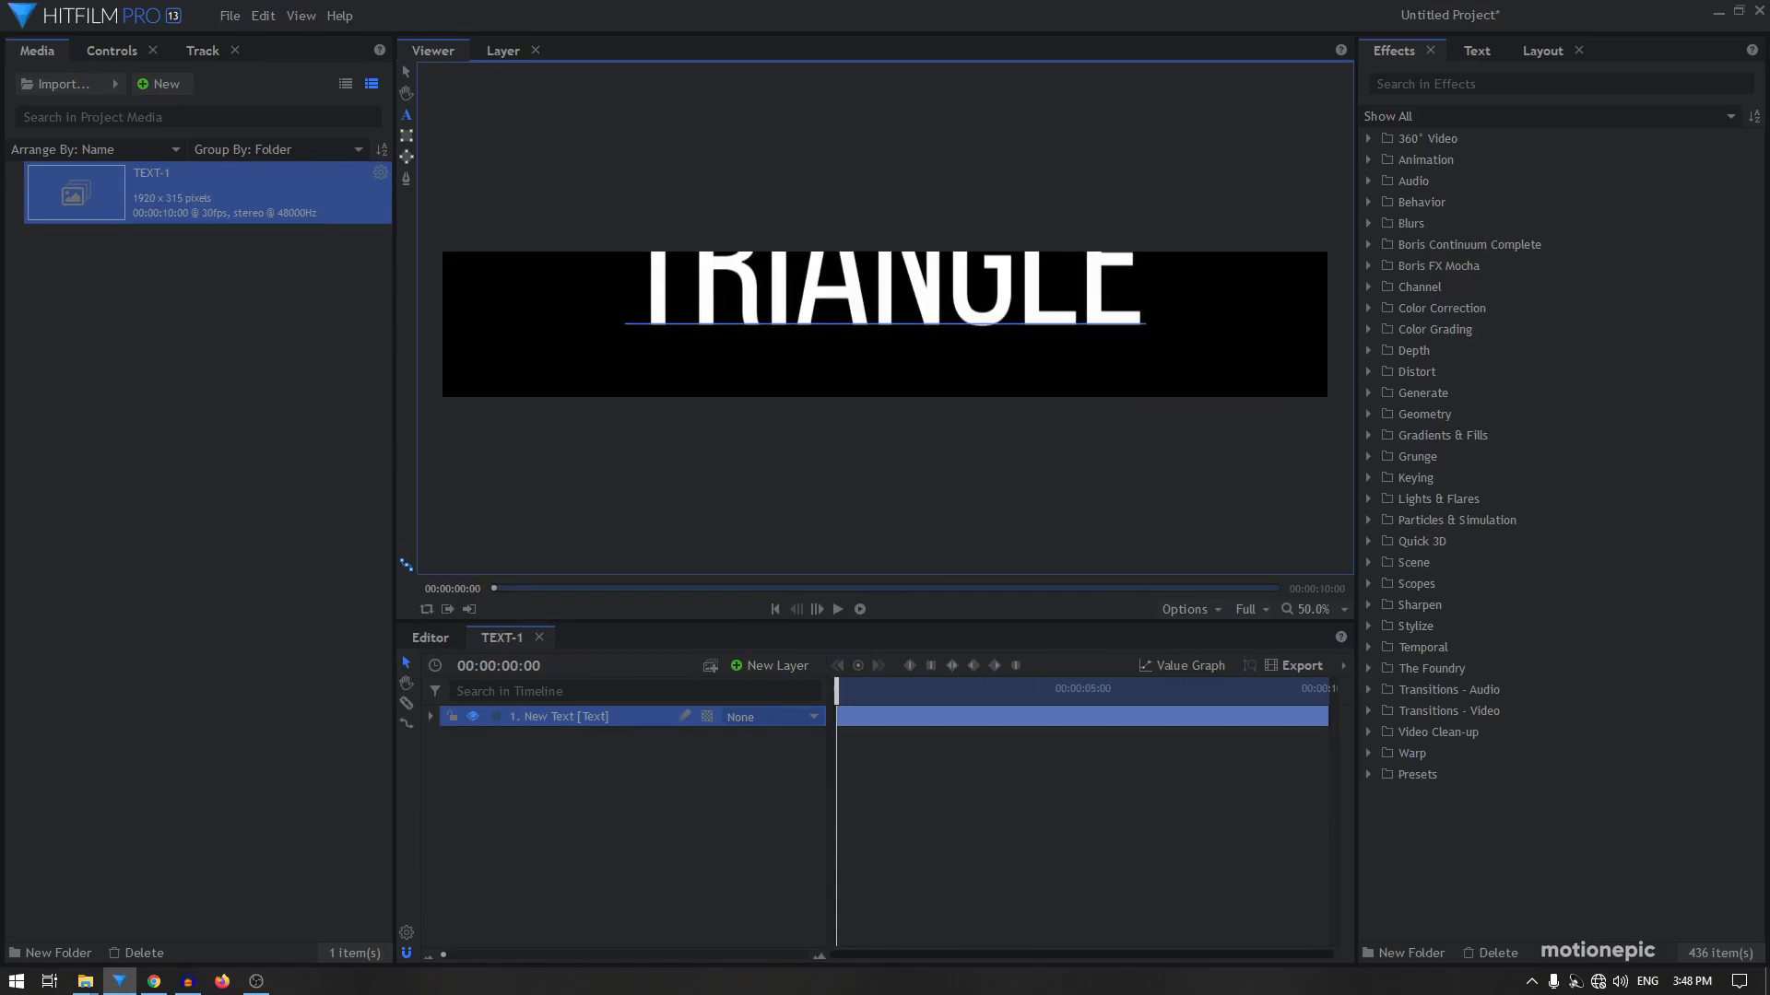
{"action": "key", "text": "ctrl+a"}
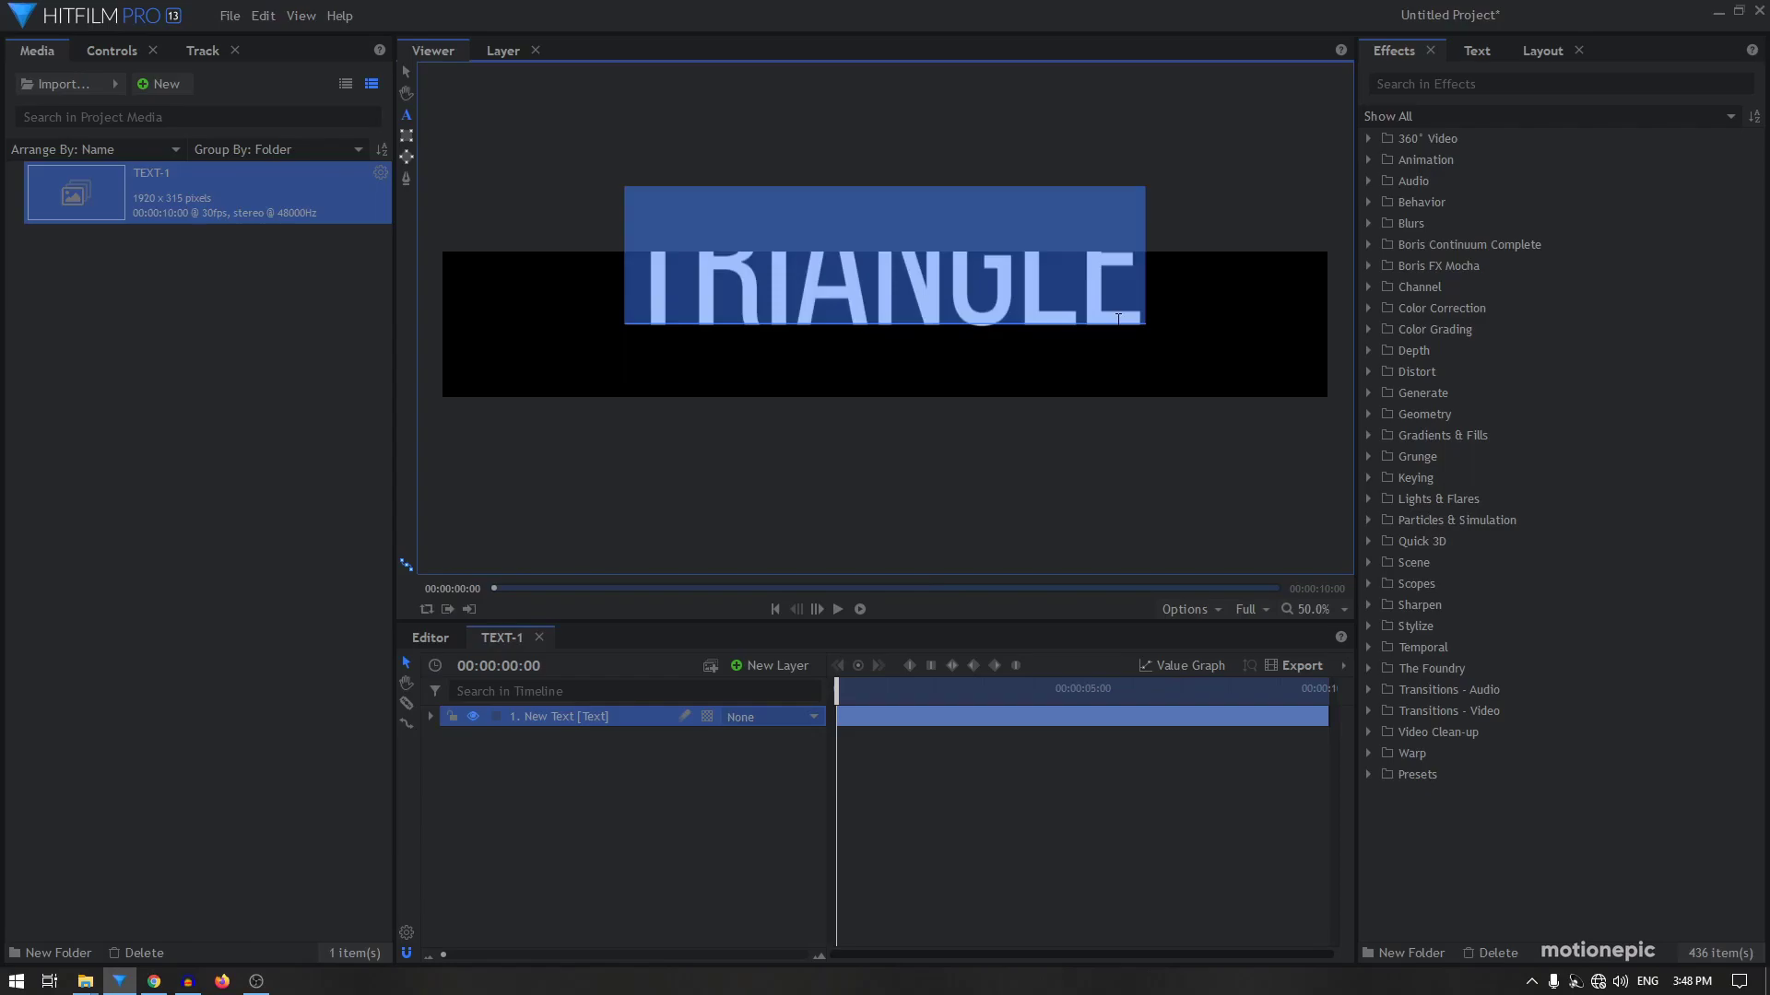
{"action": "left_click", "coordinate": [1535, 54]}
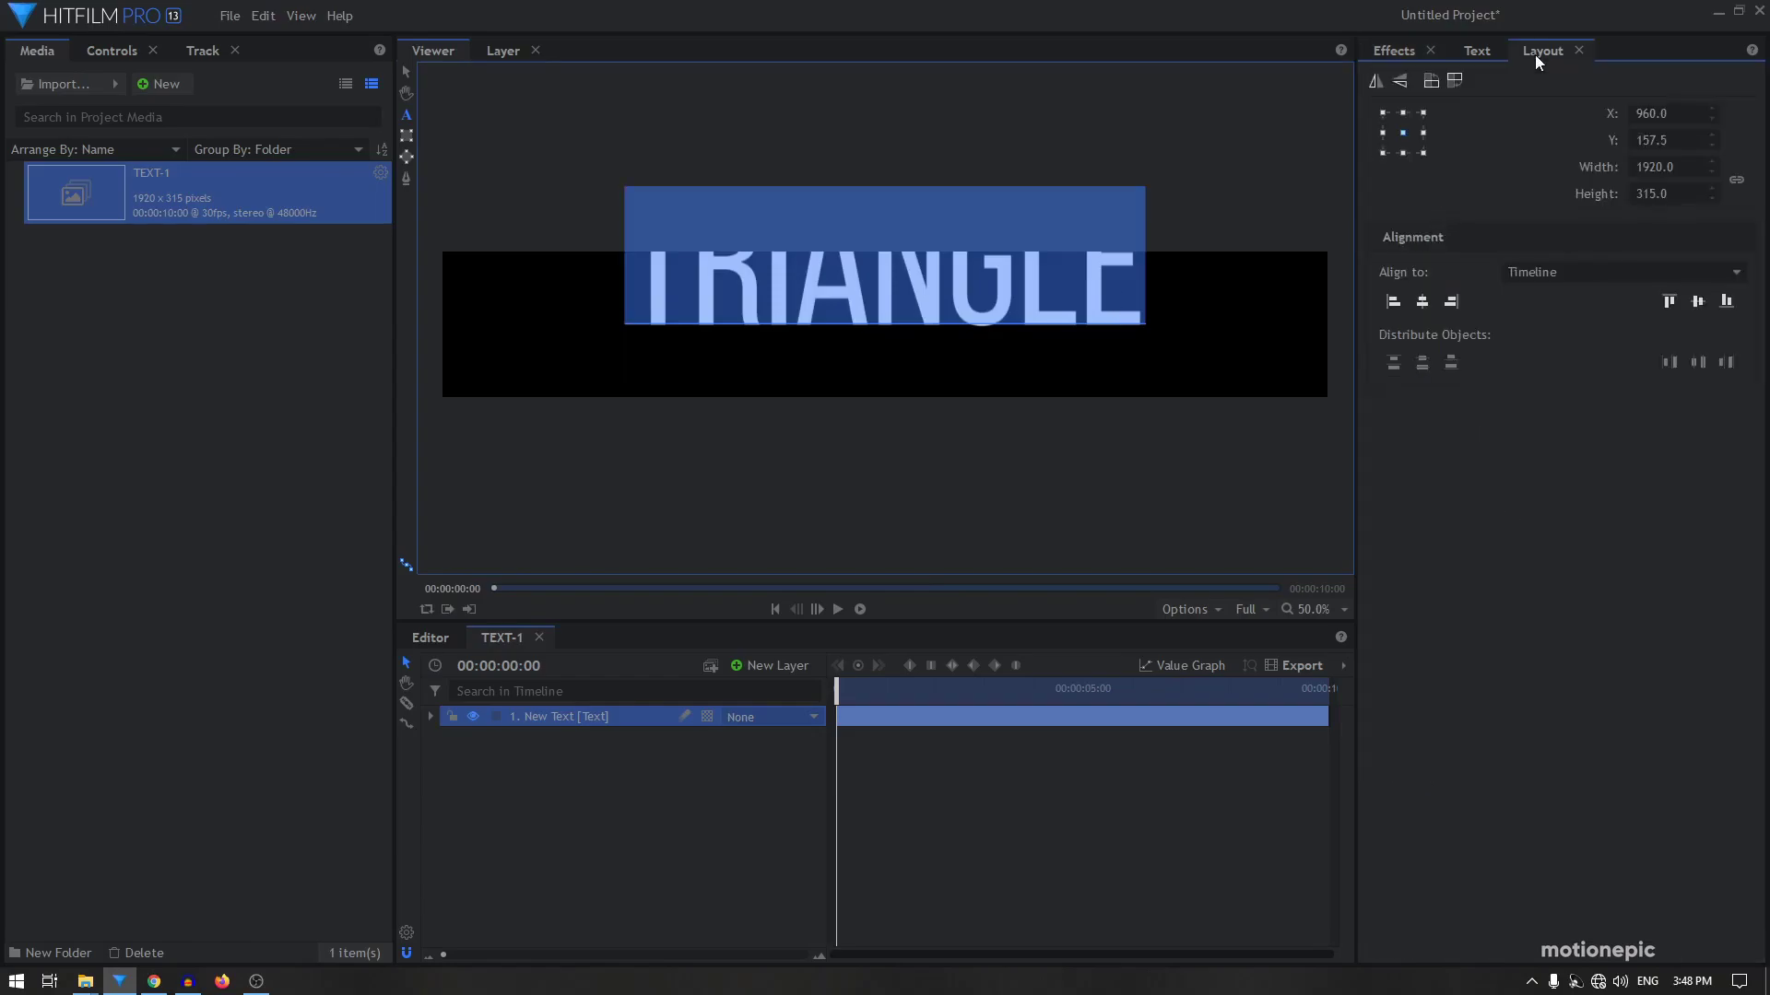
{"action": "left_click", "coordinate": [1697, 303]}
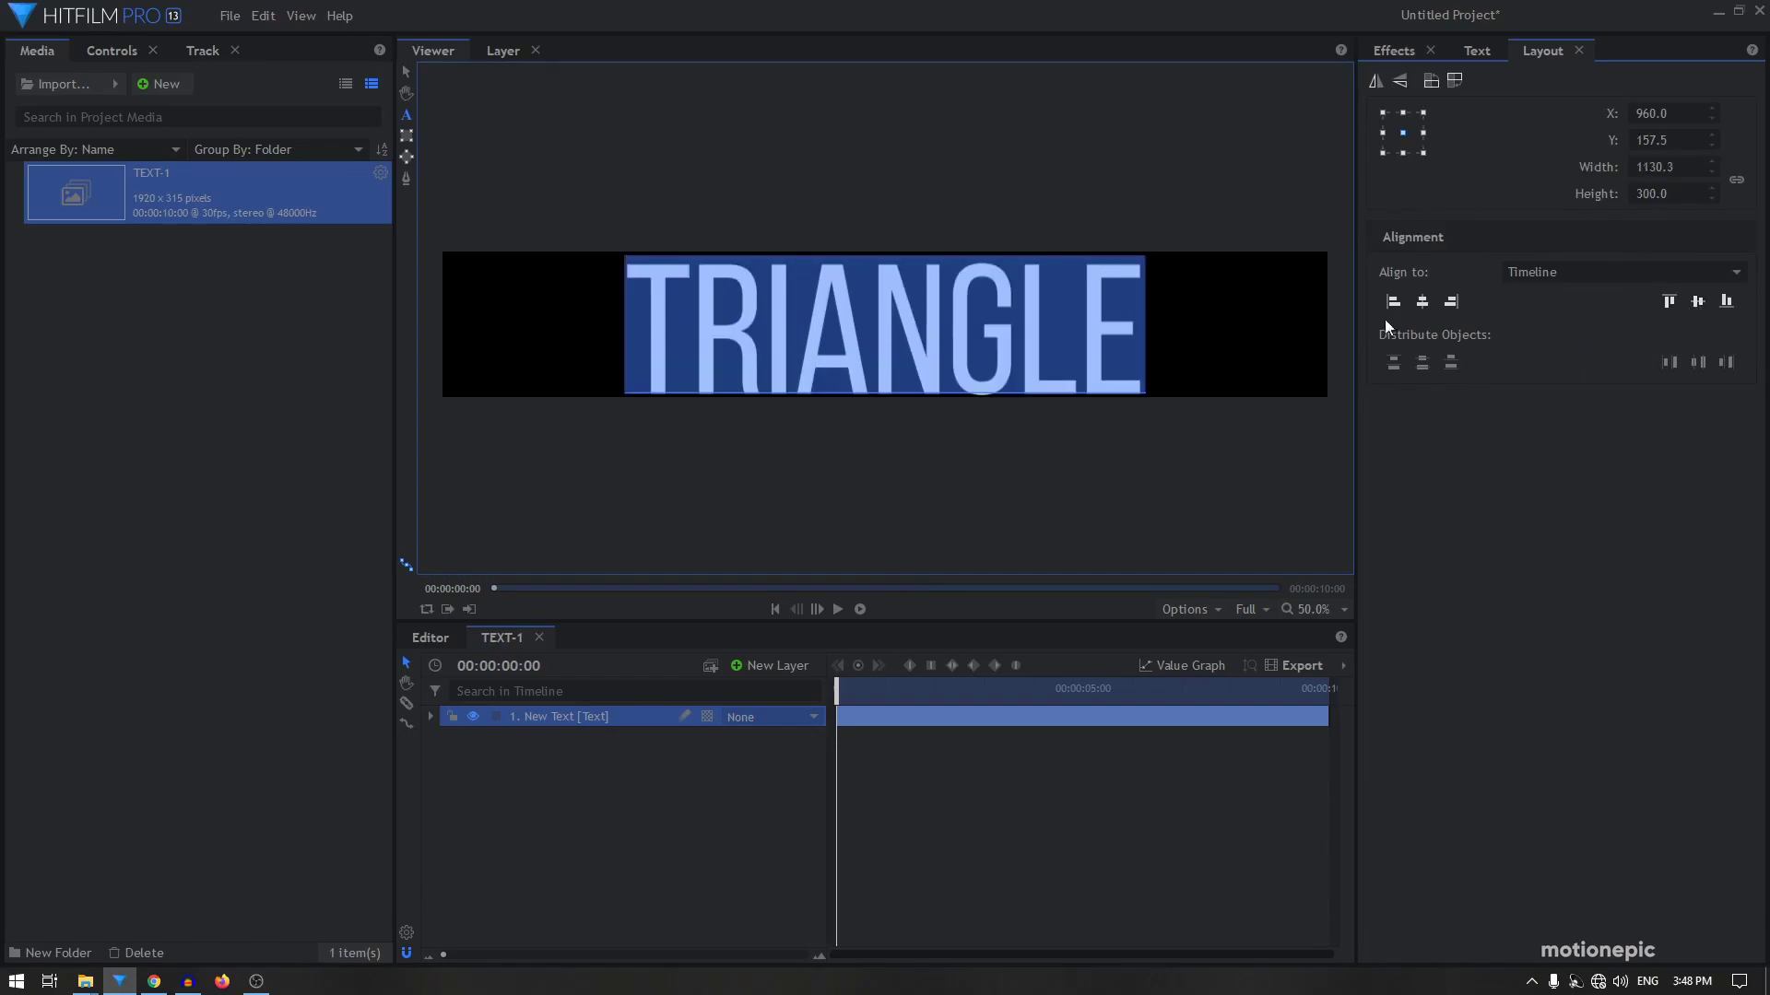
Move the TRIANGLE text slightly upward in the frame, to a Y position of about 149.5
{"action": "left_click", "coordinate": [407, 71]}
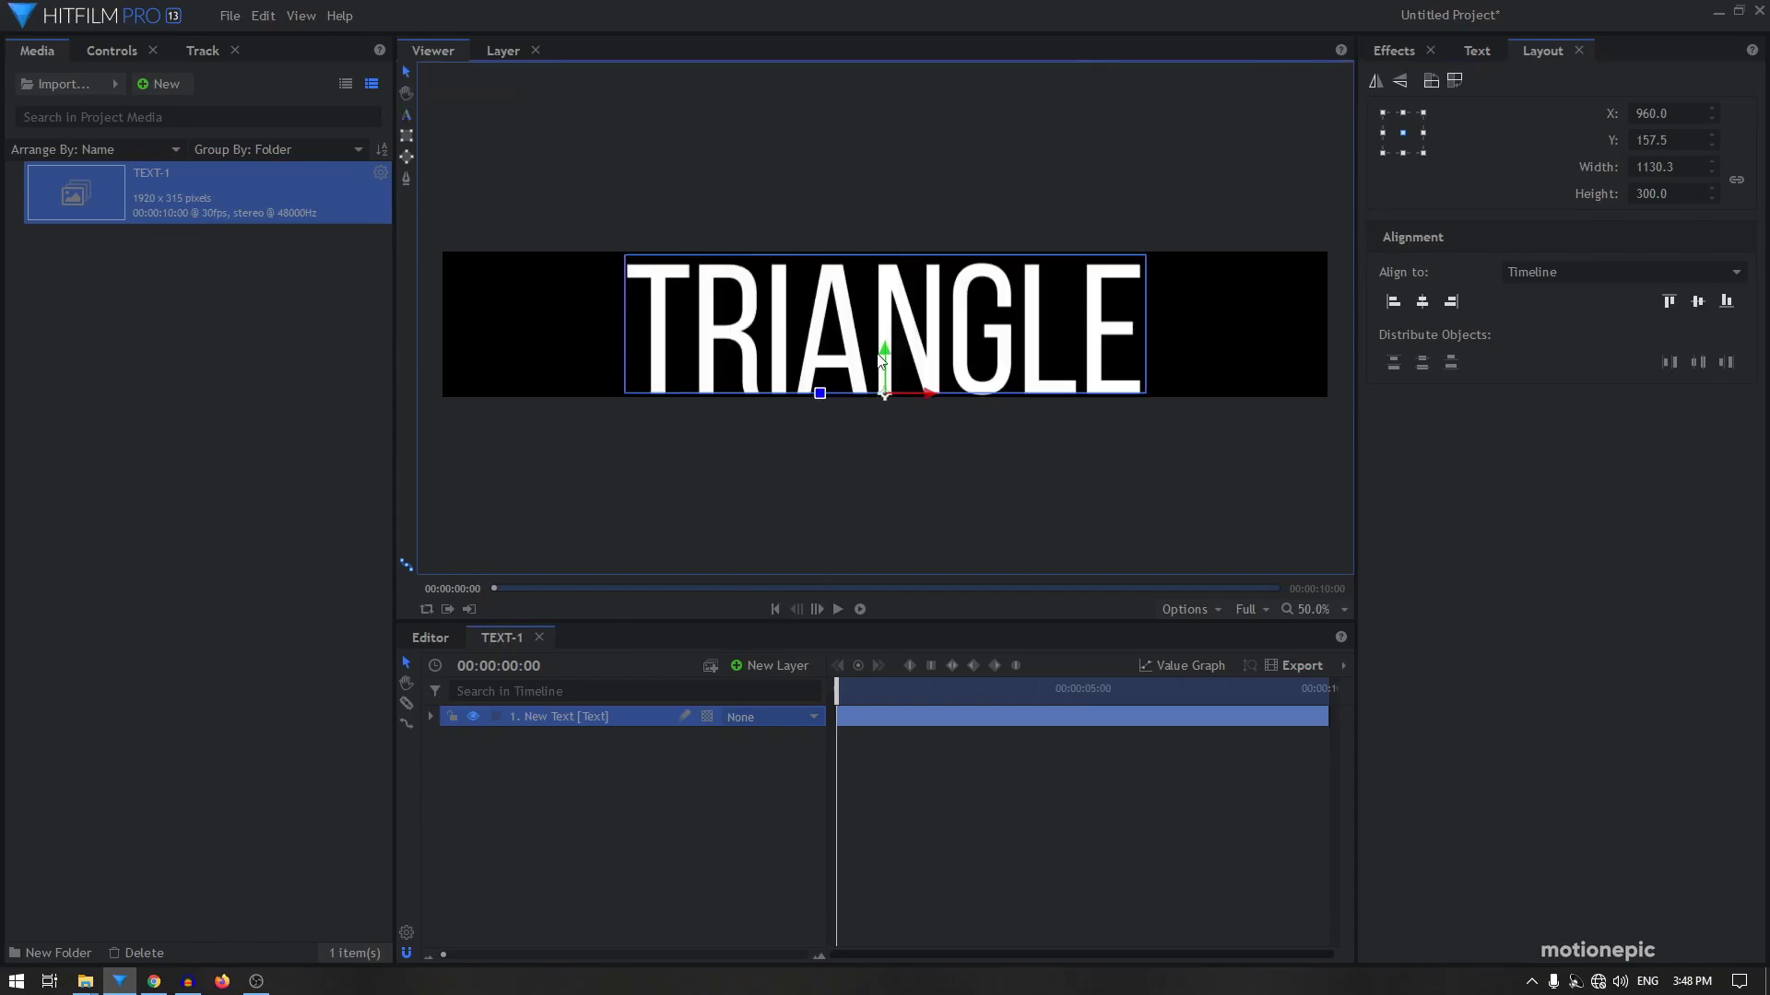
{"action": "left_click", "coordinate": [653, 807]}
{"action": "left_click", "coordinate": [610, 712]}
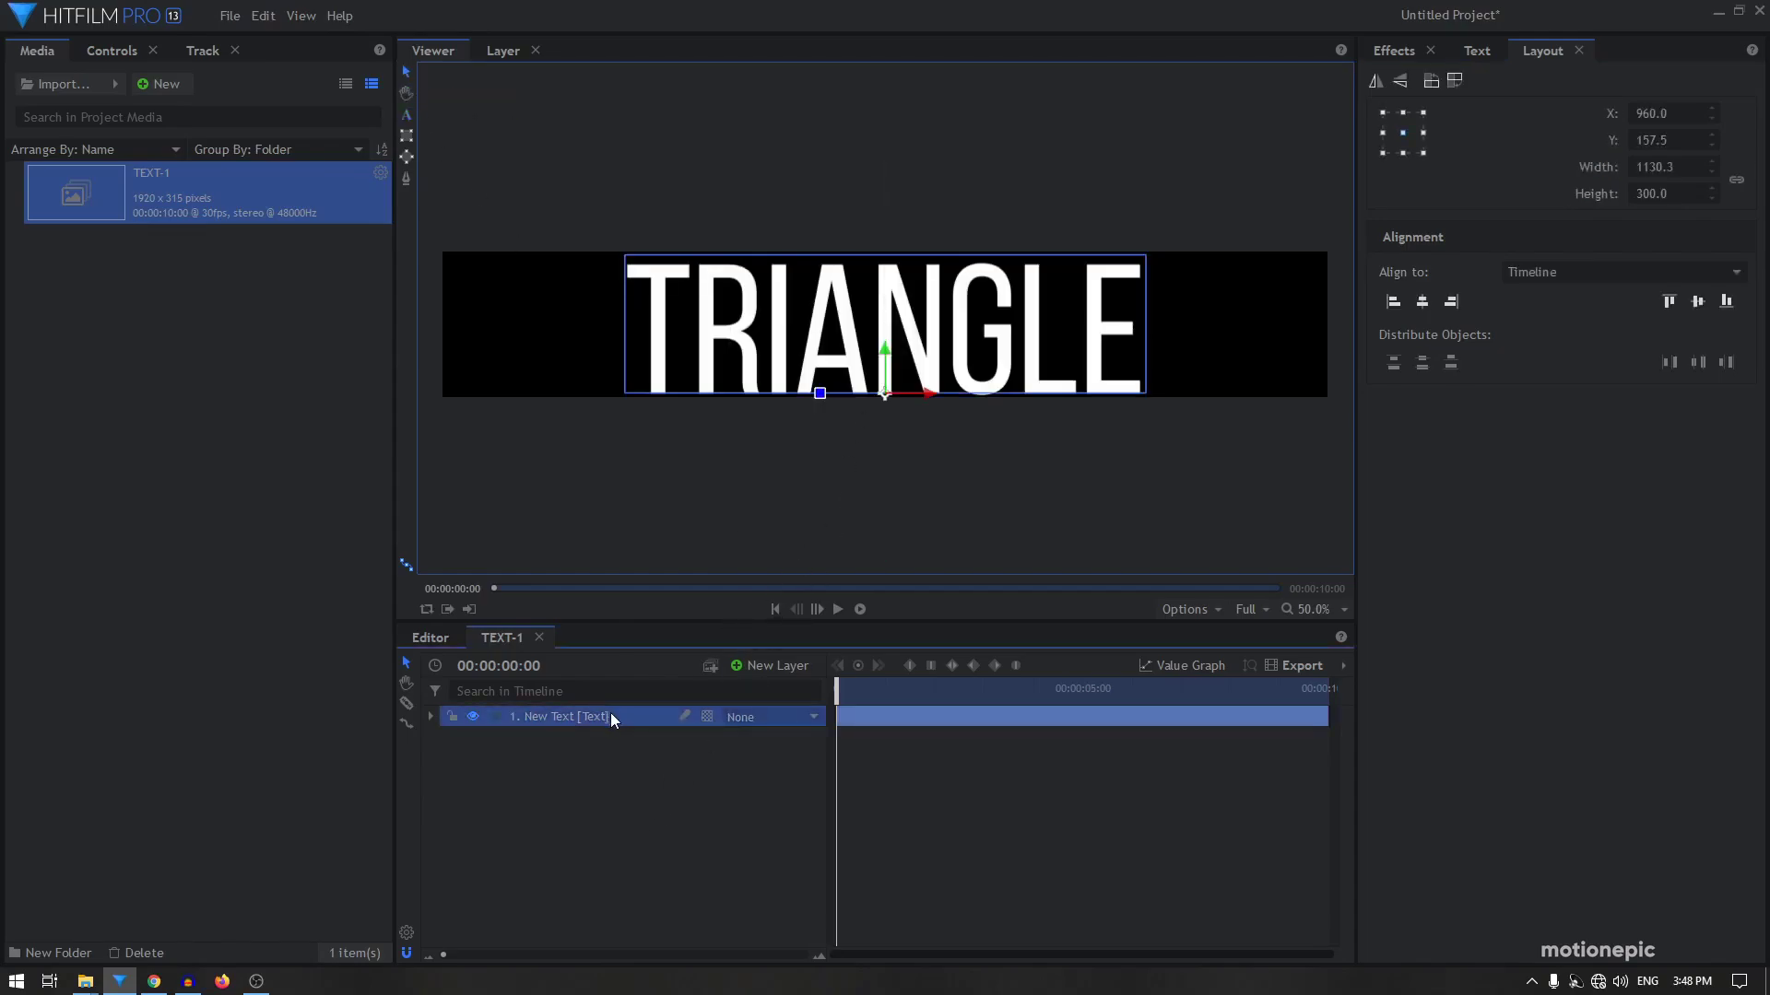
{"action": "left_click_drag", "start_coordinate": [865, 395], "coordinate": [864, 392]}
{"action": "left_click", "coordinate": [1130, 162]}
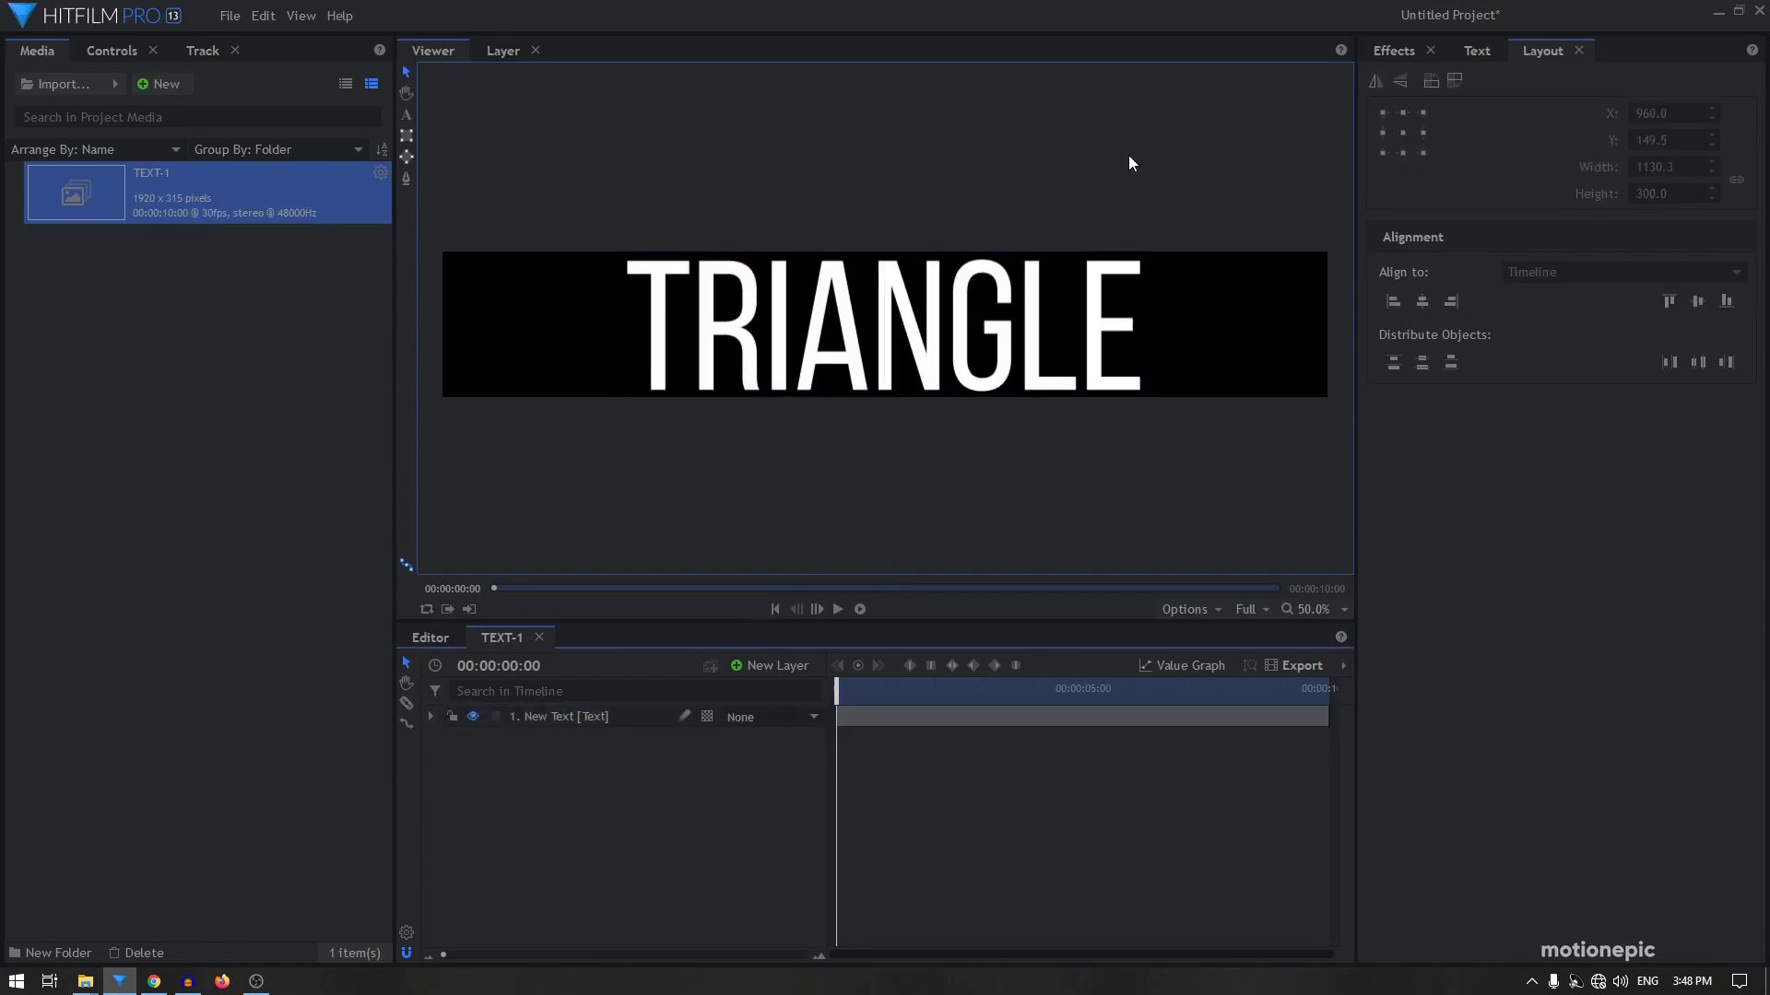
Review the font and size settings of the TRIANGLE text layer
{"action": "left_click", "coordinate": [547, 717]}
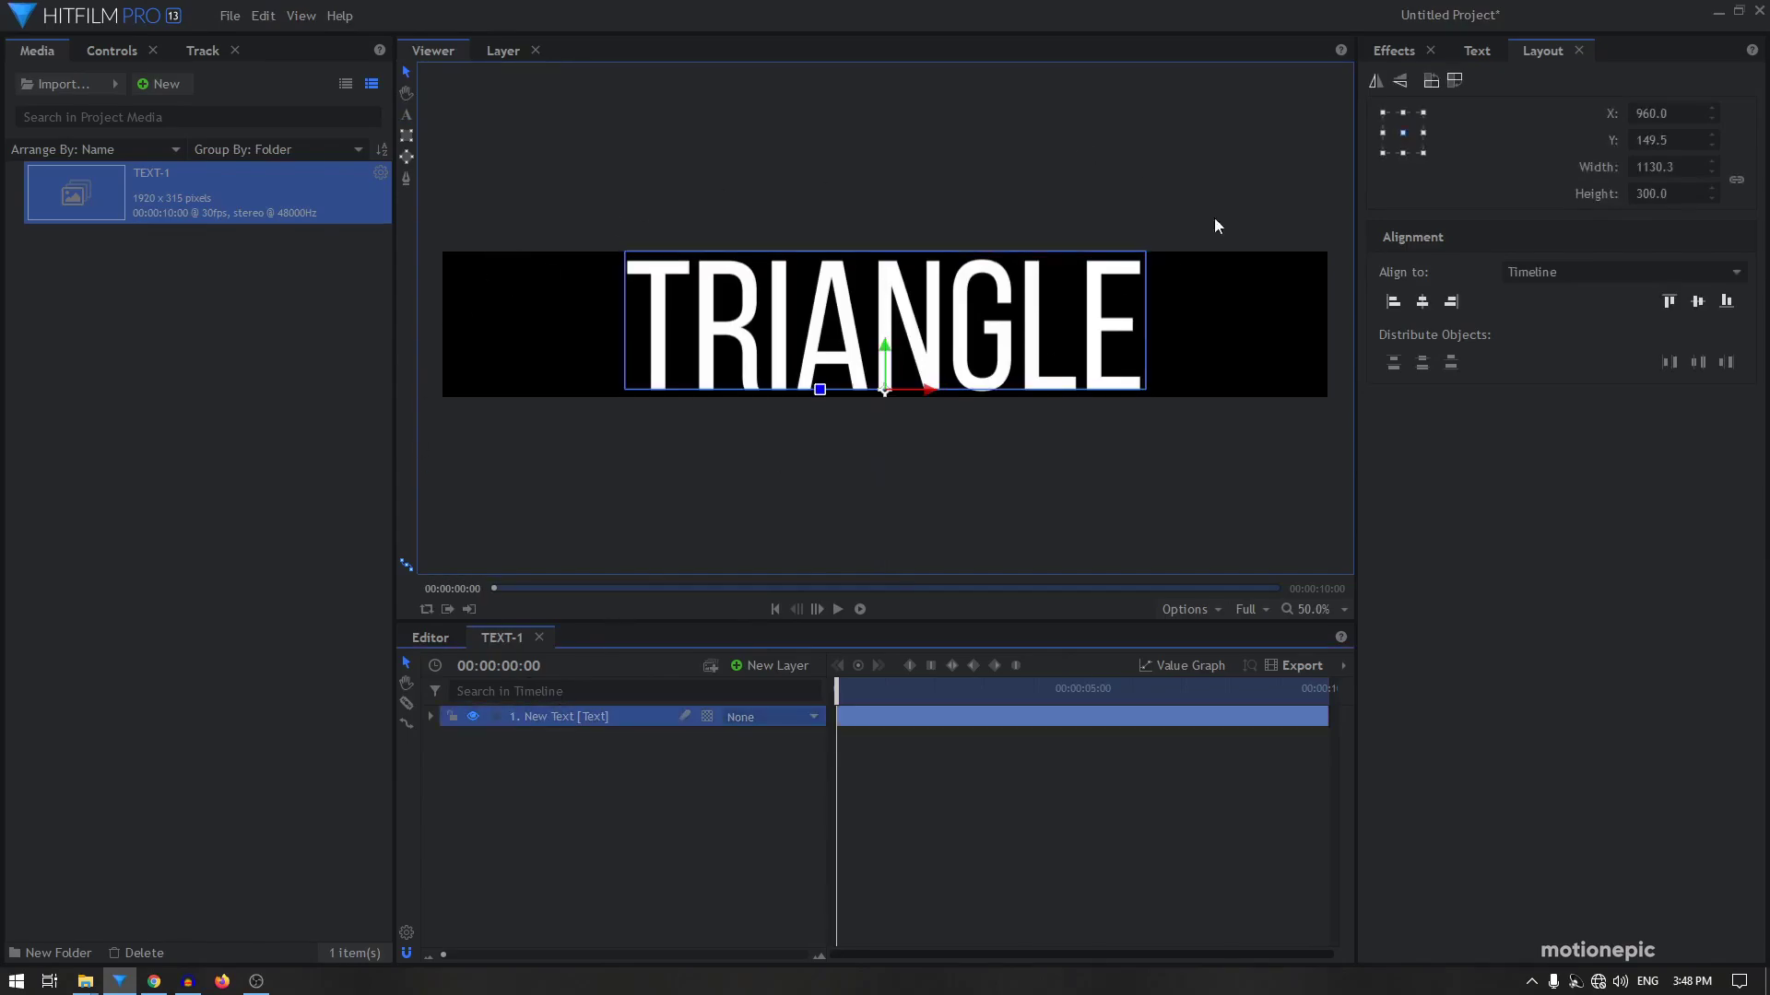
{"action": "left_click", "coordinate": [1480, 52]}
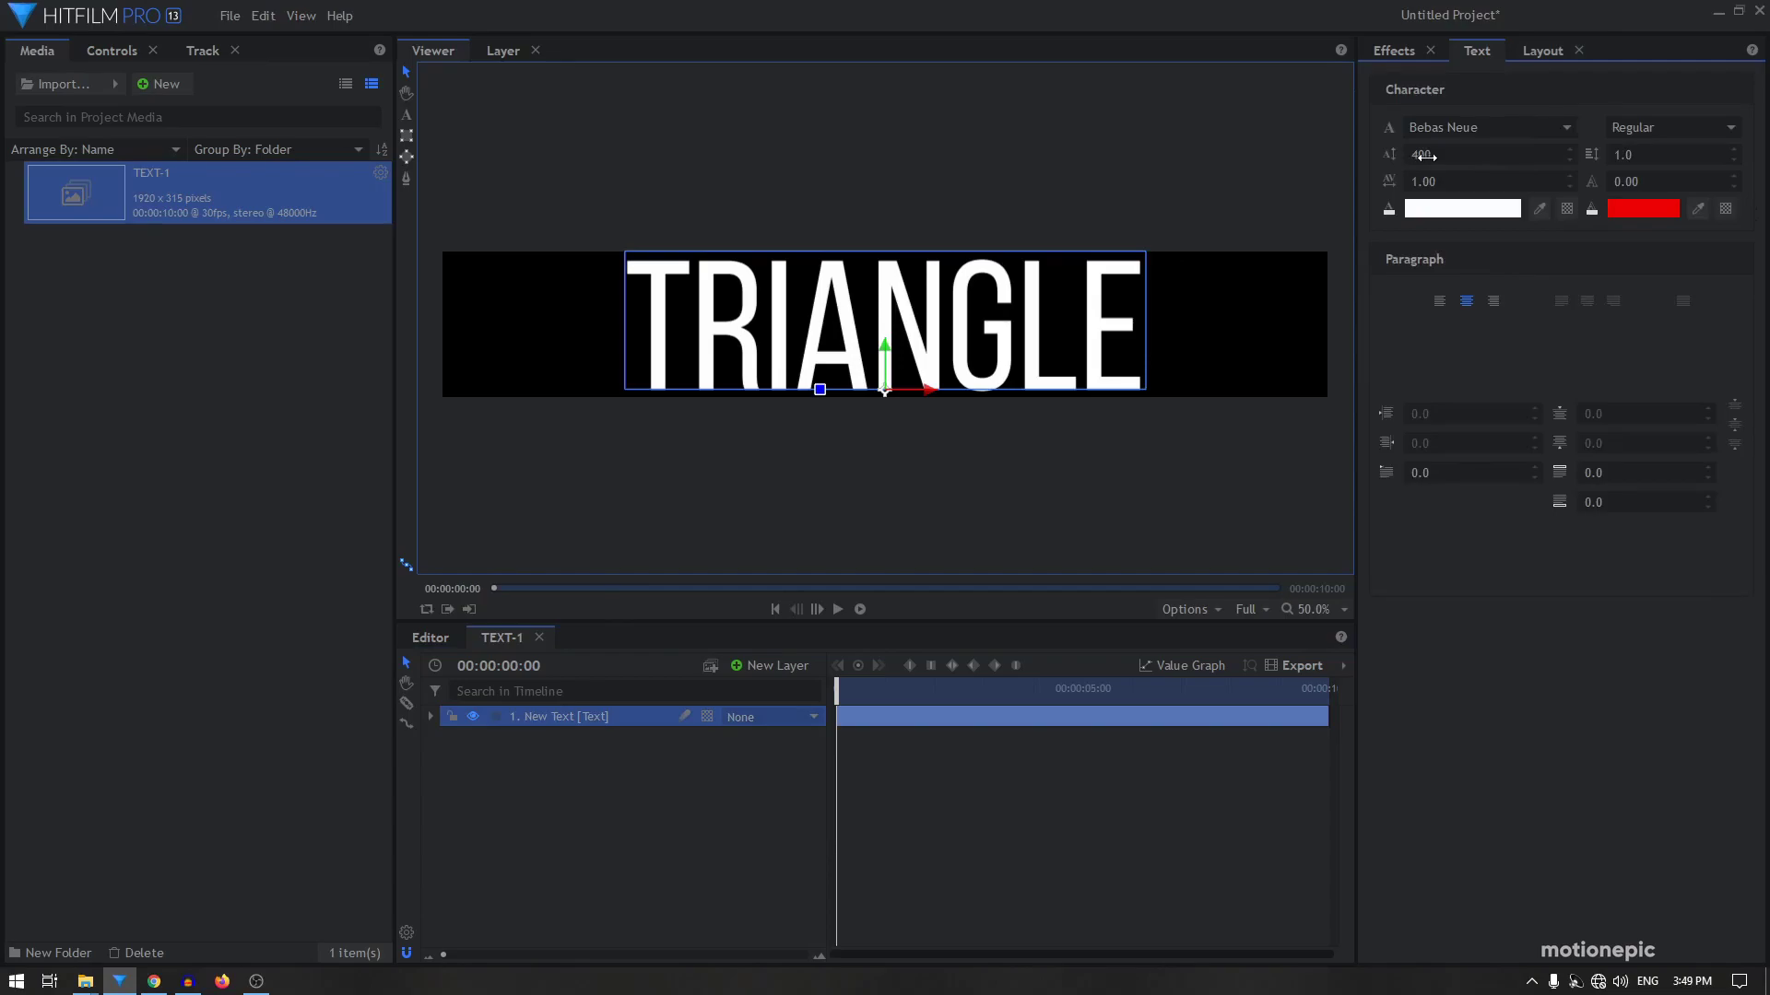
{"action": "left_click", "coordinate": [625, 786]}
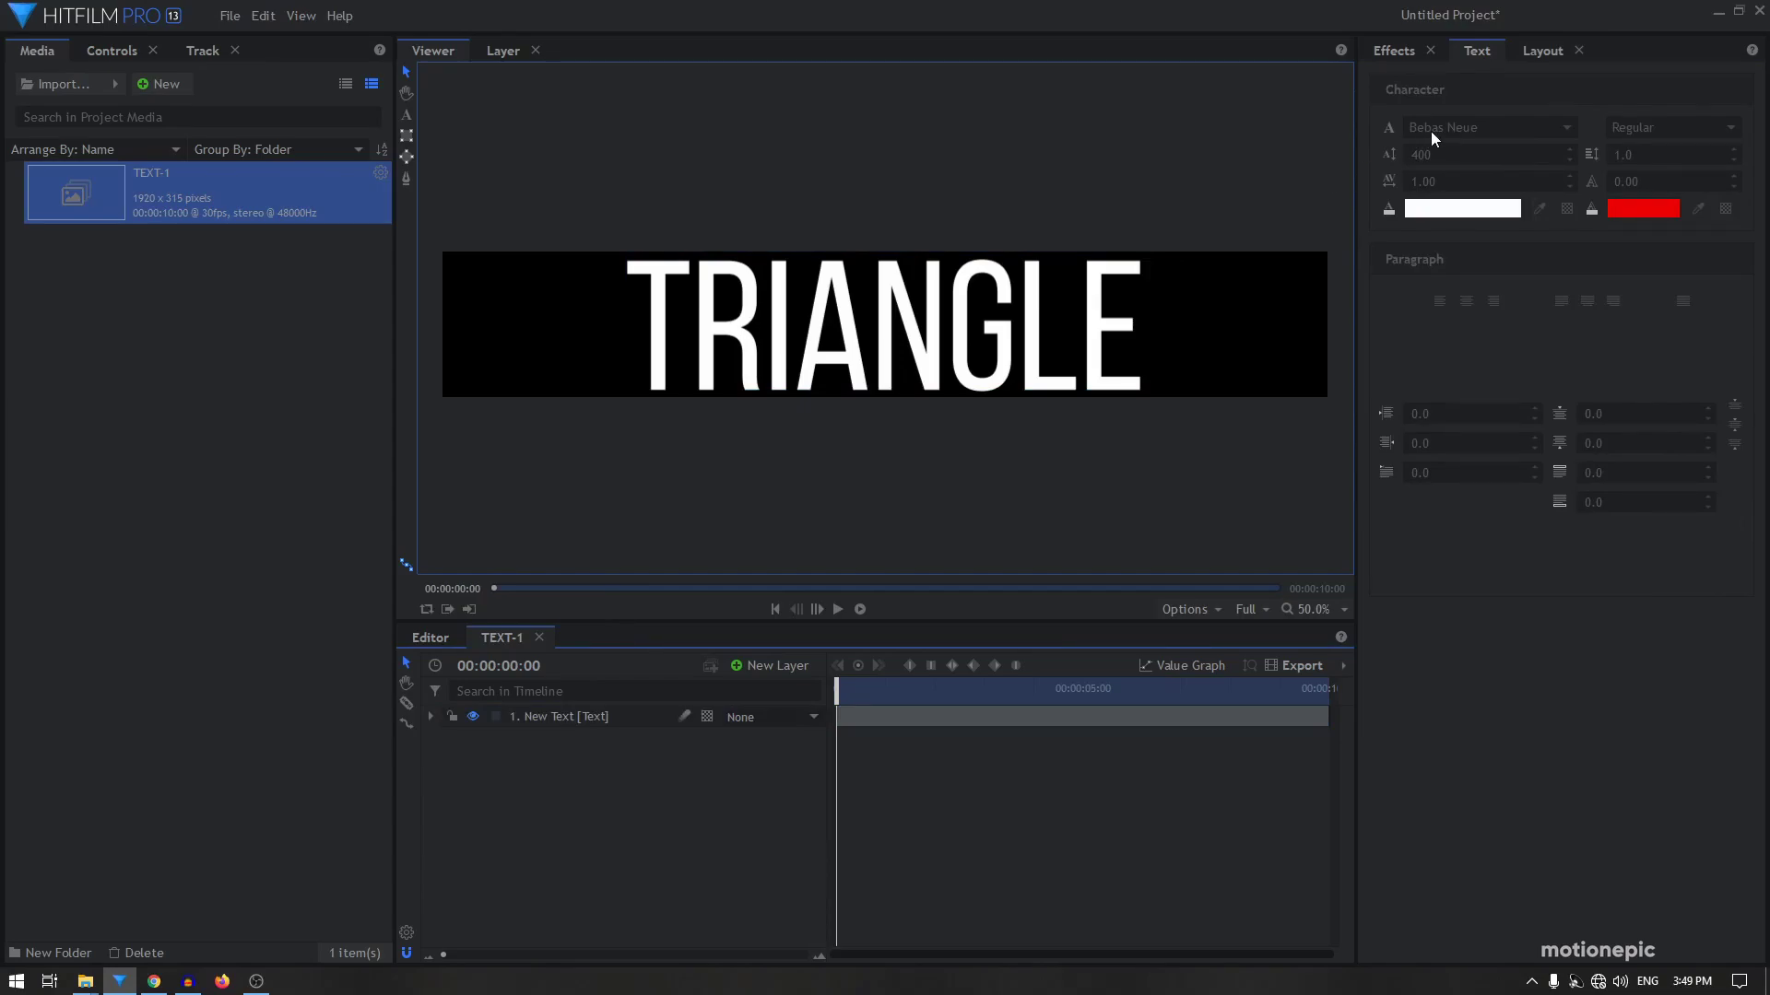
{"action": "left_click", "coordinate": [566, 717]}
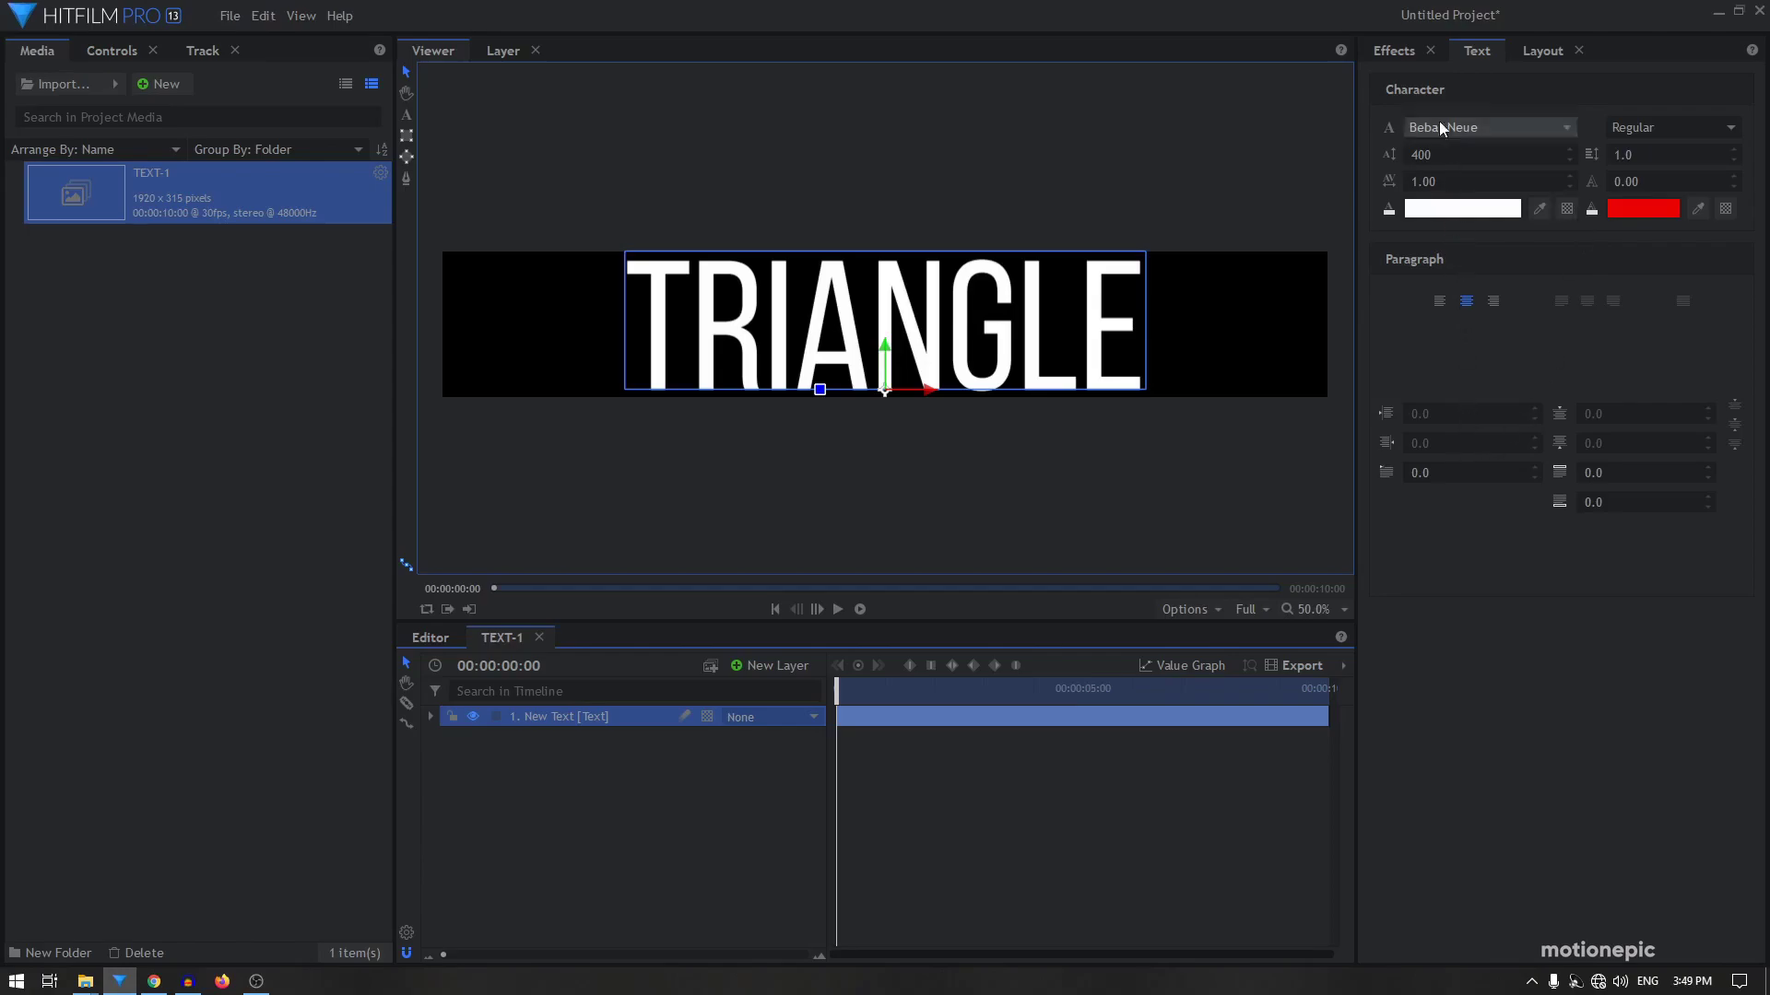
Find the Quad Warp effect and apply it to the TRIANGLE text layer
{"action": "left_click", "coordinate": [1387, 48]}
{"action": "type", "text": "QUAD"}
{"action": "left_click_drag", "start_coordinate": [1490, 159], "coordinate": [590, 717]}
Expand the Quad Warp's four corner settings and set the Top Left X position to -860
{"action": "left_click", "coordinate": [112, 51]}
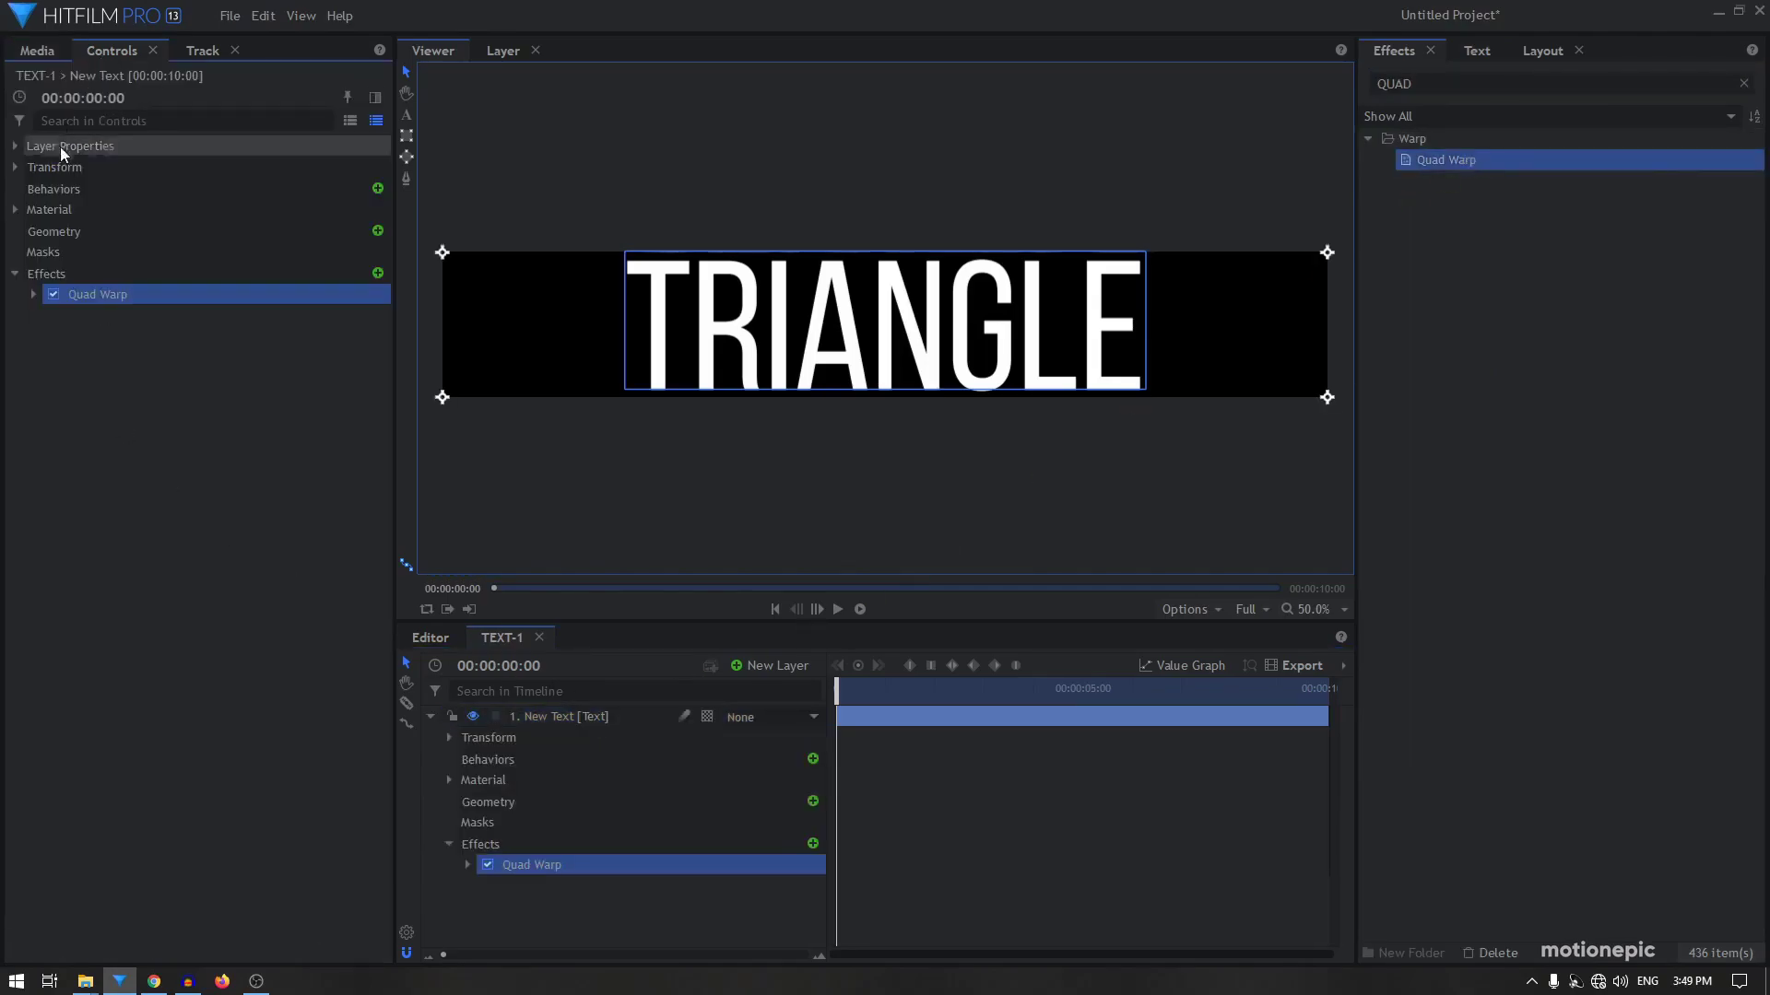
{"action": "left_click", "coordinate": [30, 296]}
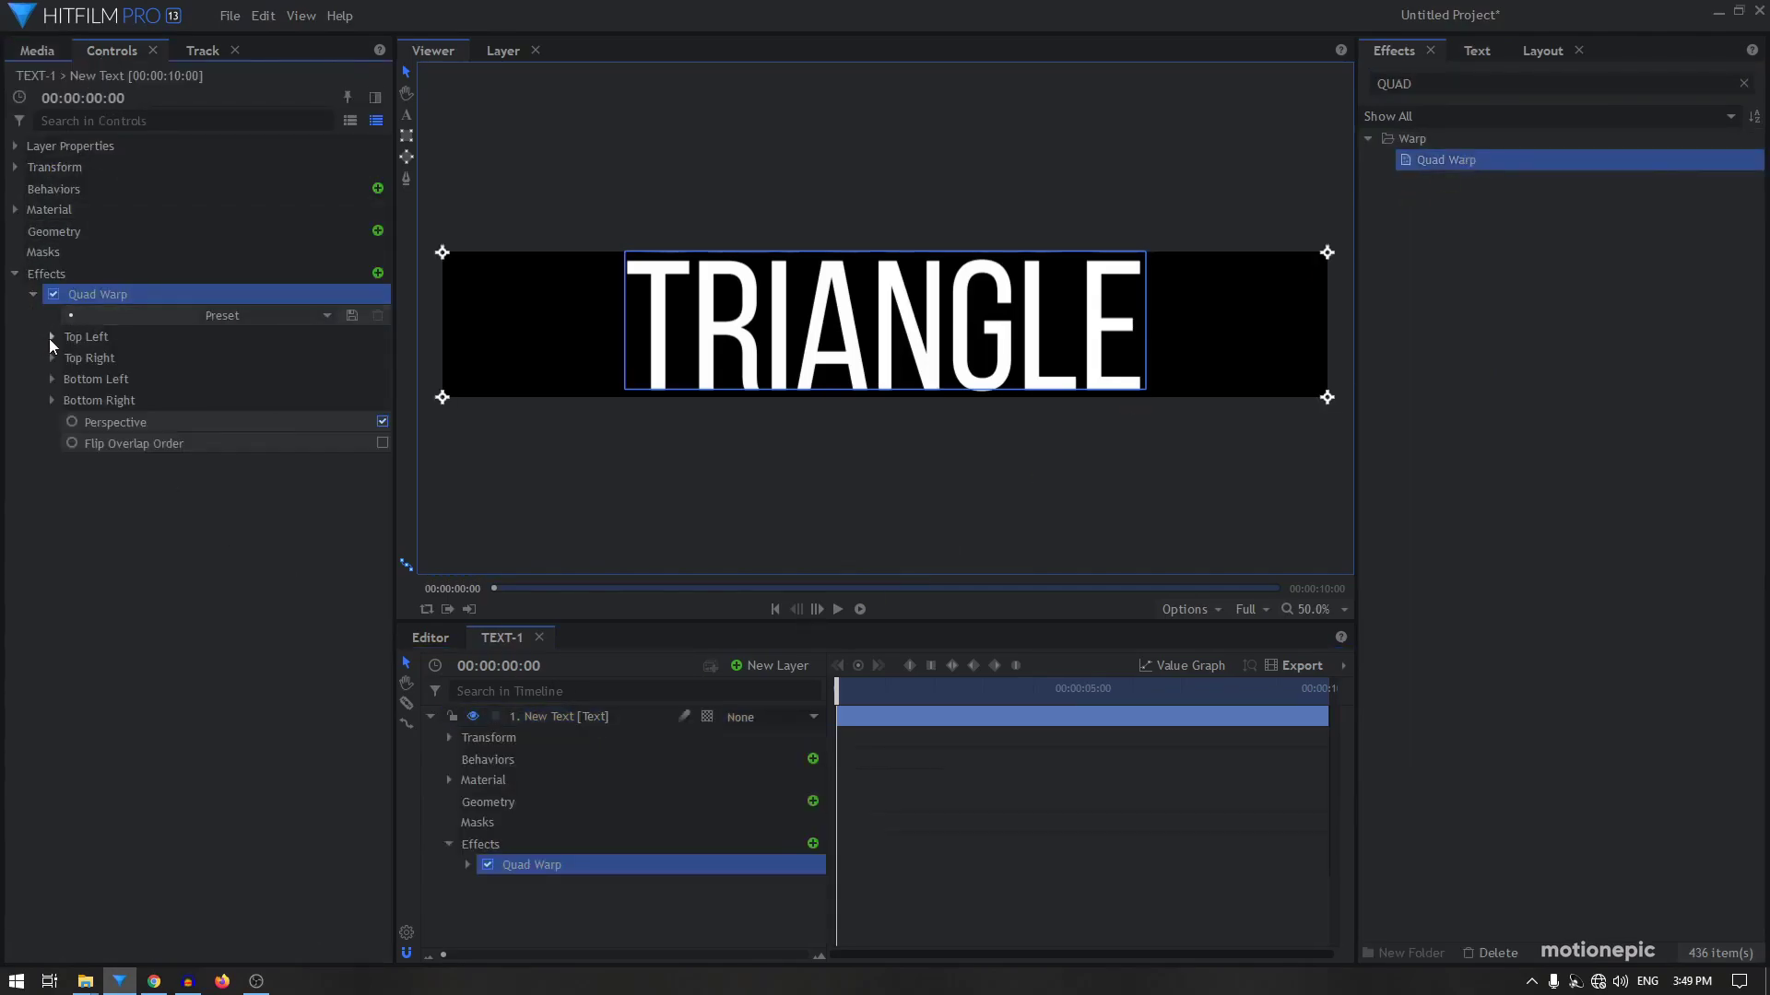
{"action": "left_click", "coordinate": [49, 337]}
{"action": "left_click", "coordinate": [51, 400]}
{"action": "left_click", "coordinate": [52, 464]}
{"action": "left_click", "coordinate": [50, 528]}
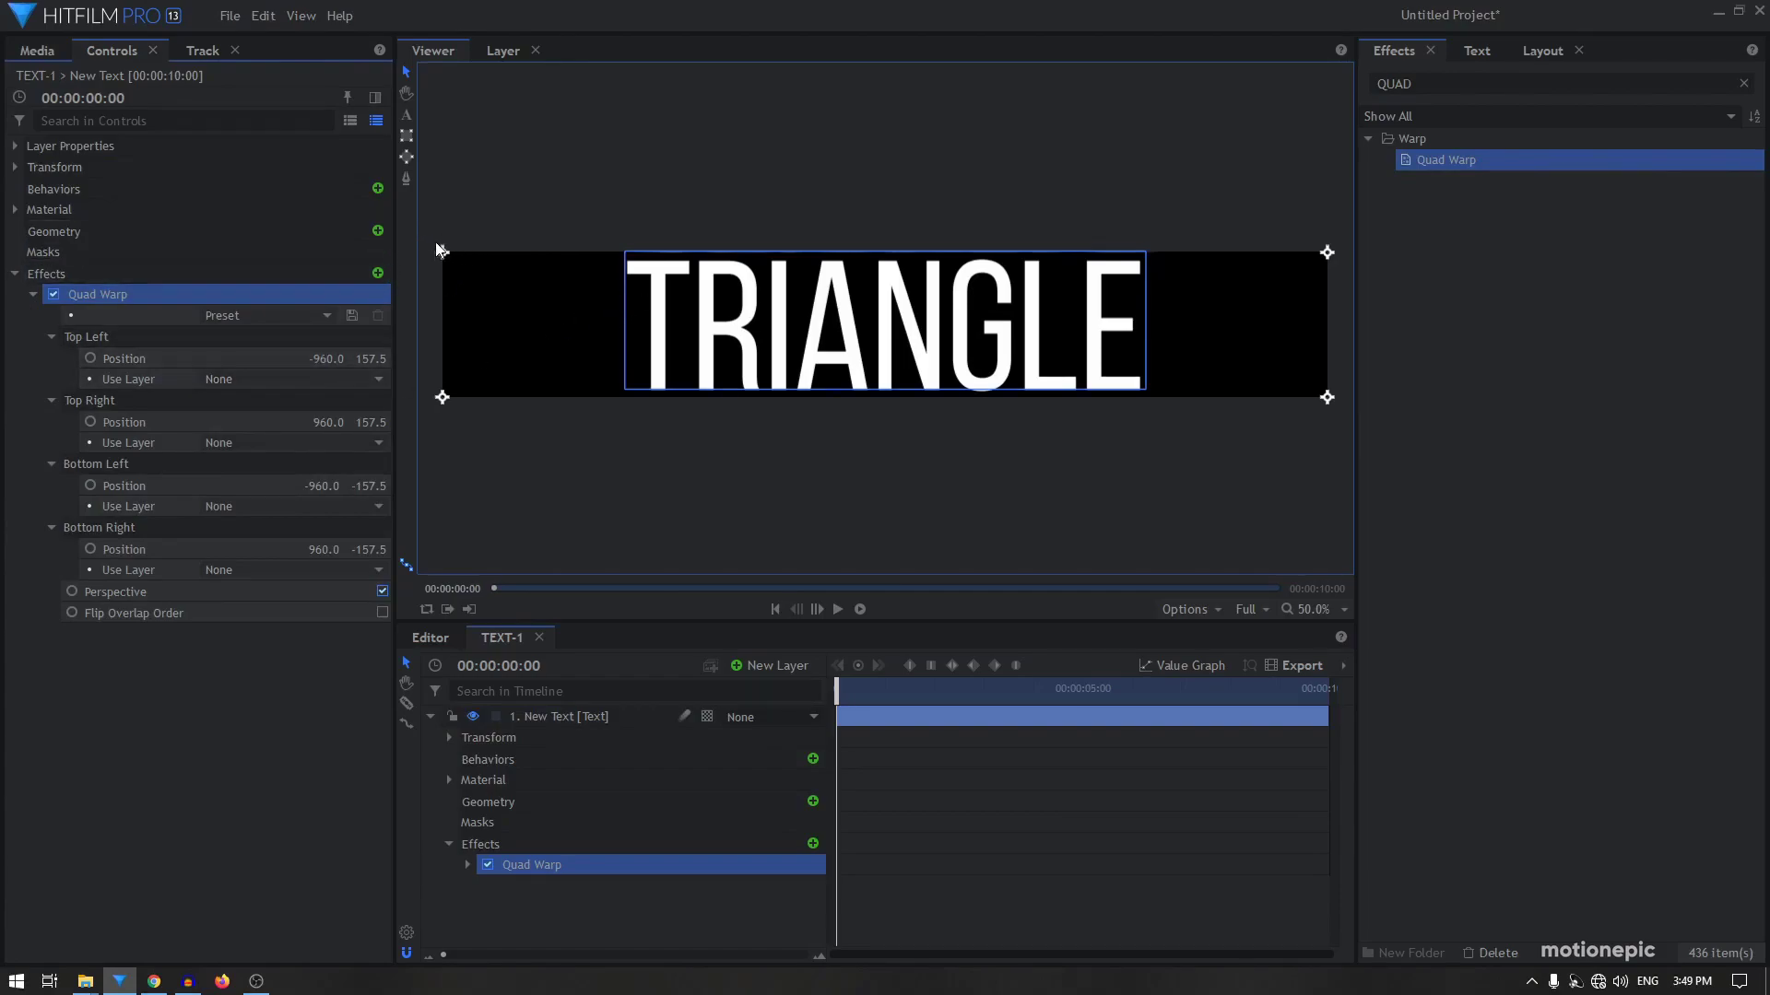
{"action": "left_click", "coordinate": [329, 359]}
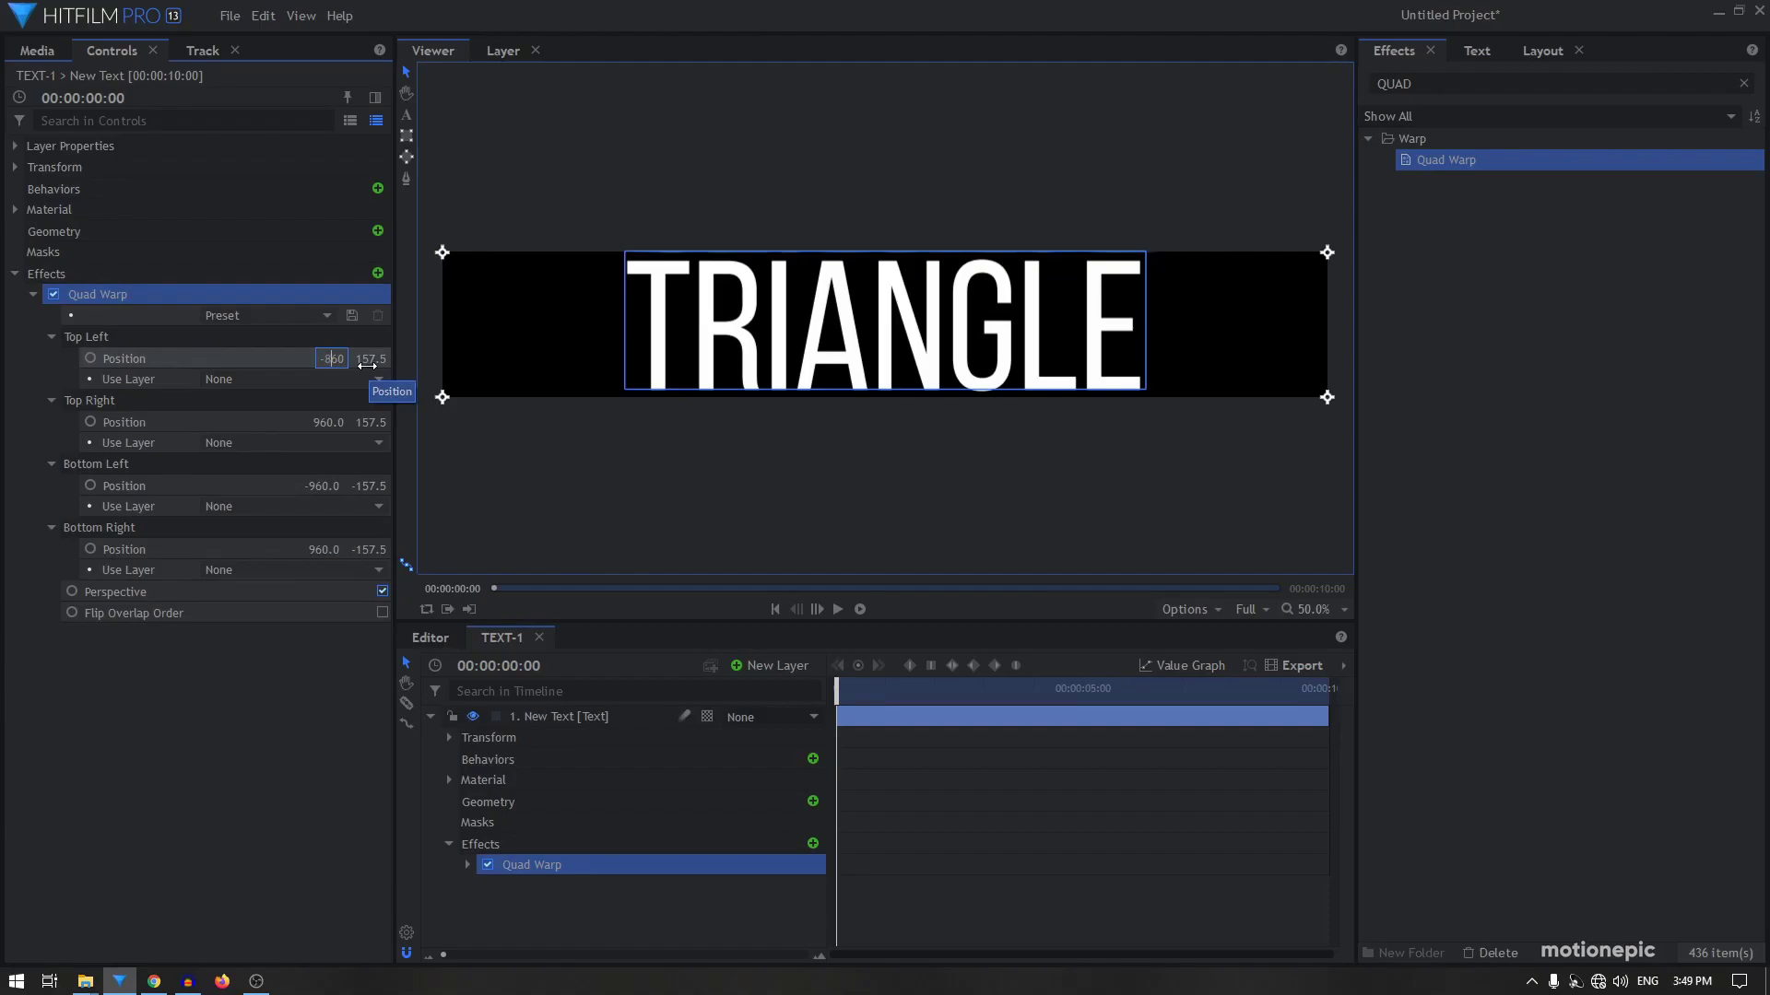
{"action": "key", "text": "Return"}
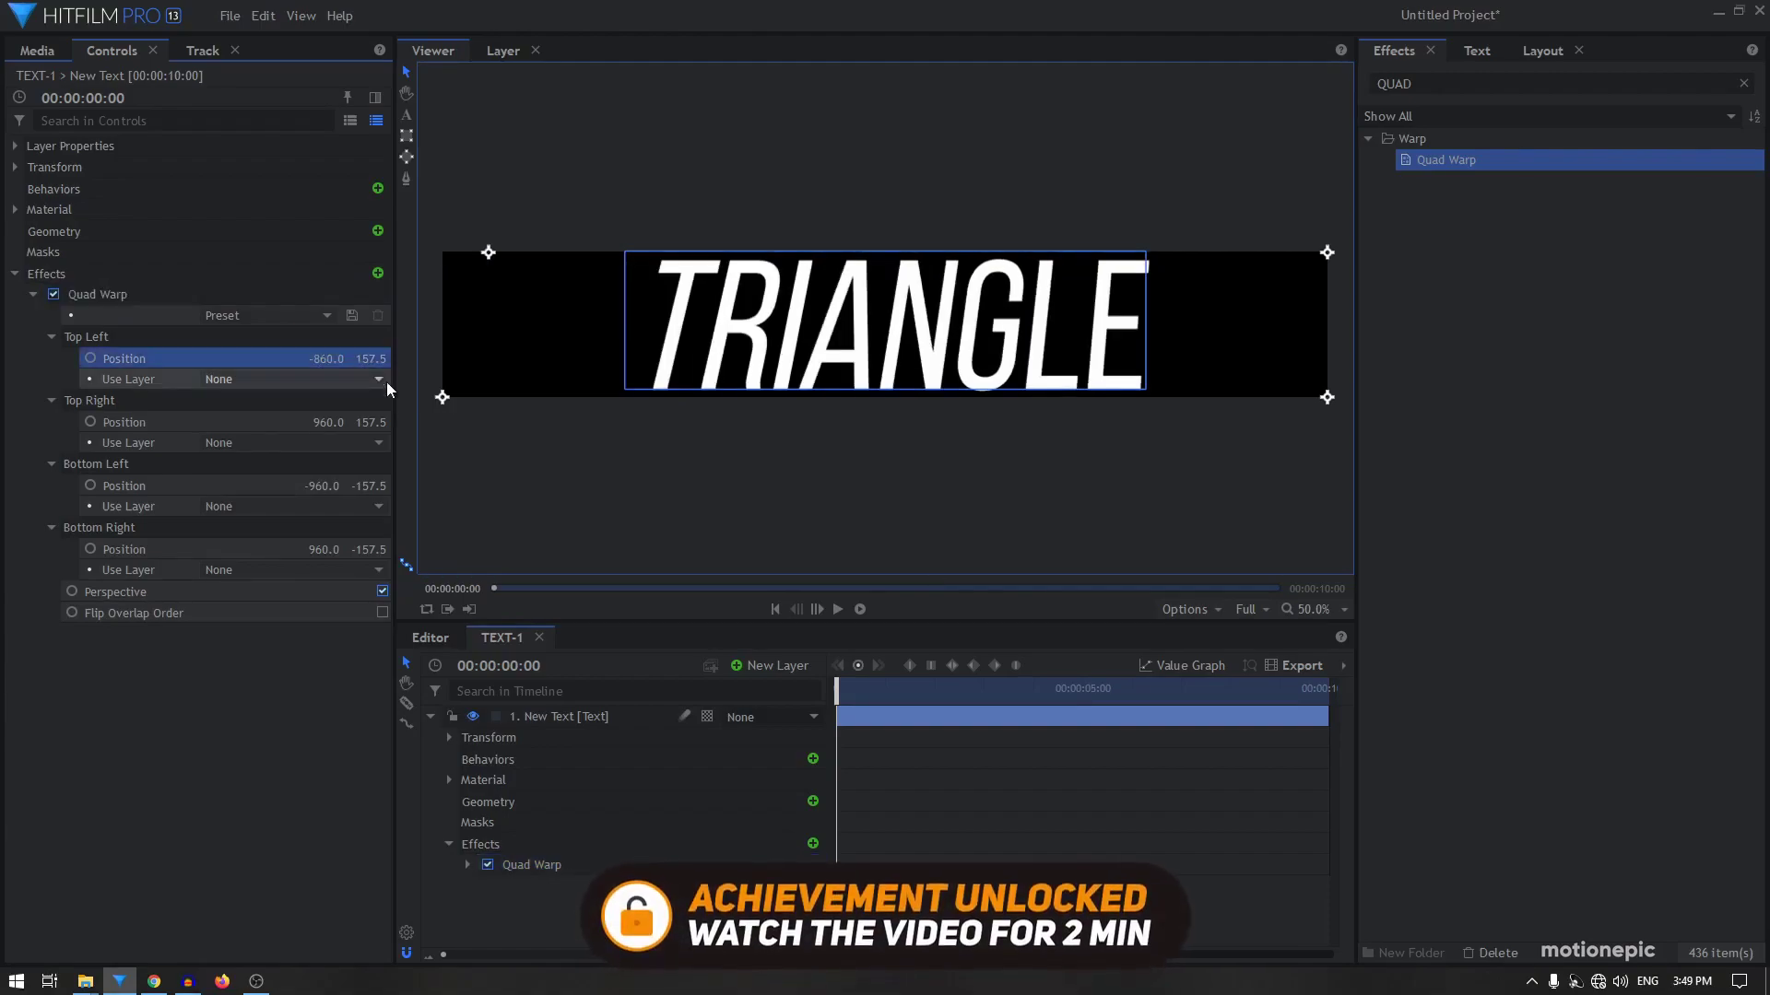
Set the X position of the Quad Warp's Top Right corner to 1060
{"action": "left_click", "coordinate": [338, 425]}
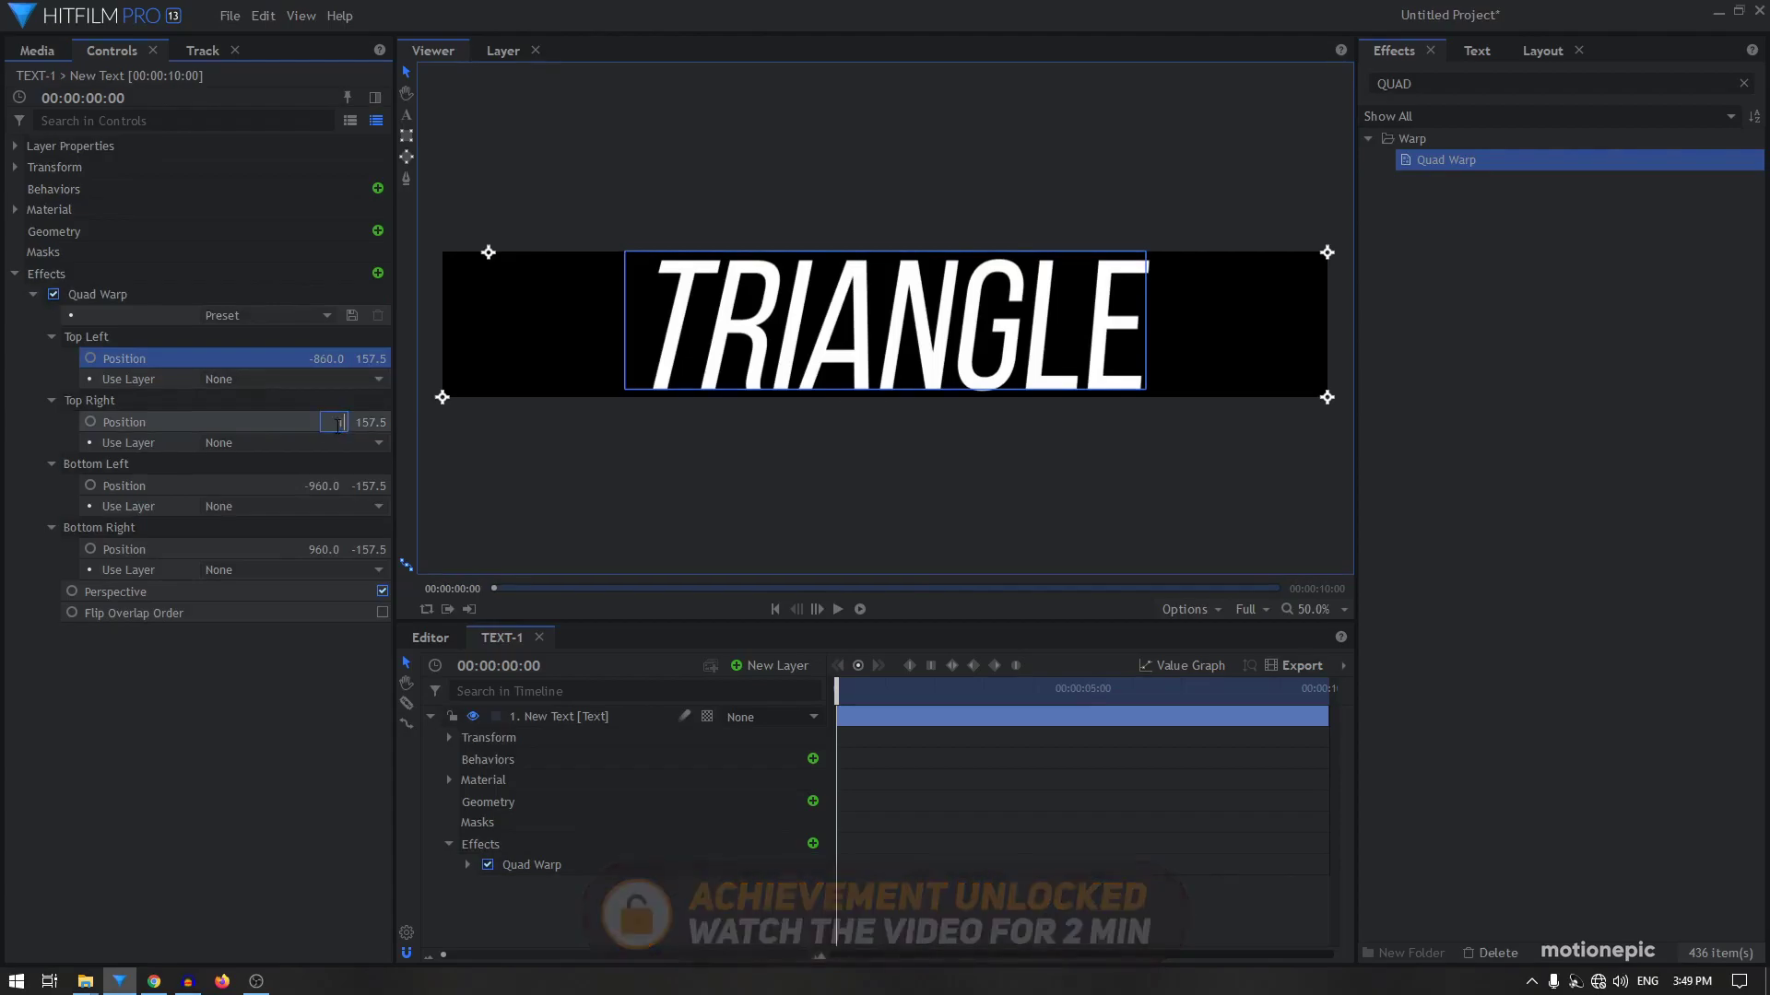
{"action": "type", "text": "1060"}
{"action": "key", "text": "Return"}
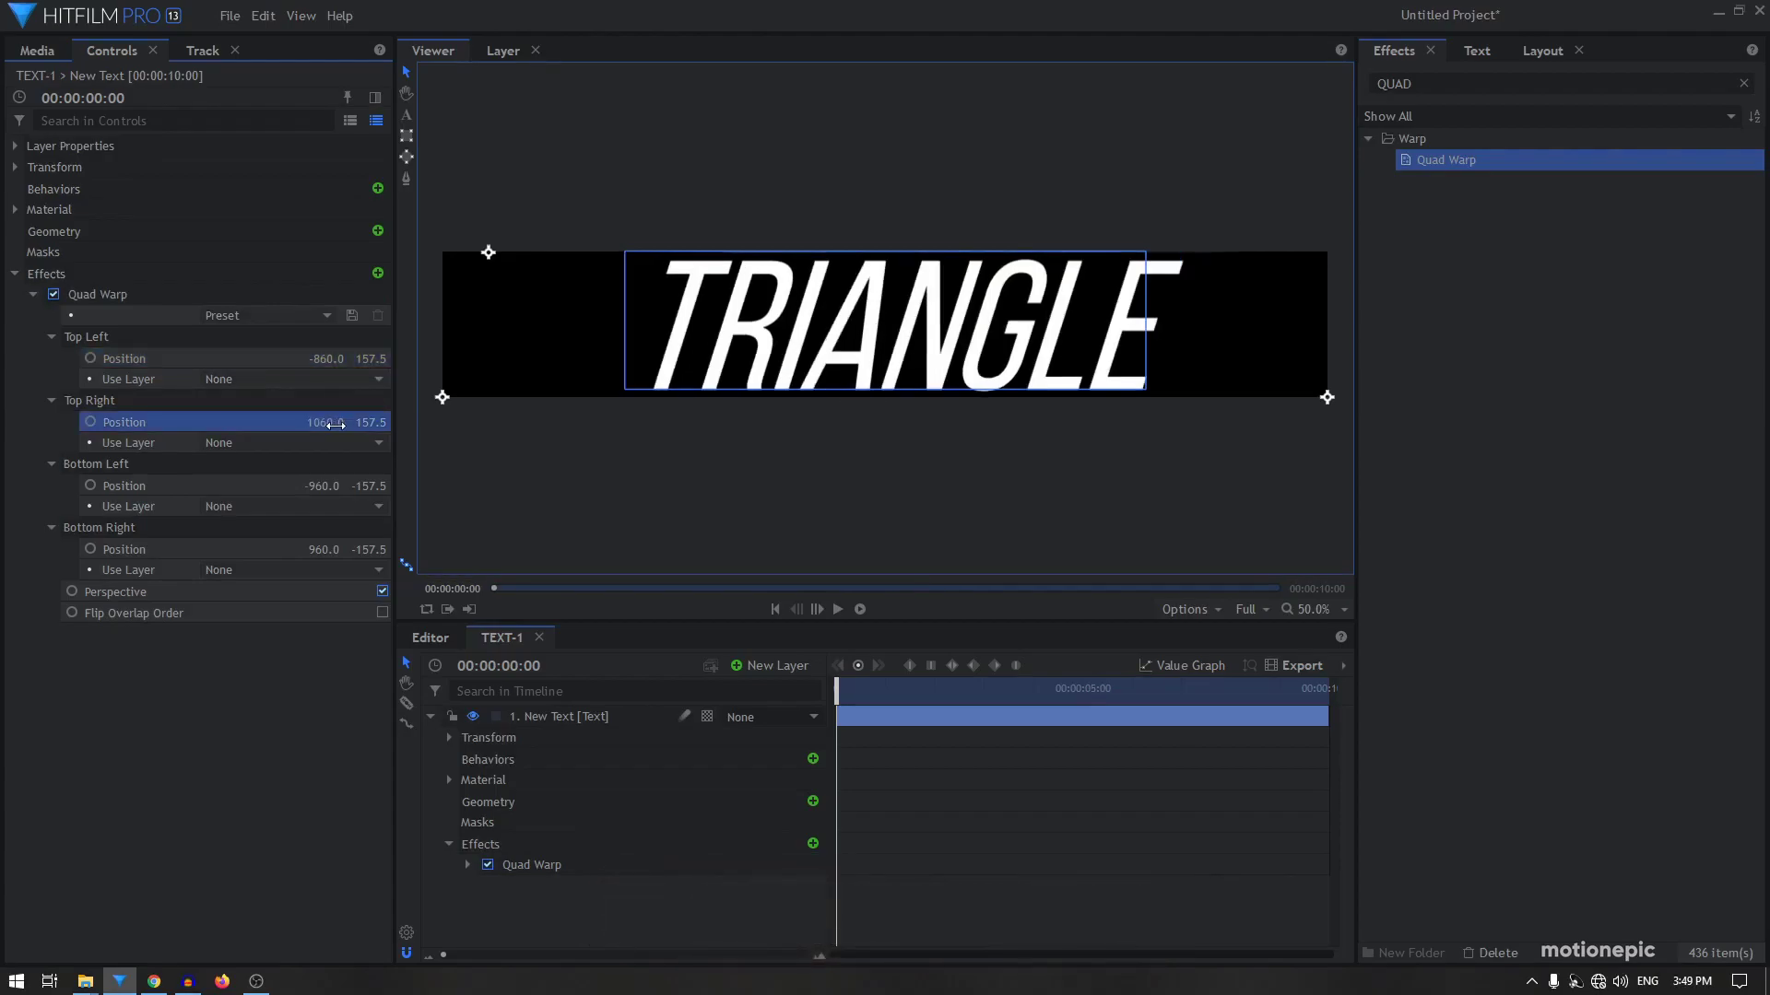
{"action": "scroll", "coordinate": [833, 393], "scroll_direction": "down", "scroll_amount": 2}
{"action": "scroll", "coordinate": [672, 397], "scroll_direction": "up", "scroll_amount": 1}
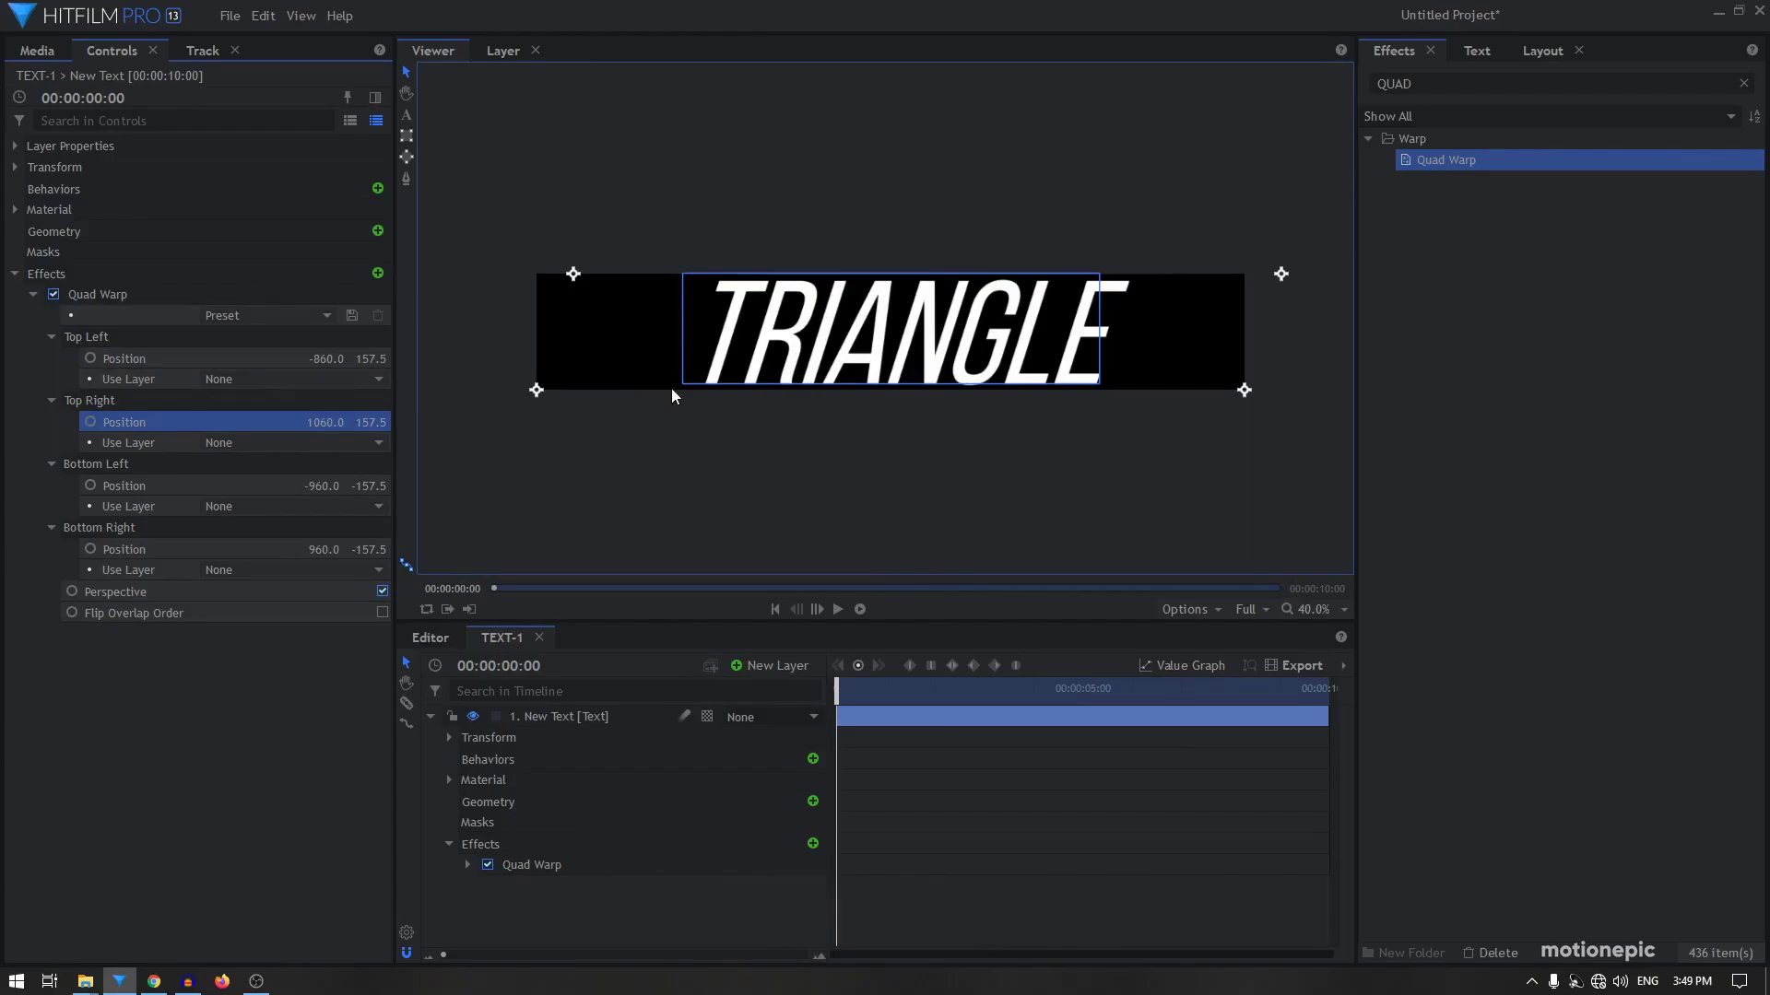
Set the Quad Warp's Bottom Left X position to -1060 and its Bottom Right X position to 860
{"action": "left_click", "coordinate": [341, 488]}
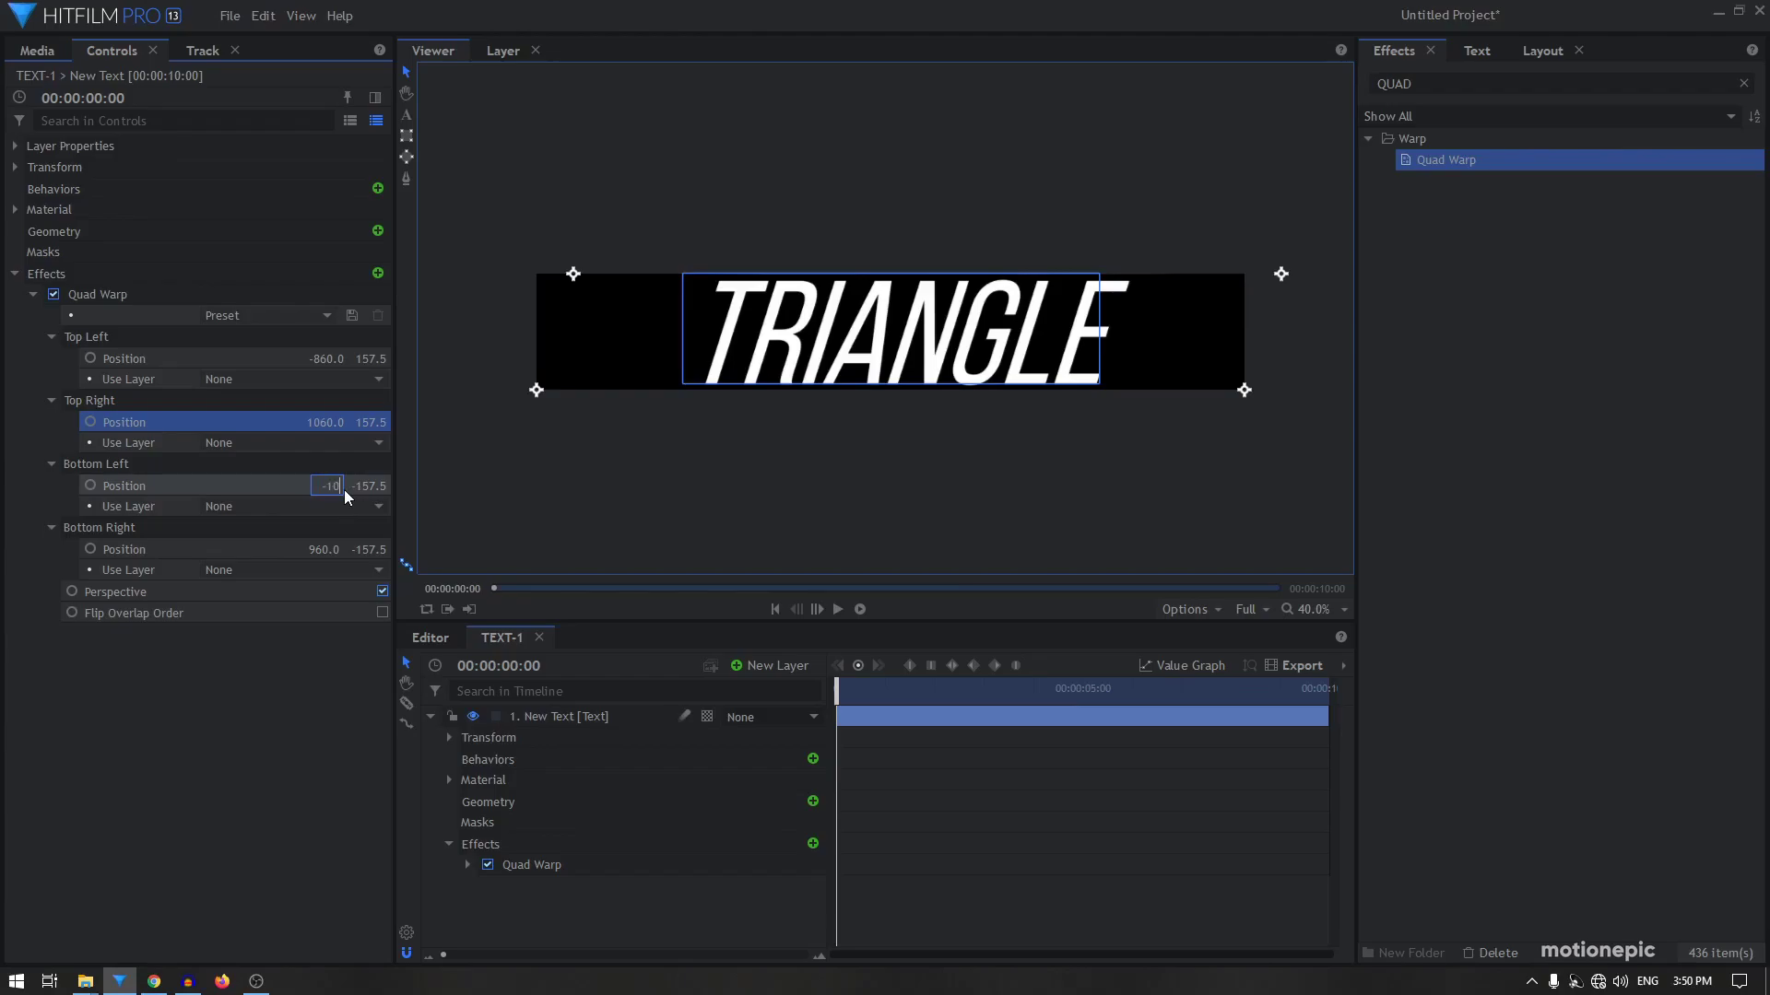
{"action": "type", "text": "-1060"}
{"action": "key", "text": "Return"}
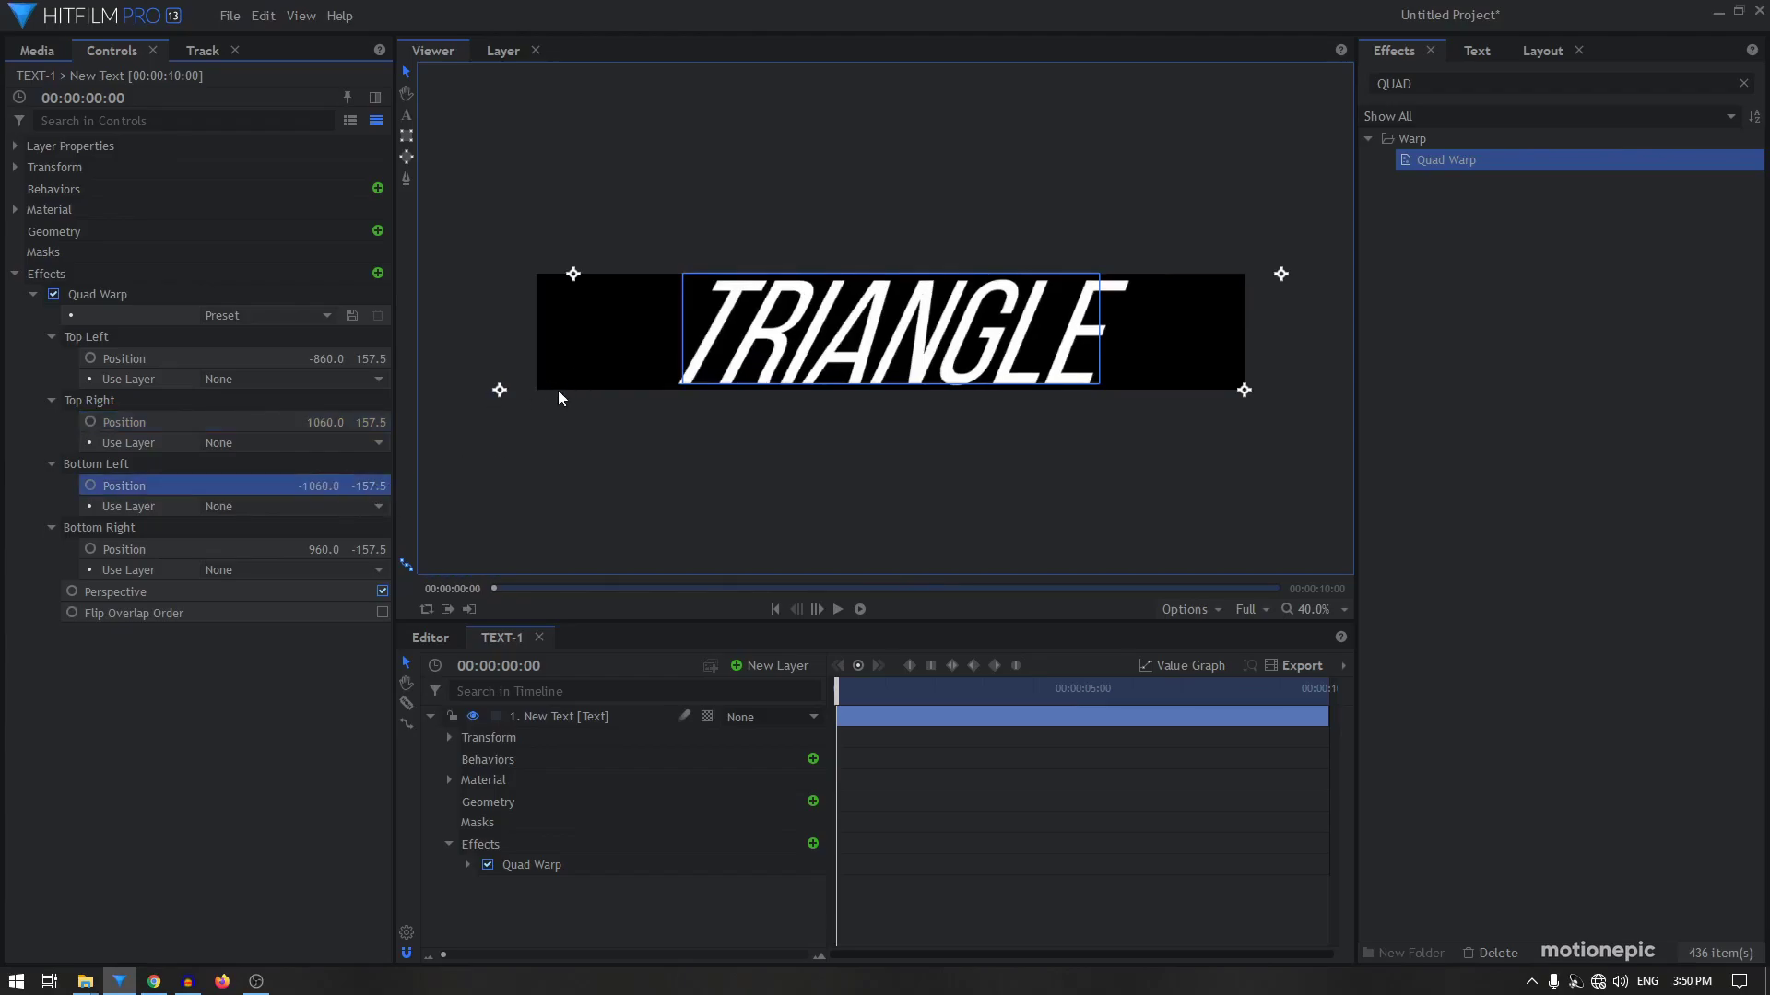
{"action": "left_click", "coordinate": [328, 550]}
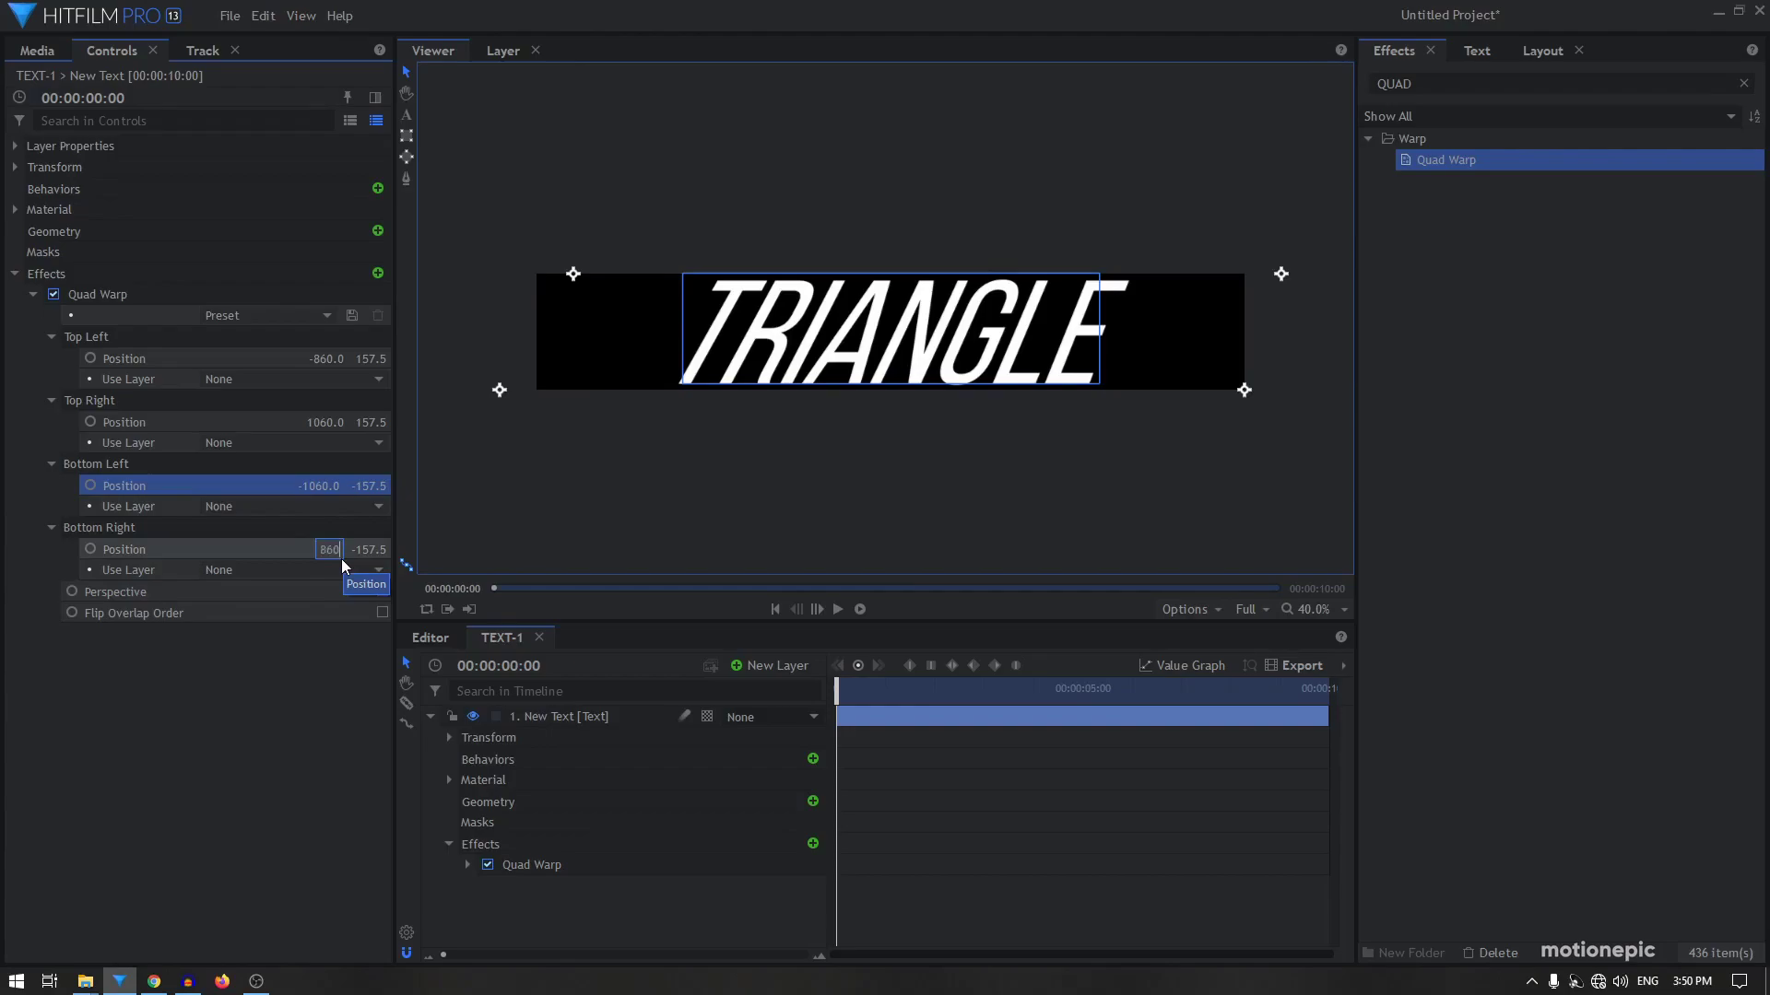
{"action": "key", "text": "Return"}
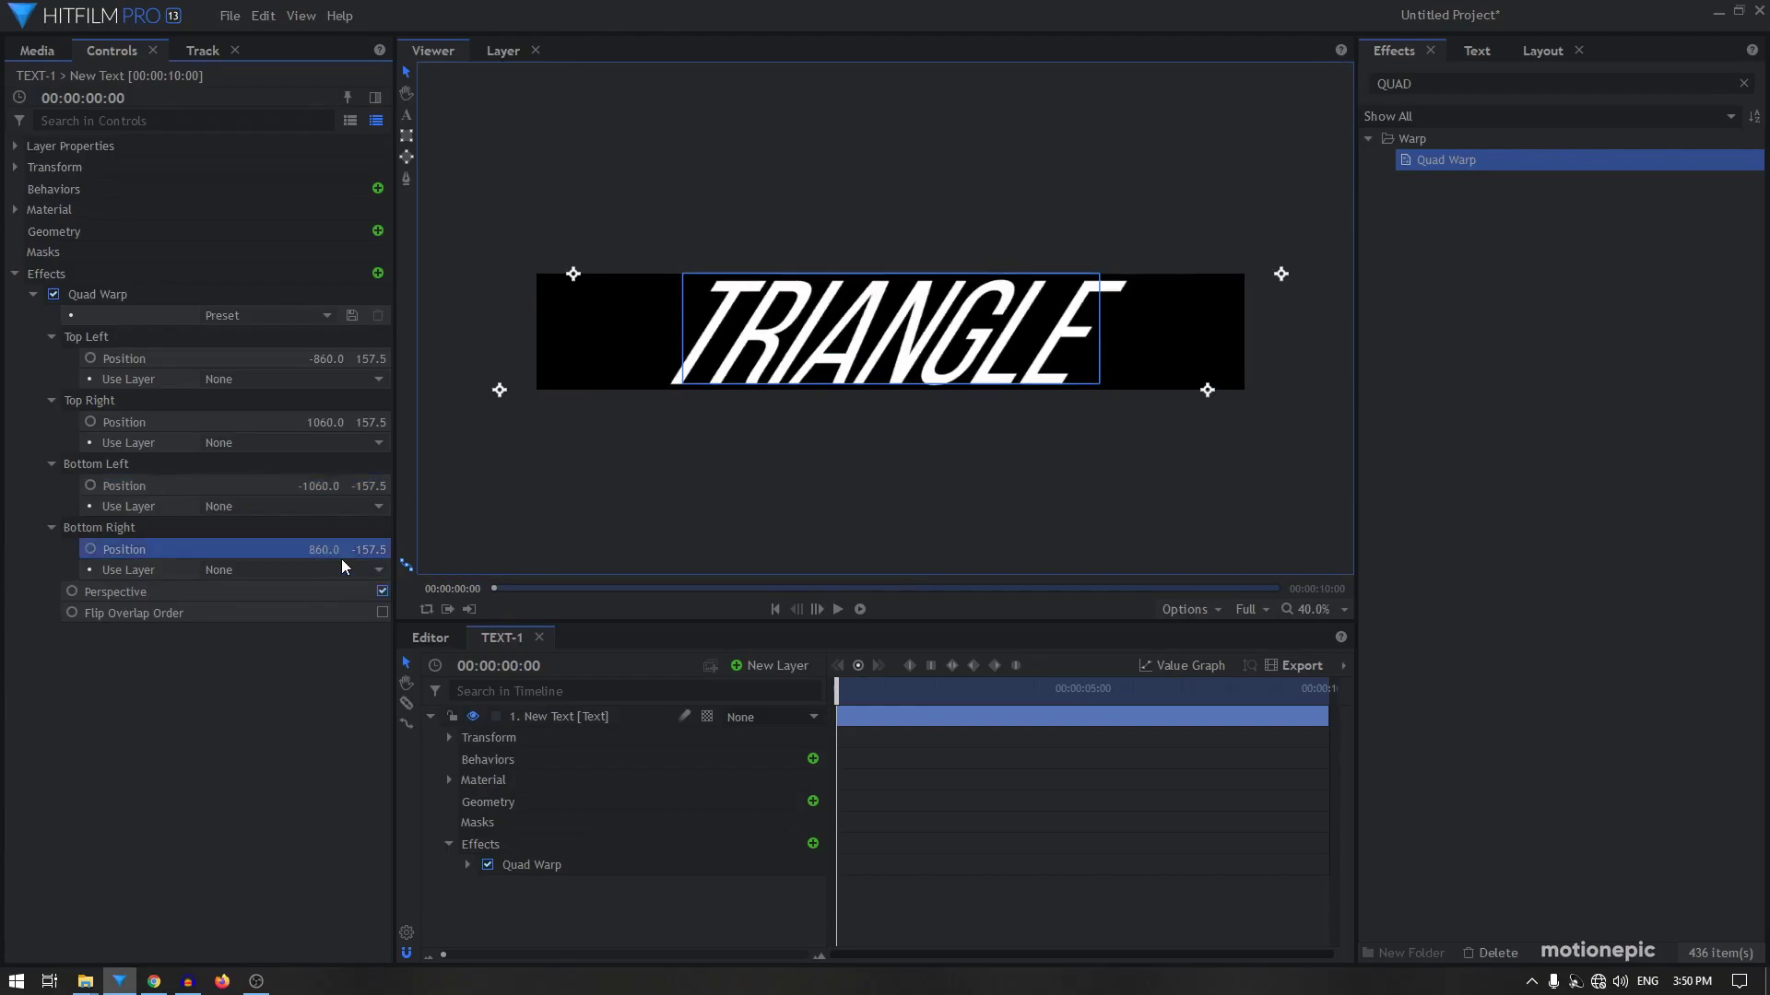
{"action": "left_click", "coordinate": [430, 716]}
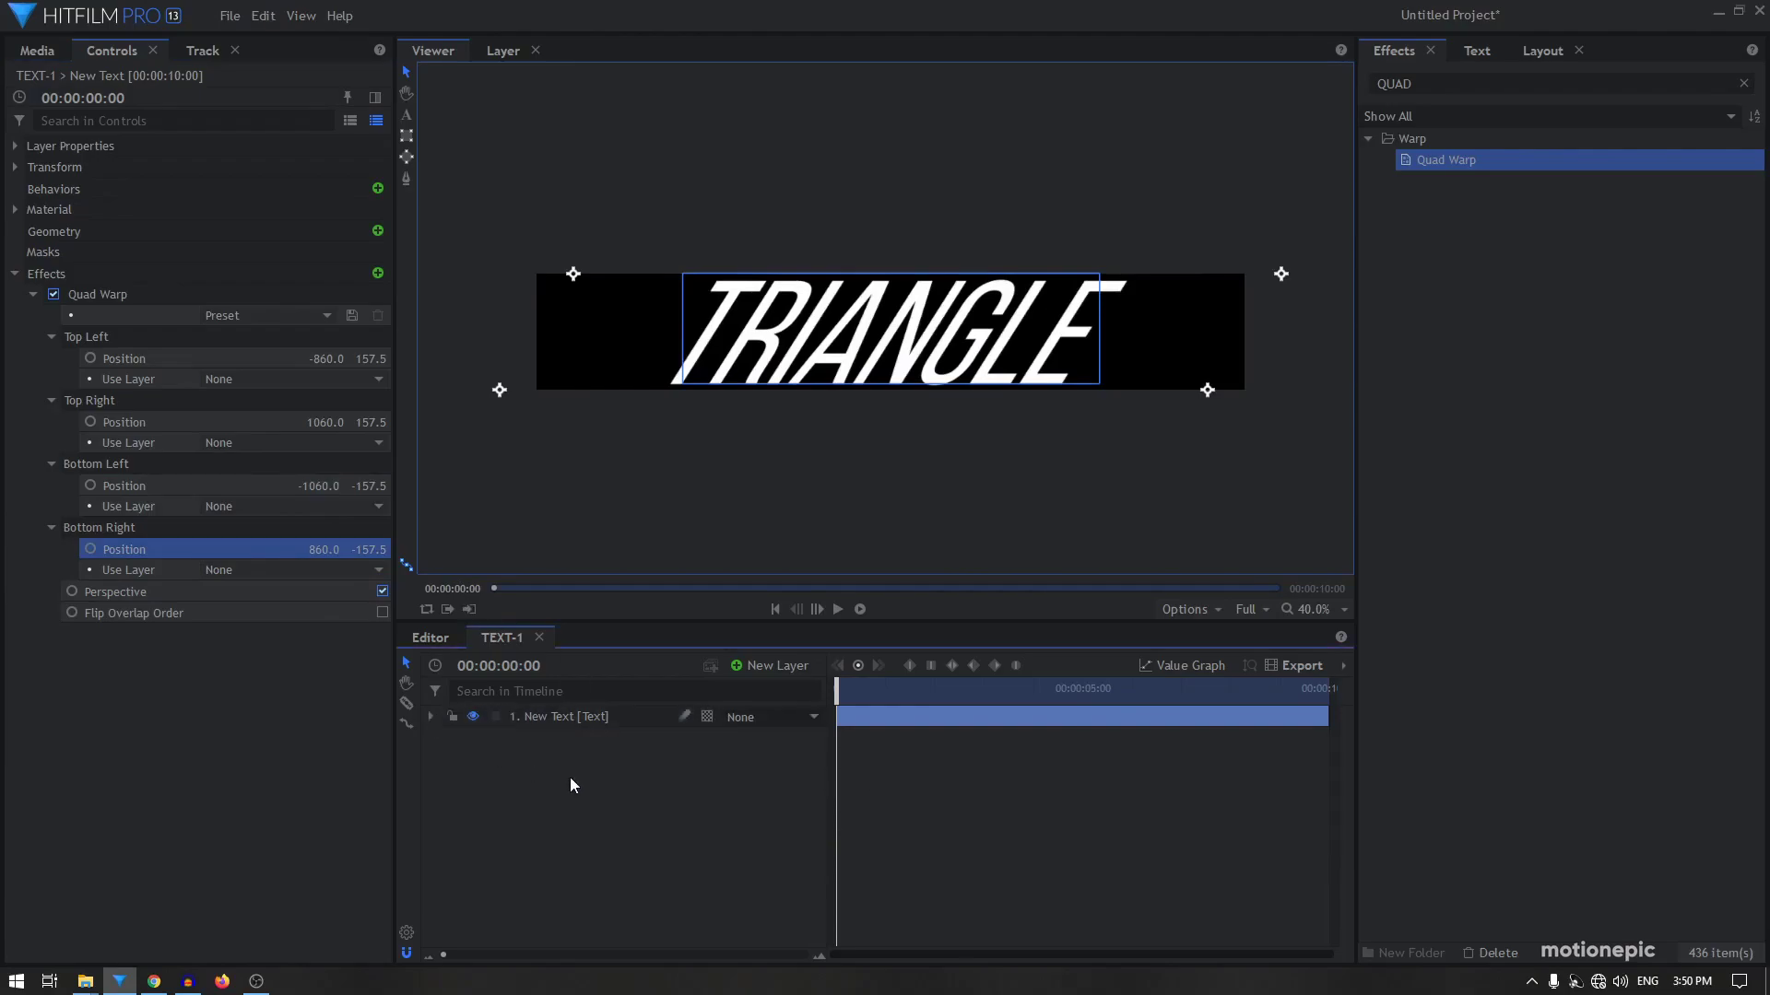
{"action": "left_click", "coordinate": [572, 778]}
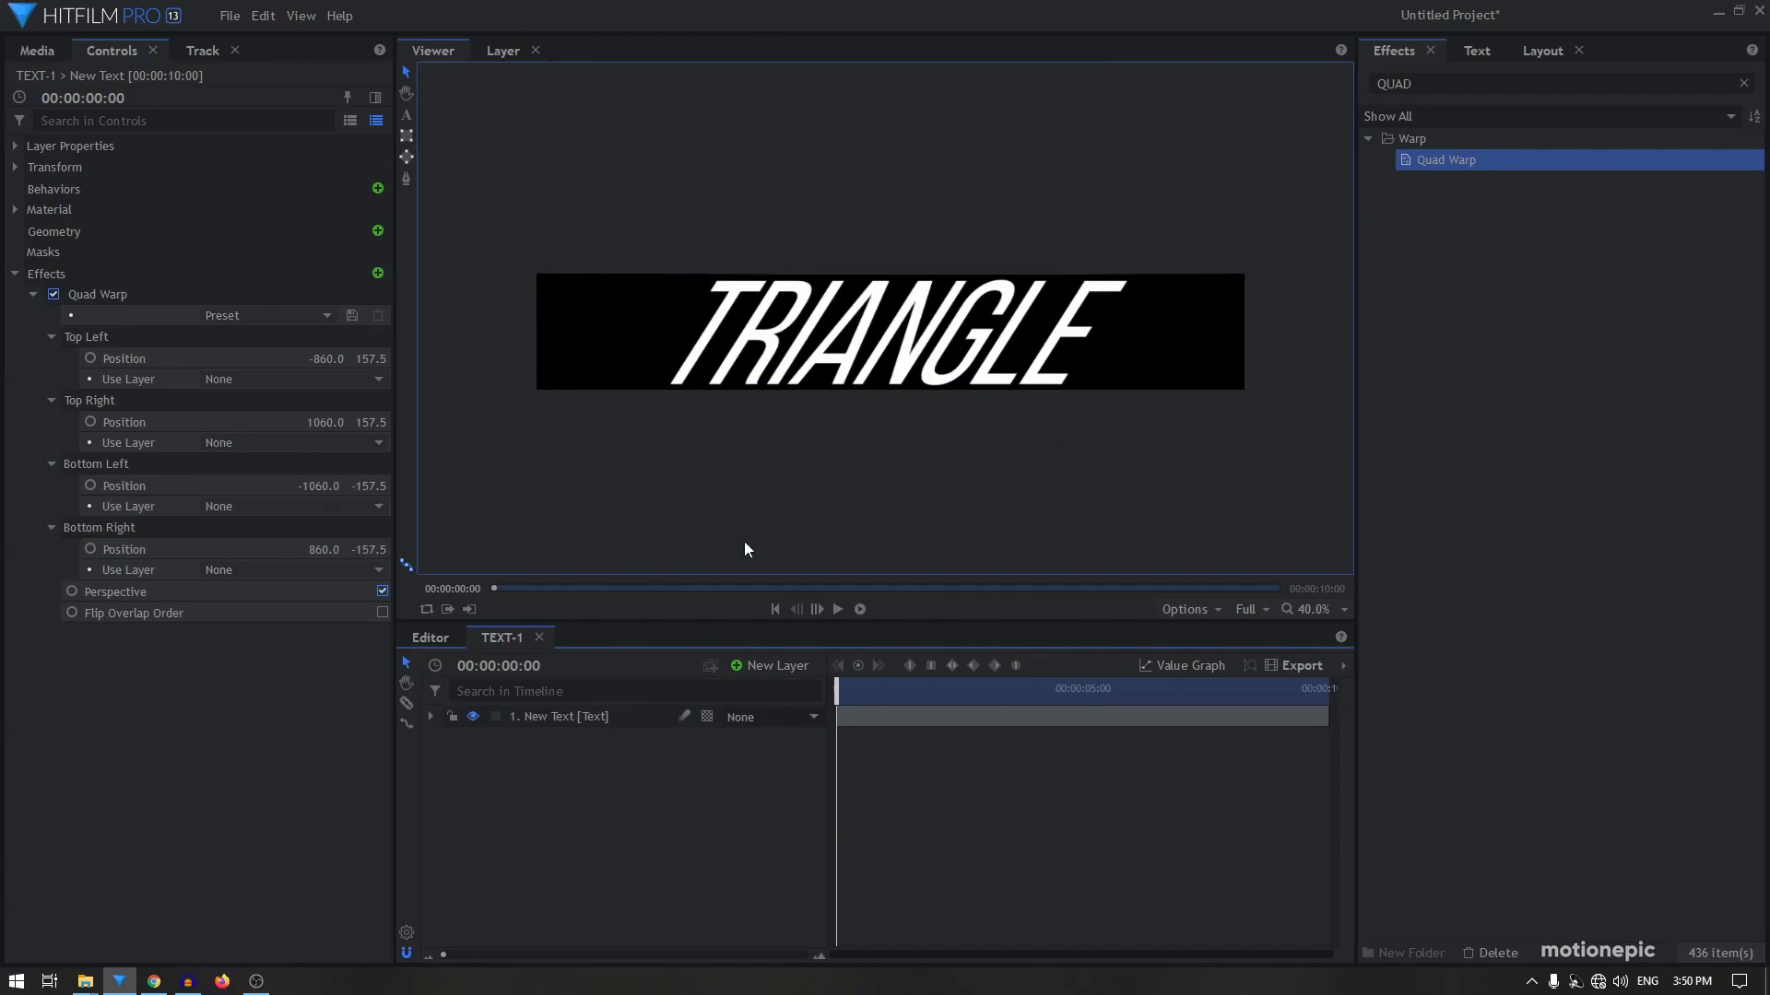
Set the width of the TEXT-1 composite shot to 1300 pixels
{"action": "left_click", "coordinate": [406, 932]}
{"action": "double_click", "coordinate": [857, 400]}
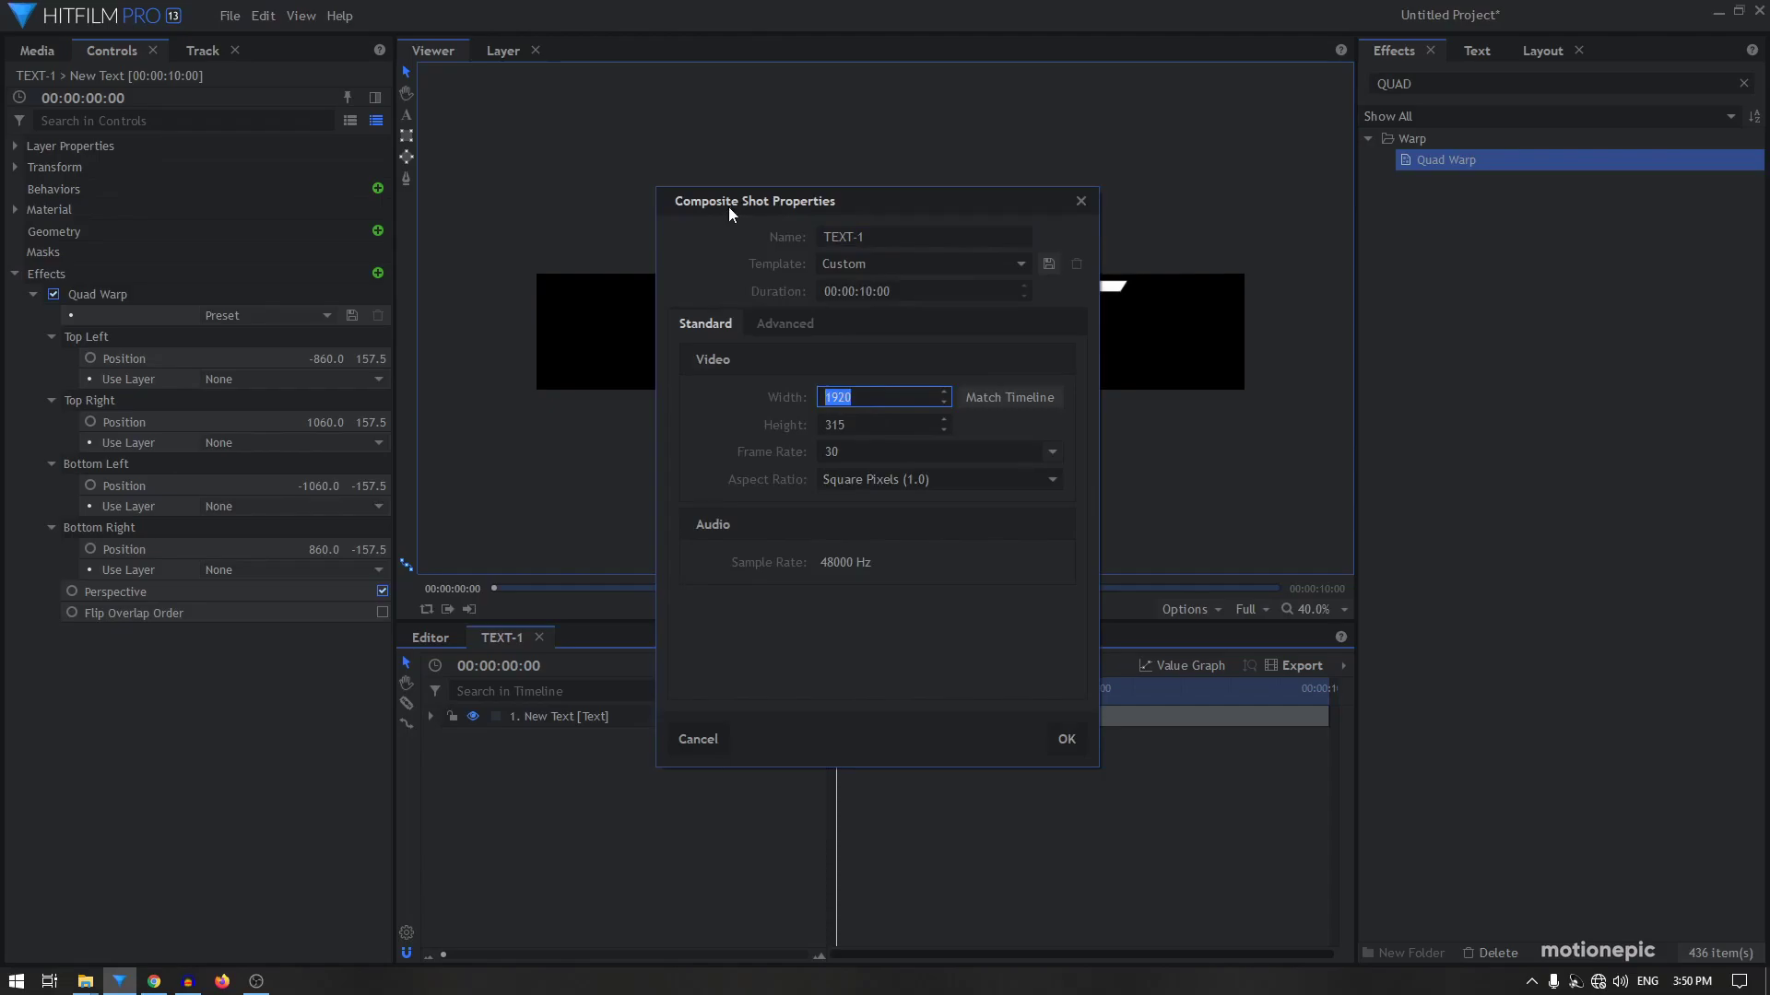
{"action": "type", "text": "1300"}
{"action": "key", "text": "Return"}
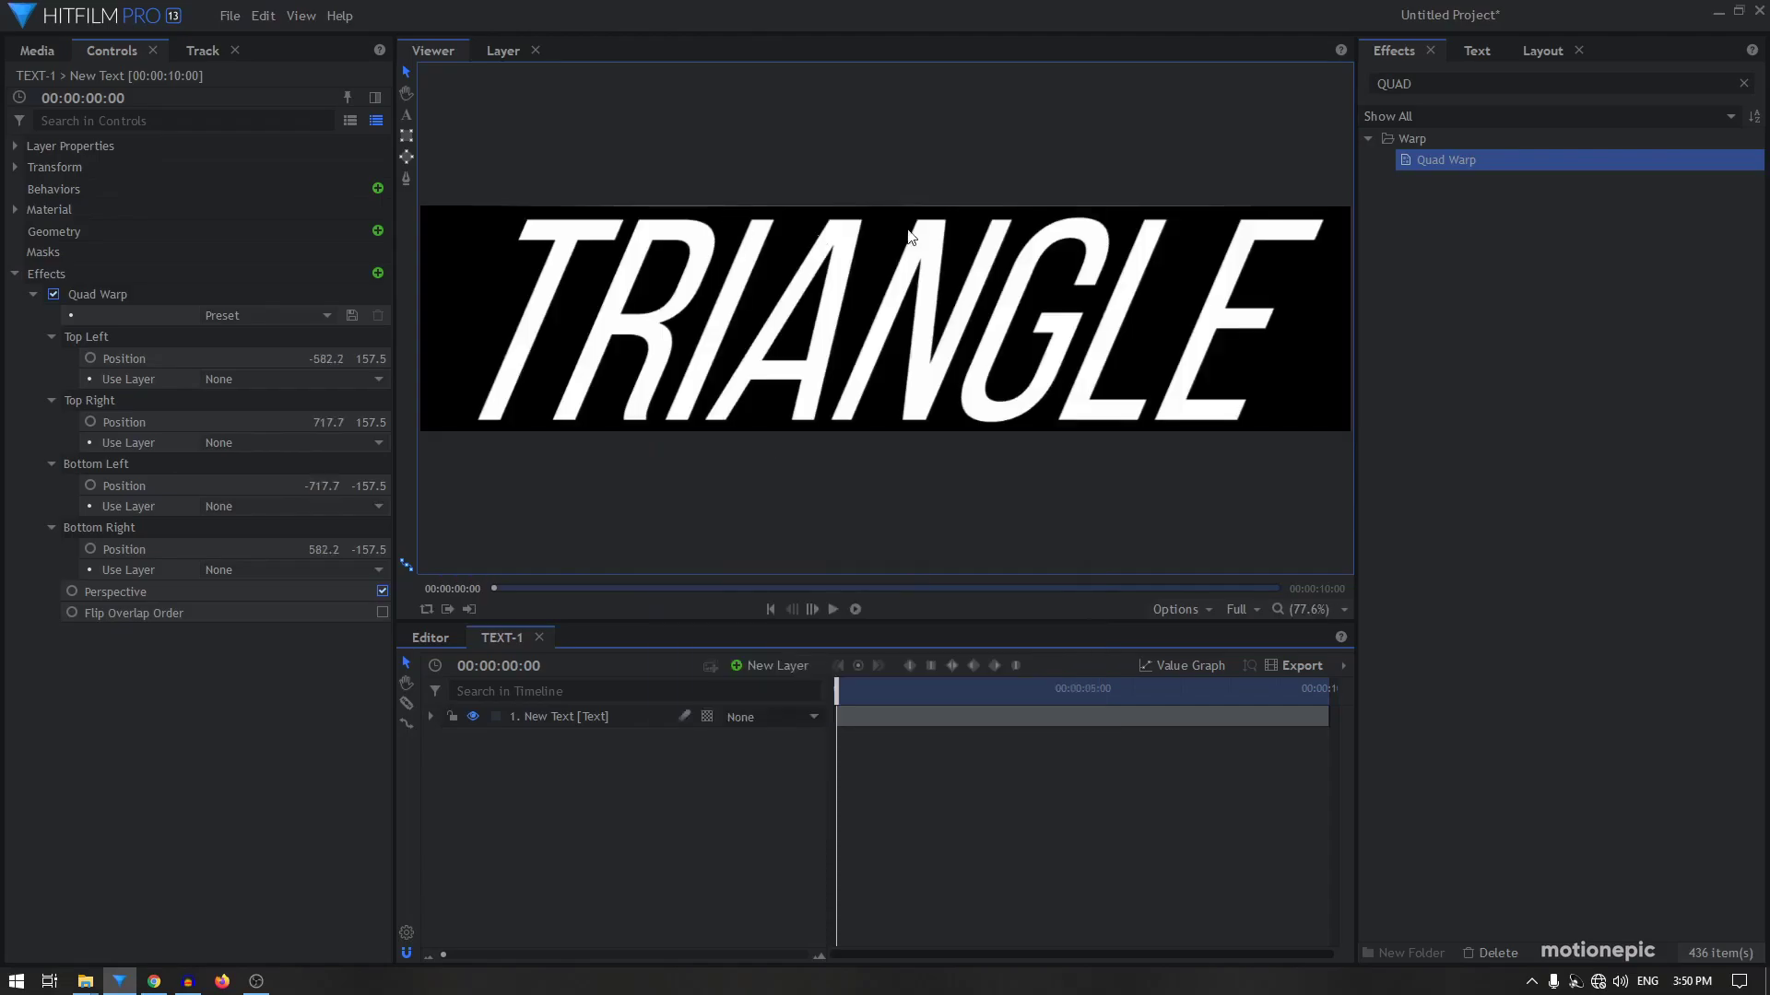
{"action": "scroll", "coordinate": [967, 232], "scroll_direction": "down", "scroll_amount": 1}
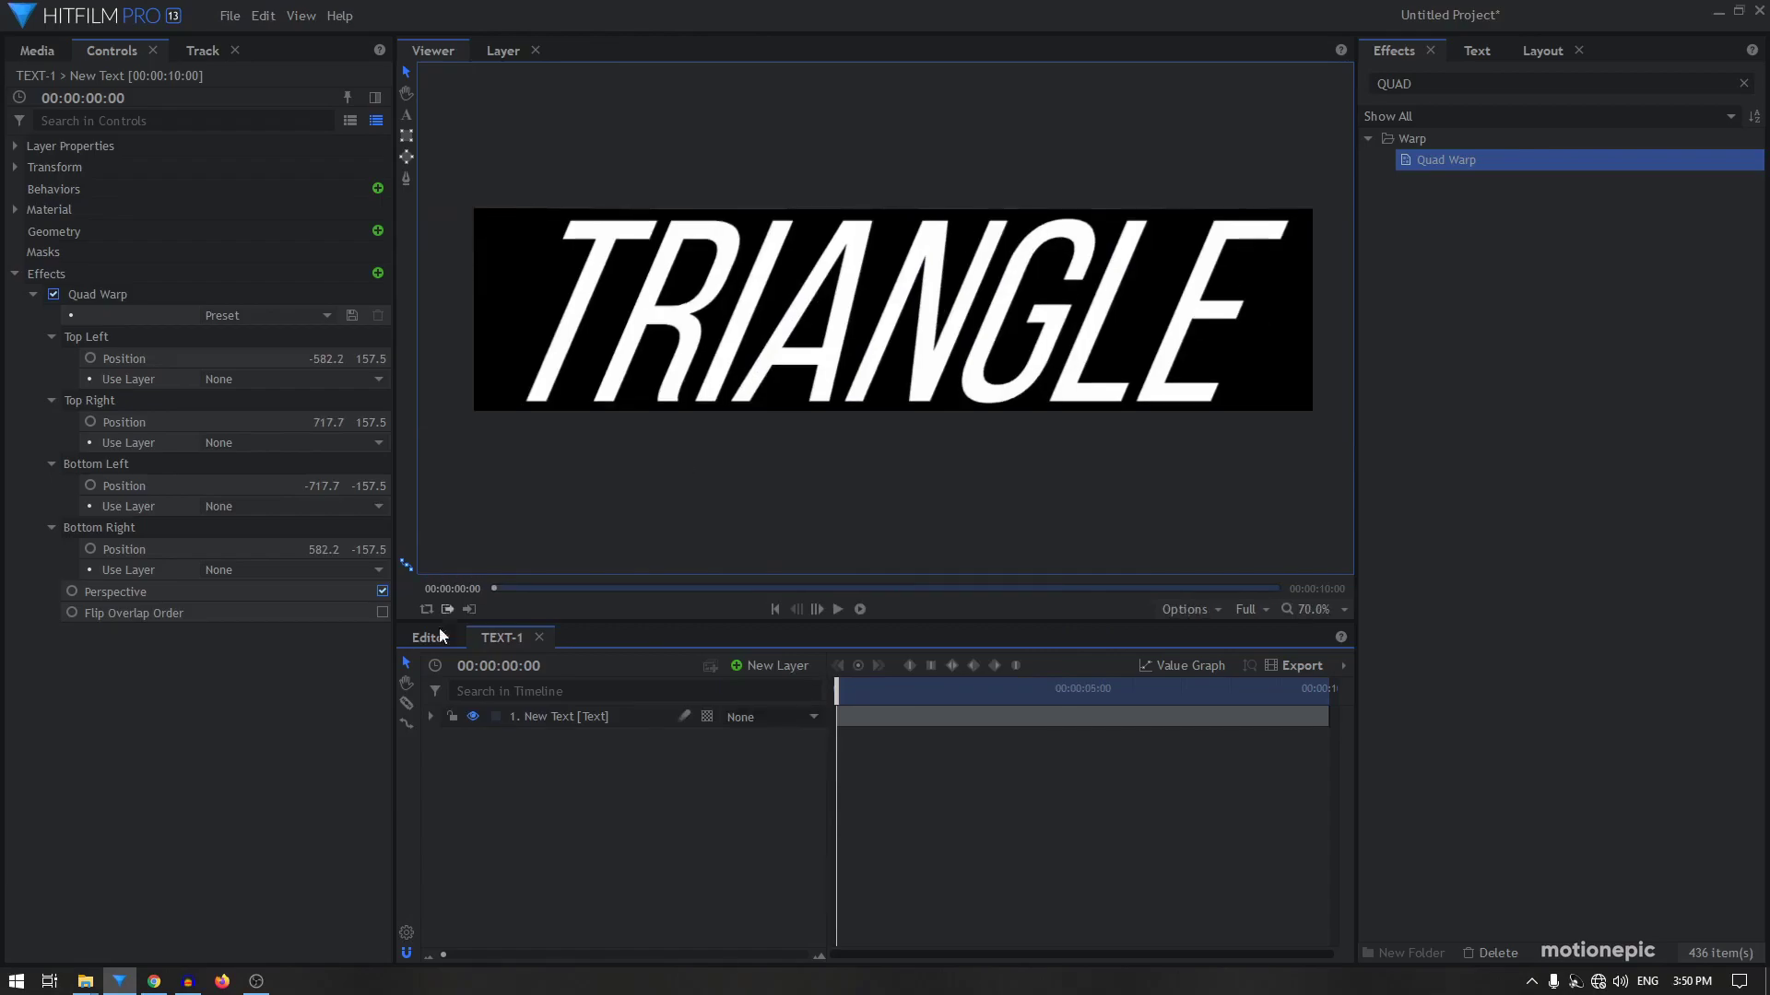
Reduce the width of the TEXT-1 composite shot to 1200 pixels
{"action": "left_click", "coordinate": [405, 933]}
{"action": "left_click_drag", "start_coordinate": [851, 397], "coordinate": [833, 397]}
{"action": "type", "text": "200"}
{"action": "left_click", "coordinate": [1066, 740]}
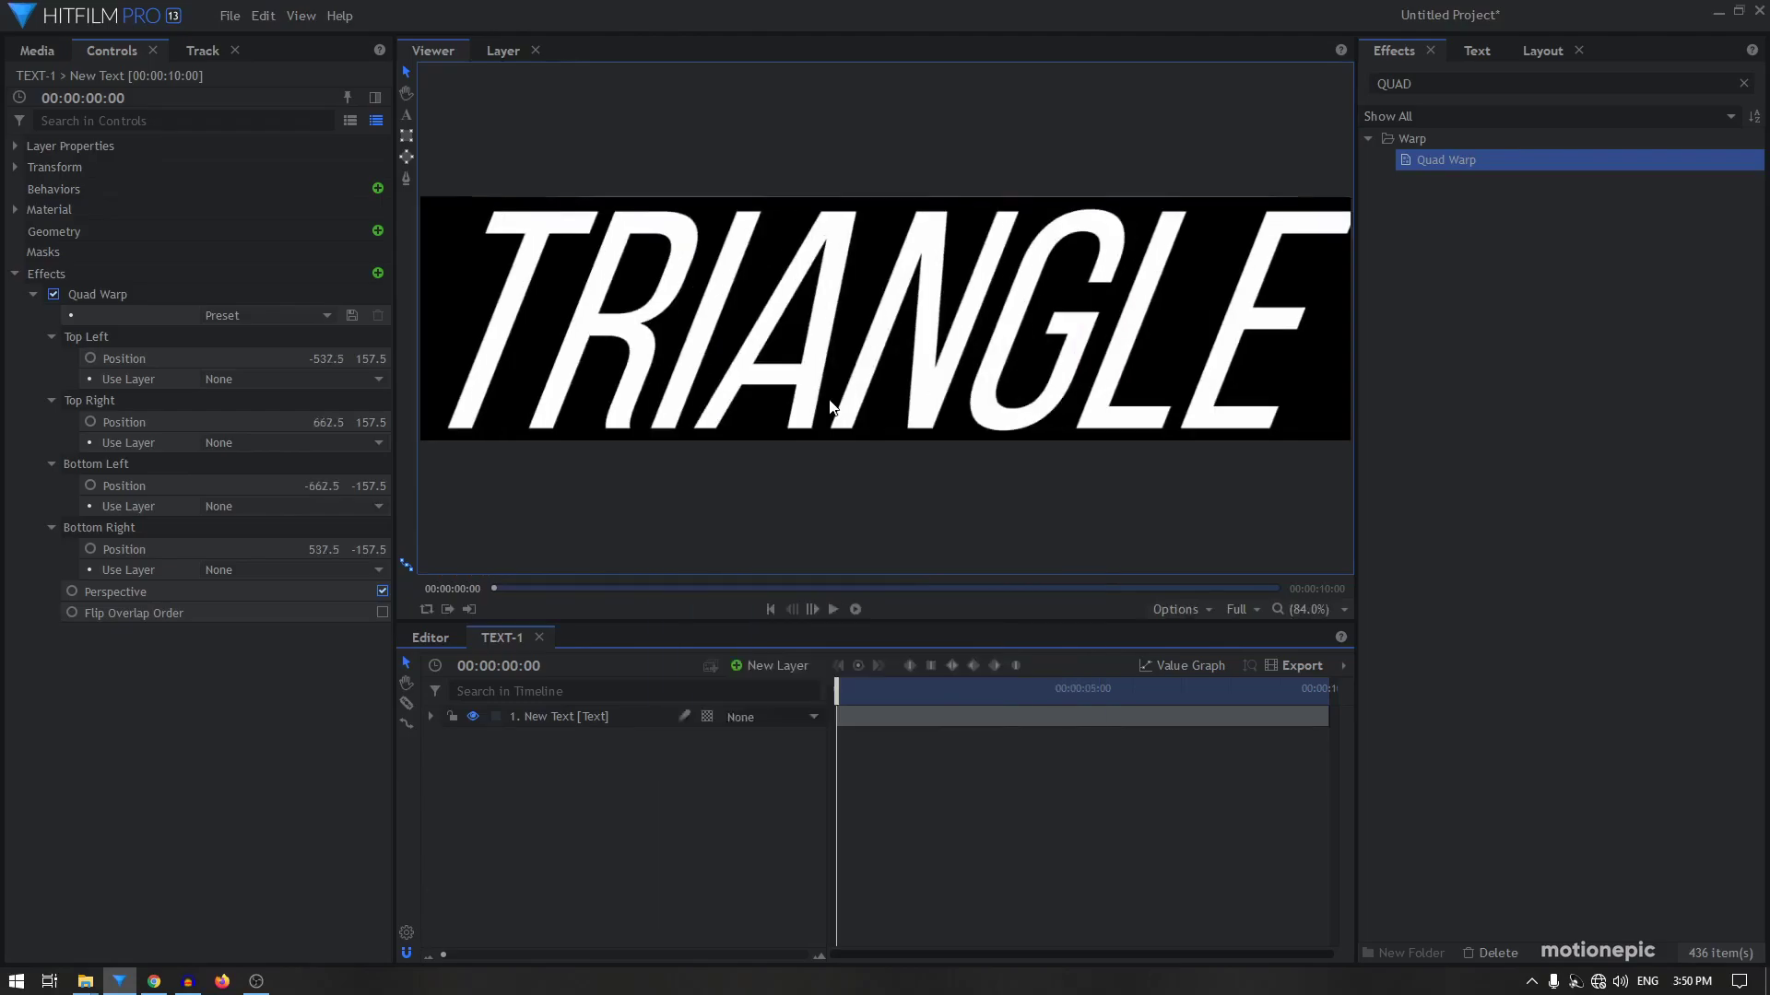
{"action": "scroll", "coordinate": [917, 405], "scroll_direction": "down", "scroll_amount": 1}
{"action": "scroll", "coordinate": [1307, 242], "scroll_direction": "down", "scroll_amount": 1}
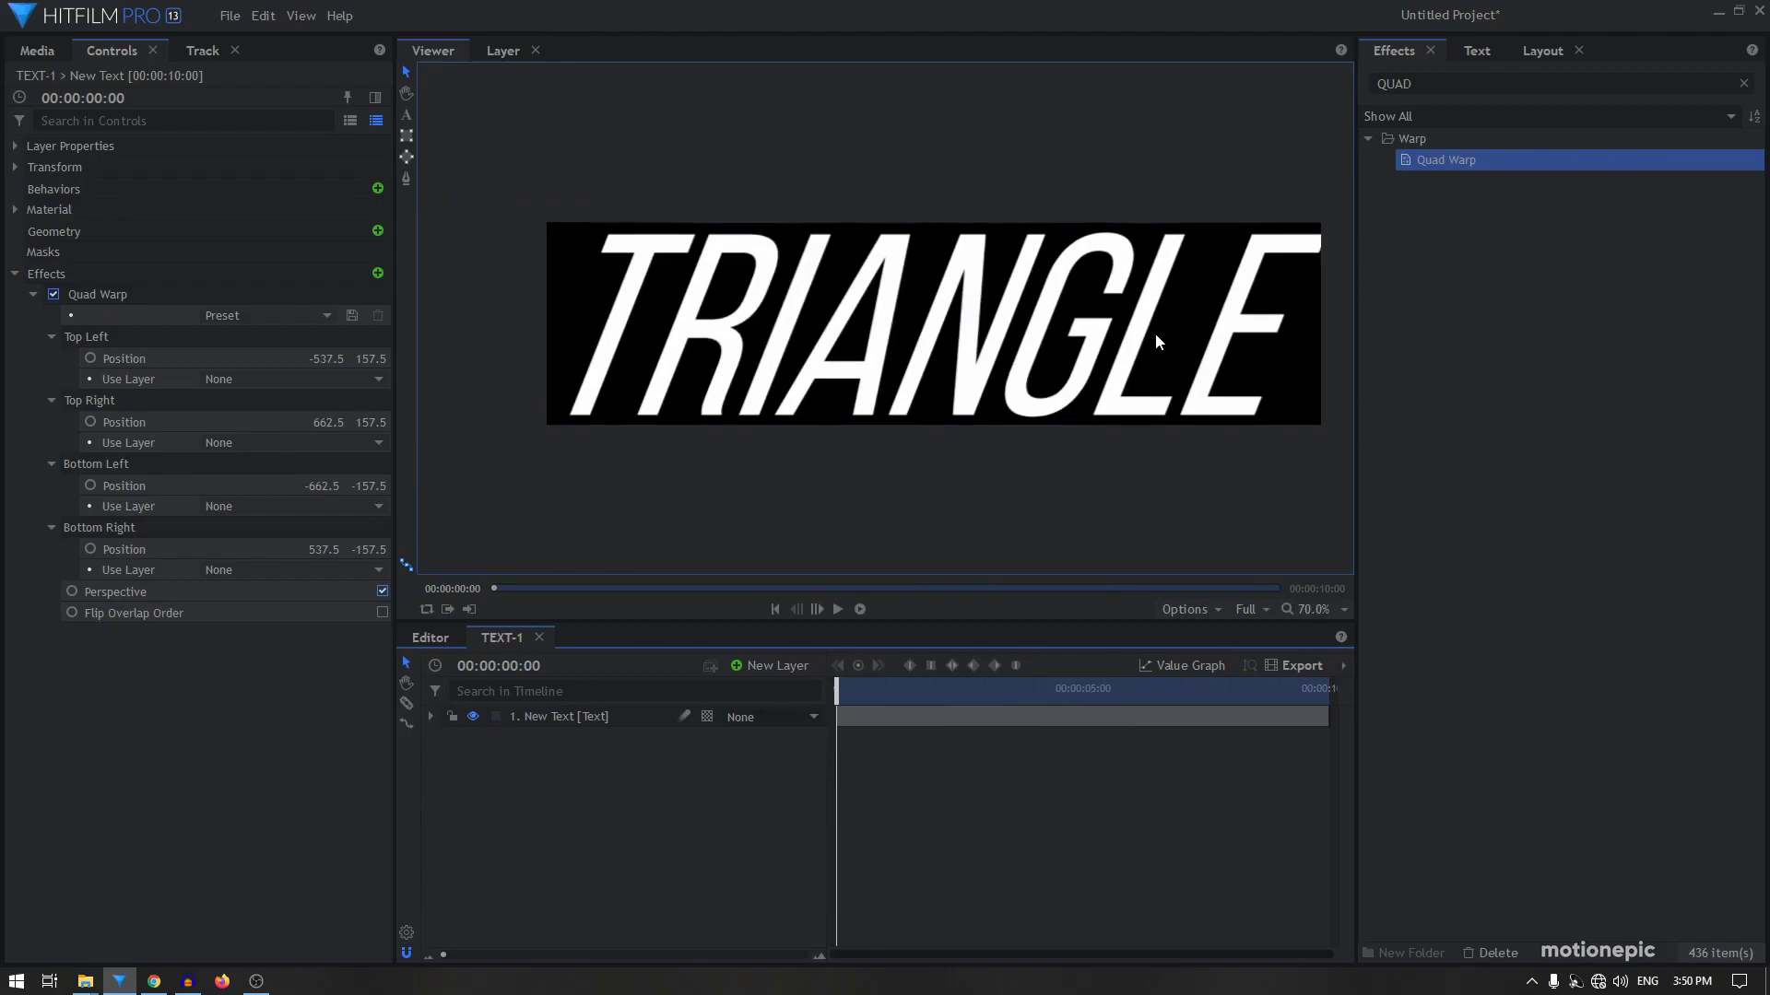
Undo the last width reduction of TEXT-1 and create a 1920 × 1080 composite shot named TEXT-1-COPIES
{"action": "key", "text": "ctrl+z"}
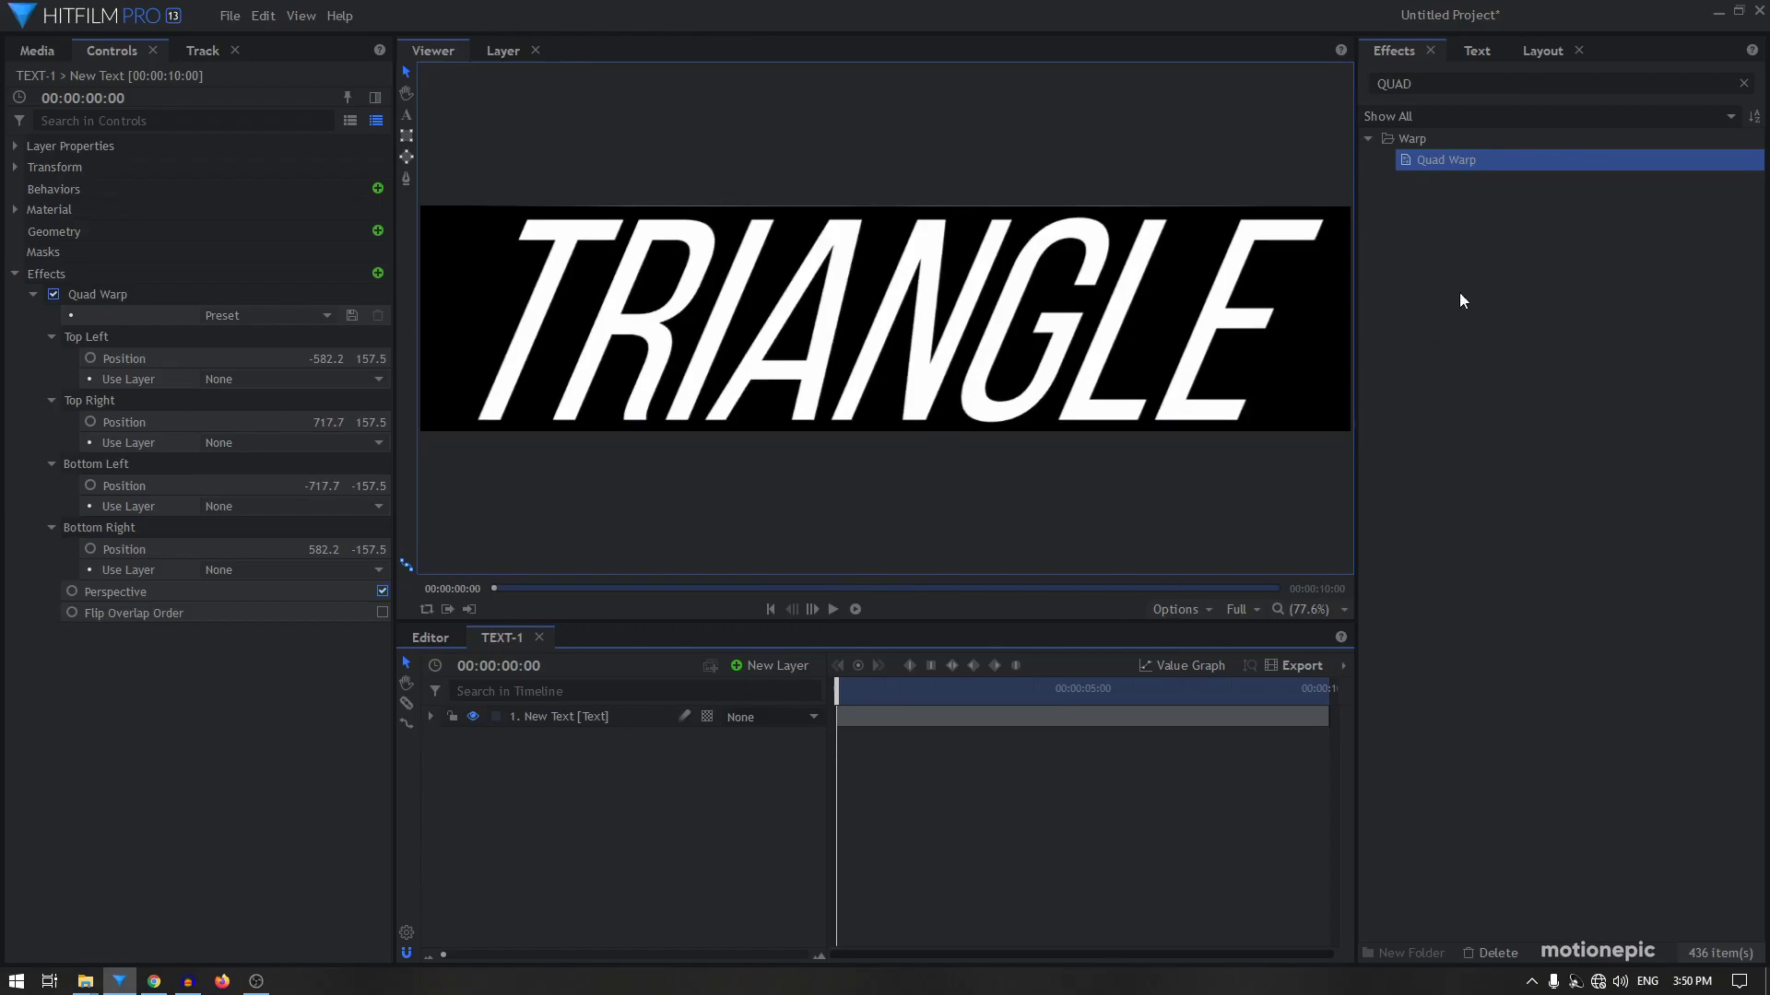
{"action": "left_click", "coordinate": [35, 50]}
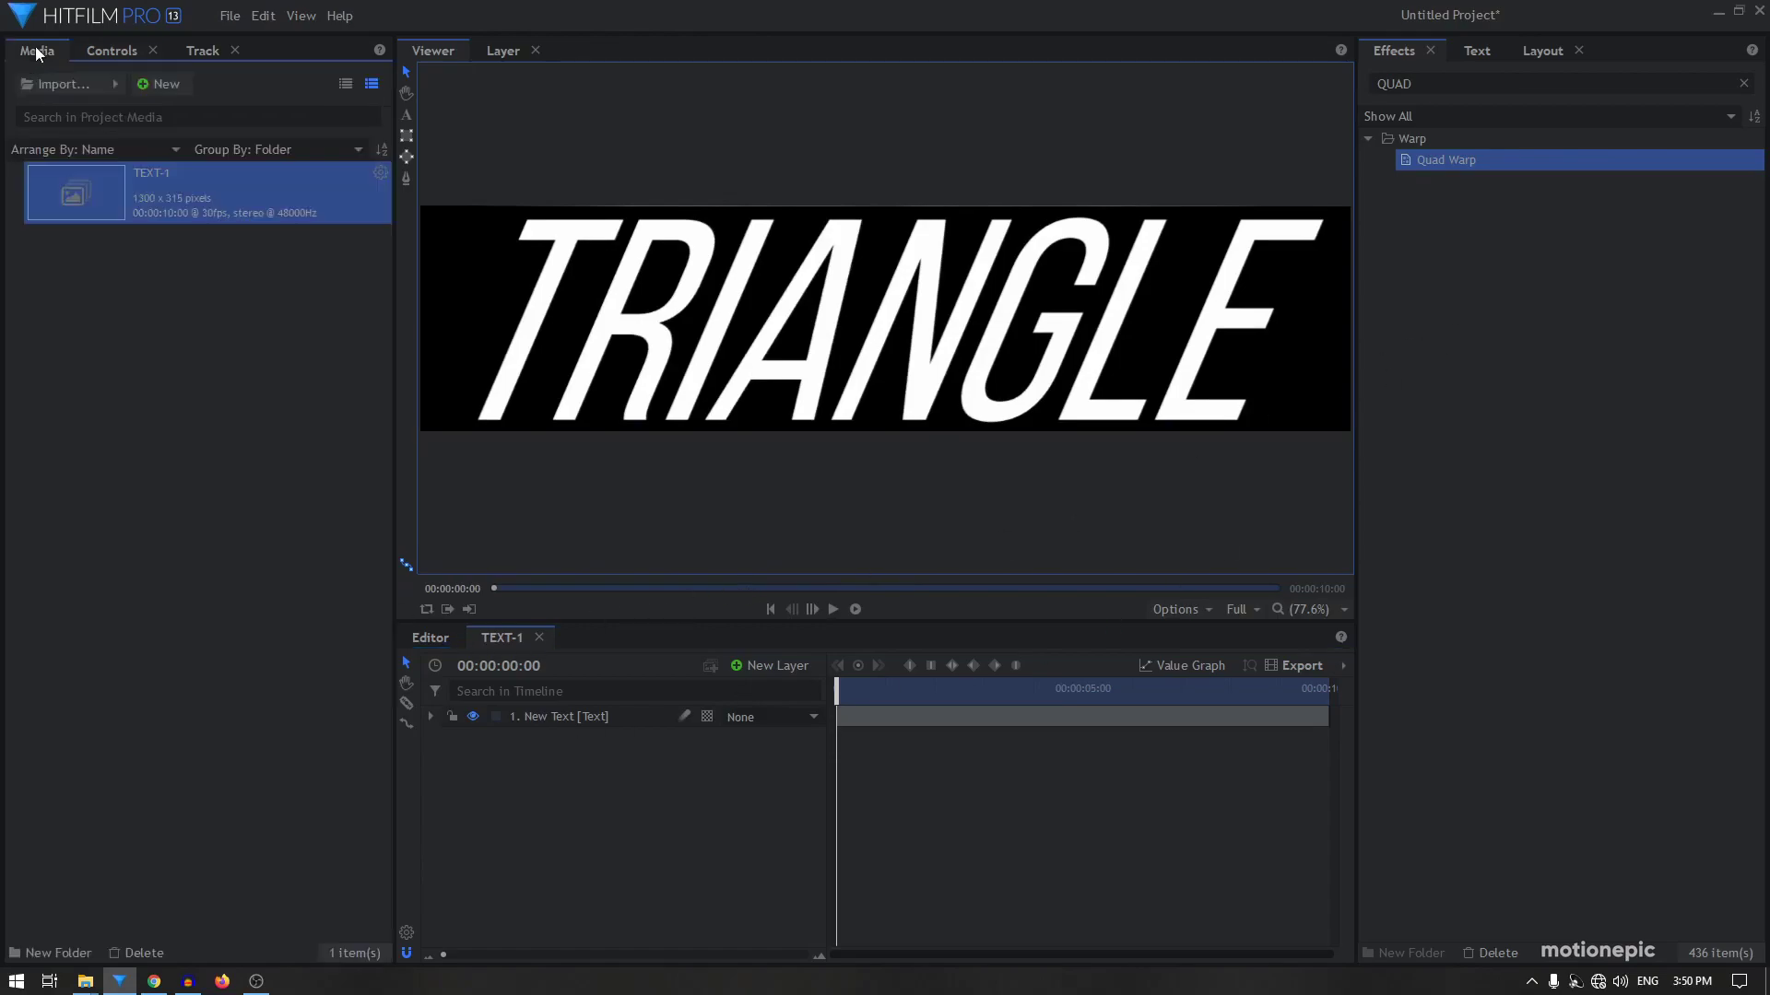
{"action": "left_click", "coordinate": [152, 86]}
{"action": "left_click", "coordinate": [193, 109]}
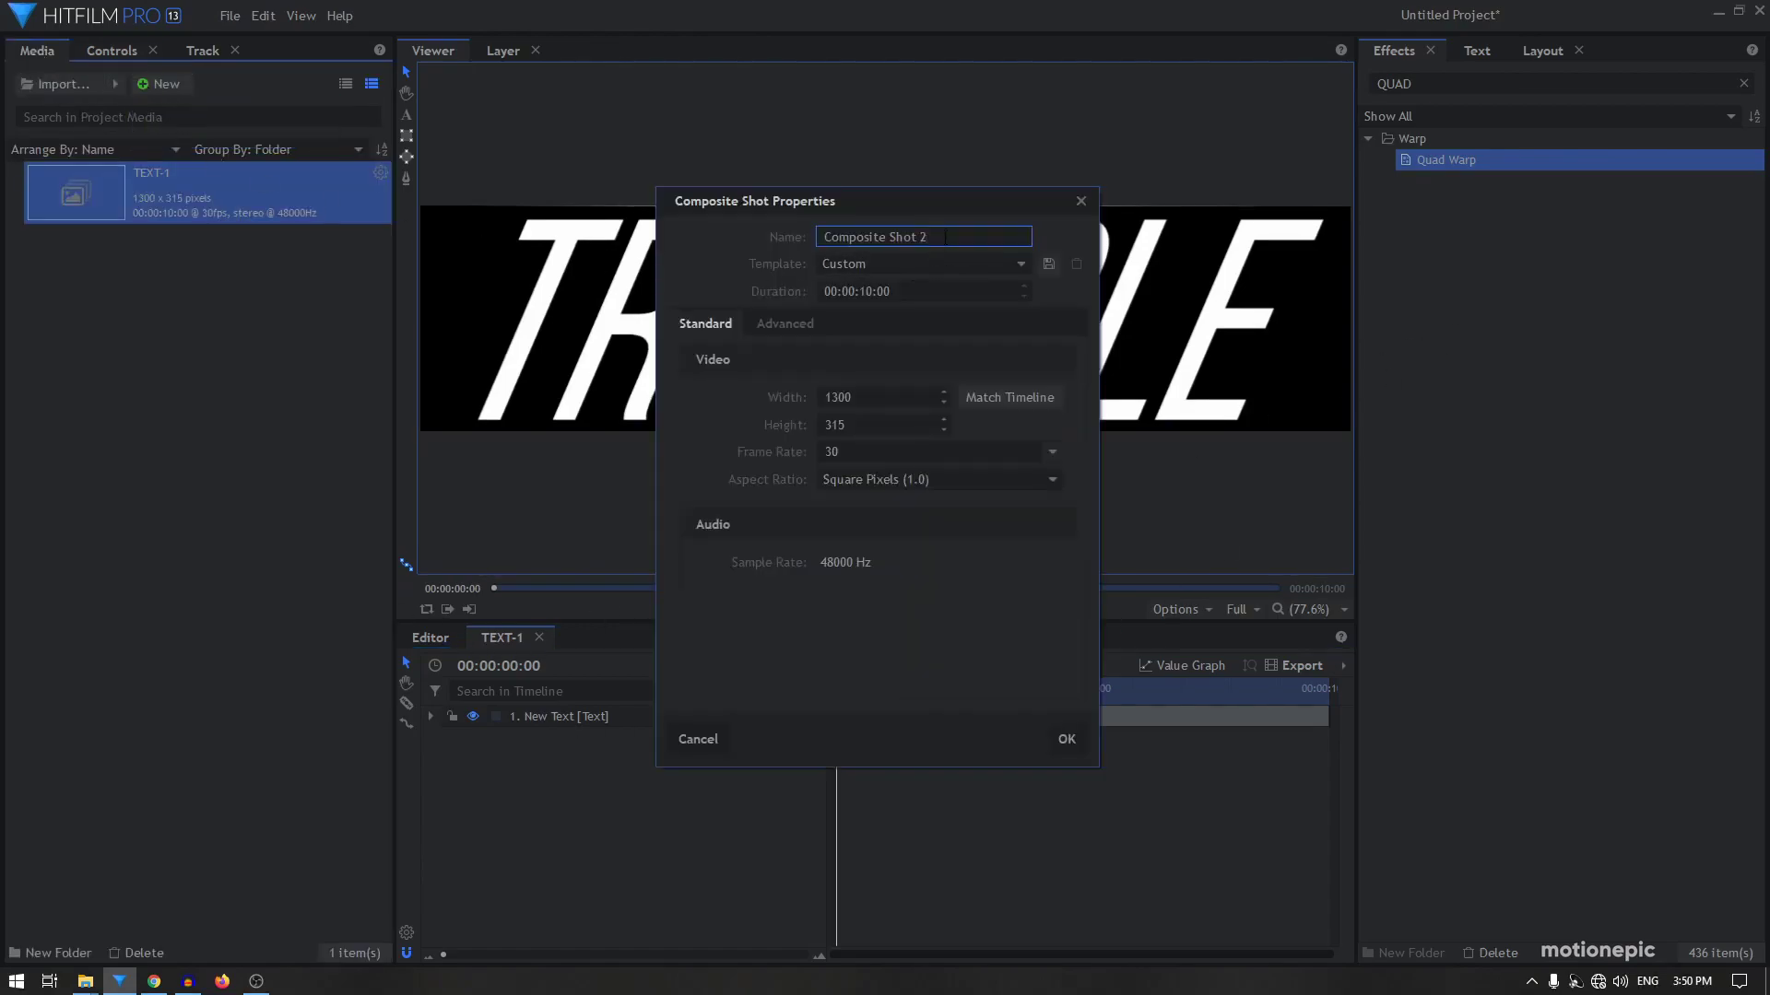
{"action": "key", "text": "ctrl+a"}
{"action": "type", "text": "TEXT-1-COPIES"}
{"action": "left_click_drag", "start_coordinate": [883, 405], "coordinate": [748, 400]}
{"action": "type", "text": "1920"}
{"action": "key", "text": "Tab"}
{"action": "type", "text": "1080"}
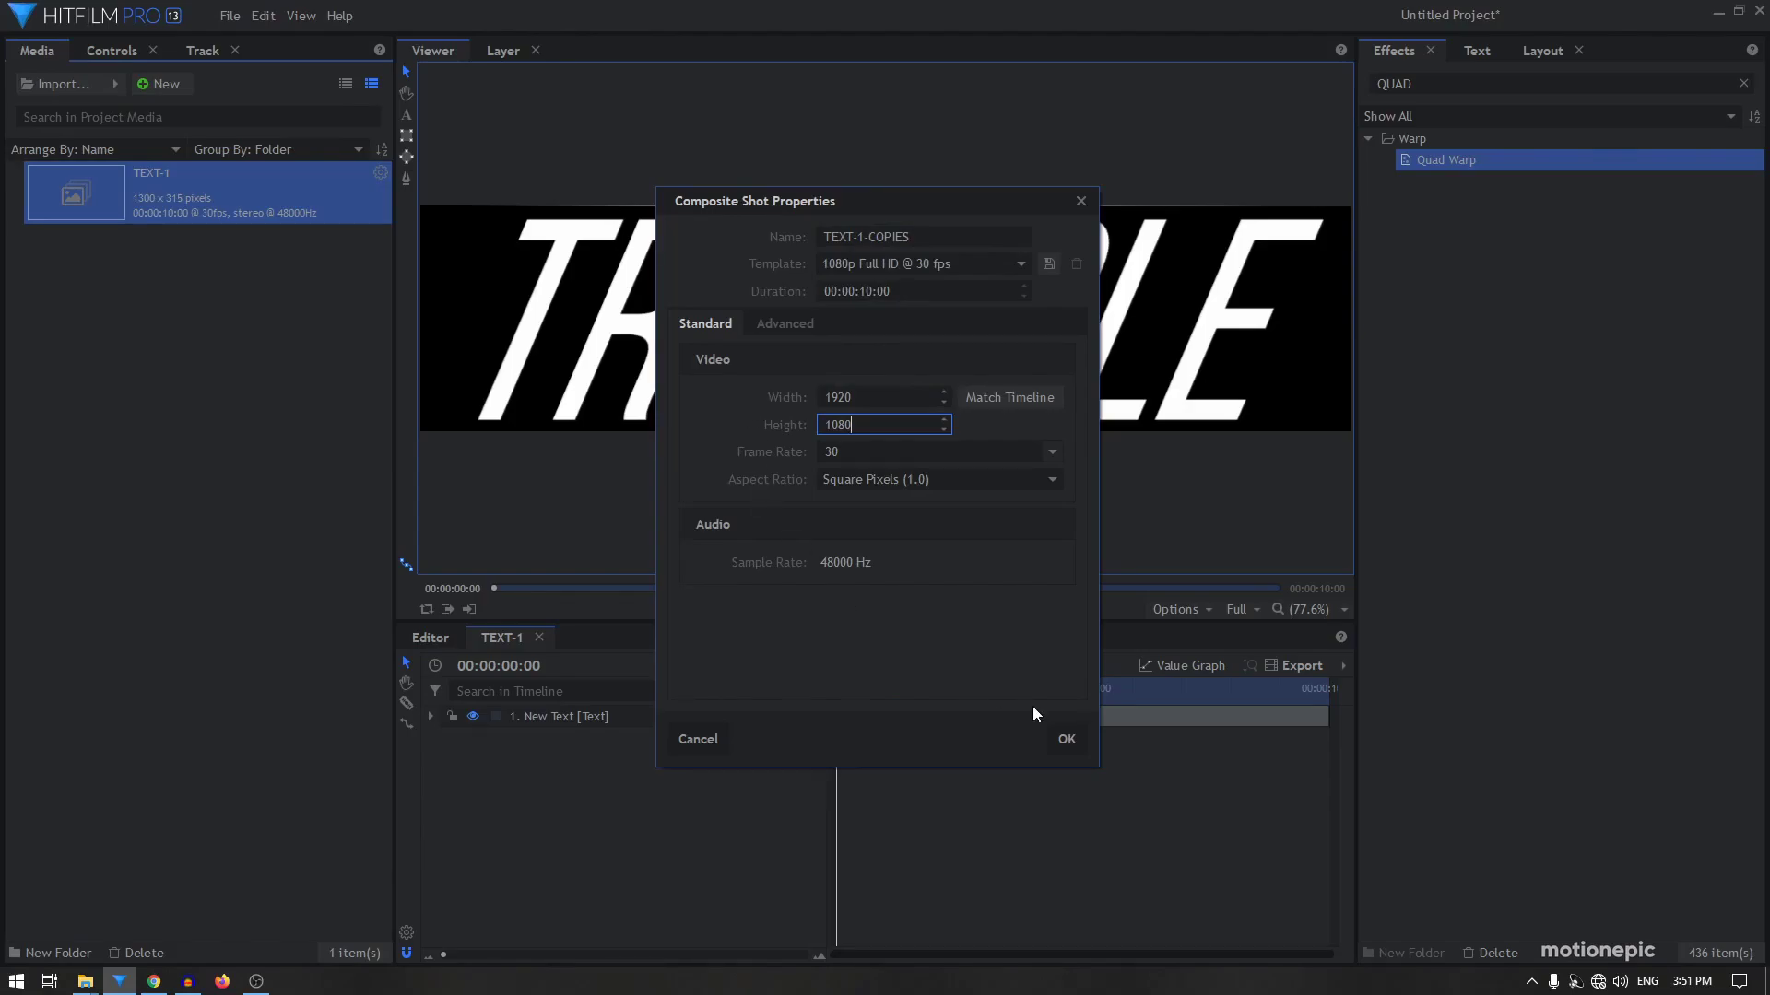
{"action": "left_click", "coordinate": [1069, 736]}
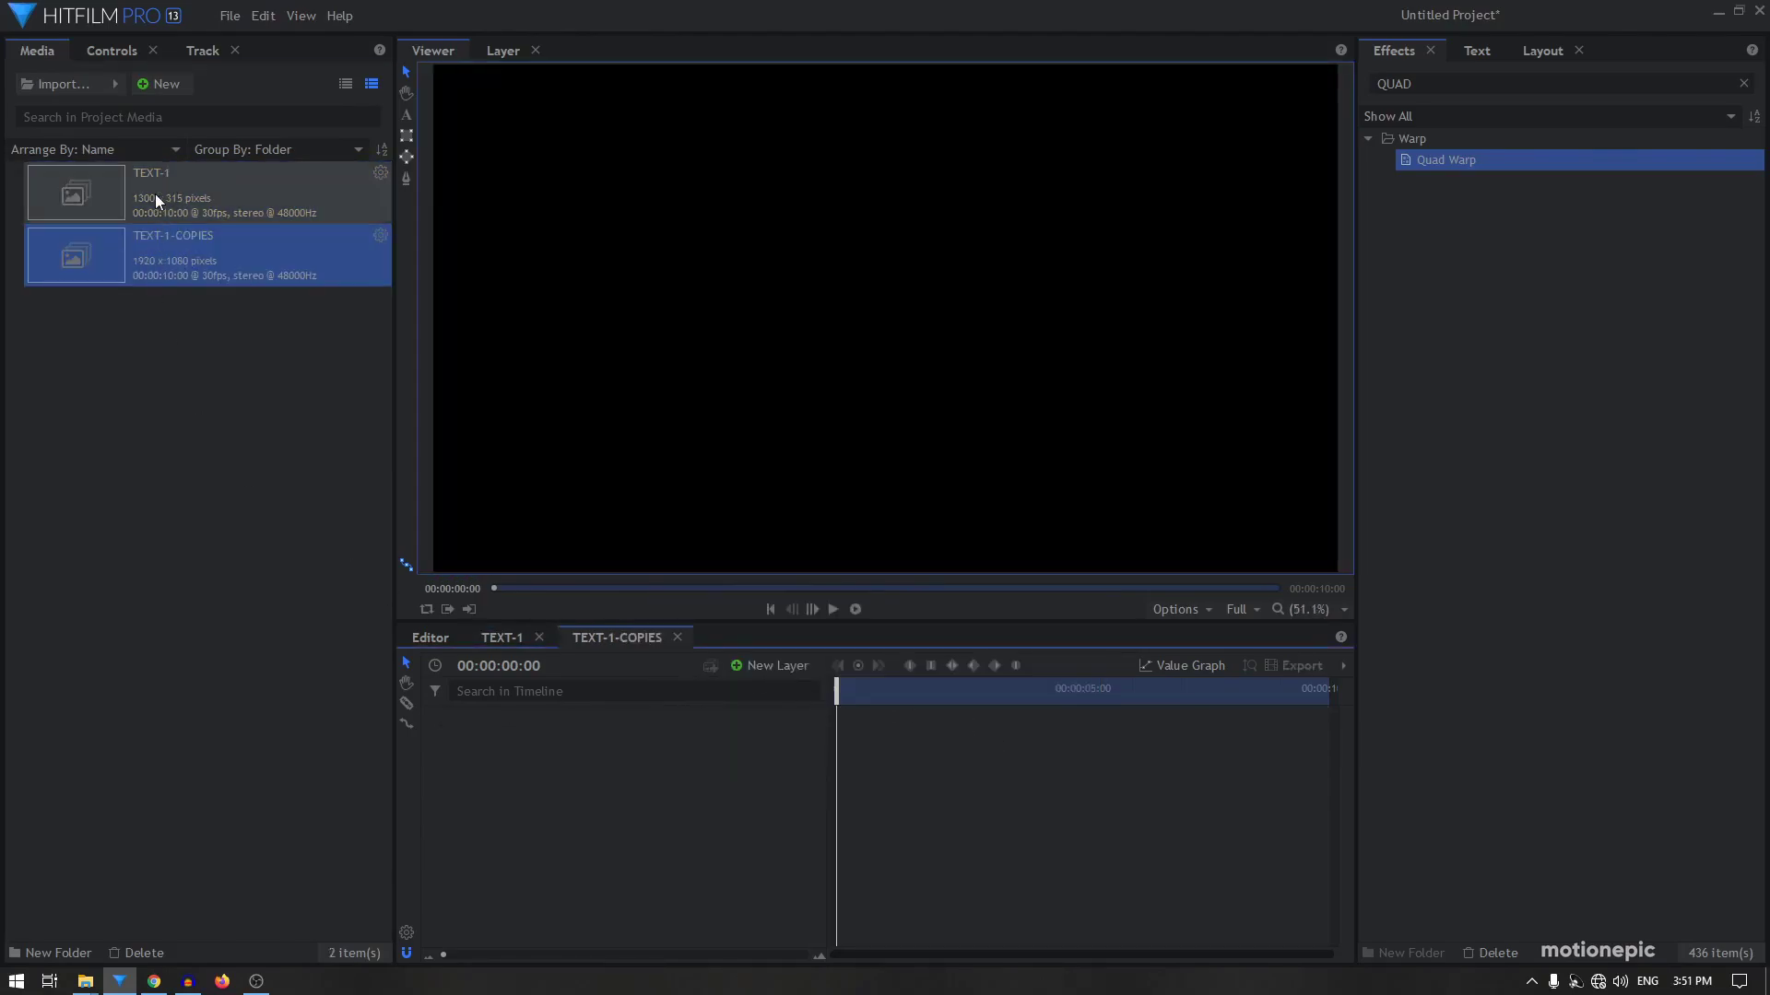
Add the TEXT-1 composite shot as a layer in TEXT-1-COPIES and apply the Clone effect to it
{"action": "left_click", "coordinate": [151, 191]}
{"action": "left_click_drag", "start_coordinate": [151, 191], "coordinate": [572, 729]}
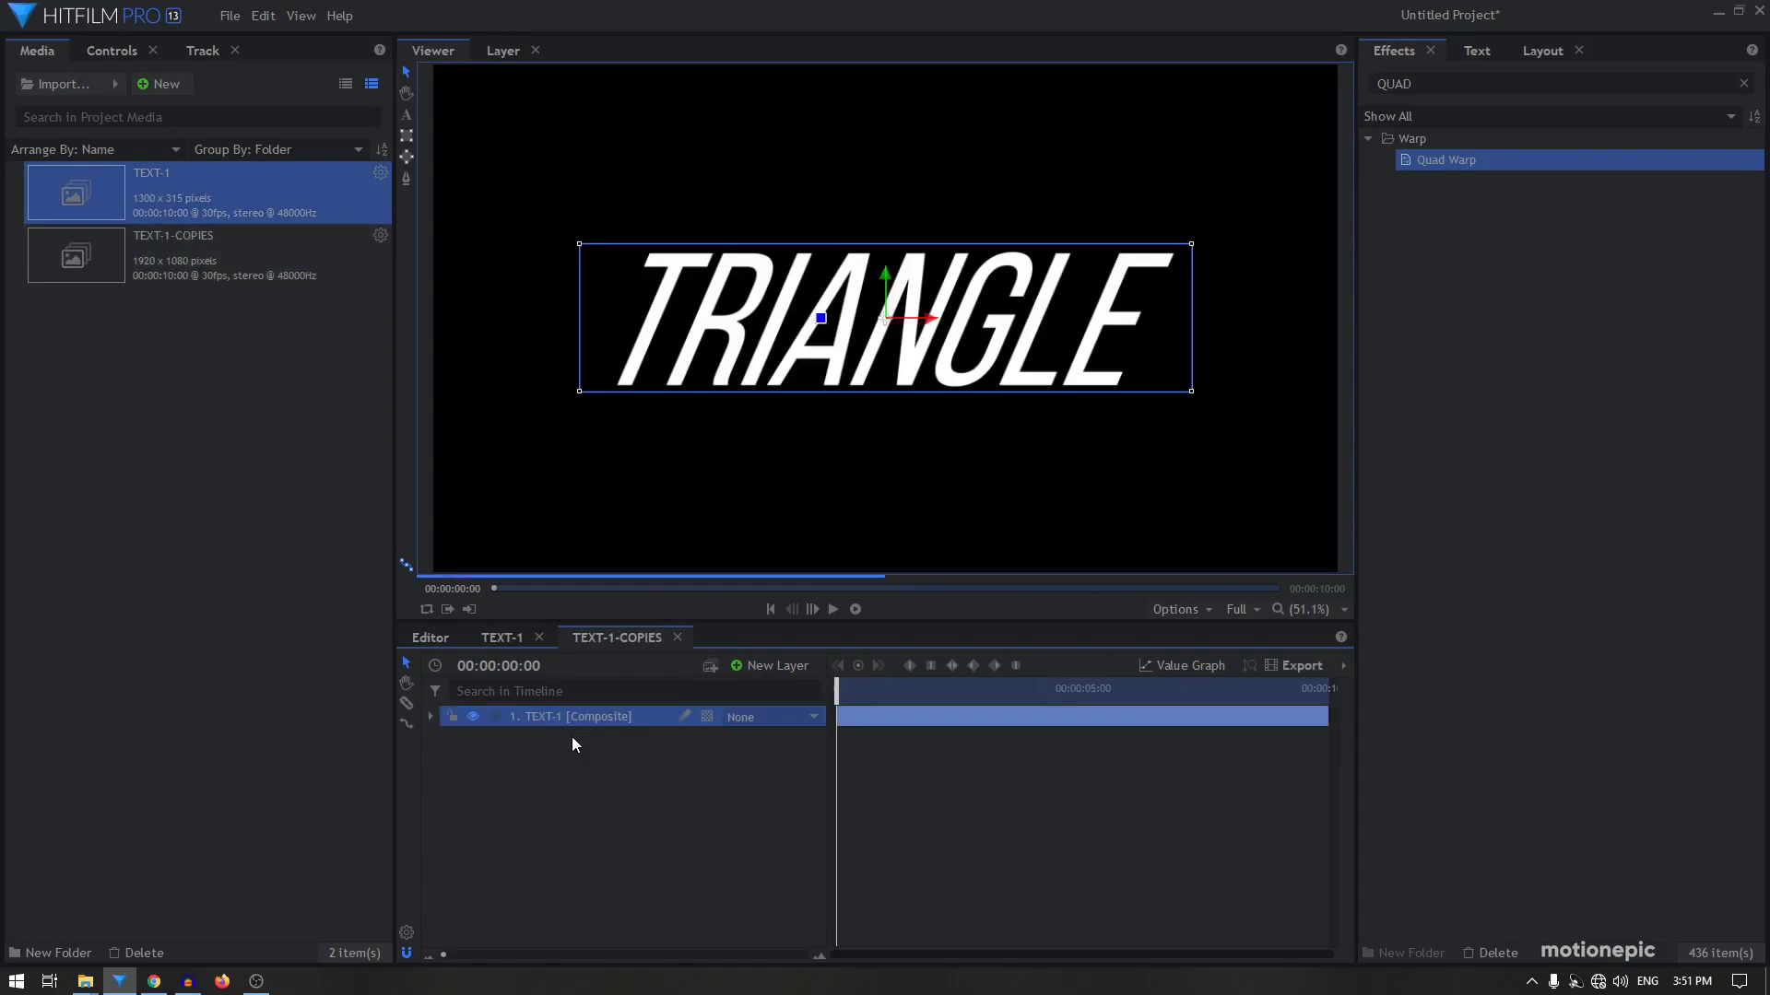
{"action": "scroll", "coordinate": [1258, 287], "scroll_direction": "down", "scroll_amount": 1}
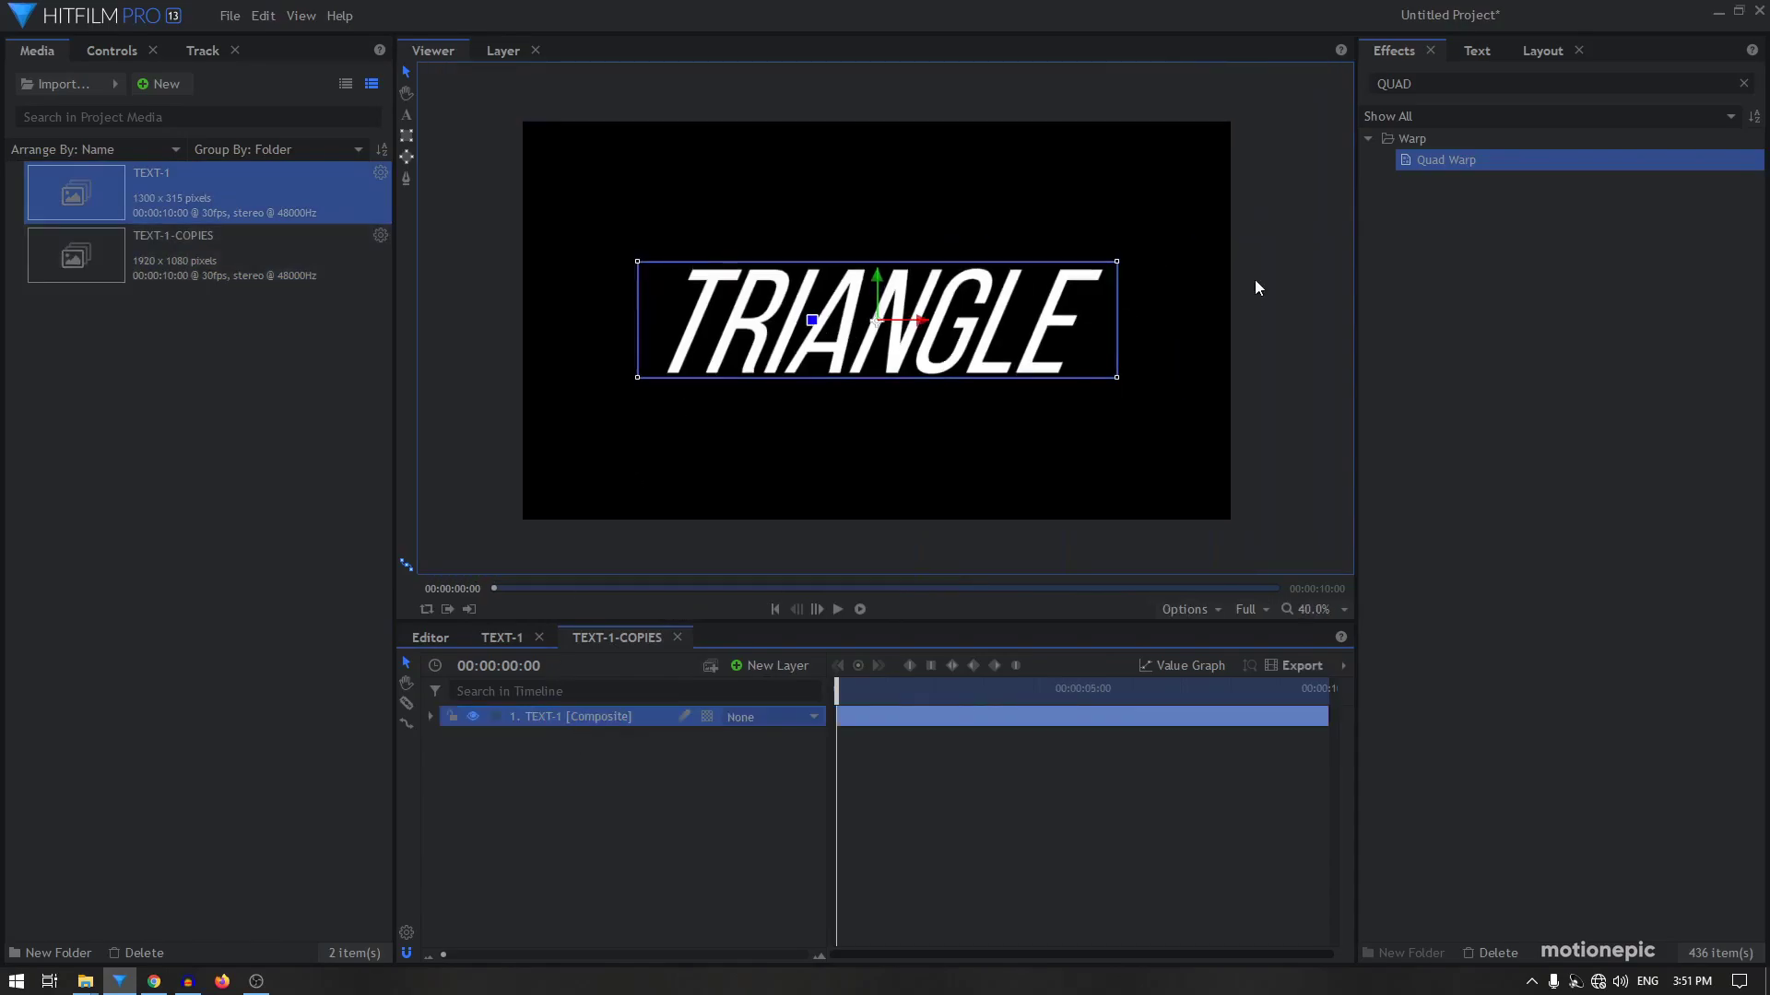
{"action": "left_click", "coordinate": [1411, 84]}
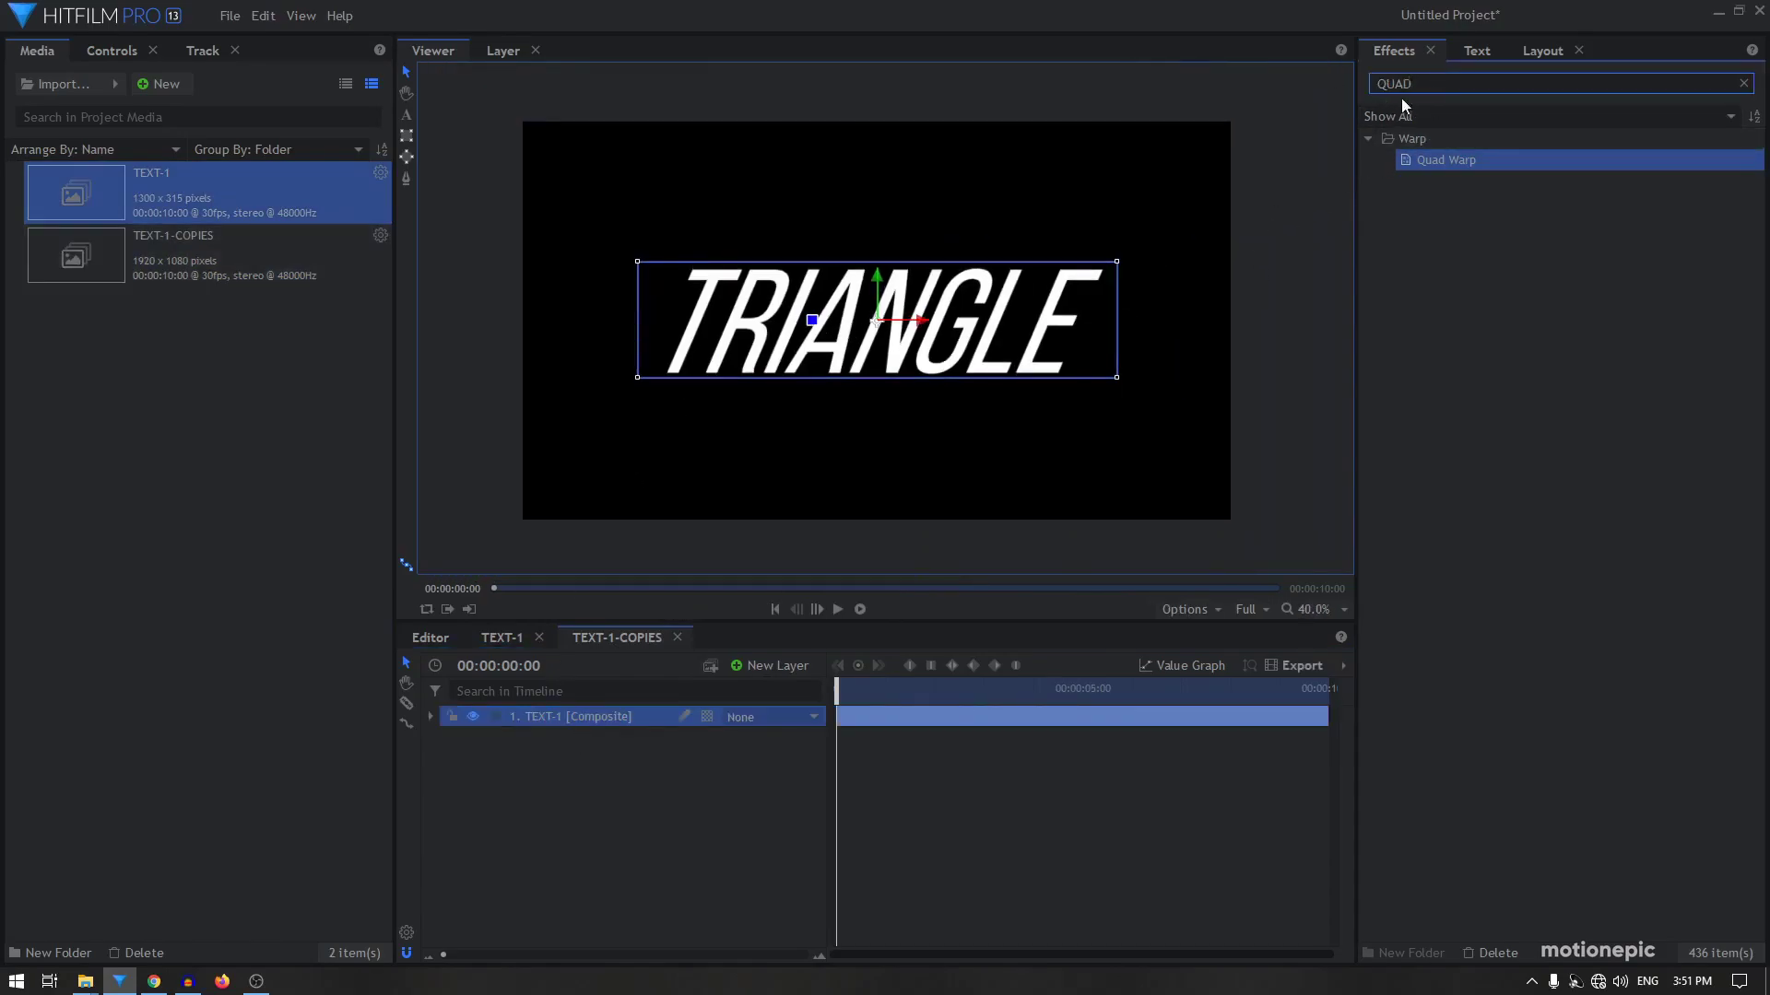
{"action": "key", "text": "ctrl+a"}
{"action": "type", "text": "CLONE"}
{"action": "left_click_drag", "start_coordinate": [1445, 158], "coordinate": [533, 712]}
Set the Clone Mode of the TEXT-1 layer's Clone effect to Dual
{"action": "left_click", "coordinate": [111, 53]}
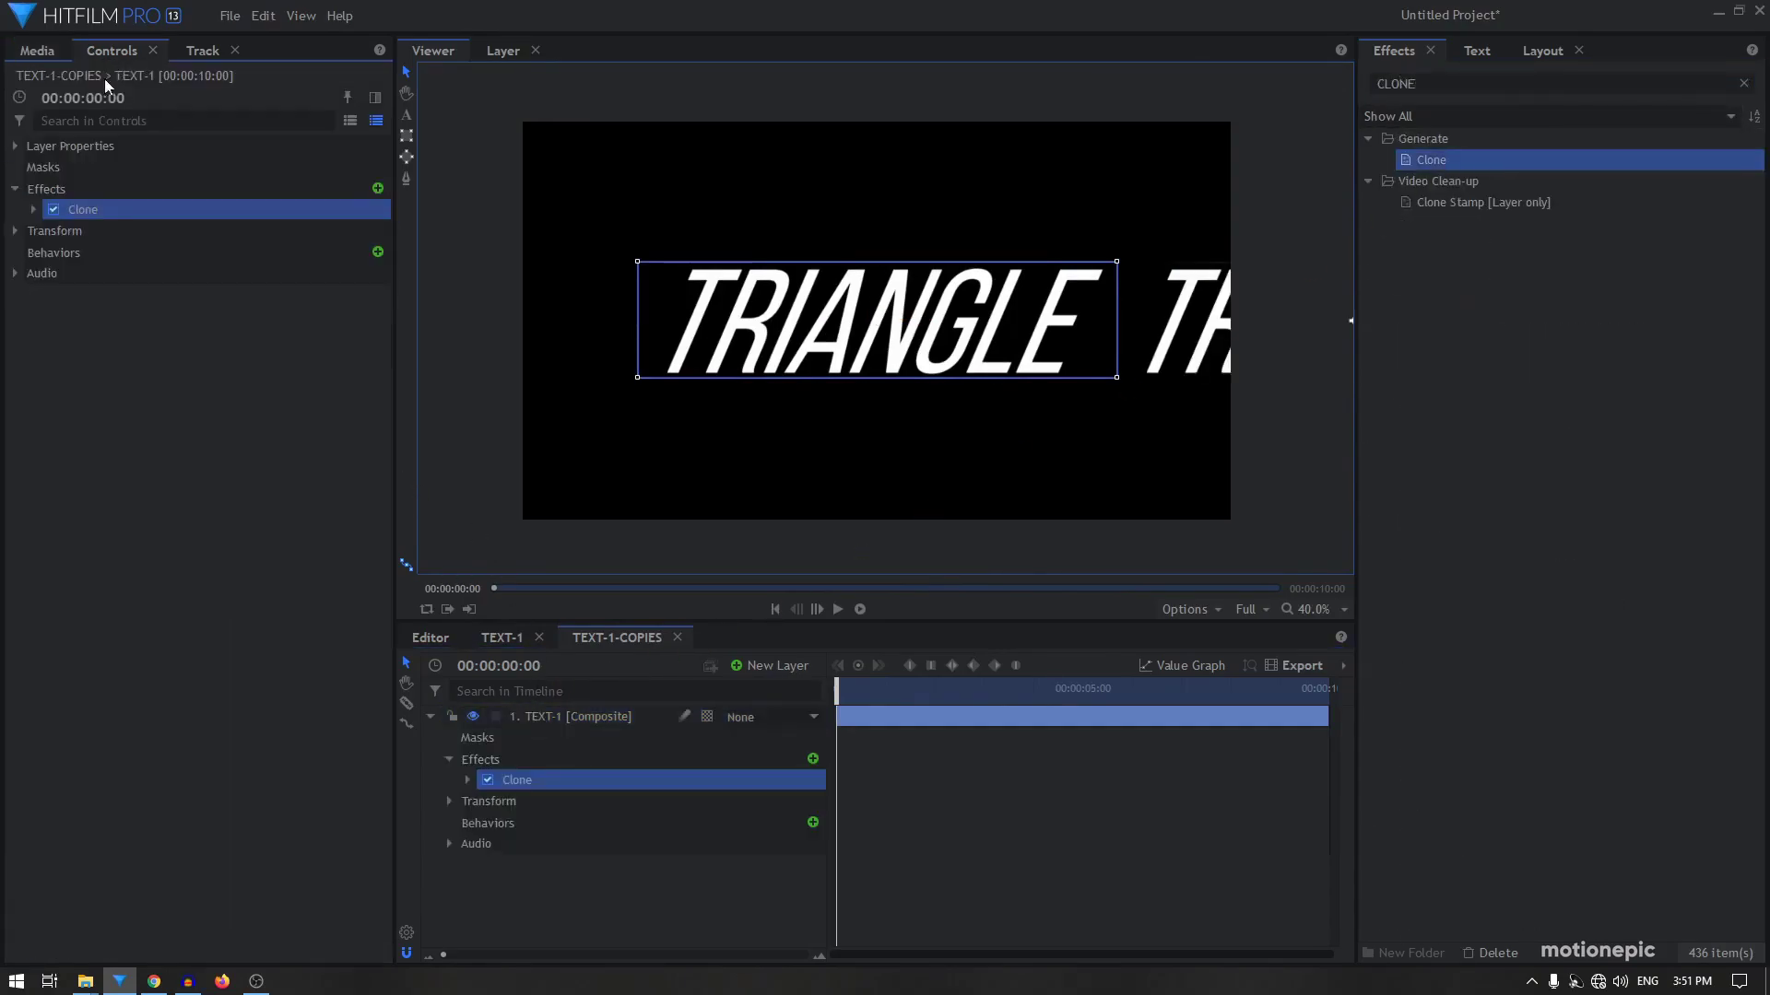
{"action": "left_click", "coordinate": [33, 210]}
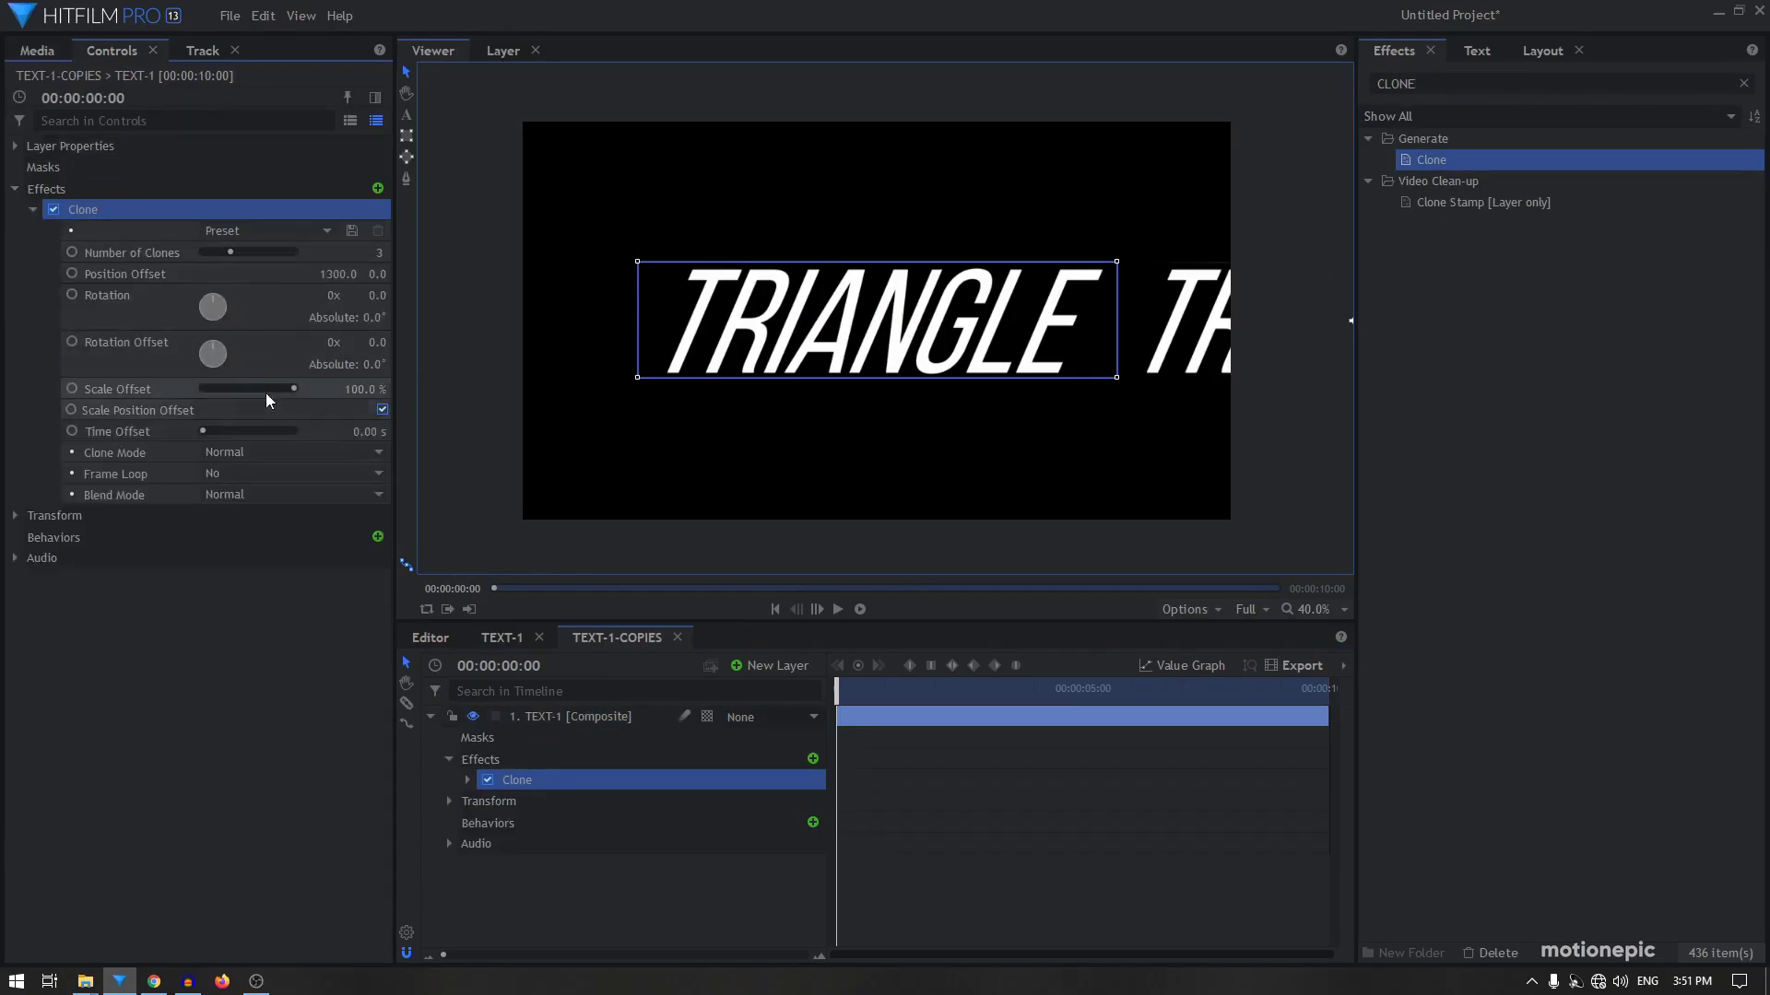
{"action": "left_click", "coordinate": [222, 452]}
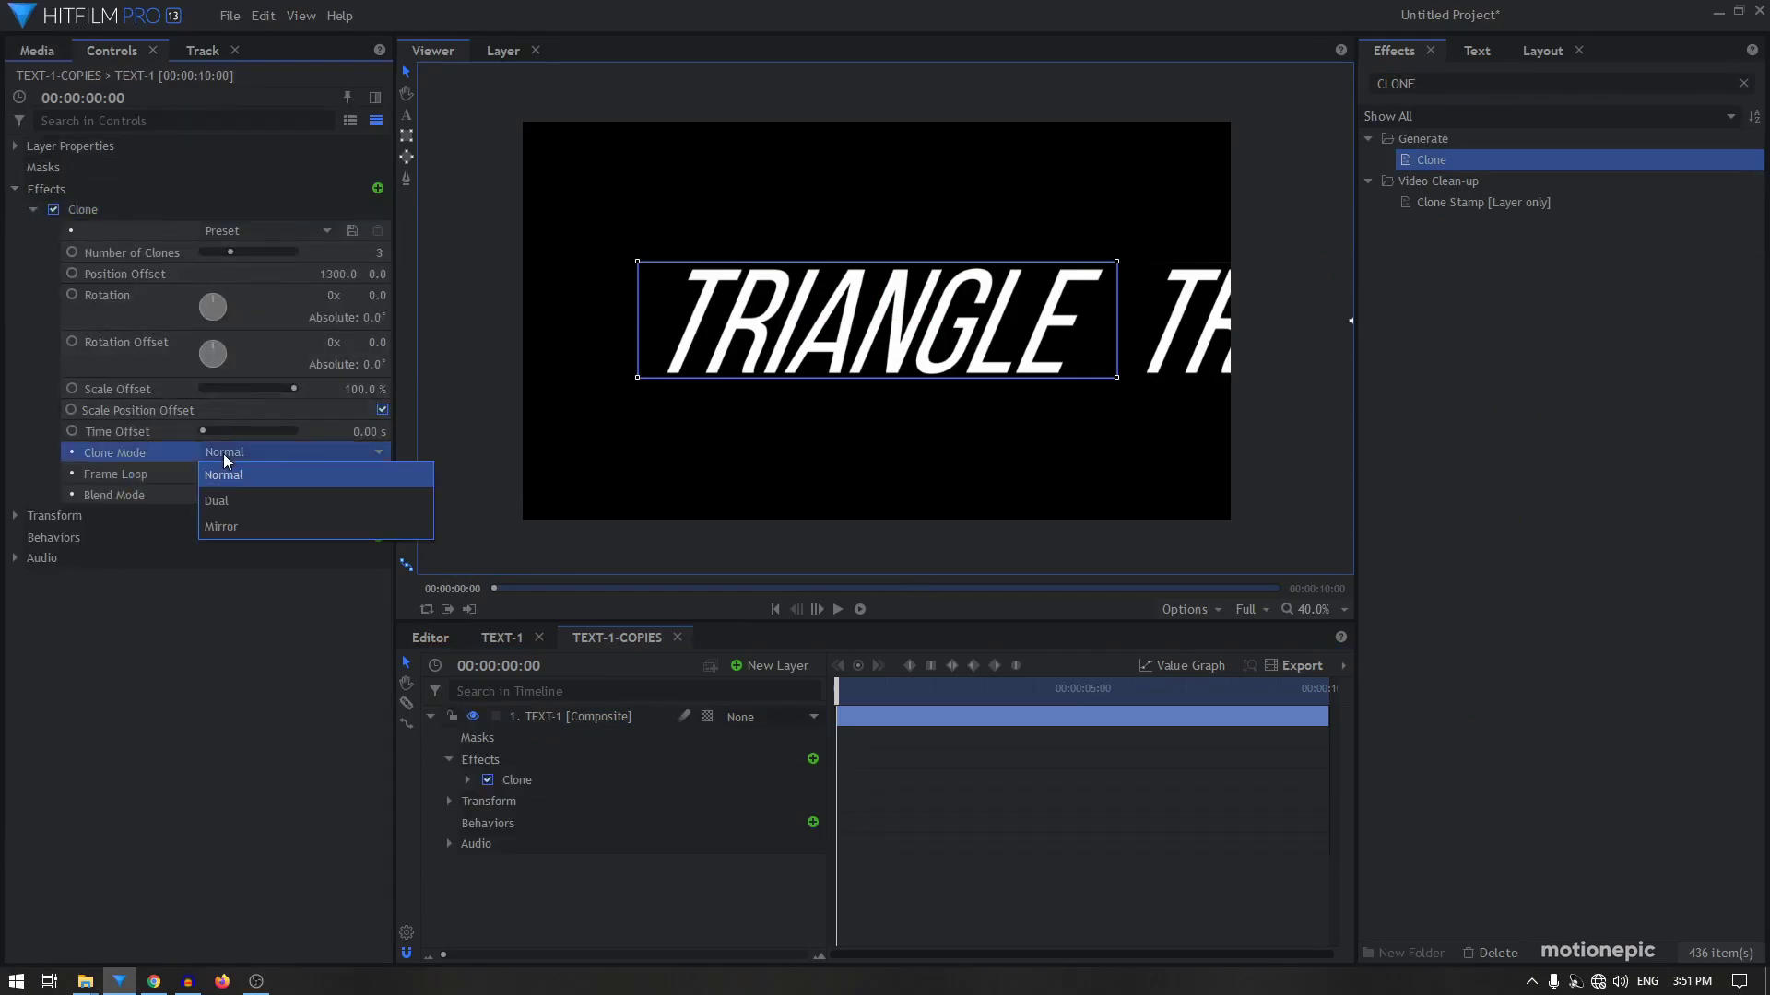
{"action": "left_click", "coordinate": [228, 504]}
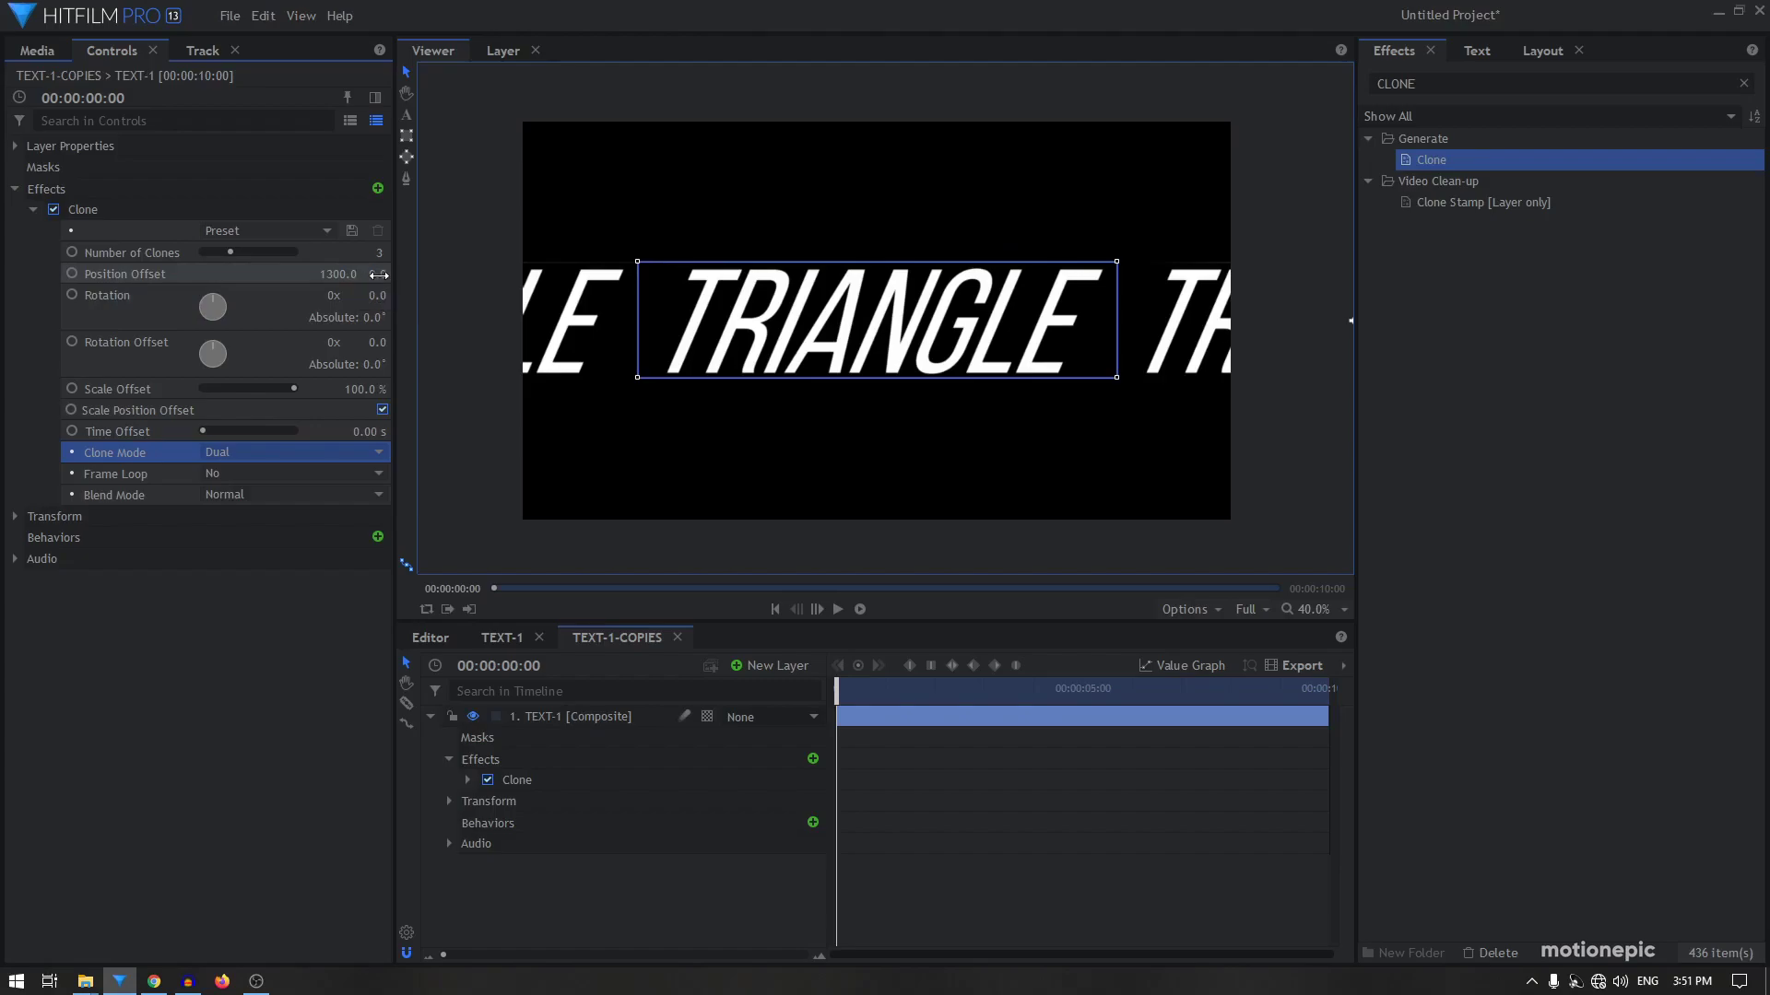
{"action": "mouse_move", "coordinate": [374, 275]}
{"action": "left_mouse_down"}
{"action": "mouse_move", "coordinate": [420, 275]}
{"action": "mouse_move", "coordinate": [378, 286]}
{"action": "left_mouse_up"}
{"action": "key", "text": "ctrl+z"}
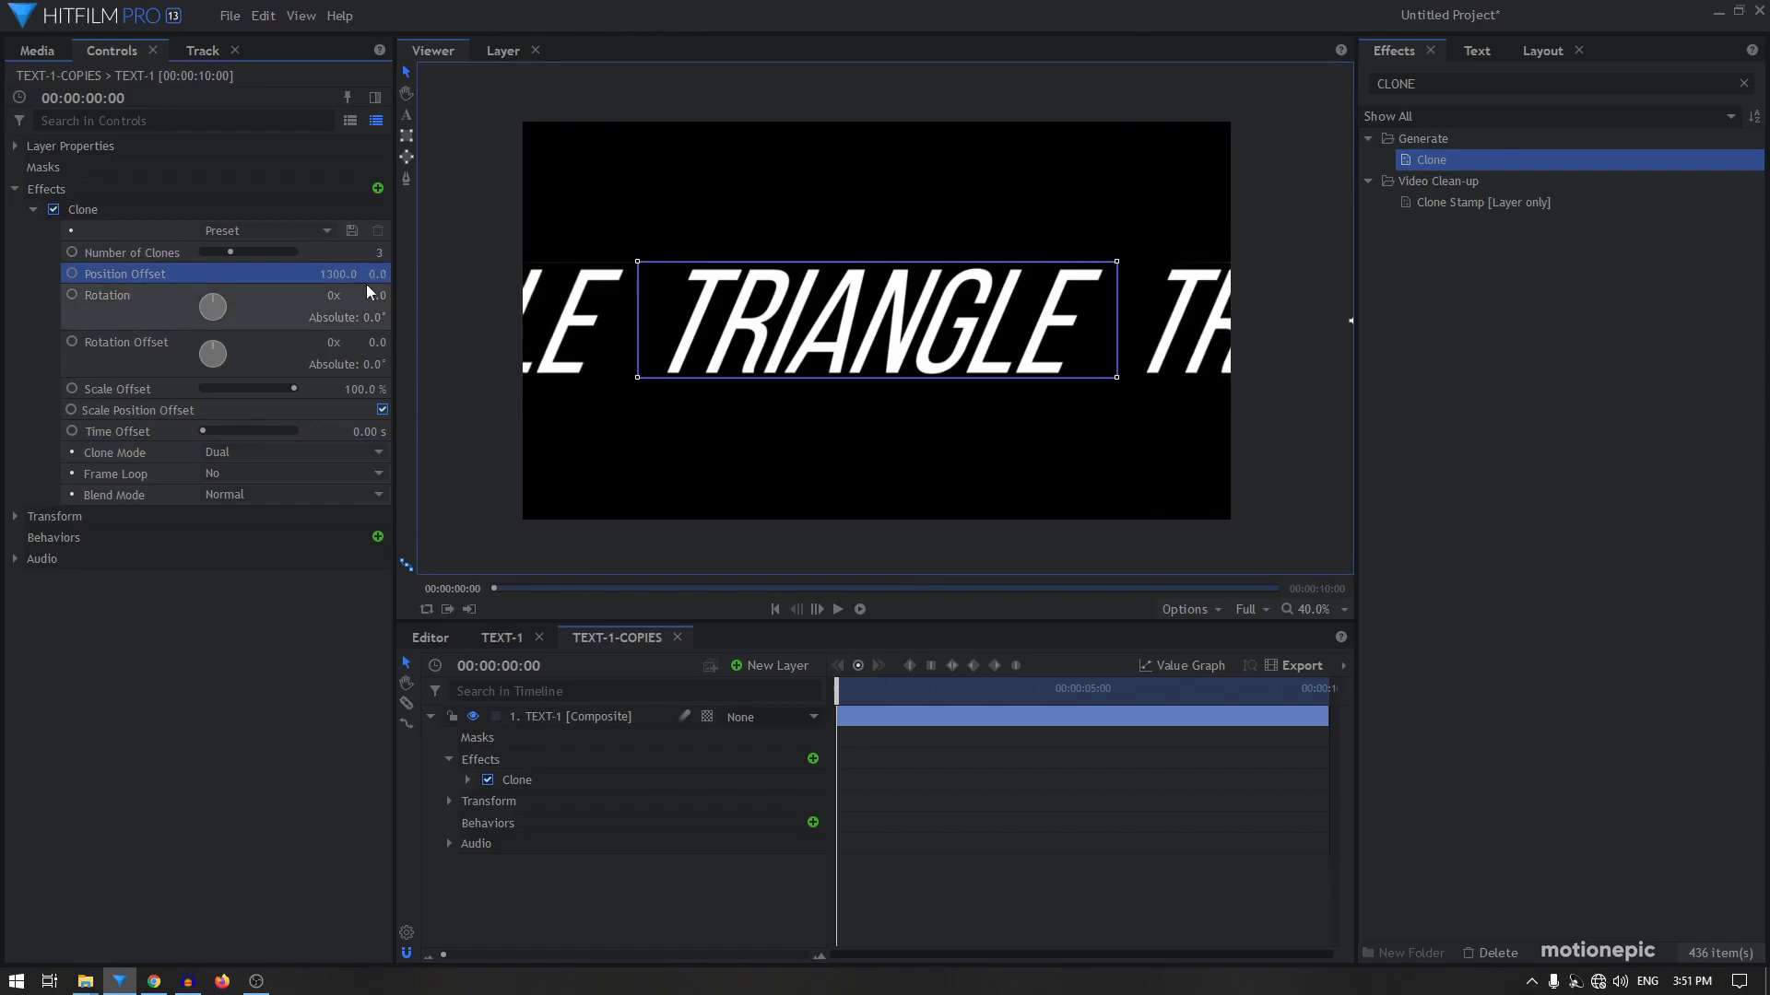
Duplicate the Clone effect and set the duplicate's vertical Position Offset to 315
{"action": "left_click", "coordinate": [83, 211]}
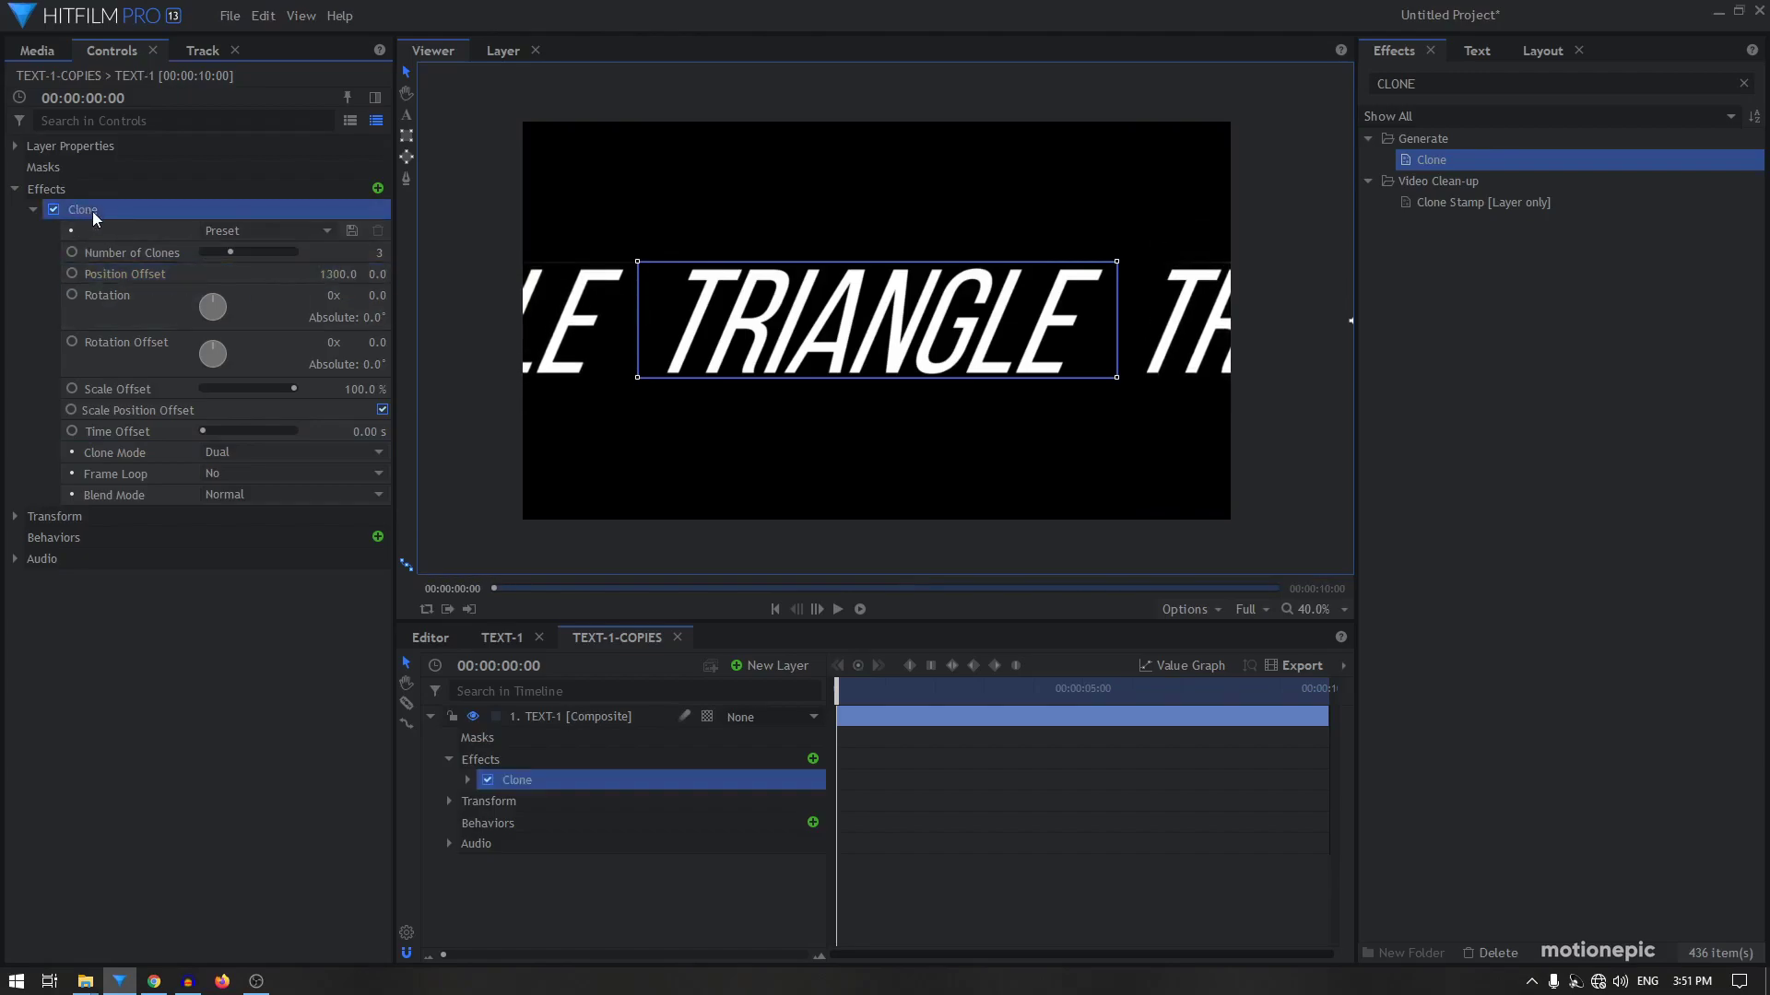
{"action": "key", "text": "ctrl+d"}
{"action": "left_click", "coordinate": [33, 210]}
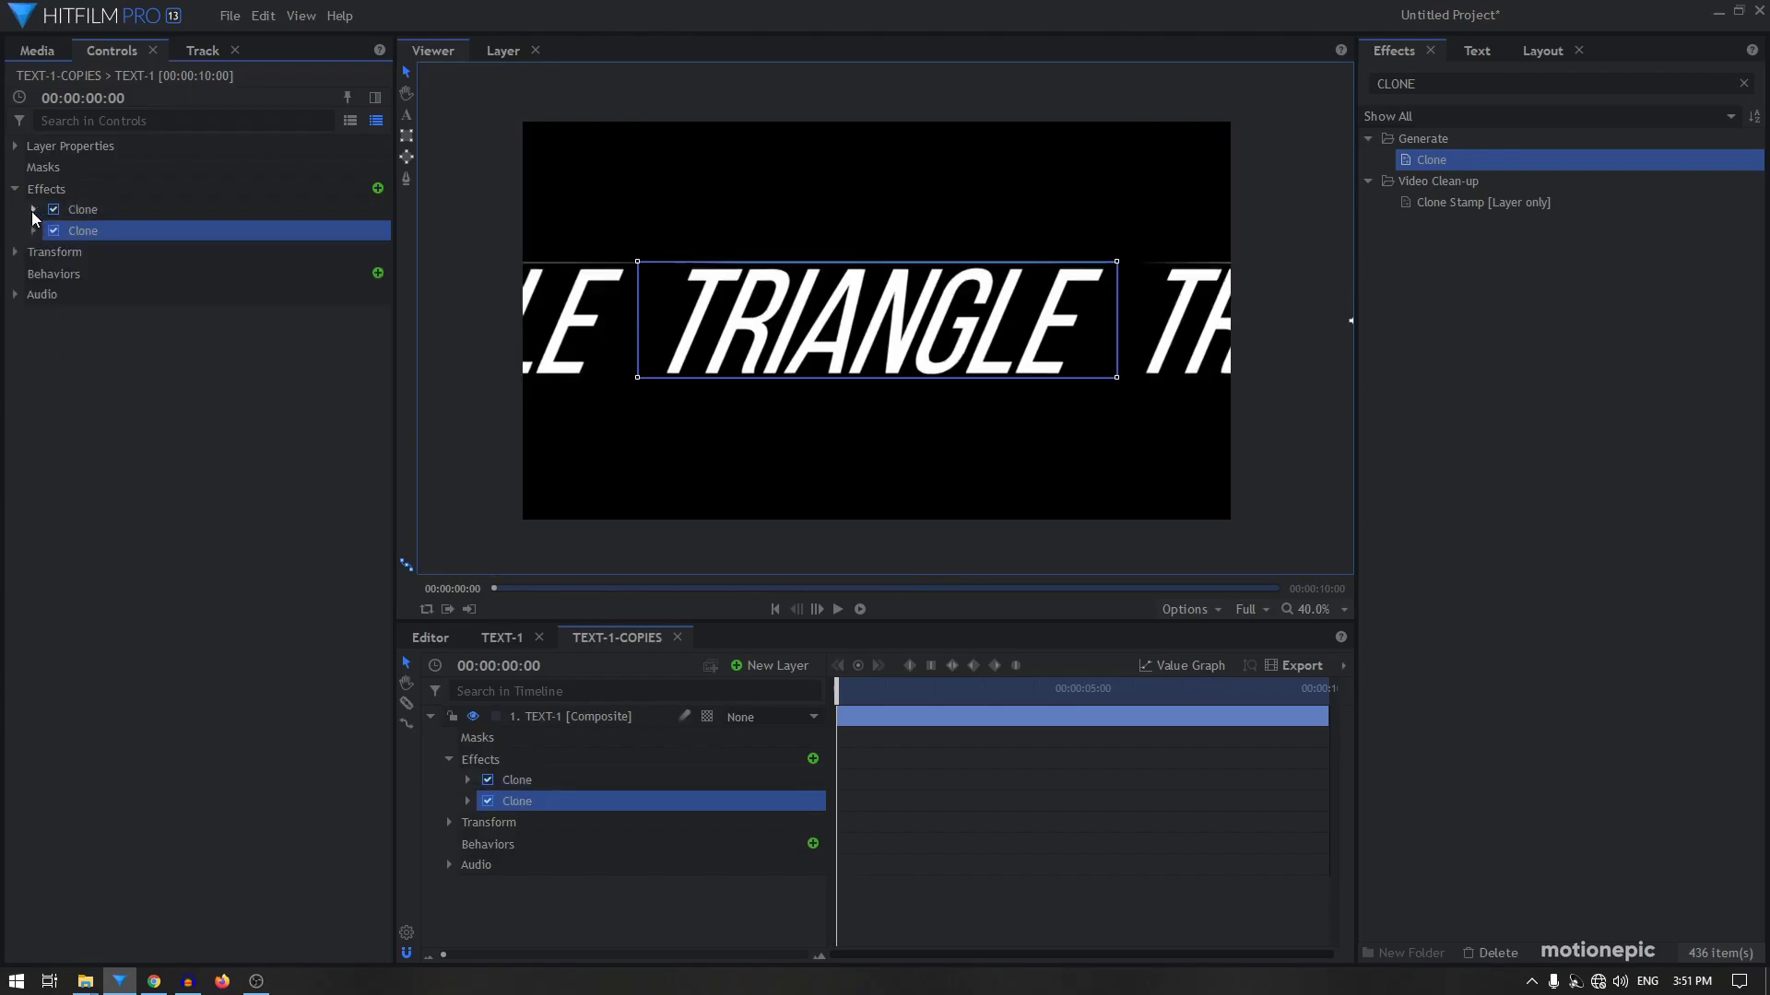
{"action": "left_click", "coordinate": [33, 230]}
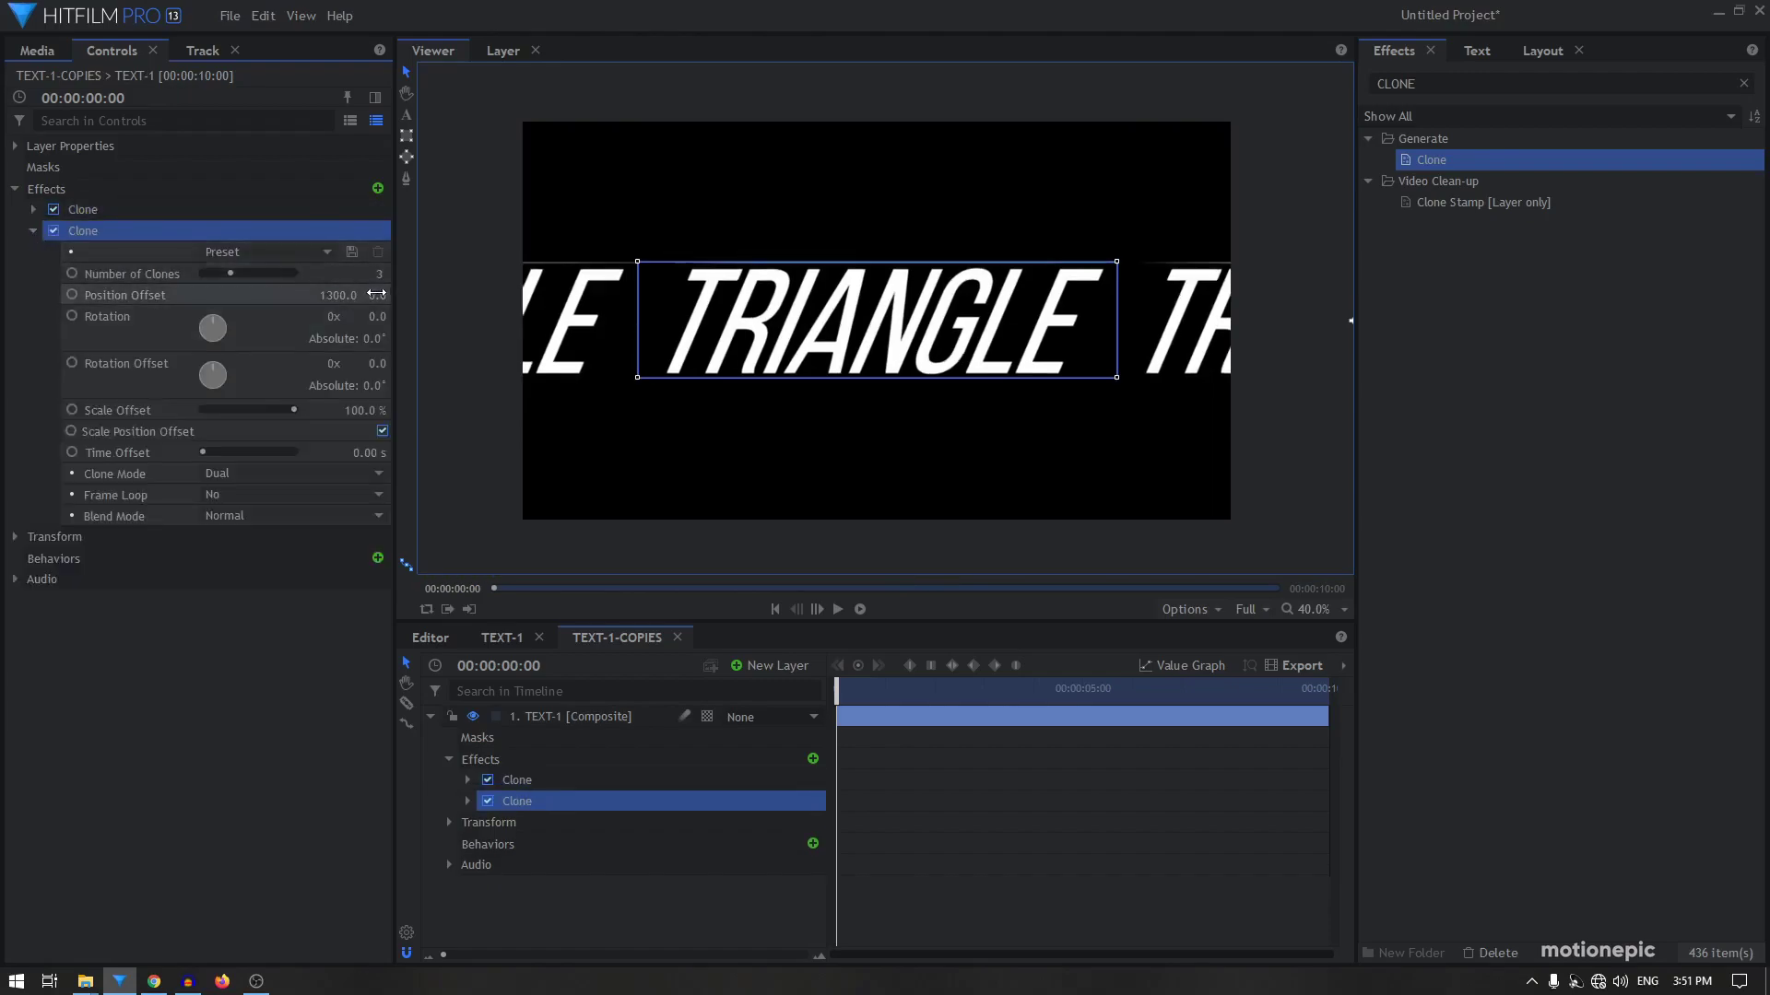
{"action": "left_click_drag", "start_coordinate": [377, 295], "coordinate": [471, 295]}
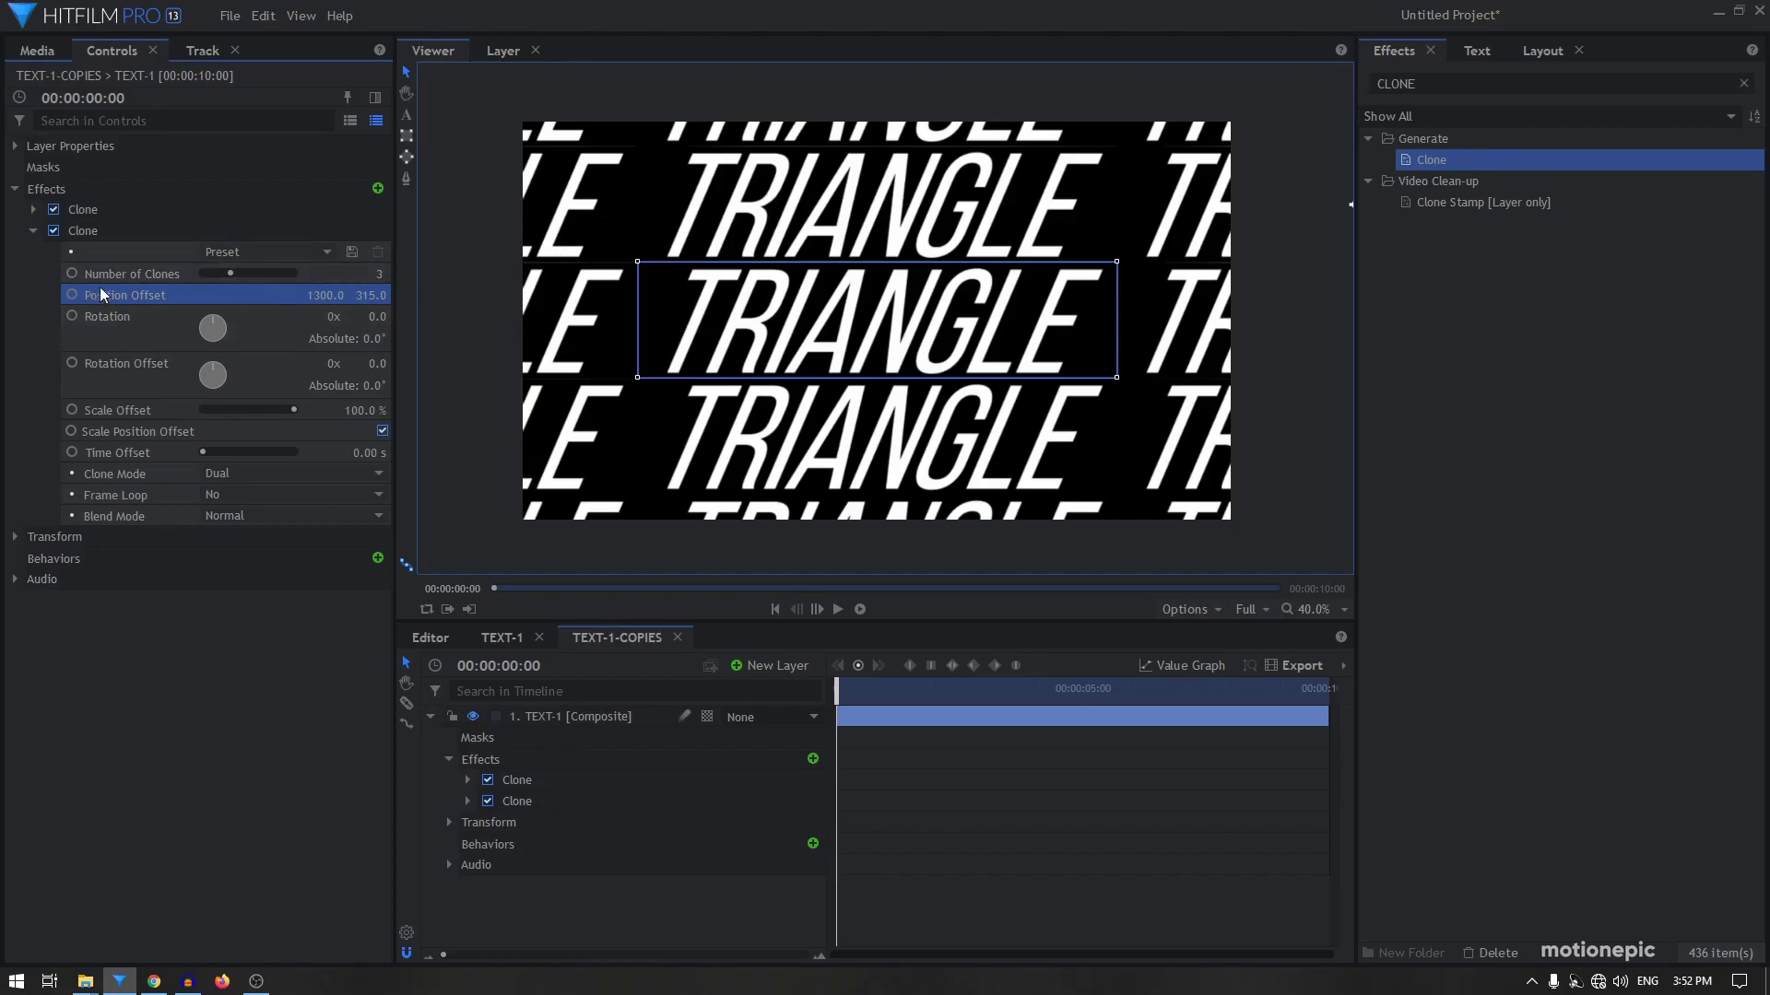
Set the first Clone effect's horizontal Position Offset to 1200
{"action": "left_click", "coordinate": [34, 210]}
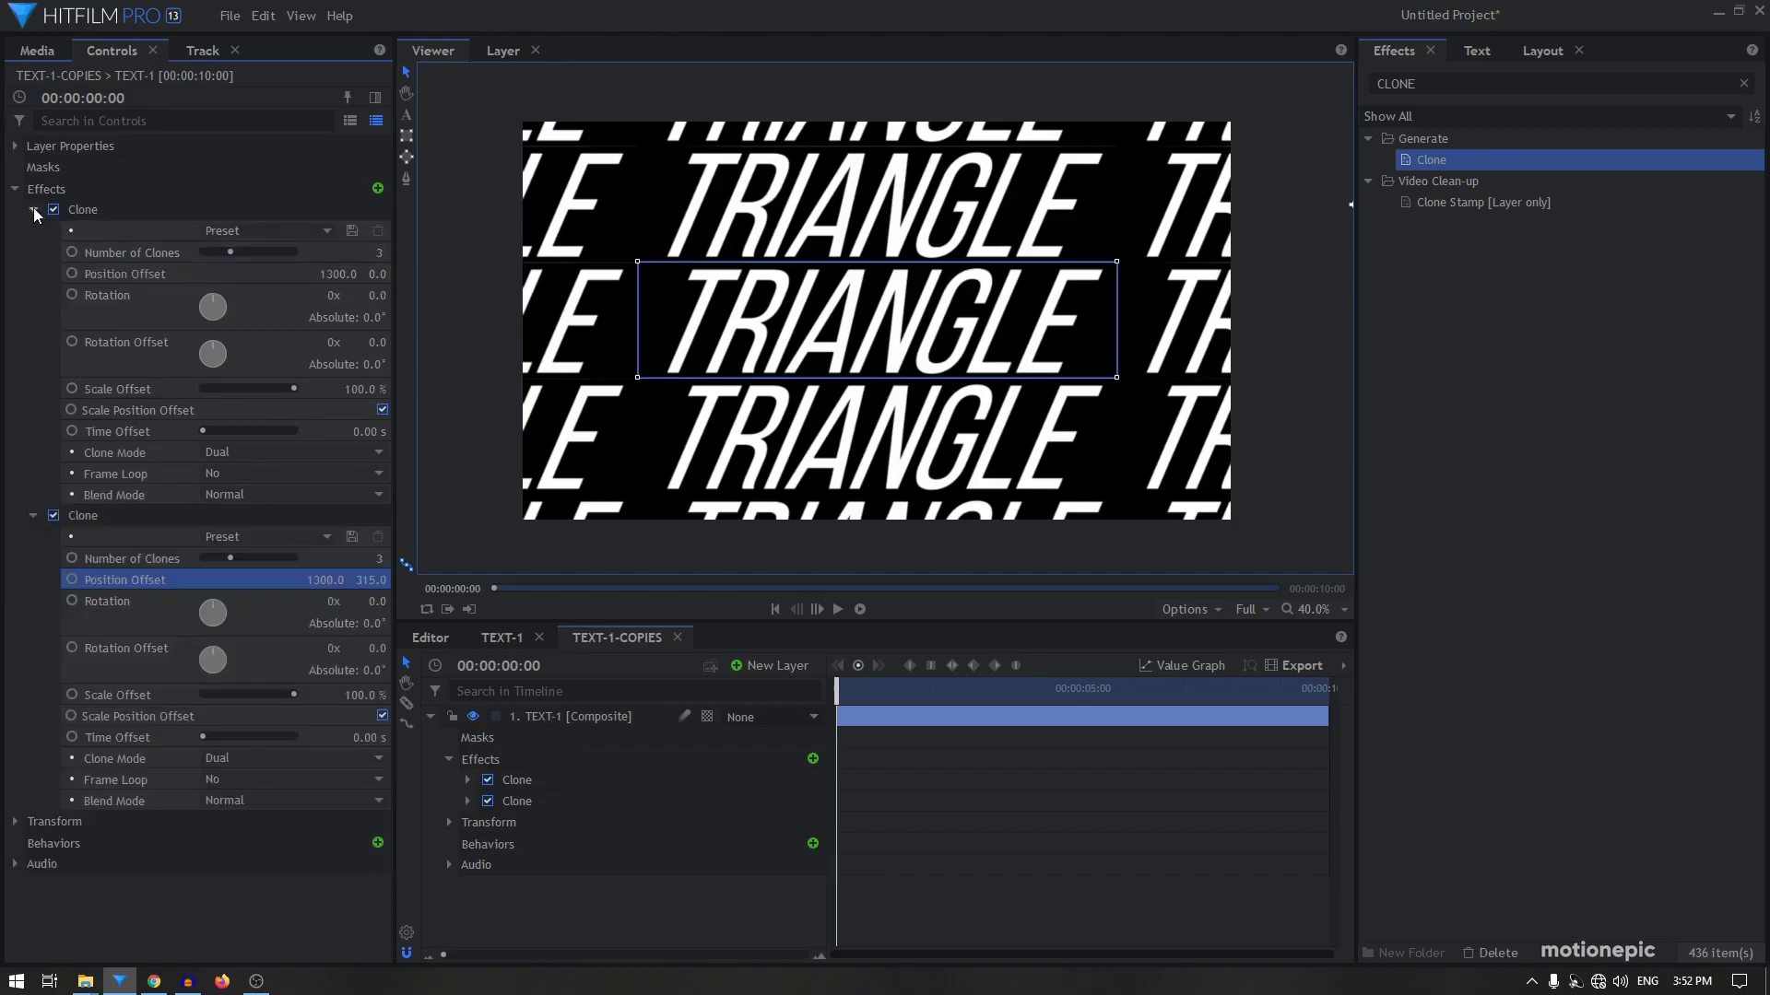
{"action": "mouse_move", "coordinate": [338, 274]}
{"action": "left_mouse_down"}
{"action": "mouse_move", "coordinate": [1350, 325]}
{"action": "mouse_move", "coordinate": [1320, 321]}
{"action": "left_mouse_up"}
{"action": "left_click", "coordinate": [339, 273]}
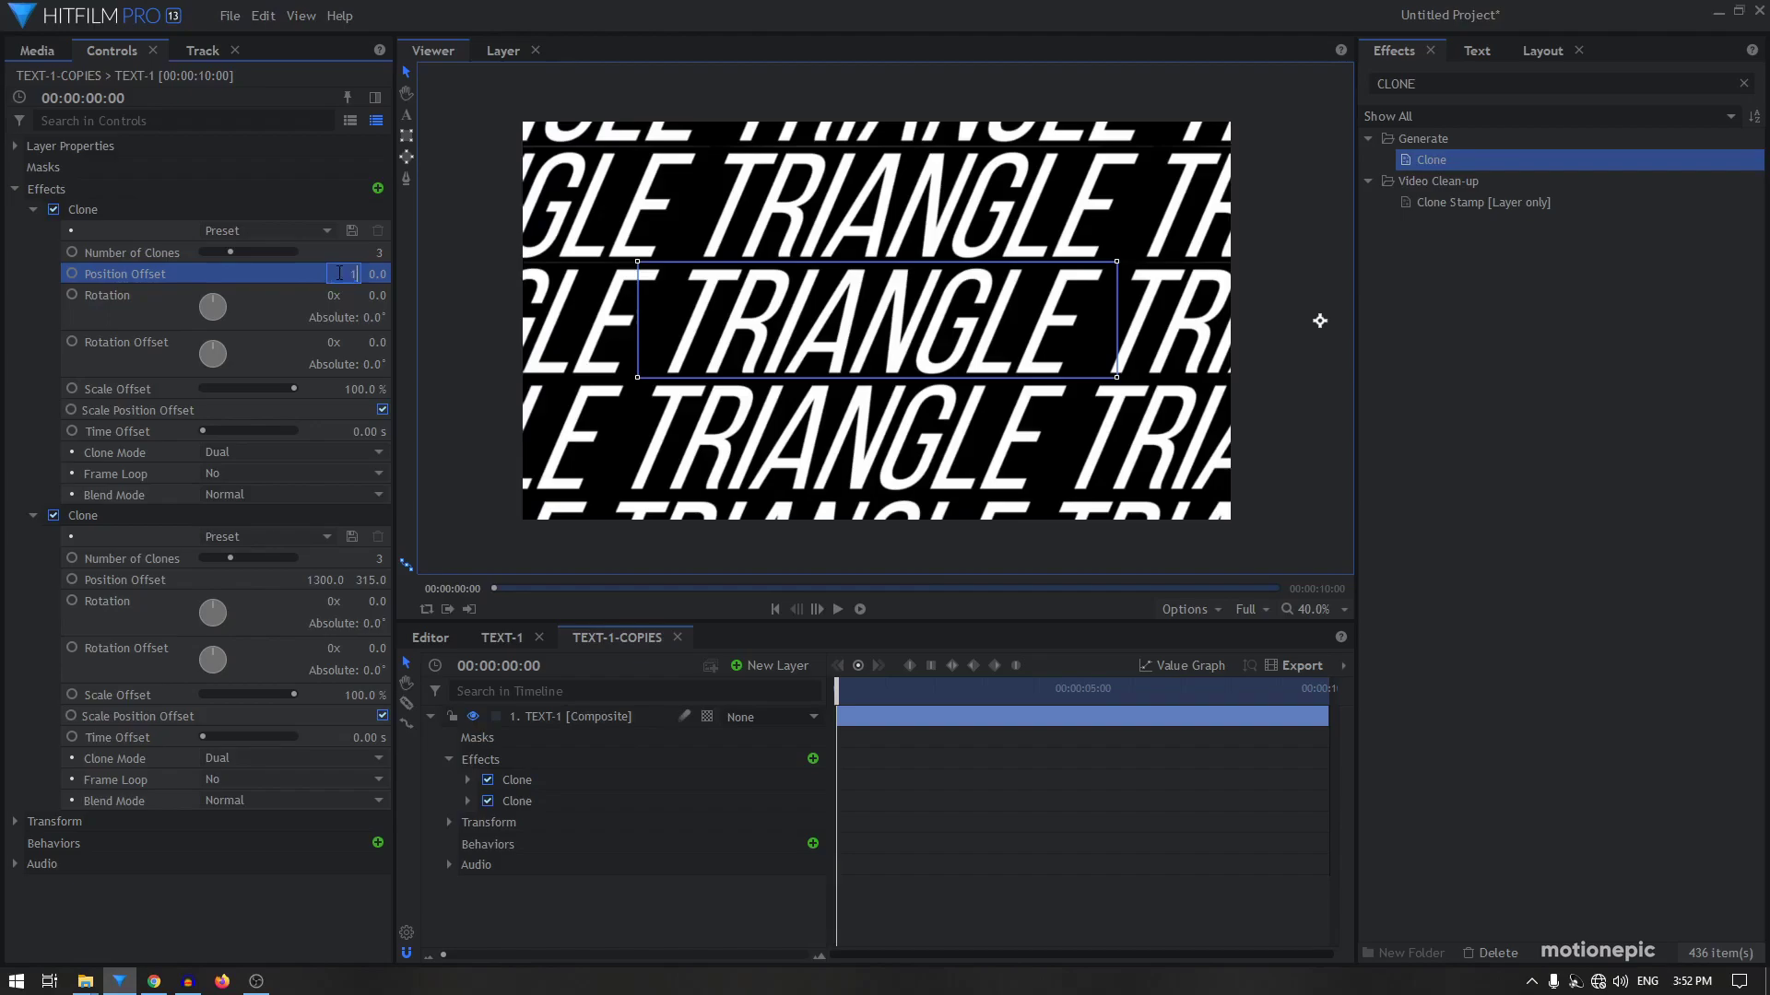
{"action": "double_click", "coordinate": [339, 274]}
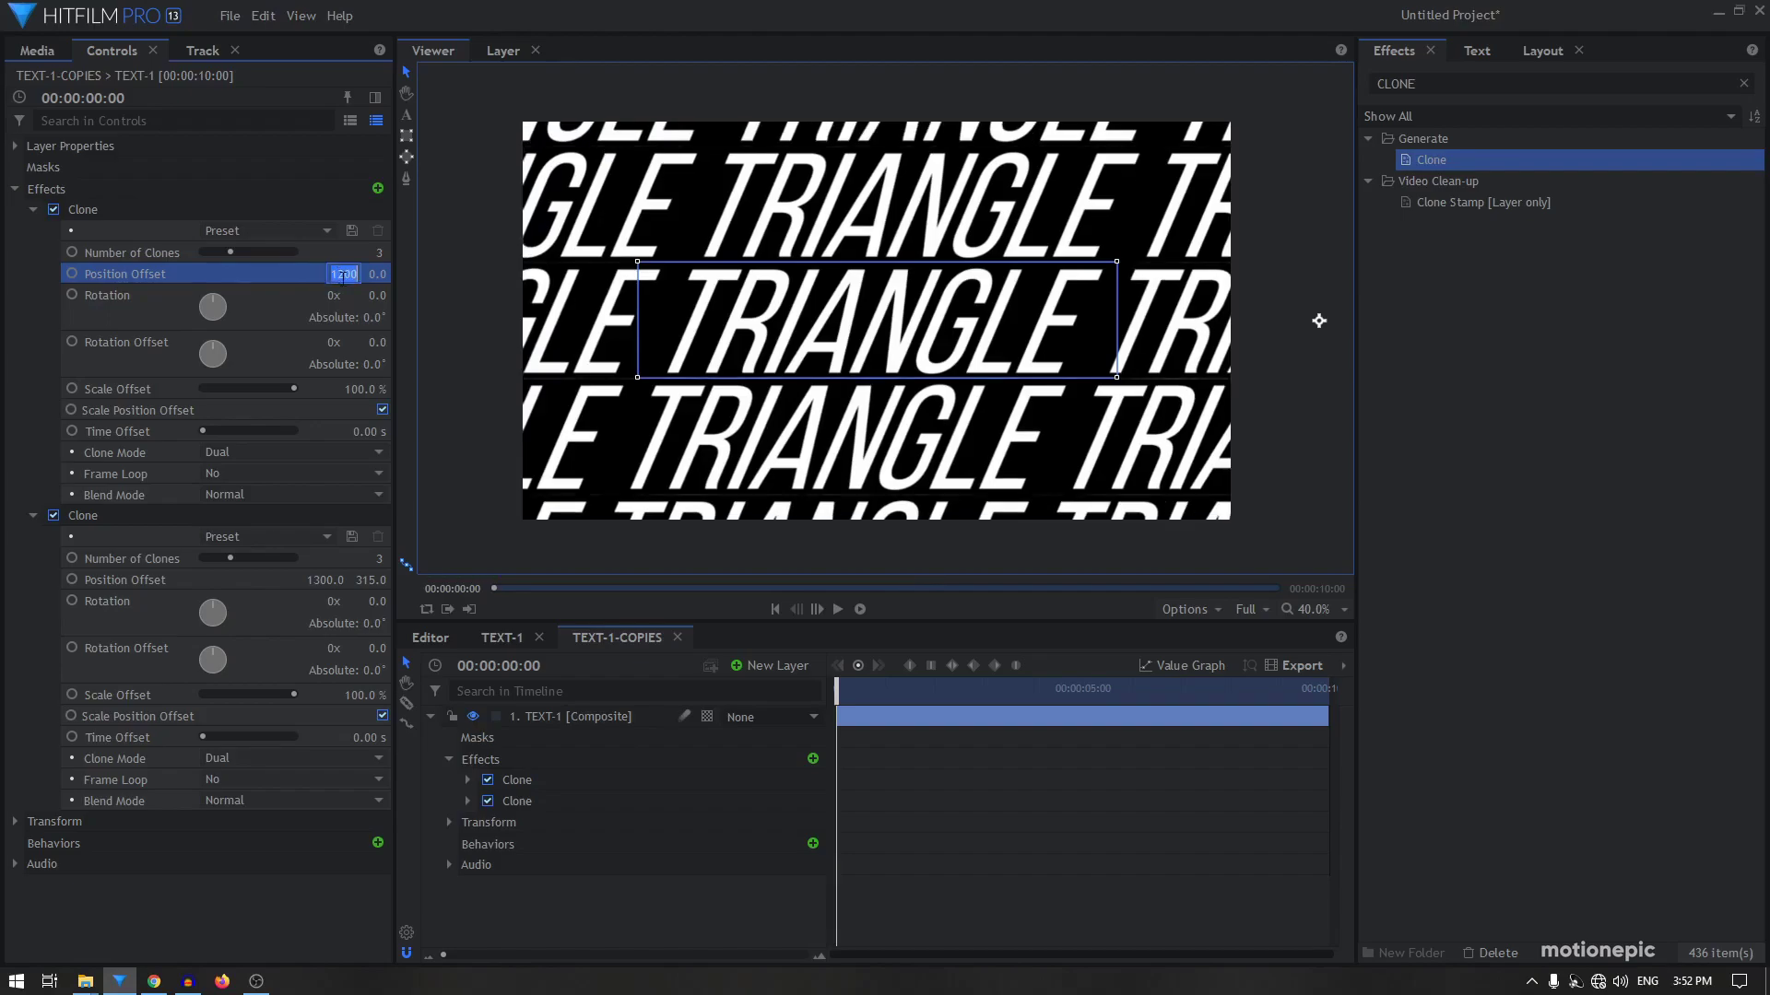
Set the second Clone effect's horizontal Position Offset to 1200 and deselect the layer
{"action": "left_click", "coordinate": [33, 210]}
{"action": "left_click", "coordinate": [332, 296]}
{"action": "type", "text": "1200"}
{"action": "key", "text": "Return"}
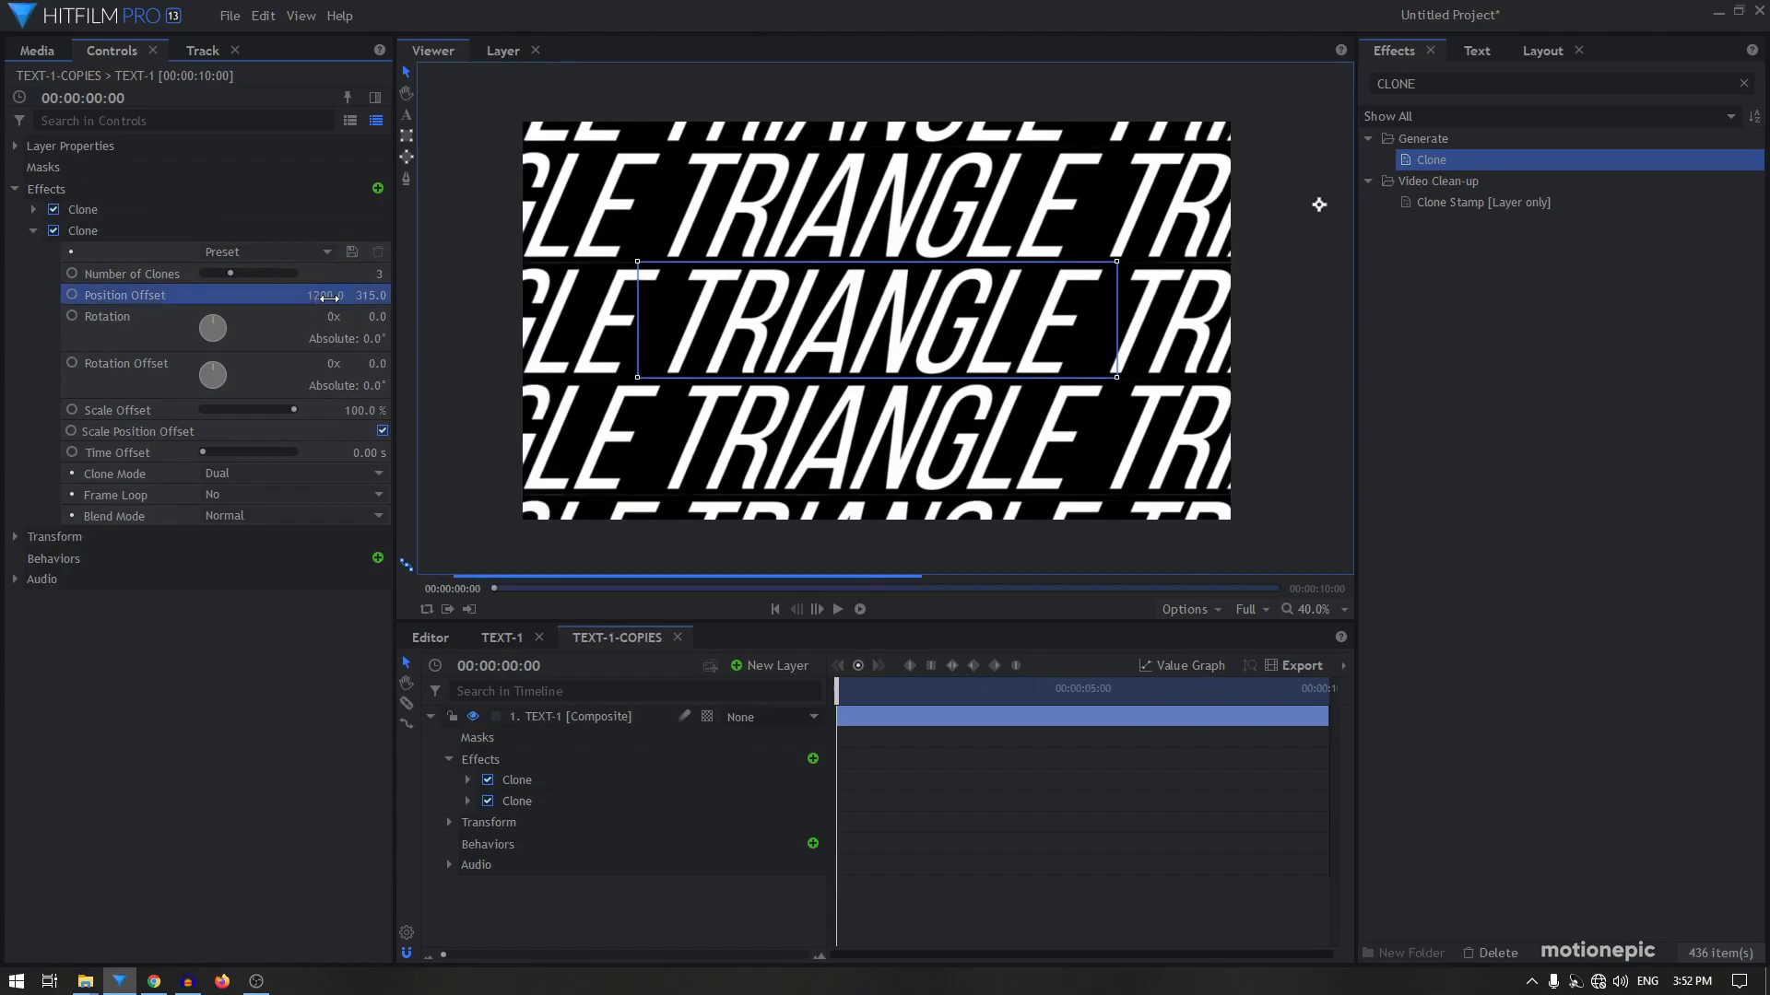
{"action": "left_click", "coordinate": [33, 231]}
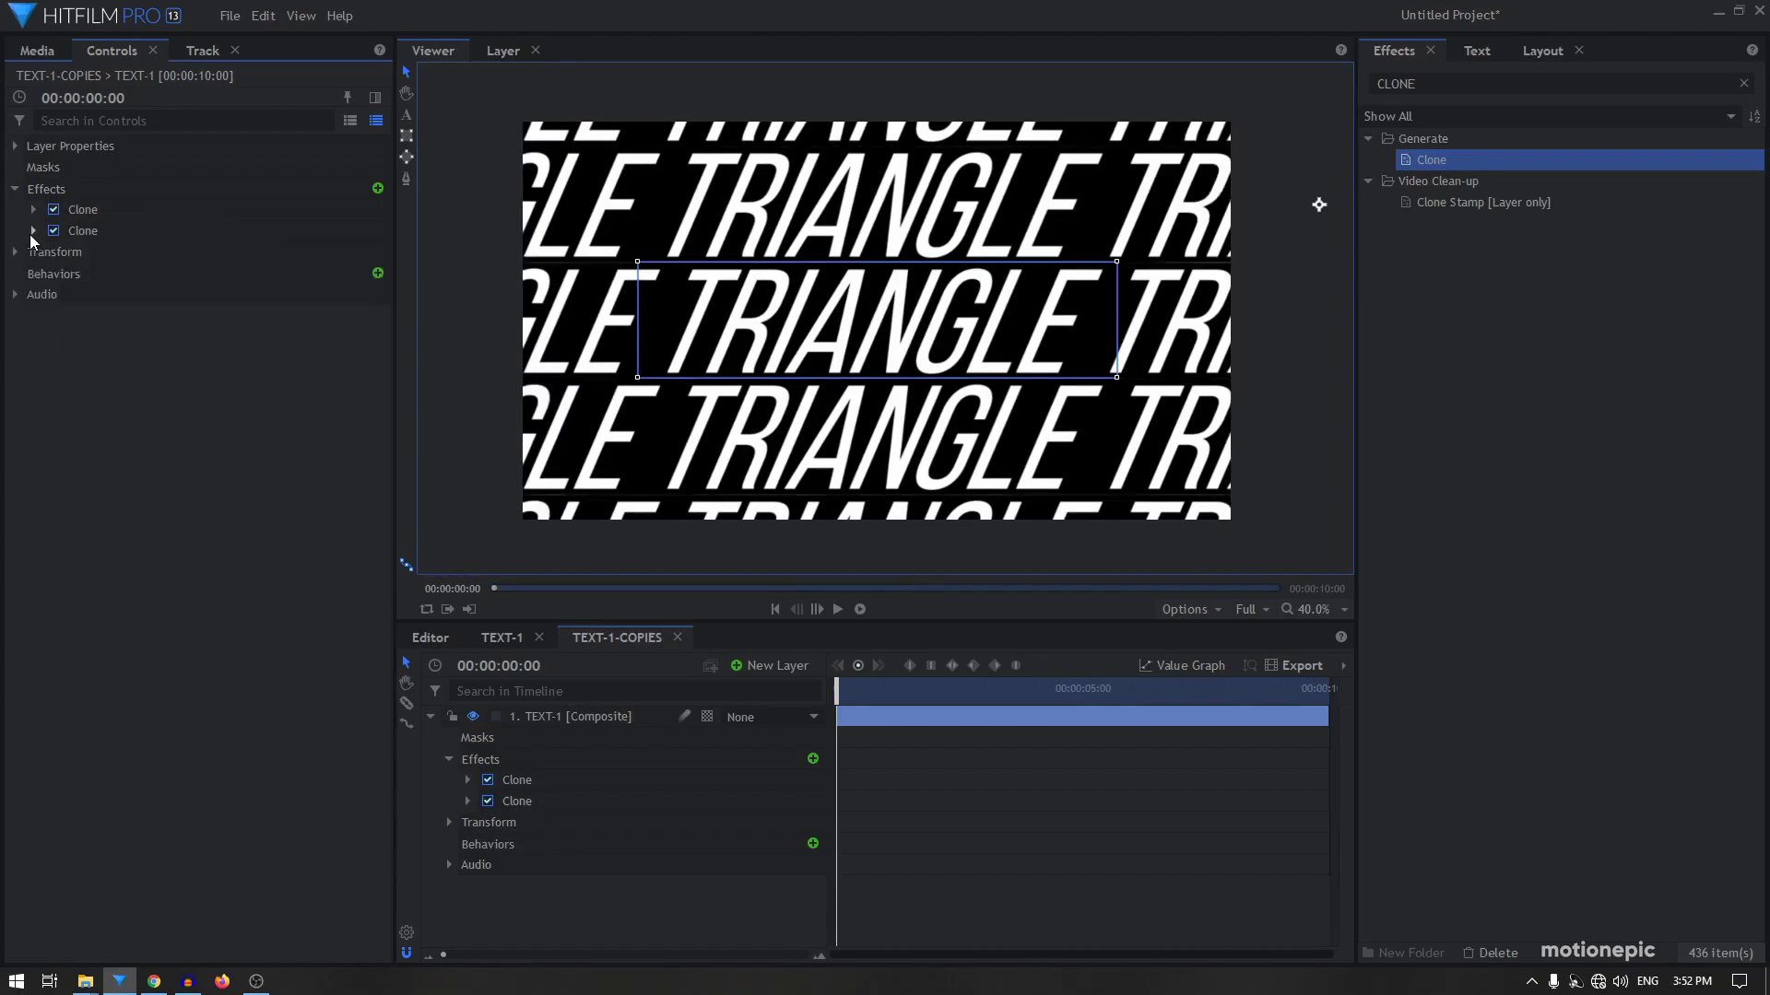
{"action": "left_click", "coordinate": [134, 518]}
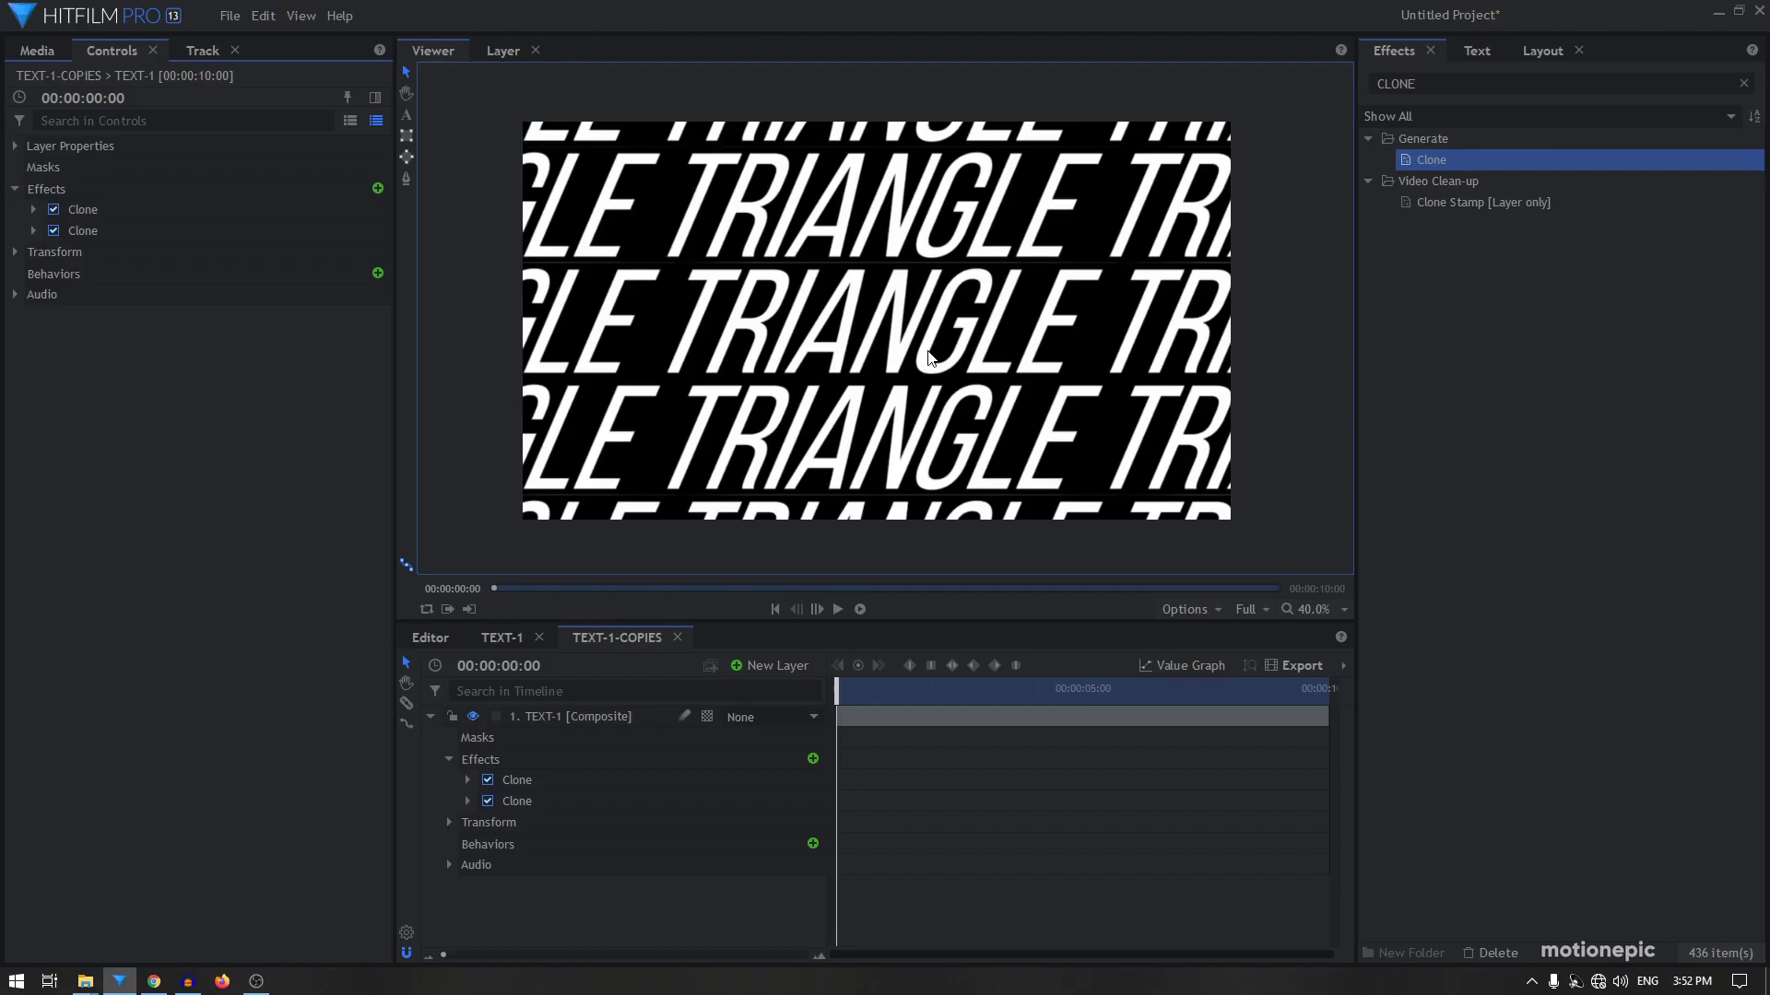
Keyframe the TEXT-1 layer's Position from 0 at the timeline start to X -2065 at 00:00:09:29
{"action": "scroll", "coordinate": [929, 357], "scroll_direction": "down", "scroll_amount": 1}
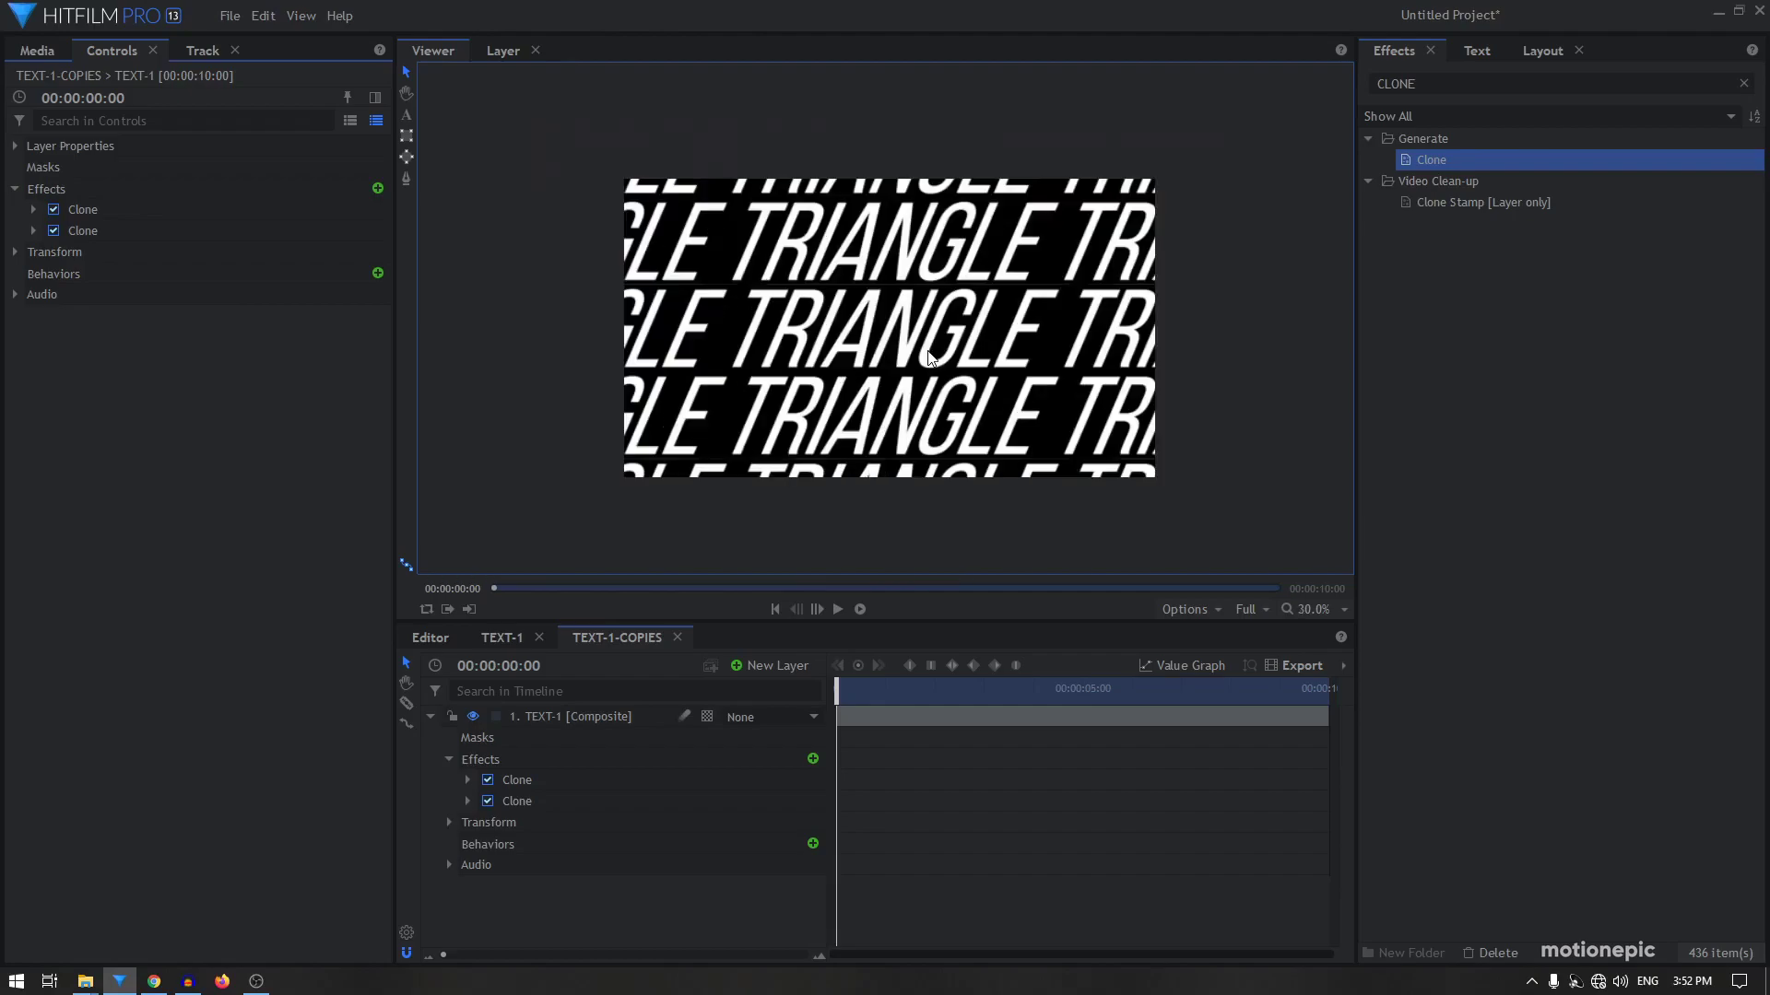
{"action": "left_click", "coordinate": [449, 759]}
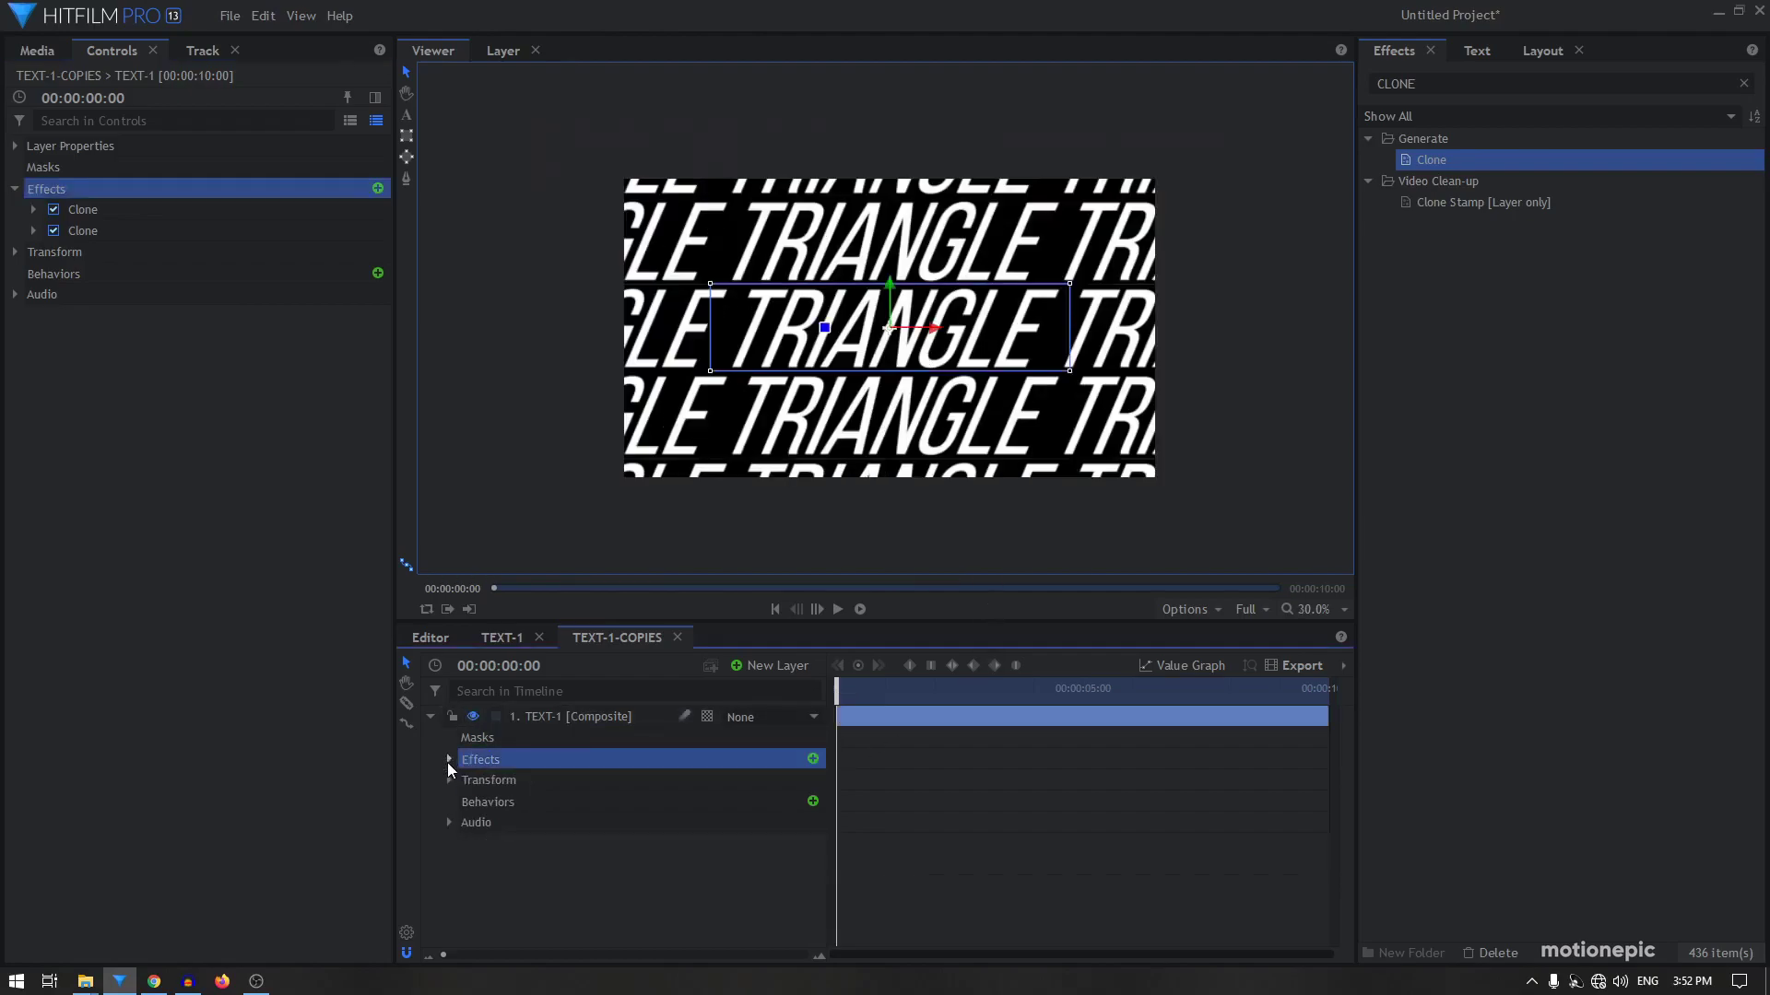
{"action": "left_click", "coordinate": [450, 780]}
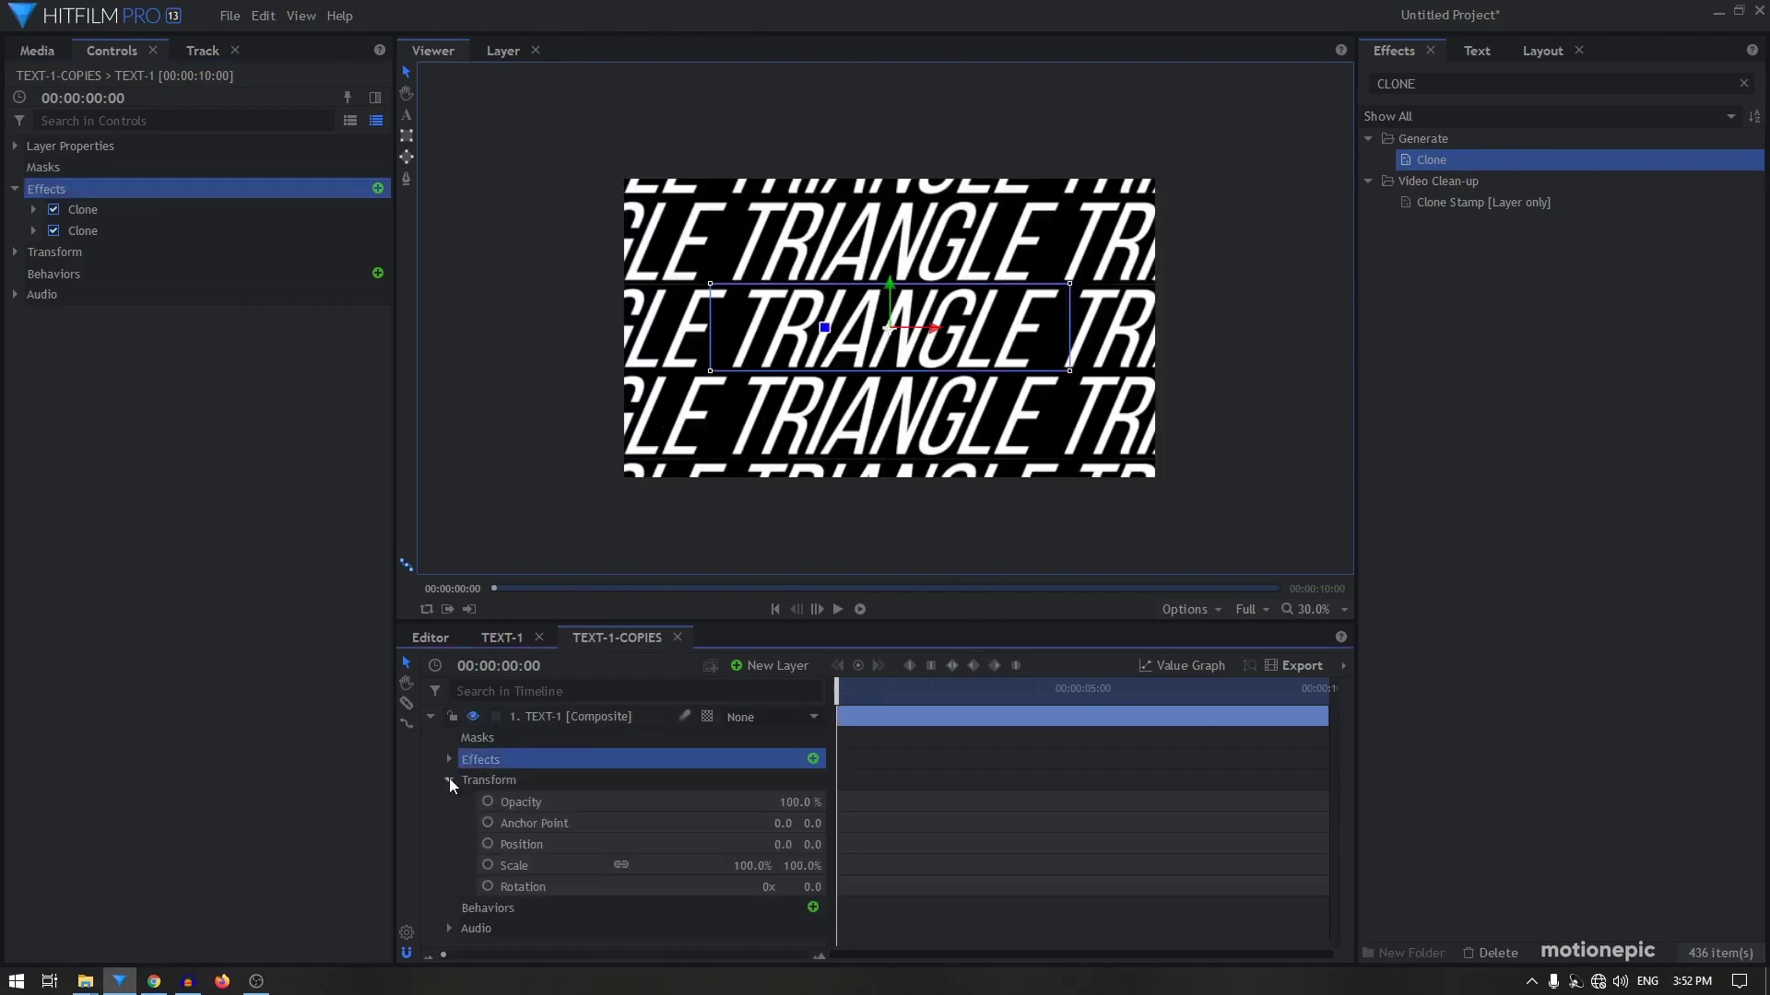
{"action": "left_click", "coordinate": [488, 844]}
{"action": "left_click_drag", "start_coordinate": [1219, 696], "coordinate": [1332, 691]}
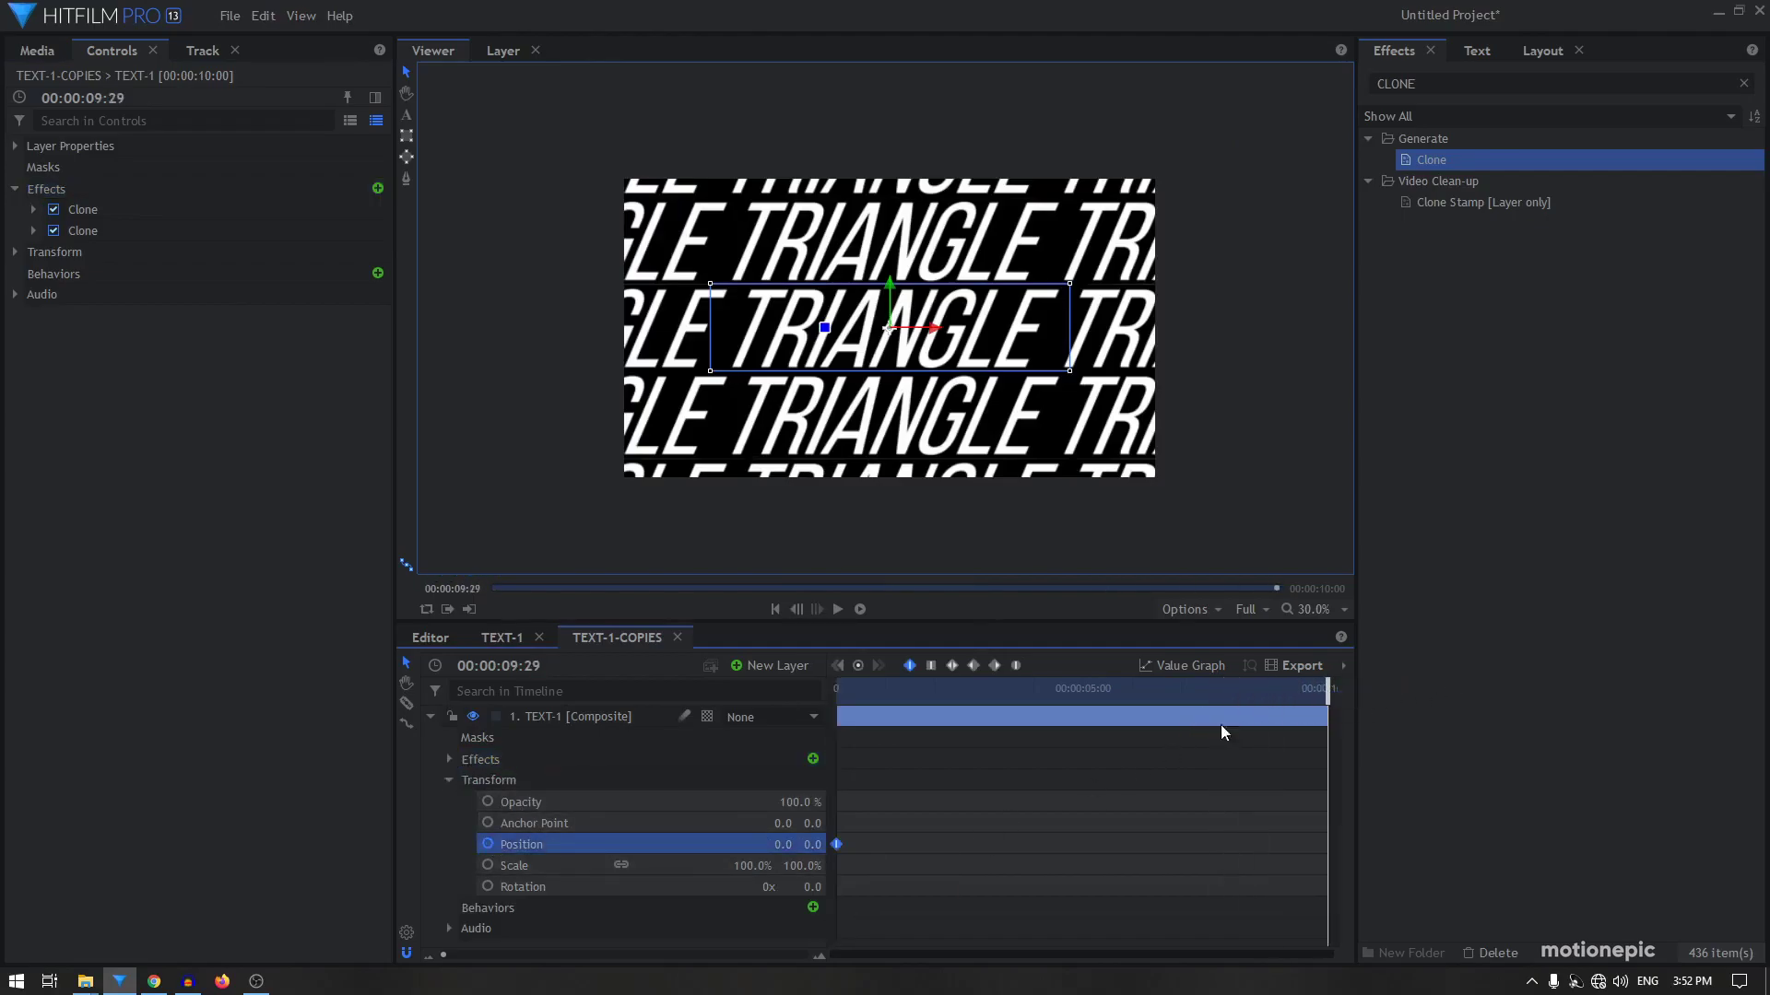
{"action": "left_click_drag", "start_coordinate": [790, 845], "coordinate": [709, 845]}
{"action": "left_click_drag", "start_coordinate": [811, 327], "coordinate": [317, 328]}
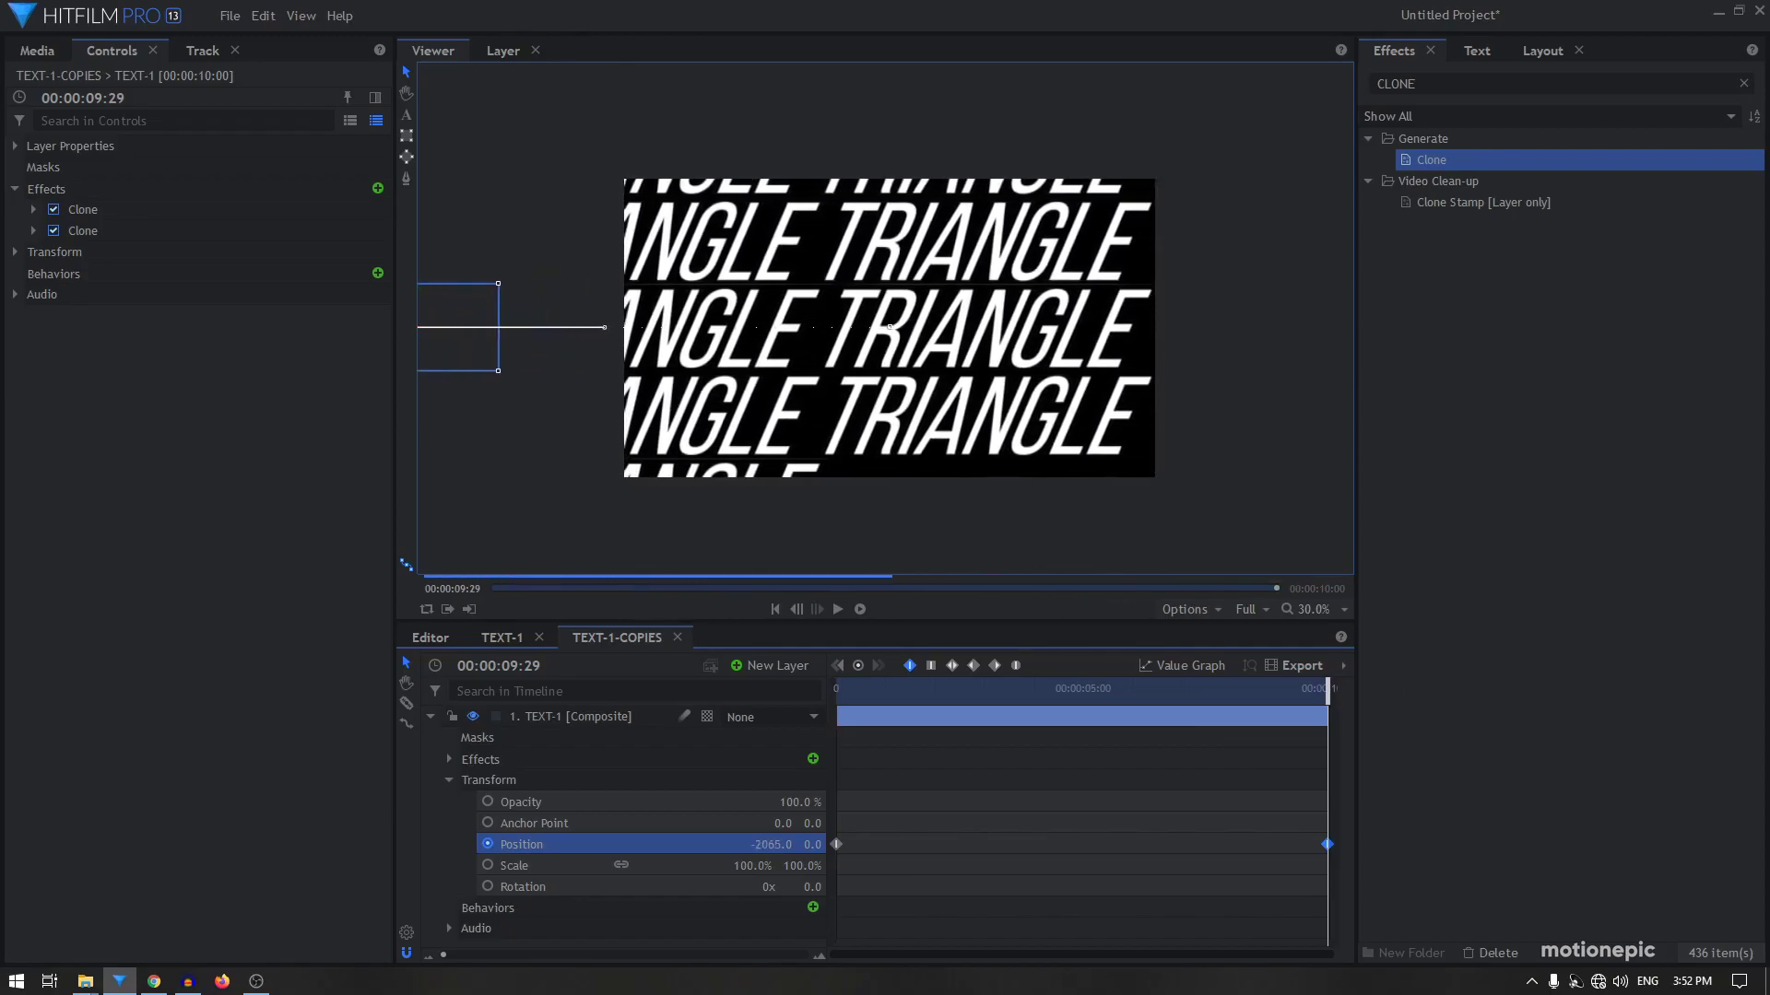
Set the first Clone effect's Number of Clones to 4
{"action": "scroll", "coordinate": [927, 521], "scroll_direction": "up", "scroll_amount": 2}
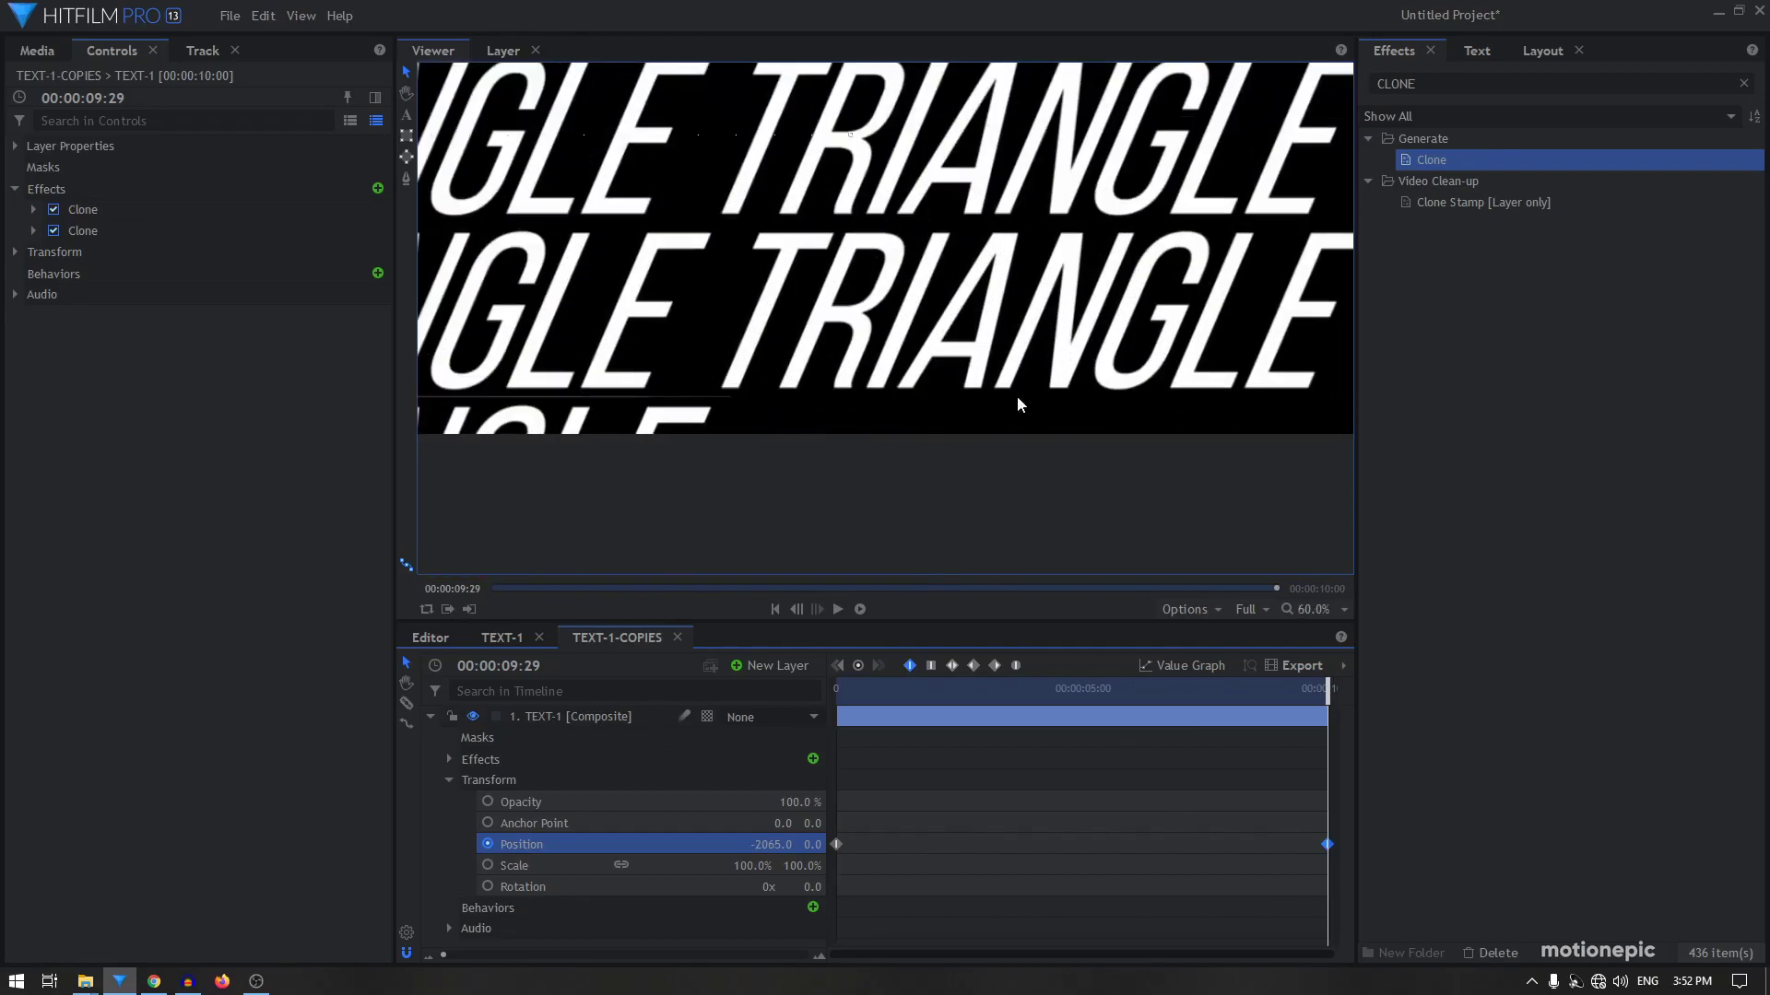
{"action": "scroll", "coordinate": [1072, 430], "scroll_direction": "down", "scroll_amount": 2}
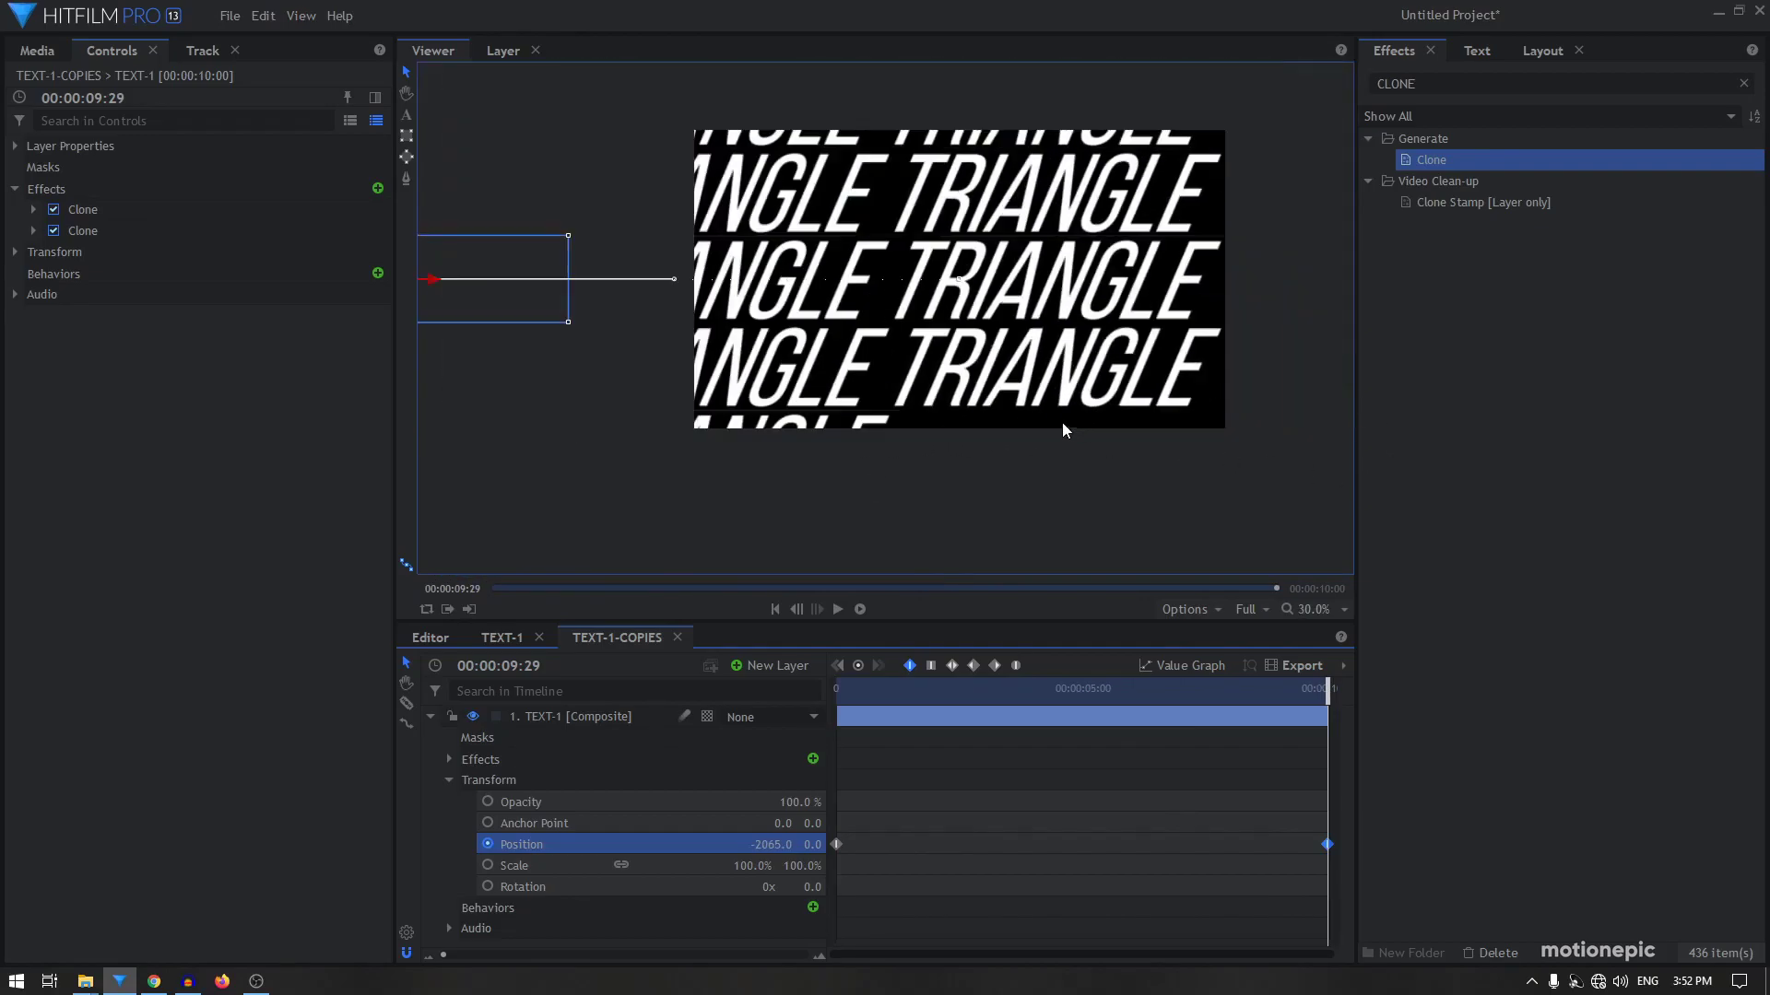
{"action": "left_click", "coordinate": [449, 780]}
{"action": "left_click", "coordinate": [480, 760]}
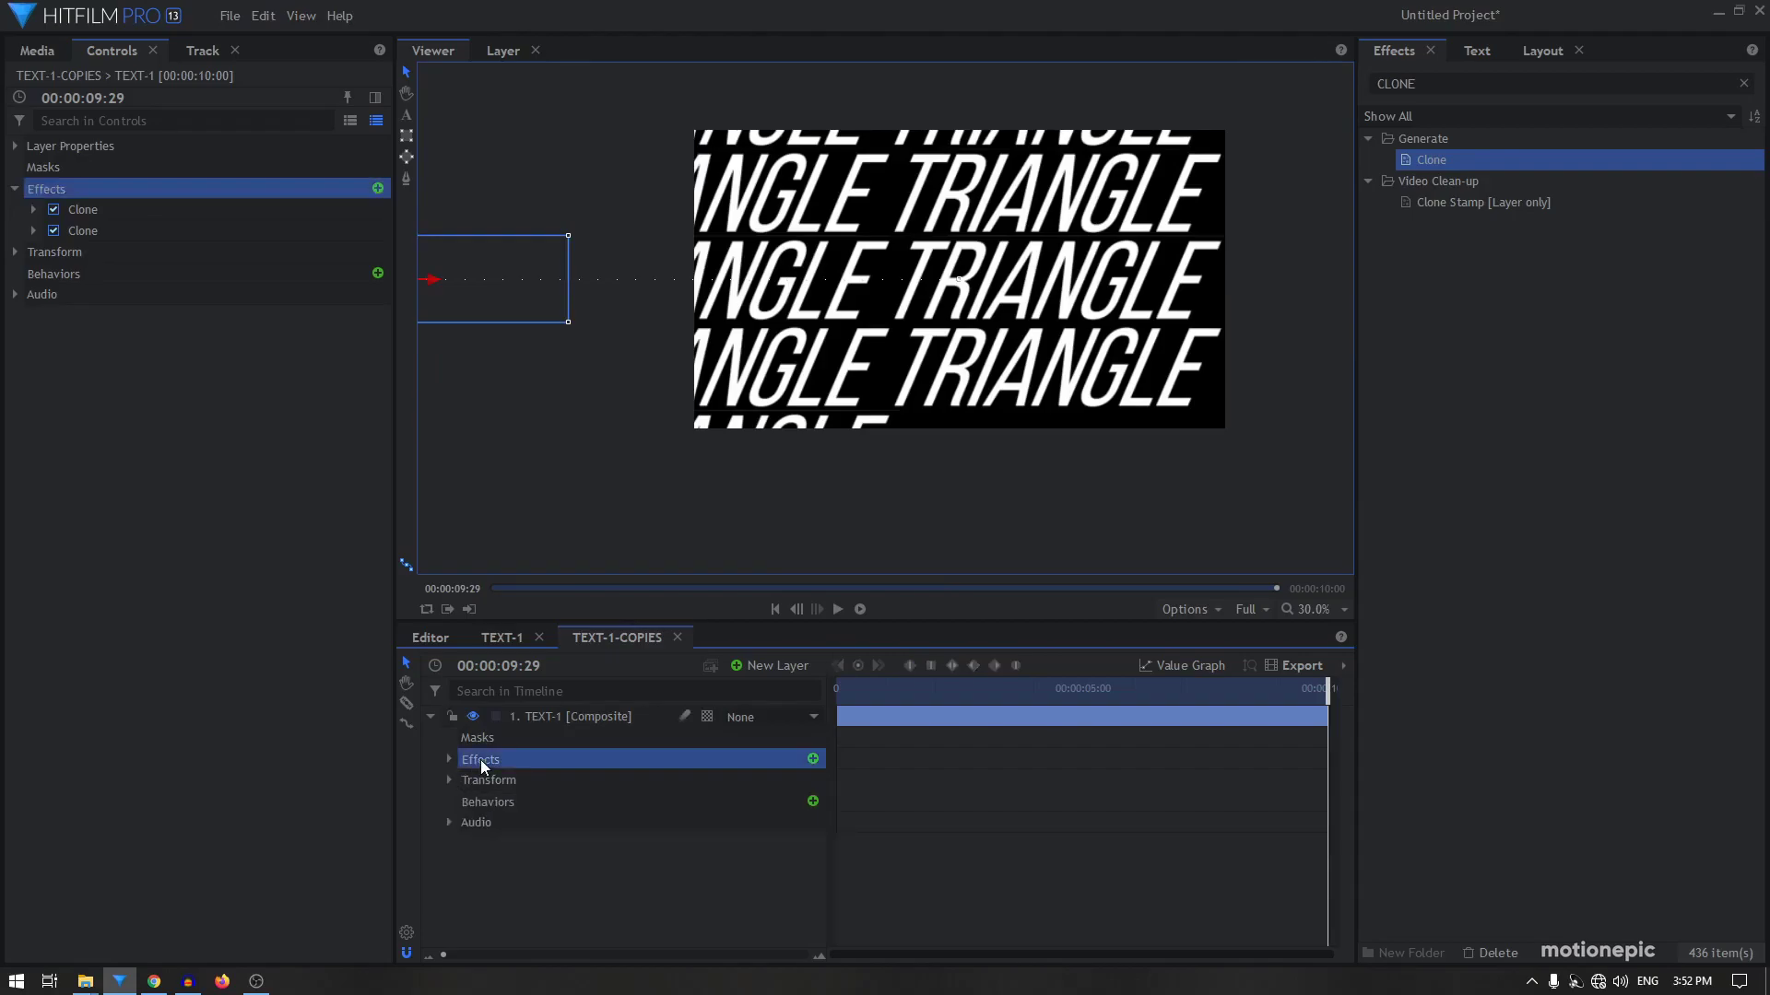
{"action": "left_click", "coordinate": [34, 210]}
{"action": "left_click", "coordinate": [383, 252]}
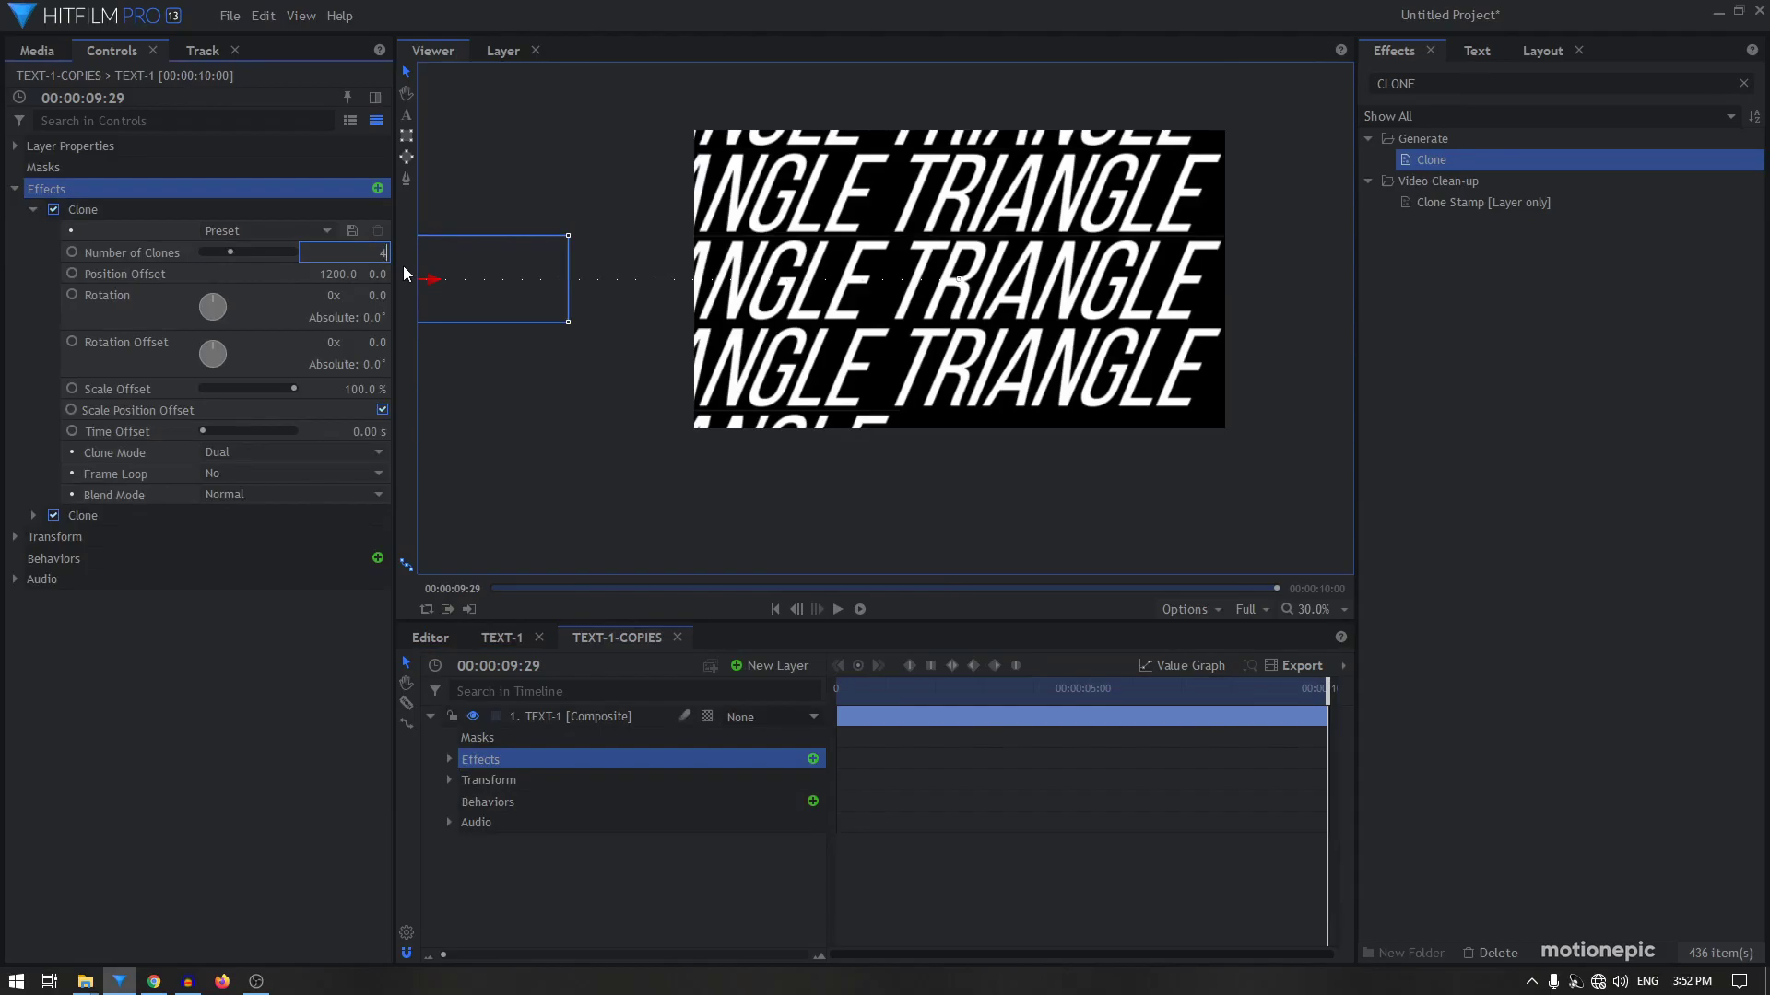
{"action": "type", "text": "4"}
{"action": "key", "text": "Return"}
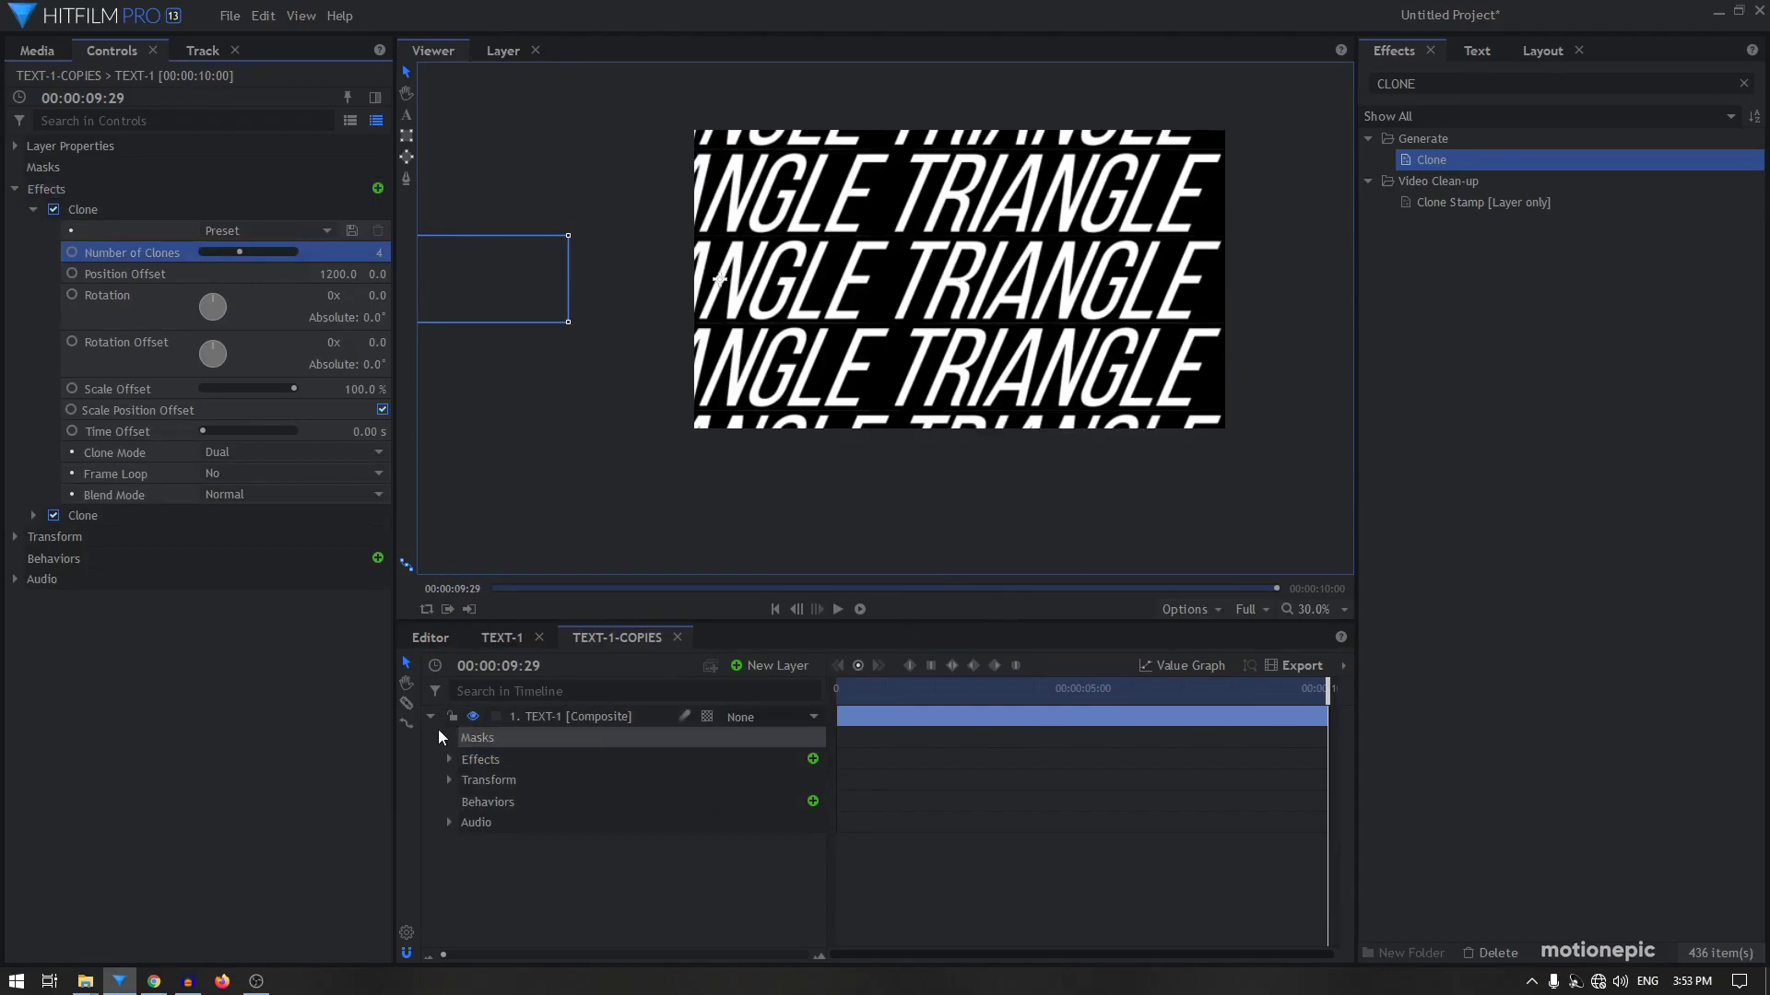
Set the TEXT-1 layer's Scale to 50%
{"action": "left_click", "coordinate": [448, 782]}
{"action": "left_click", "coordinate": [757, 867]}
{"action": "type", "text": "5"}
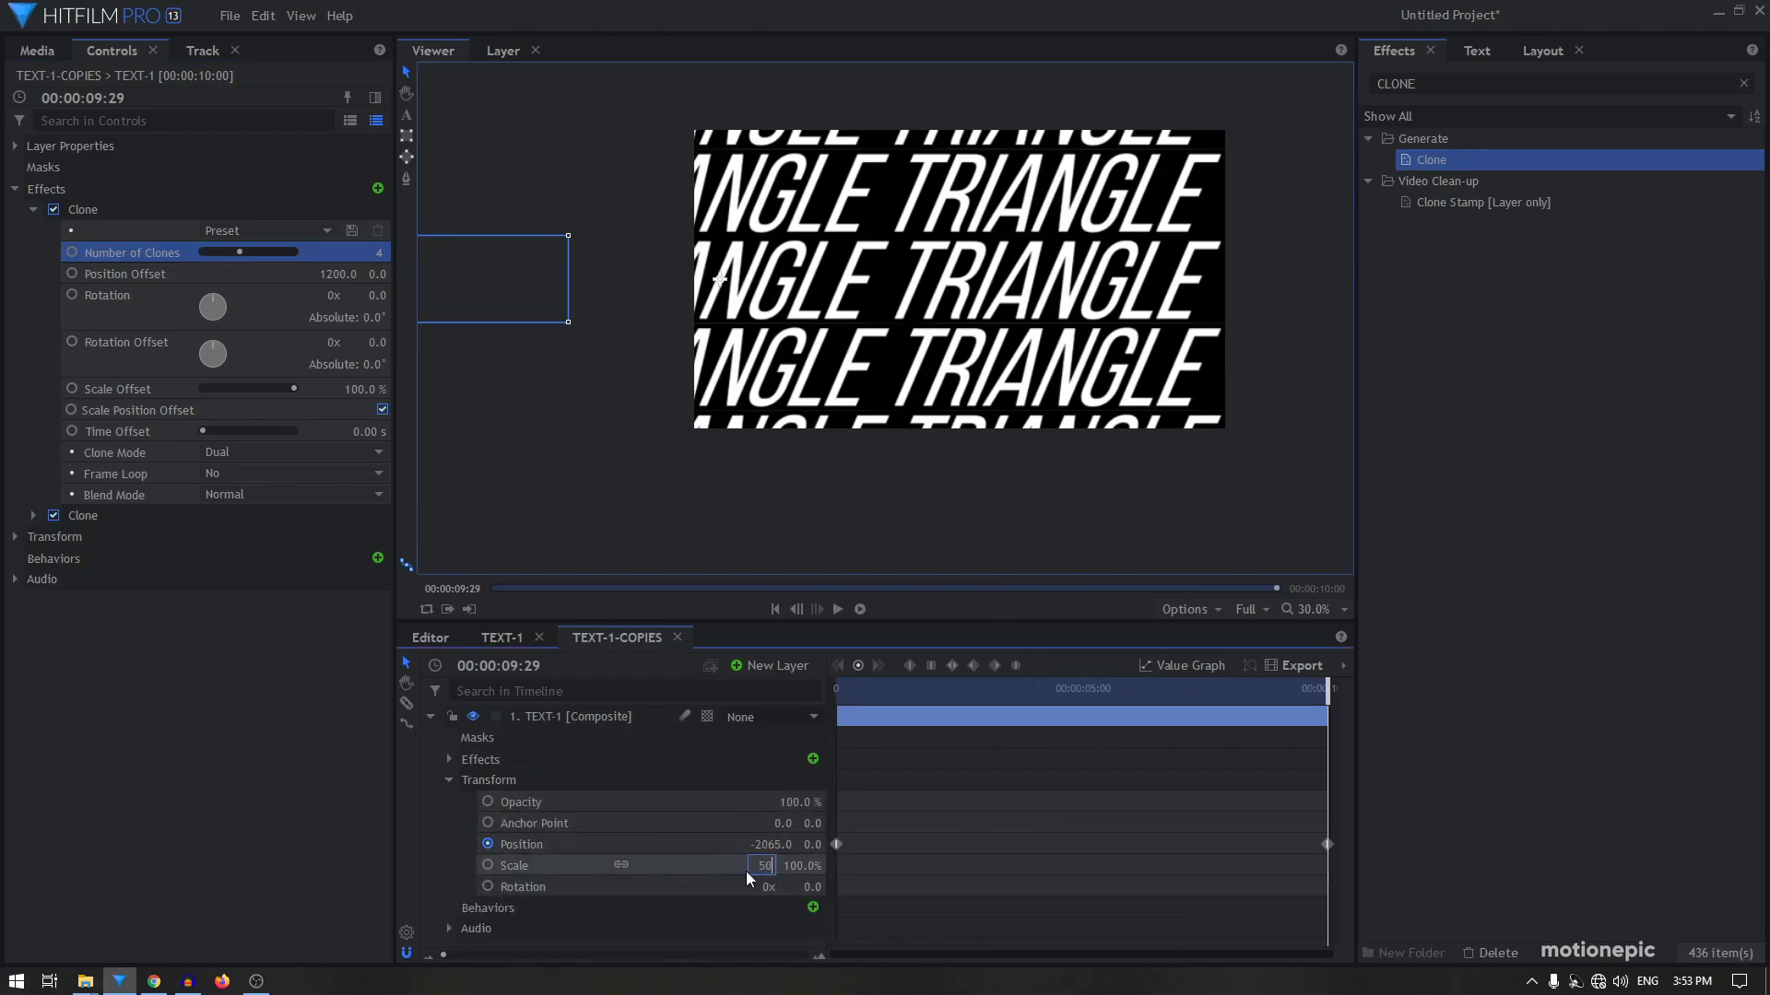
{"action": "type", "text": "0"}
{"action": "key", "text": "Return"}
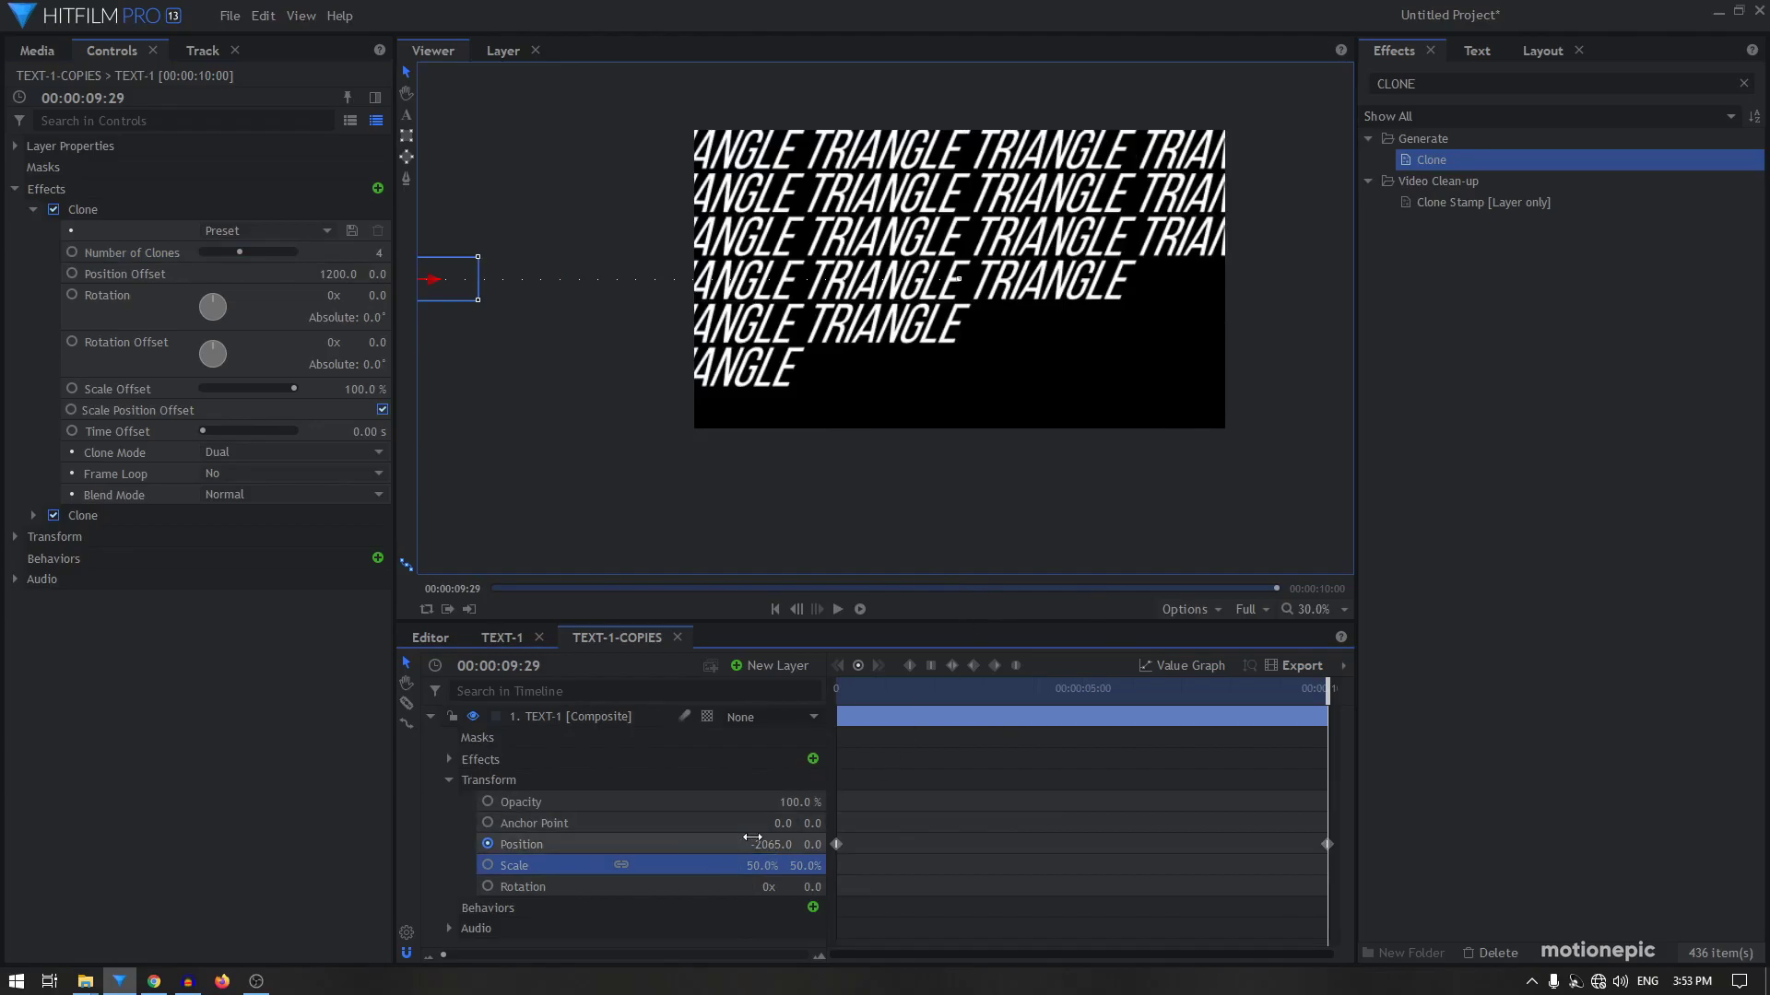
Set the TEXT-1 layer's end Position keyframe to X -2356 and the first Clone effect's Number of Clones to 8
{"action": "left_click", "coordinate": [1327, 844]}
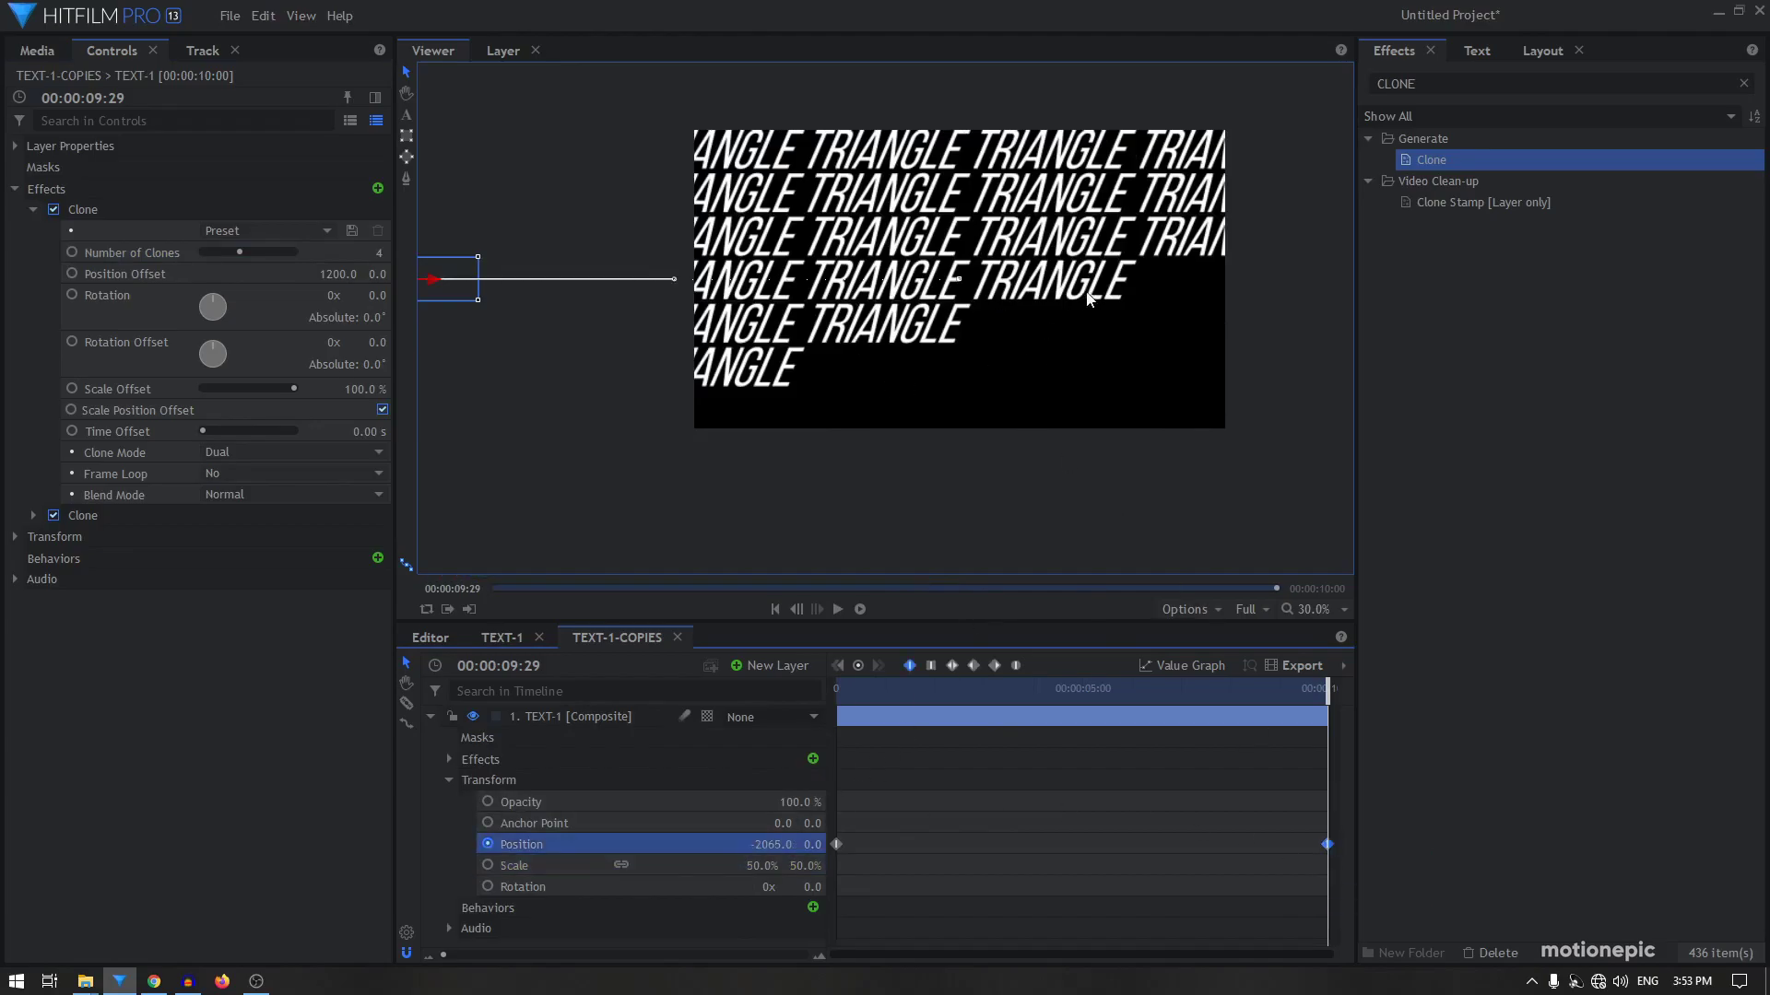
{"action": "left_click_drag", "start_coordinate": [779, 845], "coordinate": [590, 844]}
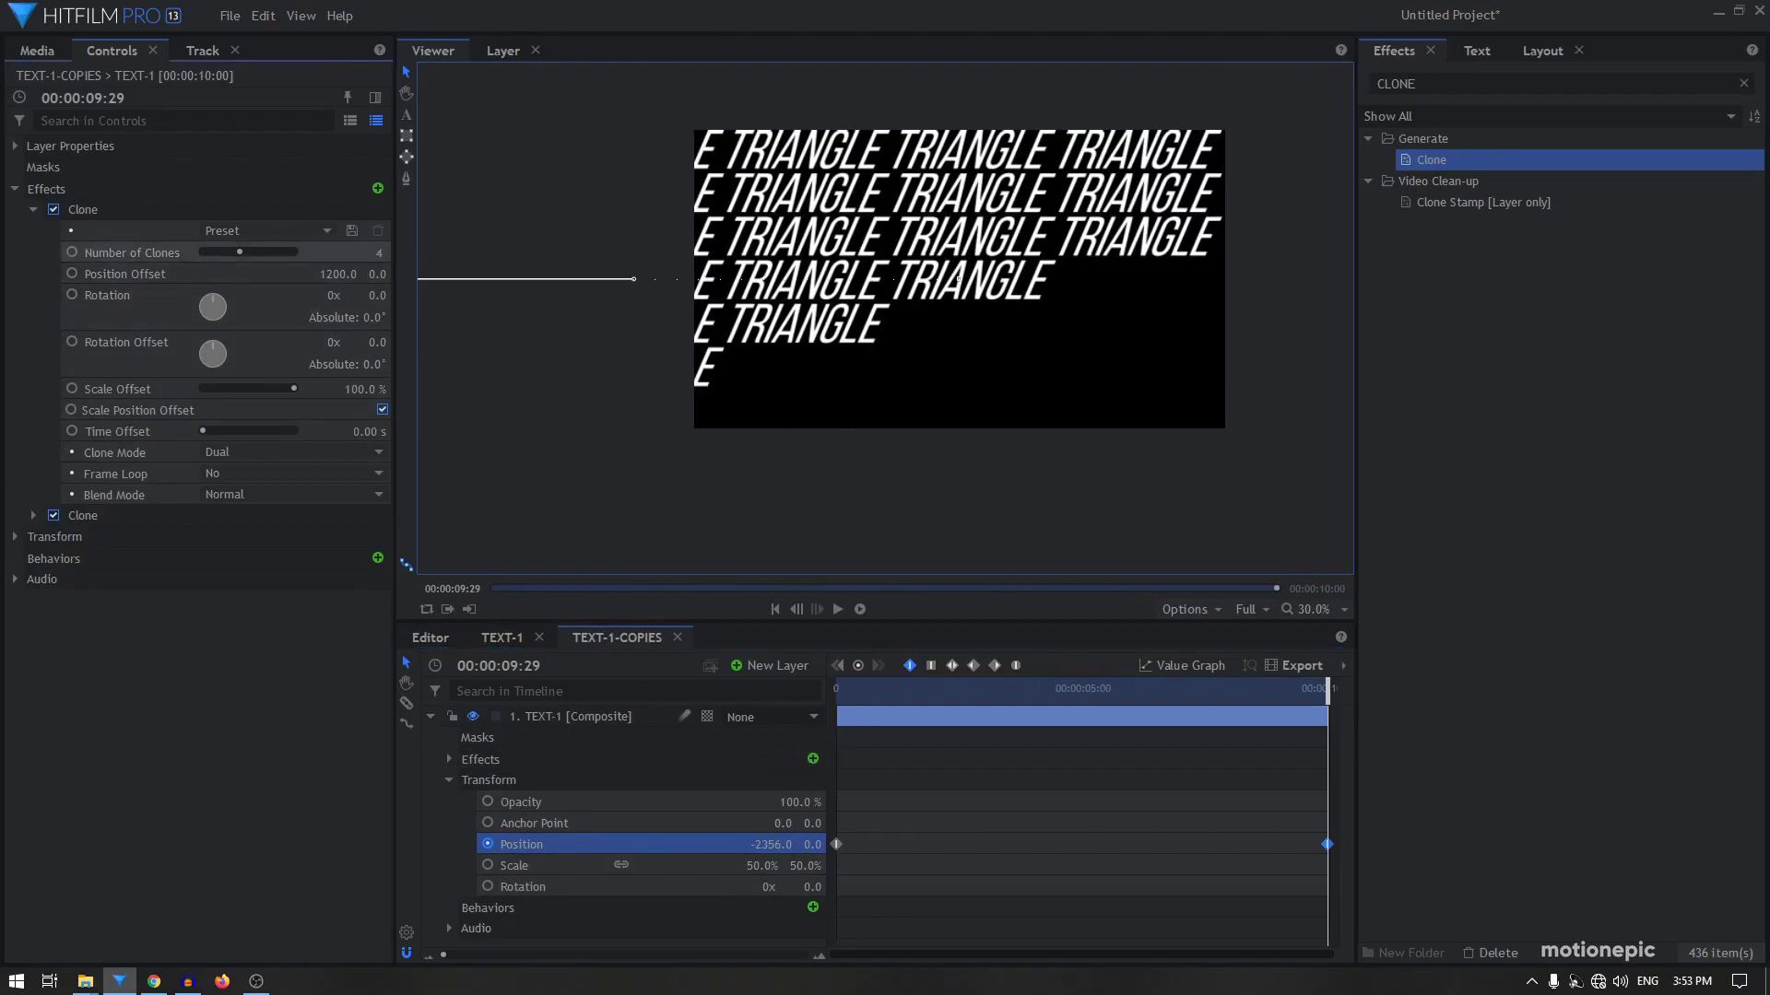
{"action": "left_click_drag", "start_coordinate": [370, 252], "coordinate": [473, 277]}
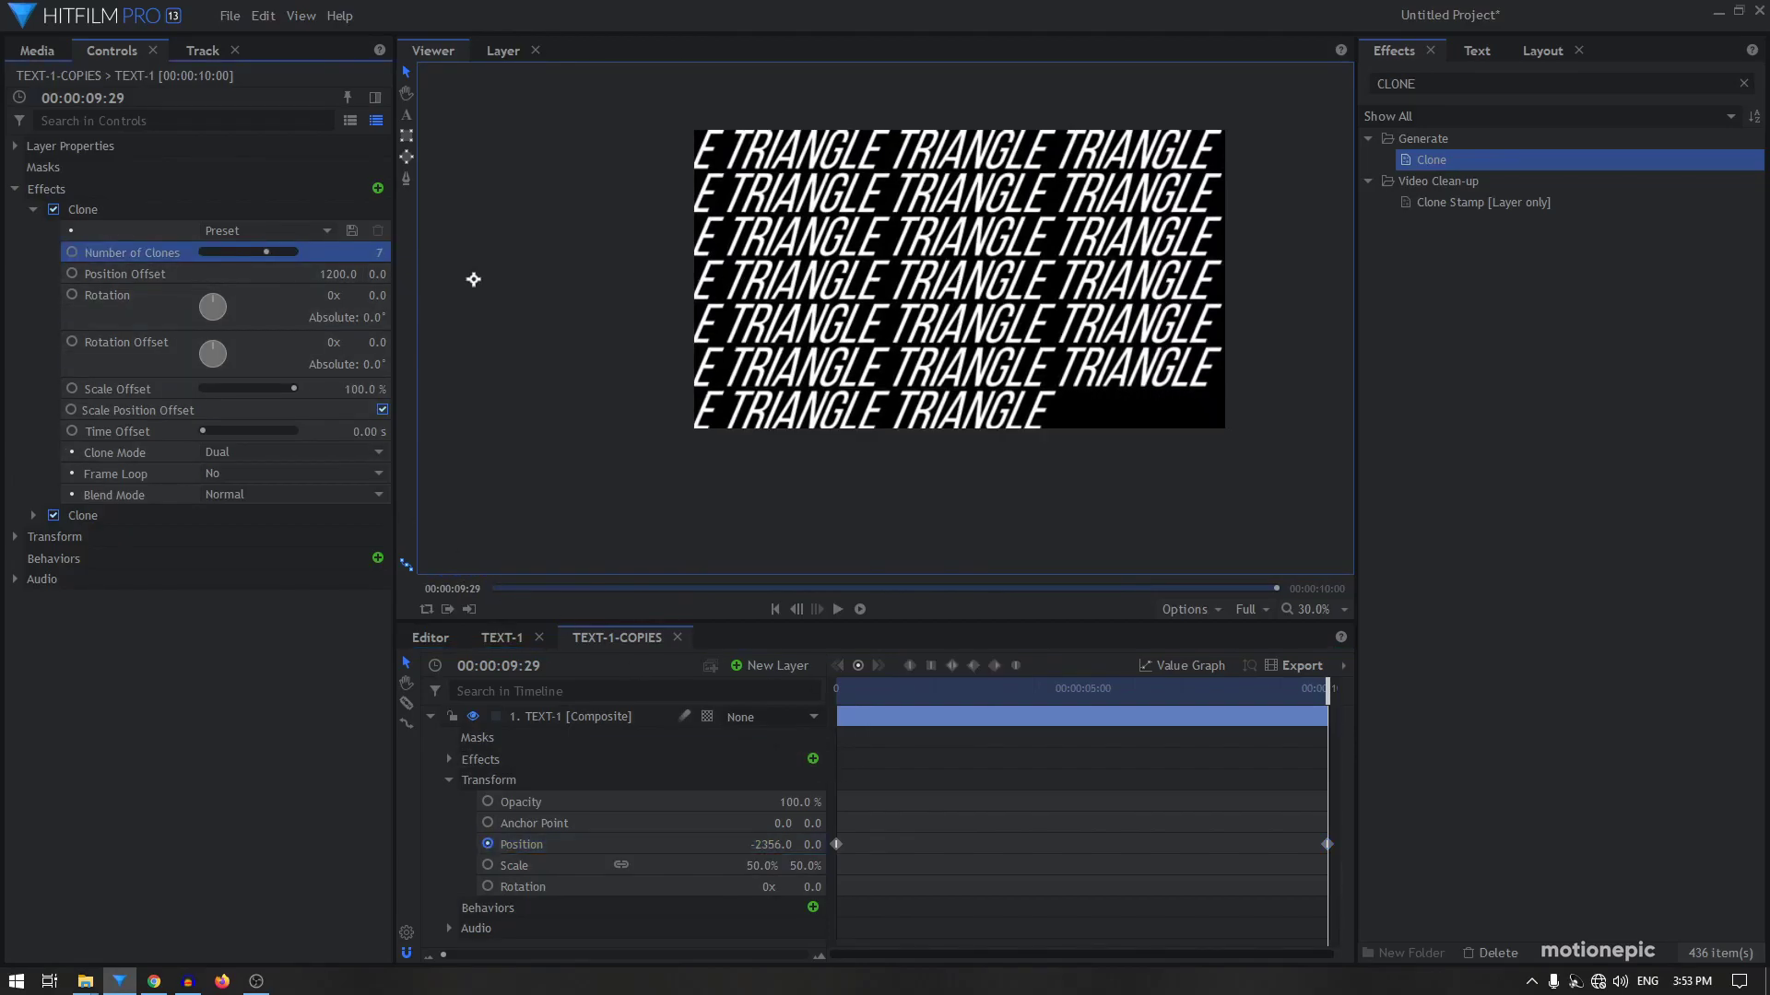
{"action": "left_click", "coordinate": [369, 251]}
{"action": "type", "text": "8"}
{"action": "key", "text": "Return"}
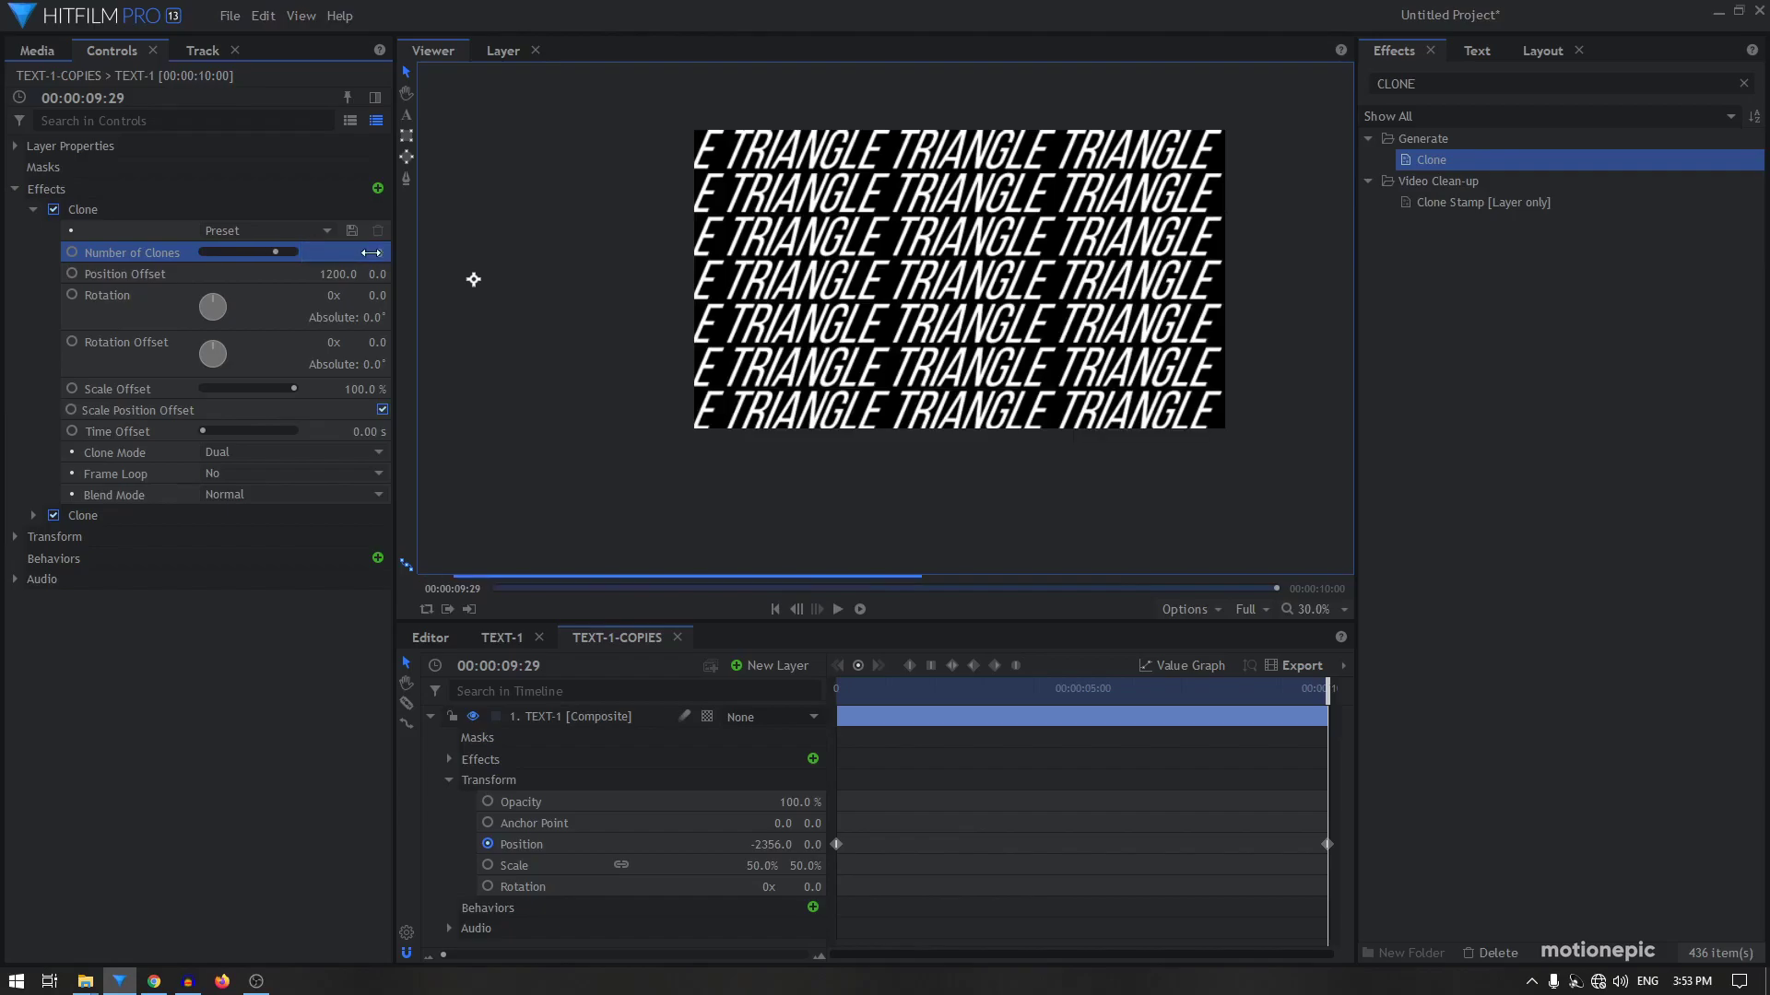
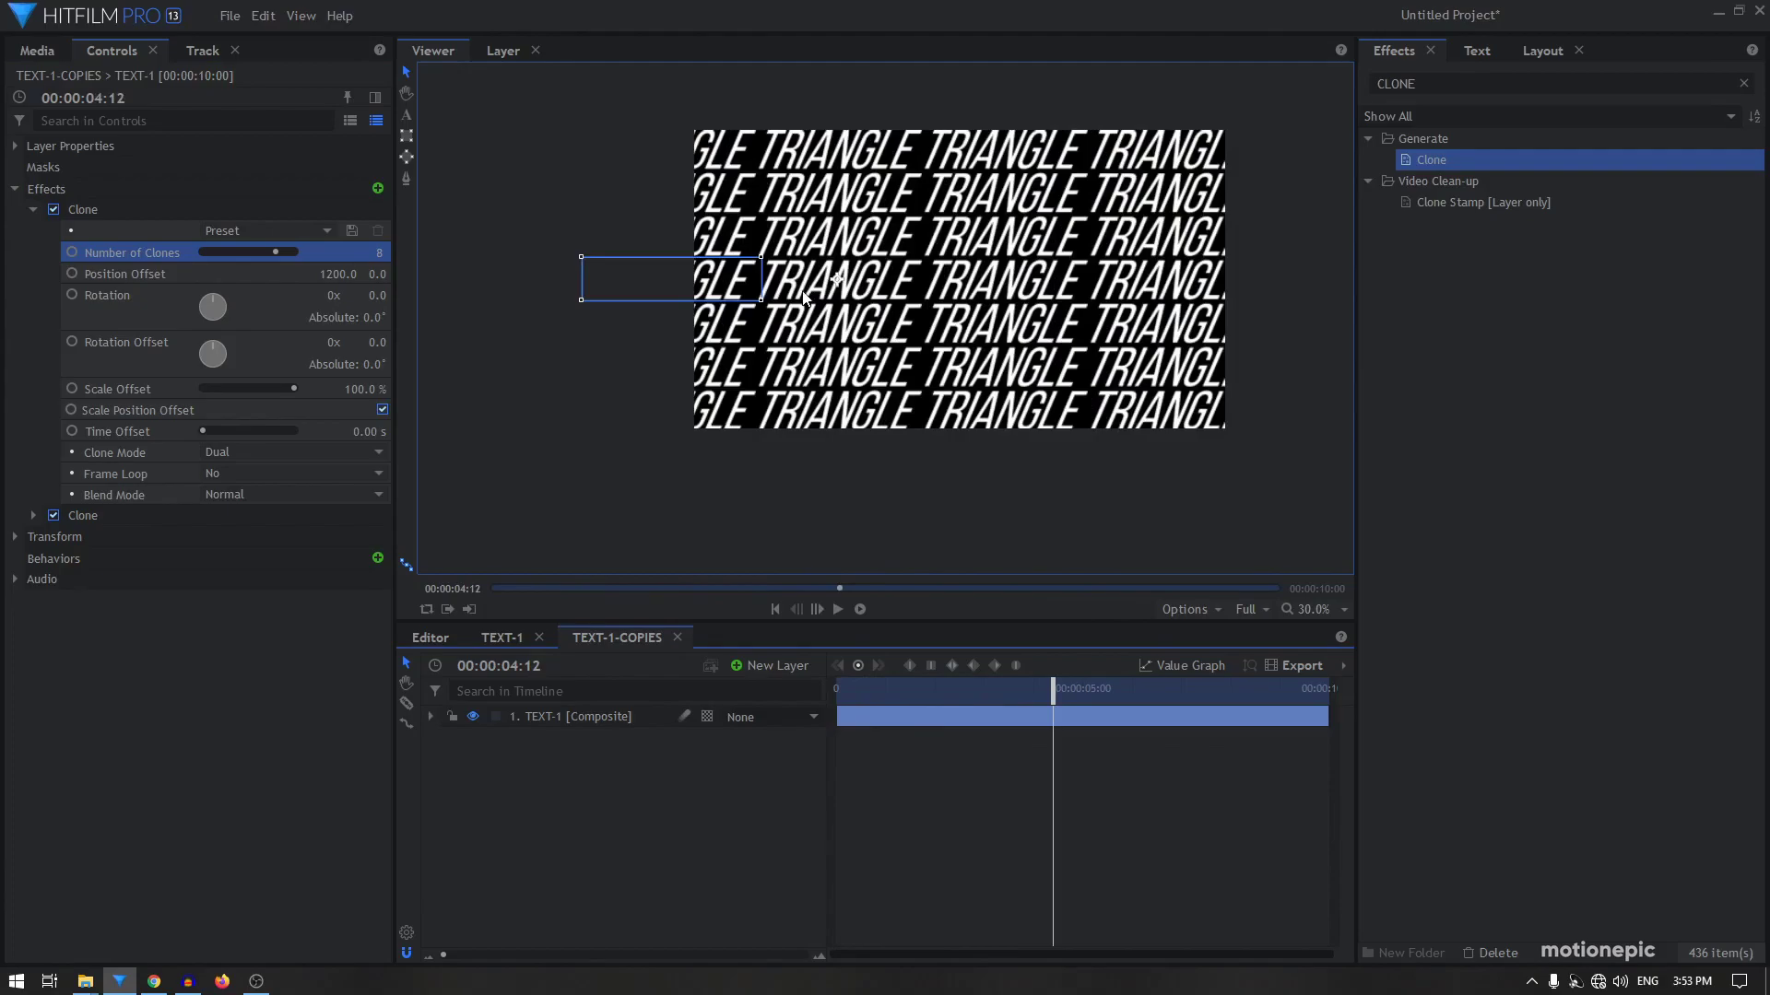
{"action": "scroll", "coordinate": [805, 297], "scroll_direction": "up", "scroll_amount": 2}
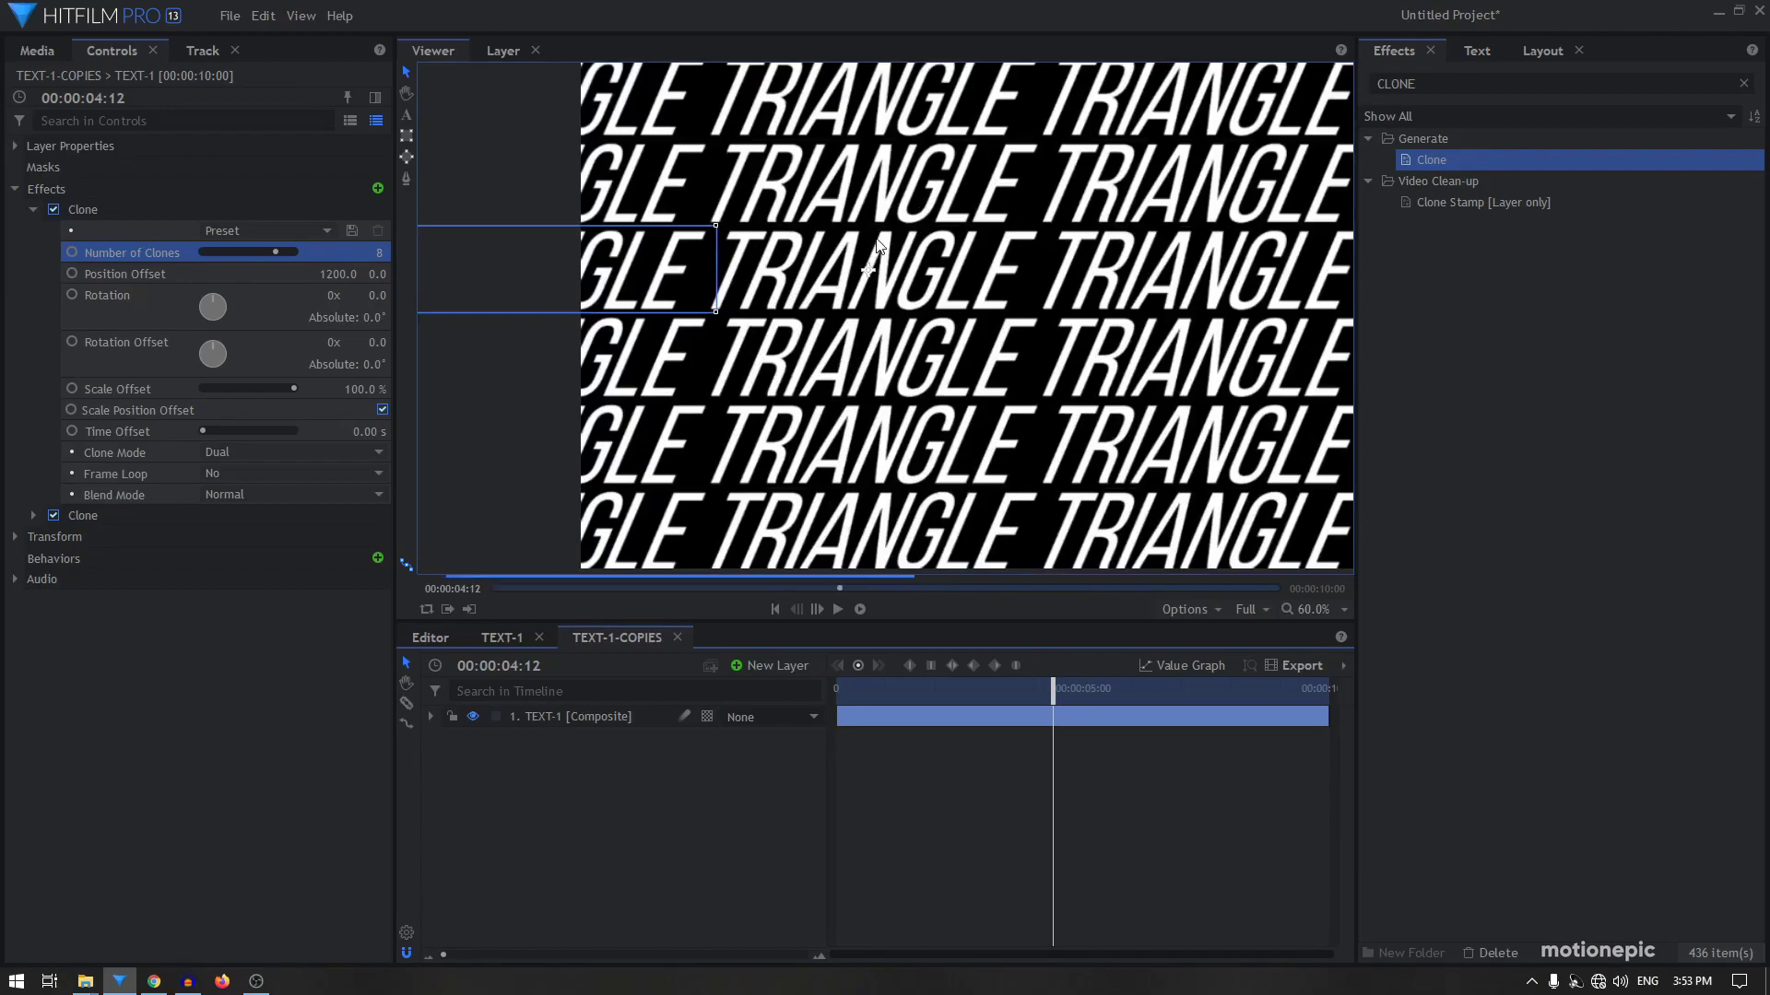
{"action": "scroll", "coordinate": [877, 245], "scroll_direction": "down", "scroll_amount": 1}
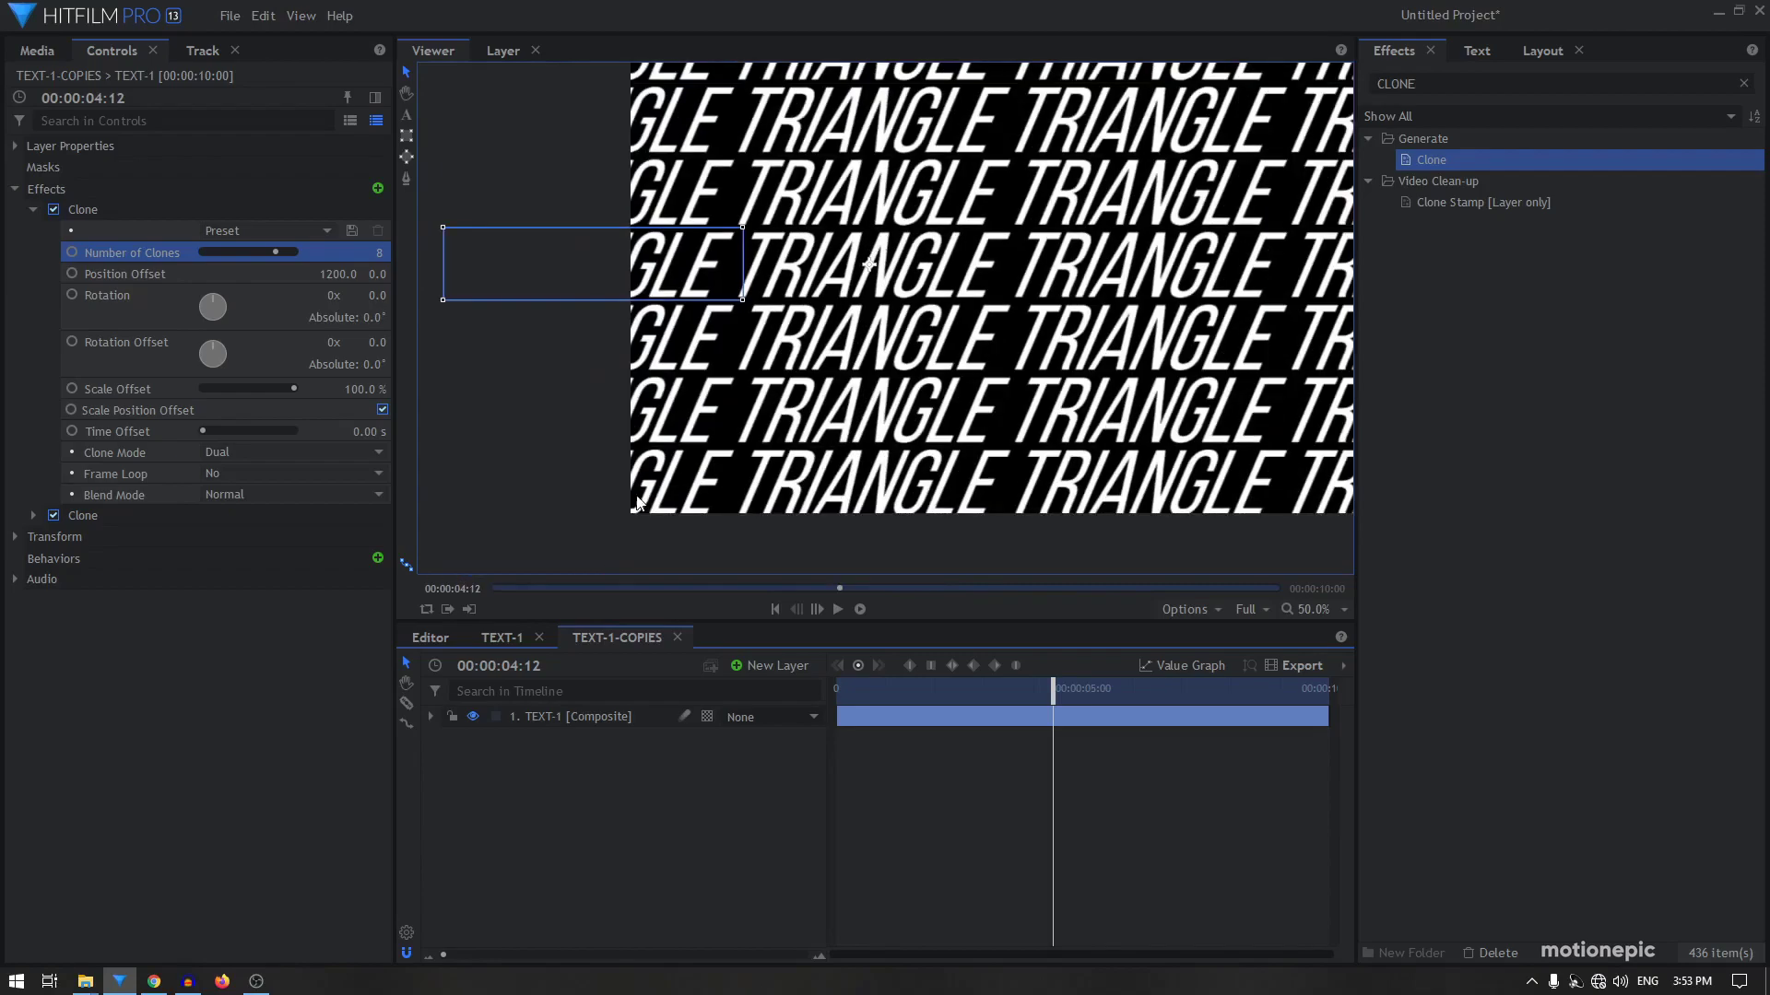
Duplicate the TEXT-1 composite shot and rename the copy TEXT-2
{"action": "left_click", "coordinate": [37, 52]}
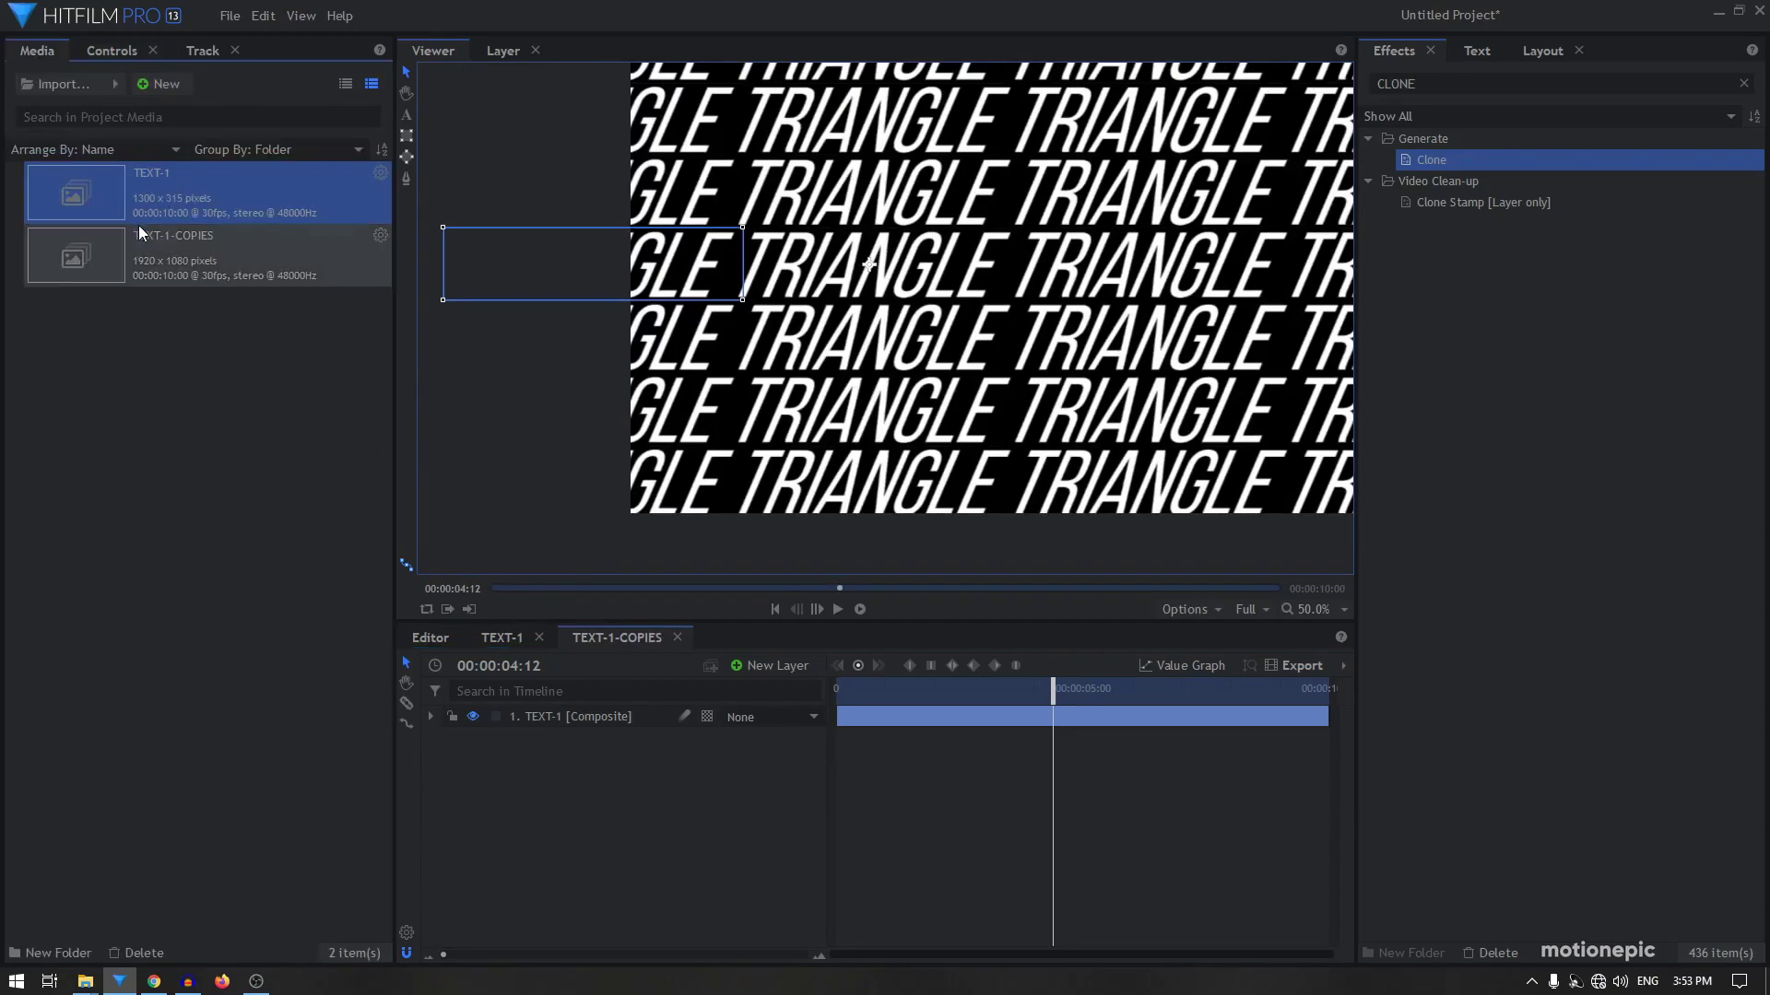
{"action": "key", "text": "ctrl+d"}
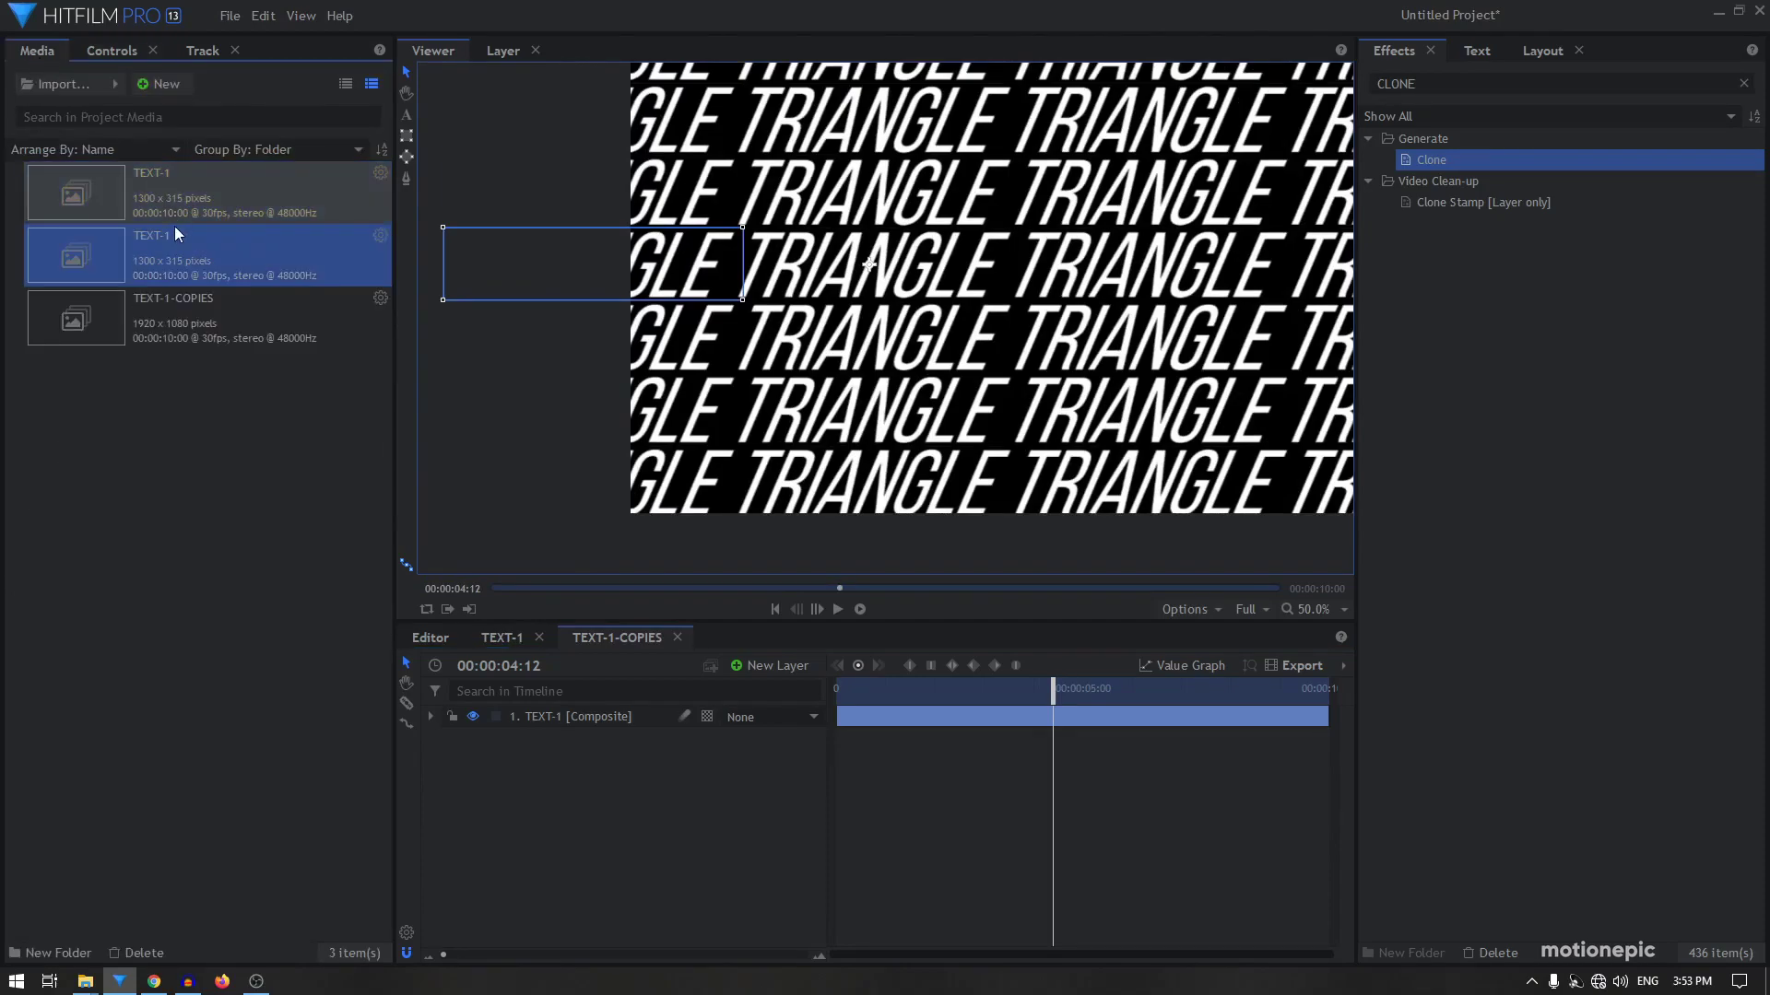
{"action": "left_click", "coordinate": [191, 237]}
{"action": "left_click", "coordinate": [191, 239]}
{"action": "key", "text": "BackSpace"}
{"action": "type", "text": "2"}
{"action": "key", "text": "Return"}
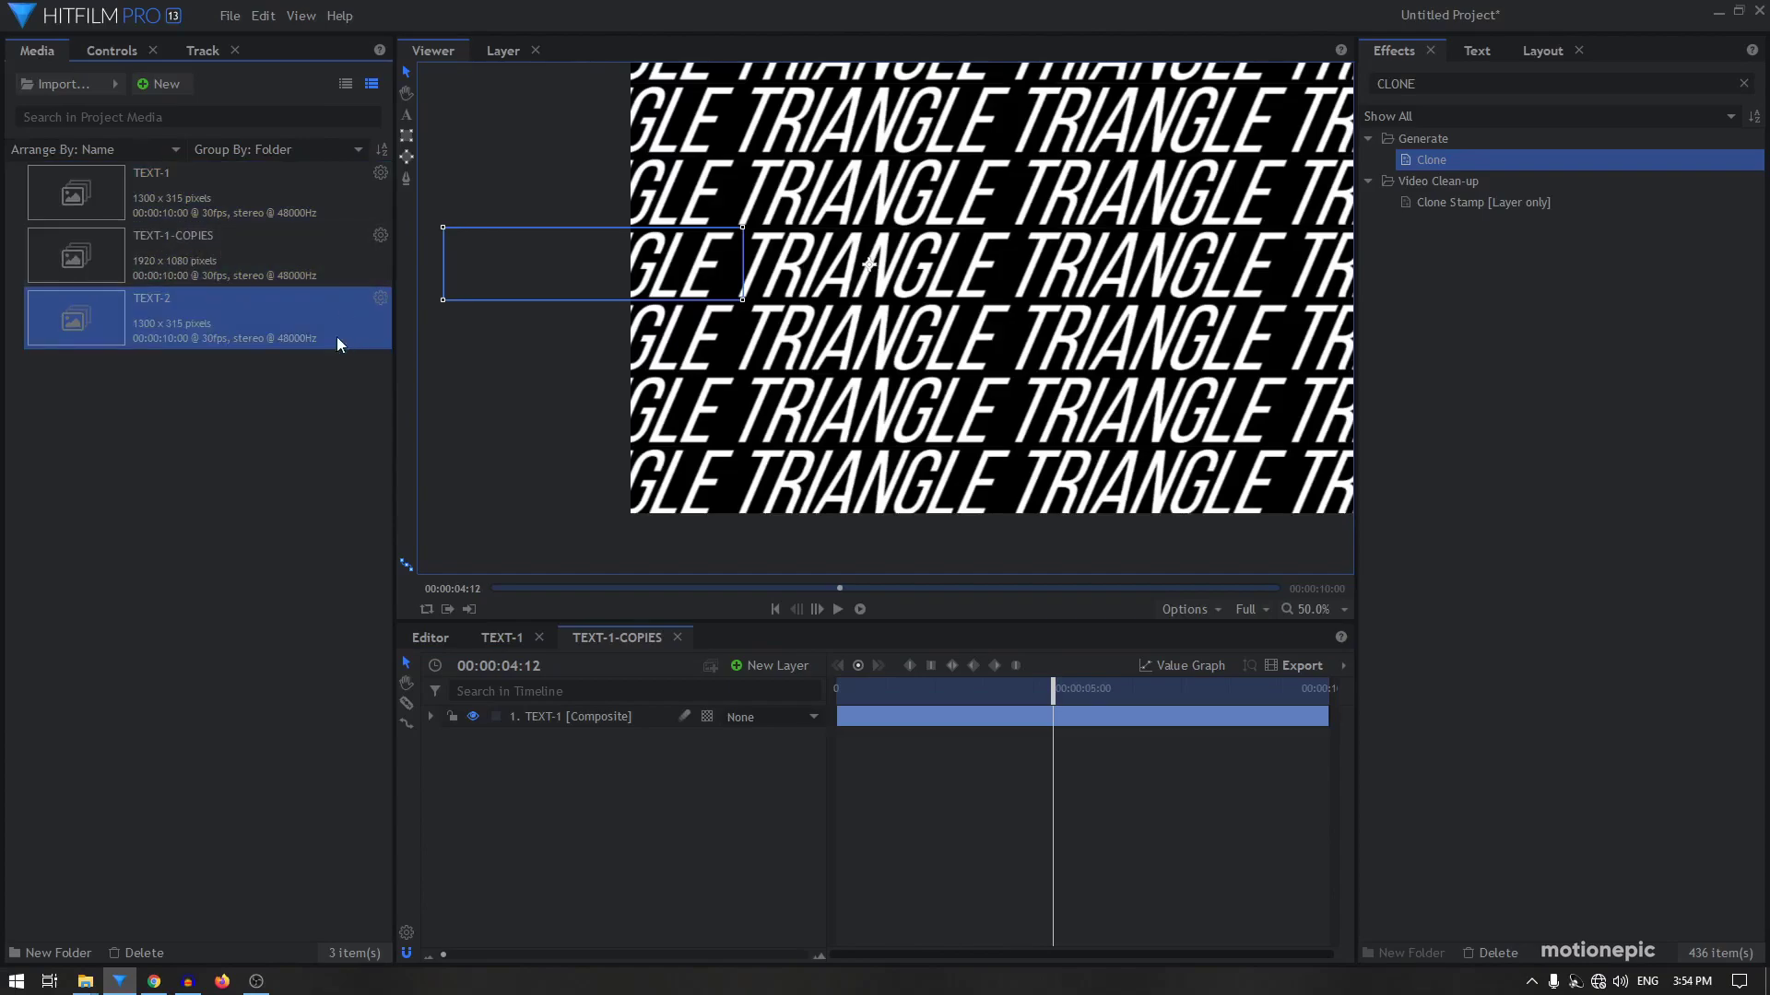
In the TEXT-2 composite shot, set the text's Quad Warp X positions: top left 582.2, top right -717.7, bottom left 717.7, bottom right -582.2
{"action": "double_click", "coordinate": [227, 324]}
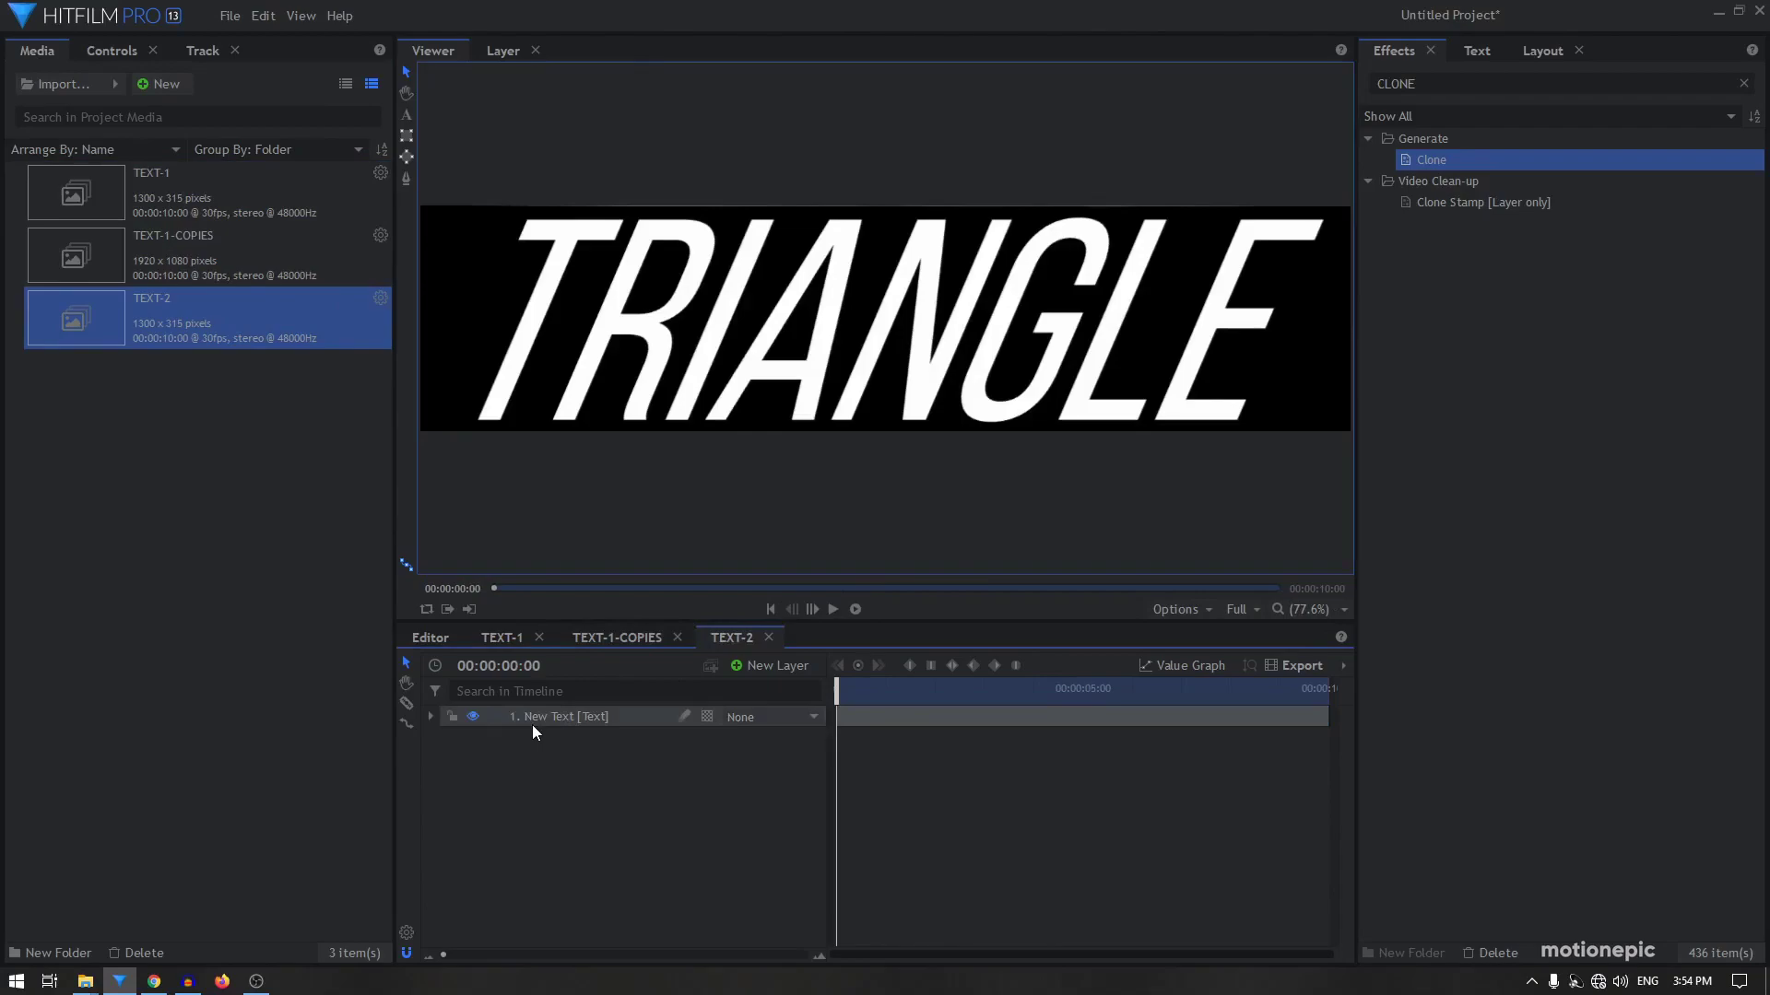
{"action": "left_click", "coordinate": [108, 49]}
{"action": "left_click", "coordinate": [16, 275]}
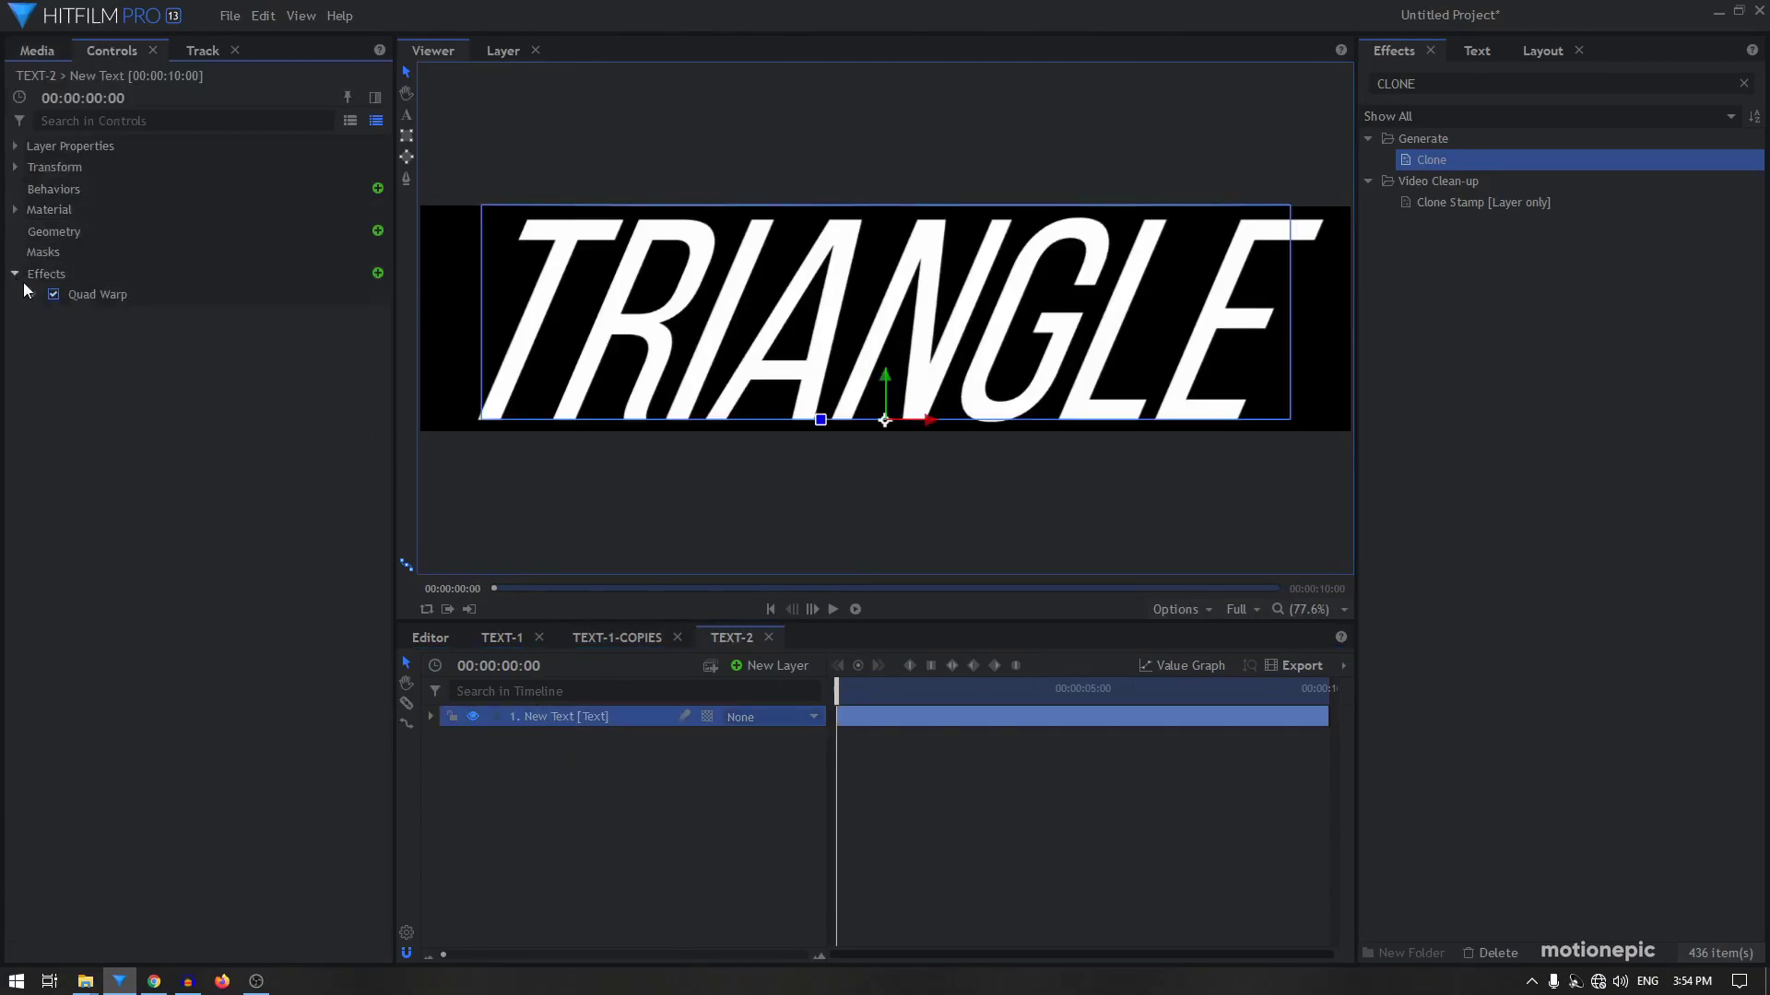
{"action": "left_click", "coordinate": [32, 293]}
{"action": "left_click", "coordinate": [53, 336]}
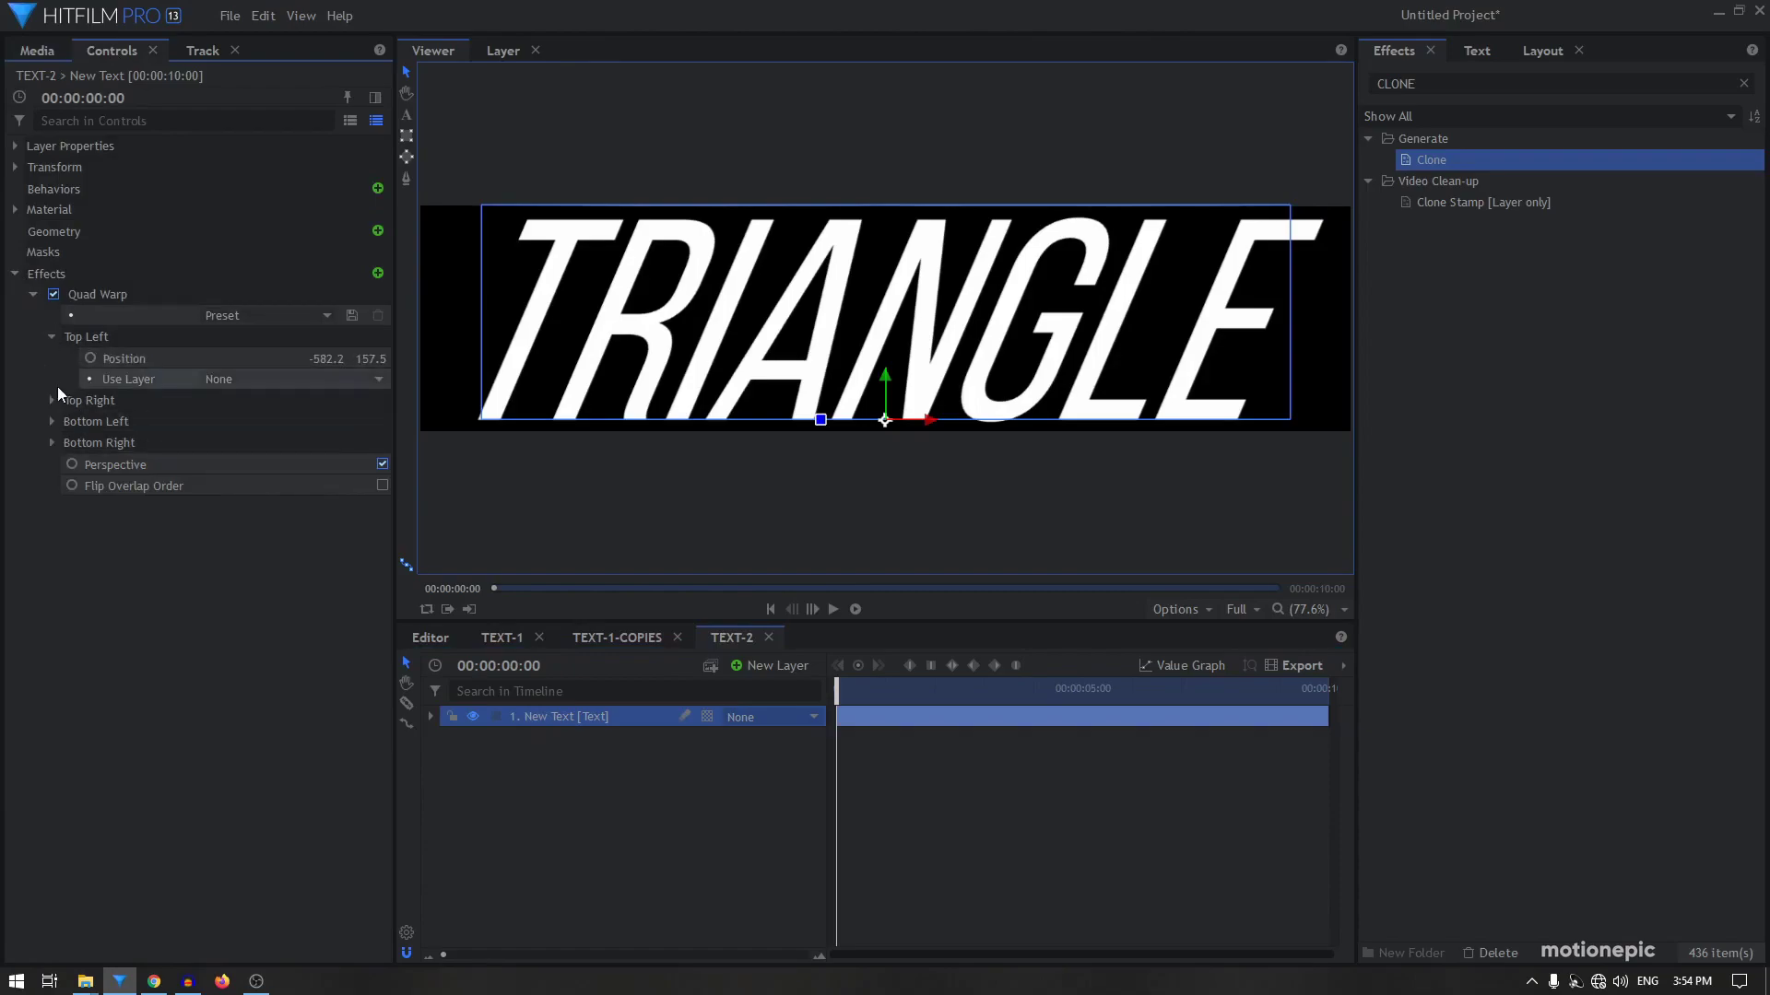
{"action": "left_click", "coordinate": [50, 400]}
{"action": "left_click", "coordinate": [53, 464]}
{"action": "left_click", "coordinate": [52, 526]}
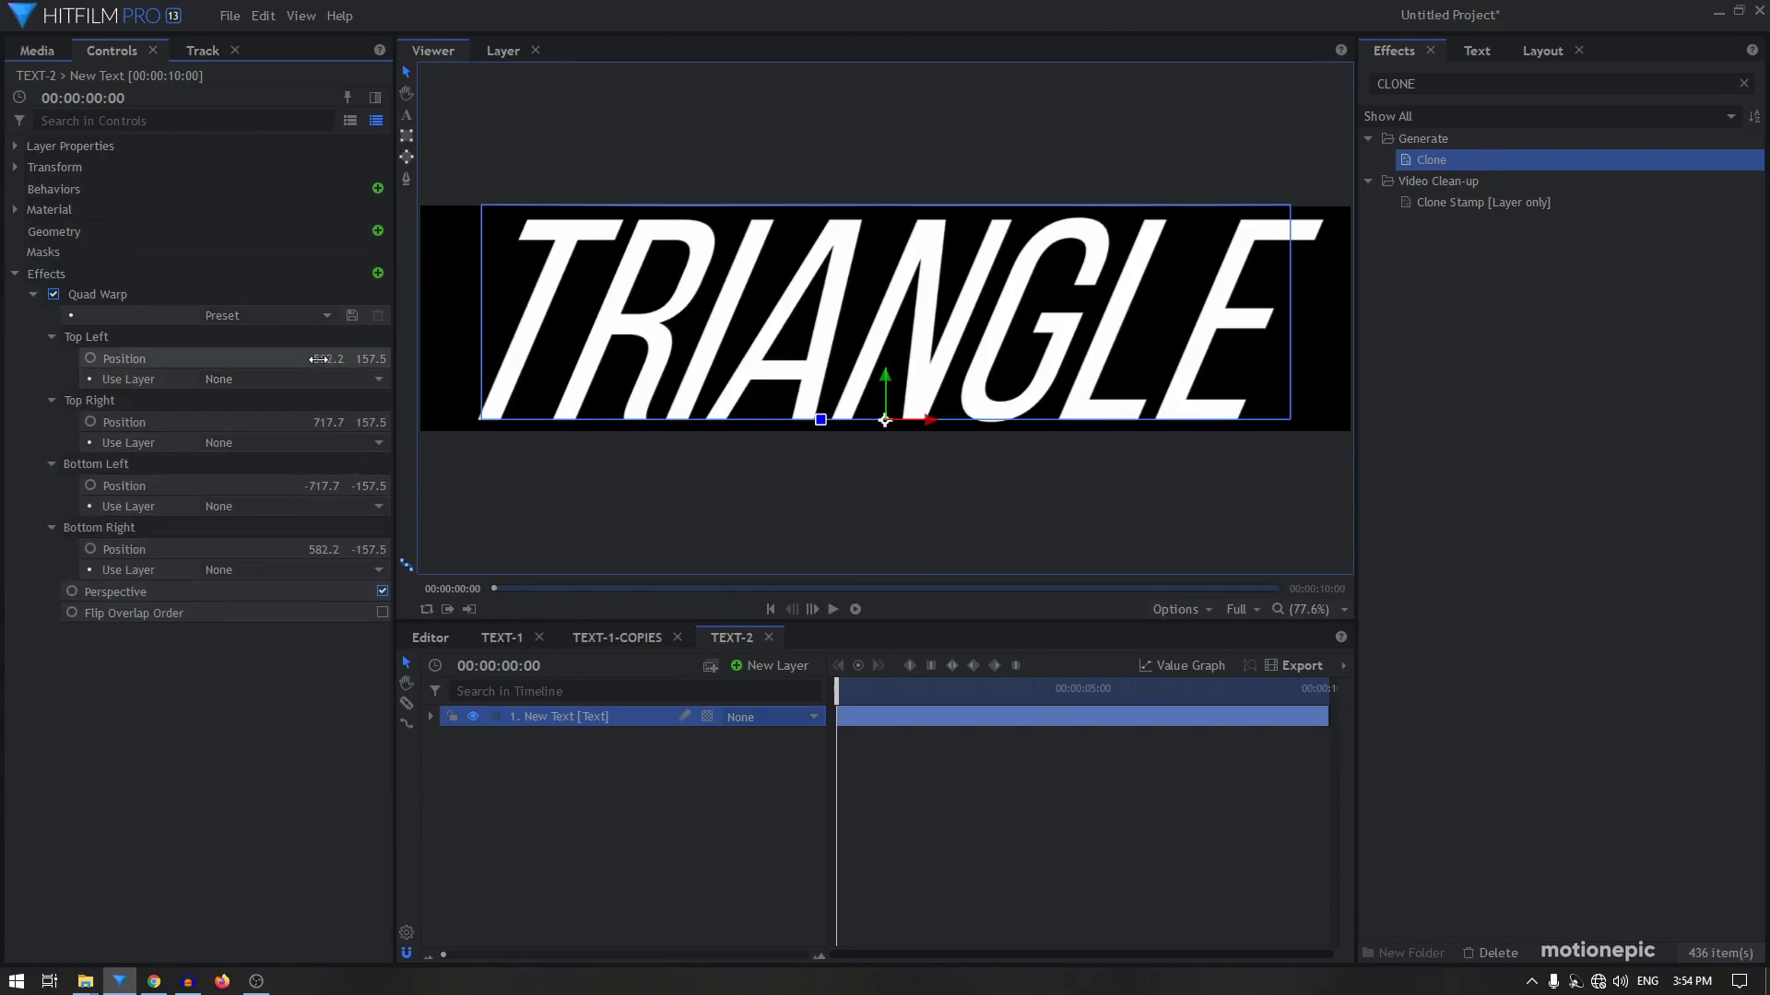
{"action": "left_click_drag", "start_coordinate": [328, 359], "coordinate": [387, 358]}
{"action": "left_click_drag", "start_coordinate": [328, 422], "coordinate": [267, 422]}
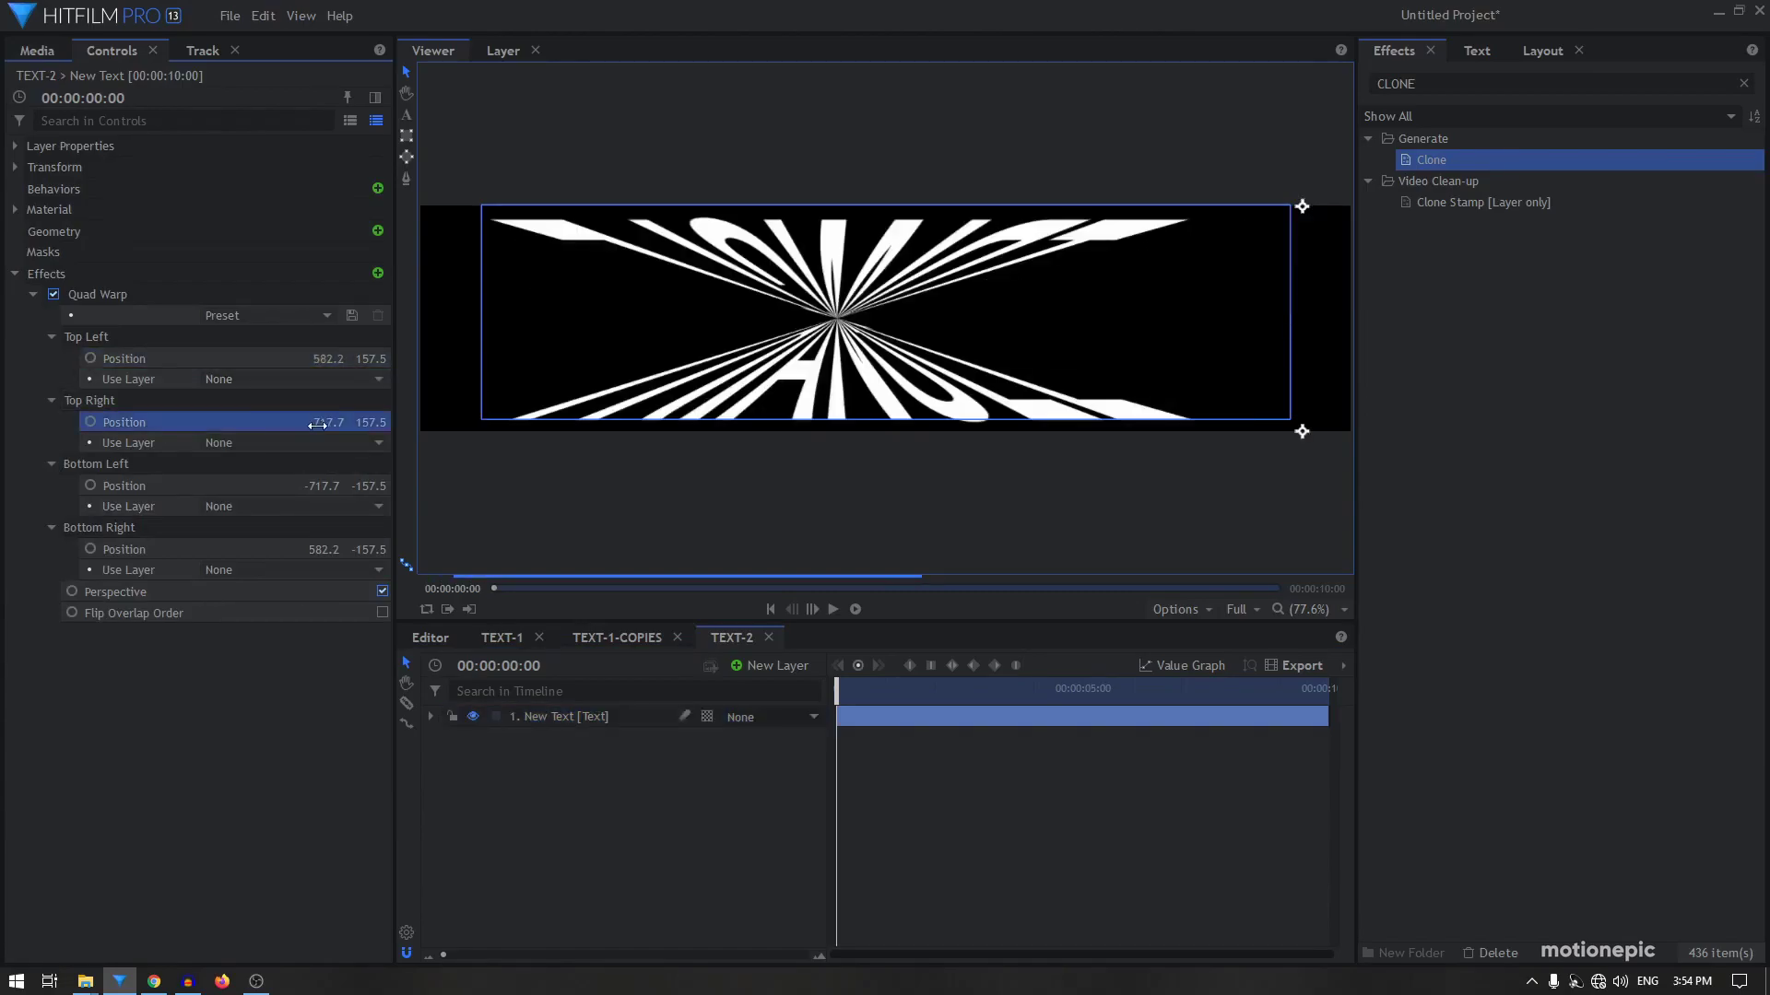
{"action": "left_click_drag", "start_coordinate": [324, 486], "coordinate": [388, 486]}
{"action": "left_click_drag", "start_coordinate": [320, 547], "coordinate": [261, 548]}
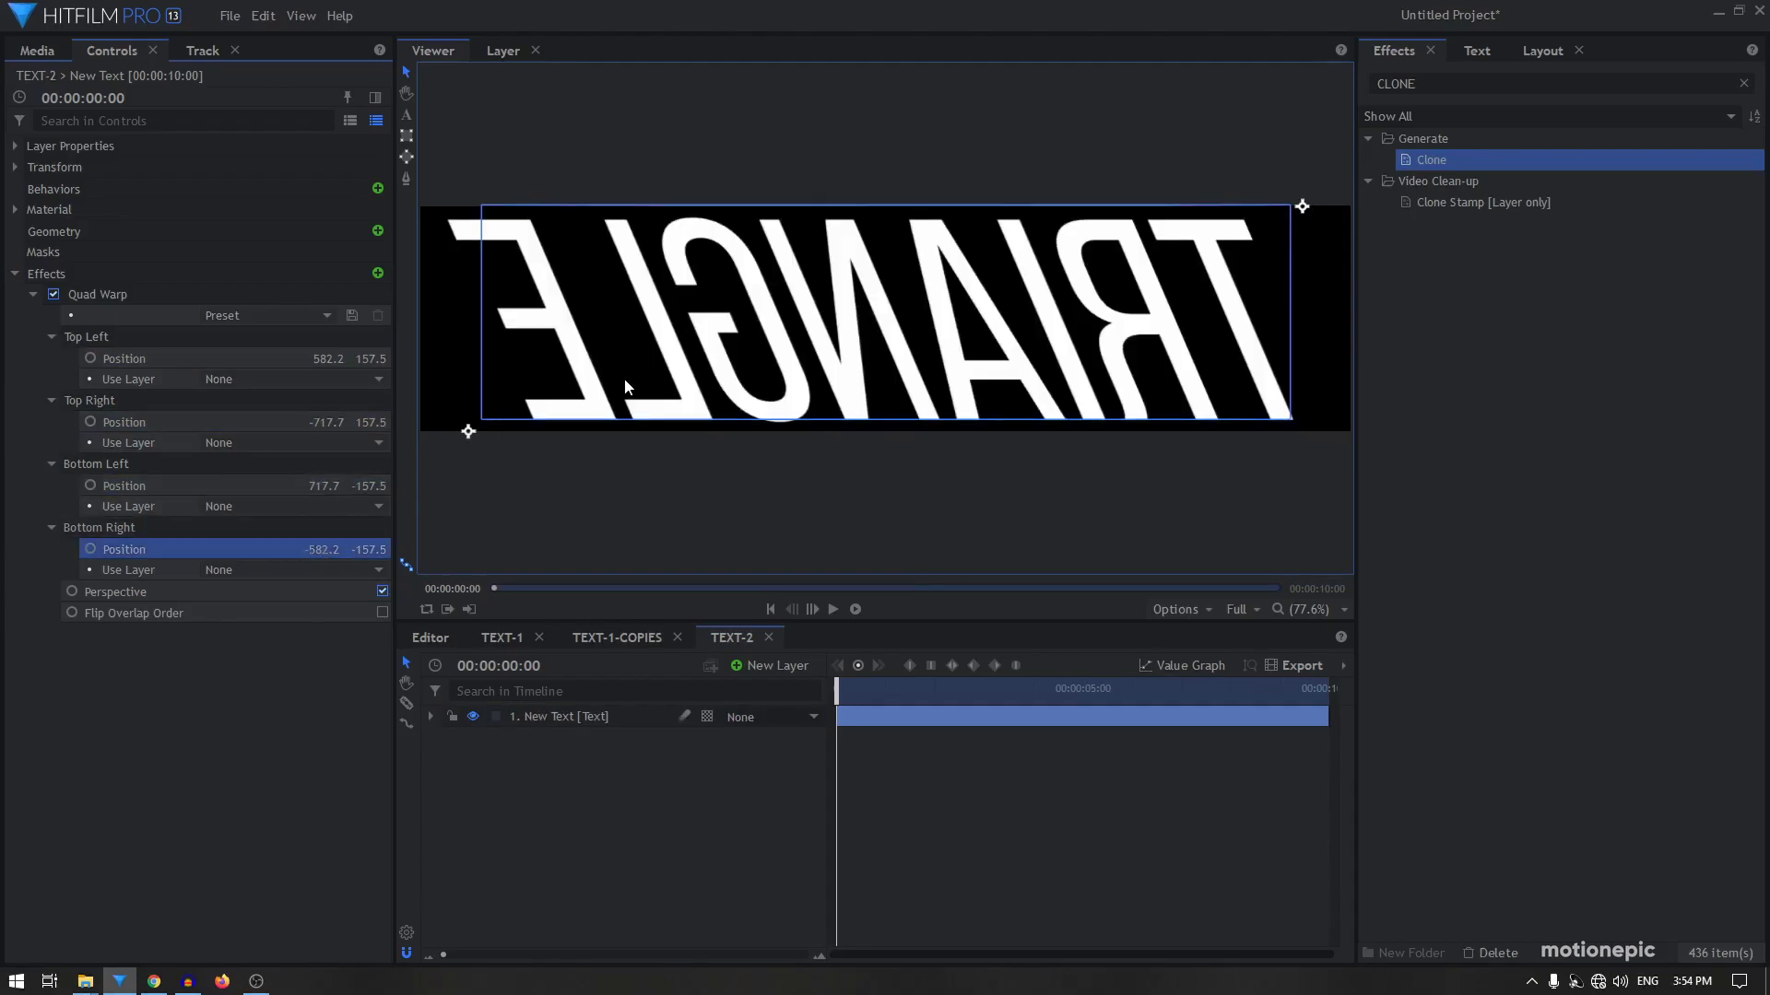
Flip the warped TRIANGLE text layer horizontally so it reads correctly with the opposite slant
{"action": "scroll", "coordinate": [992, 343], "scroll_direction": "down", "scroll_amount": 1}
{"action": "scroll", "coordinate": [992, 343], "scroll_direction": "down", "scroll_amount": 2}
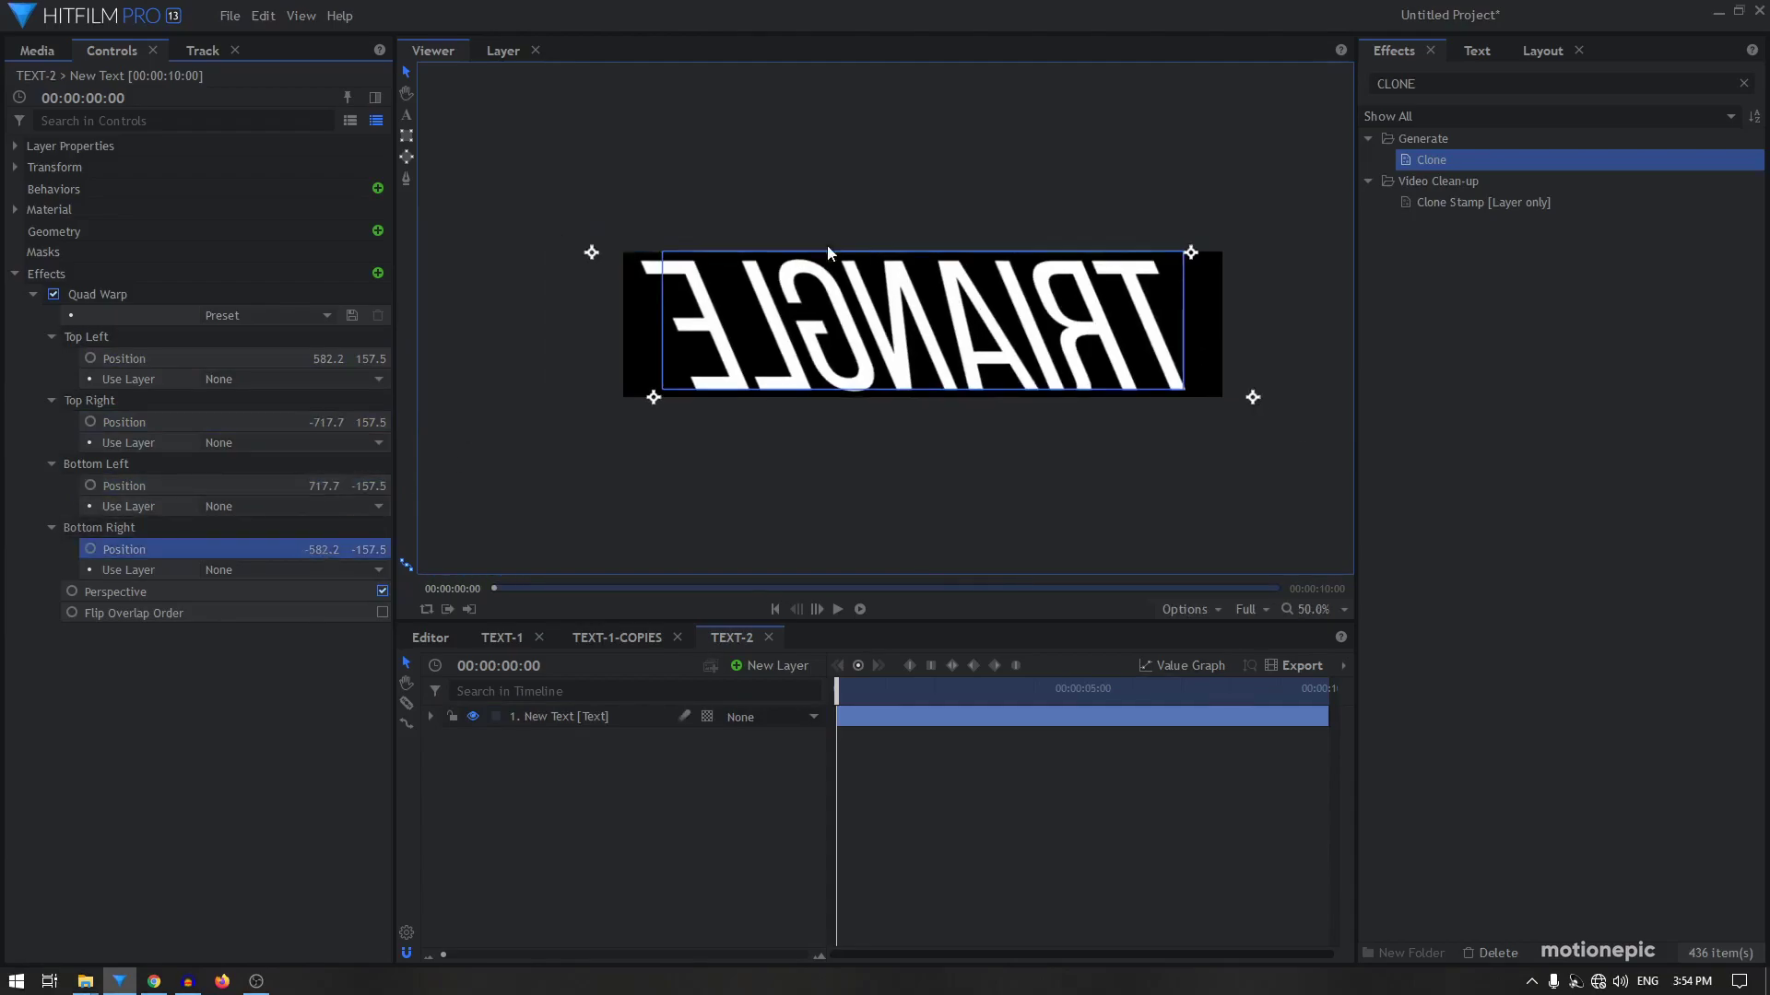
{"action": "left_click", "coordinate": [1539, 54]}
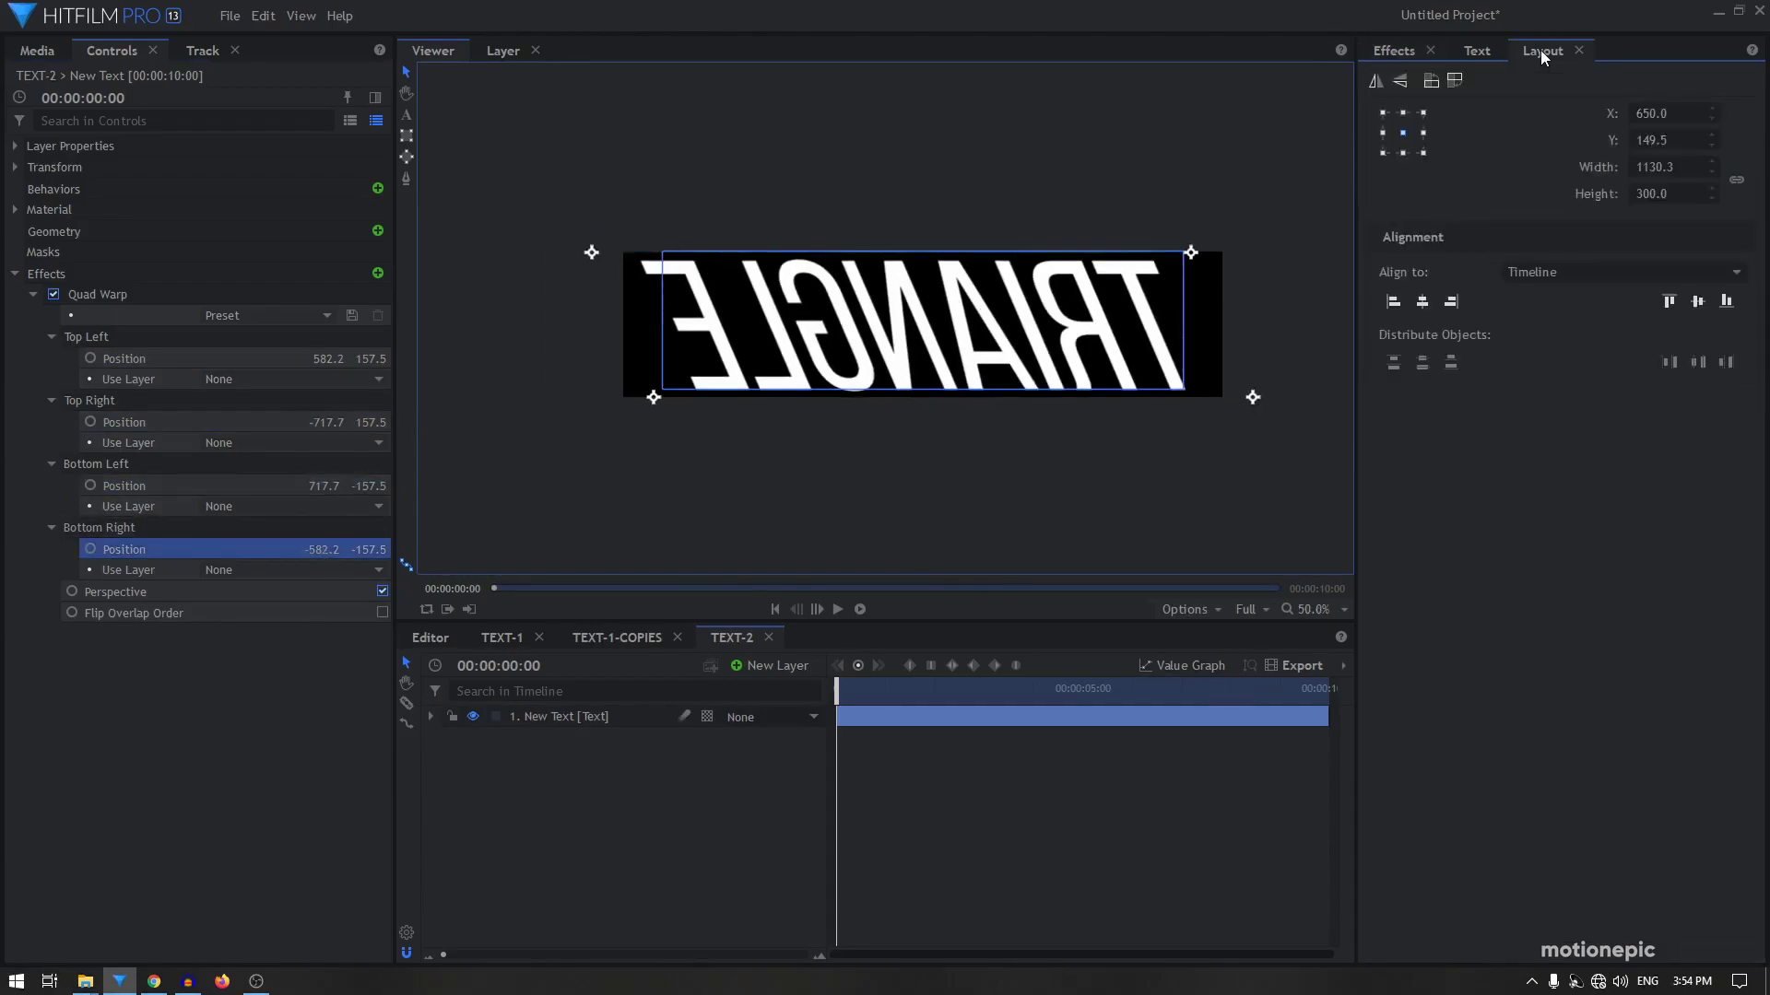
{"action": "left_click", "coordinate": [1374, 82]}
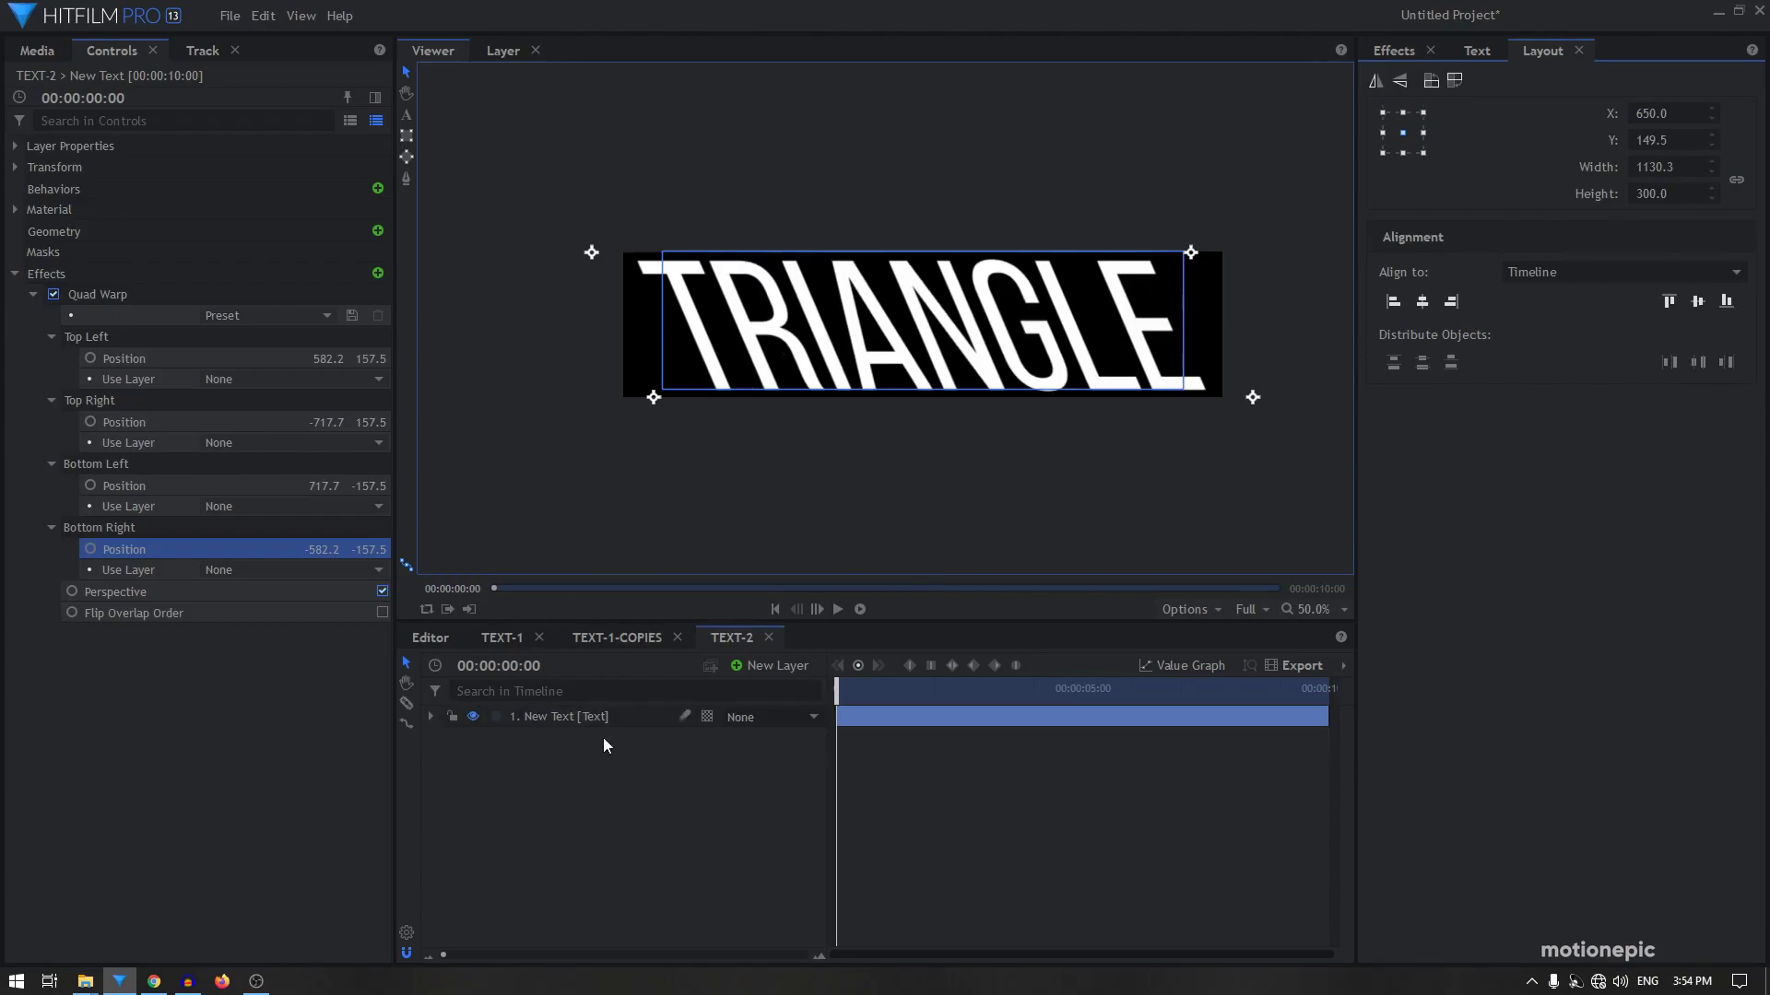
Duplicate the TEXT-1-COPIES composite shot and rename the copy TEXT-2-COPIES
{"action": "left_click", "coordinate": [31, 52]}
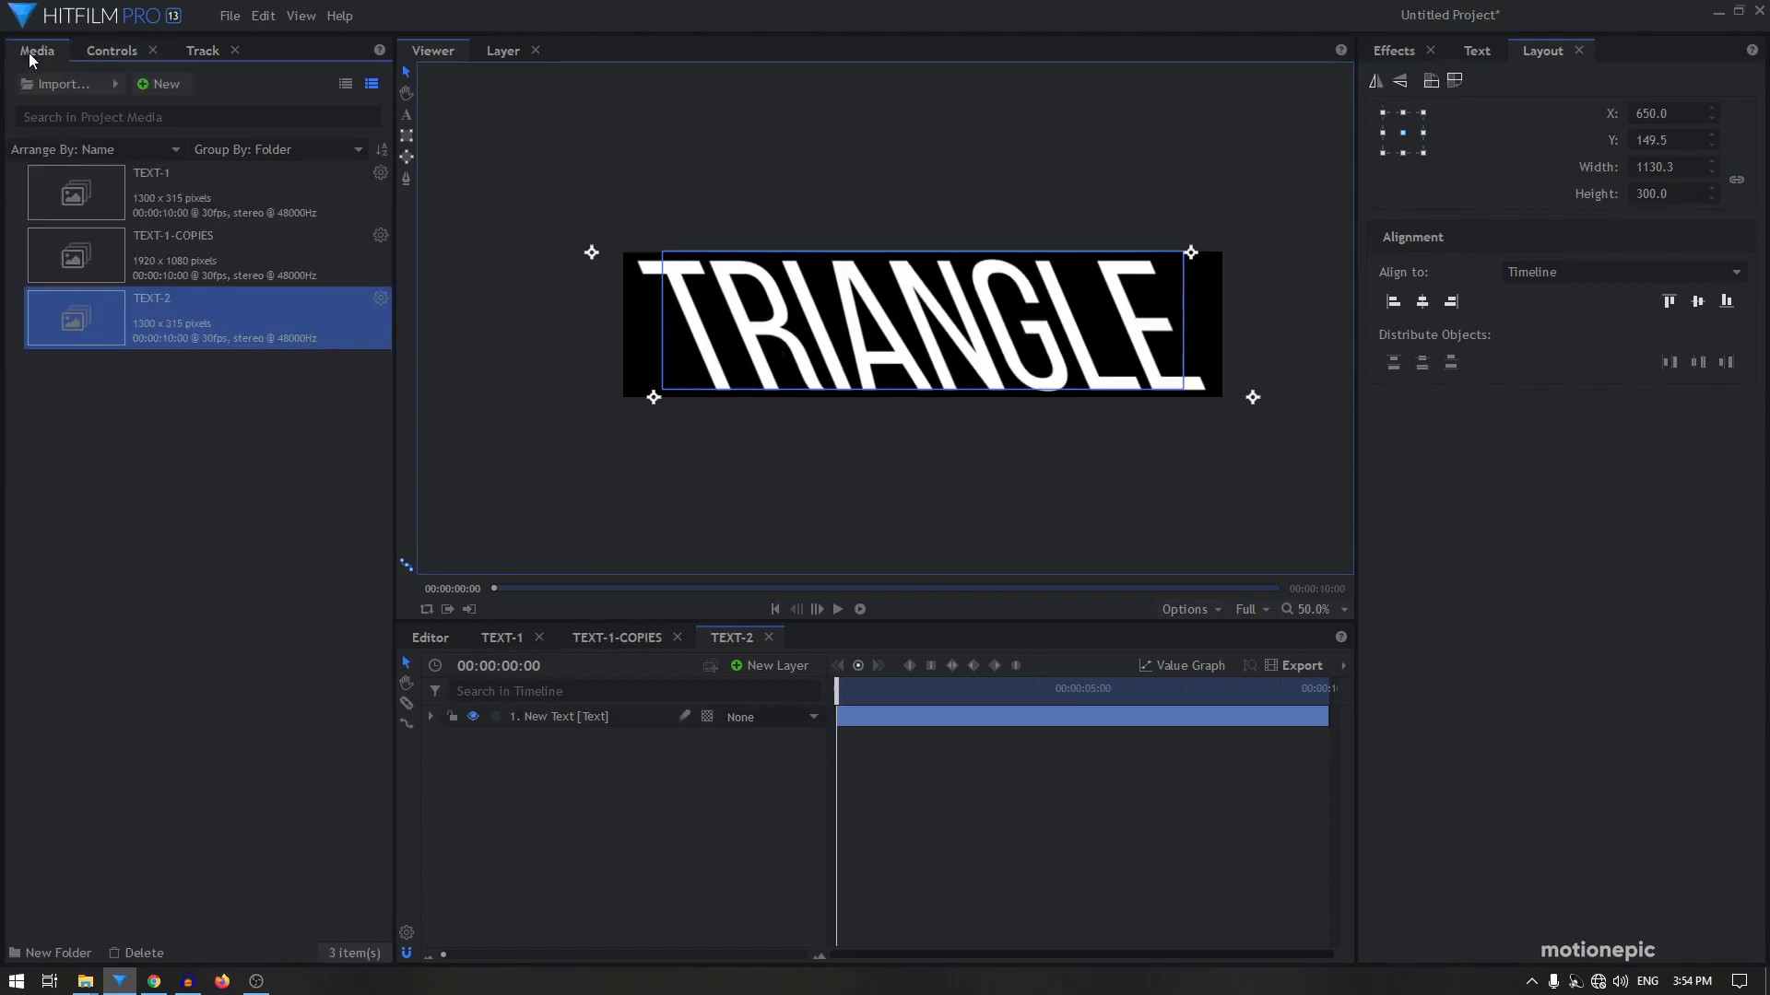
{"action": "left_click", "coordinate": [183, 268]}
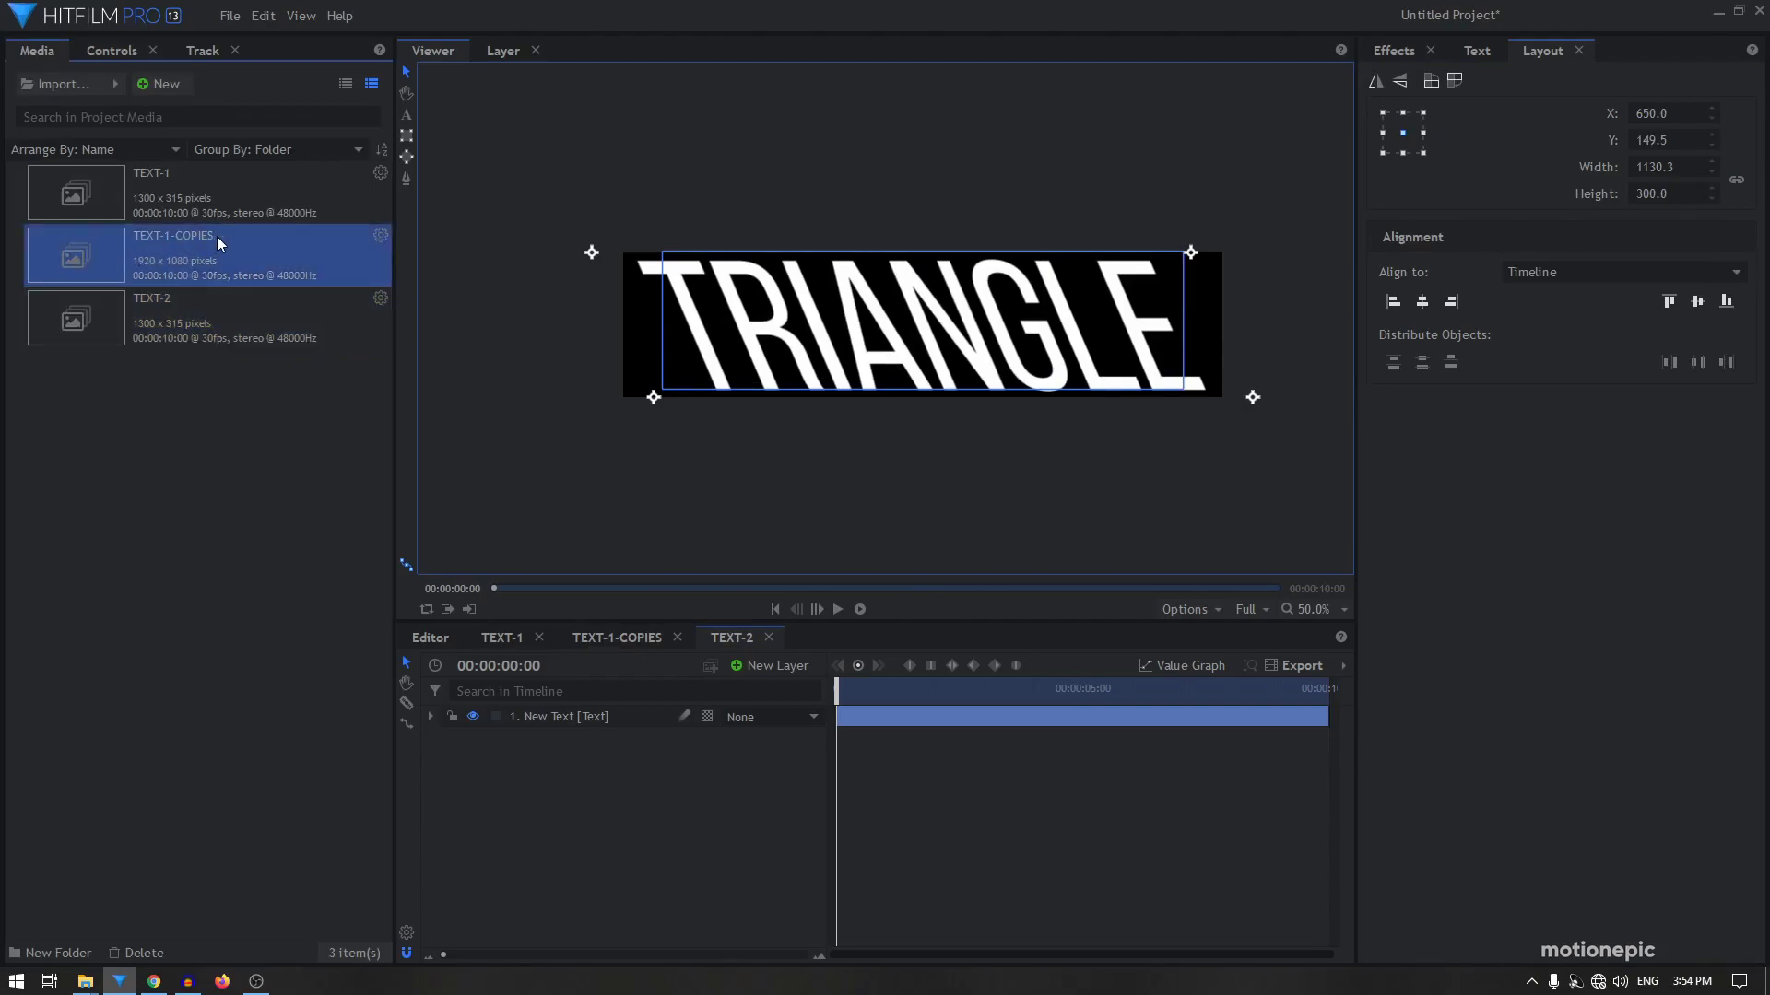
{"action": "key", "text": "ctrl+d"}
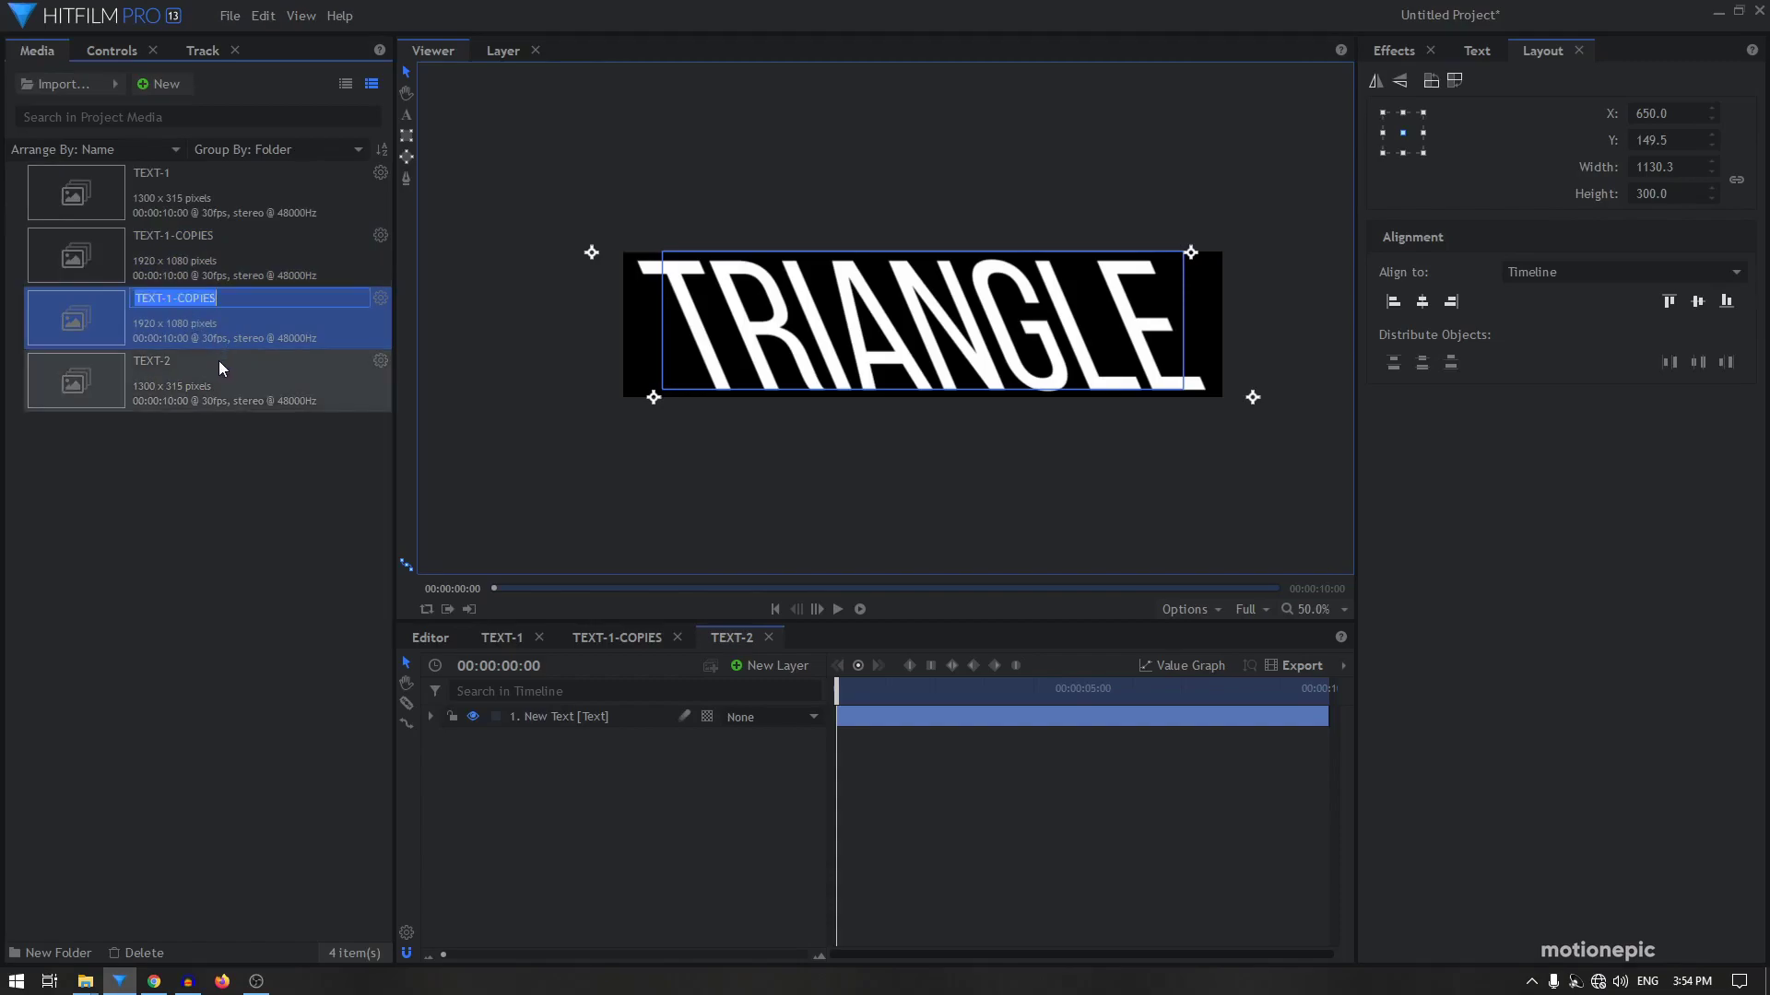
{"action": "left_click", "coordinate": [173, 298]}
{"action": "key", "text": "BackSpace"}
{"action": "type", "text": "2"}
{"action": "key", "text": "Return"}
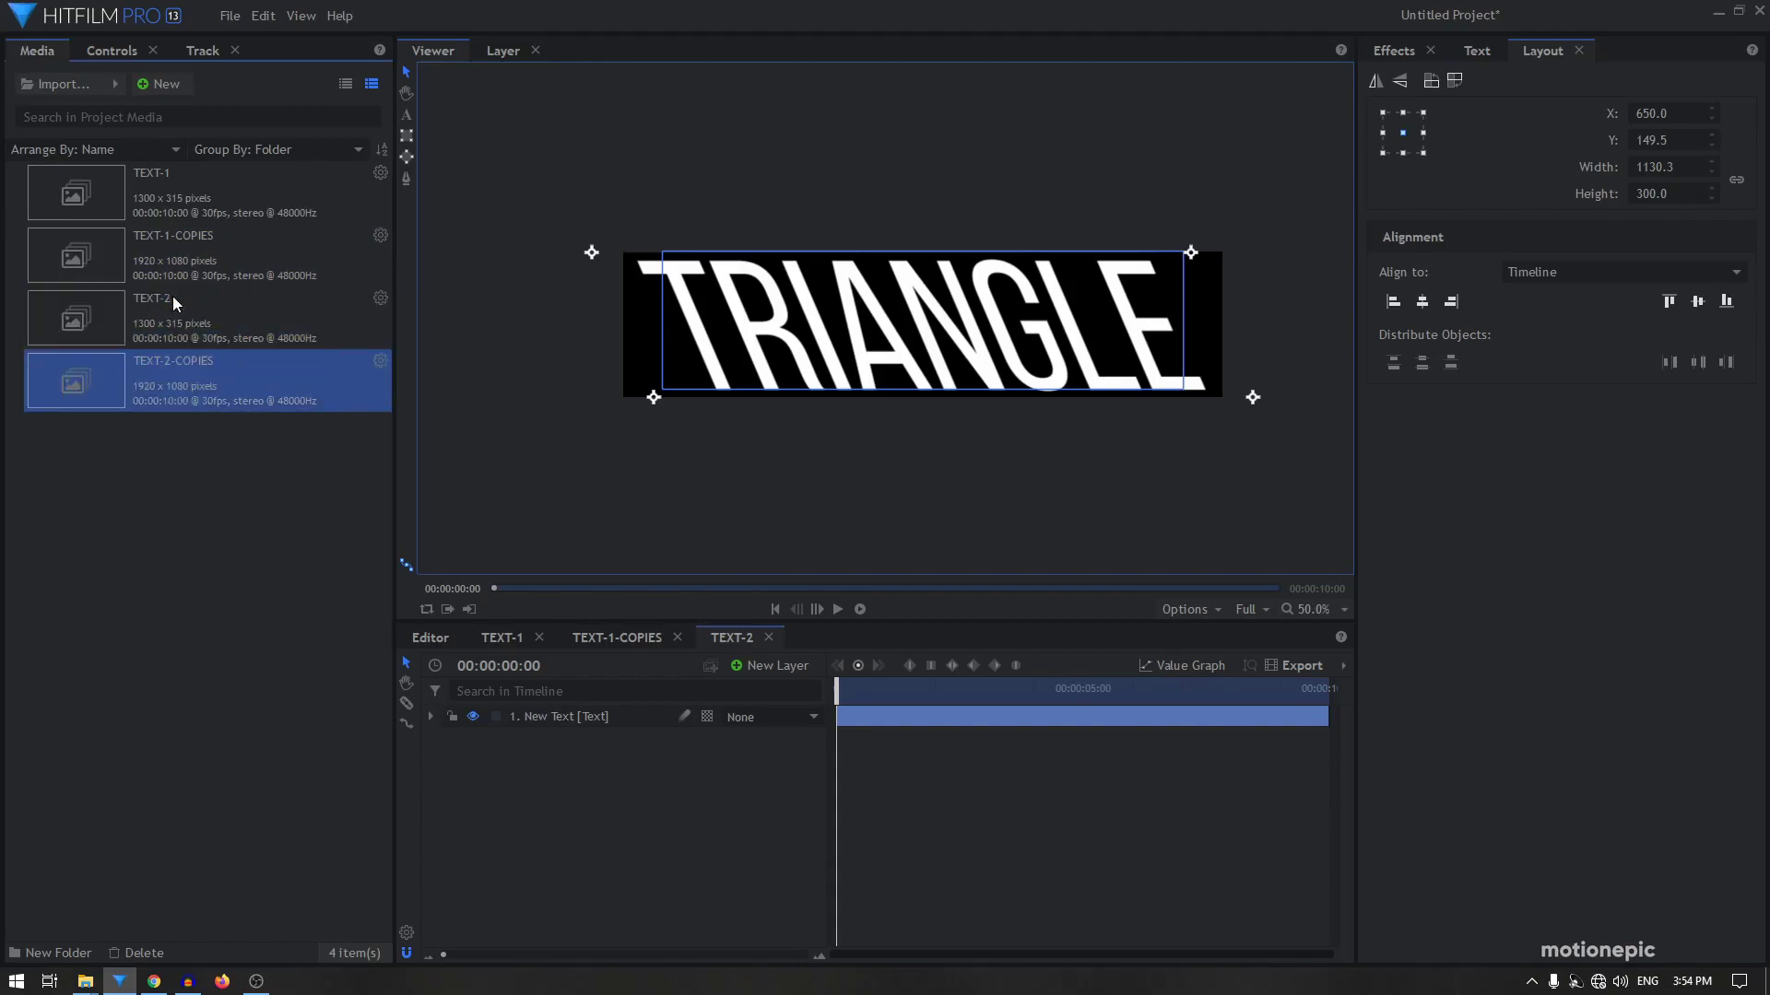
In the TEXT-2-COPIES composite shot, hide the TEXT-1 layer and add the TEXT-2 composite above it
{"action": "double_click", "coordinate": [145, 394]}
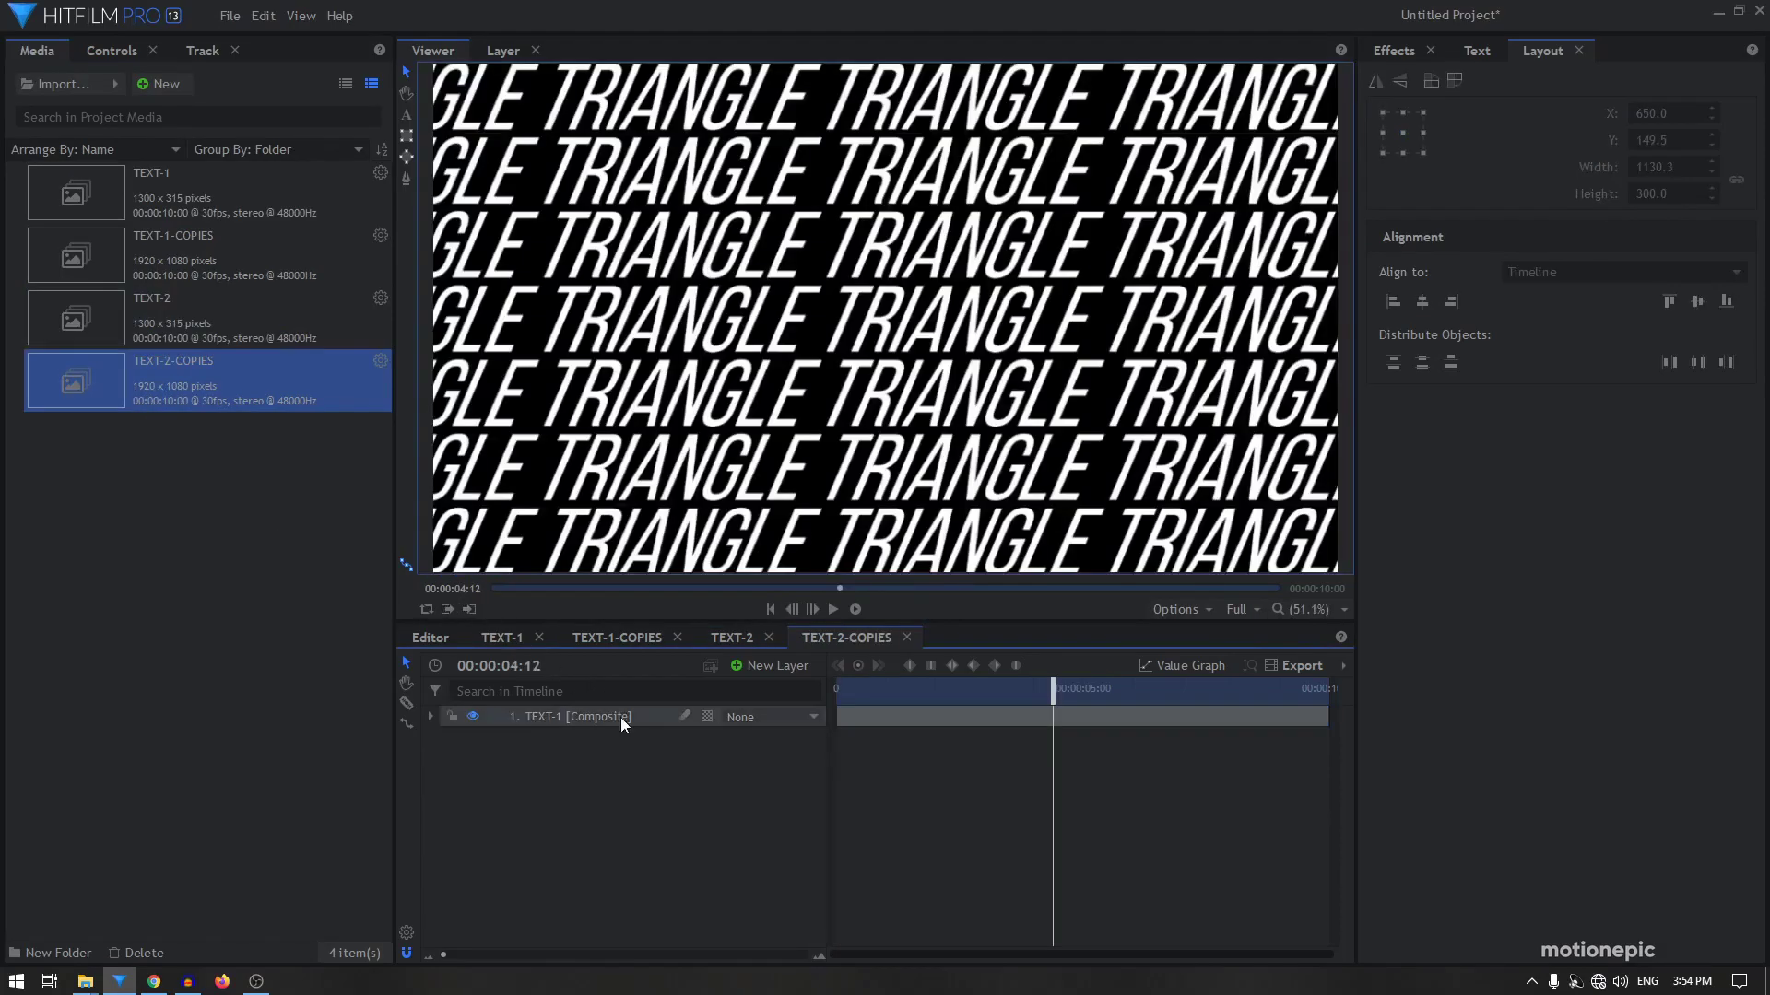
{"action": "left_click", "coordinate": [594, 721]}
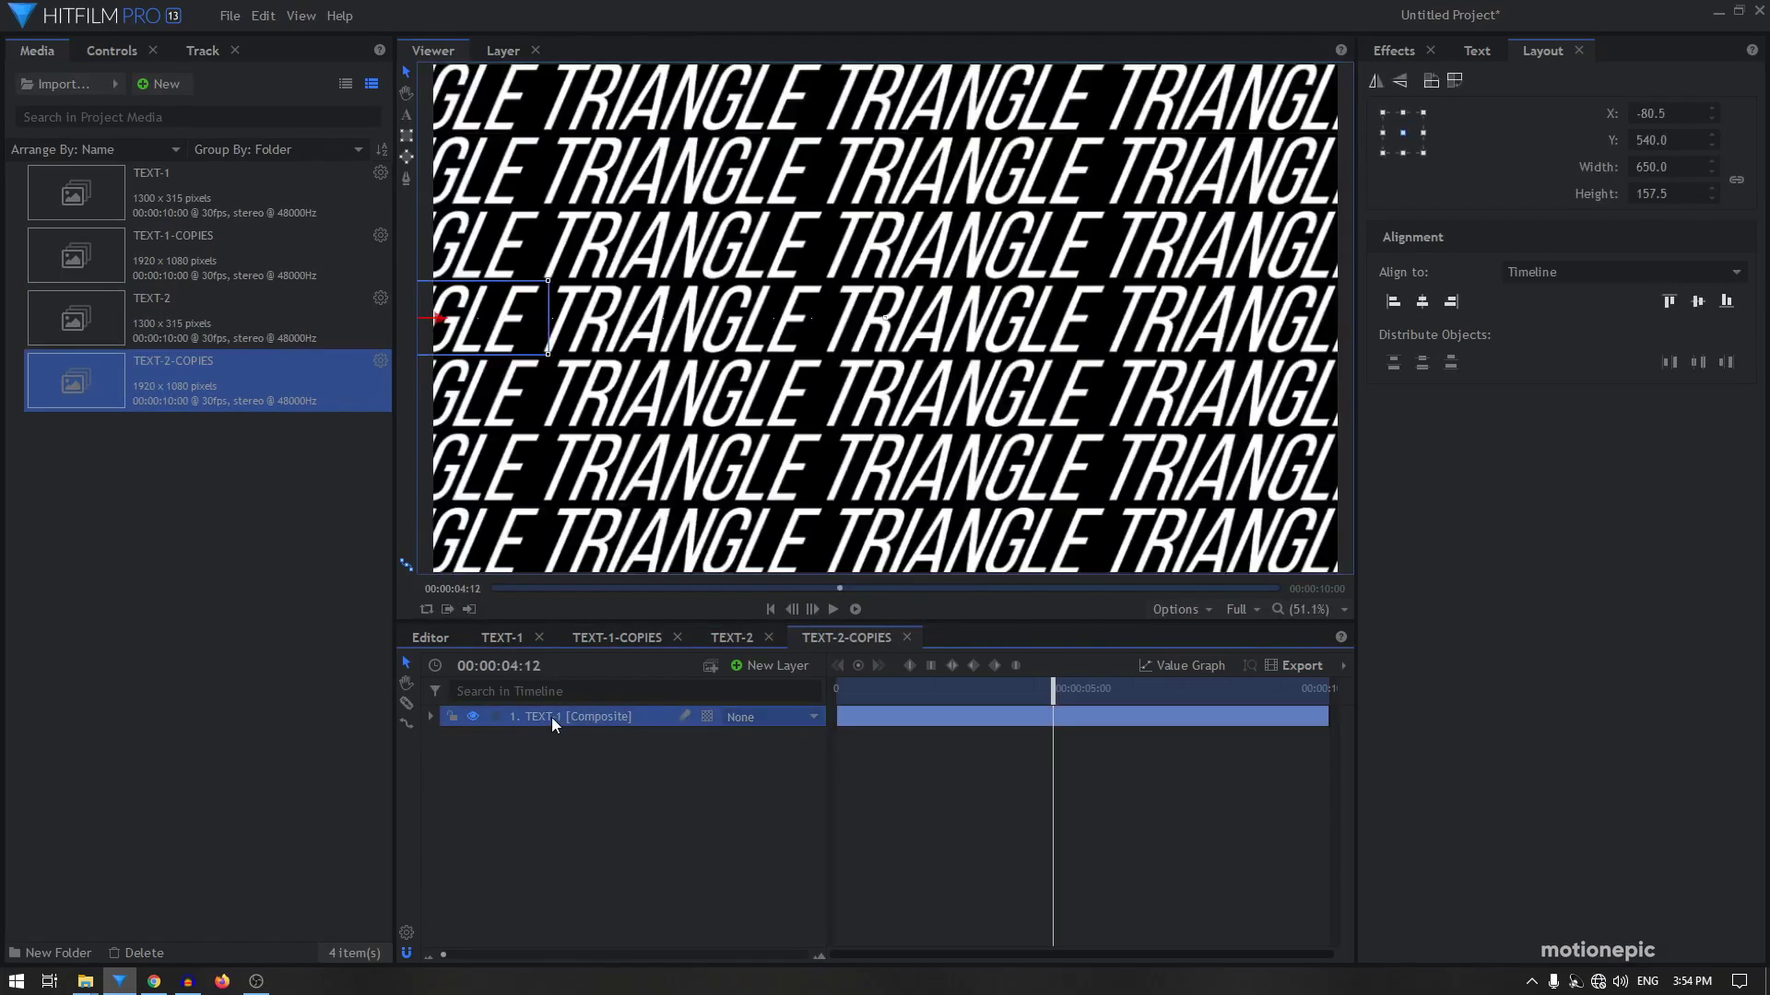
{"action": "left_click", "coordinate": [473, 718]}
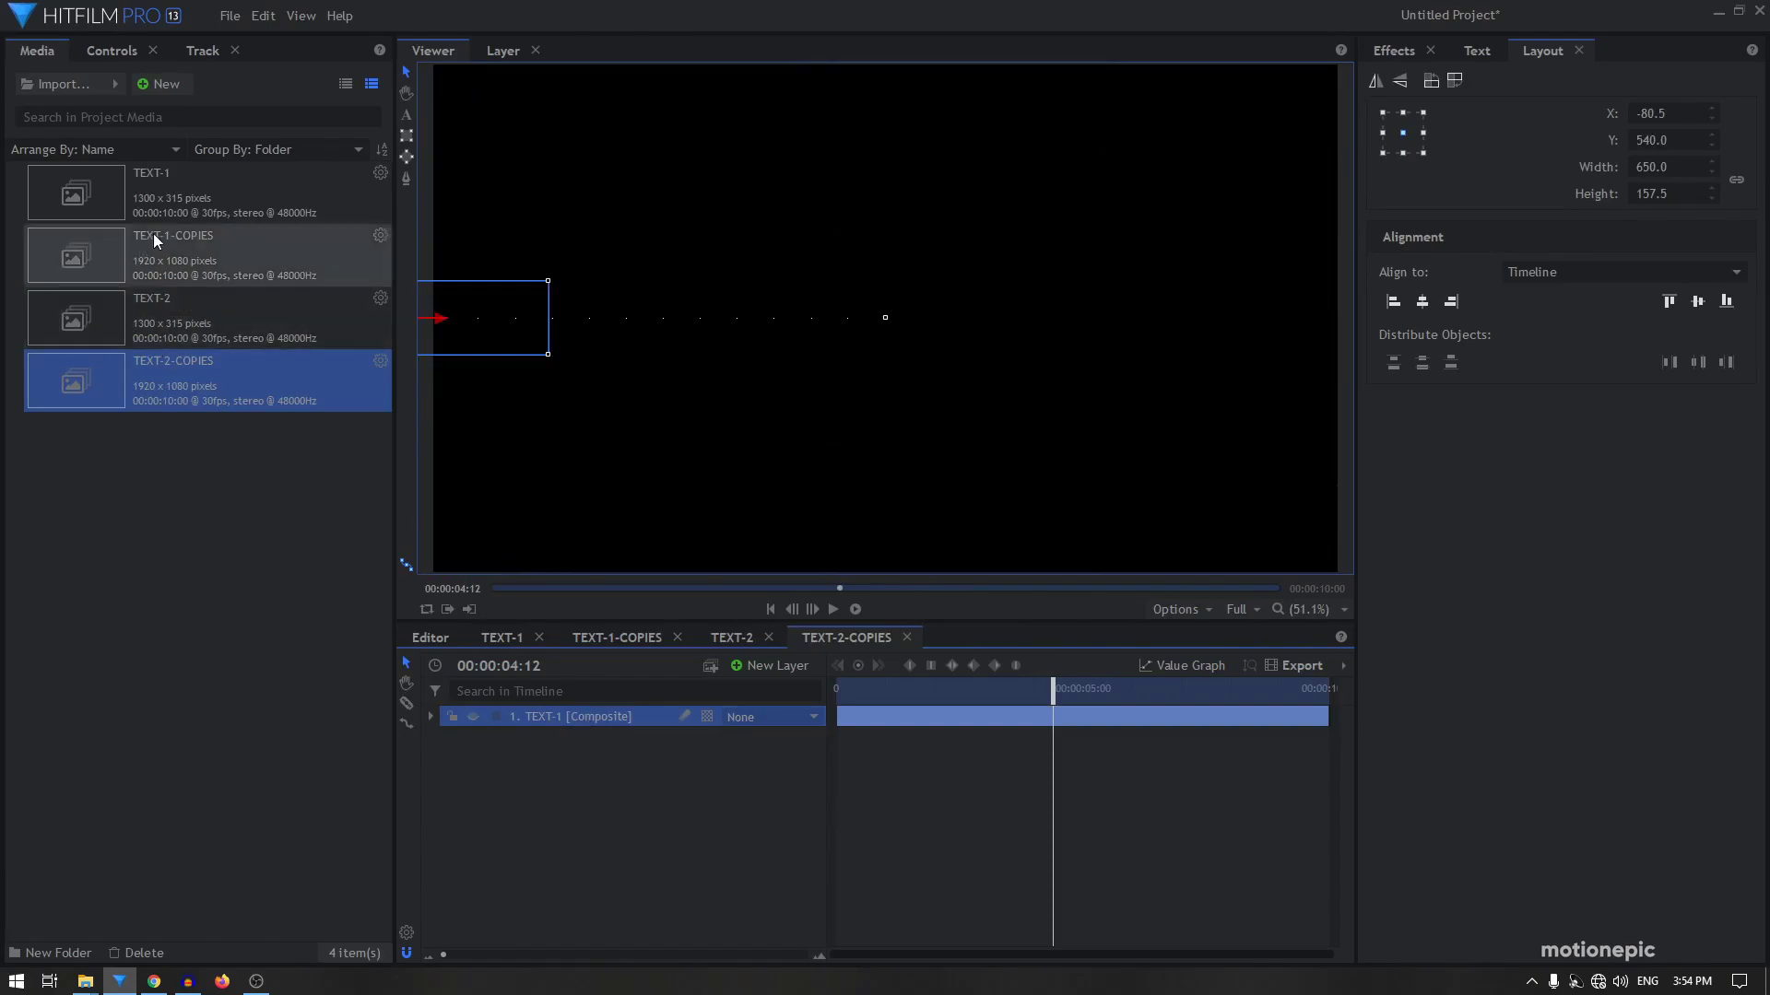
{"action": "left_click_drag", "start_coordinate": [151, 307], "coordinate": [538, 706]}
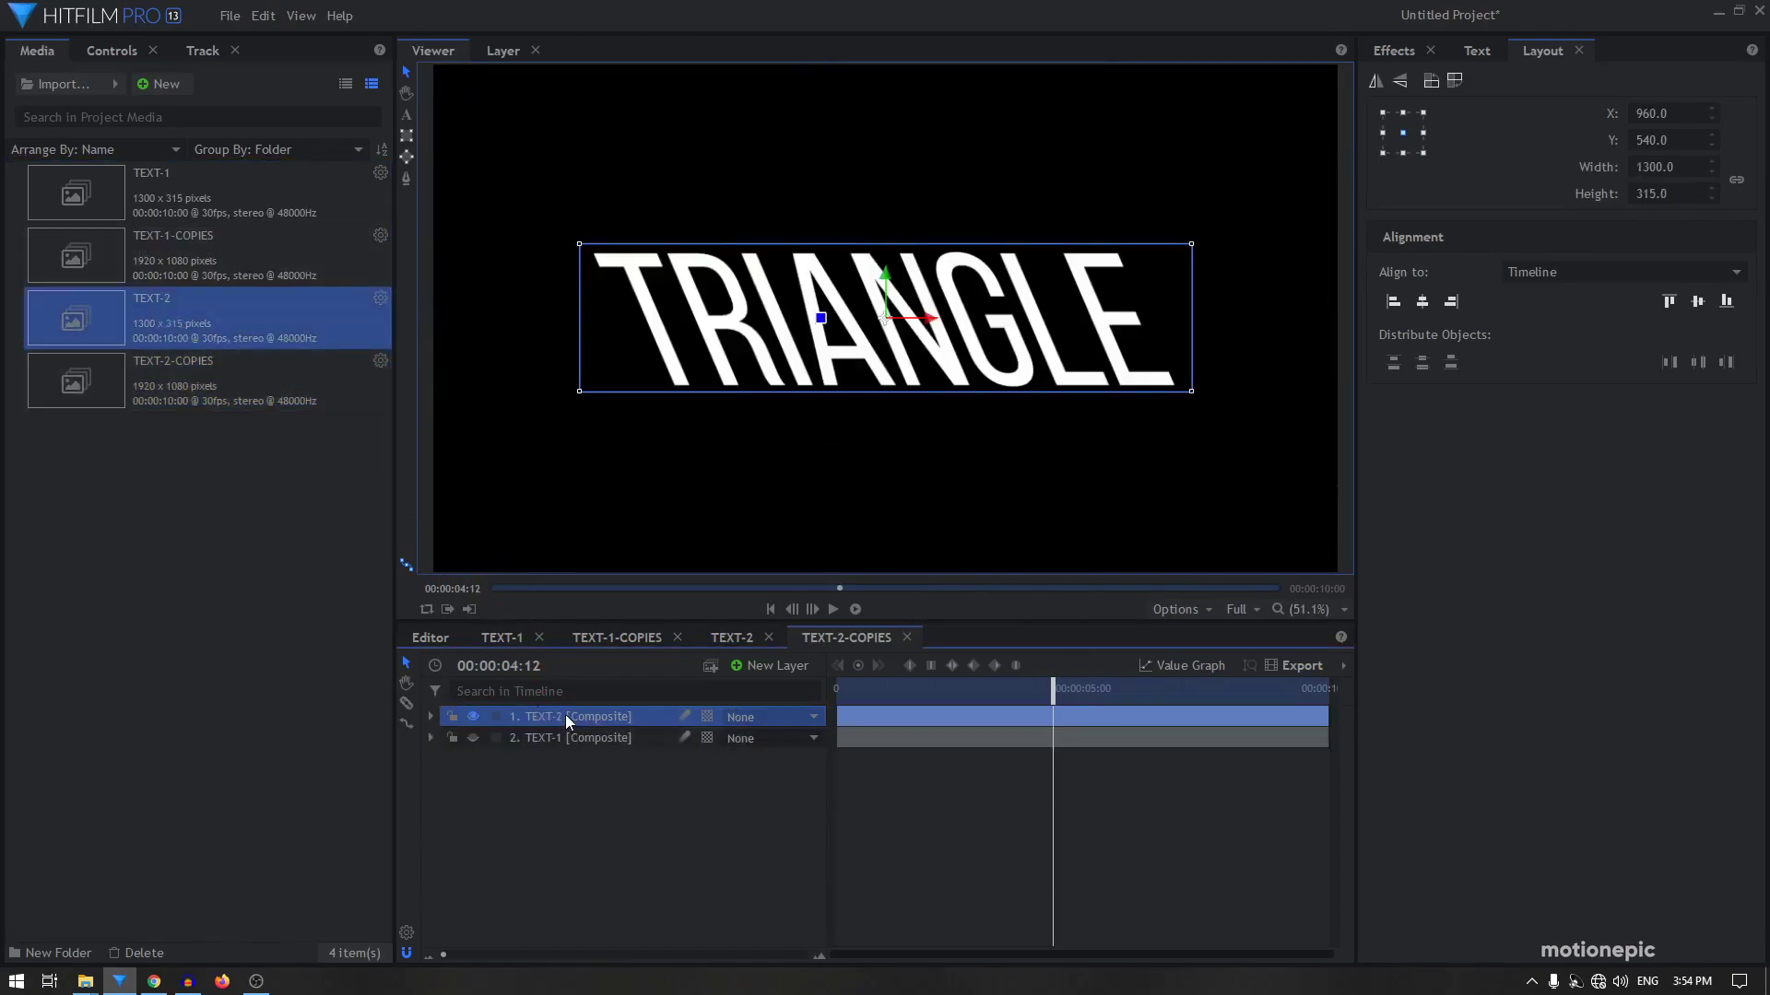
At the start of the timeline, copy both Clone effects from the TEXT-1 layer onto the TEXT-2 layer
{"action": "left_click_drag", "start_coordinate": [863, 700], "coordinate": [834, 693]}
{"action": "left_click", "coordinate": [432, 738]}
{"action": "left_click", "coordinate": [448, 780]}
{"action": "left_click", "coordinate": [561, 738]}
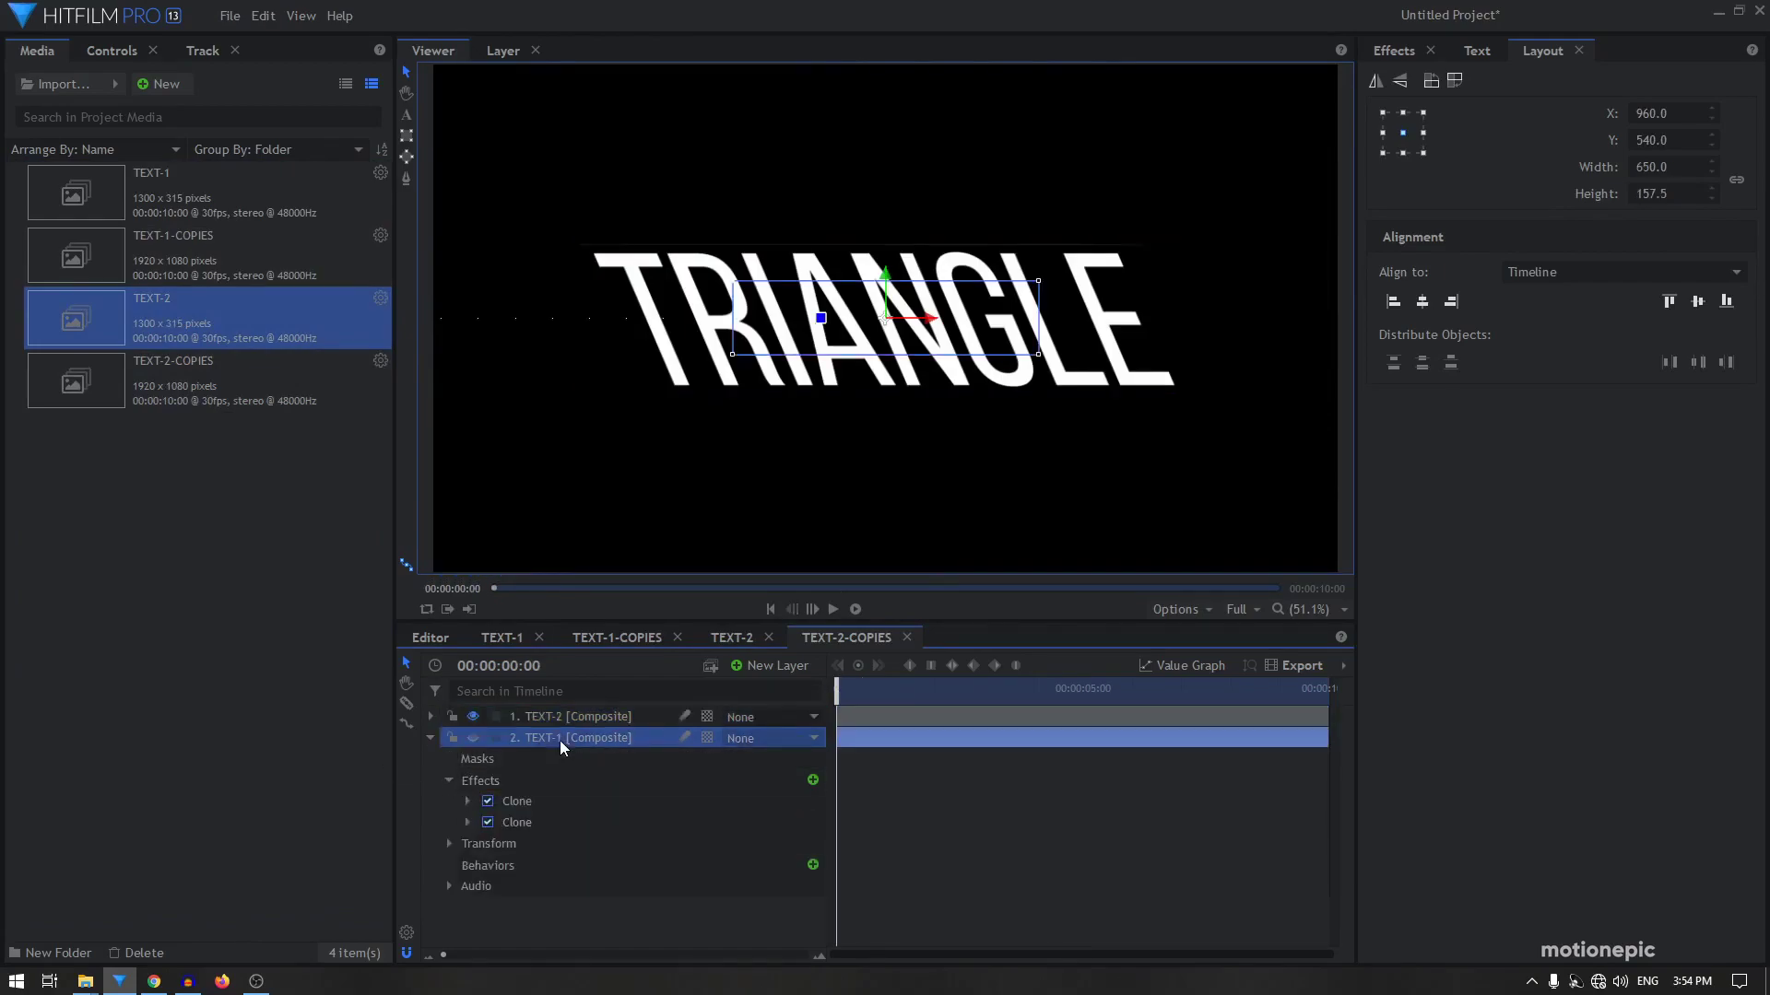
{"action": "left_click", "coordinate": [533, 801]}
{"action": "left_click", "coordinate": [535, 822], "text": "shift"}
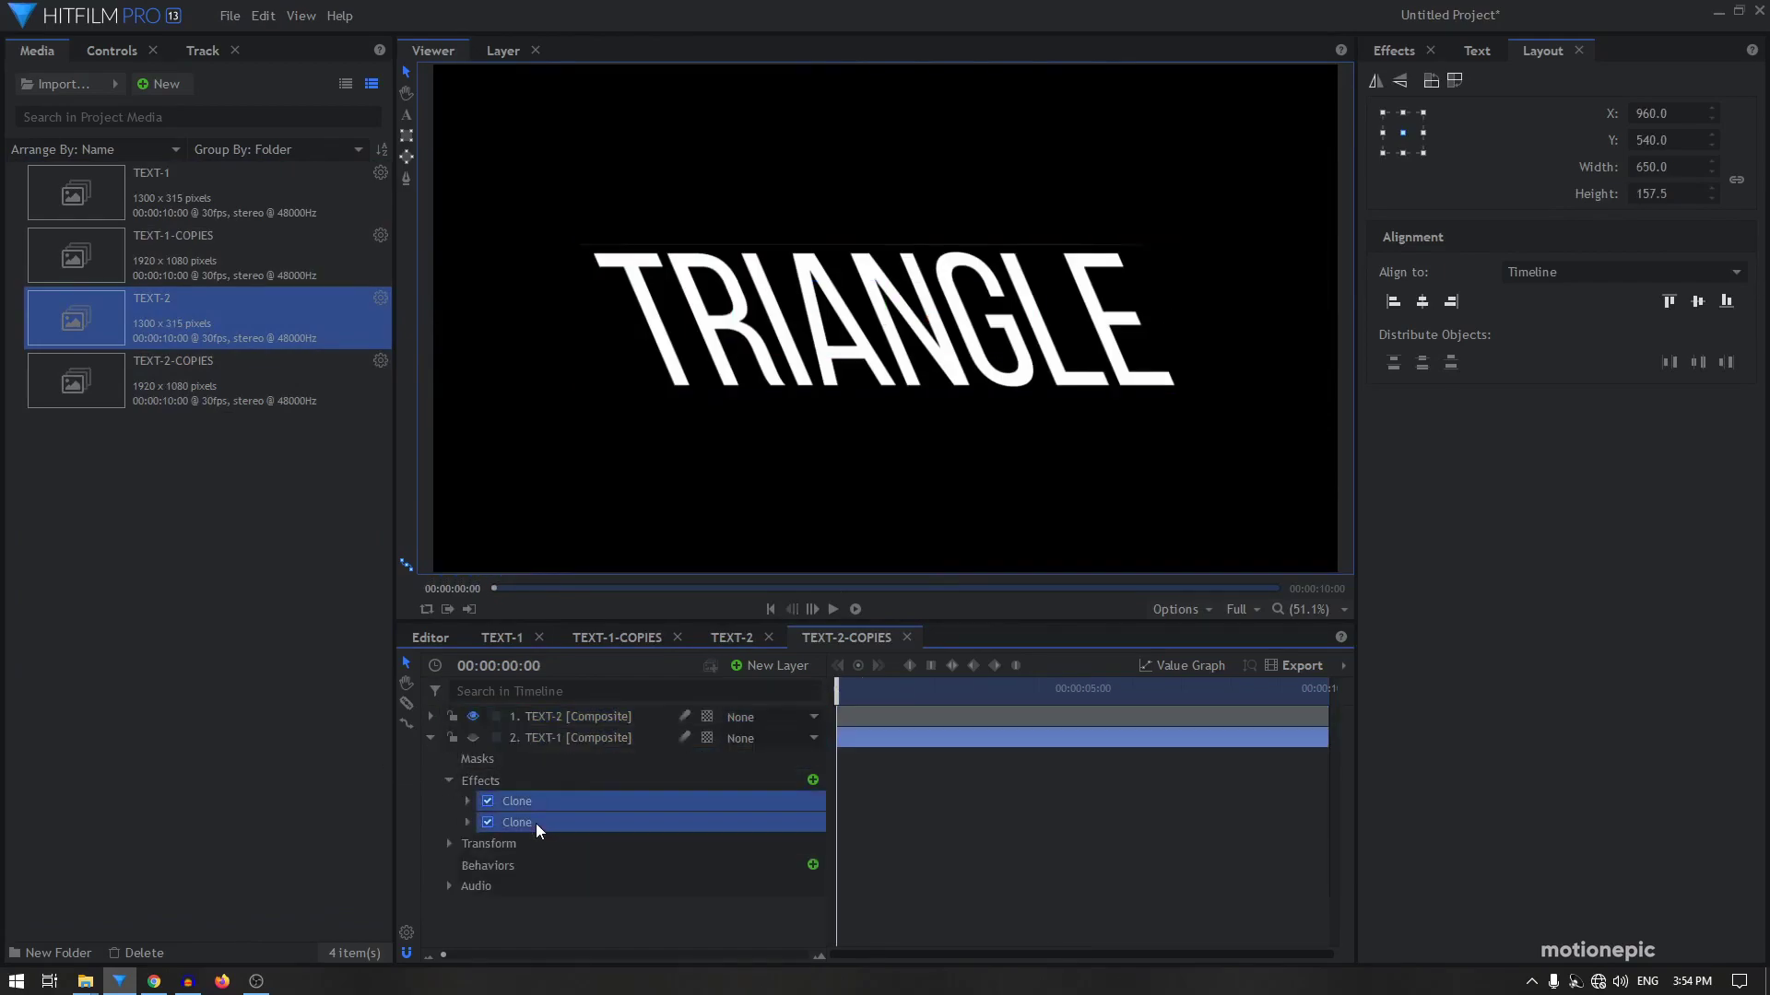
{"action": "left_click", "coordinate": [542, 713]}
{"action": "key", "text": "ctrl+v"}
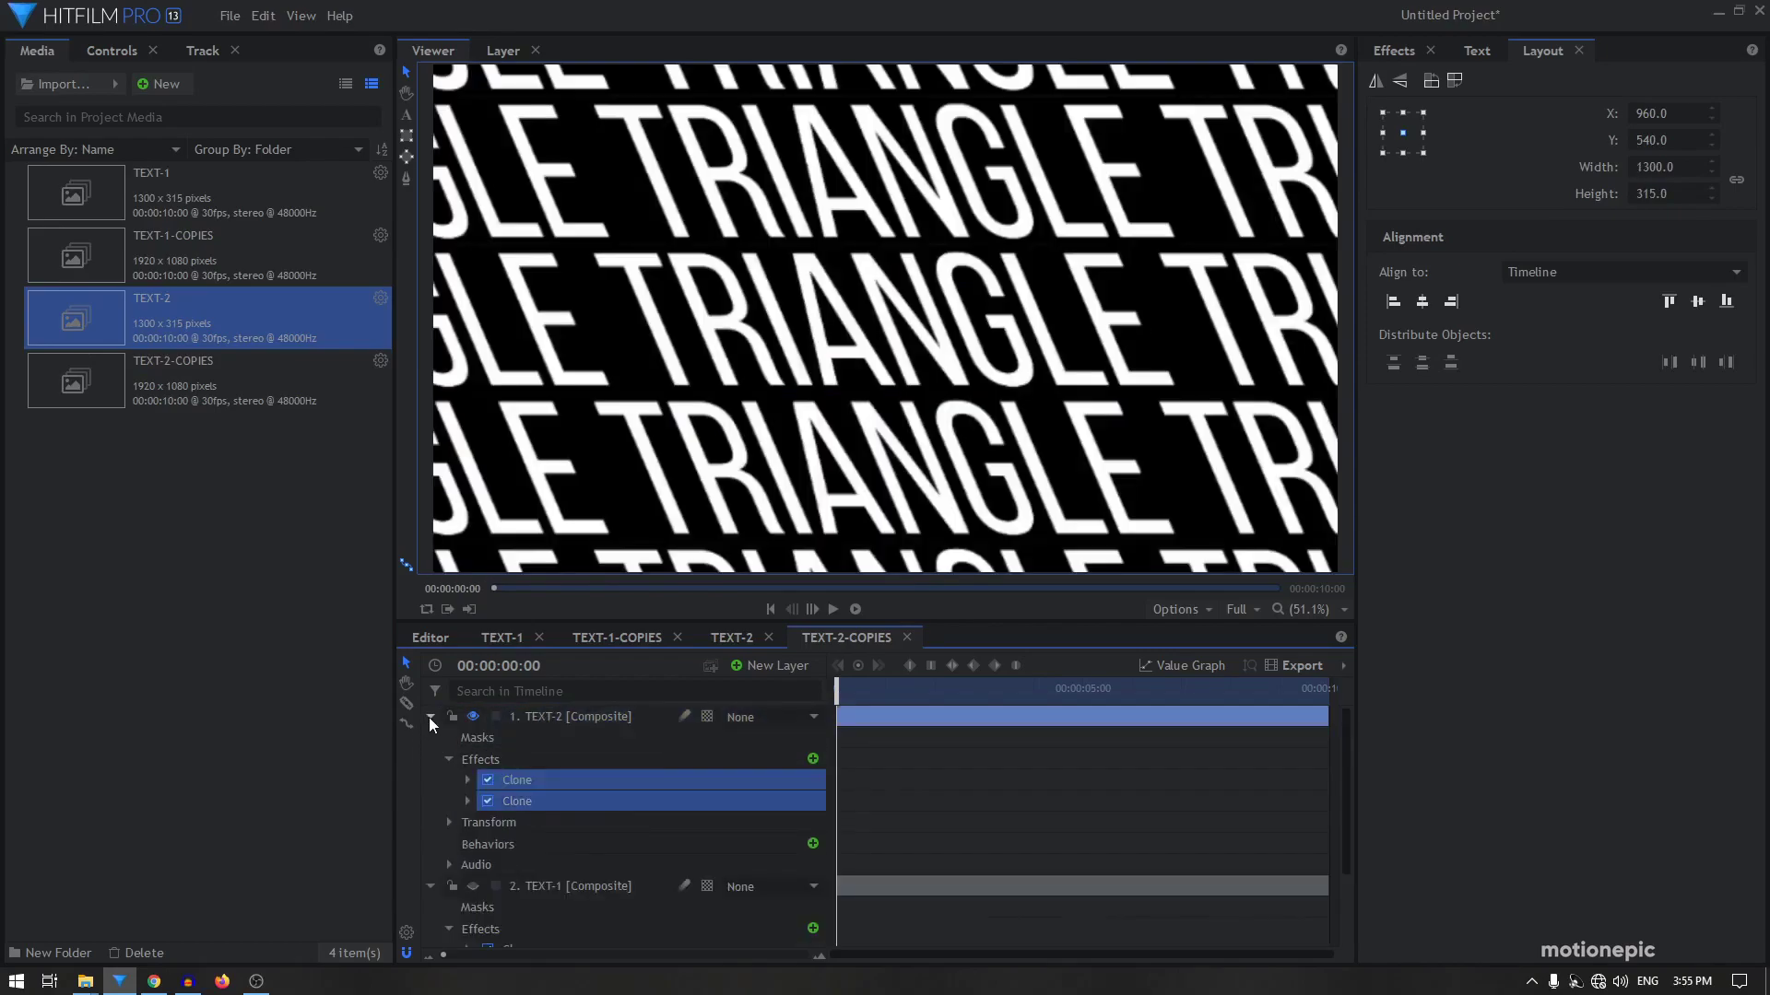
Copy the Position keyframes and Scale of the hidden TEXT-1 layer
{"action": "left_click", "coordinate": [428, 717]}
{"action": "left_click", "coordinate": [449, 779]}
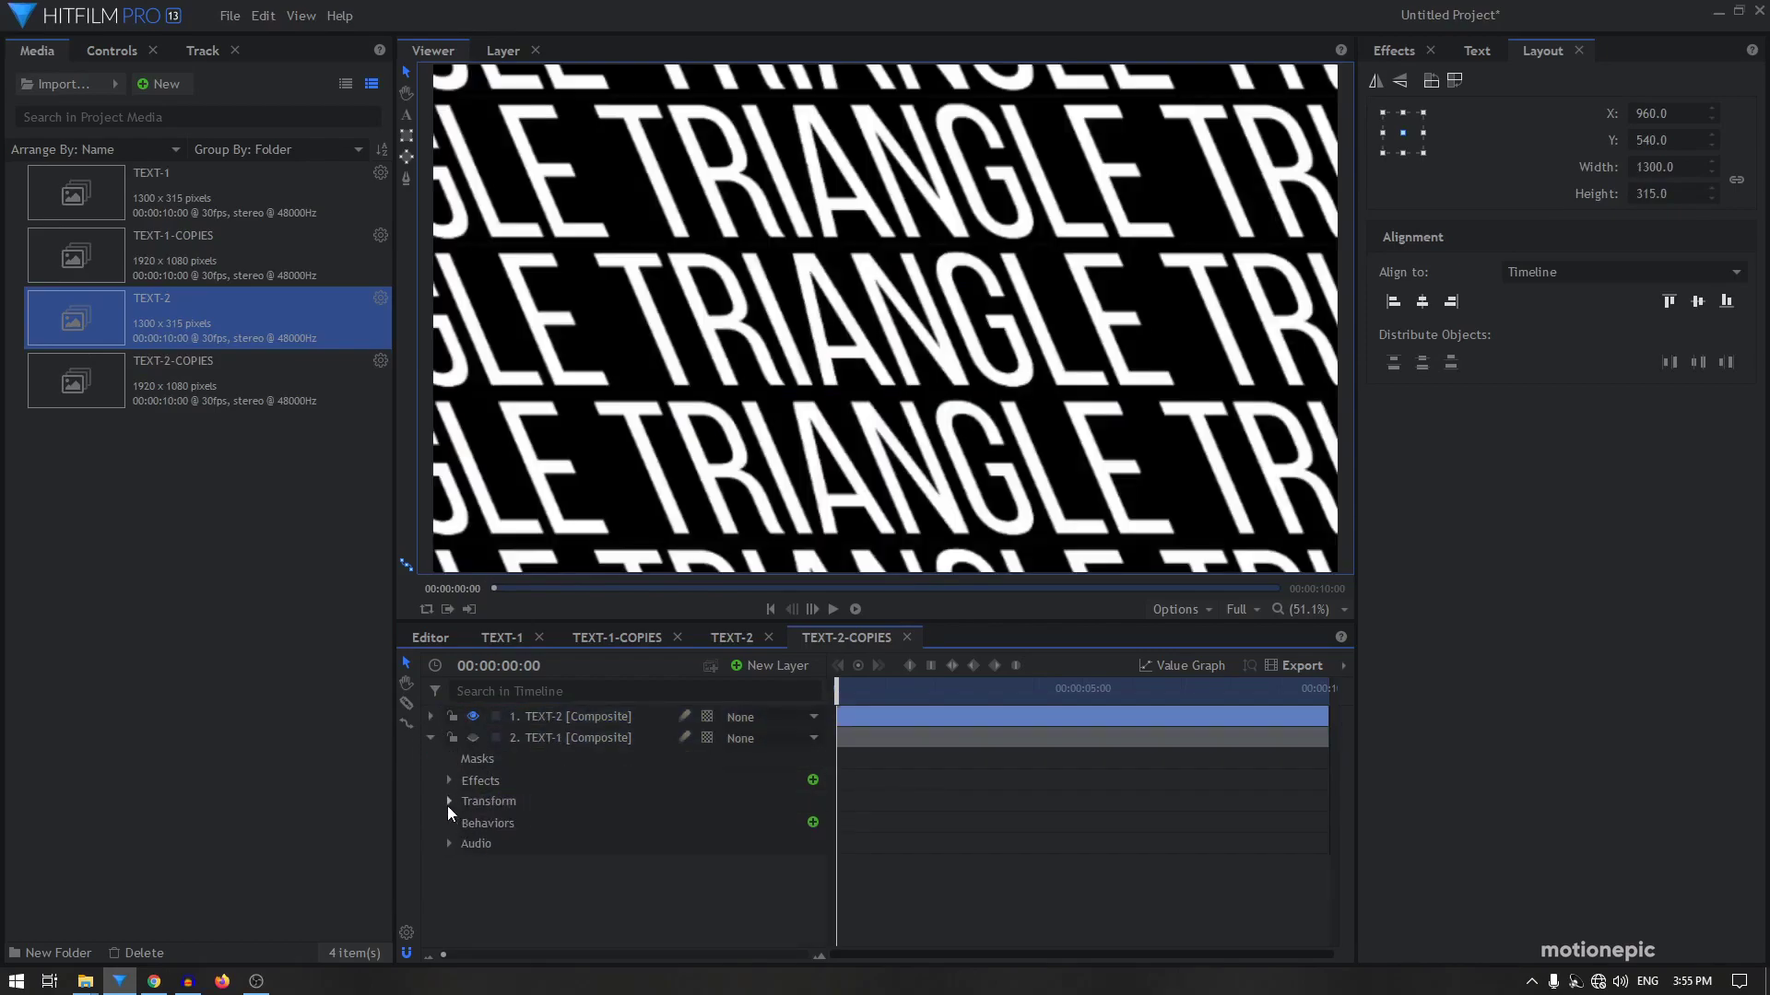
{"action": "left_click", "coordinate": [449, 802]}
{"action": "left_click", "coordinate": [536, 867]}
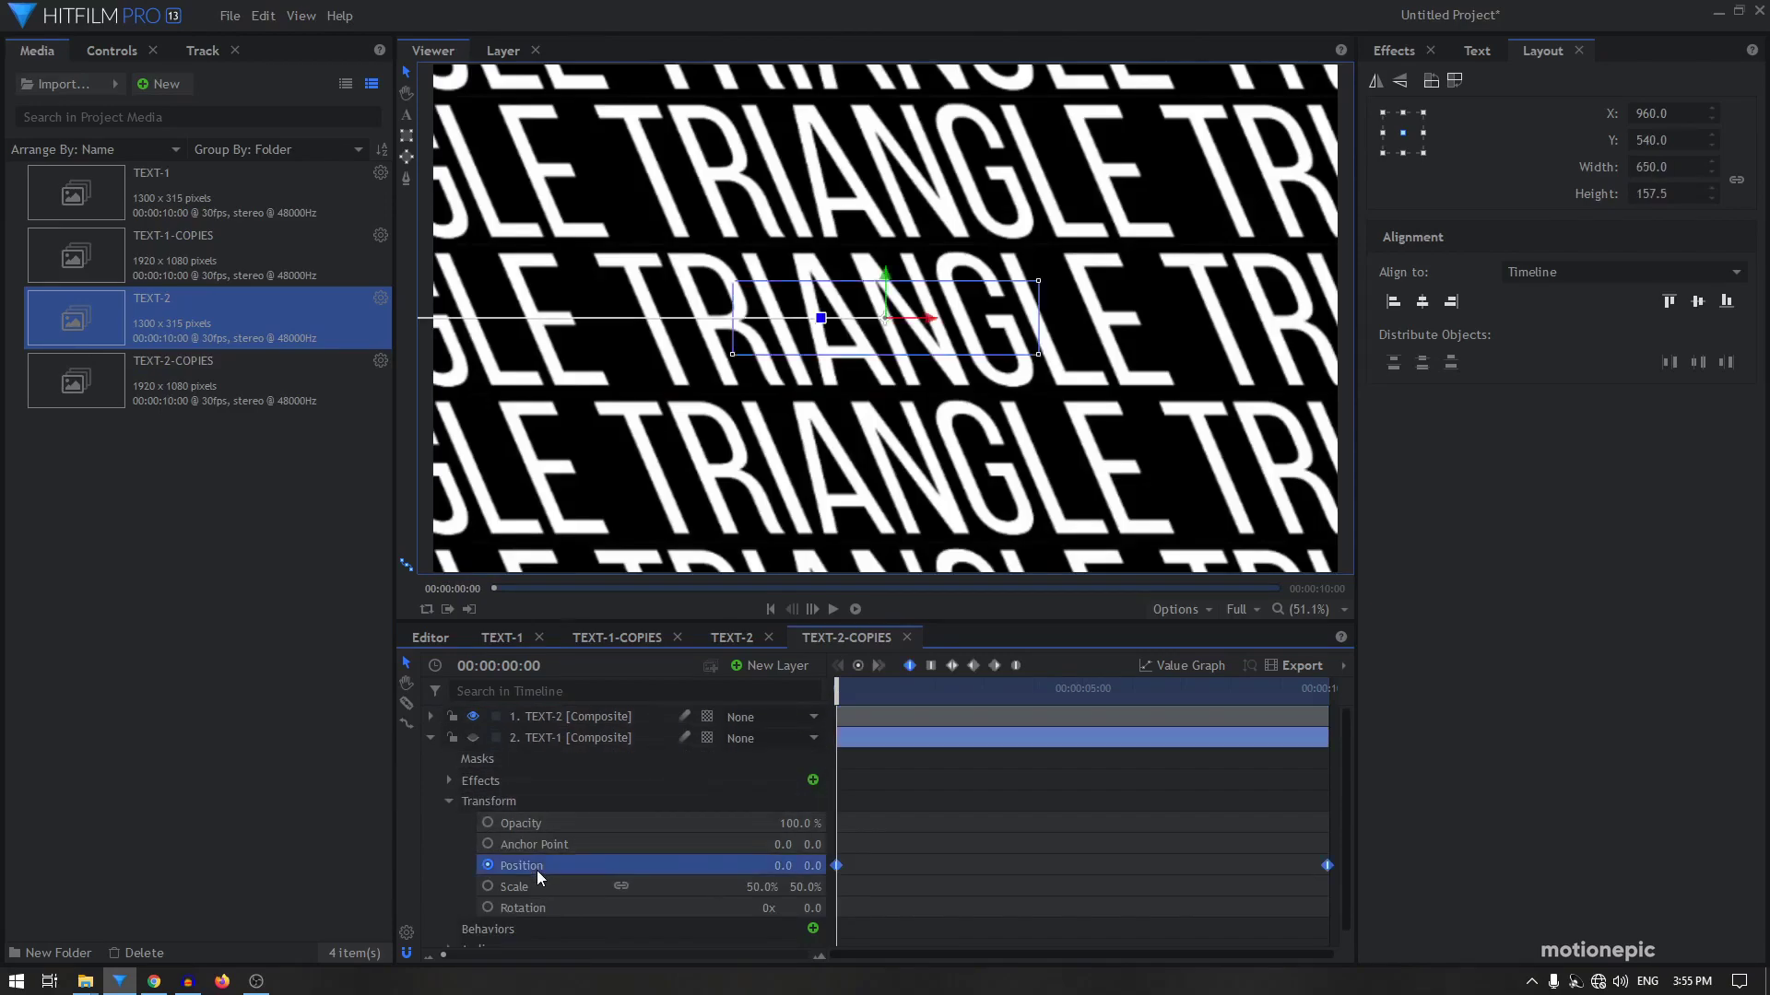
{"action": "left_click", "coordinate": [540, 887], "text": "ctrl"}
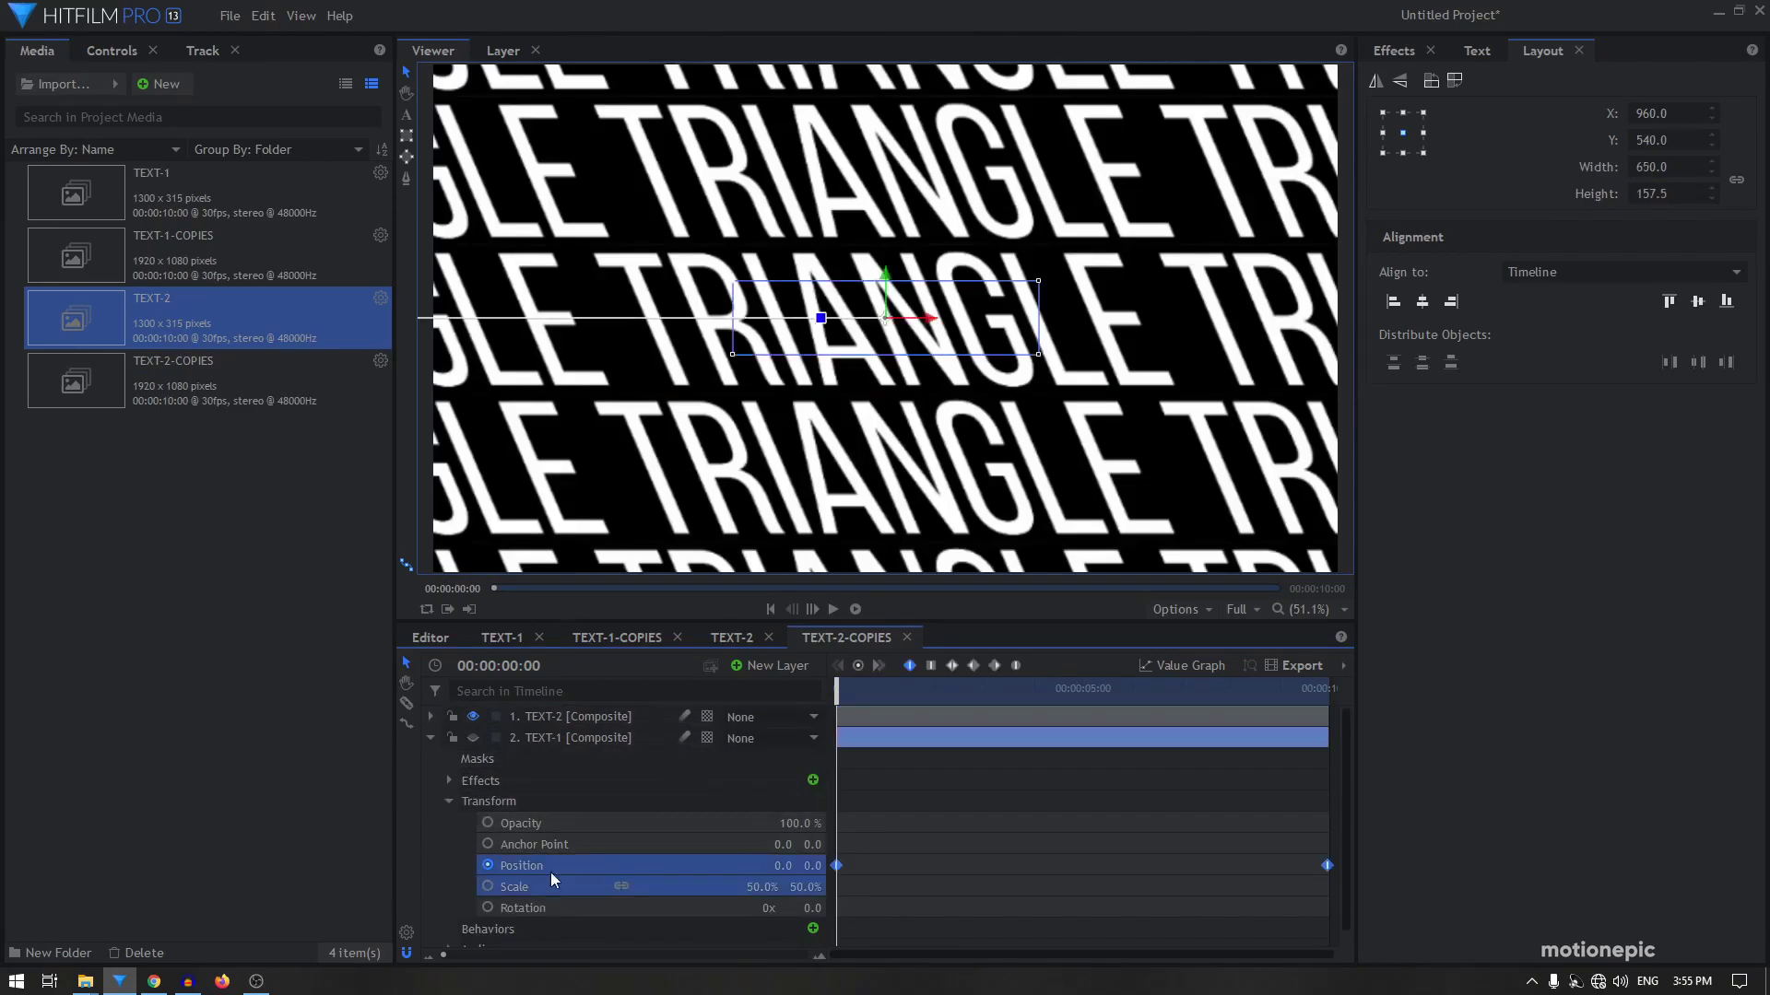
{"action": "left_click", "coordinate": [539, 718]}
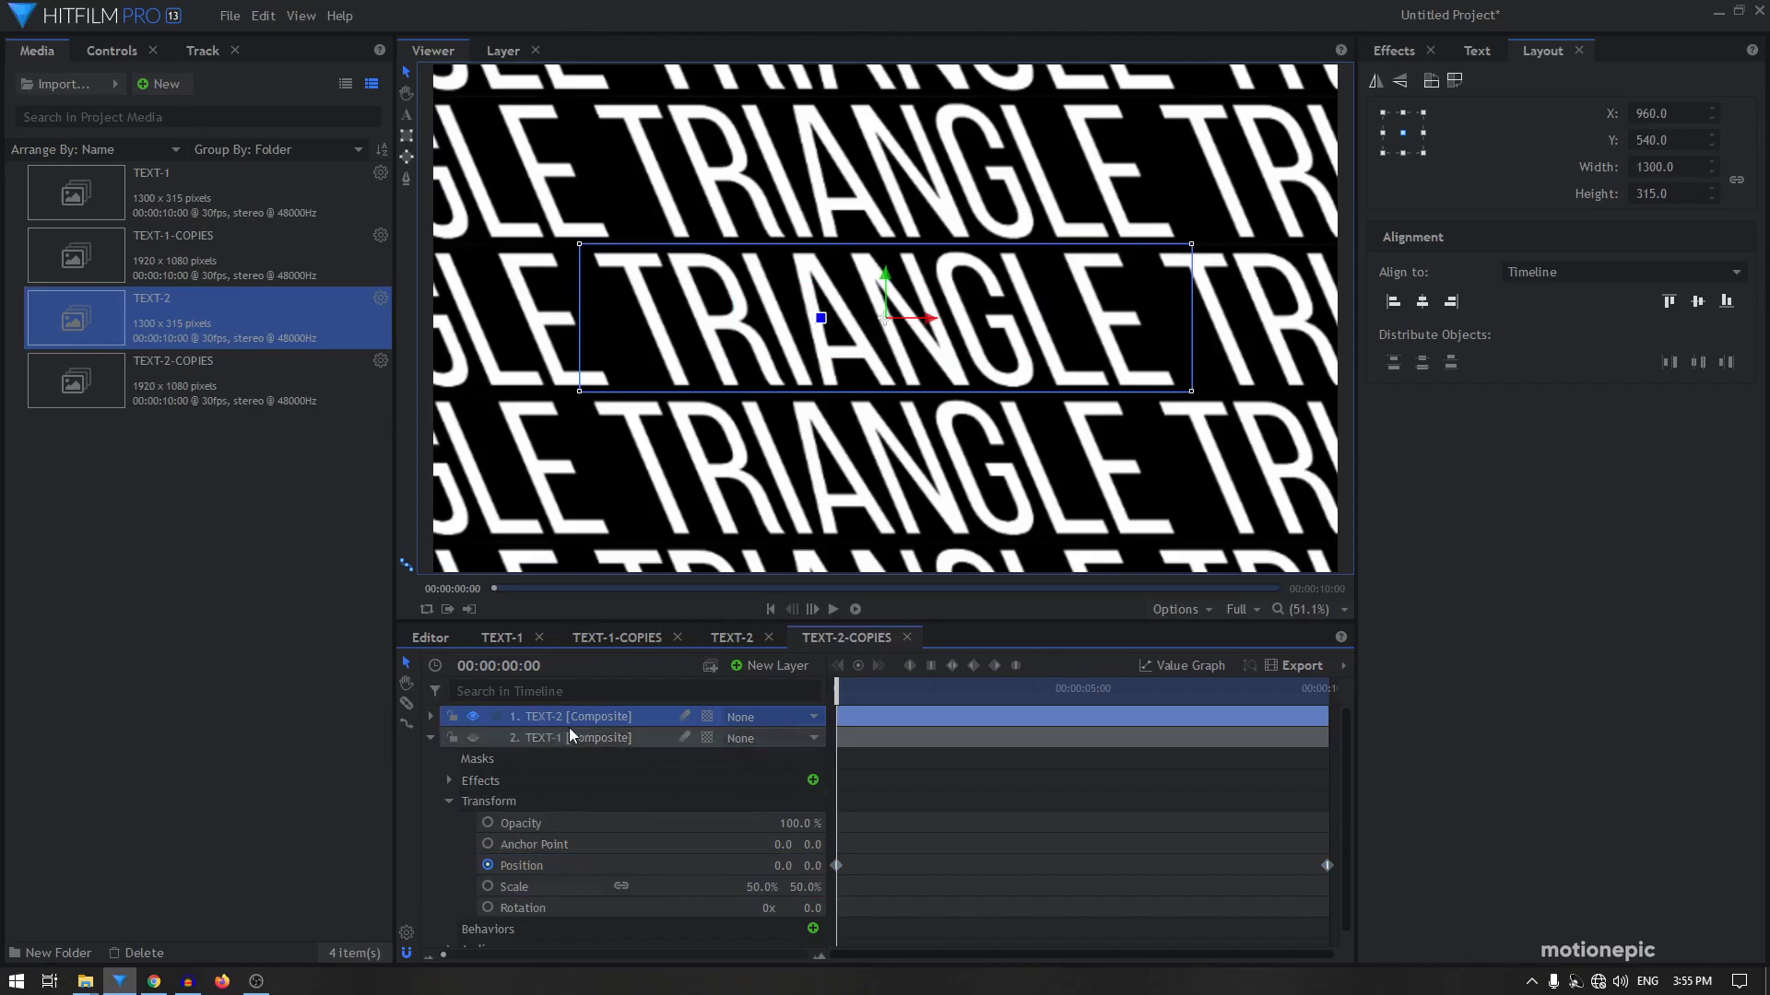
{"action": "left_click", "coordinate": [516, 867]}
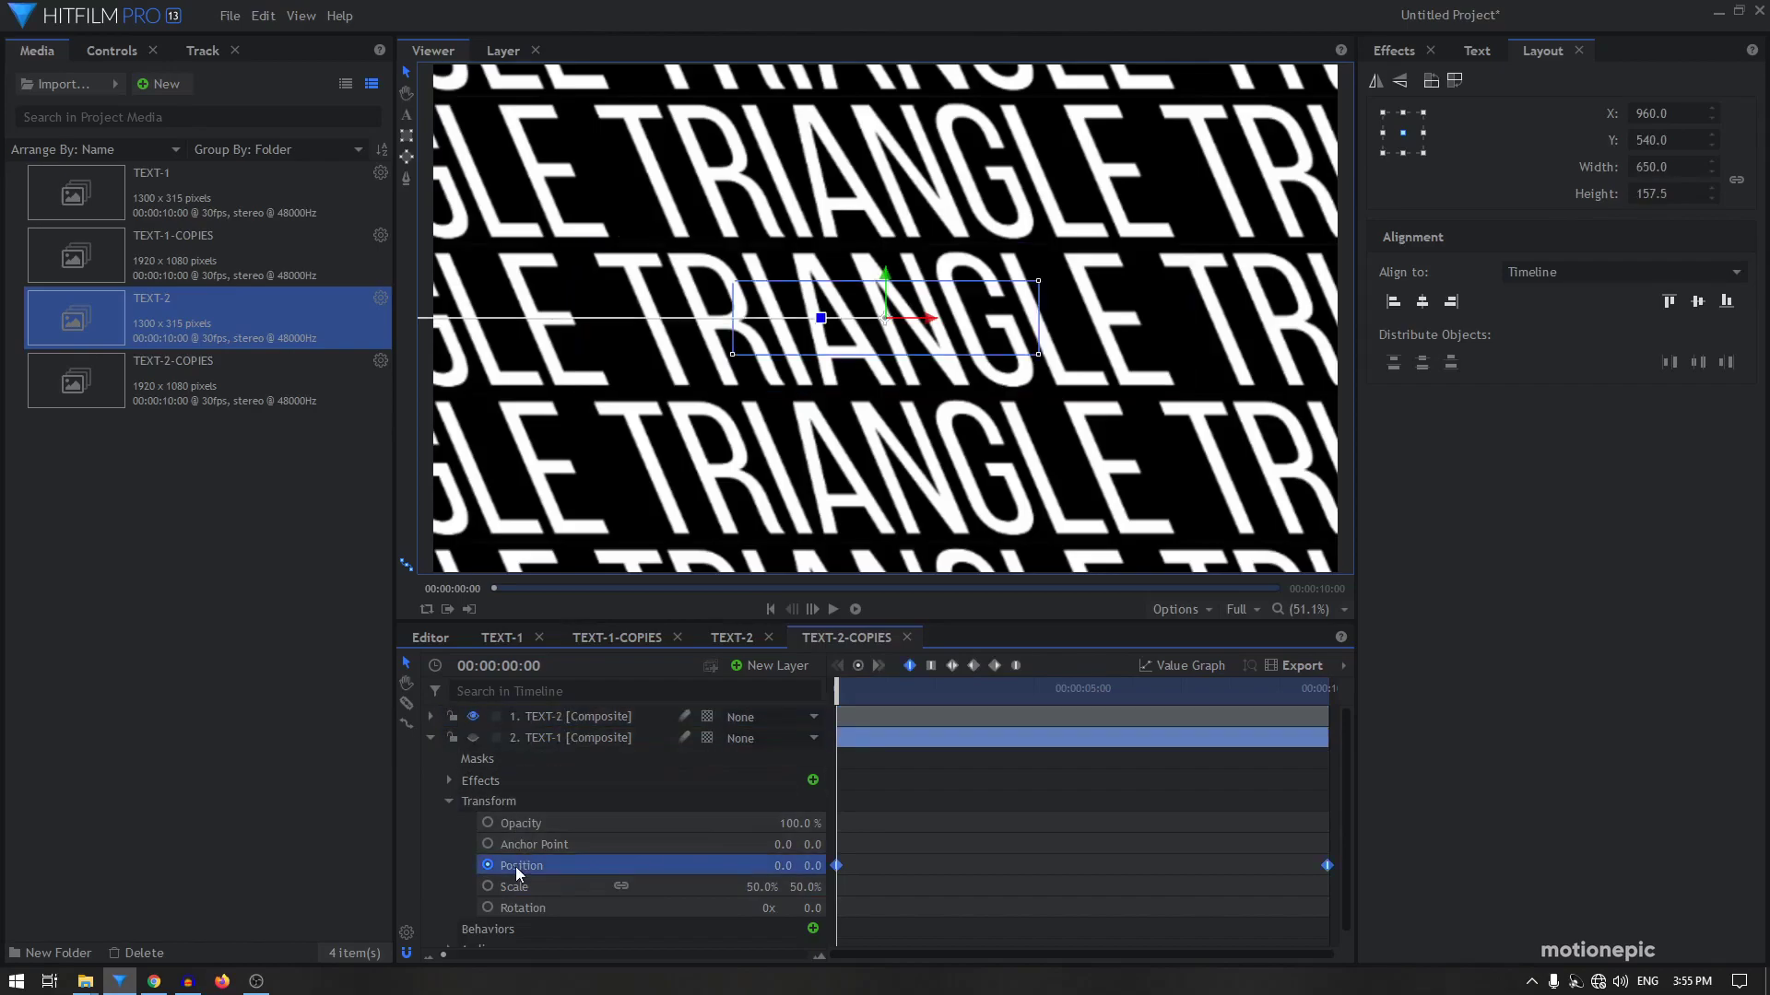
{"action": "left_click", "coordinate": [528, 886], "text": "ctrl"}
Paste the copied Position and Scale onto the TEXT-2 layer's transform and check the pattern at the end of the timeline
{"action": "left_click", "coordinate": [431, 738]}
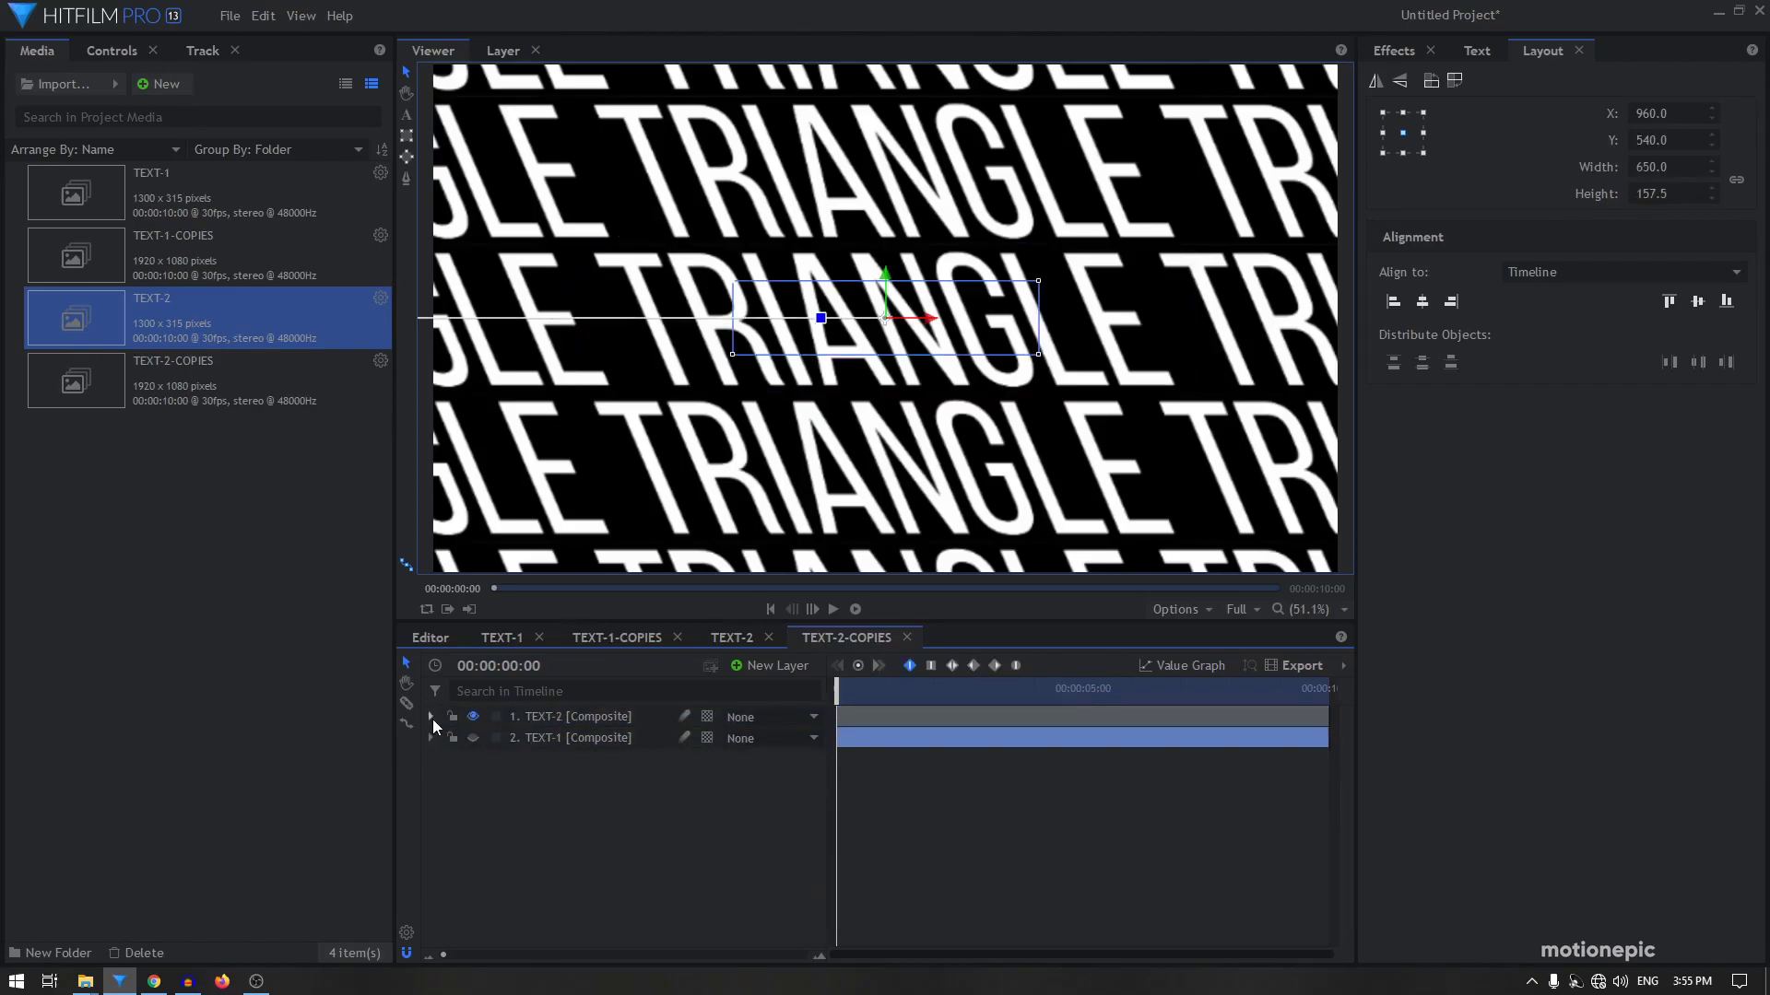
{"action": "left_click", "coordinate": [431, 718]}
{"action": "left_click", "coordinate": [449, 822]}
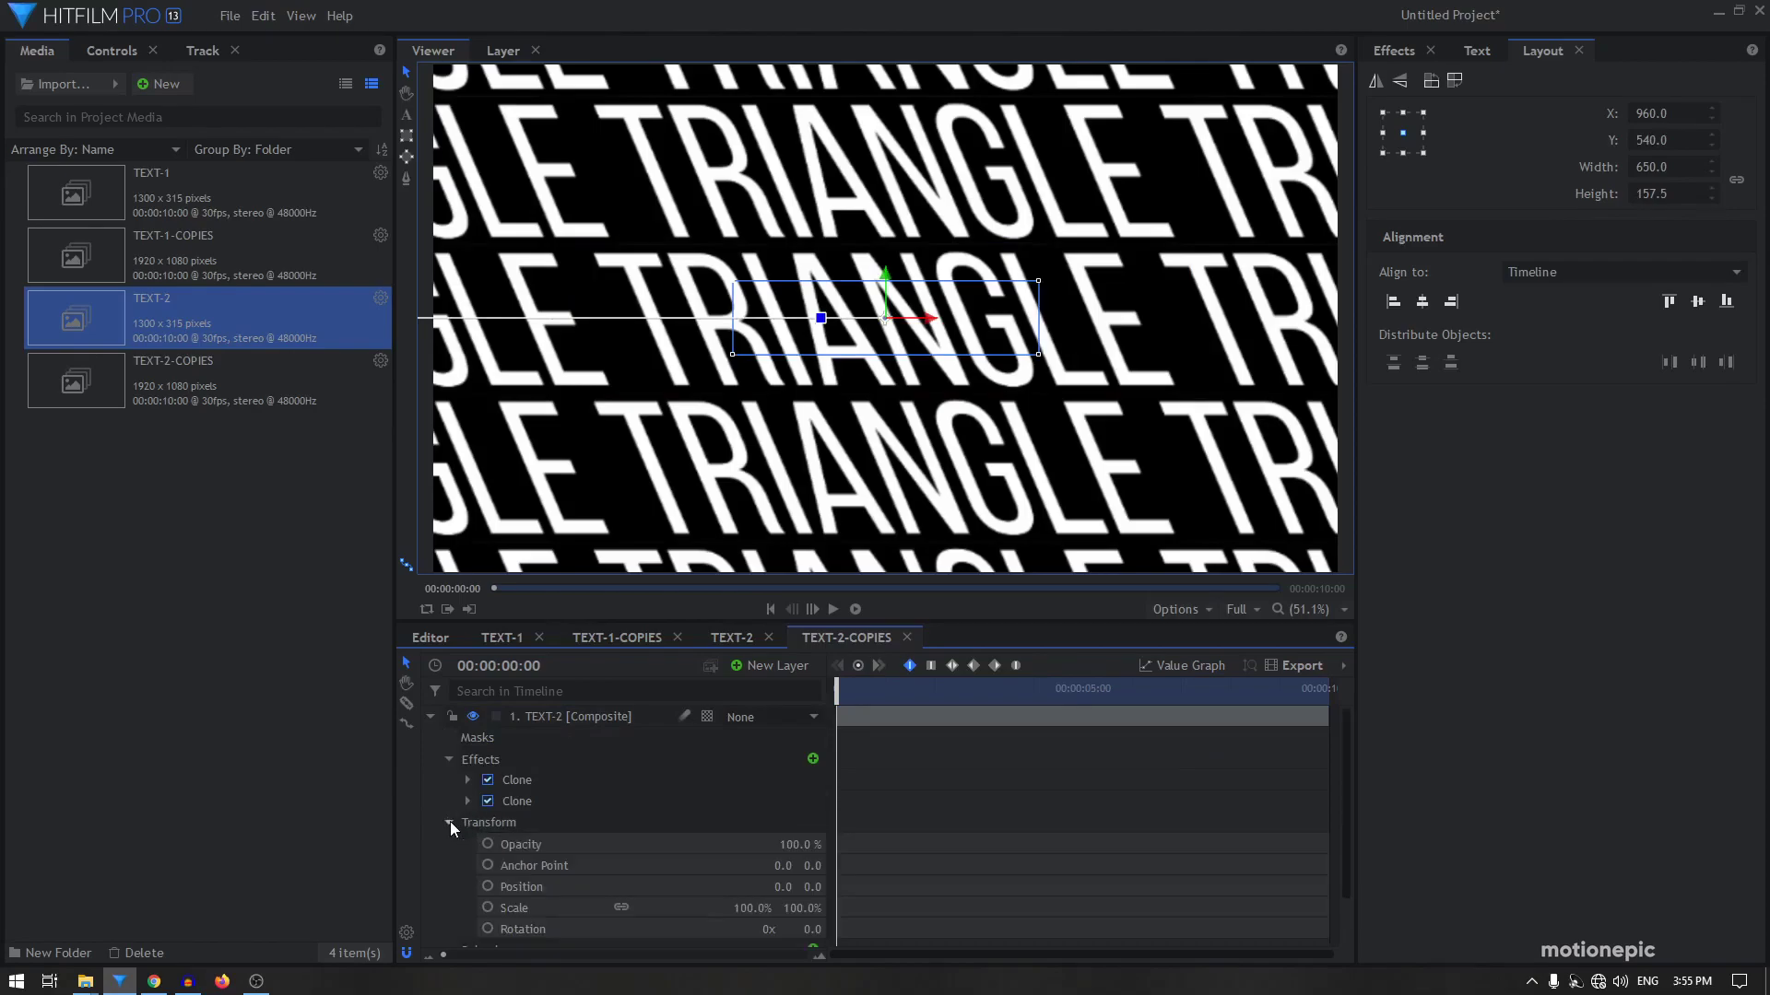
{"action": "left_click", "coordinate": [522, 887]}
{"action": "left_click", "coordinate": [526, 911], "text": "ctrl"}
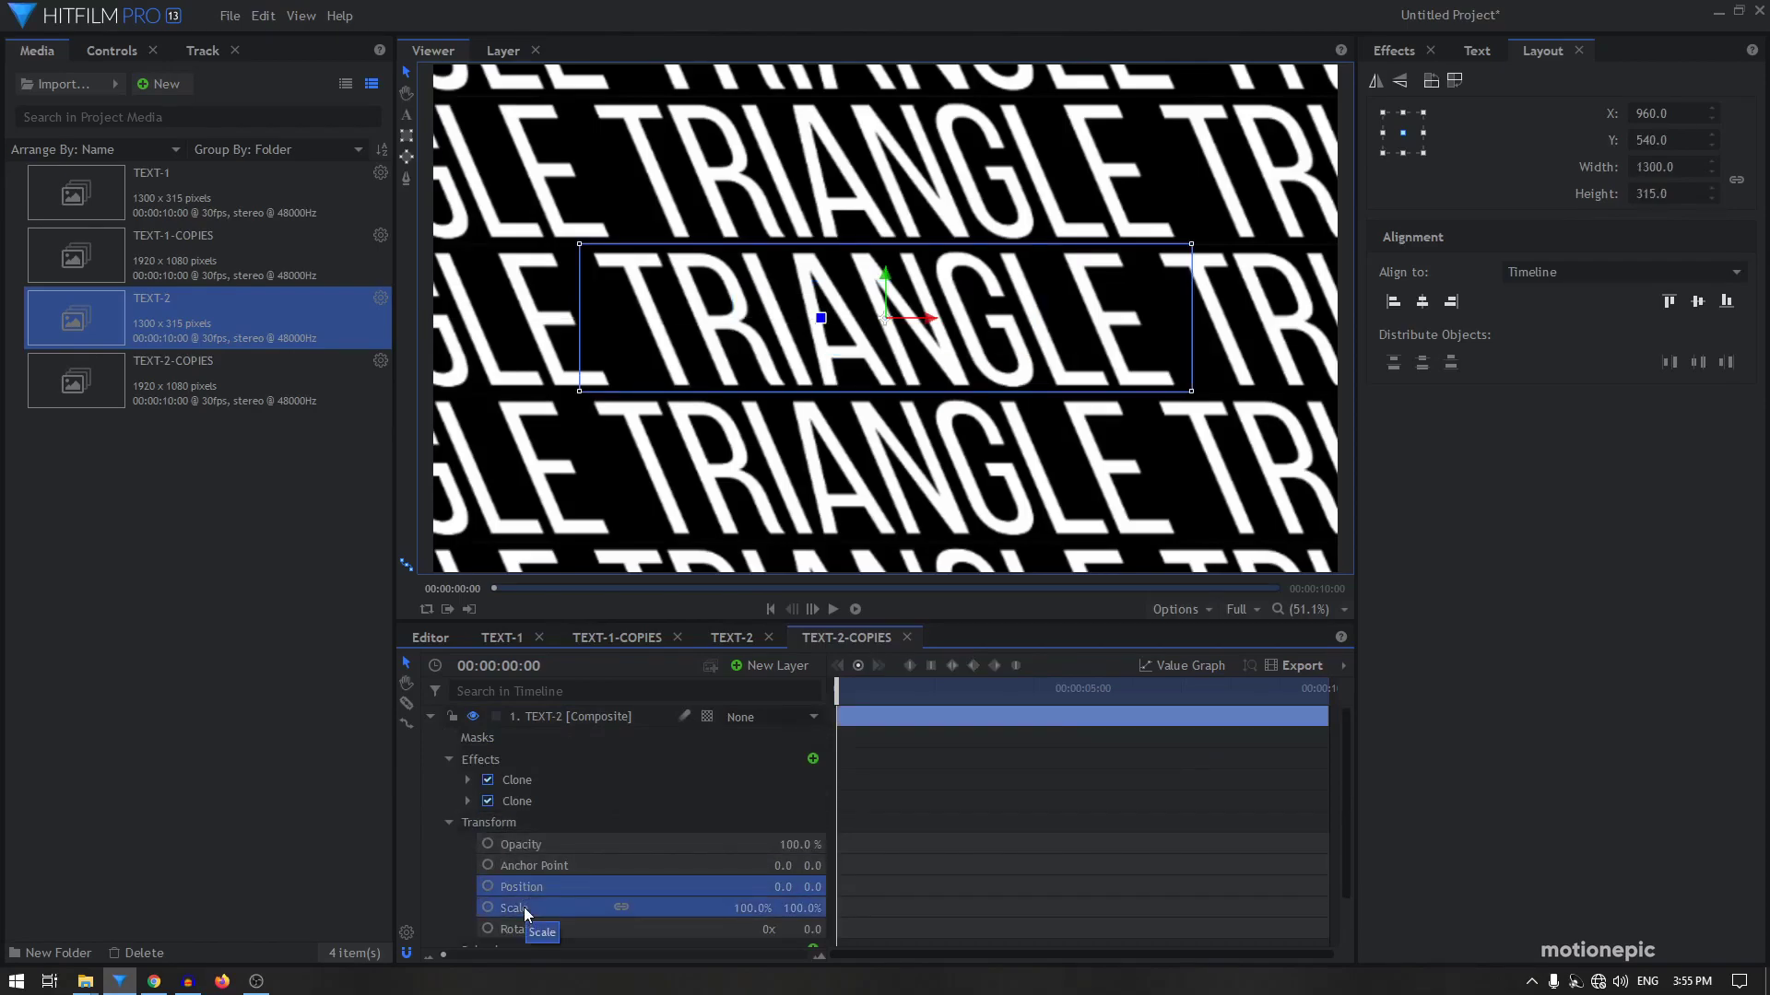
{"action": "key", "text": "ctrl+v"}
{"action": "left_click_drag", "start_coordinate": [843, 685], "coordinate": [1374, 743]}
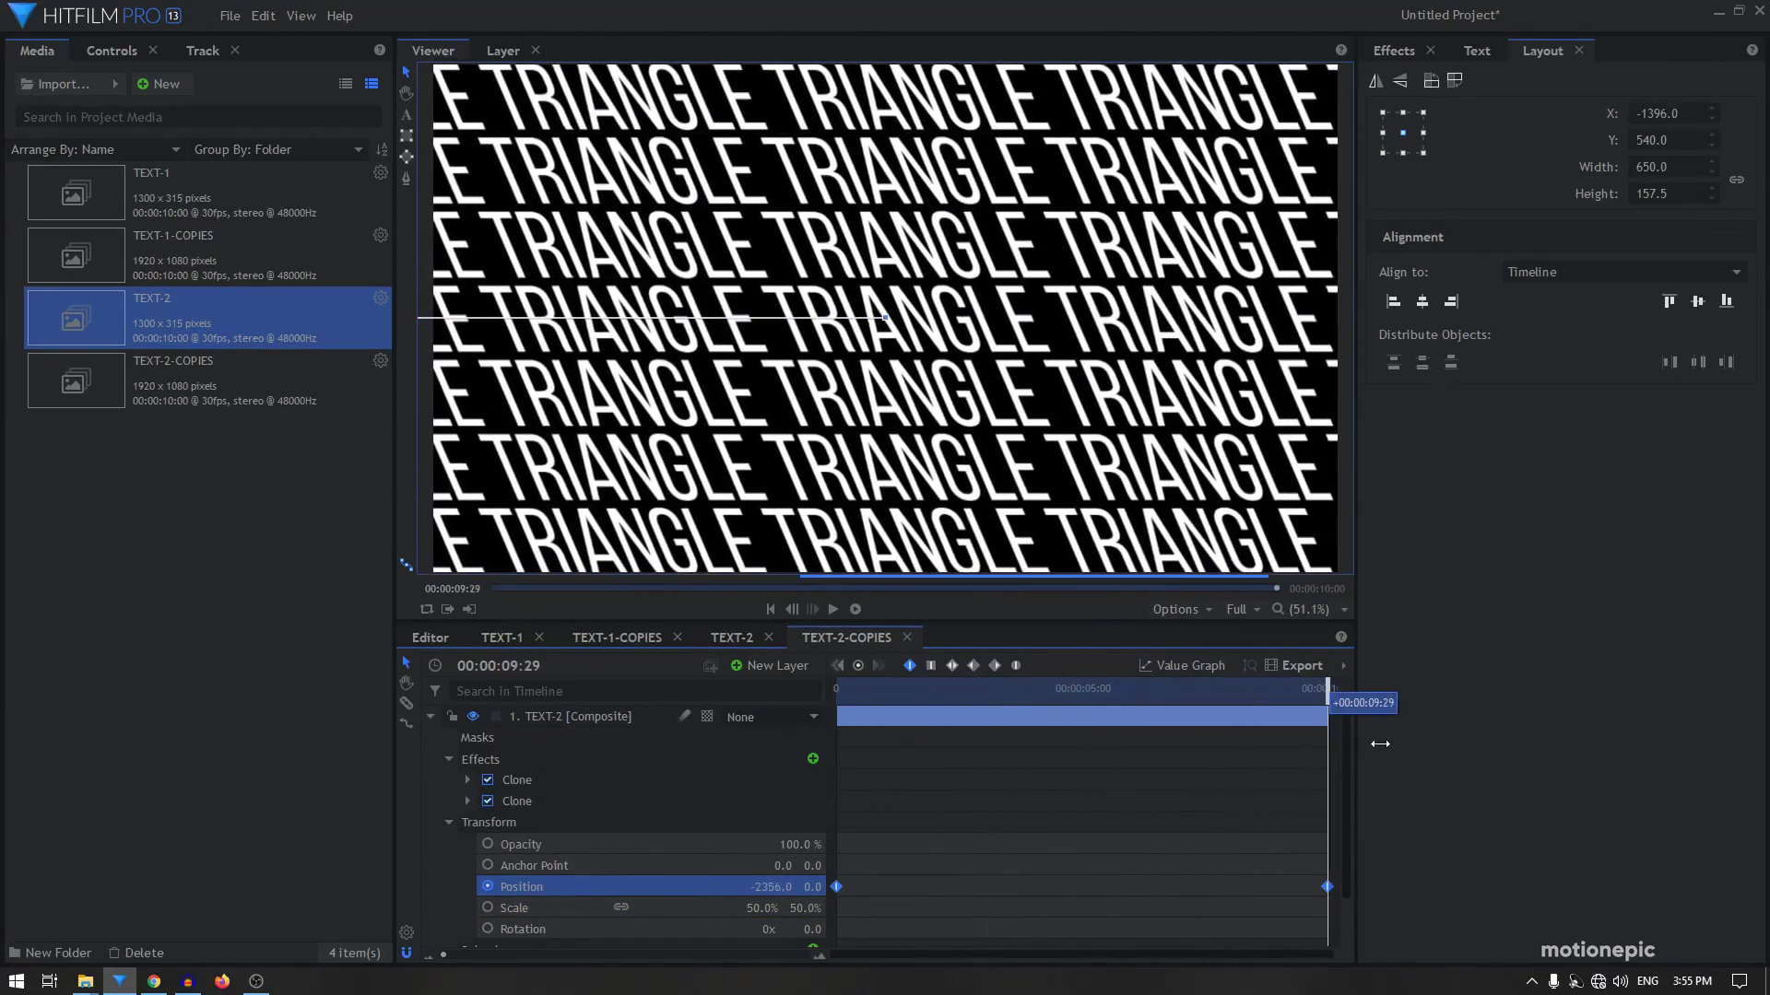
Delete the hidden TEXT-1 layer from the TEXT-2-COPIES composite shot
{"action": "left_click", "coordinate": [431, 716]}
{"action": "left_click", "coordinate": [605, 846]}
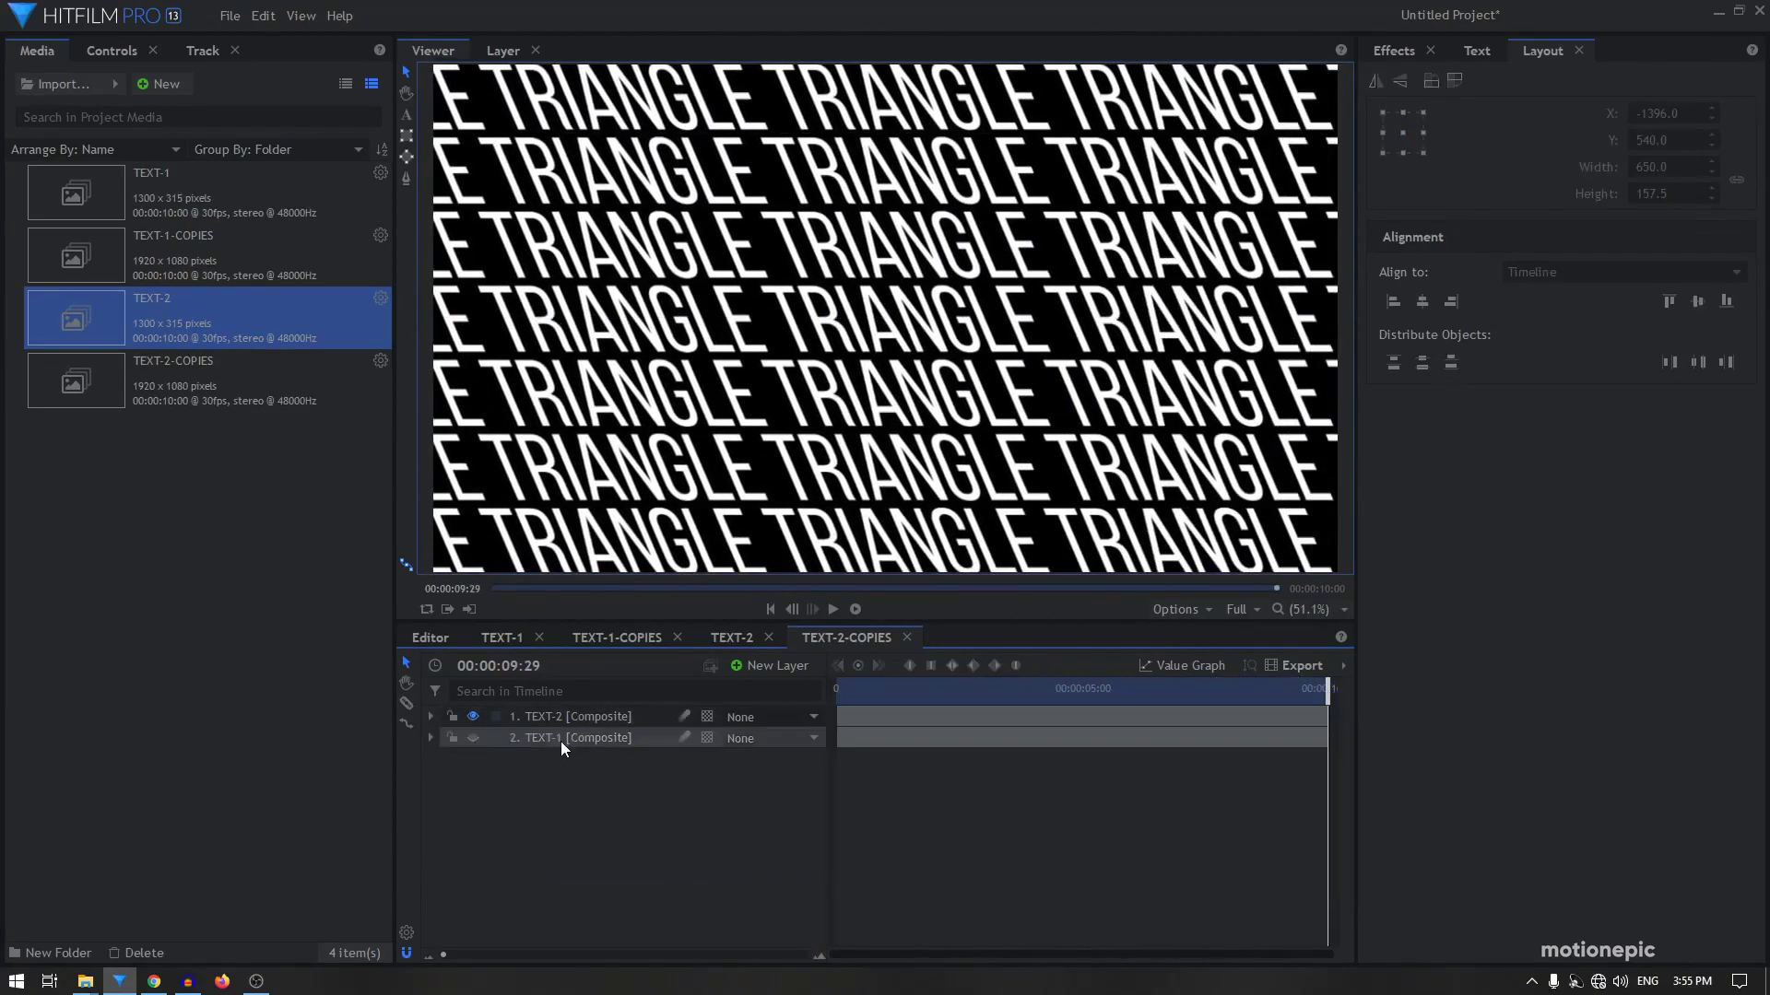
{"action": "left_click", "coordinate": [560, 738]}
{"action": "key", "text": "Delete"}
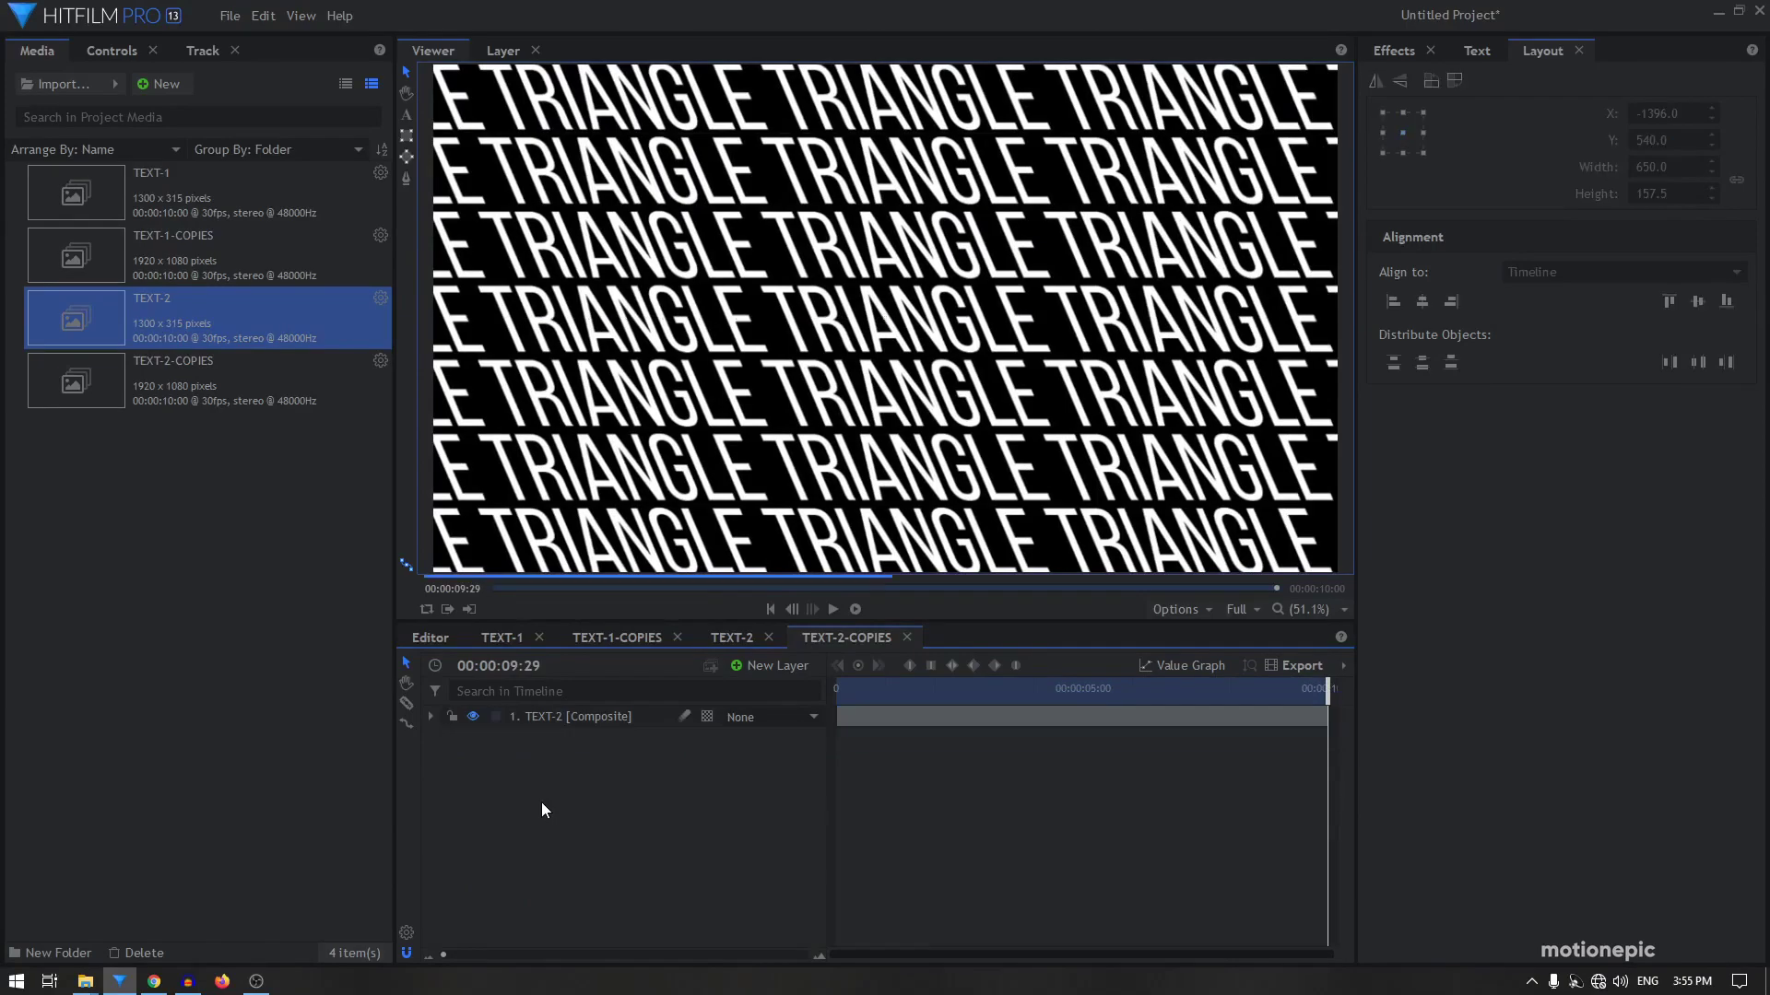
{"action": "scroll", "coordinate": [1060, 402], "scroll_direction": "down", "scroll_amount": 1}
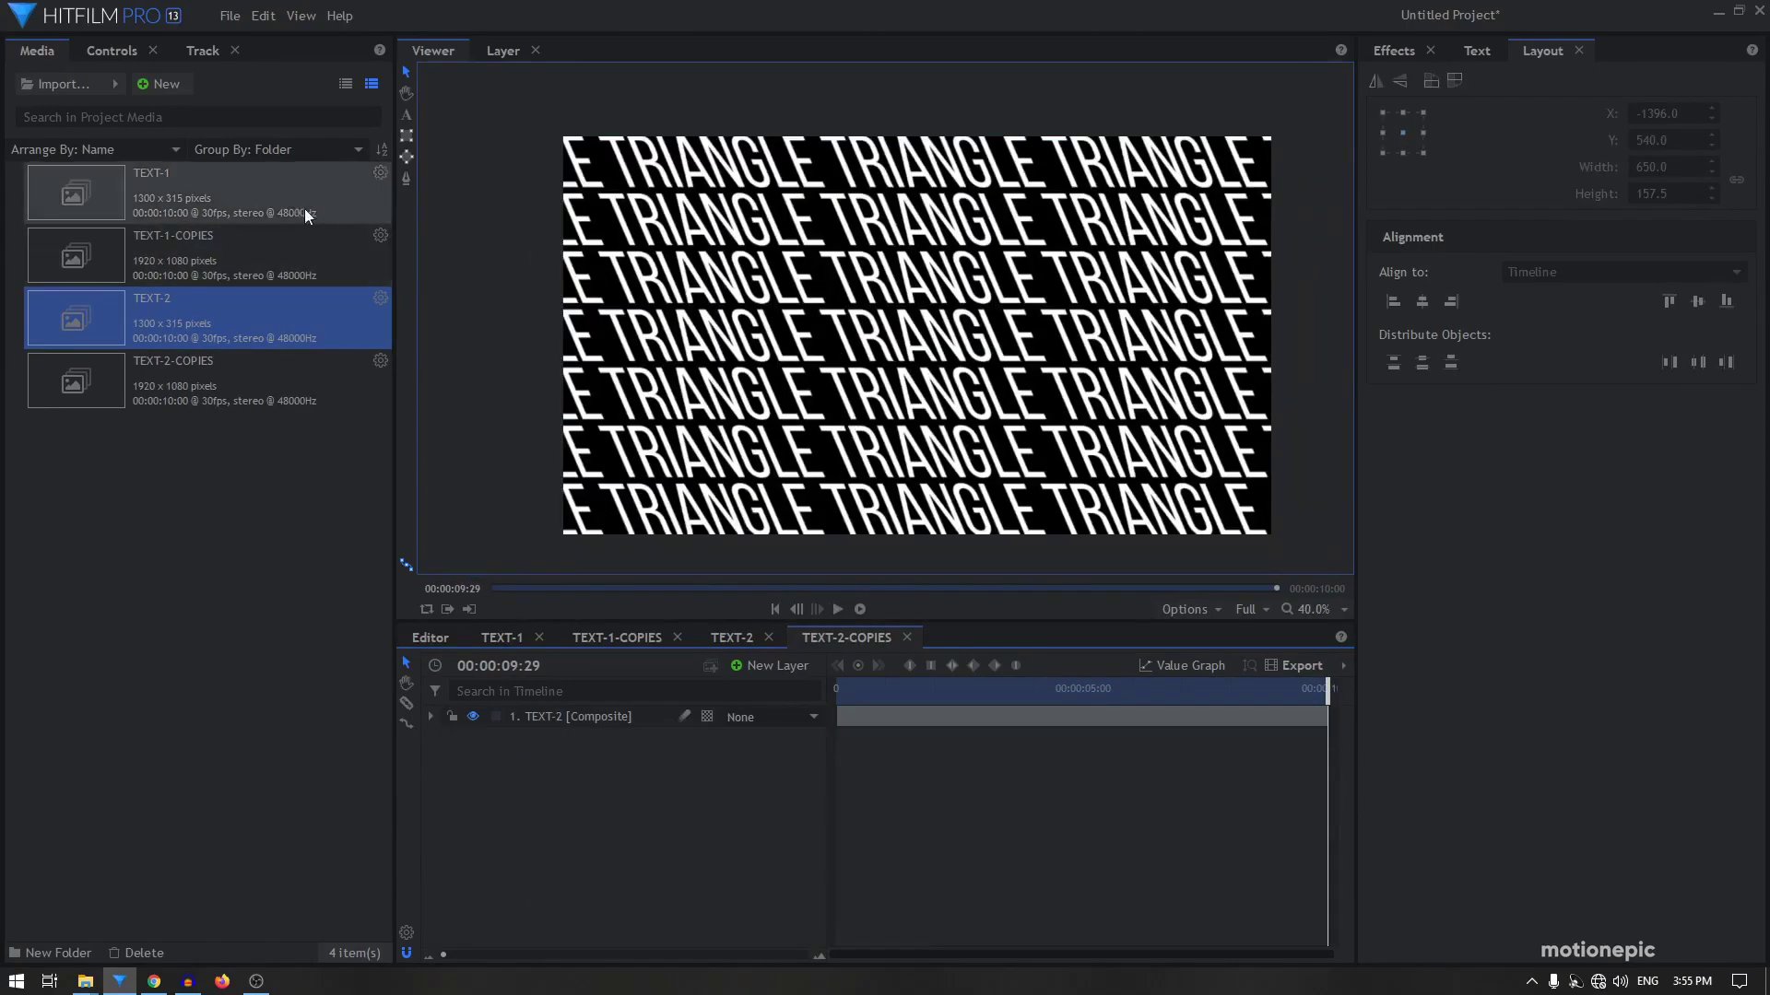
Create a new 1920 x 1080, 30 fps composite shot named MAIN with a 10-second duration
{"action": "left_click", "coordinate": [168, 84]}
{"action": "left_click", "coordinate": [187, 107]}
{"action": "key", "text": "ctrl+a"}
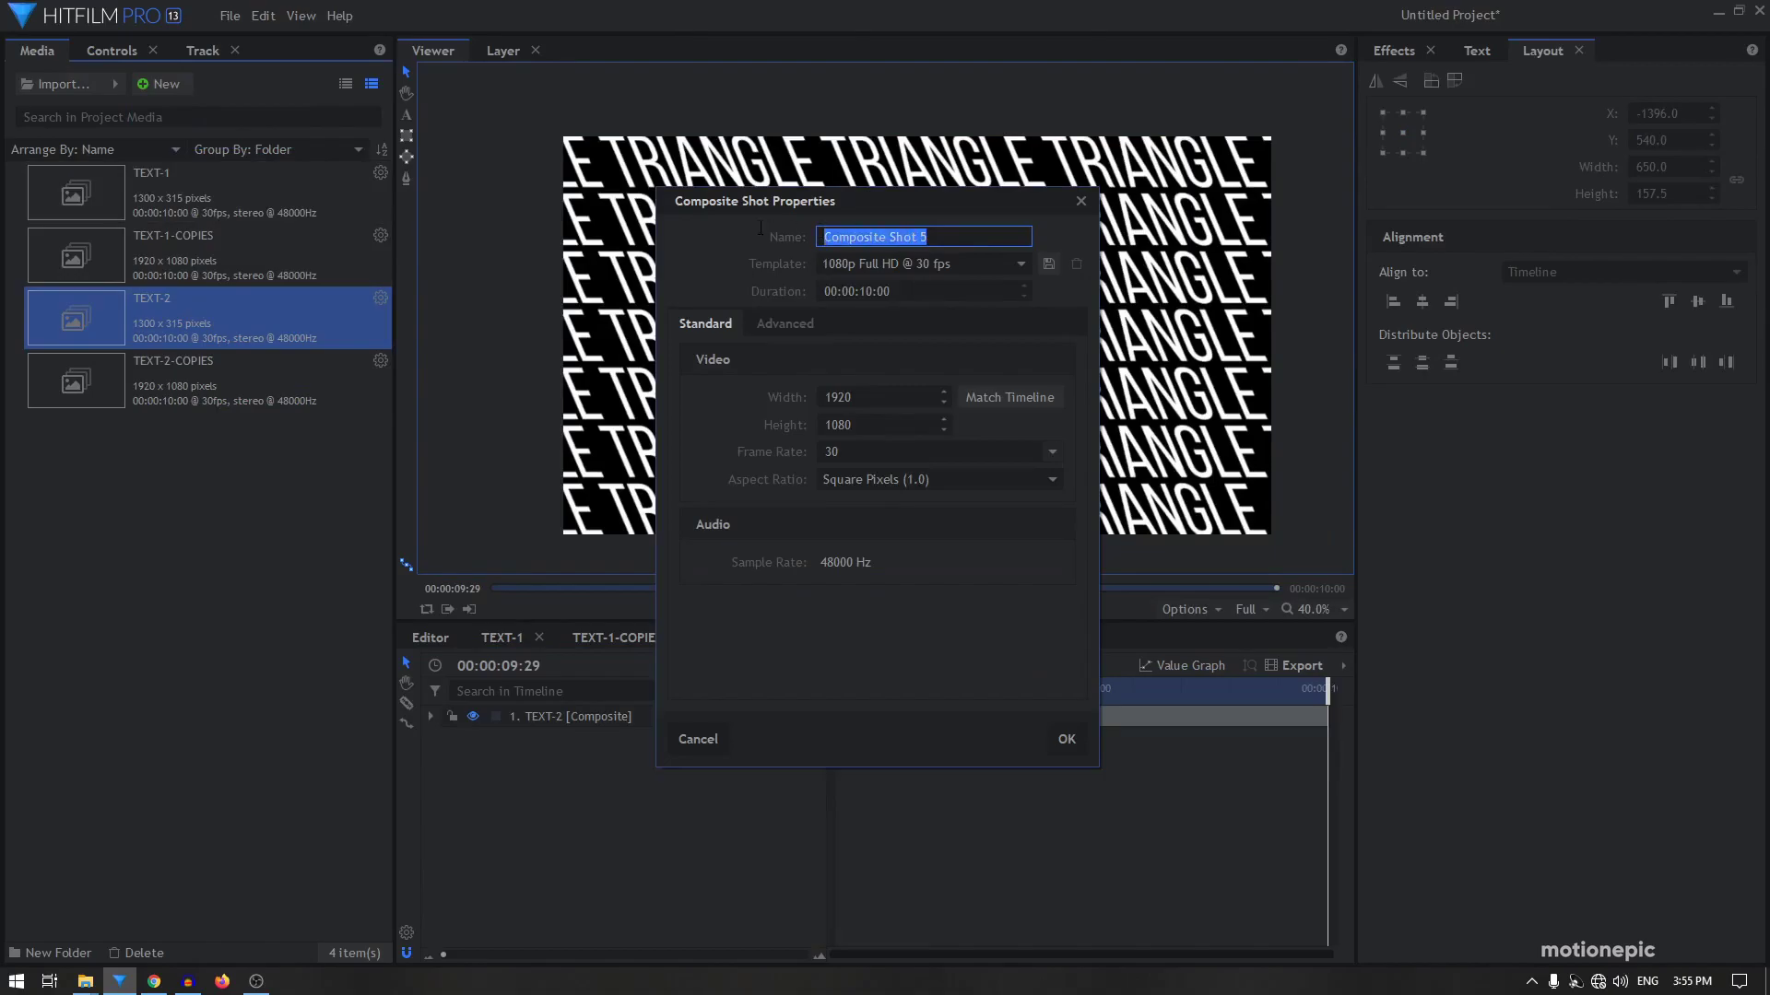
{"action": "type", "text": "M"}
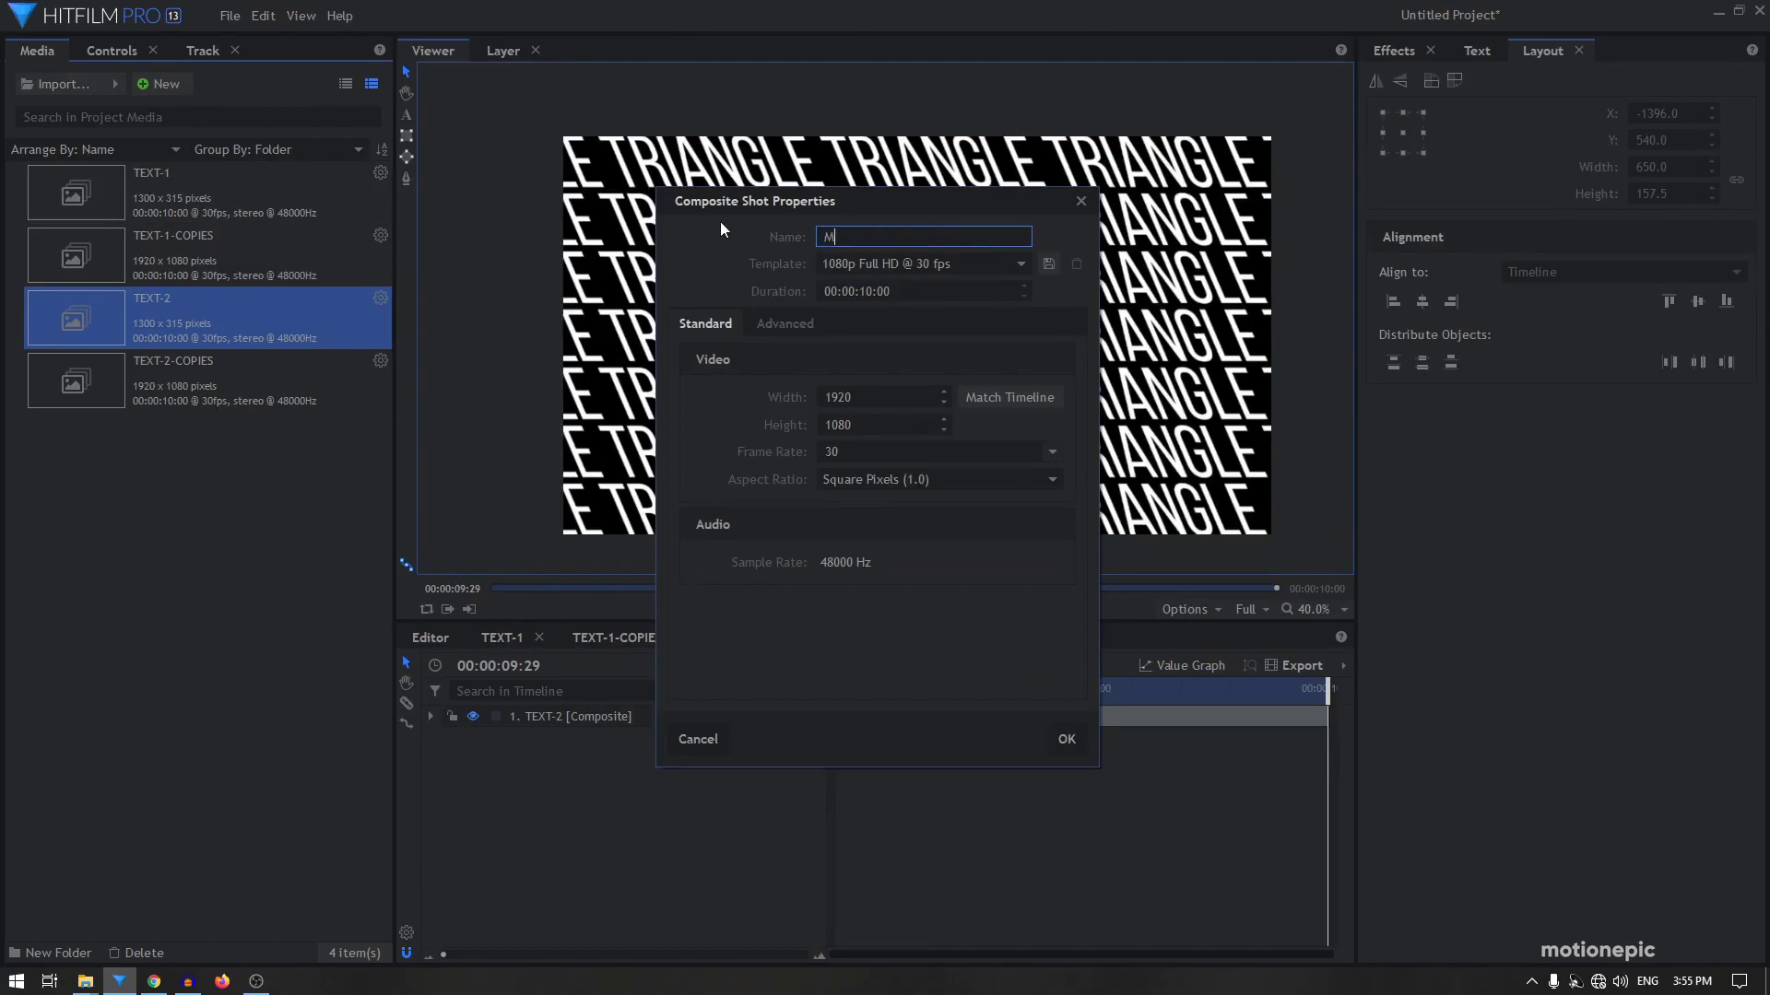
{"action": "type", "text": "AIN"}
{"action": "left_click", "coordinate": [1066, 738]}
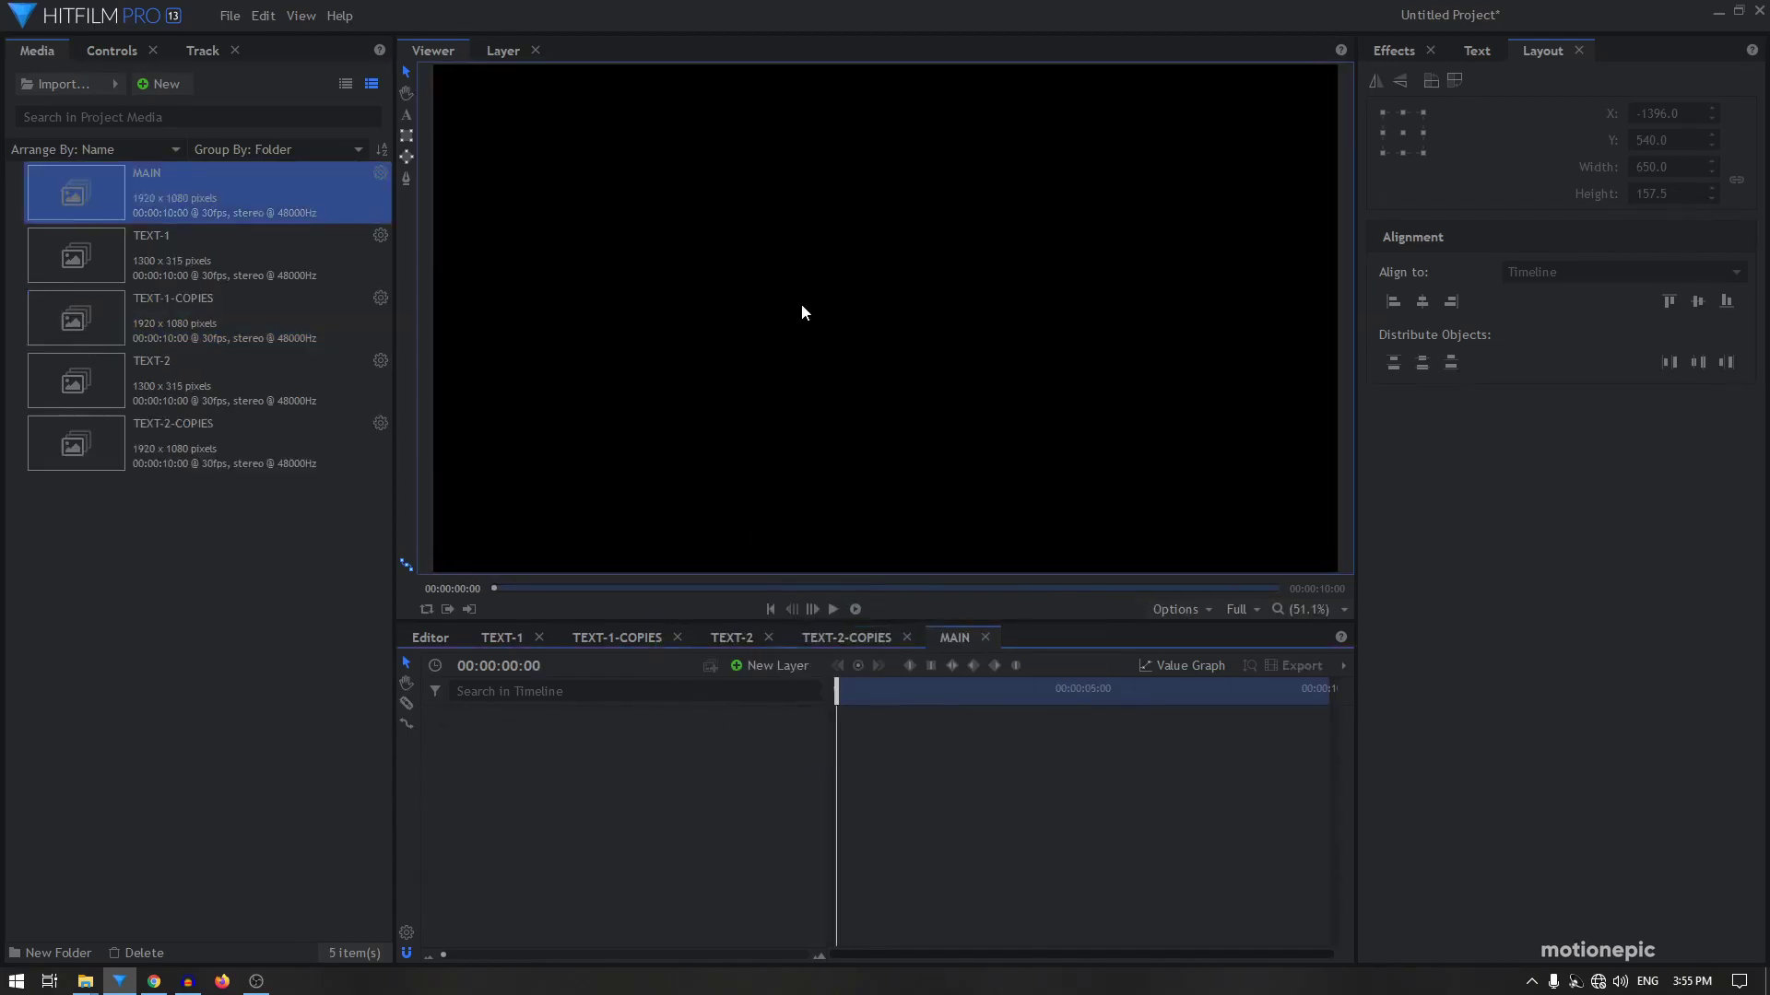
Import penrose_triangle.png from the file browser and add it as a layer in the MAIN composite shot
{"action": "scroll", "coordinate": [800, 311], "scroll_direction": "down", "scroll_amount": 1}
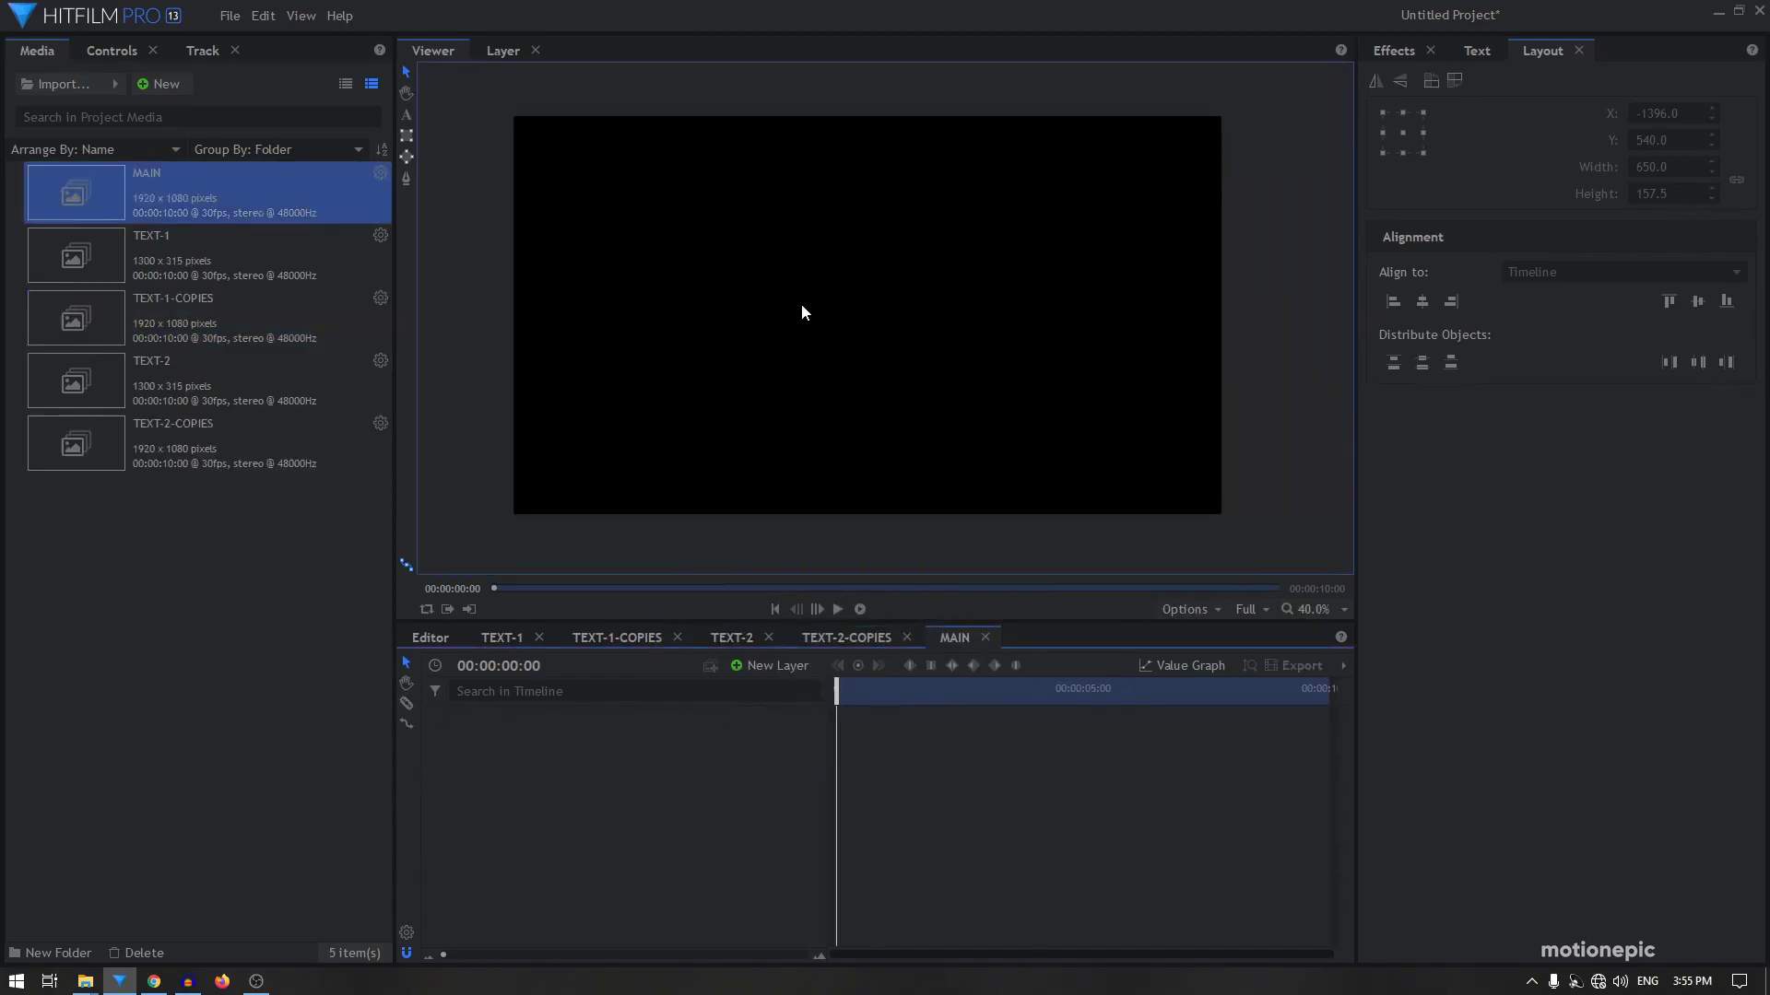
{"action": "mouse_move", "coordinate": [85, 980]}
{"action": "left_click", "coordinate": [116, 947]}
{"action": "left_click_drag", "start_coordinate": [513, 264], "coordinate": [162, 610]}
{"action": "left_click", "coordinate": [175, 572]}
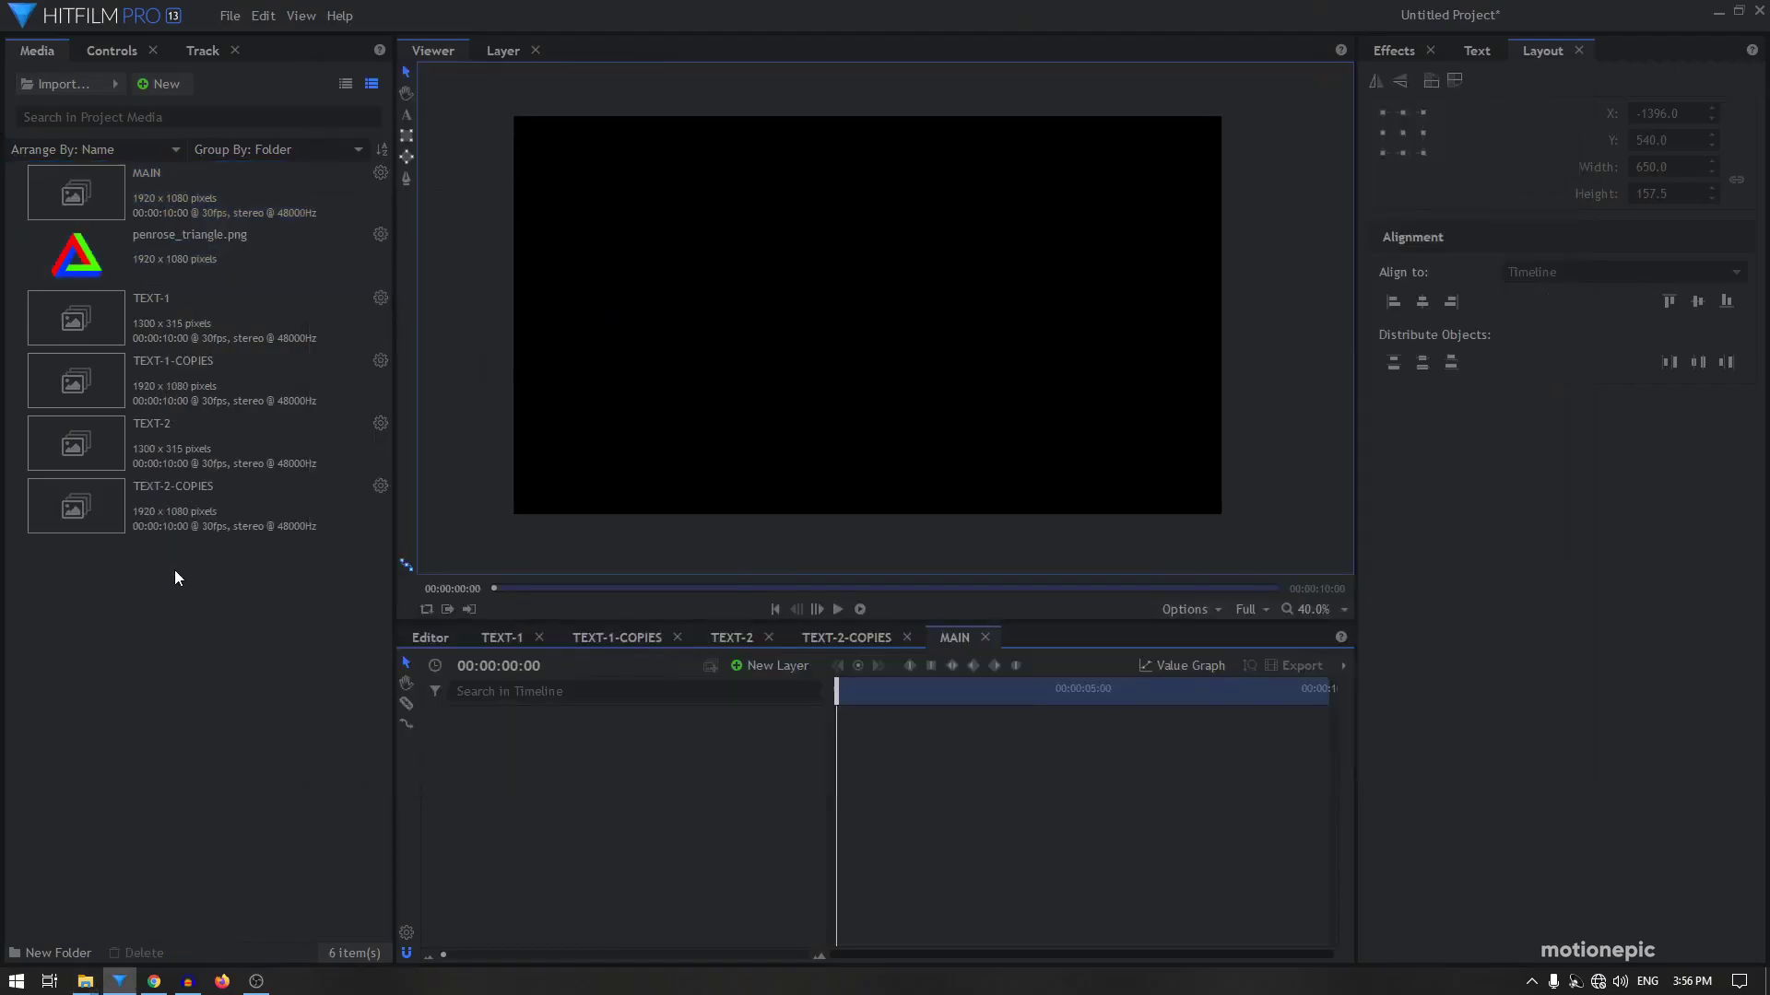
{"action": "left_click_drag", "start_coordinate": [143, 273], "coordinate": [610, 743]}
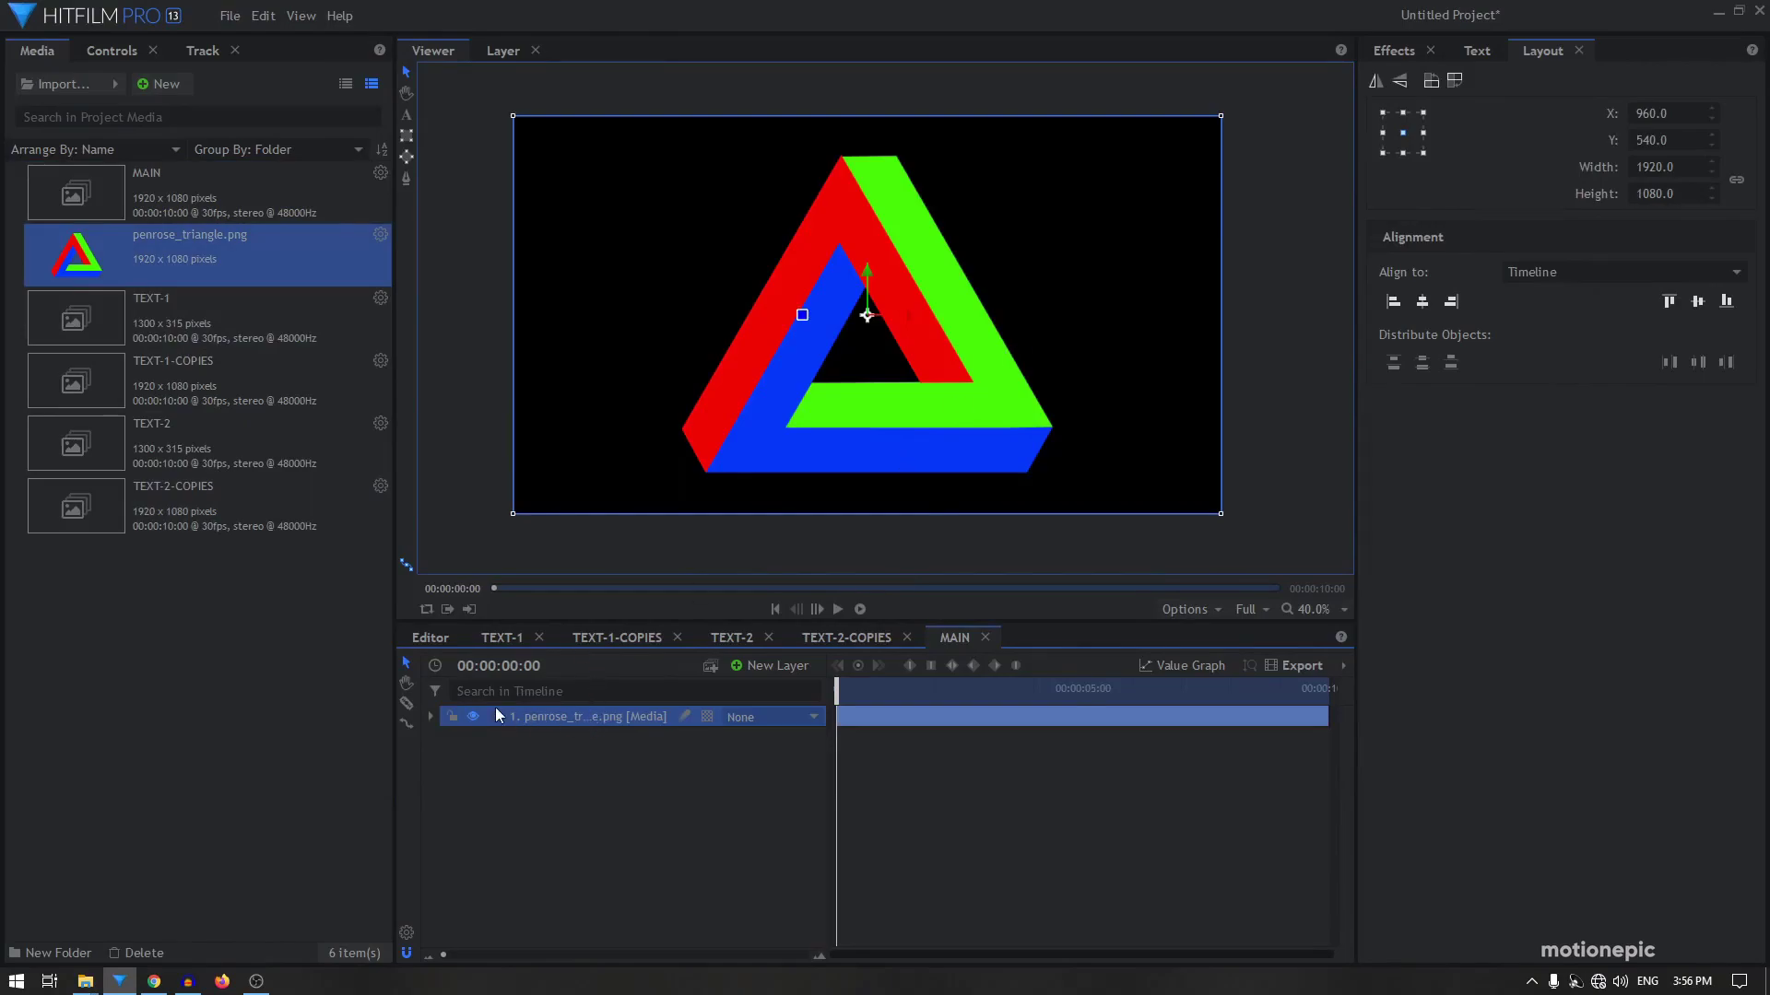
Start a freehand mask on the penrose triangle layer with points on the two lower-left corners of the red section
{"action": "left_click", "coordinate": [408, 178]}
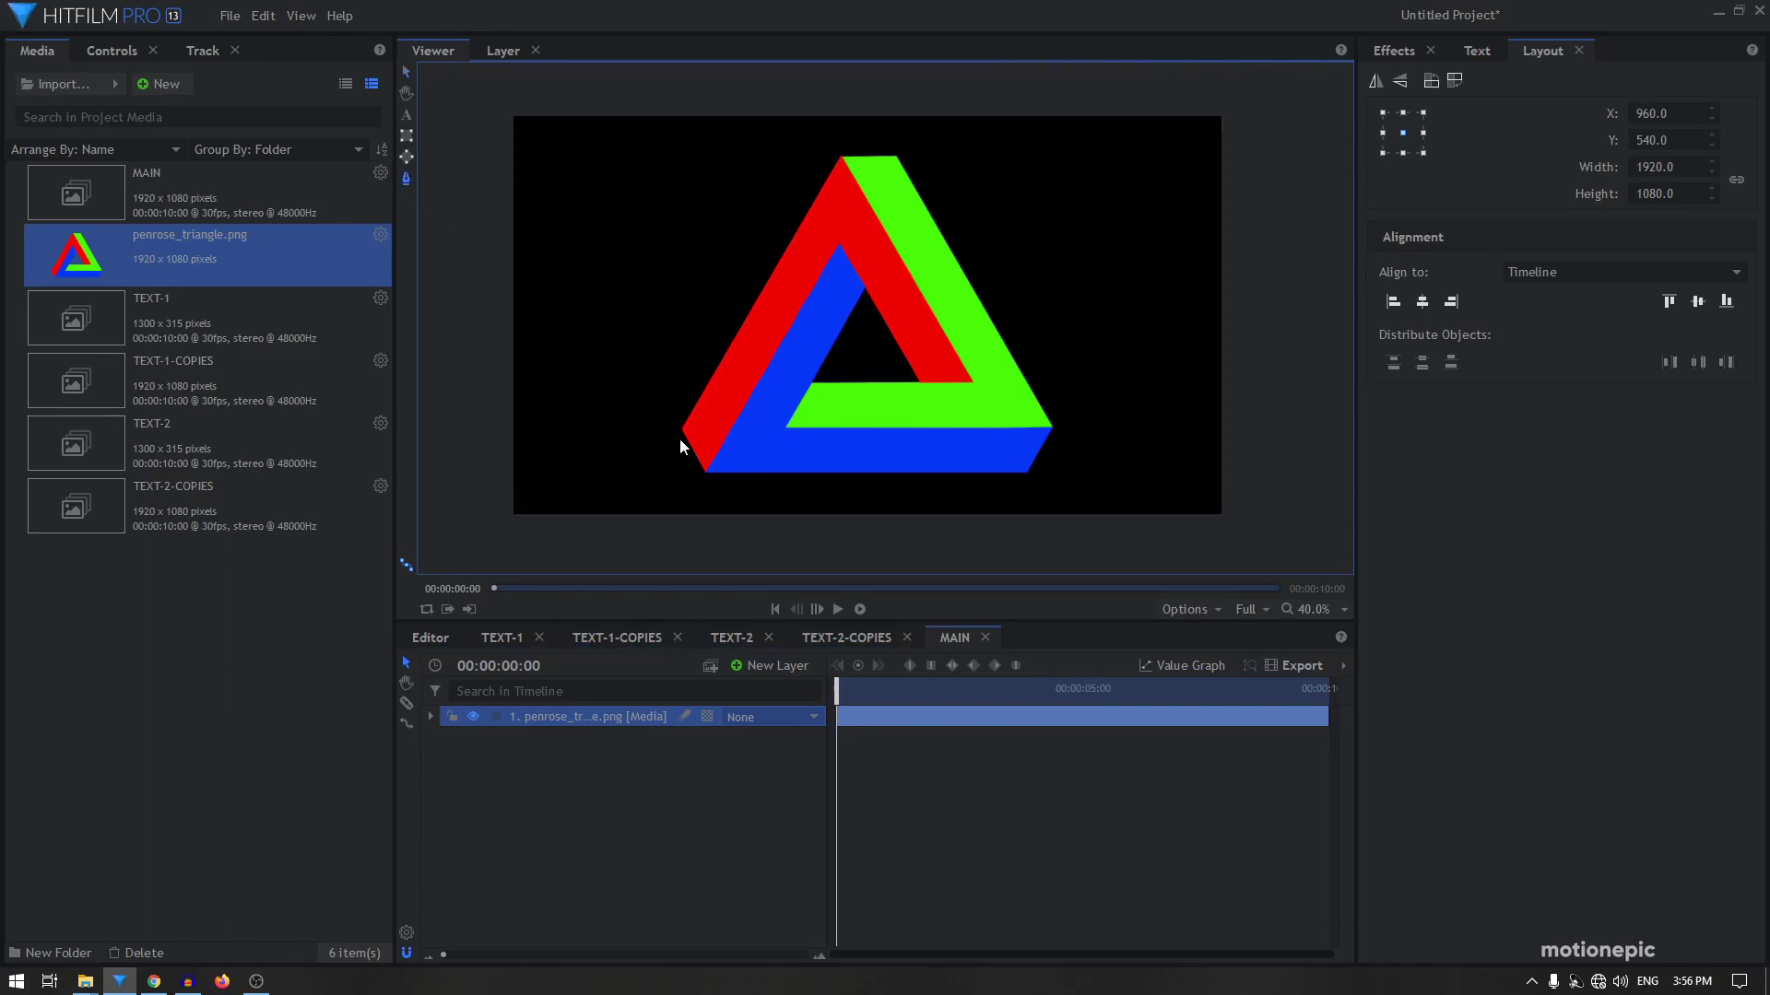
{"action": "scroll", "coordinate": [701, 466], "scroll_direction": "up", "scroll_amount": 1}
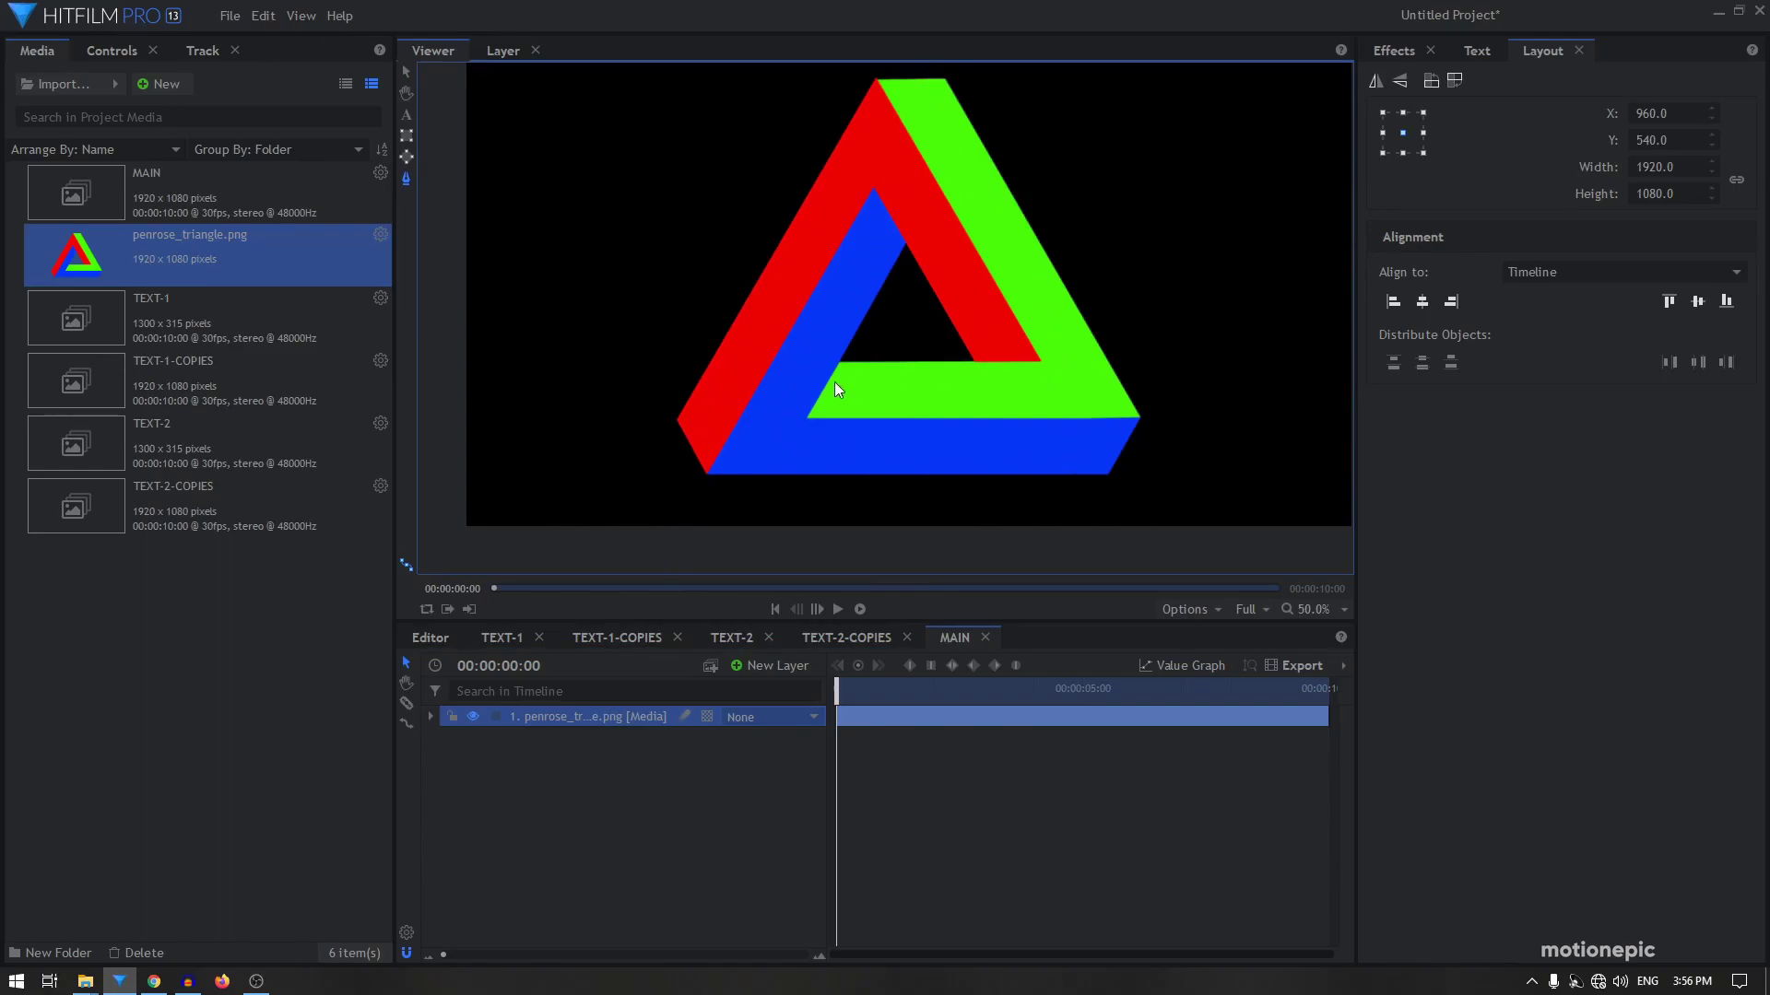
{"action": "scroll", "coordinate": [772, 296], "scroll_direction": "up", "scroll_amount": 1}
{"action": "scroll", "coordinate": [656, 485], "scroll_direction": "up", "scroll_amount": 4}
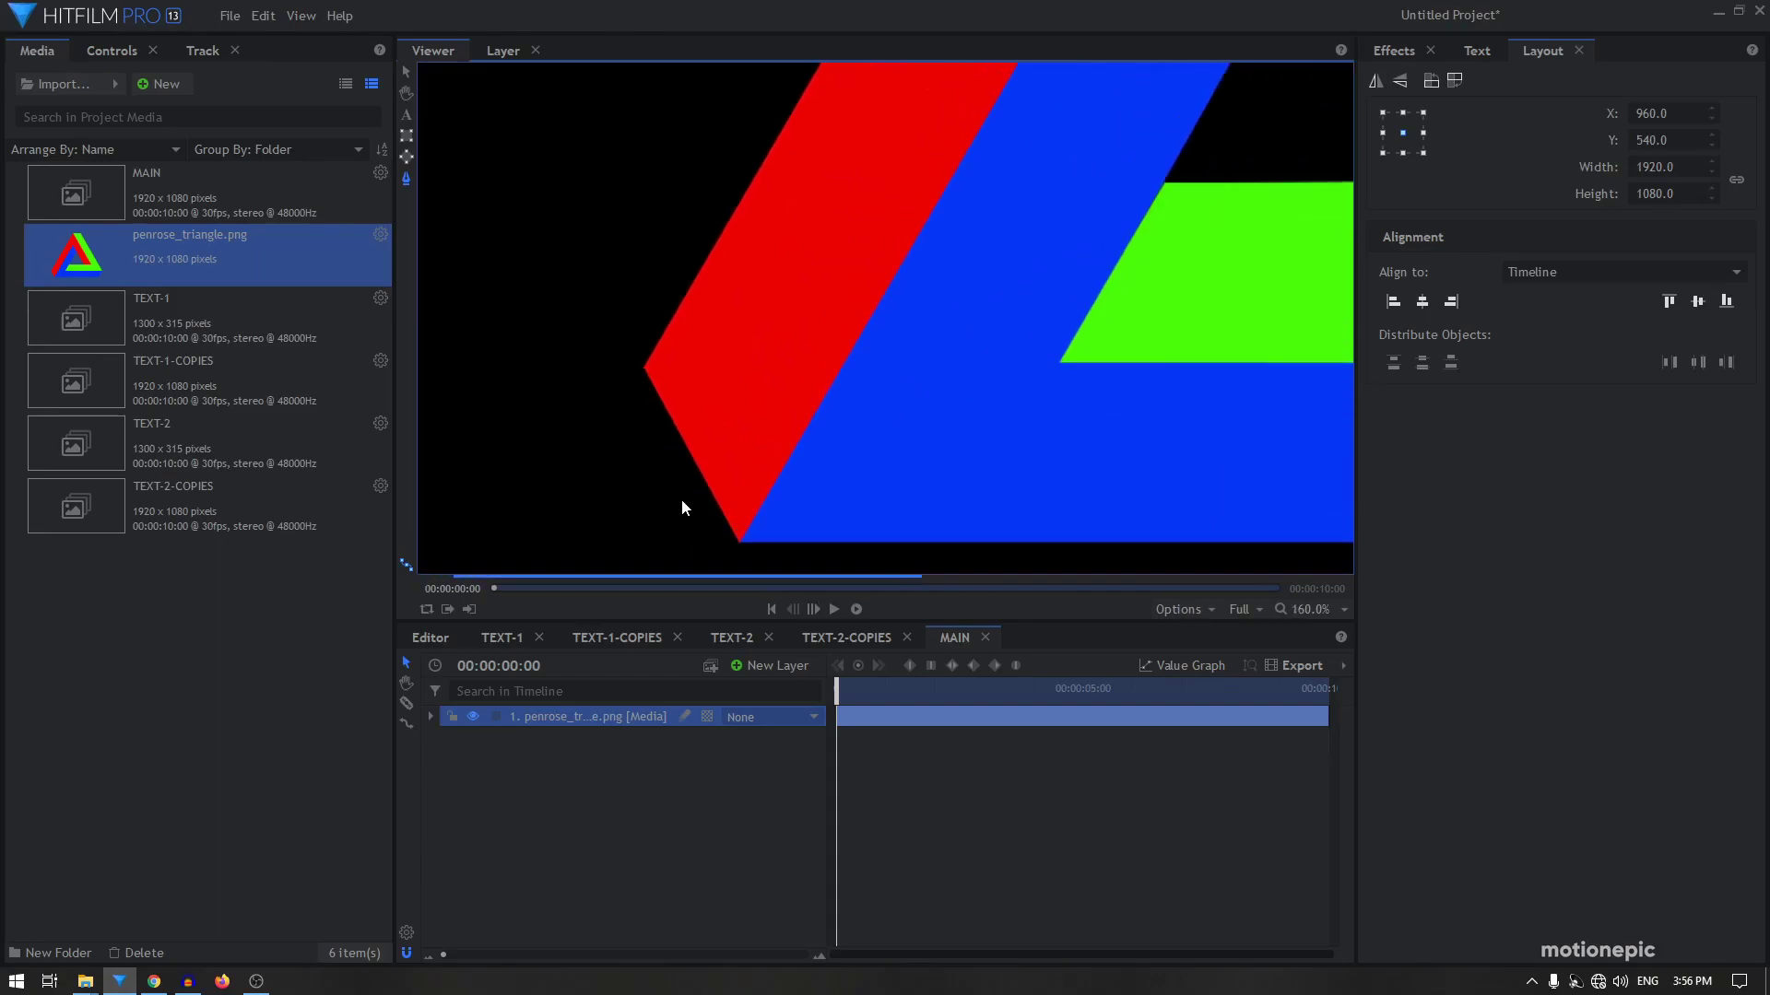
{"action": "scroll", "coordinate": [700, 498], "scroll_direction": "up", "scroll_amount": 1}
{"action": "scroll", "coordinate": [712, 516], "scroll_direction": "up", "scroll_amount": 2}
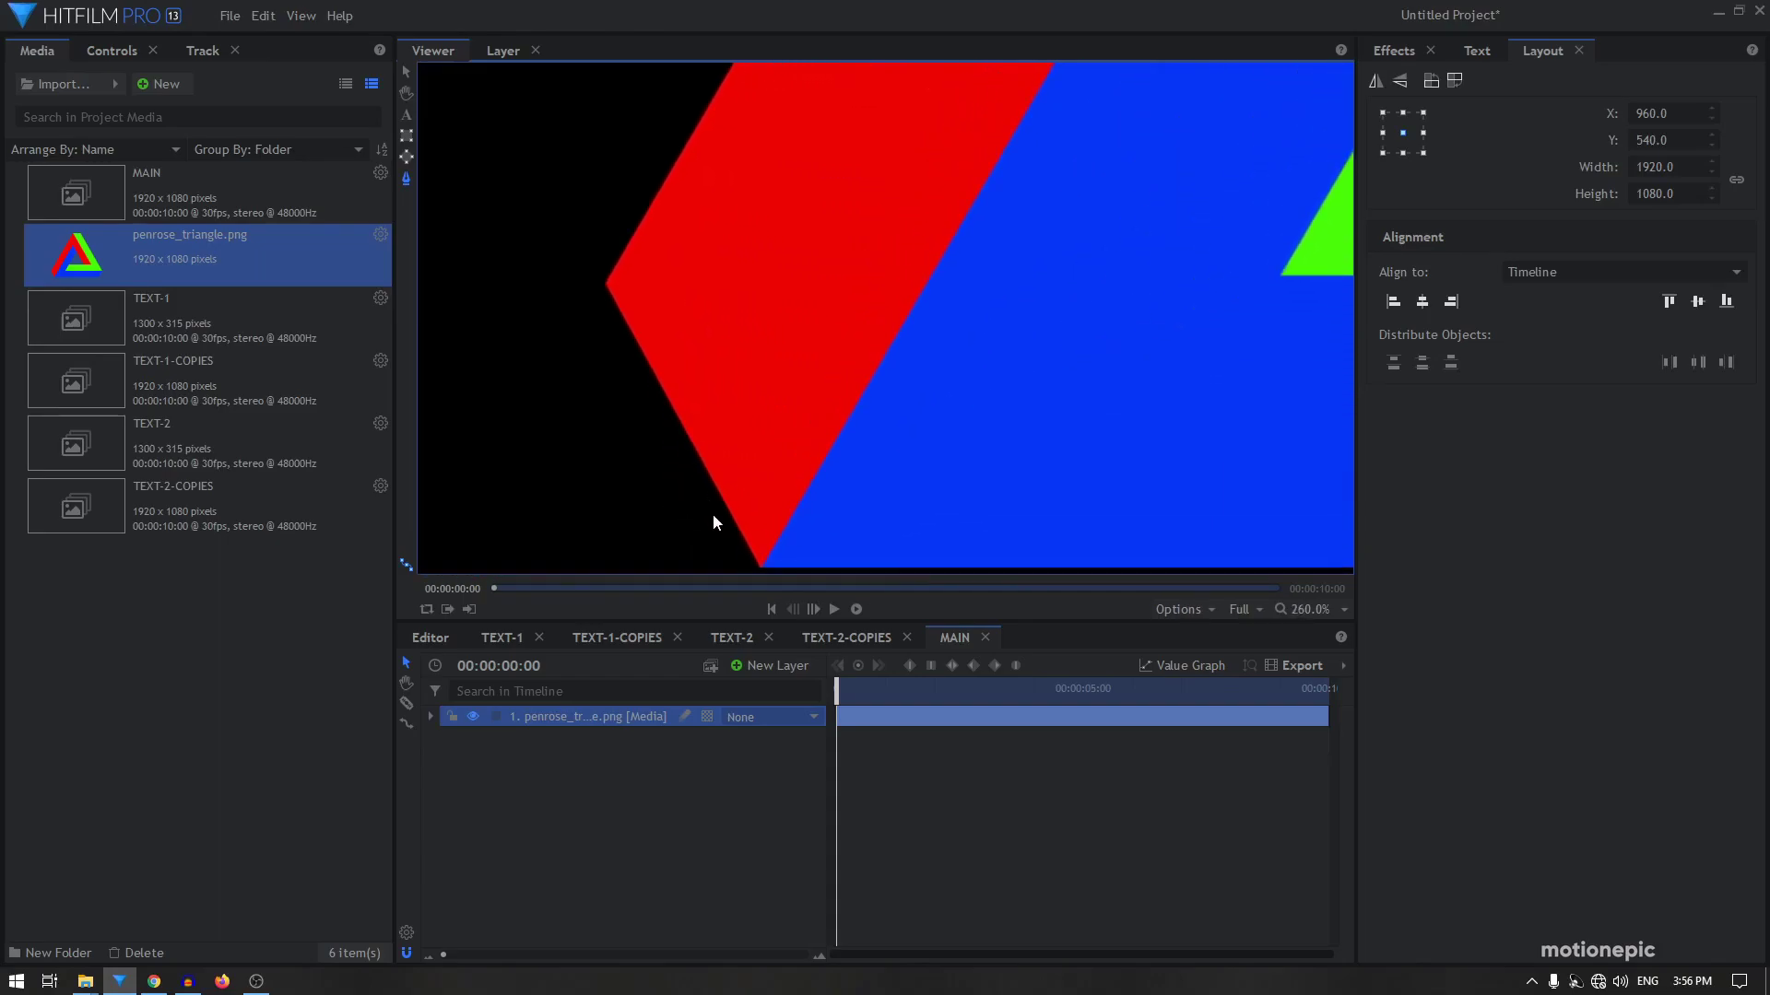
{"action": "left_click", "coordinate": [603, 284]}
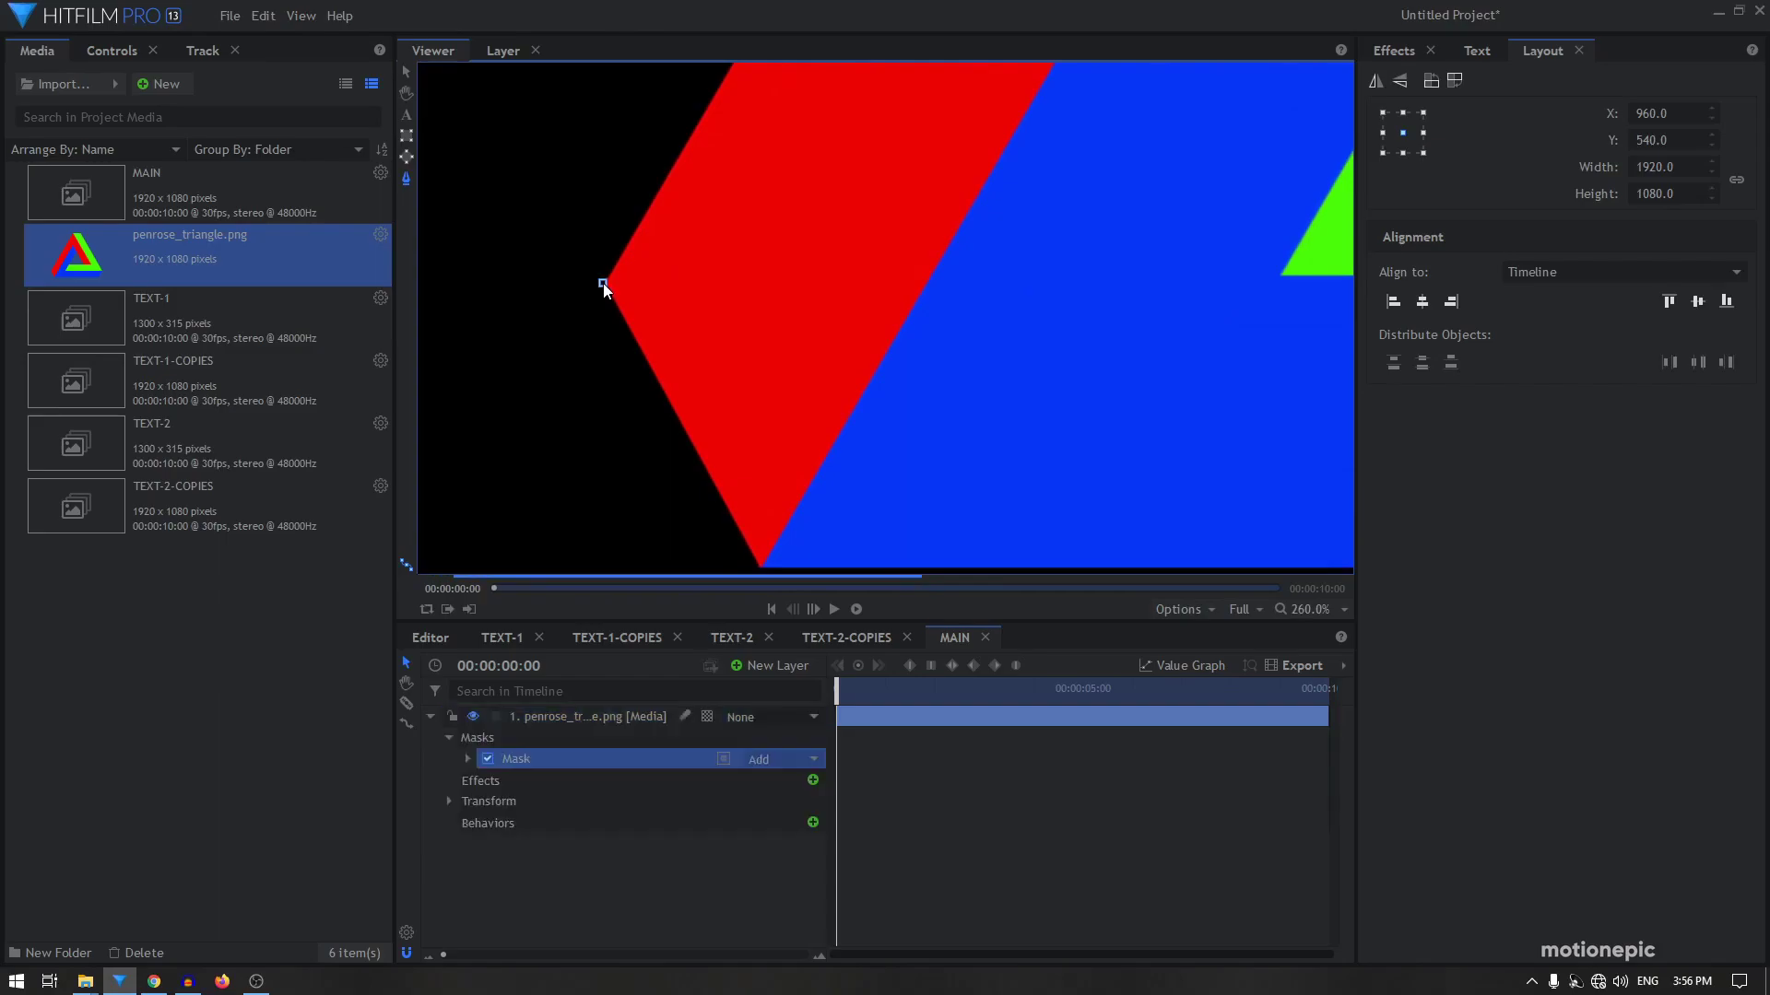
{"action": "left_click", "coordinate": [759, 566]}
Complete the mask around the red section through its inner corner, right-hand end and top apex, closing it at the first point
{"action": "scroll", "coordinate": [853, 329], "scroll_direction": "down", "scroll_amount": 2}
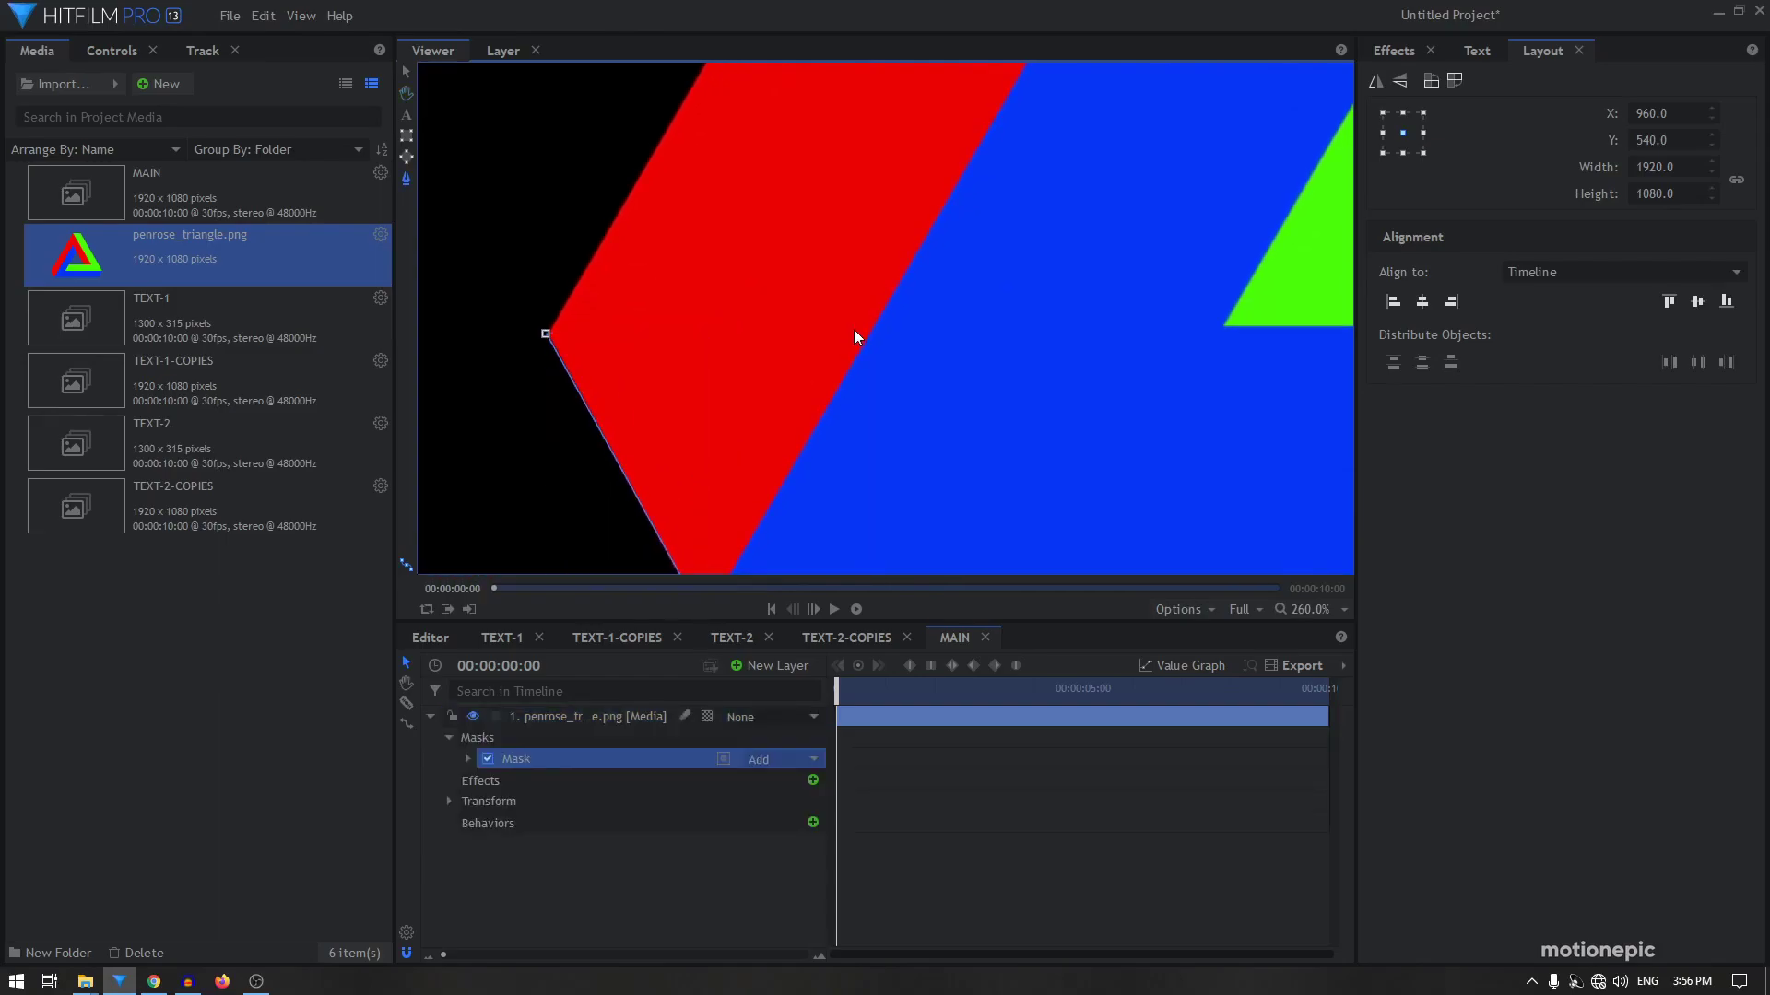
{"action": "scroll", "coordinate": [854, 330], "scroll_direction": "down", "scroll_amount": 3}
{"action": "key", "text": "h"}
{"action": "left_click_drag", "start_coordinate": [967, 245], "coordinate": [950, 259]}
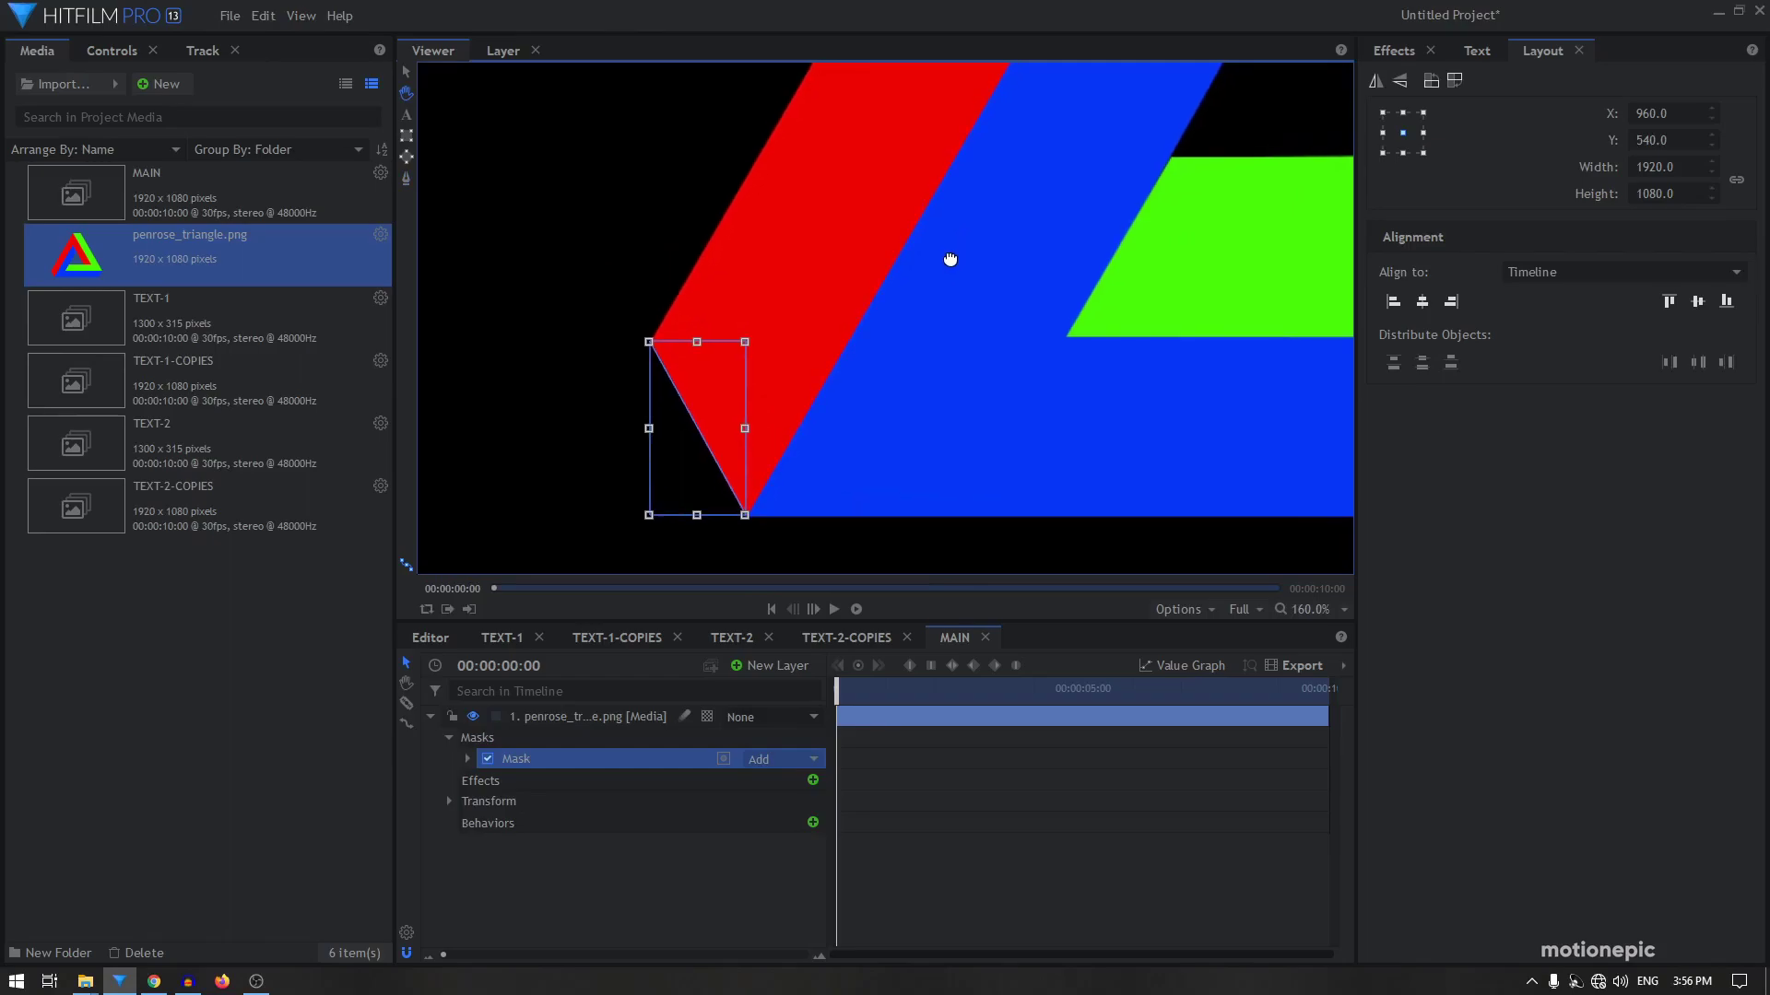
{"action": "key", "text": "f"}
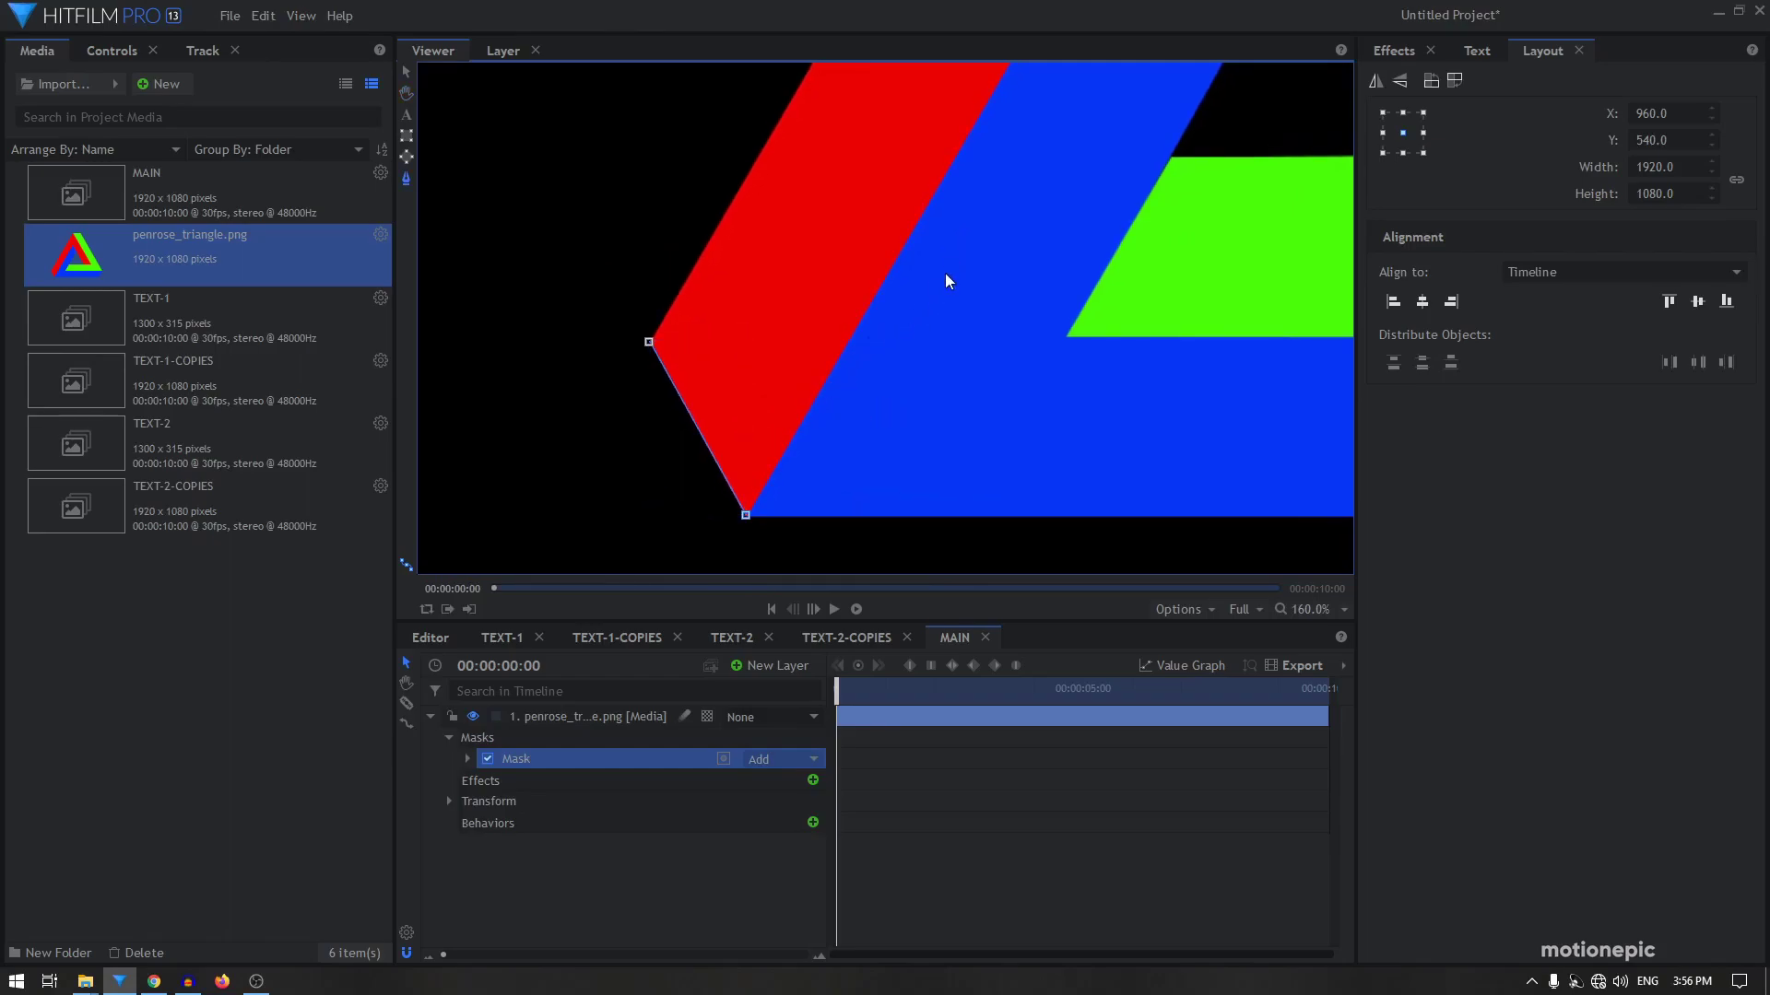
{"action": "key", "text": "h"}
{"action": "left_click_drag", "start_coordinate": [959, 224], "coordinate": [743, 501]}
{"action": "left_click_drag", "start_coordinate": [866, 296], "coordinate": [918, 358]}
{"action": "scroll", "coordinate": [918, 358], "scroll_direction": "up", "scroll_amount": 3}
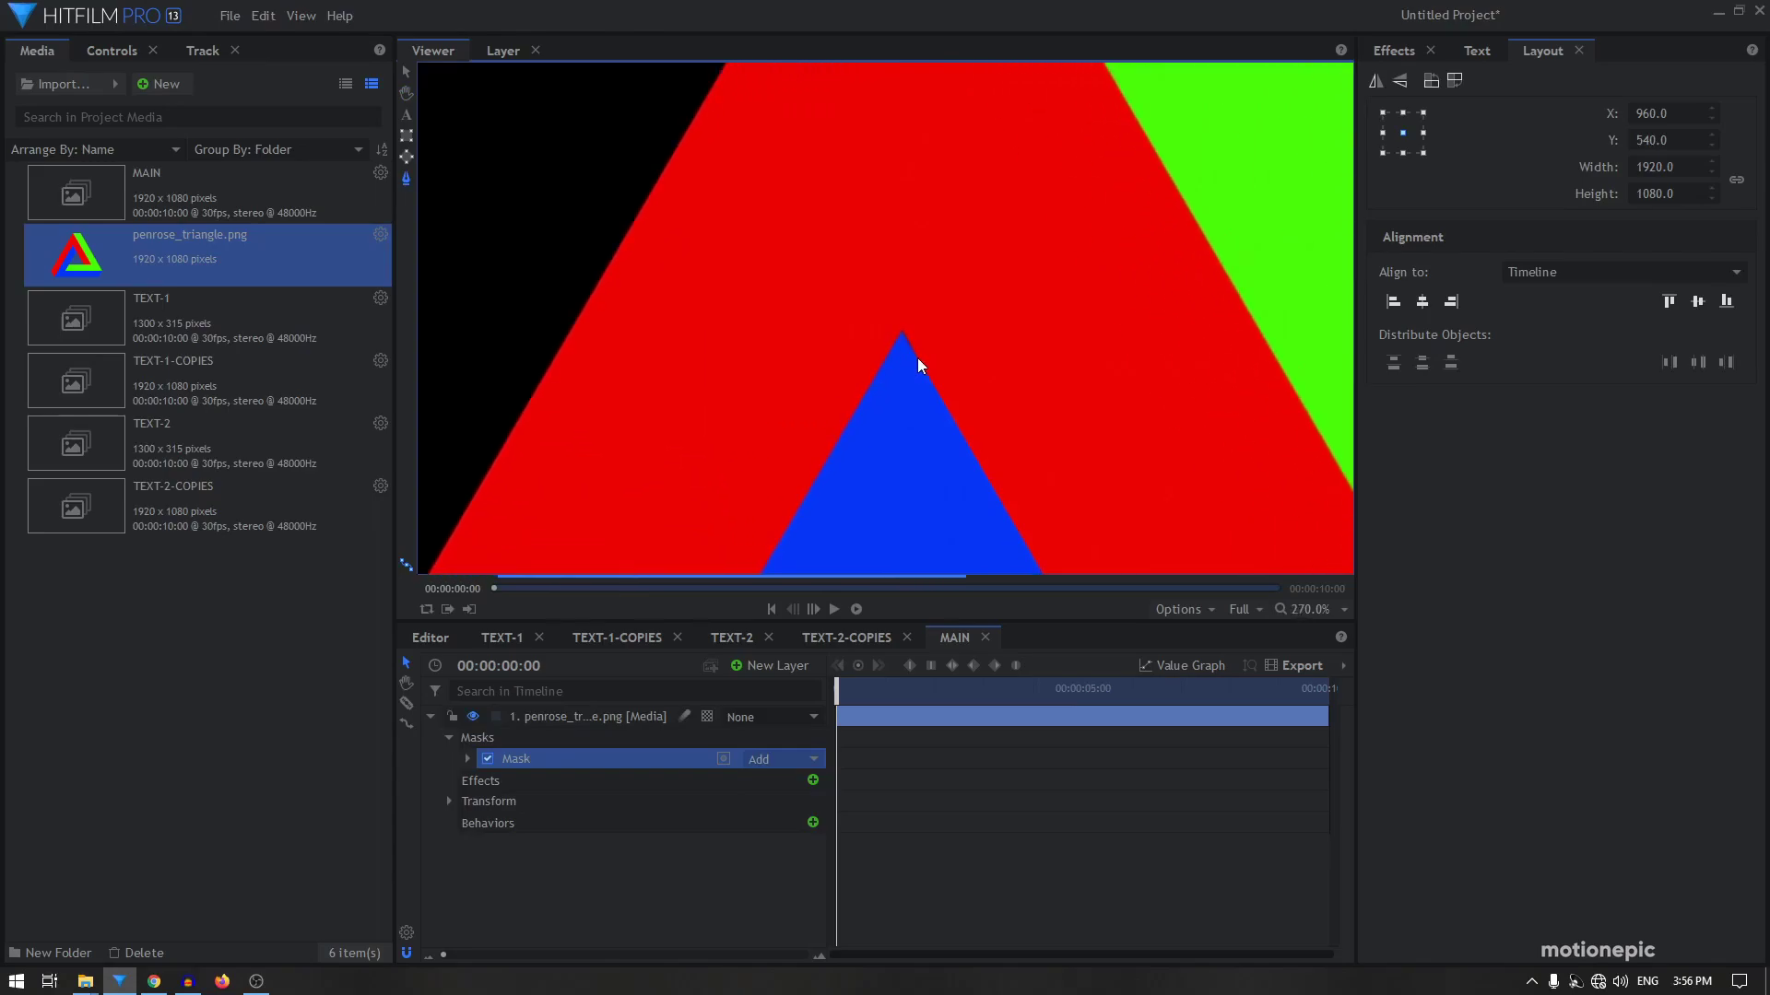
{"action": "left_click_drag", "start_coordinate": [903, 336], "coordinate": [838, 347]}
{"action": "scroll", "coordinate": [1064, 241], "scroll_direction": "down", "scroll_amount": 6}
{"action": "scroll", "coordinate": [1065, 241], "scroll_direction": "up", "scroll_amount": 1}
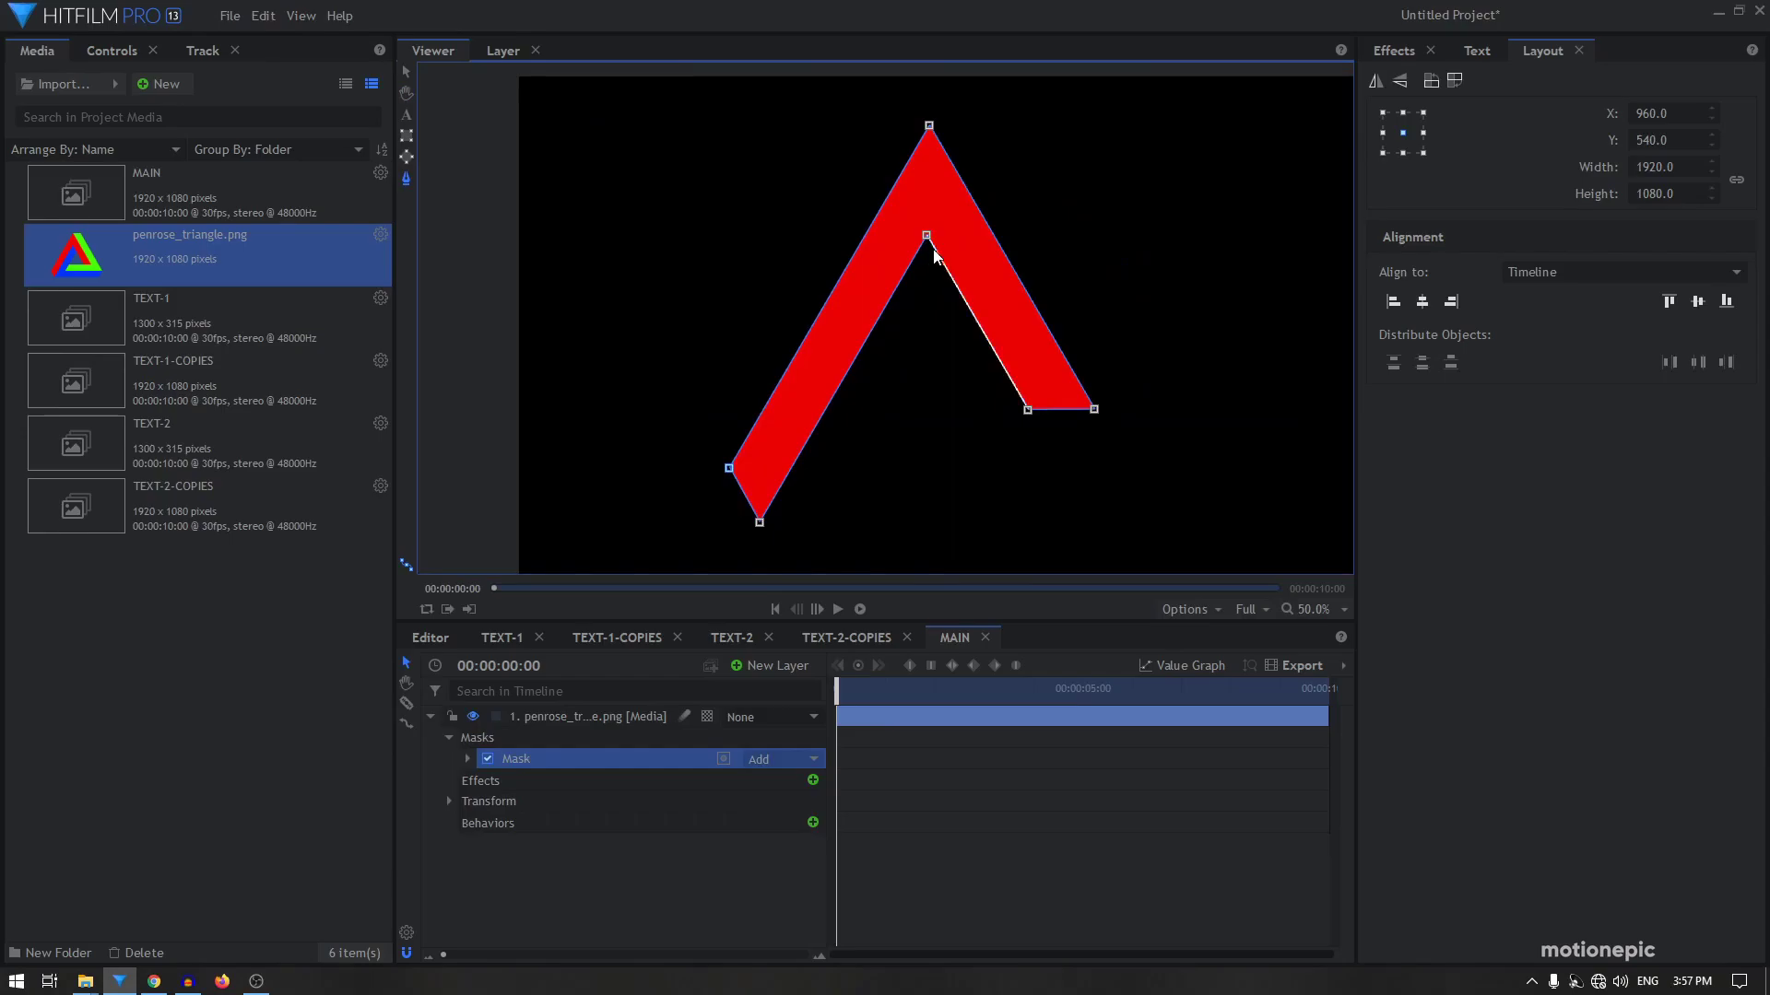
Rename the masked penrose triangle layer to RED and collapse its properties
{"action": "left_click", "coordinate": [555, 725]}
{"action": "double_click", "coordinate": [555, 723]}
{"action": "type", "text": "RED"}
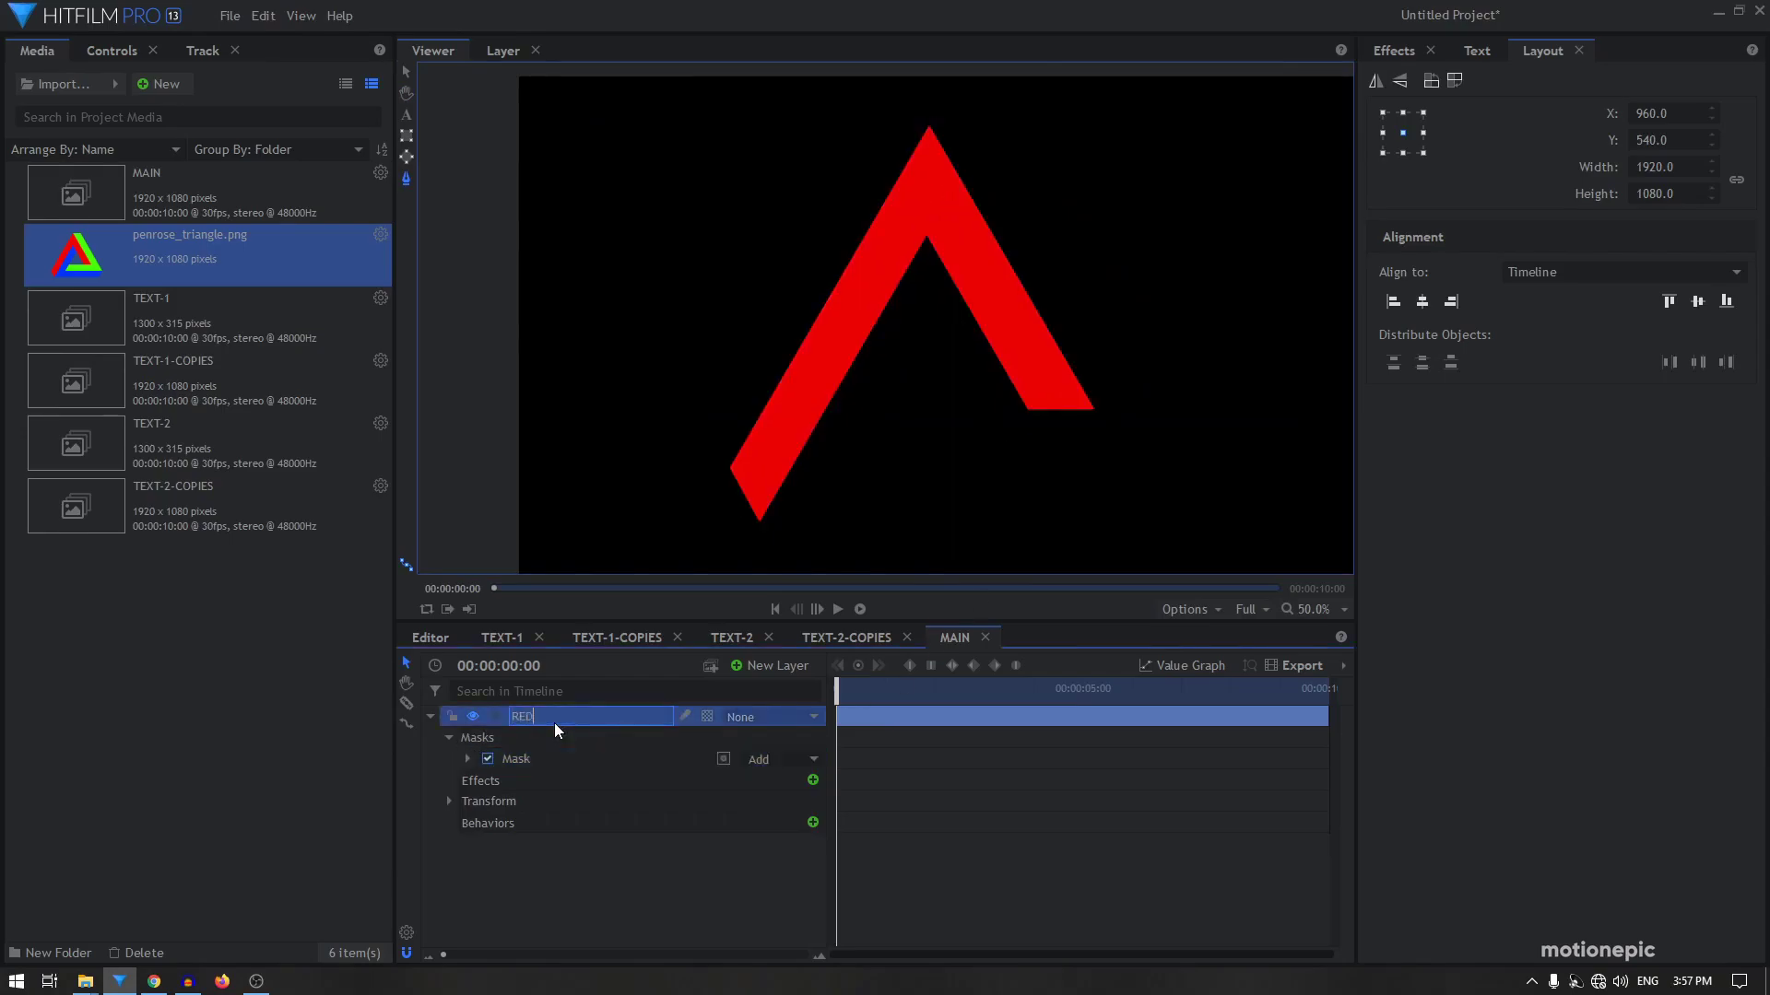
{"action": "key", "text": "Return"}
{"action": "left_click", "coordinate": [430, 716]}
{"action": "left_click", "coordinate": [514, 842]}
Add penrose_triangle.png again beneath the RED layer and draw a closed freehand mask around its blue section
{"action": "left_click_drag", "start_coordinate": [143, 258], "coordinate": [590, 727]}
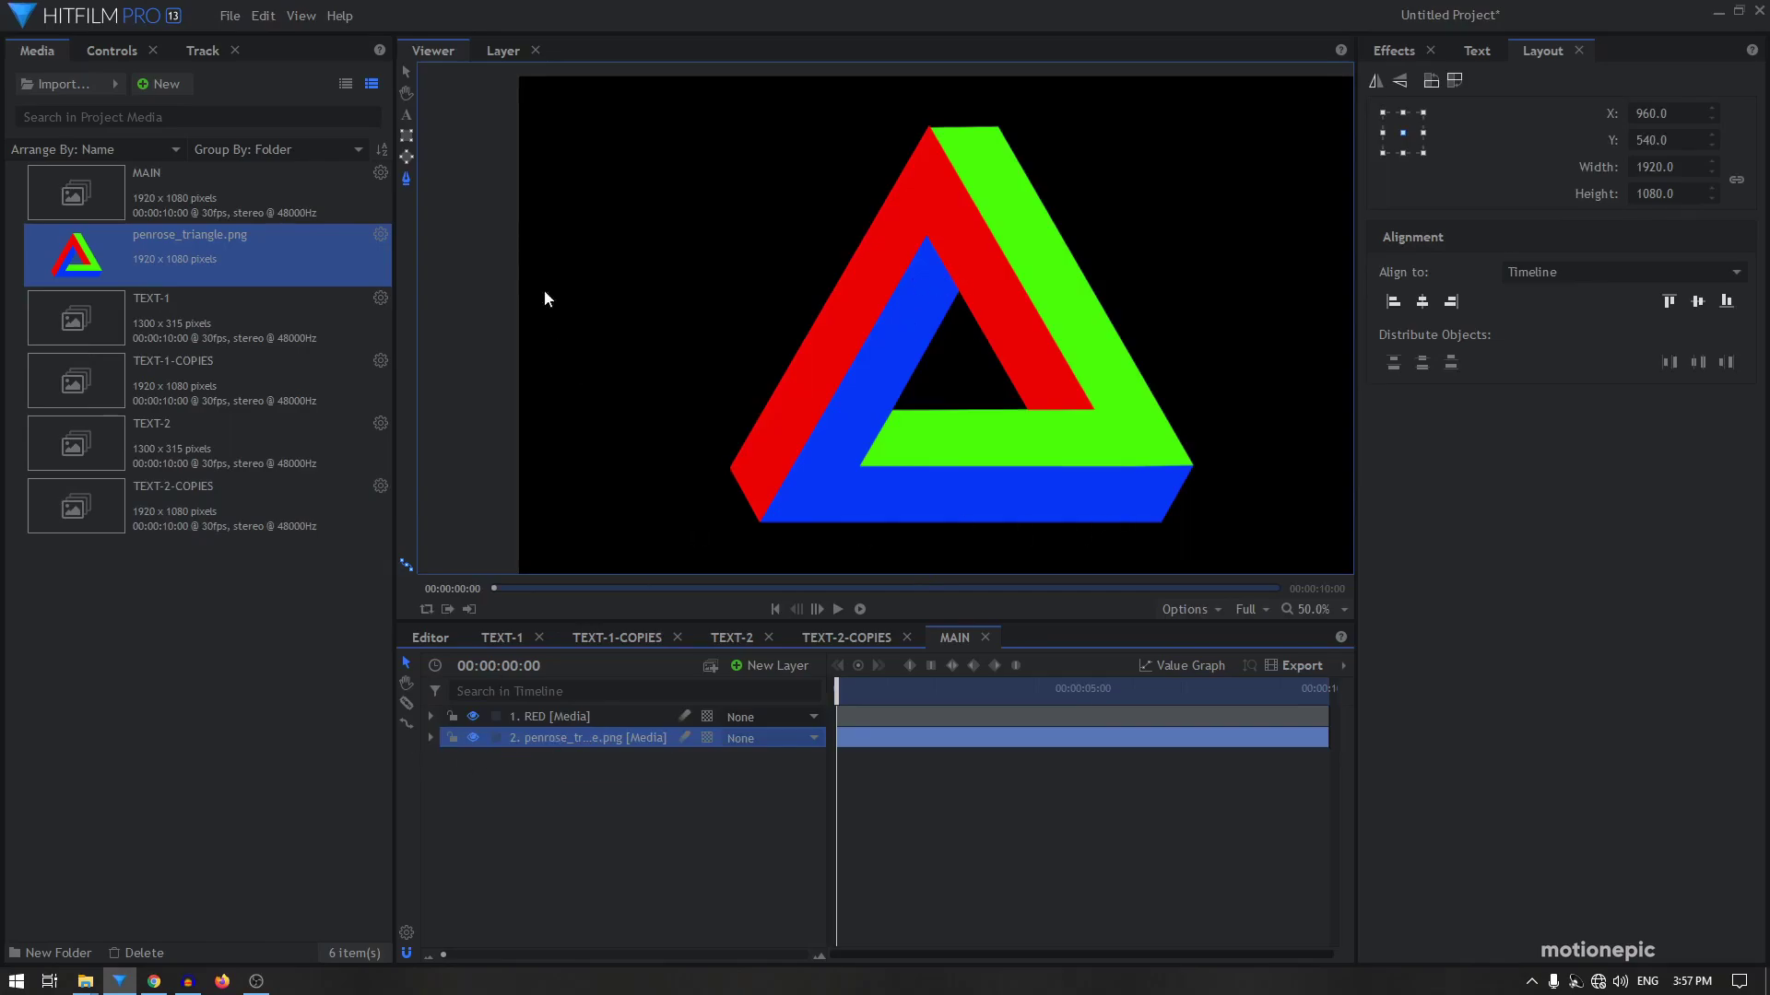
{"action": "scroll", "coordinate": [948, 263], "scroll_direction": "up", "scroll_amount": 3}
{"action": "left_click", "coordinate": [940, 289]}
{"action": "scroll", "coordinate": [940, 288], "scroll_direction": "up", "scroll_amount": 4}
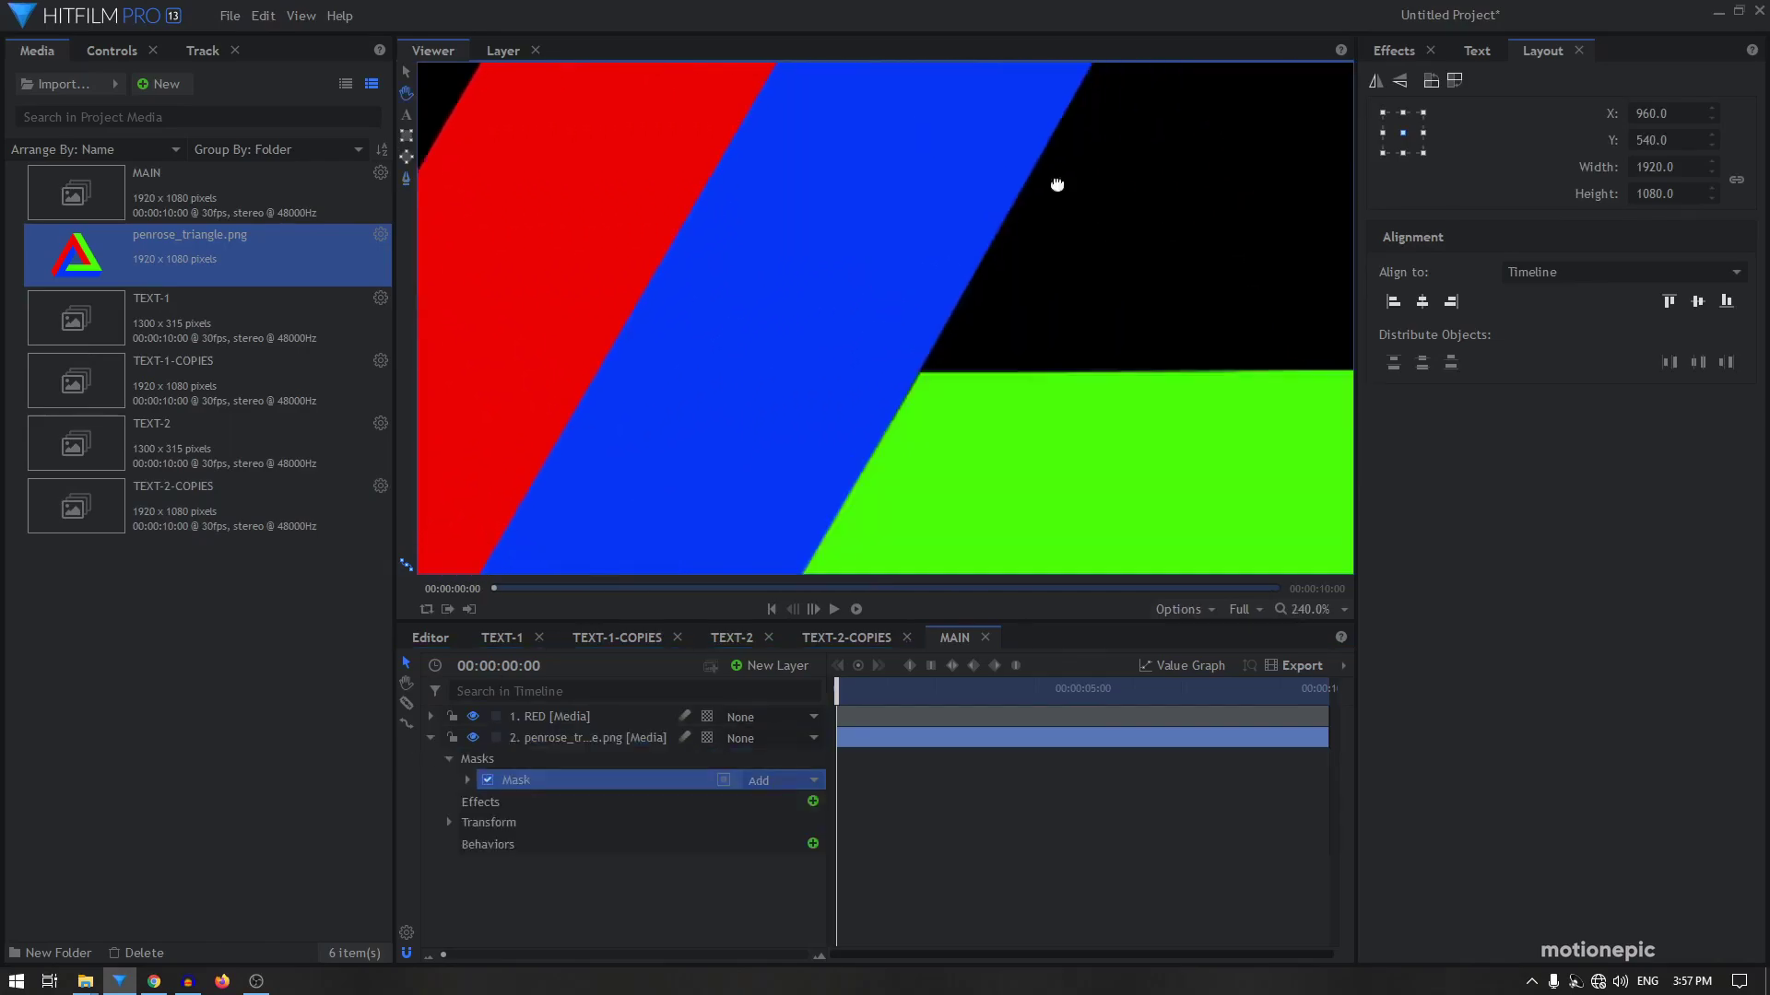
{"action": "left_click_drag", "start_coordinate": [851, 363], "coordinate": [661, 612]}
{"action": "scroll", "coordinate": [885, 258], "scroll_direction": "down", "scroll_amount": 3}
{"action": "left_click", "coordinate": [885, 259]}
{"action": "scroll", "coordinate": [885, 258], "scroll_direction": "down", "scroll_amount": 3}
Collapse the blue-masked layer and rename it to BLUE
{"action": "left_click", "coordinate": [429, 737]}
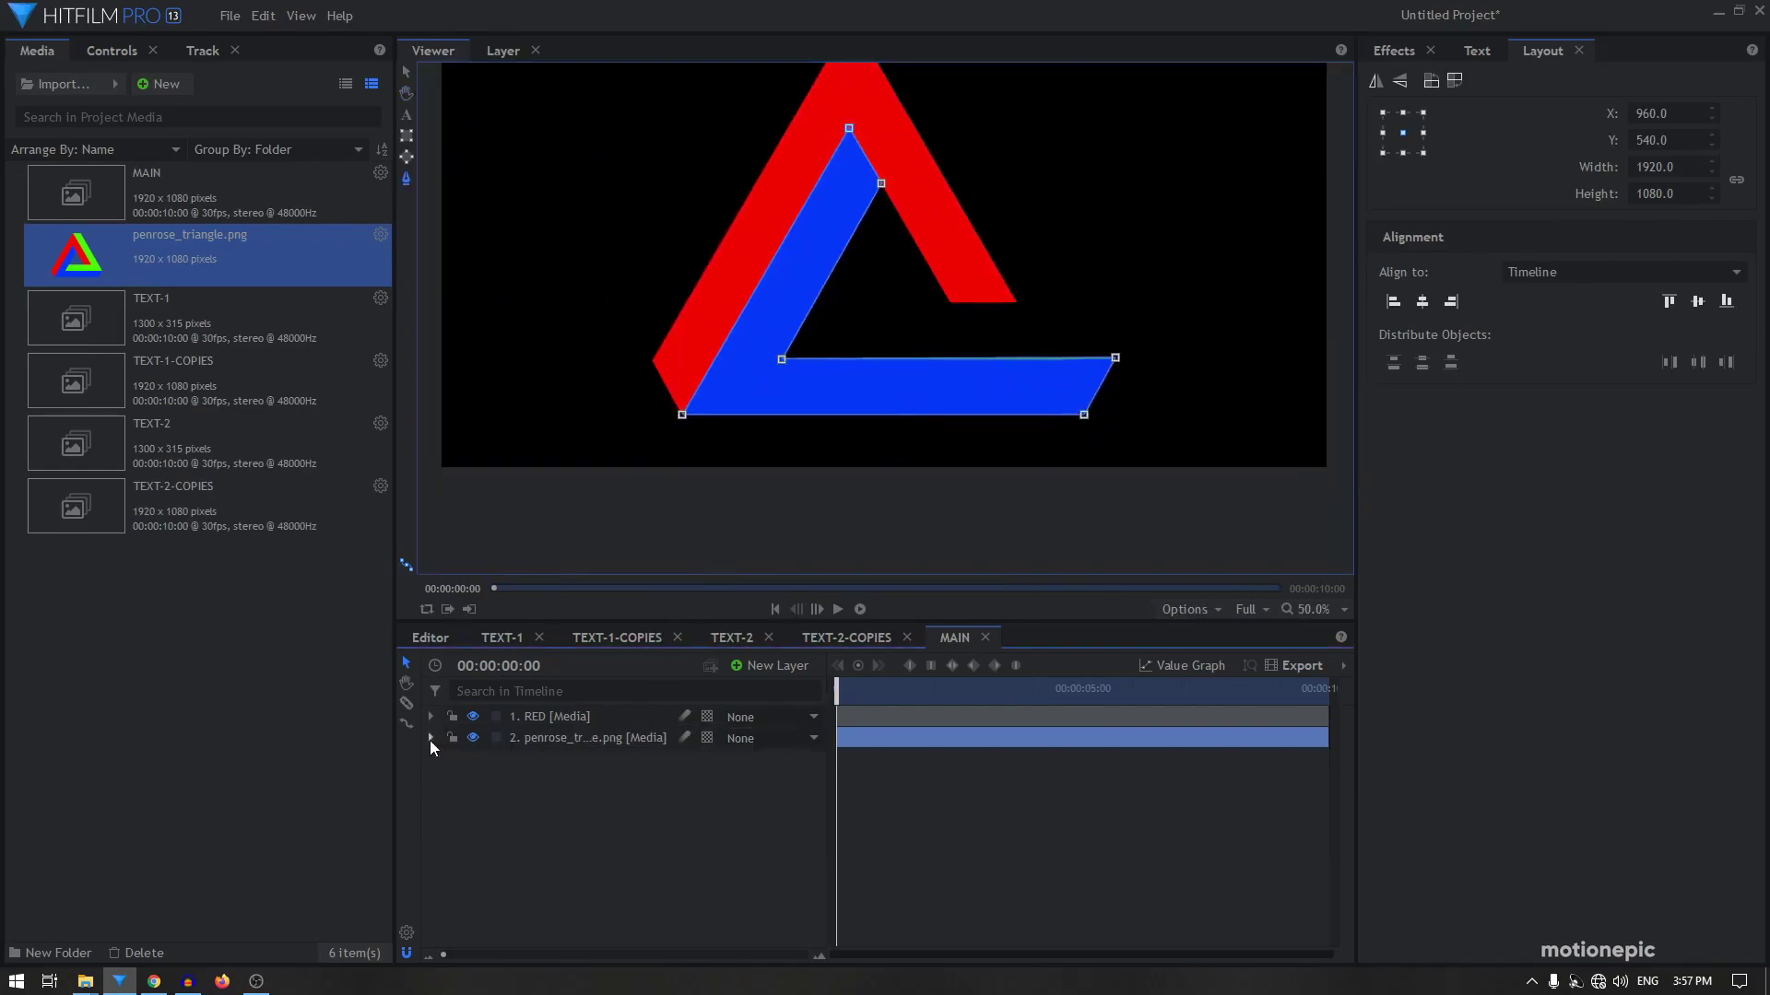
{"action": "left_click", "coordinate": [580, 743]}
{"action": "double_click", "coordinate": [579, 742]}
{"action": "type", "text": "BLUE"}
{"action": "key", "text": "Return"}
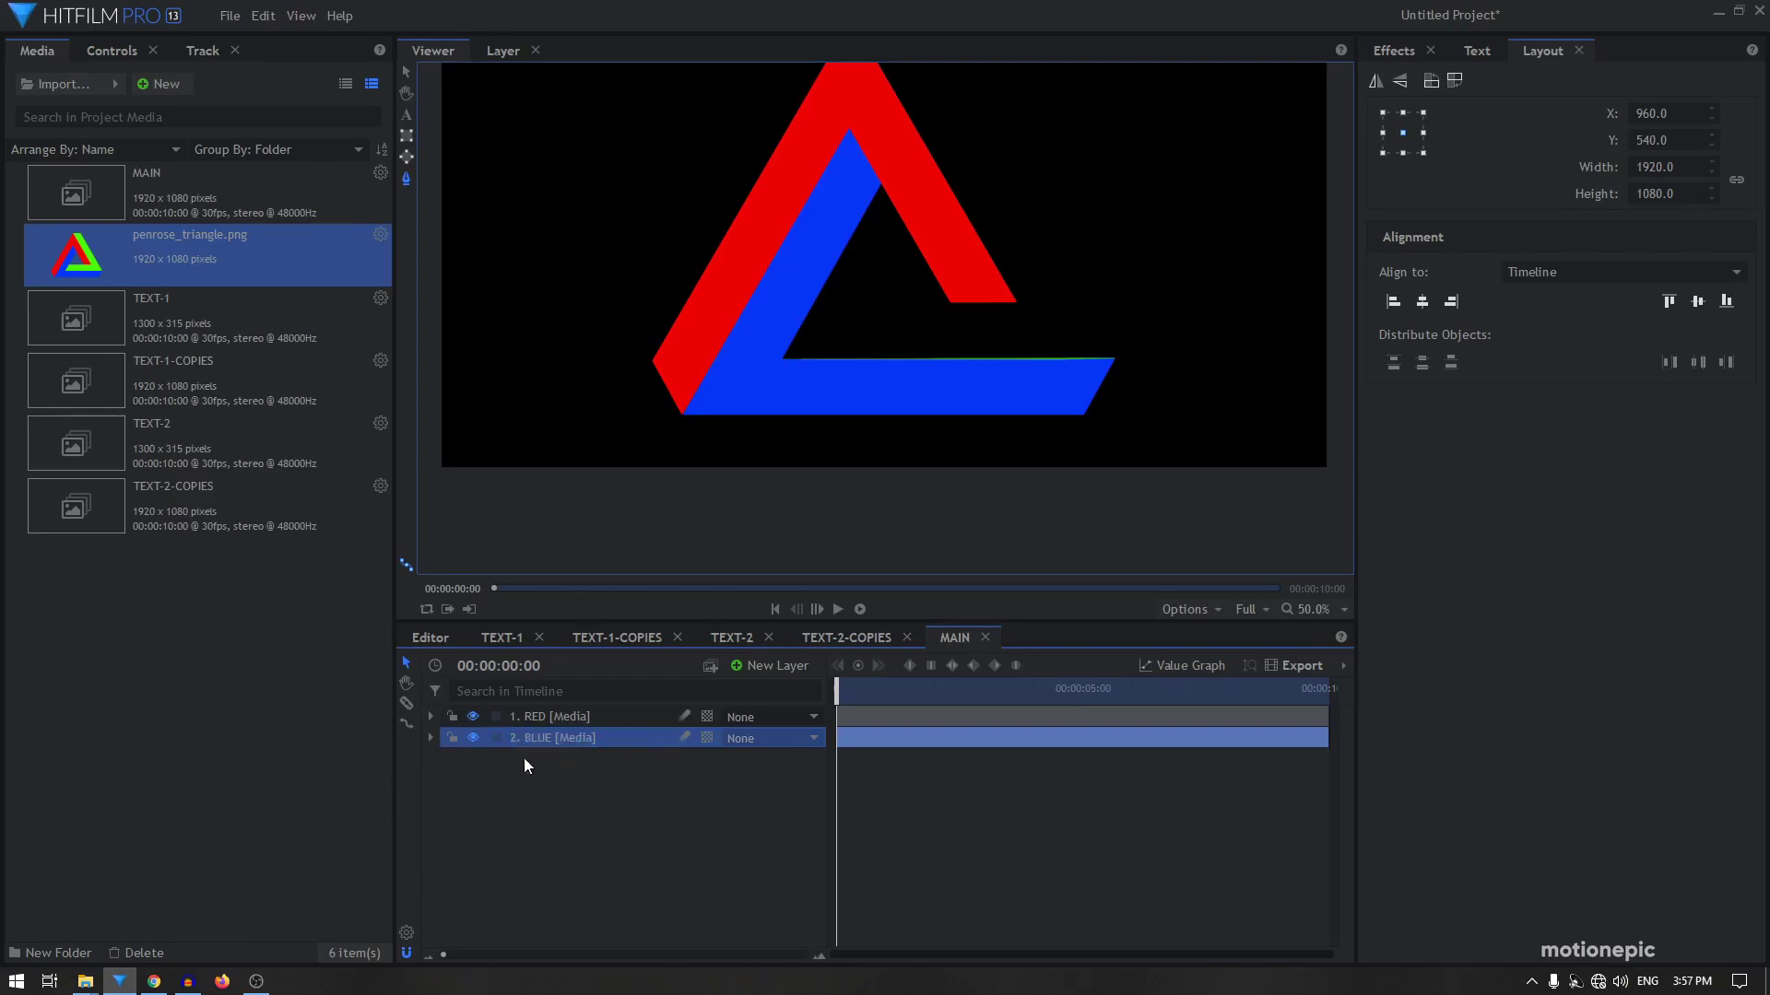
Add another copy of penrose_triangle.png to the MAIN composite shot beneath the BLUE layer
{"action": "left_click_drag", "start_coordinate": [150, 253], "coordinate": [610, 801]}
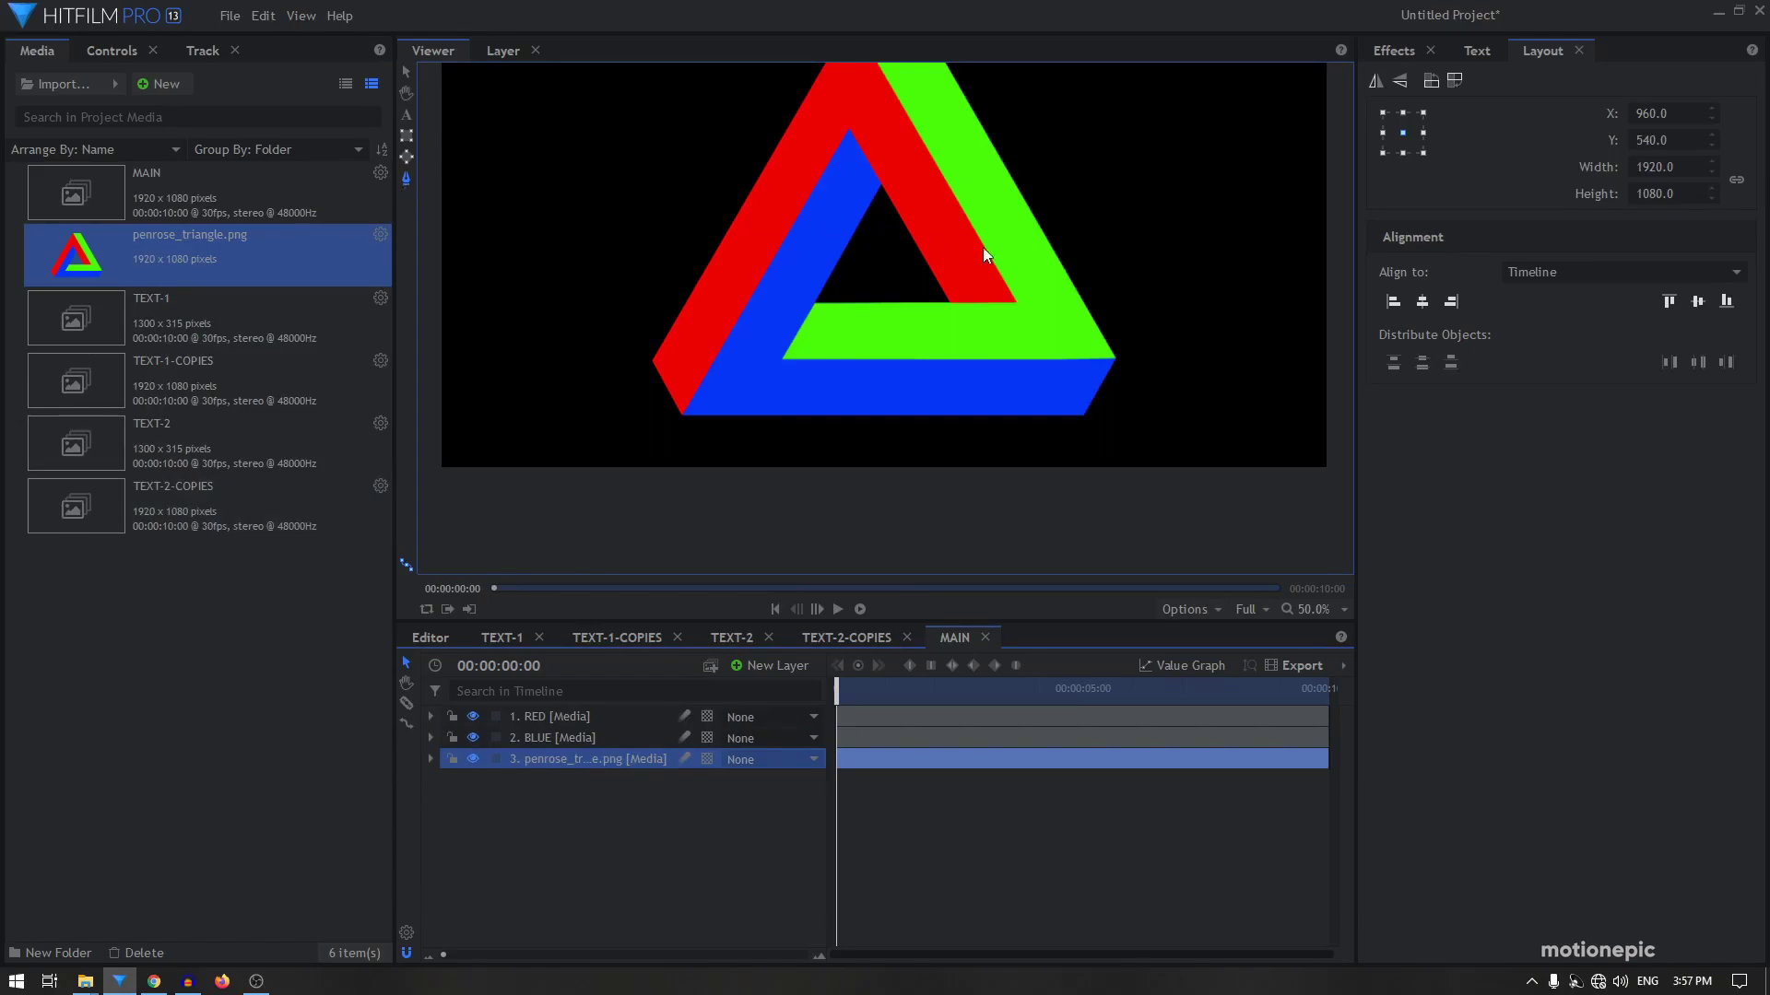
{"action": "left_click_drag", "start_coordinate": [957, 246], "coordinate": [830, 364]}
{"action": "scroll", "coordinate": [819, 180], "scroll_direction": "up", "scroll_amount": 3}
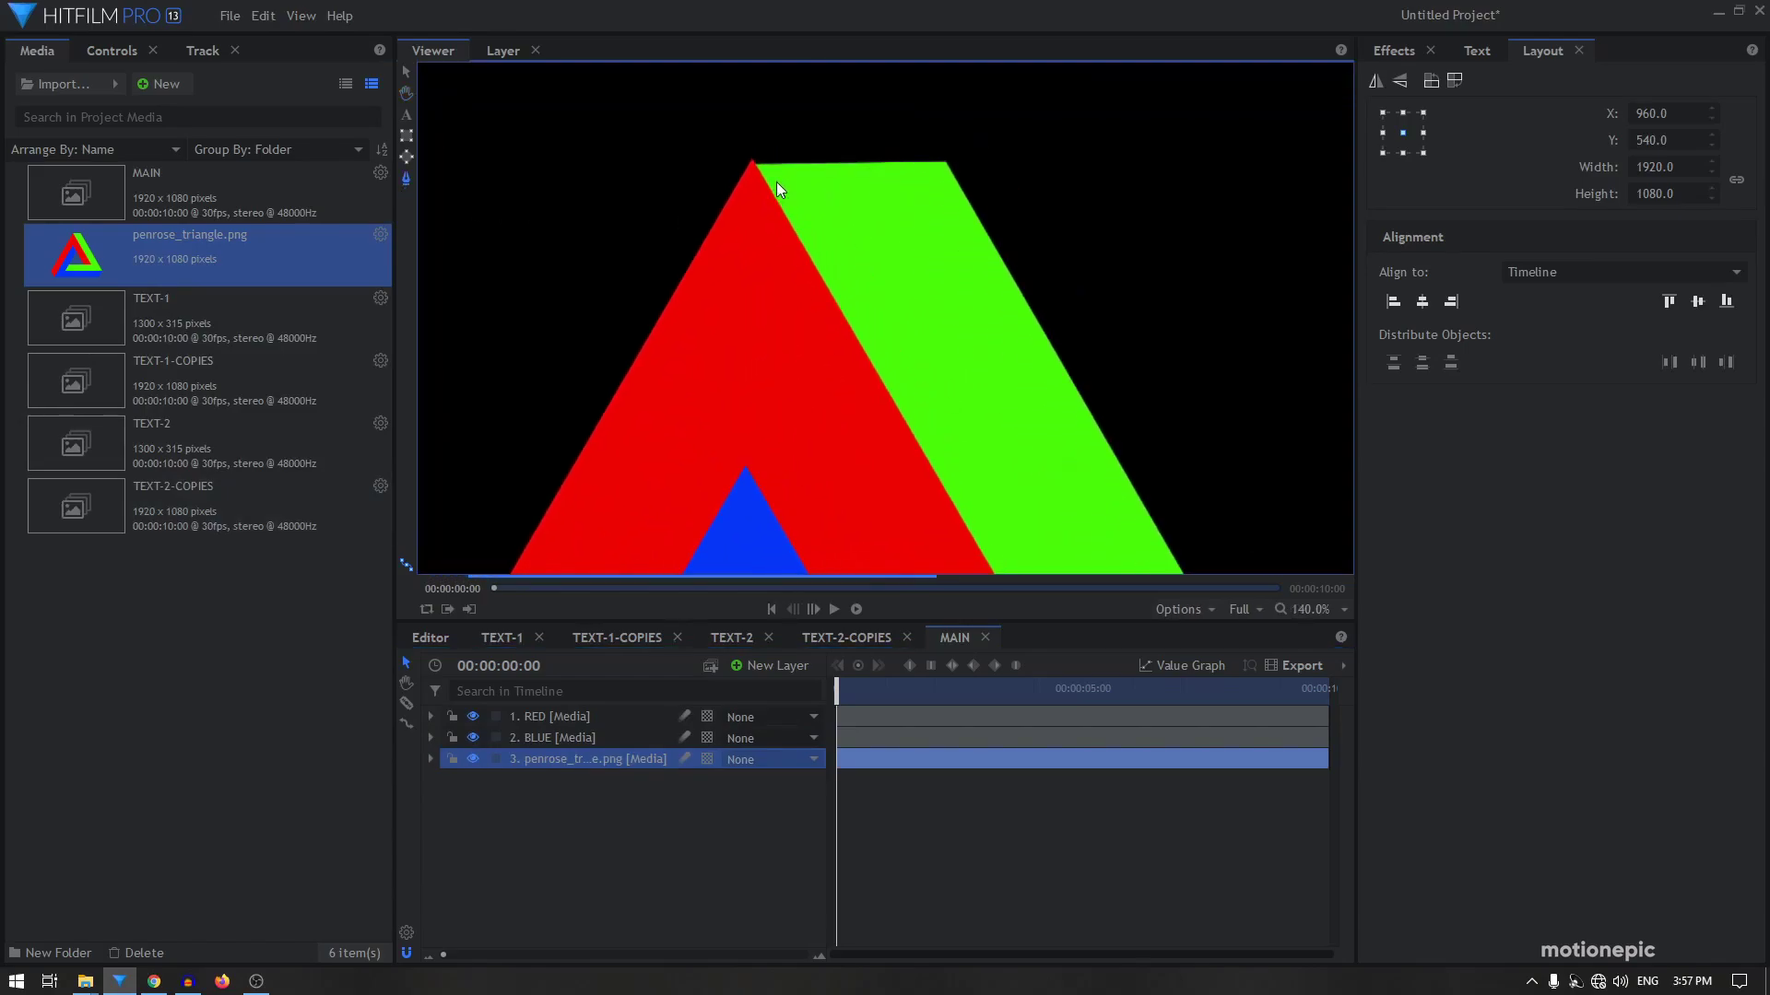
Draw a closed freehand mask around the green section of the newly added penrose_triangle.png layer
{"action": "left_click", "coordinate": [755, 162]}
{"action": "scroll", "coordinate": [945, 168], "scroll_direction": "up", "scroll_amount": 2}
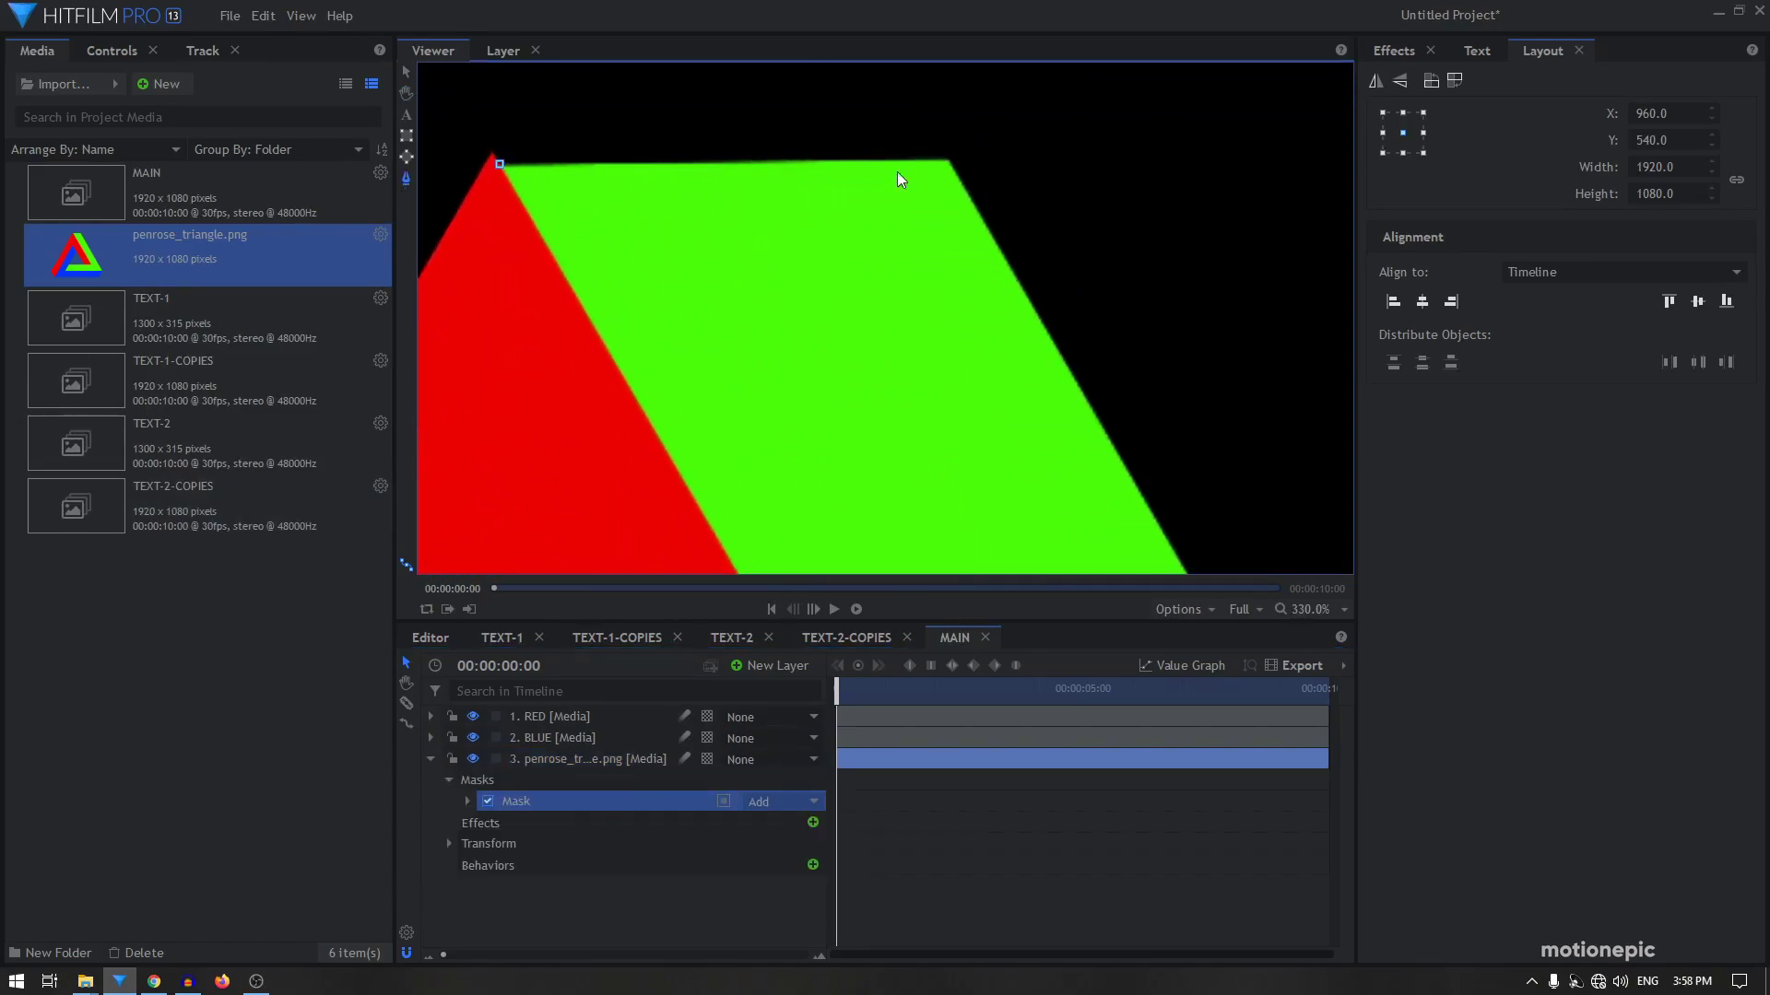
{"action": "scroll", "coordinate": [979, 366], "scroll_direction": "up", "scroll_amount": 3}
{"action": "scroll", "coordinate": [748, 421], "scroll_direction": "down", "scroll_amount": 3}
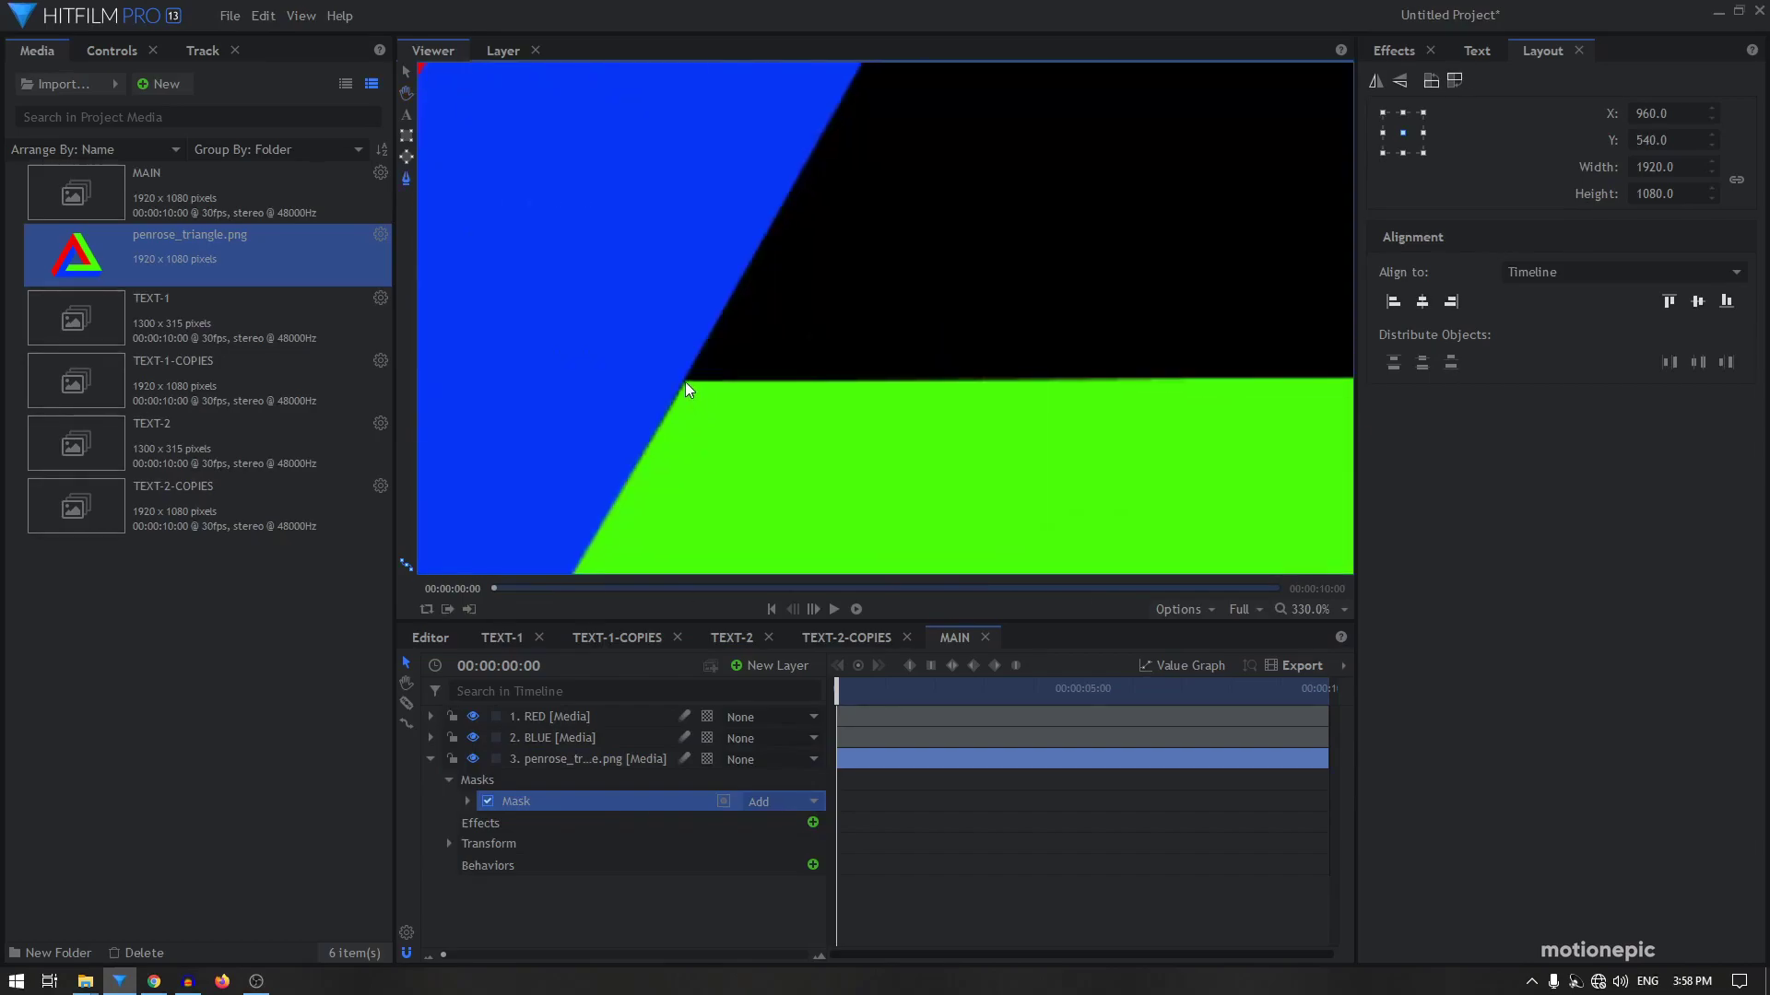
{"action": "scroll", "coordinate": [948, 459], "scroll_direction": "down", "scroll_amount": 4}
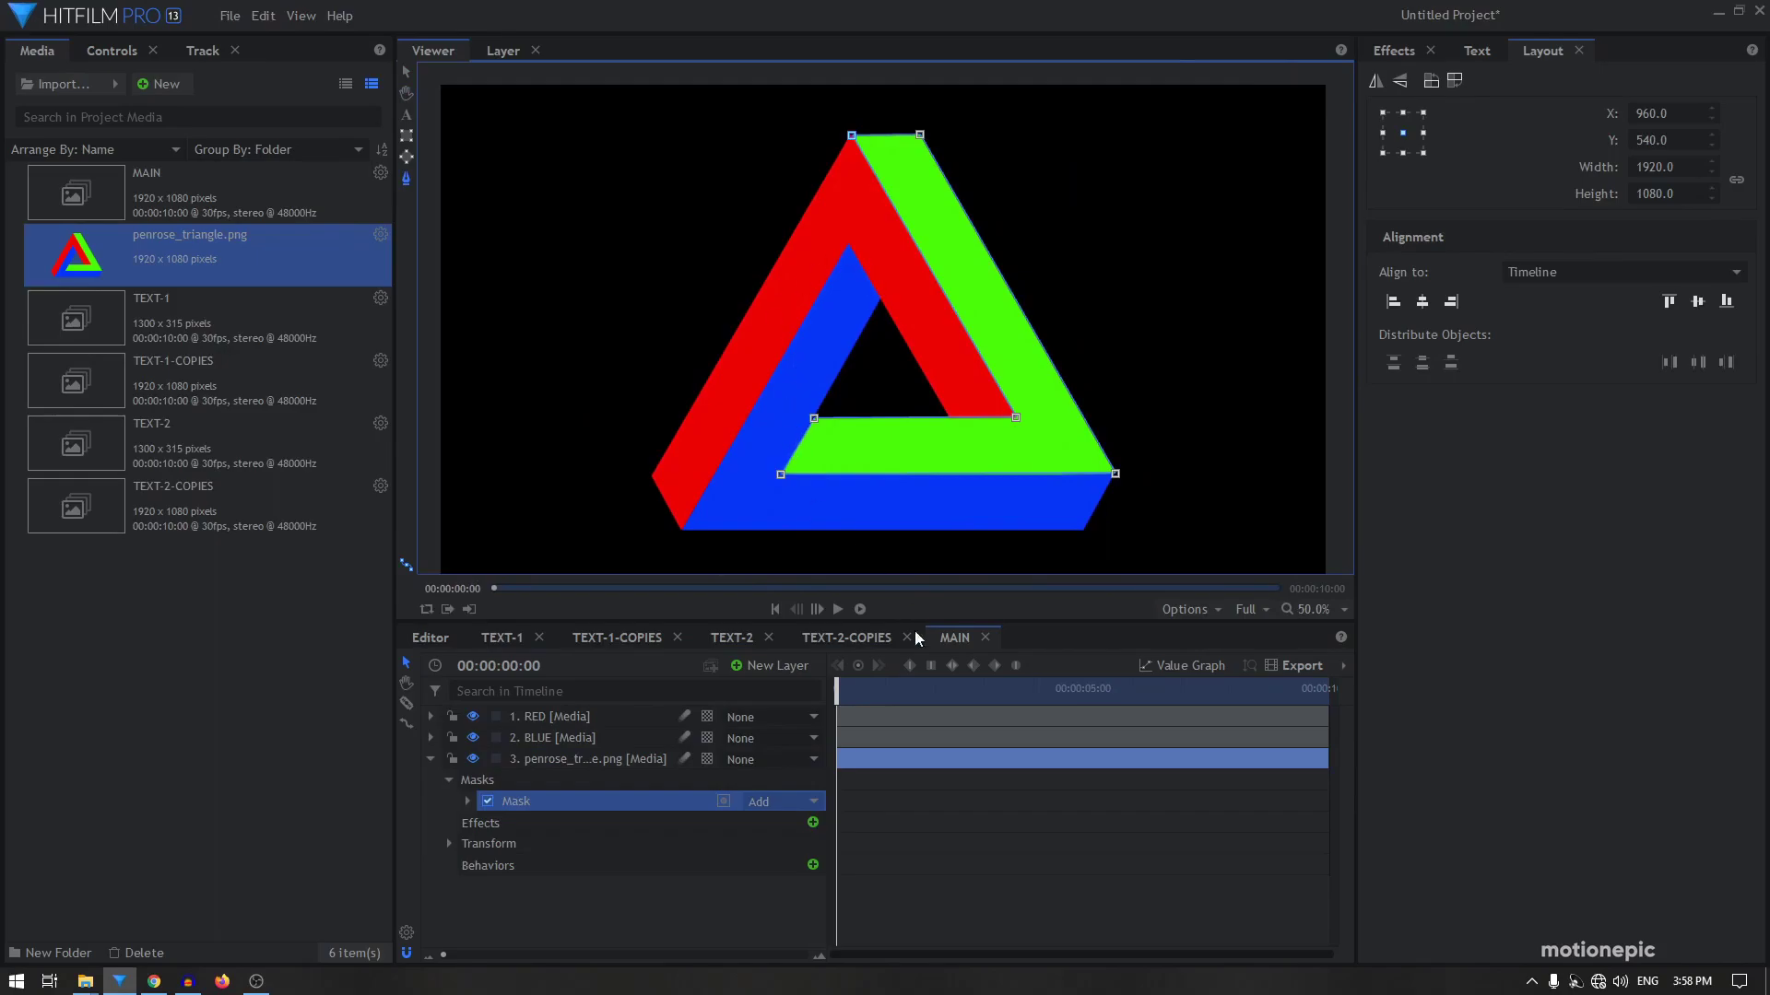
Rename the green-masked penrose triangle layer to GREEN and collapse its properties
{"action": "left_click", "coordinate": [543, 763]}
{"action": "left_click", "coordinate": [543, 763]}
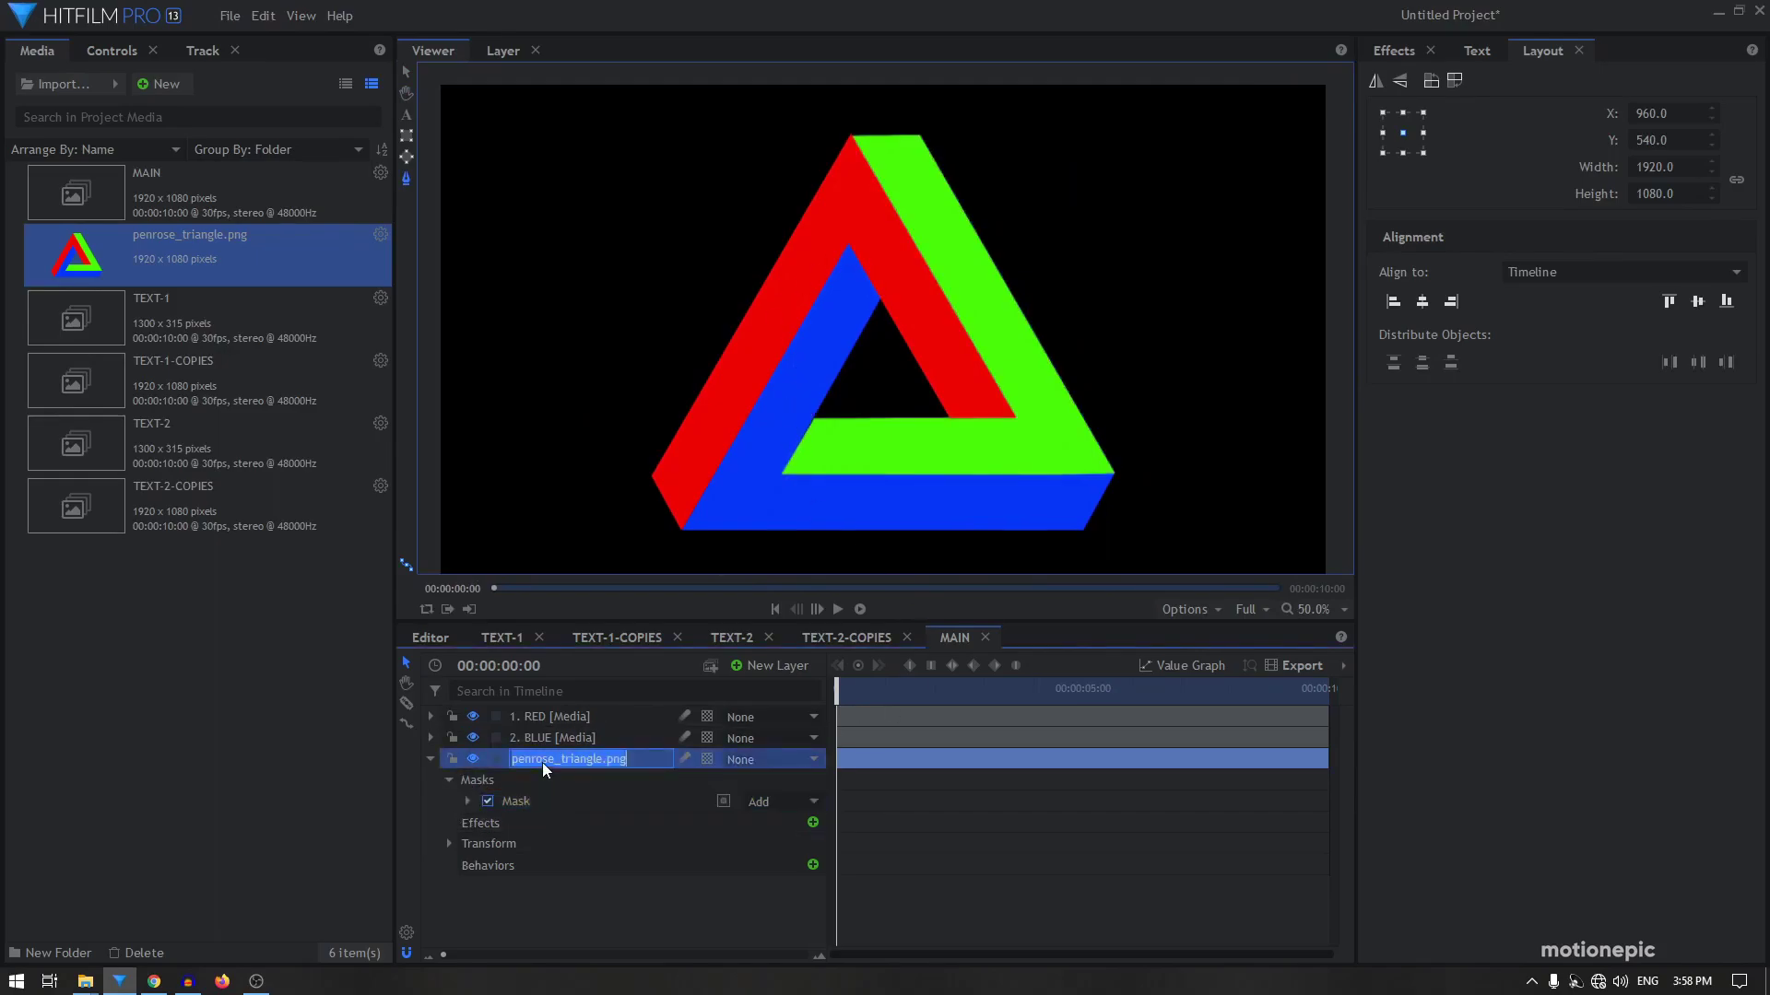
{"action": "type", "text": "GRE"}
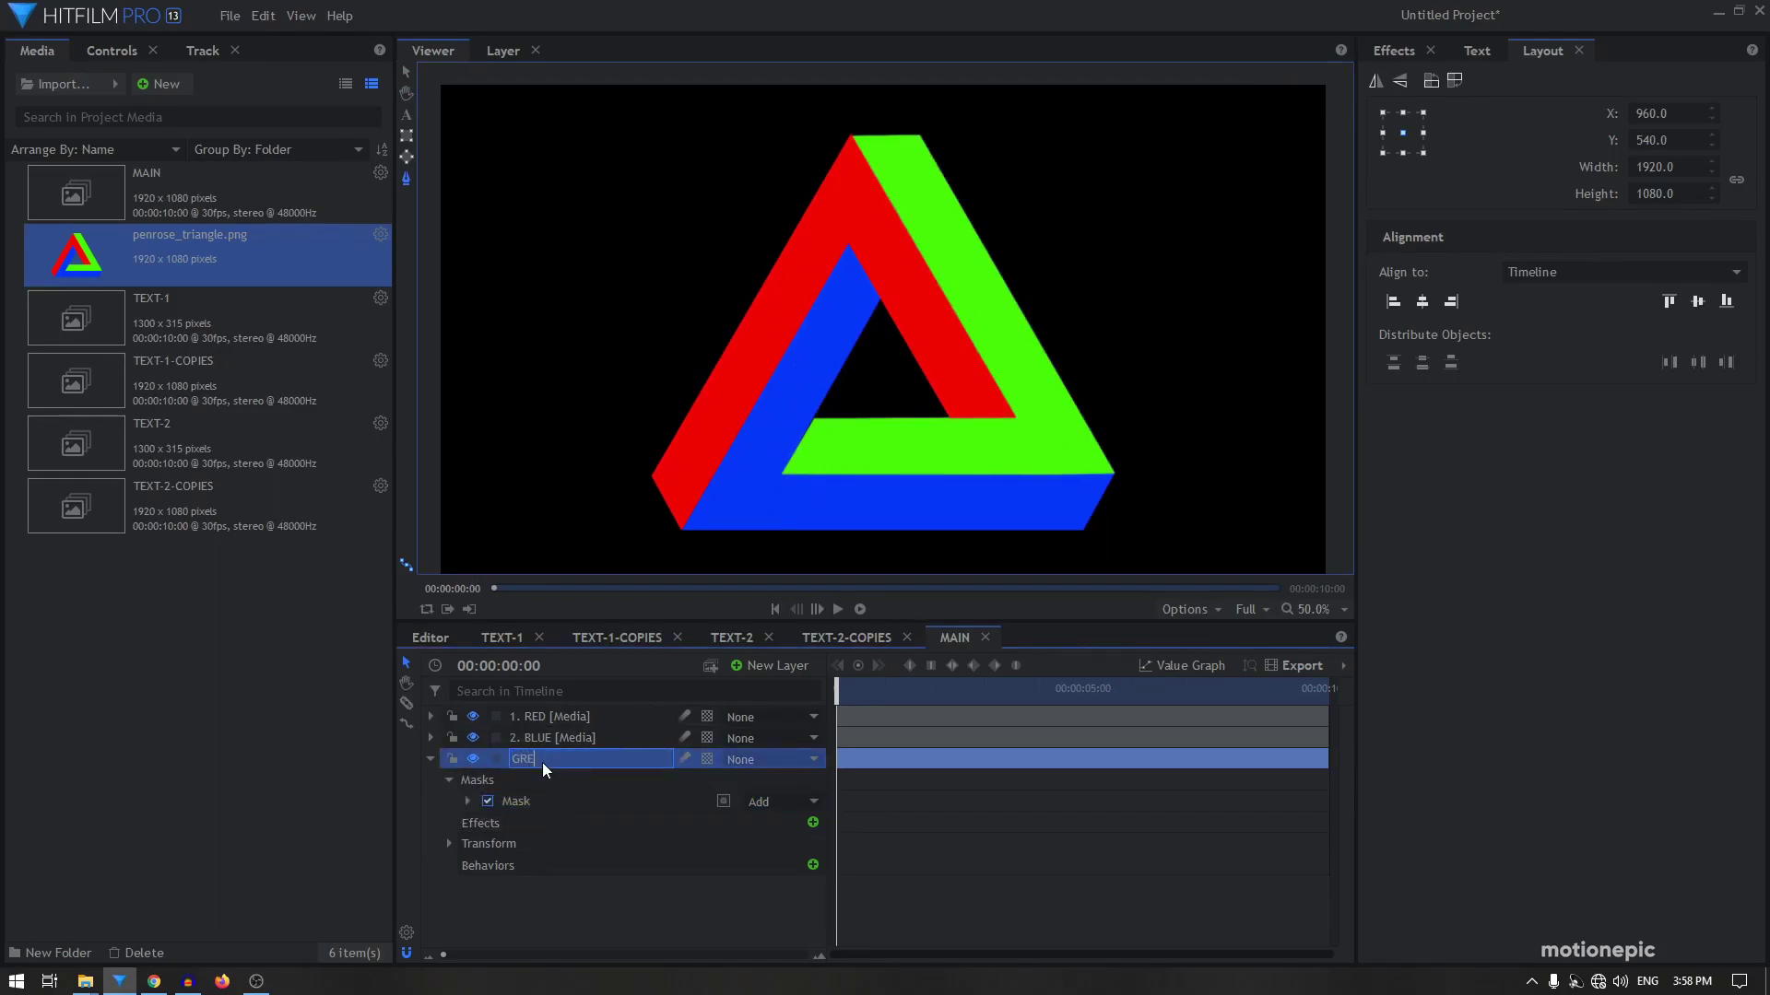
{"action": "type", "text": "EN"}
{"action": "key", "text": "Return"}
{"action": "left_click", "coordinate": [429, 759]}
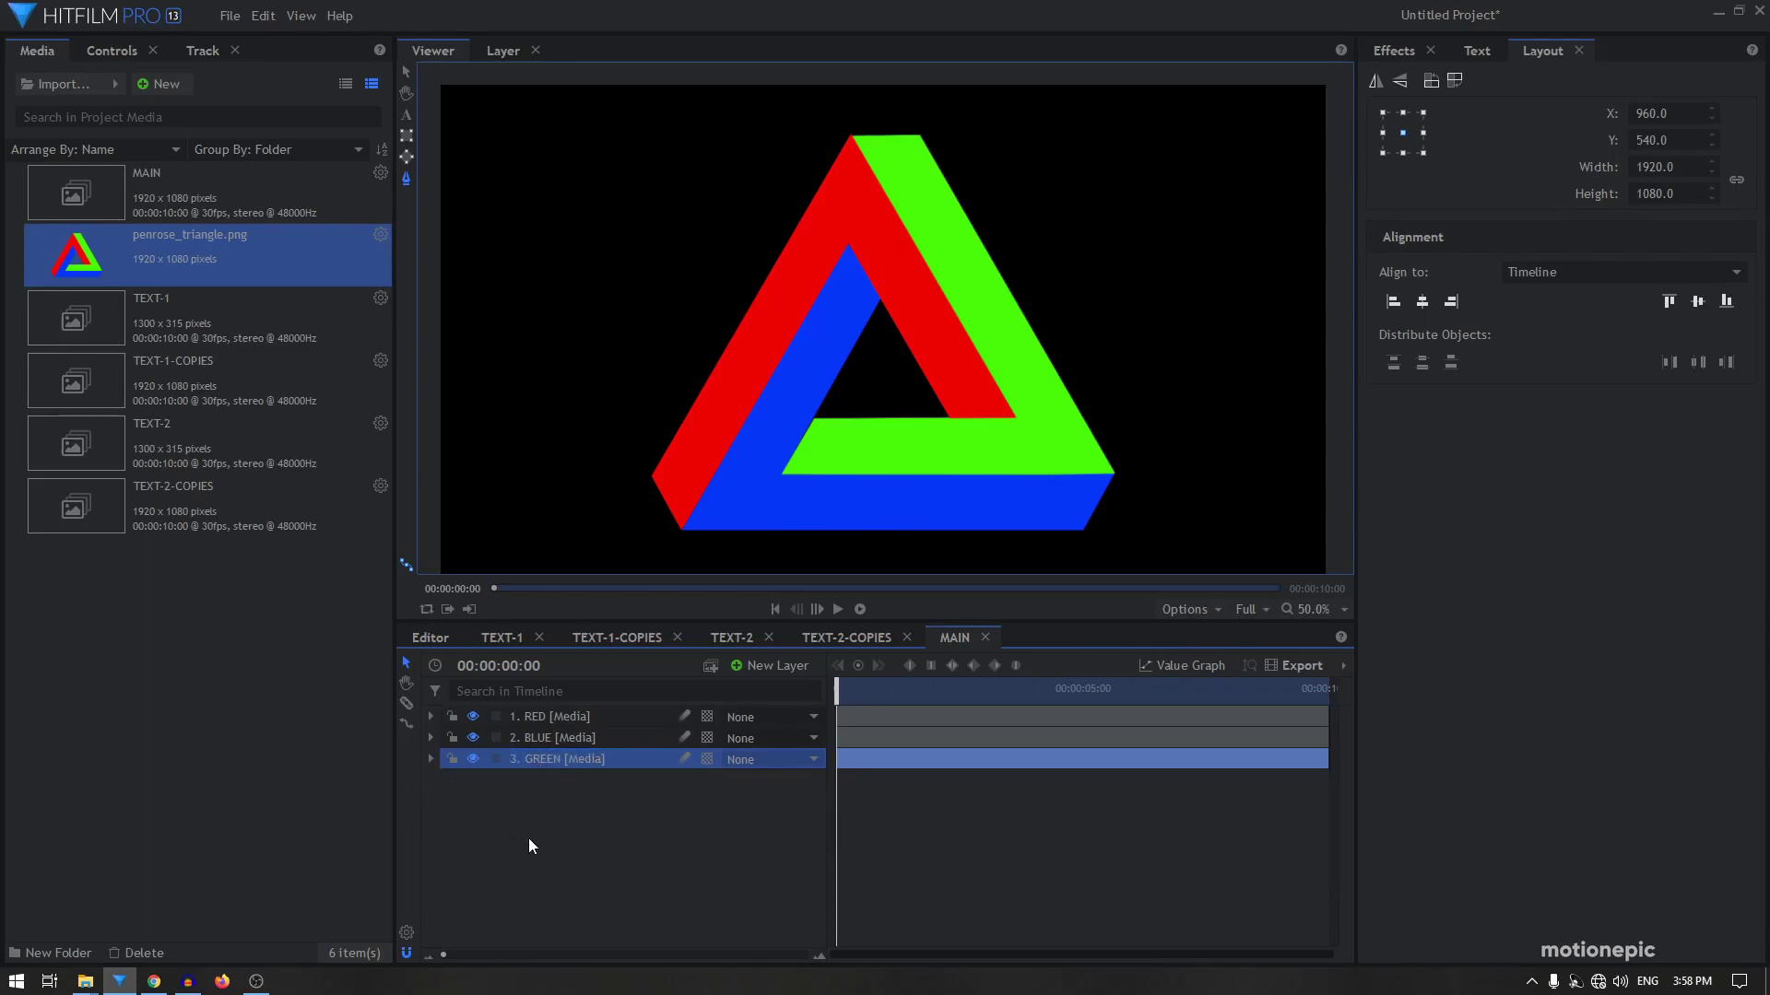
Hide and re-show the GREEN and BLUE layers to check that the colour sections are separated
{"action": "left_click", "coordinate": [473, 758]}
{"action": "left_click", "coordinate": [473, 738]}
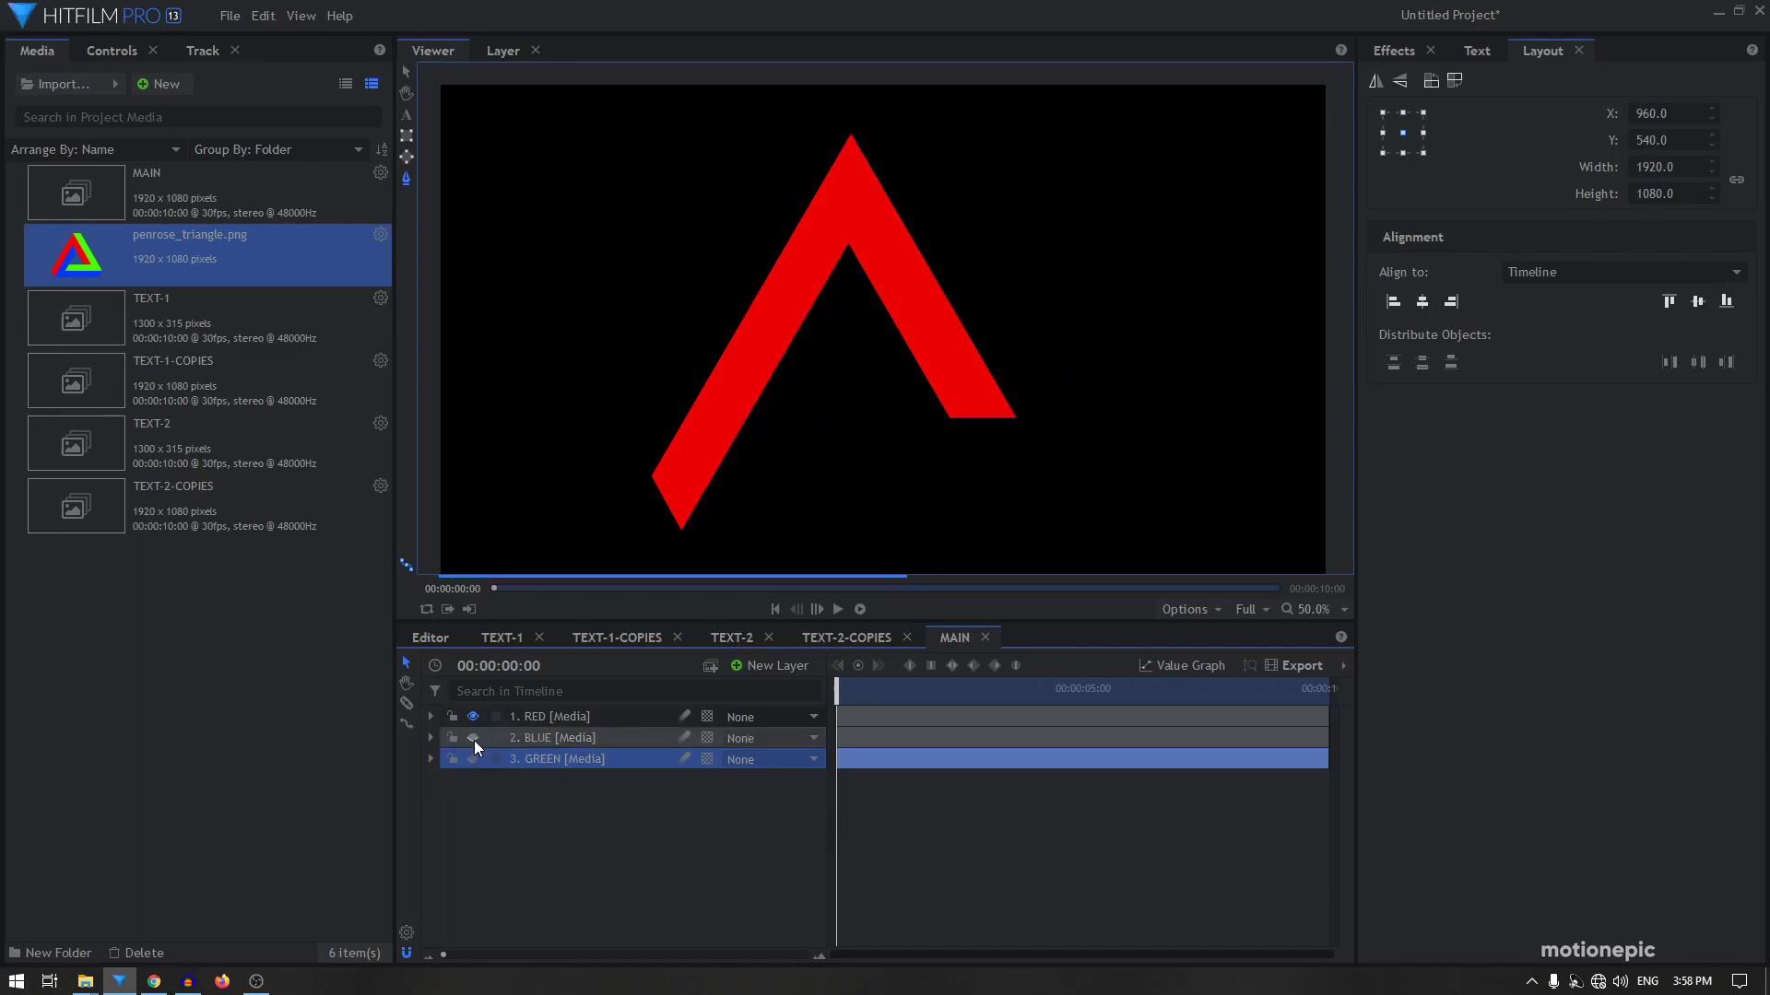
{"action": "left_click", "coordinate": [470, 739]}
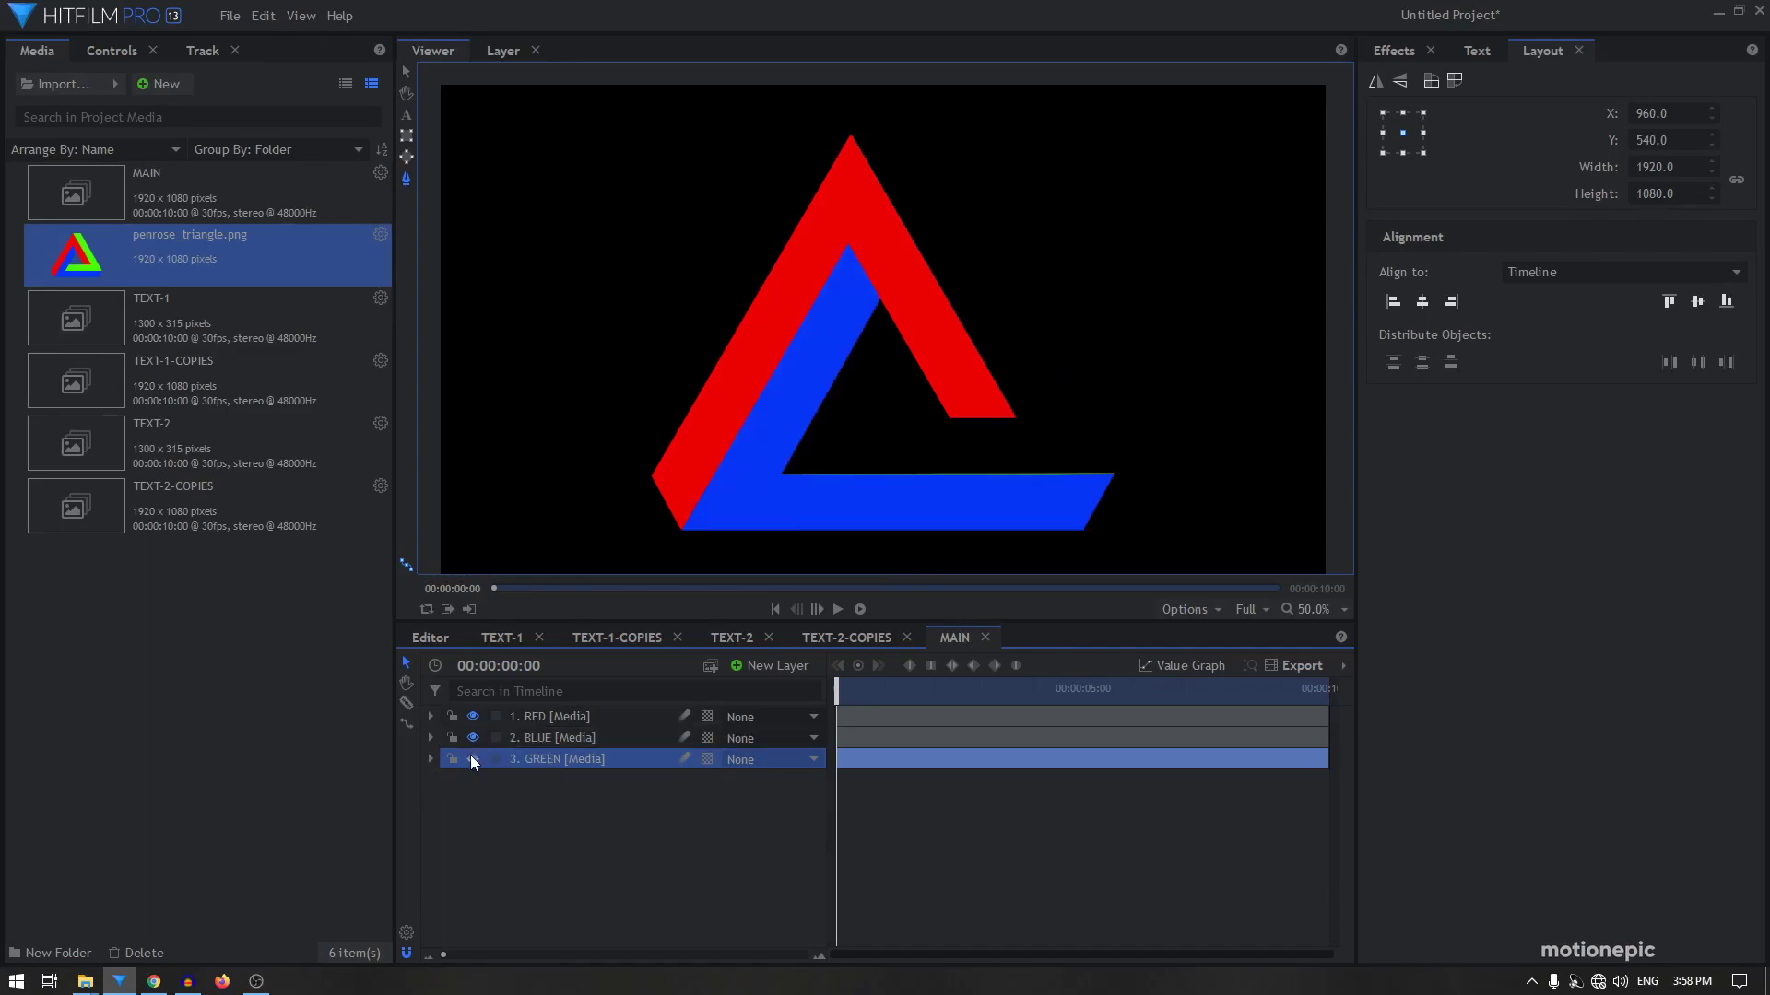
{"action": "left_click", "coordinate": [473, 759]}
{"action": "left_click", "coordinate": [527, 848]}
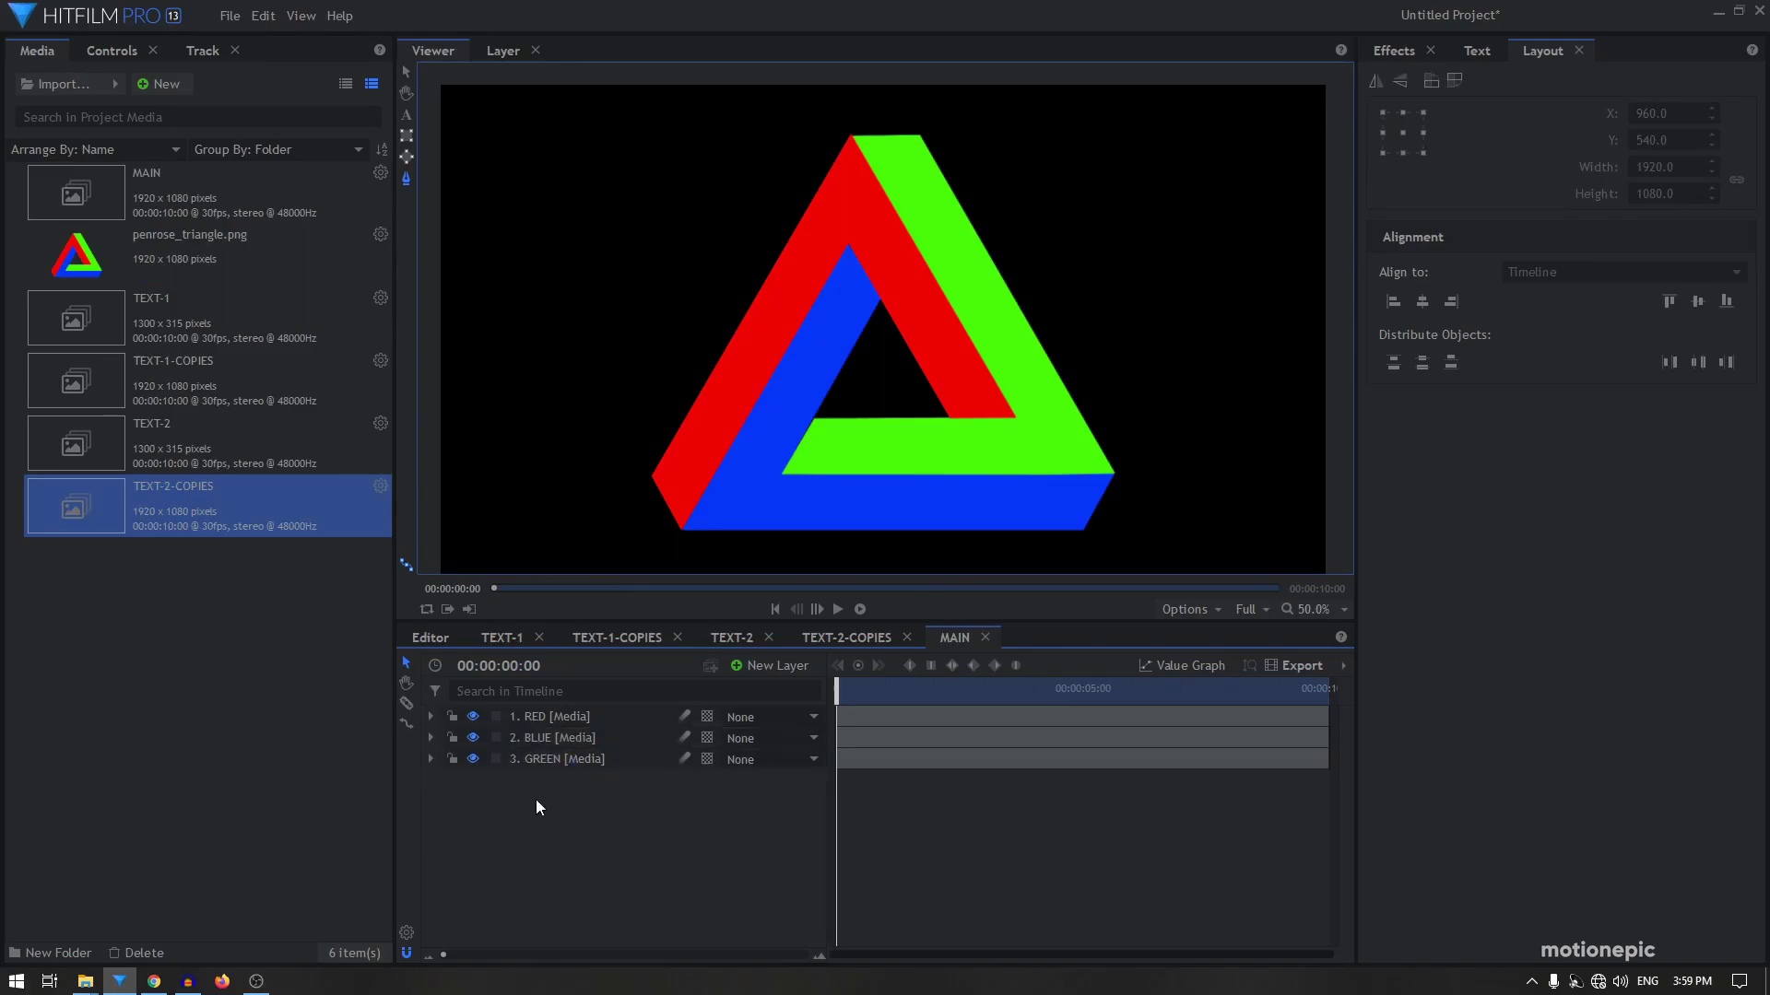
Make a composite shot from the RED layer, taking properties from the current timeline and moving the mask with the layer
{"action": "left_click", "coordinate": [544, 716]}
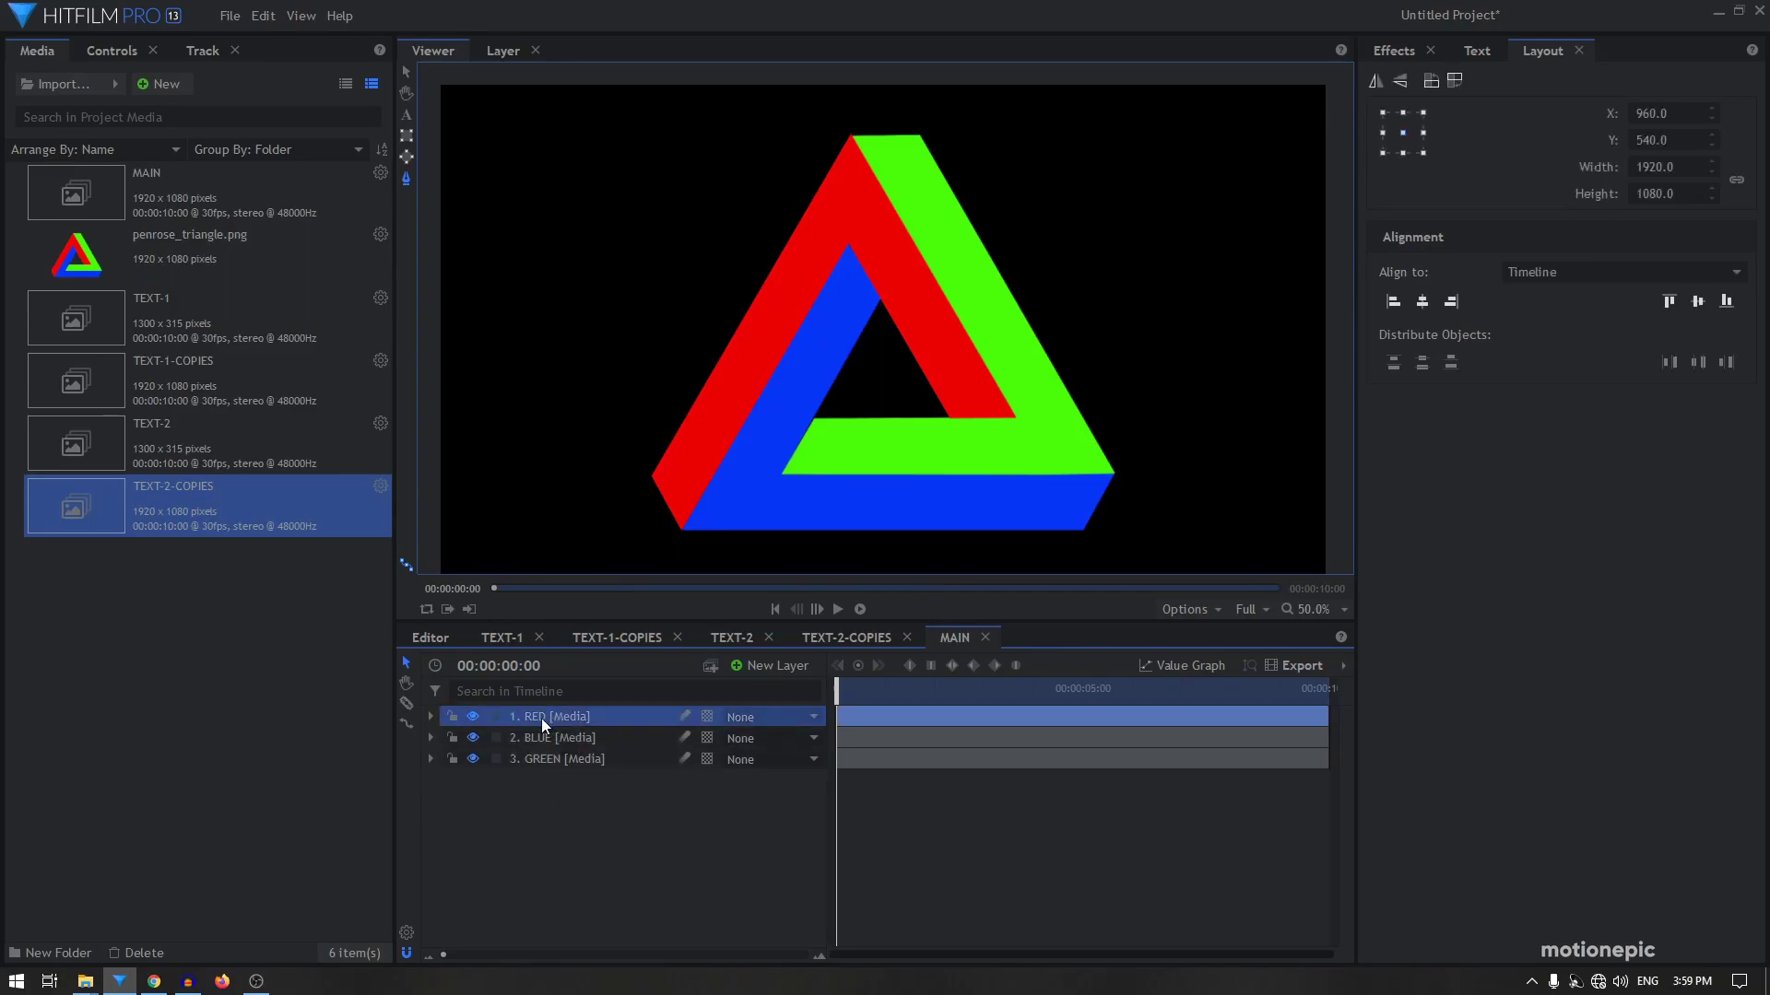
{"action": "right_click", "coordinate": [546, 717]}
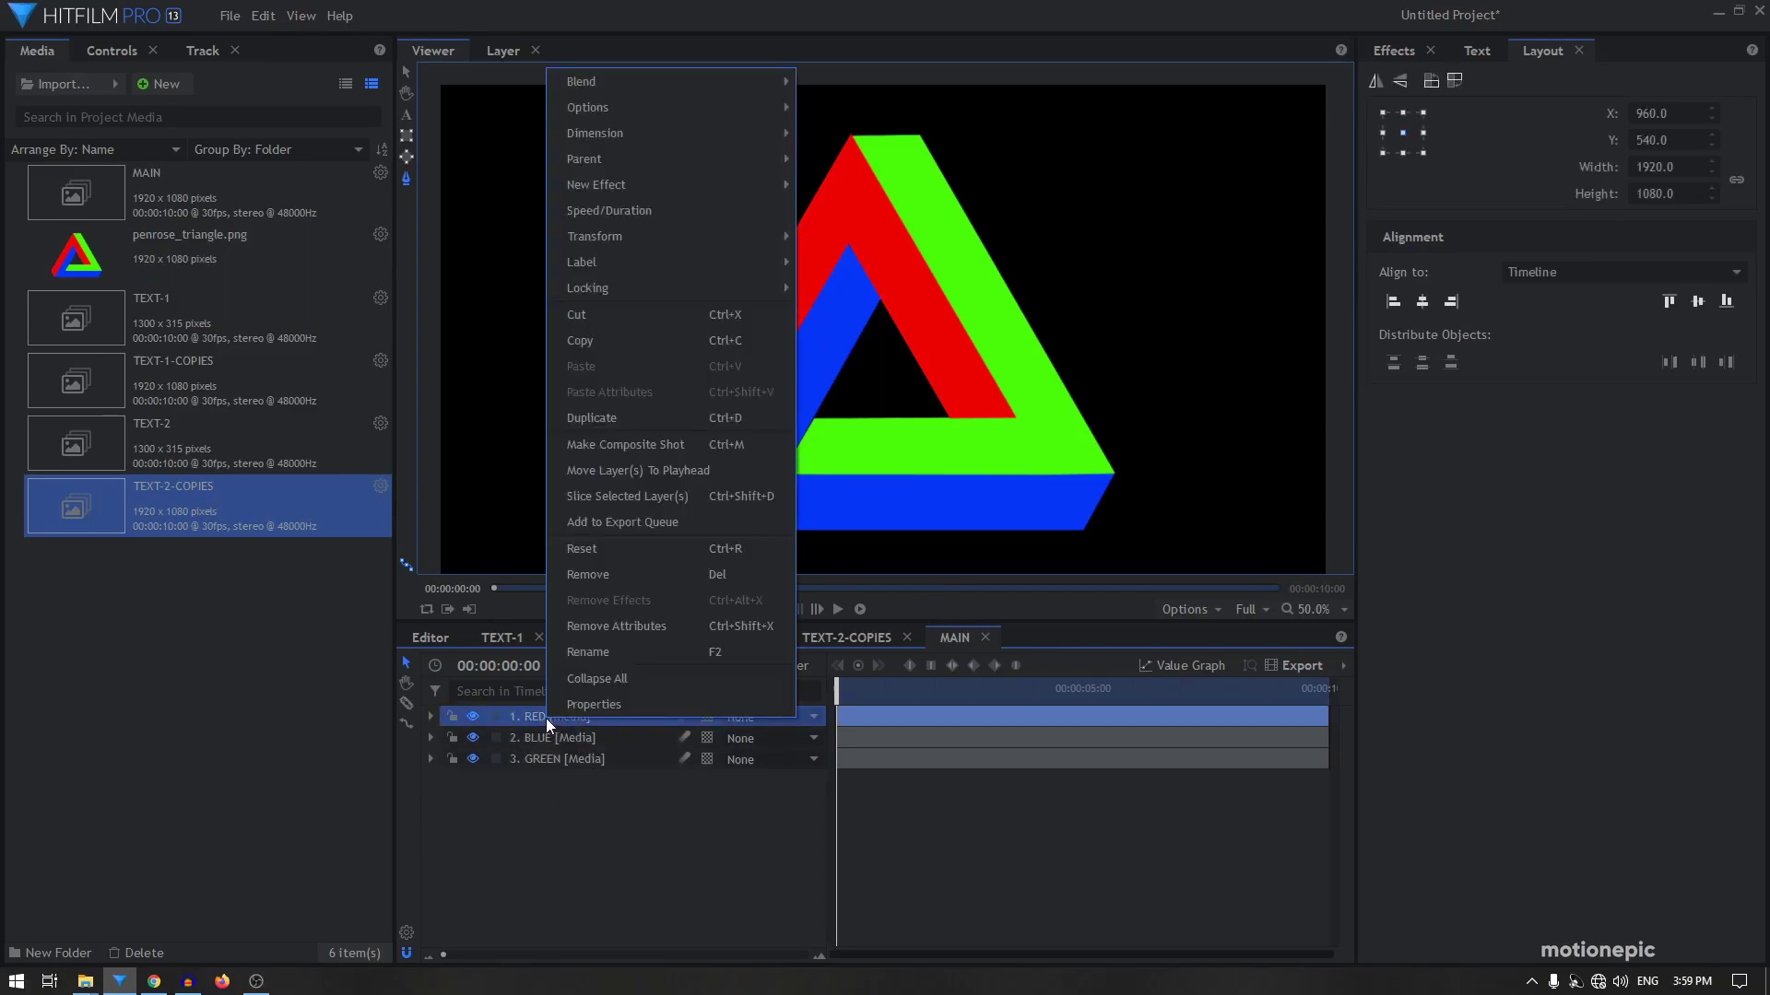
{"action": "left_click", "coordinate": [605, 448]}
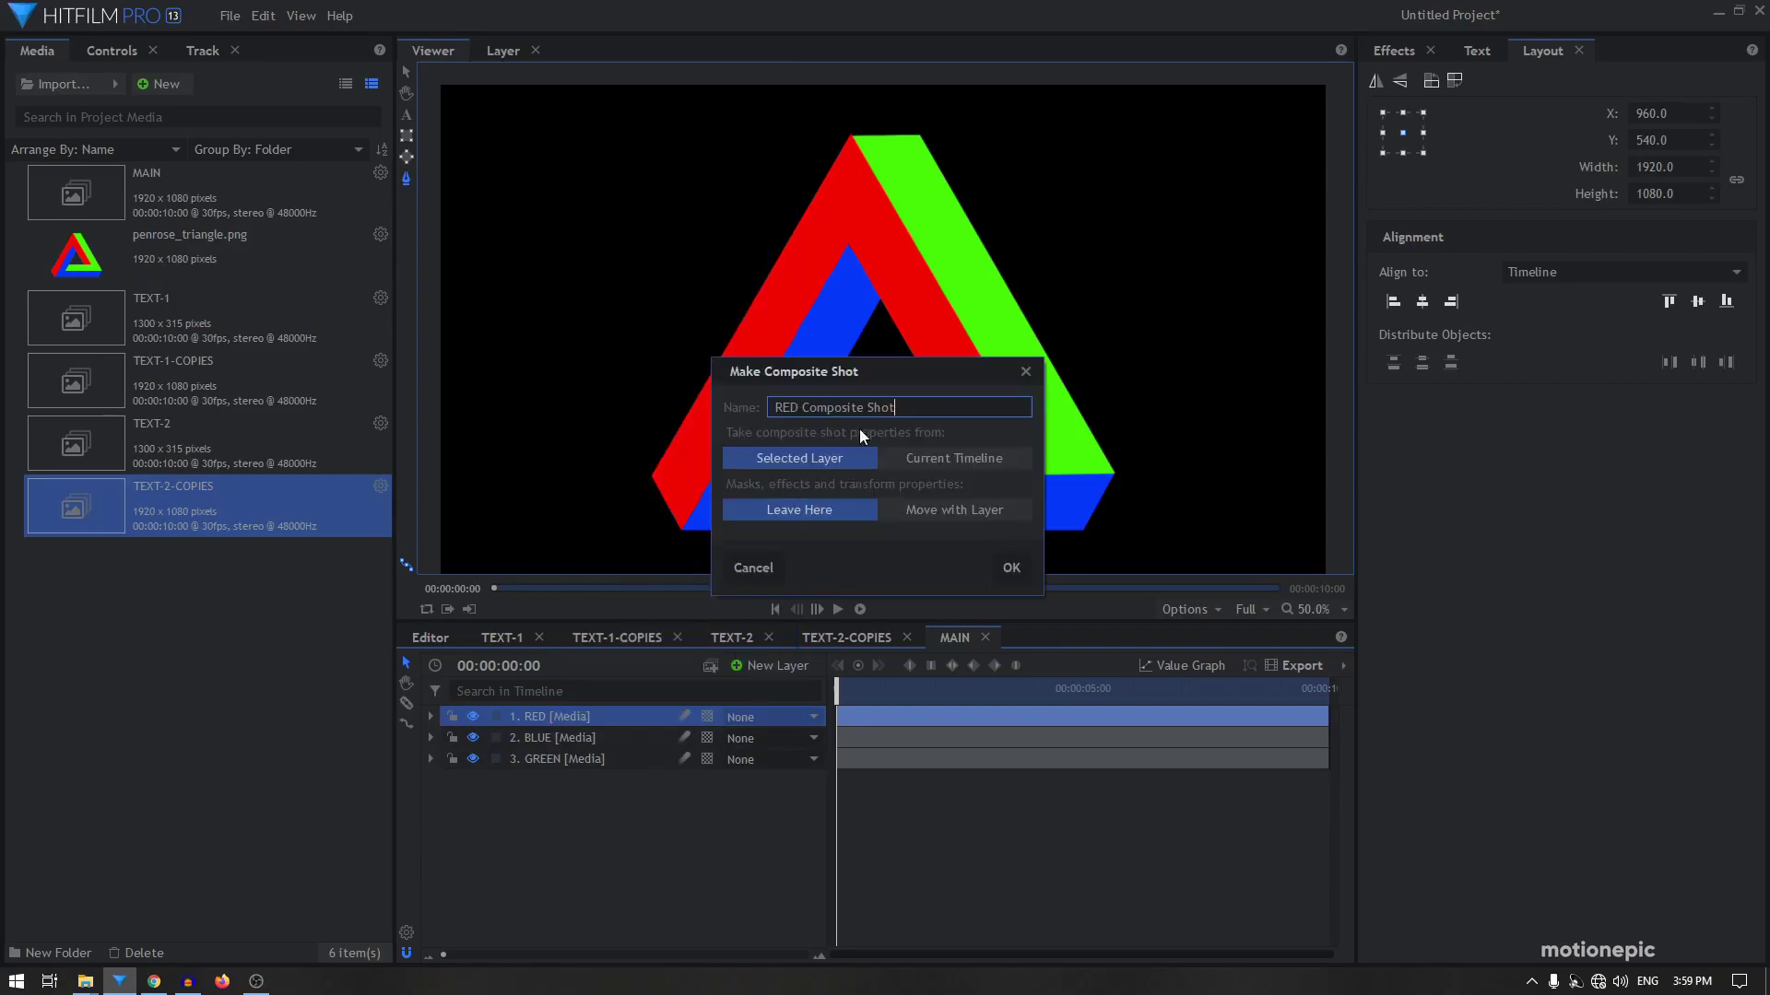
{"action": "left_click", "coordinate": [941, 456]}
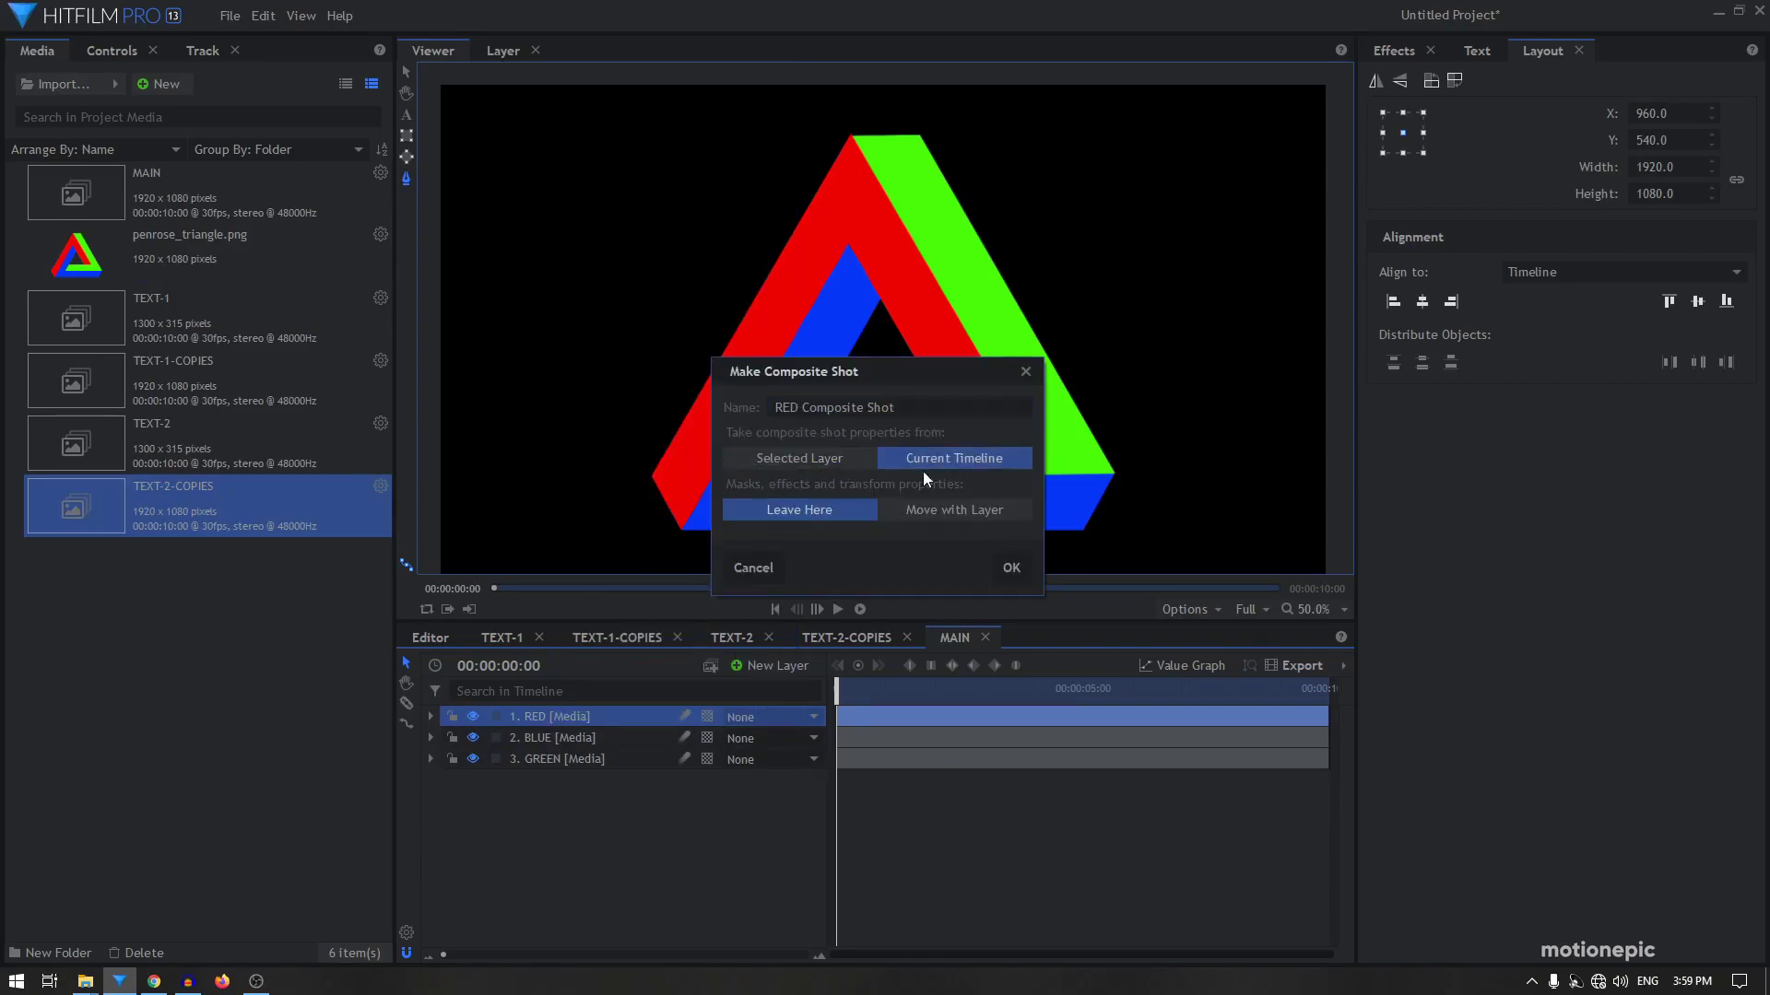
{"action": "left_click", "coordinate": [944, 511]}
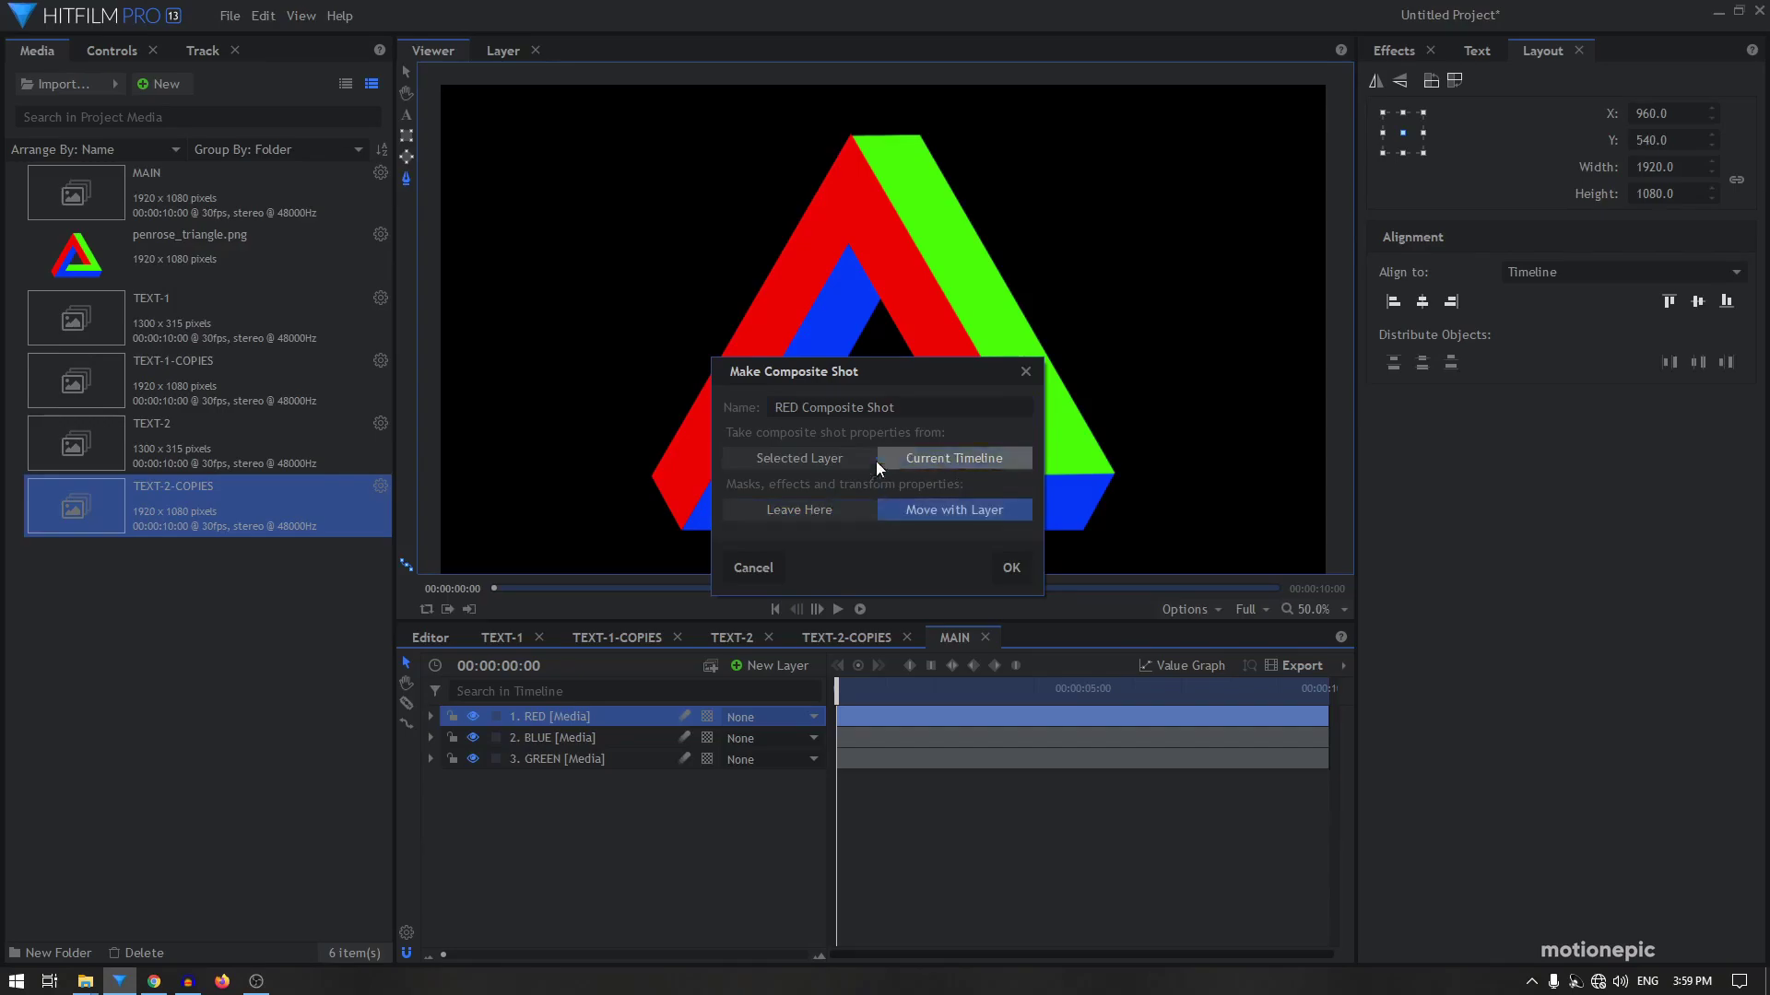
{"action": "left_click", "coordinate": [1011, 567]}
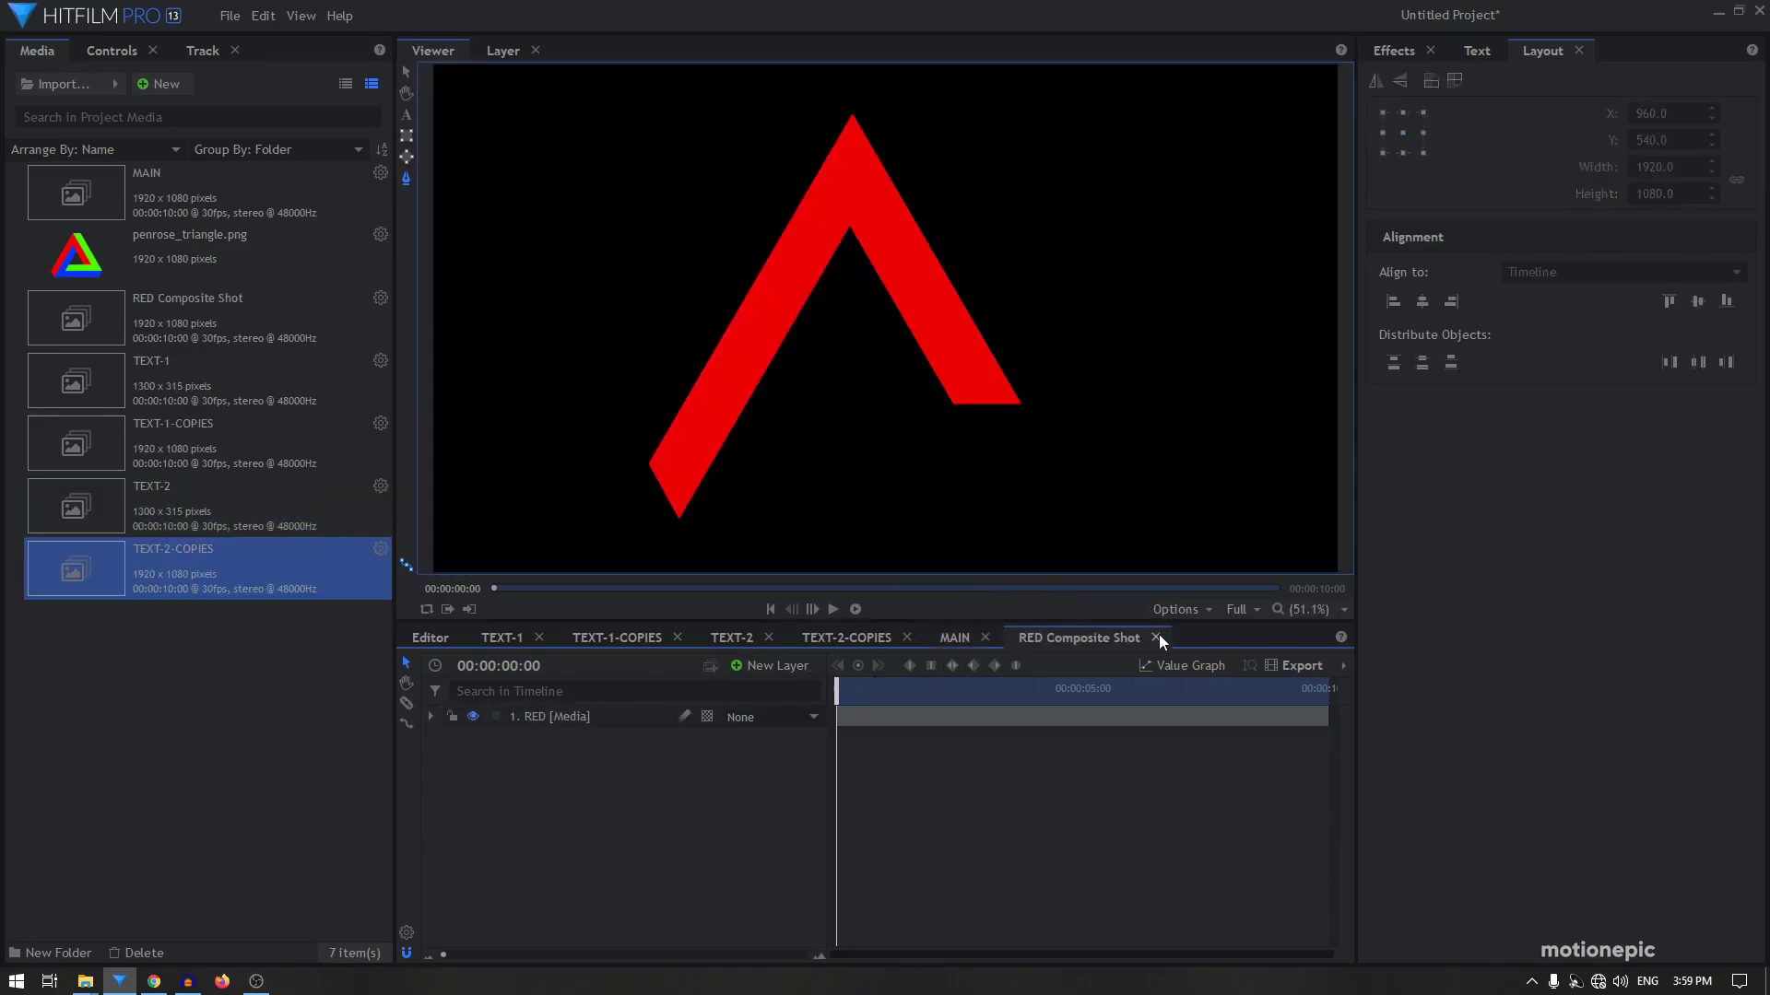
Close the RED Composite Shot and all TEXT composite shot timelines, keeping MAIN open
{"action": "left_click", "coordinate": [1156, 638]}
{"action": "left_click", "coordinate": [906, 638]}
{"action": "left_click", "coordinate": [769, 638]}
{"action": "left_click", "coordinate": [677, 637]}
{"action": "left_click", "coordinate": [538, 637]}
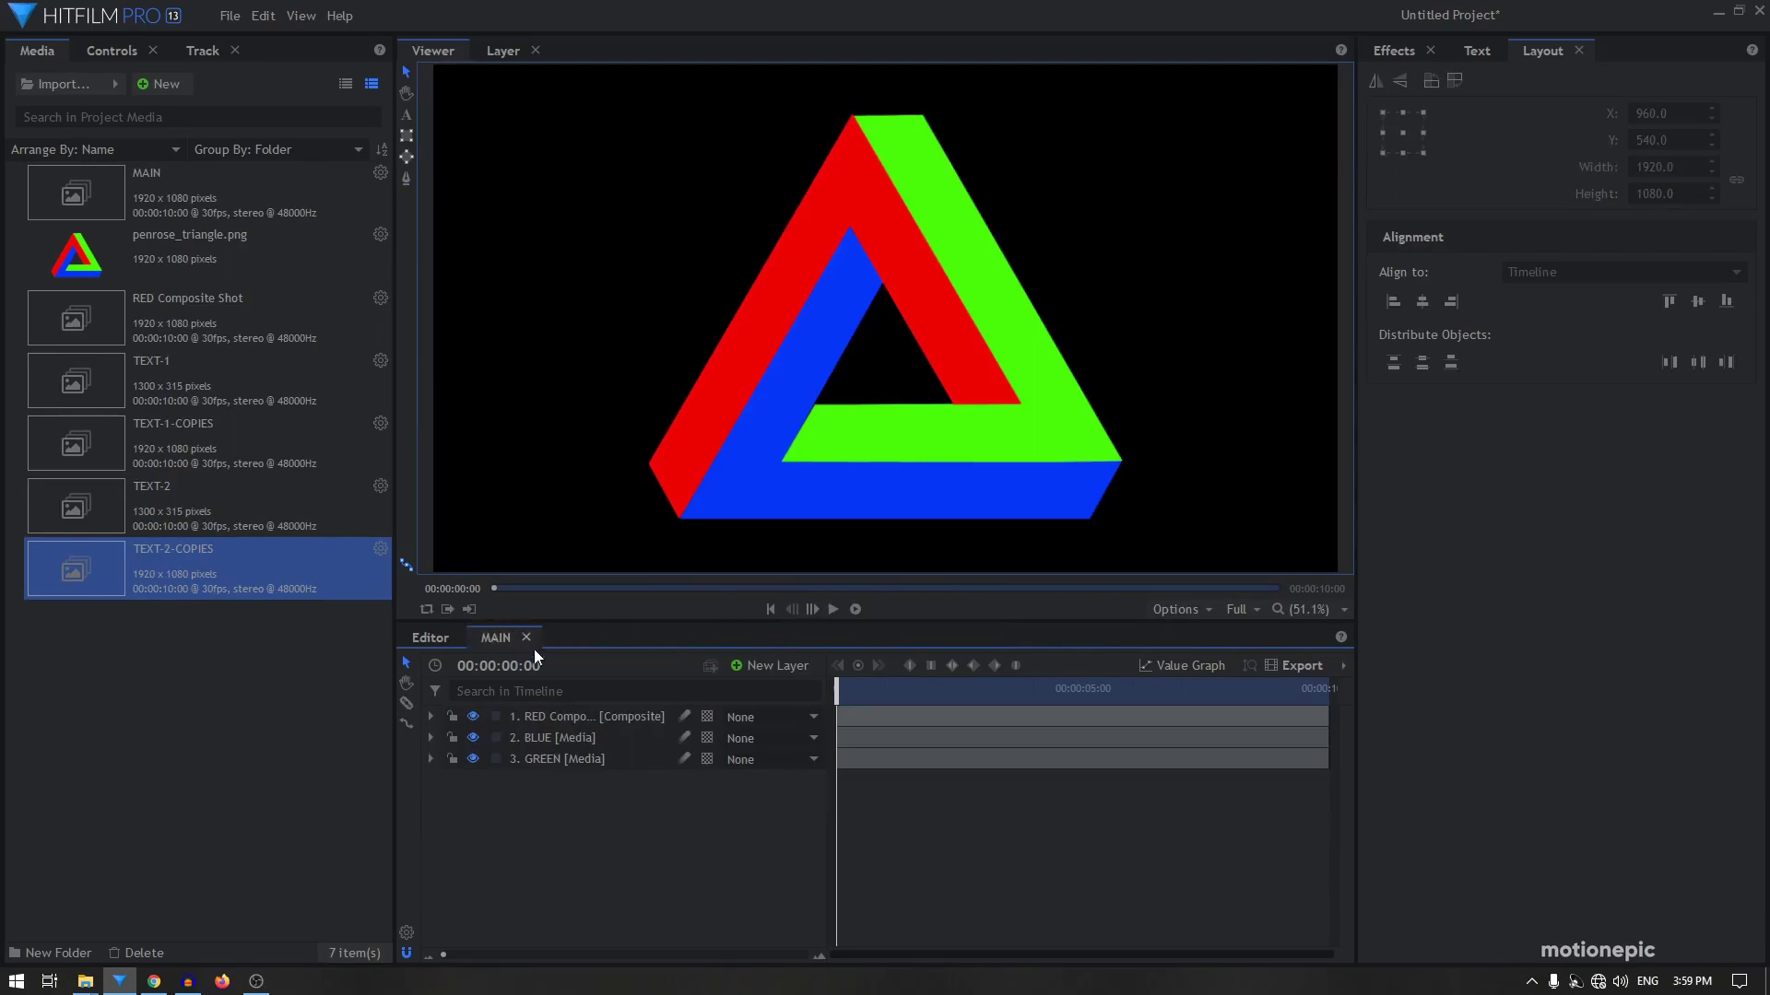
Convert the BLUE layer to a composite shot with current timeline properties and its mask moved along, and close the new timeline
{"action": "left_click", "coordinate": [548, 738]}
{"action": "right_click", "coordinate": [547, 738]}
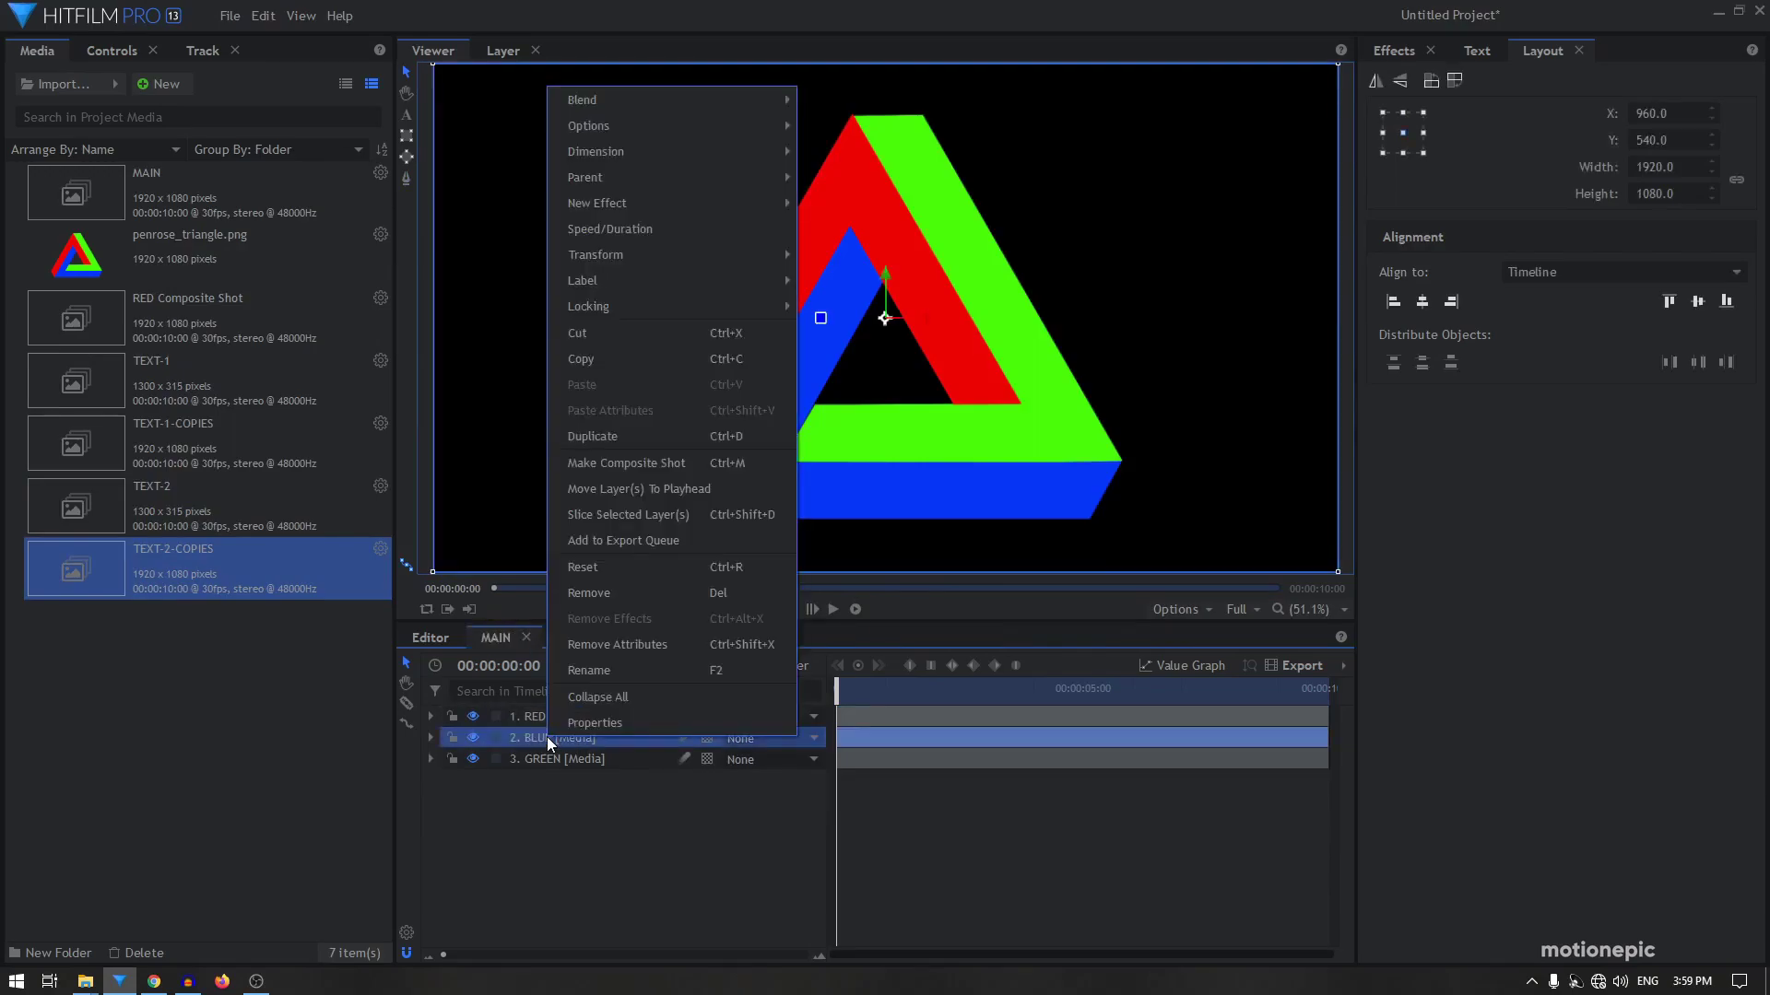
{"action": "left_click", "coordinate": [647, 464]}
{"action": "left_click", "coordinate": [931, 458]}
{"action": "left_click", "coordinate": [927, 503]}
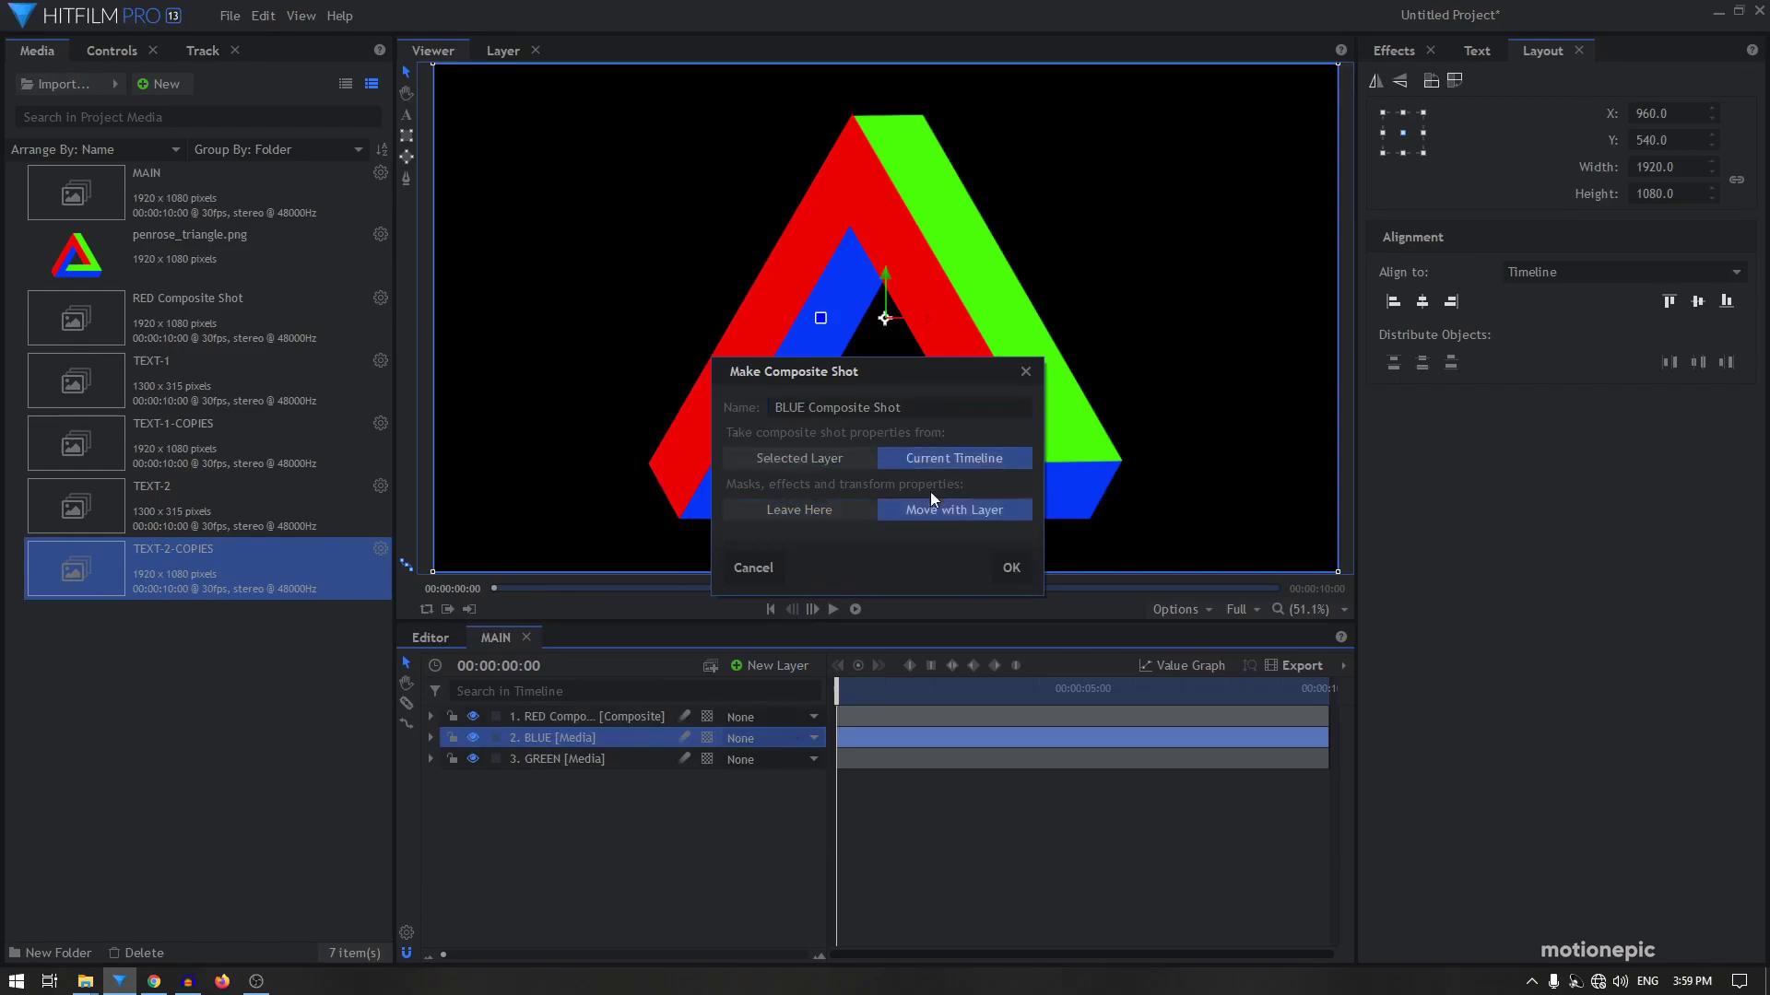
{"action": "left_click", "coordinate": [1005, 568]}
{"action": "left_click", "coordinate": [706, 637]}
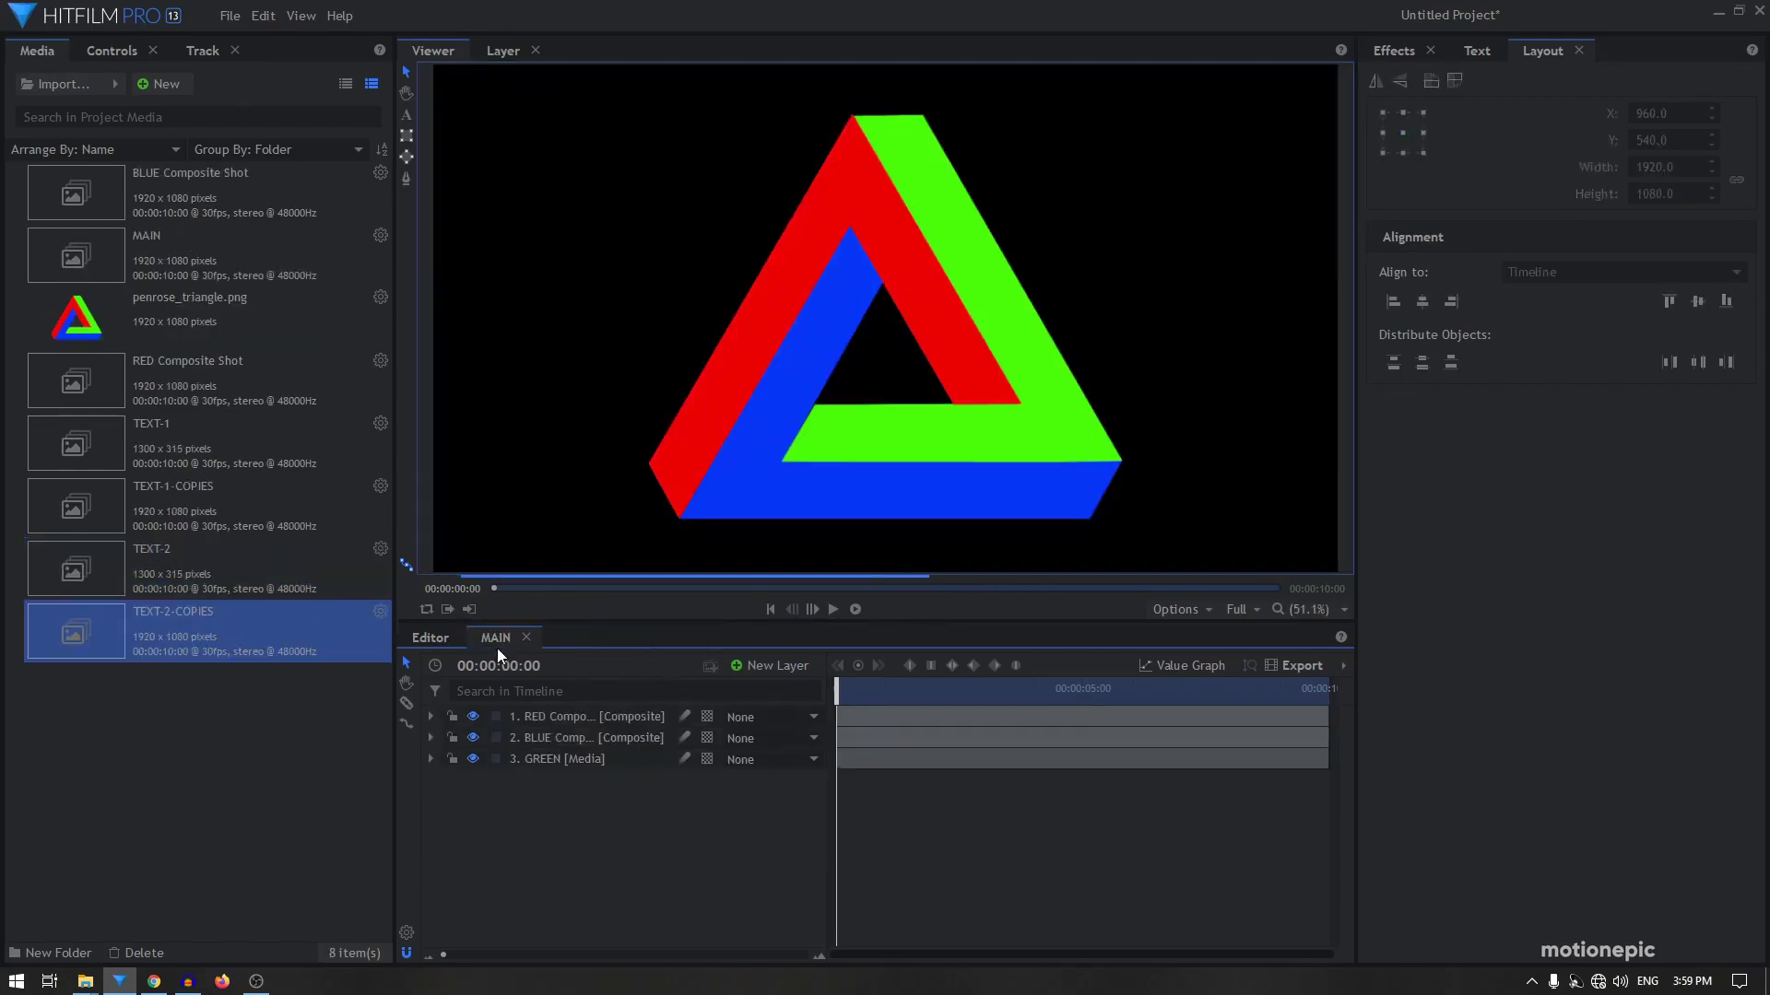
Convert the GREEN layer to a composite shot with current timeline properties and its mask moved along, and close the new timeline
{"action": "left_click", "coordinate": [547, 758]}
{"action": "right_click", "coordinate": [548, 758]}
{"action": "left_click", "coordinate": [634, 491]}
{"action": "left_click", "coordinate": [943, 461]}
{"action": "left_click", "coordinate": [963, 504]}
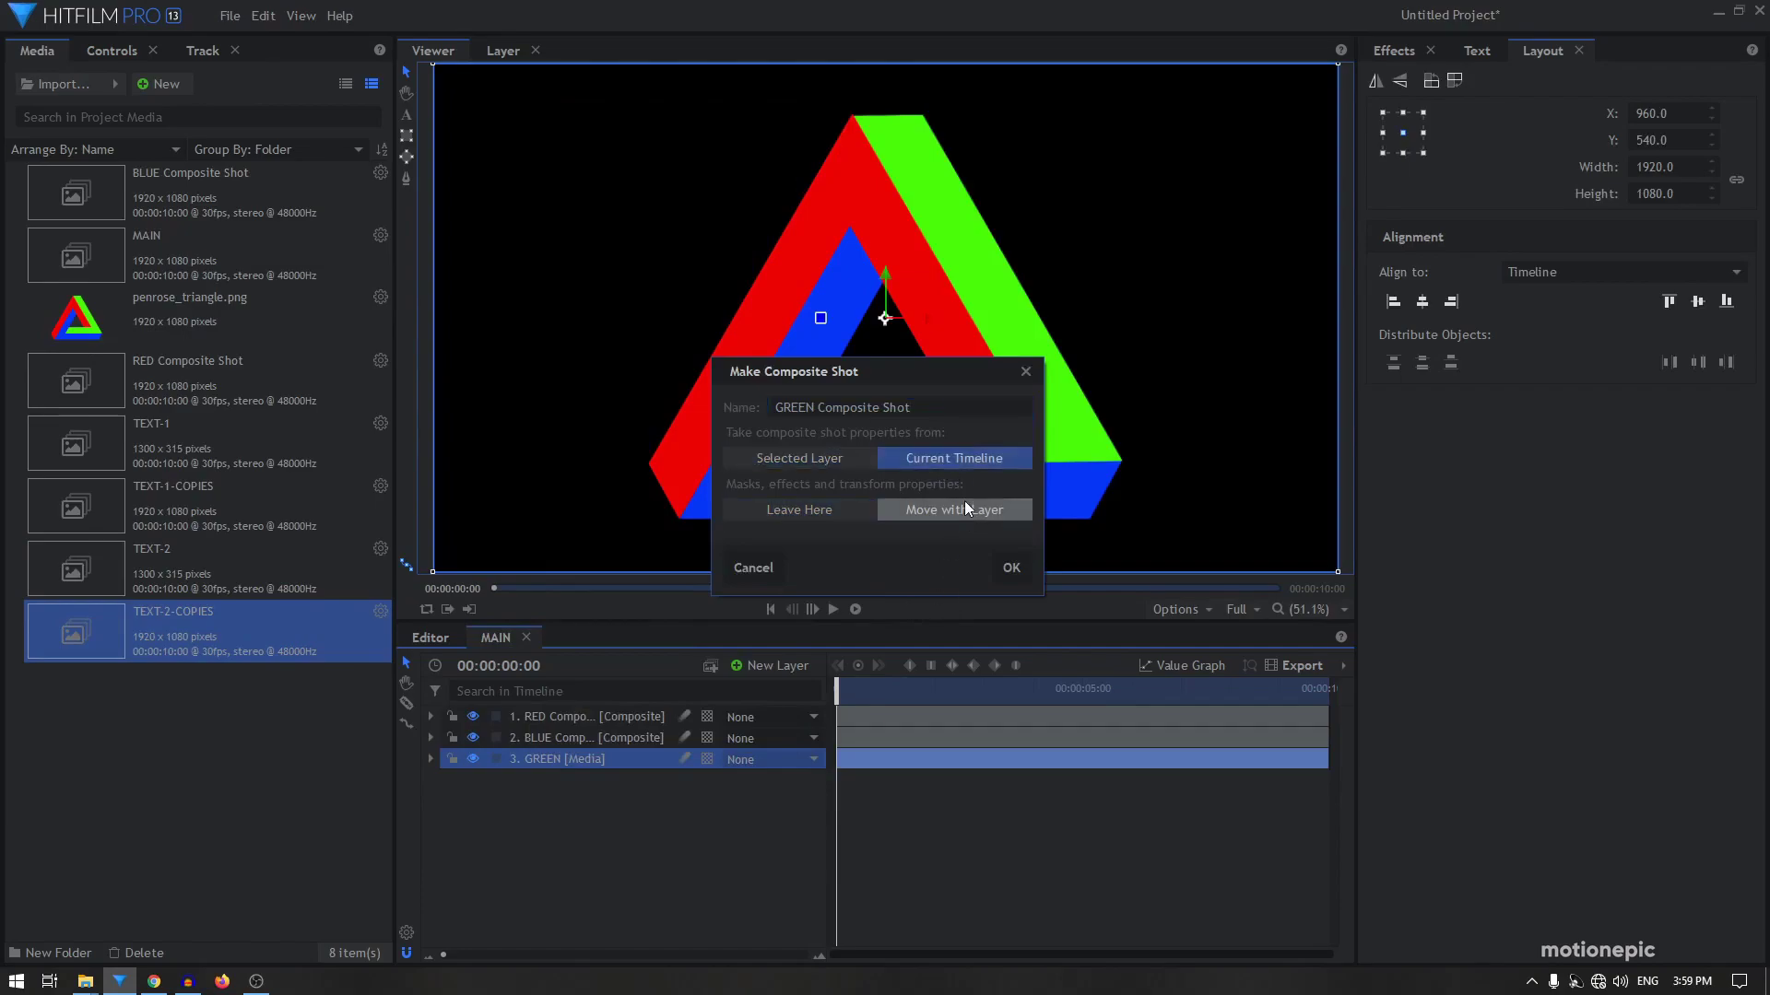
{"action": "left_click", "coordinate": [1007, 575]}
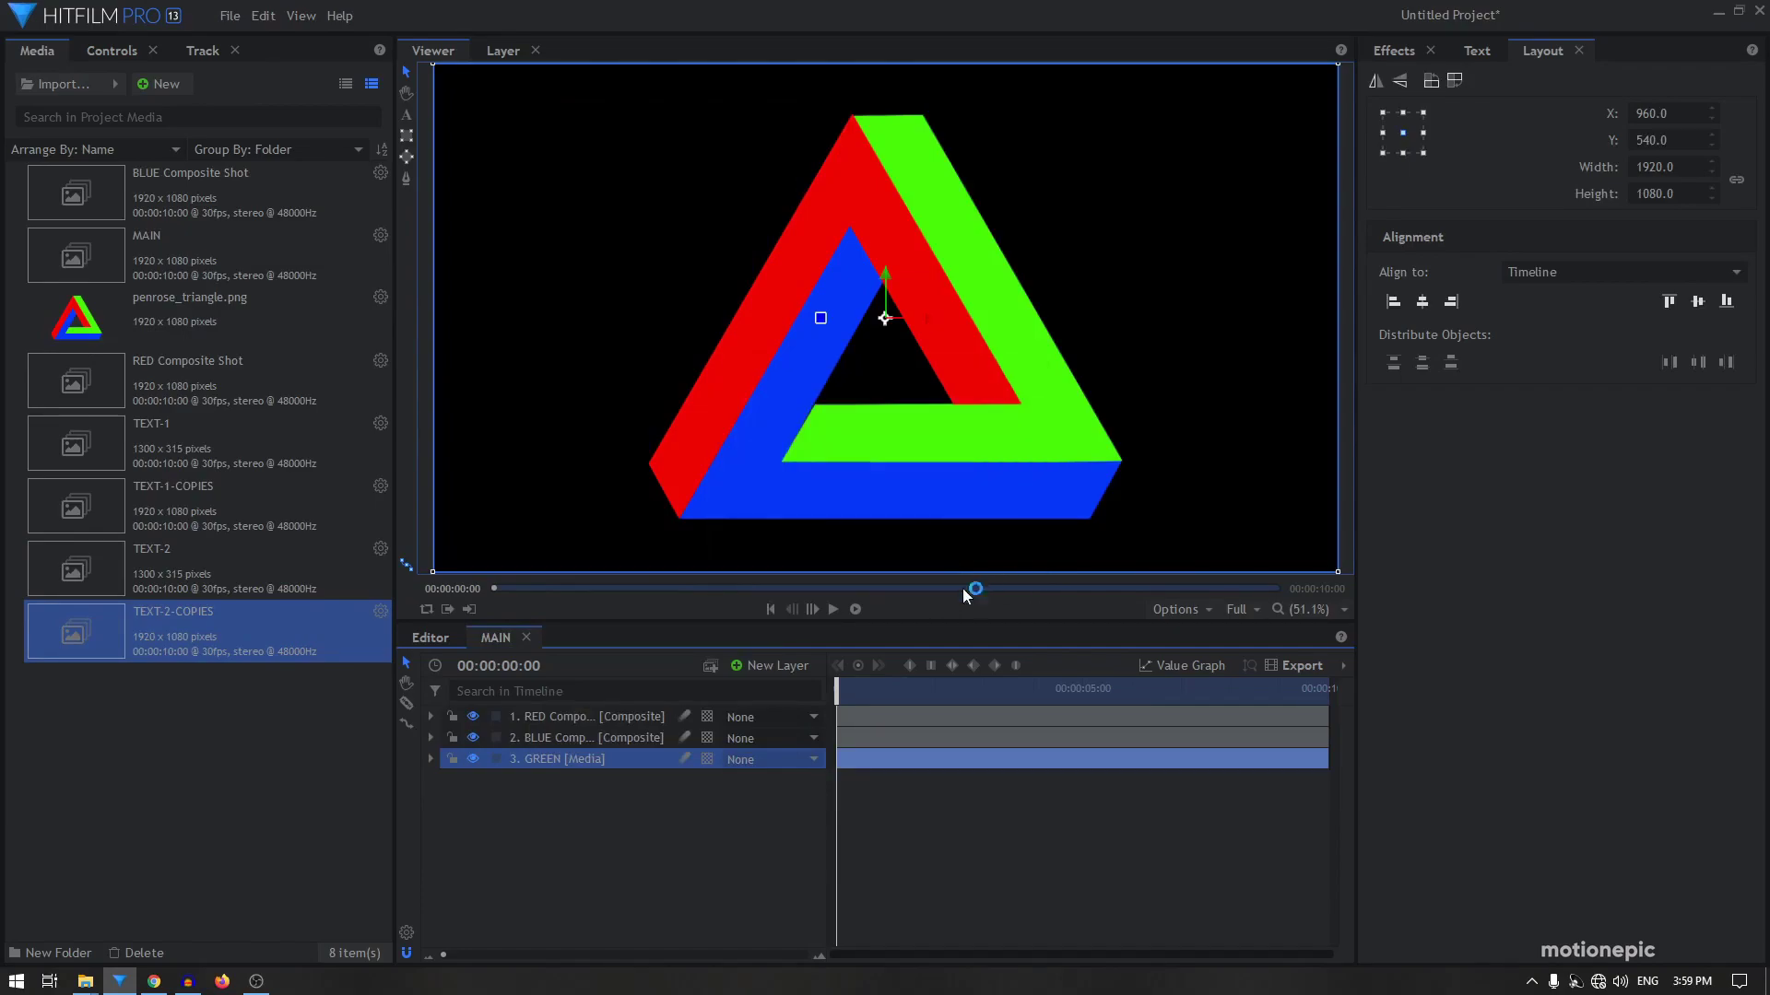
{"action": "left_click", "coordinate": [726, 634]}
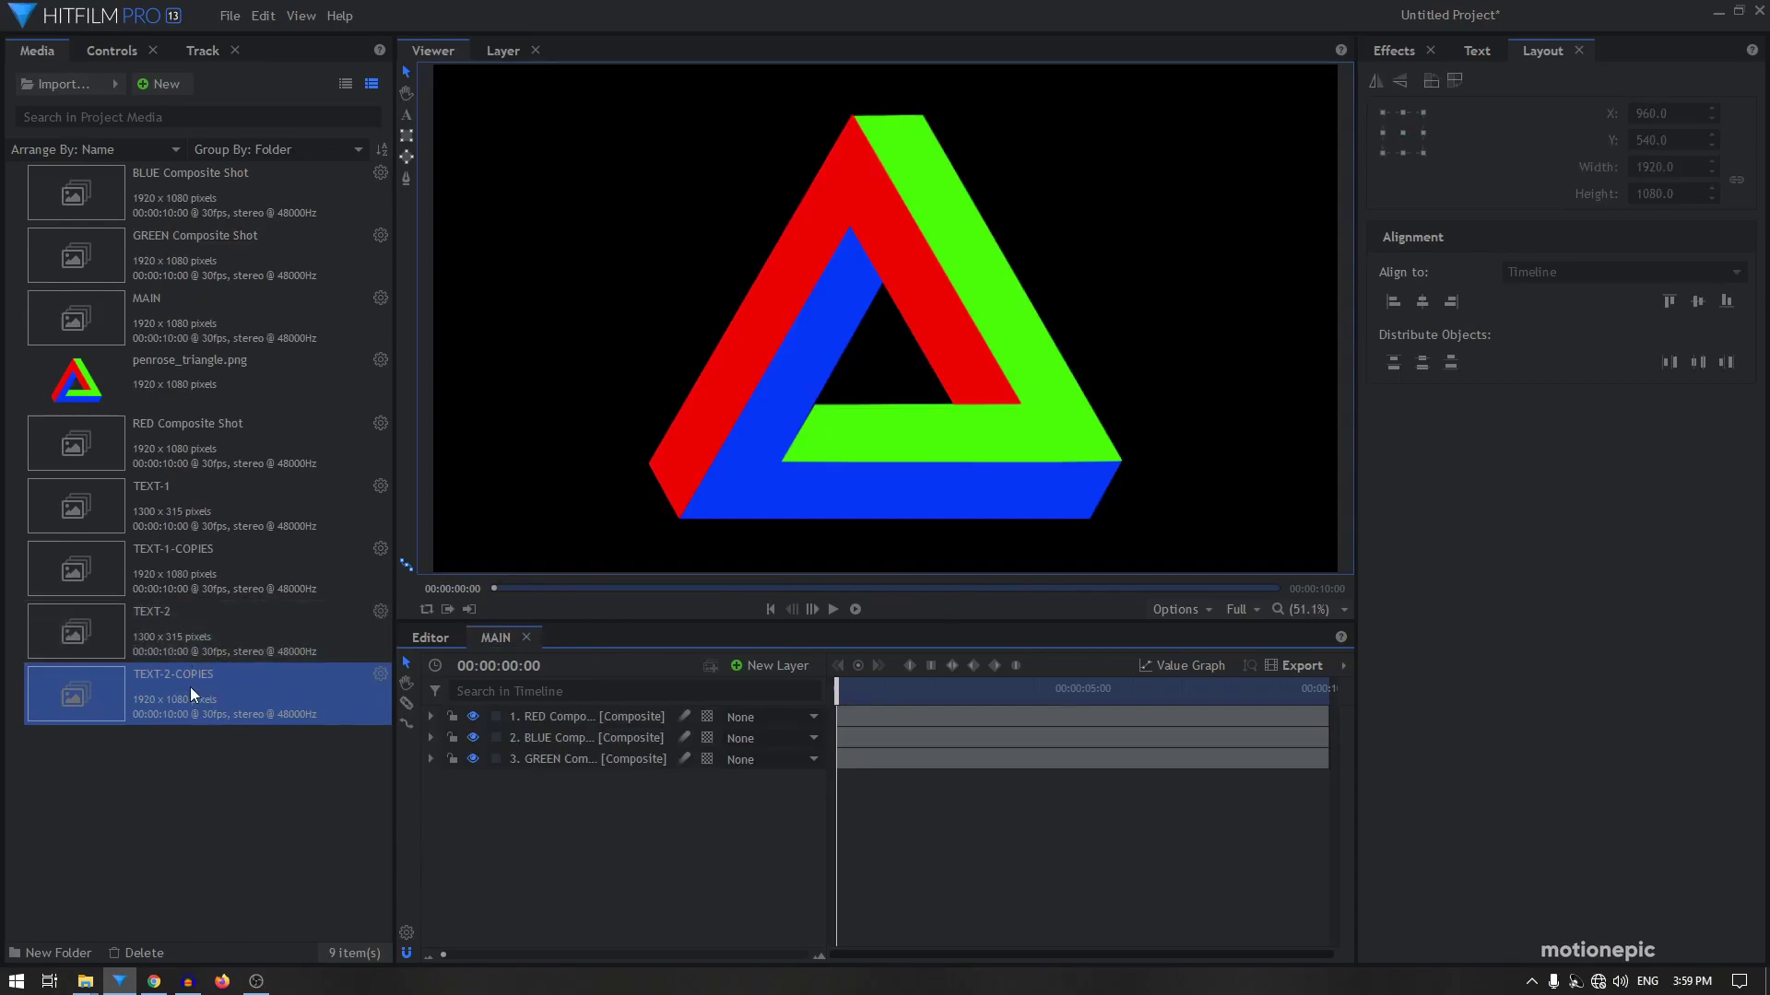
Add TEXT-2-COPIES above the RED Composite Shot layer in MAIN and apply the Set Matte effect to it
{"action": "left_click_drag", "start_coordinate": [180, 697], "coordinate": [561, 714]}
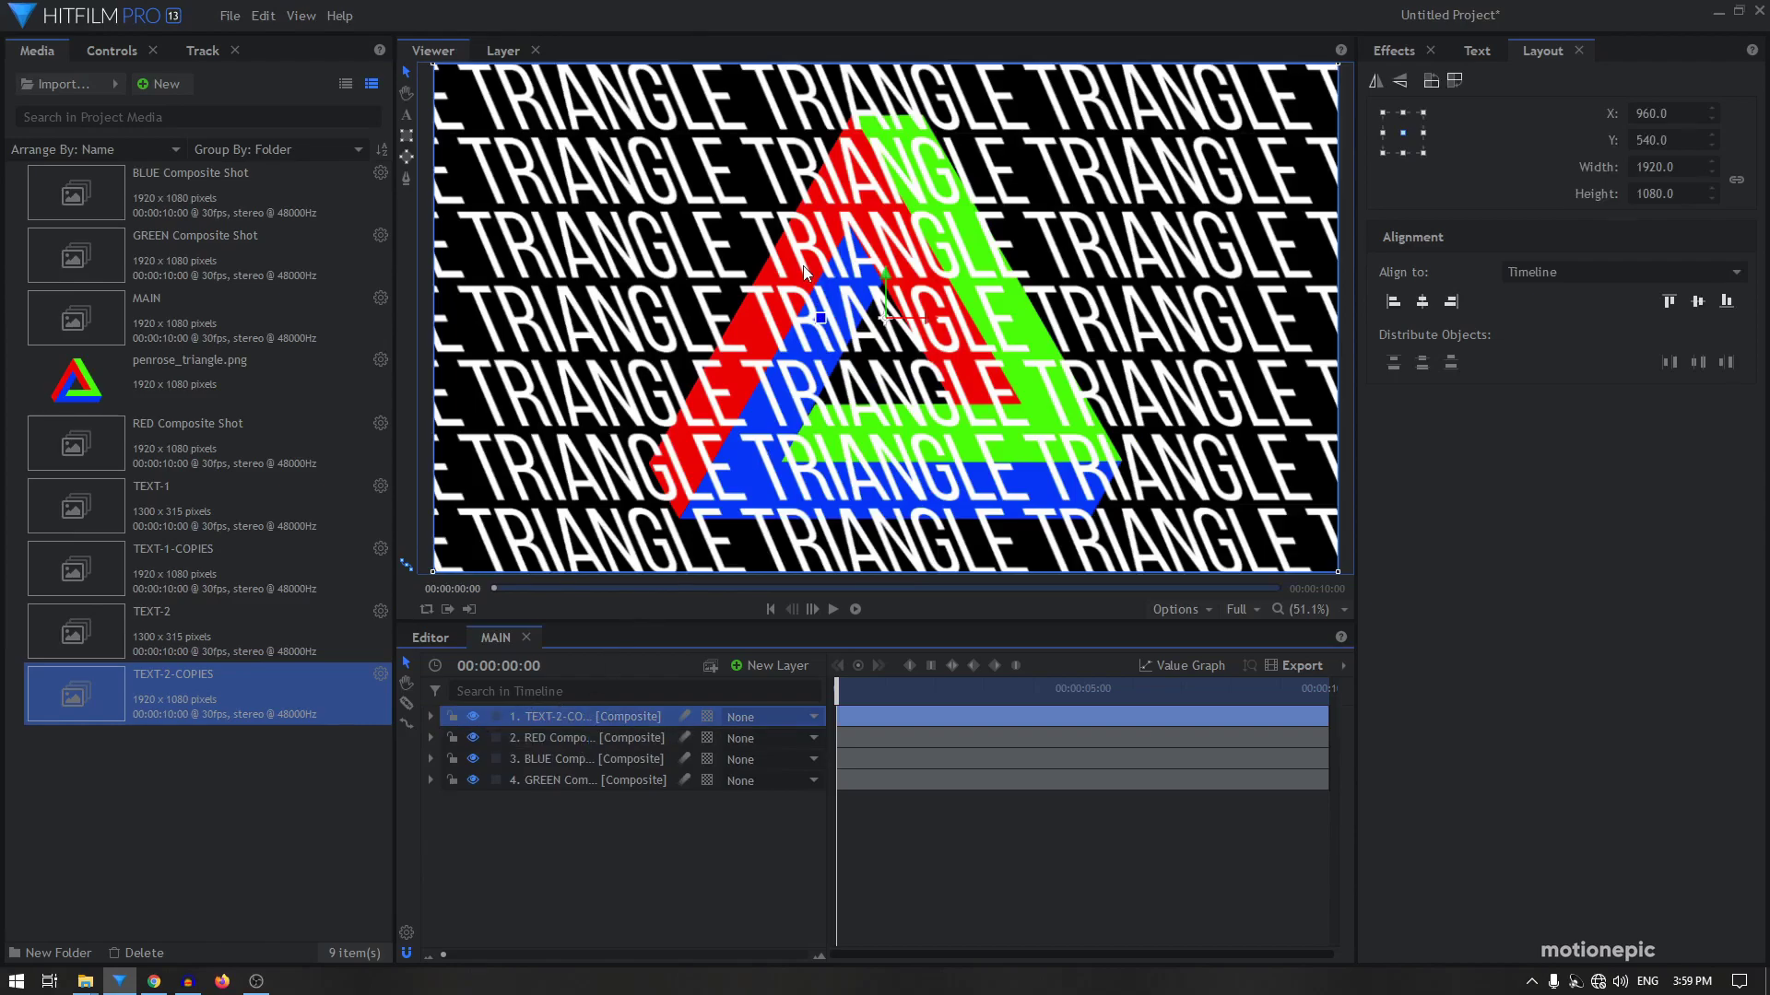
{"action": "left_click_drag", "start_coordinate": [853, 693], "coordinate": [786, 682]}
{"action": "left_click", "coordinate": [1392, 50]}
{"action": "key", "text": "ctrl+a"}
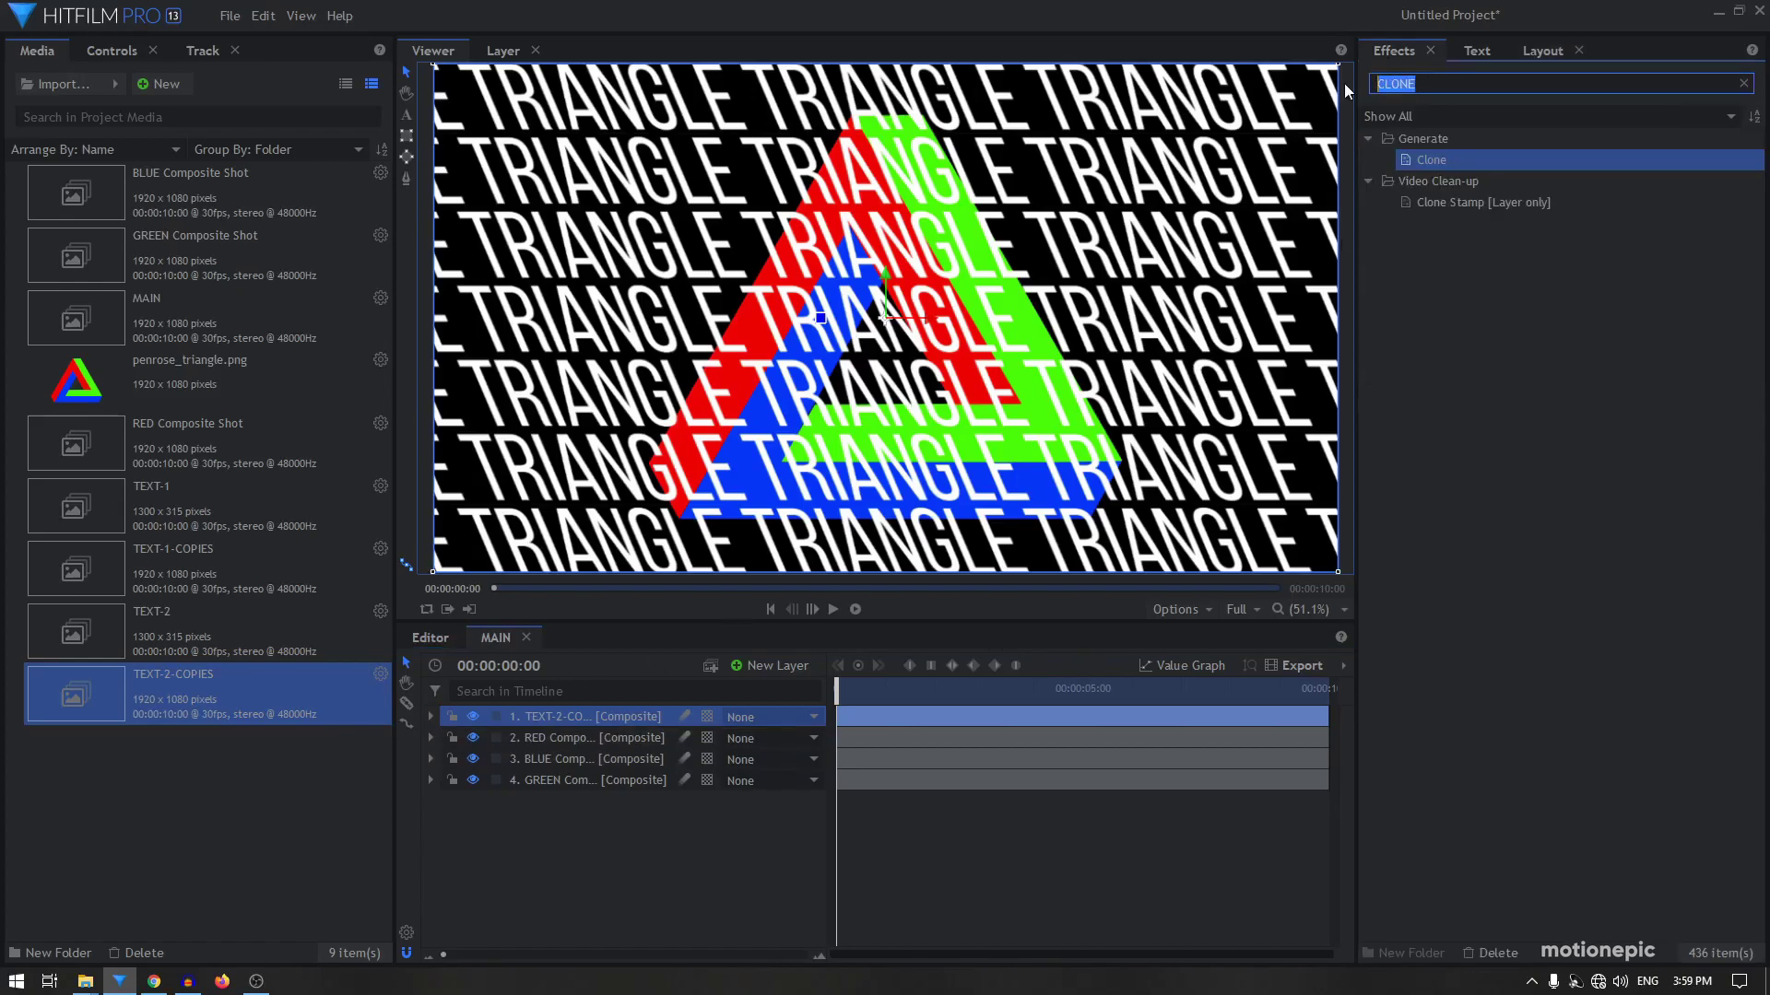
{"action": "type", "text": "SET"}
{"action": "left_click_drag", "start_coordinate": [1434, 180], "coordinate": [966, 538]}
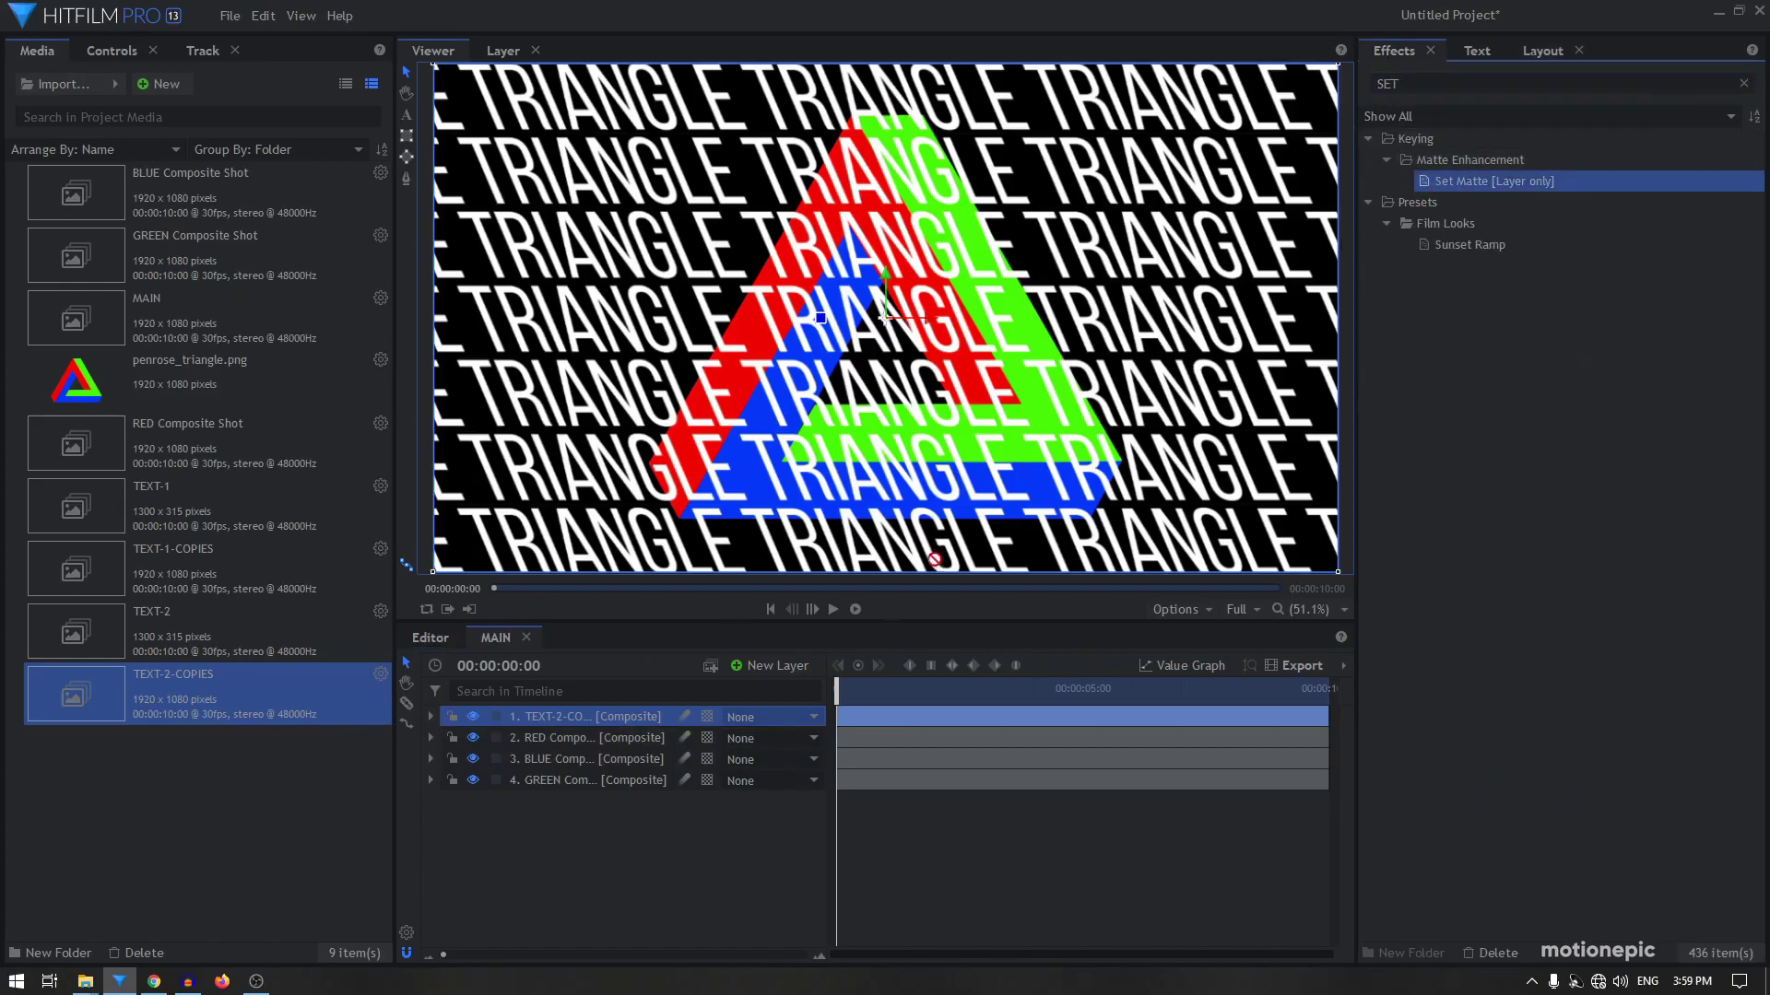
{"action": "left_click_drag", "start_coordinate": [549, 717], "coordinate": [540, 715]}
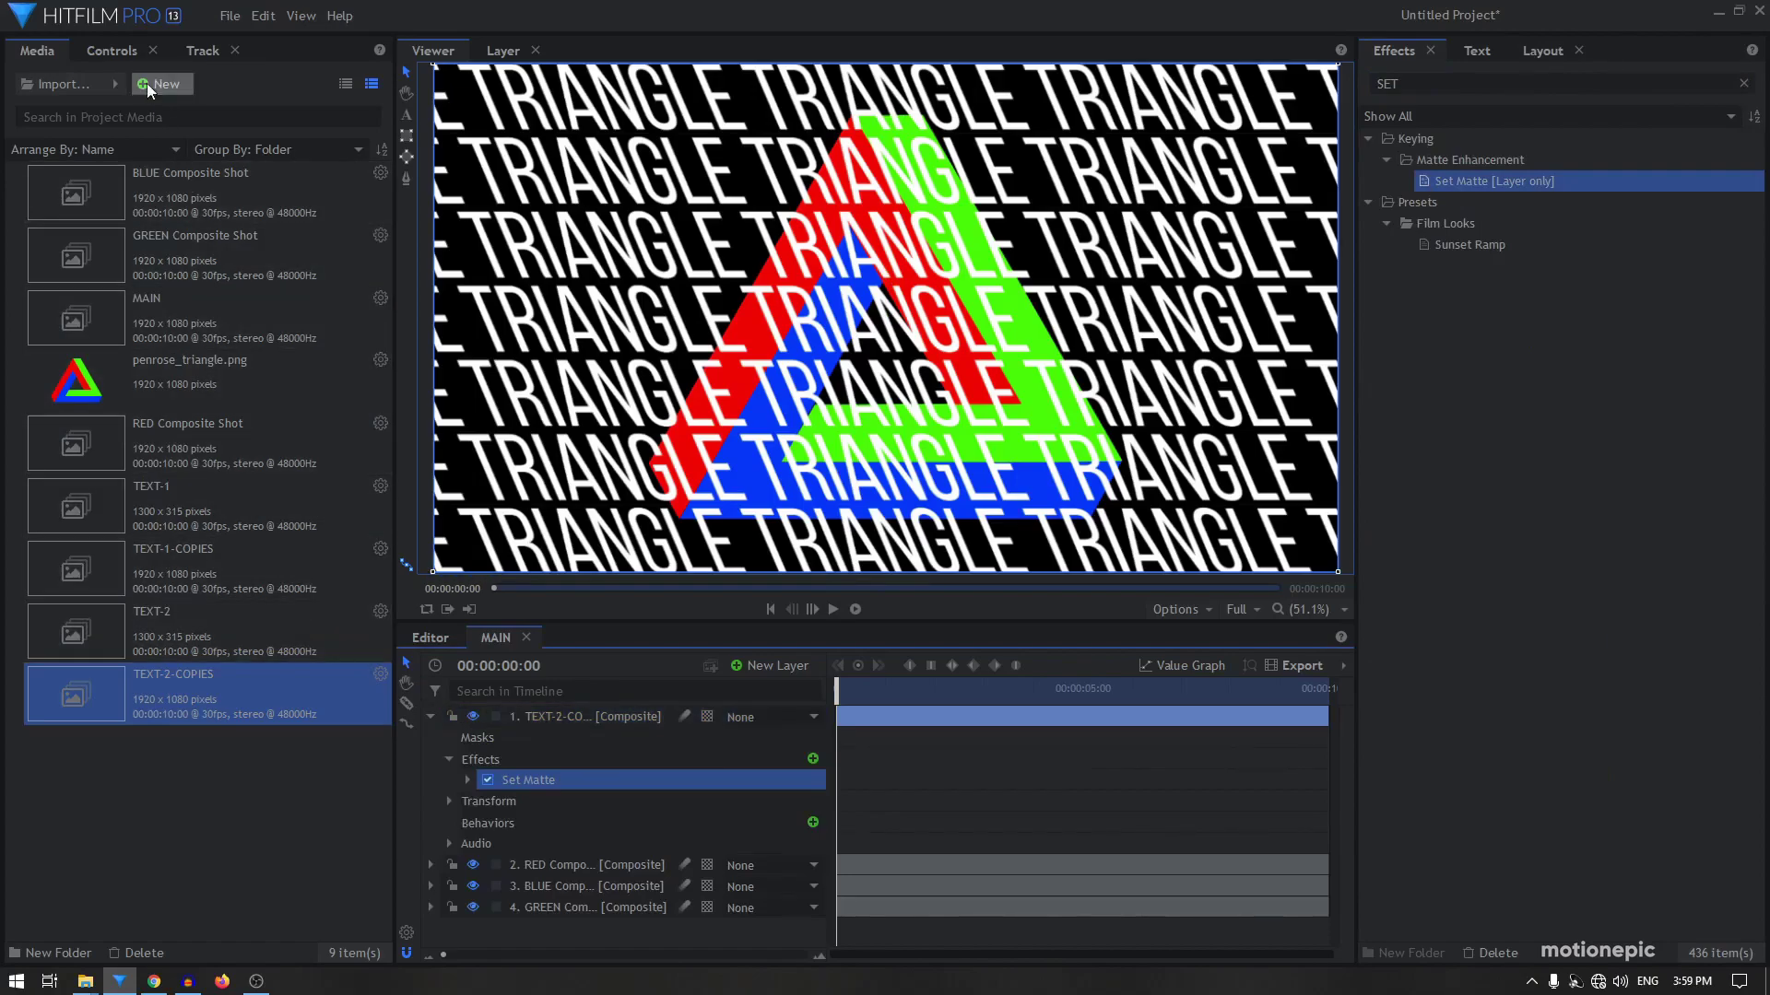
Configure the TEXT-2-COPIES Set Matte with RED Composite Shot as source layer, Subtract blend and Invert enabled, and collapse the layer
{"action": "left_click", "coordinate": [113, 56]}
{"action": "left_click", "coordinate": [34, 210]}
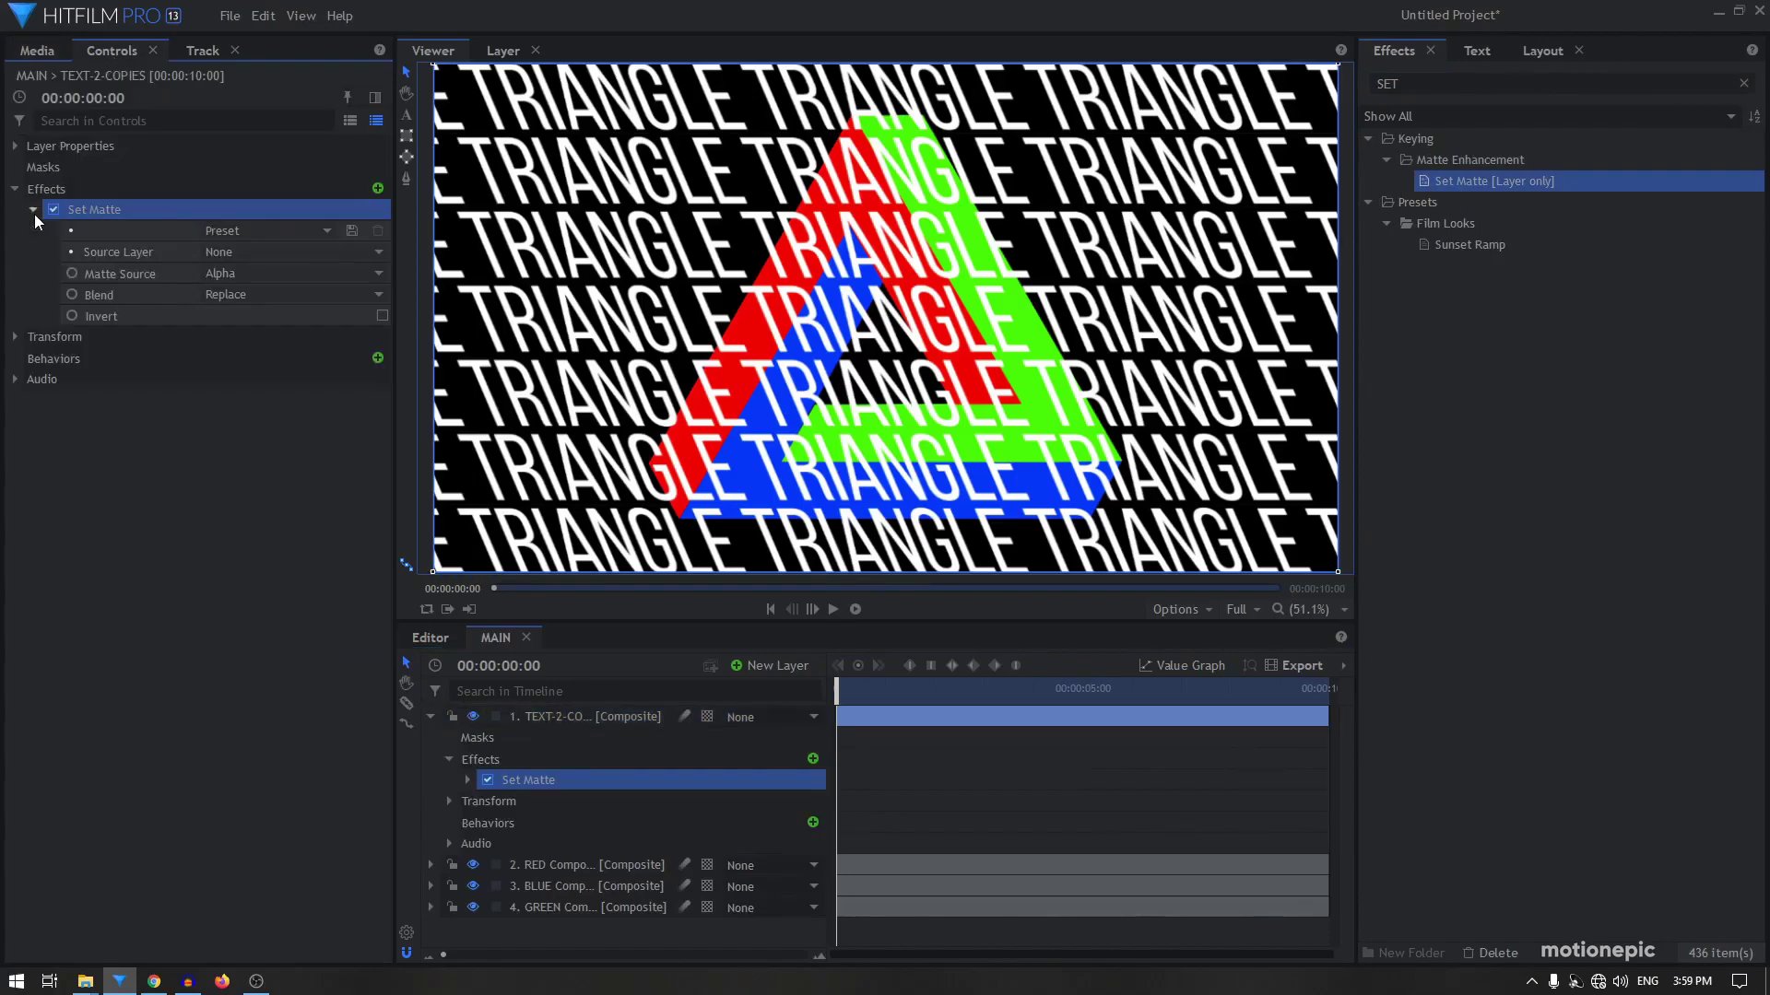
{"action": "left_click", "coordinate": [263, 254]}
{"action": "left_click", "coordinate": [253, 297]}
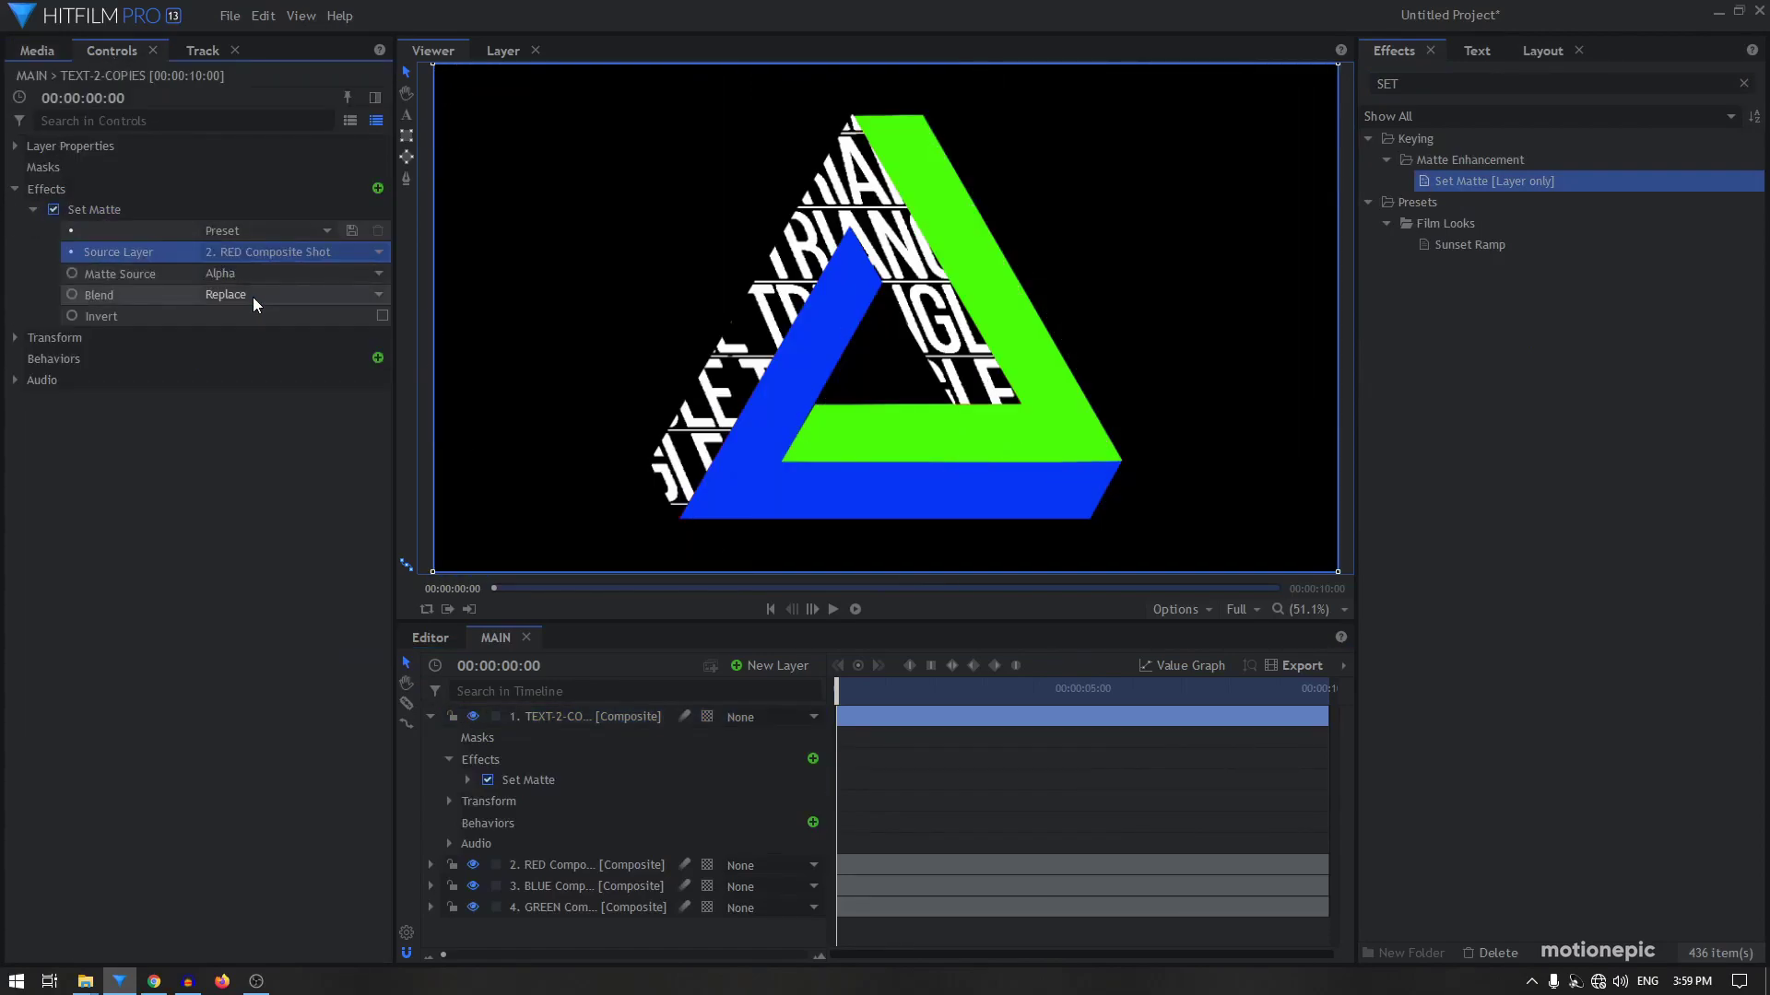
{"action": "left_click", "coordinate": [251, 296]}
{"action": "left_click", "coordinate": [218, 339]}
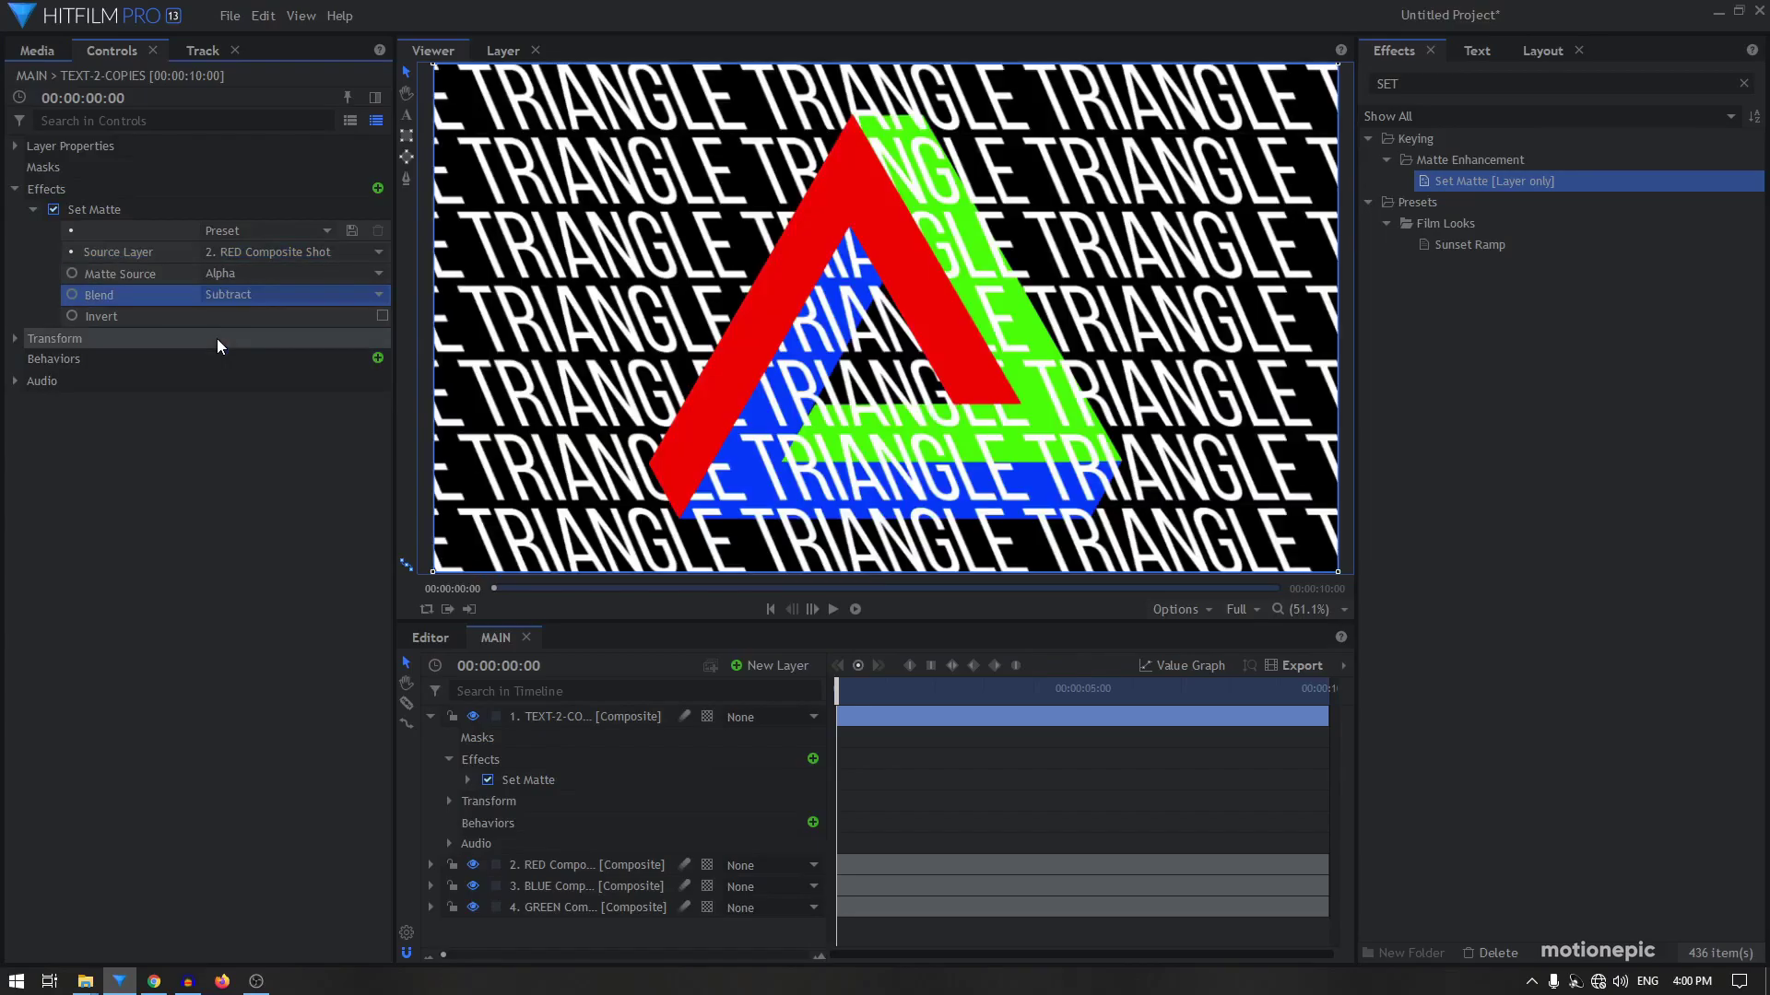
{"action": "left_click", "coordinate": [380, 318]}
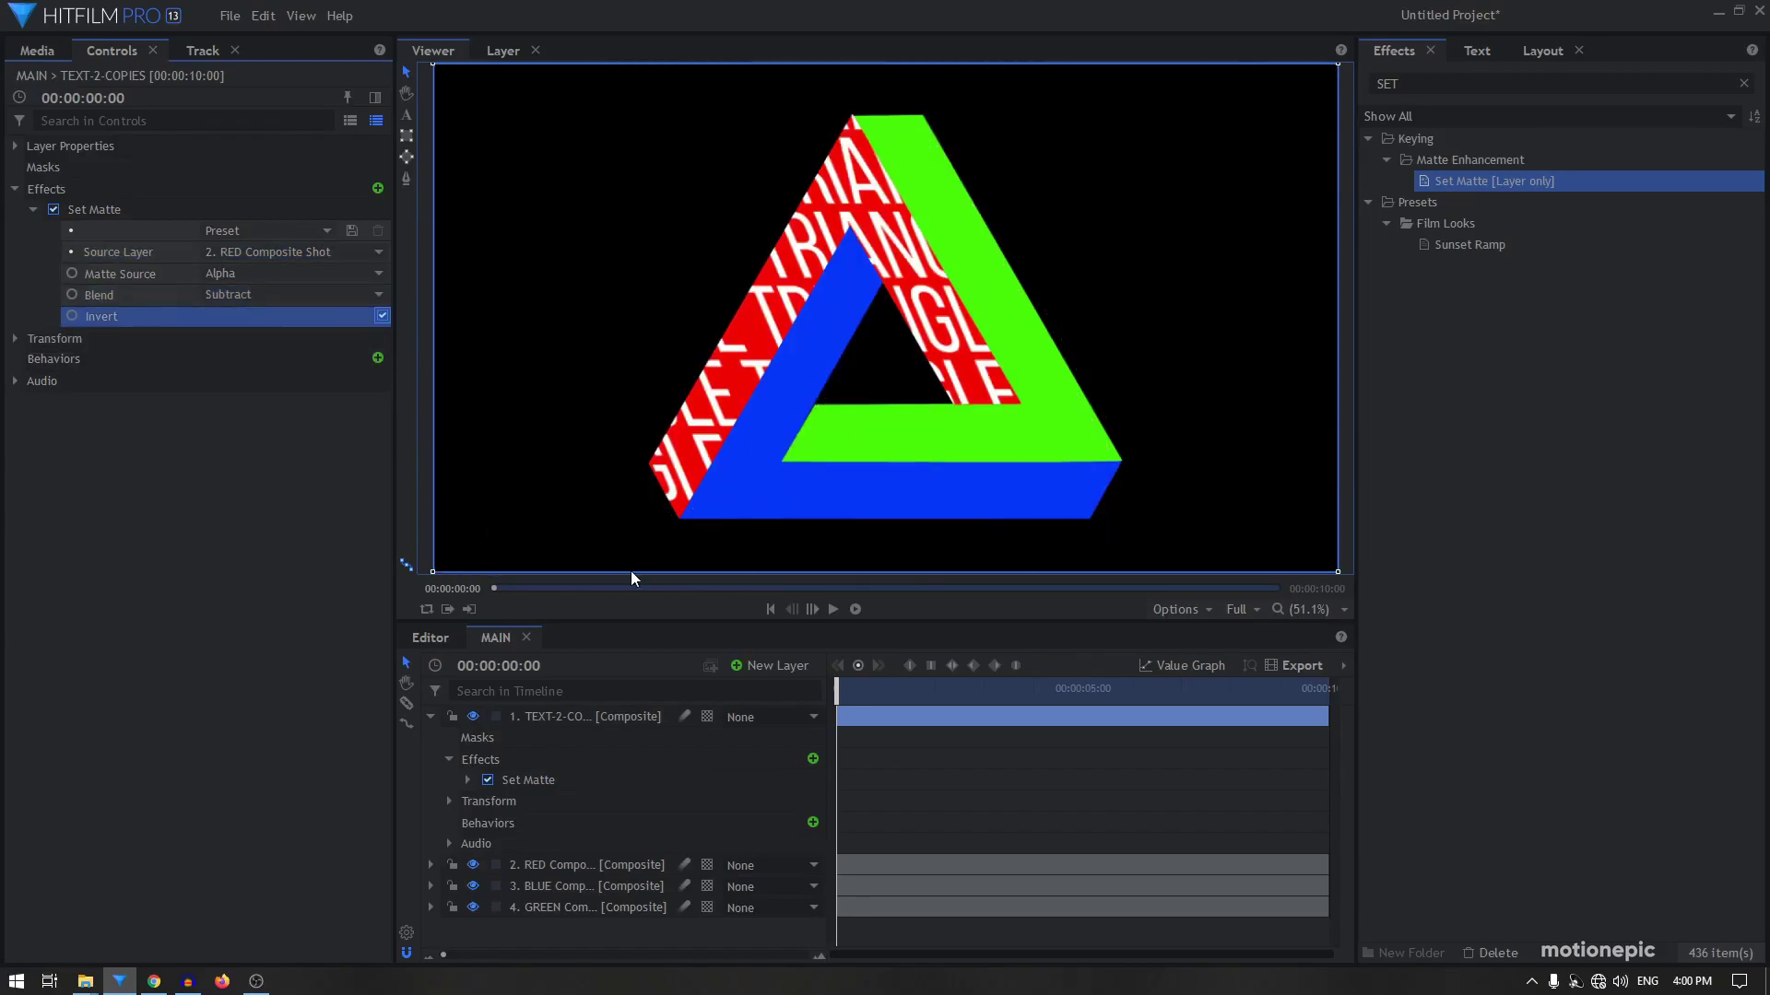
{"action": "left_click_drag", "start_coordinate": [868, 689], "coordinate": [811, 725]}
{"action": "left_click", "coordinate": [430, 717]}
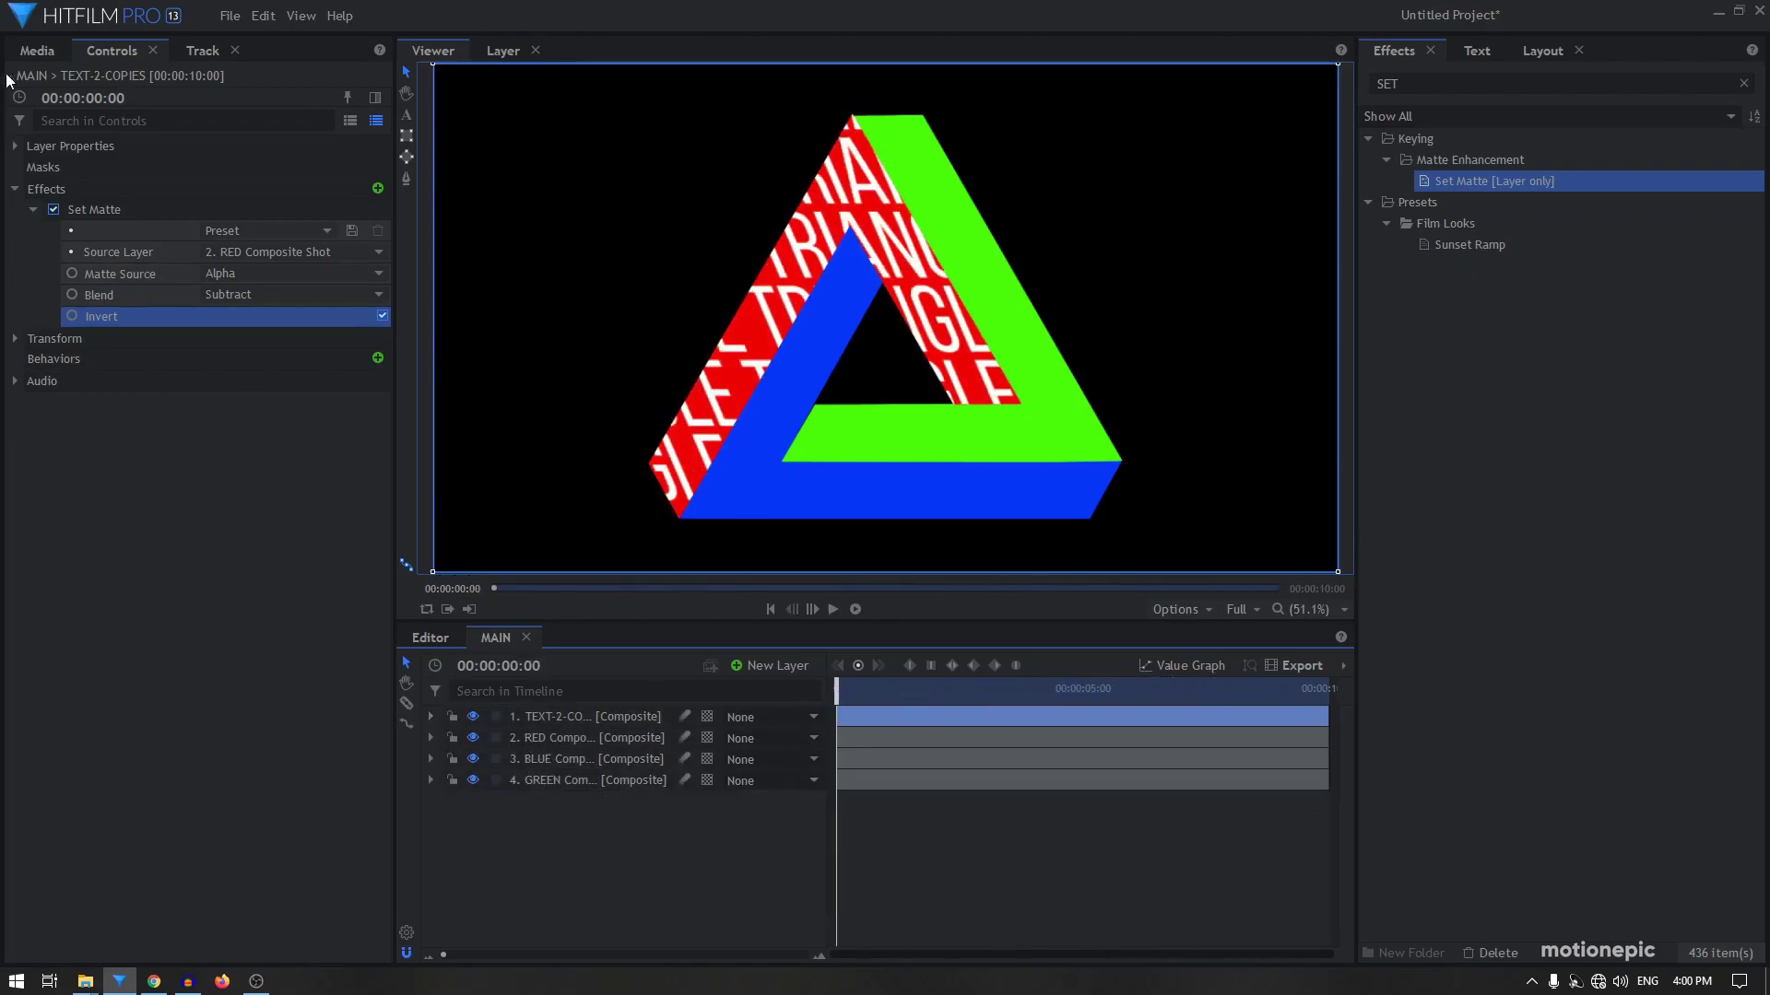
Place TEXT-1-COPIES between the RED and BLUE composite layers and apply the Set Matte effect to it
{"action": "left_click", "coordinate": [30, 43]}
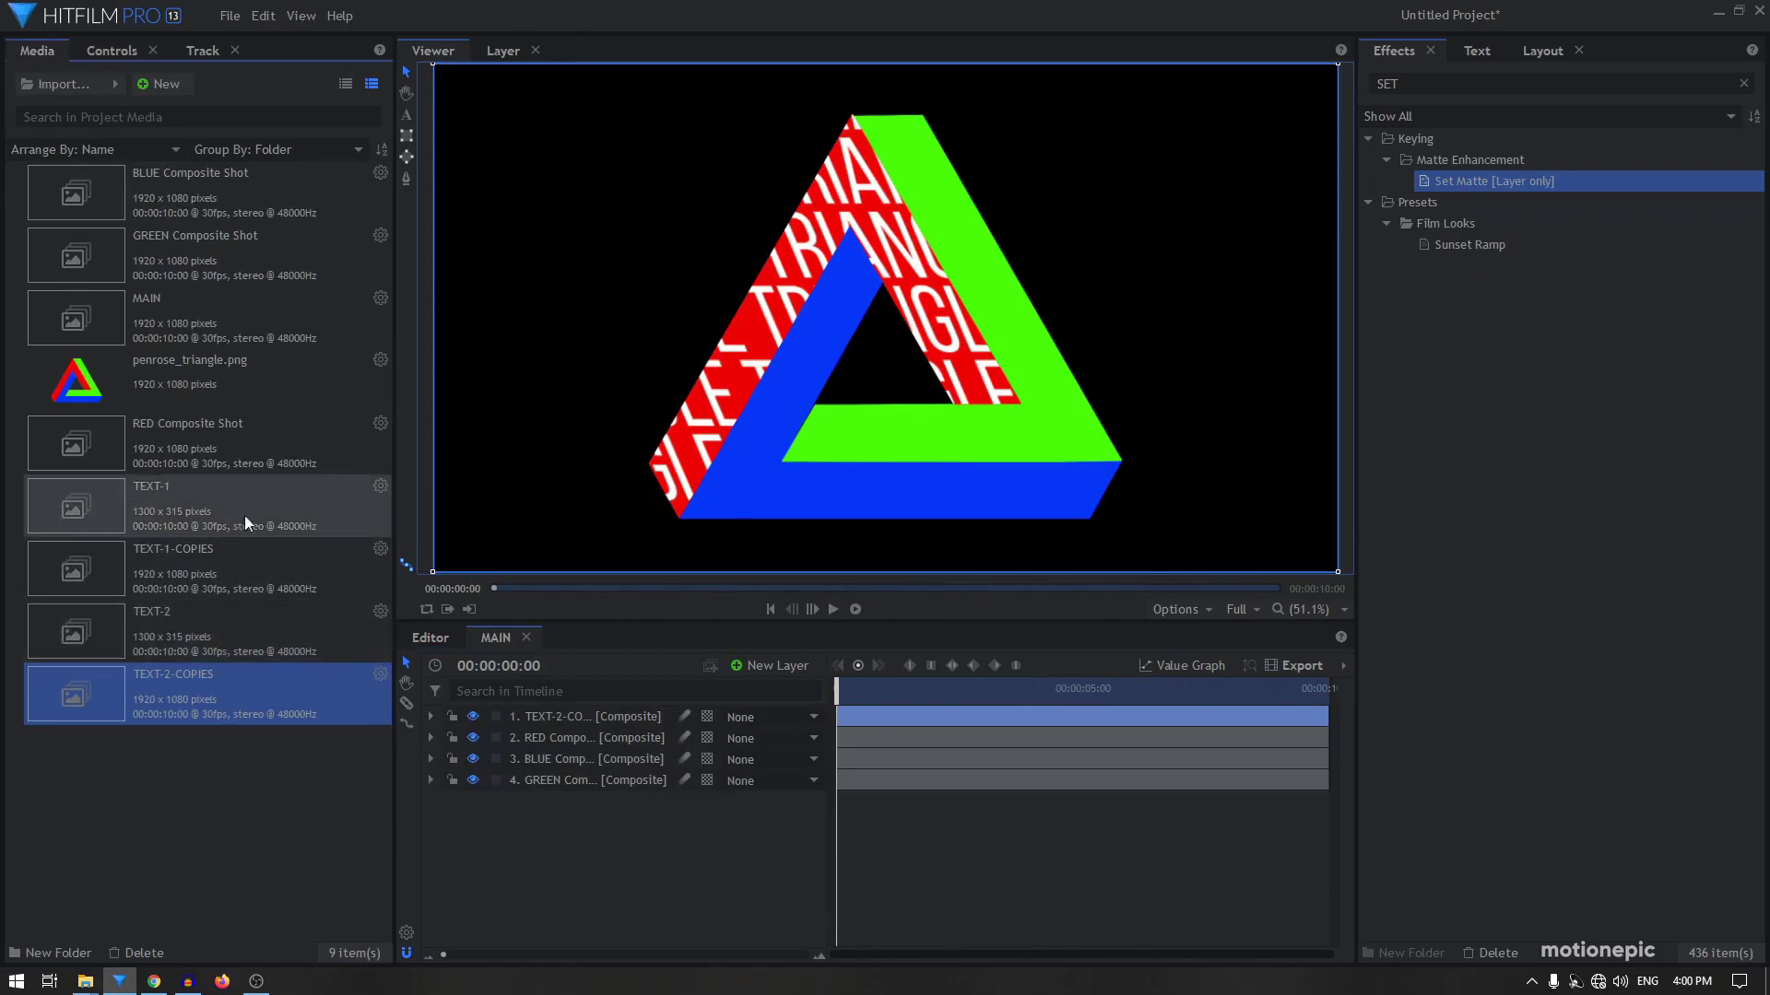
{"action": "left_click", "coordinate": [220, 577]}
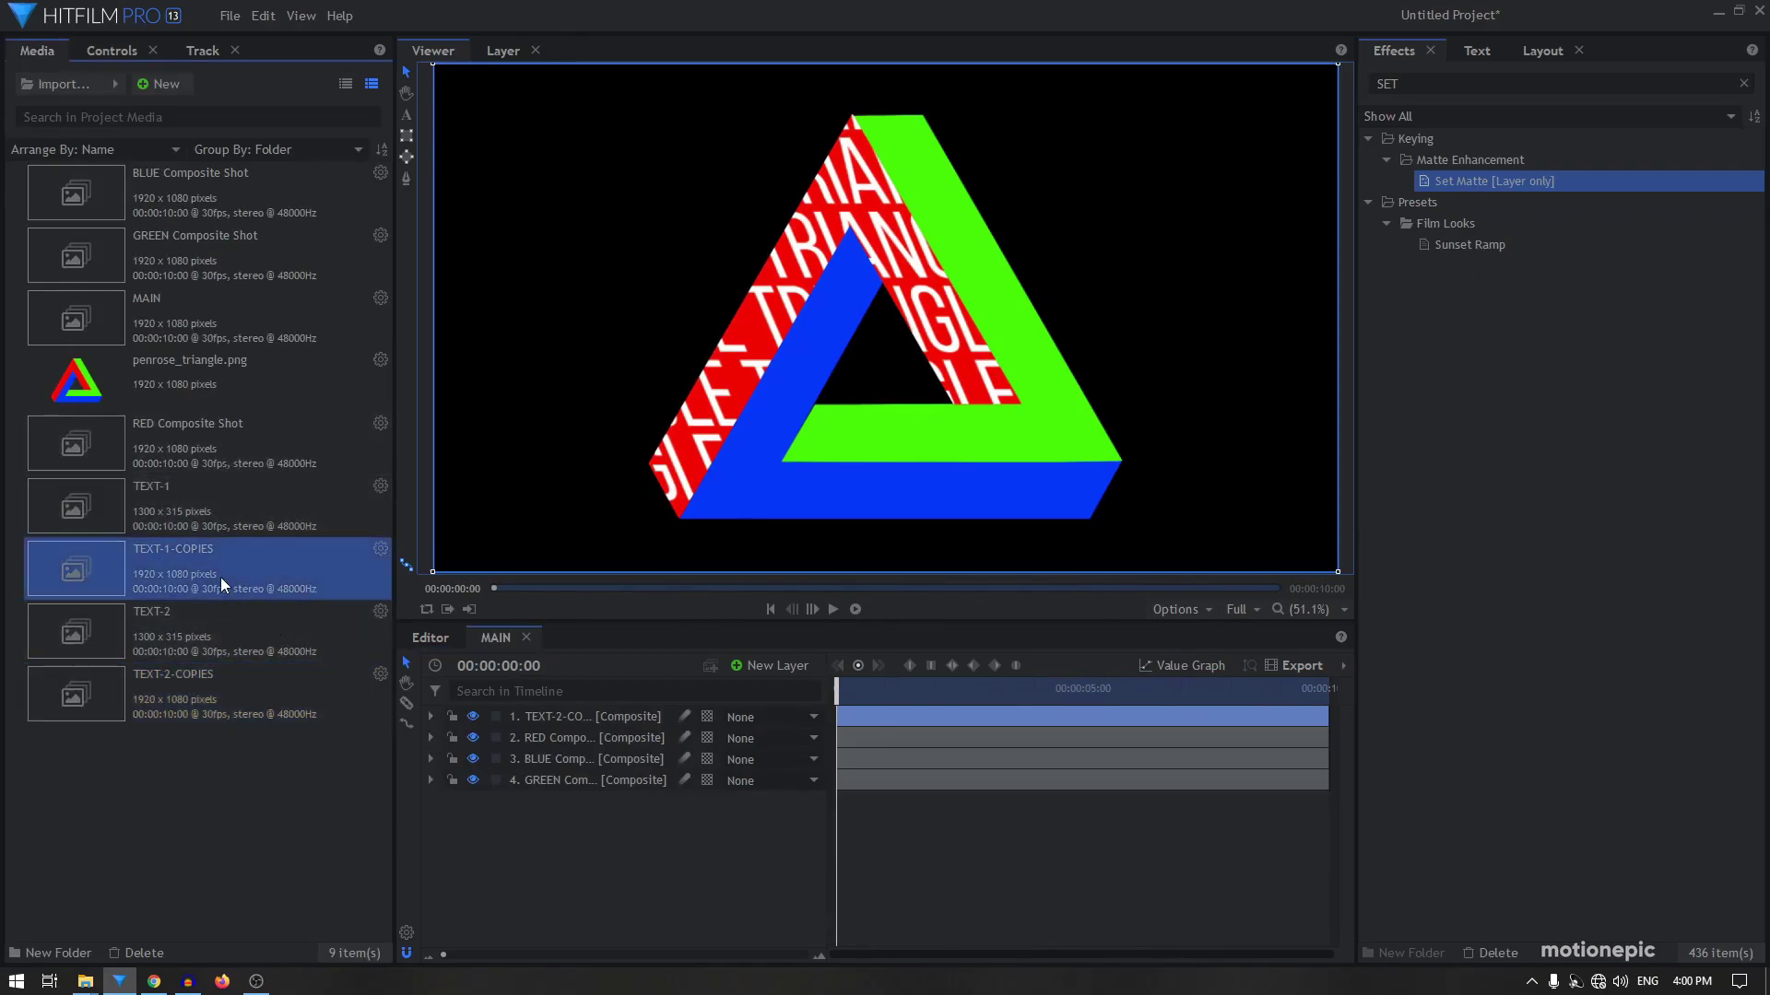
{"action": "left_click_drag", "start_coordinate": [140, 577], "coordinate": [579, 760]}
{"action": "left_click_drag", "start_coordinate": [1422, 184], "coordinate": [825, 695]}
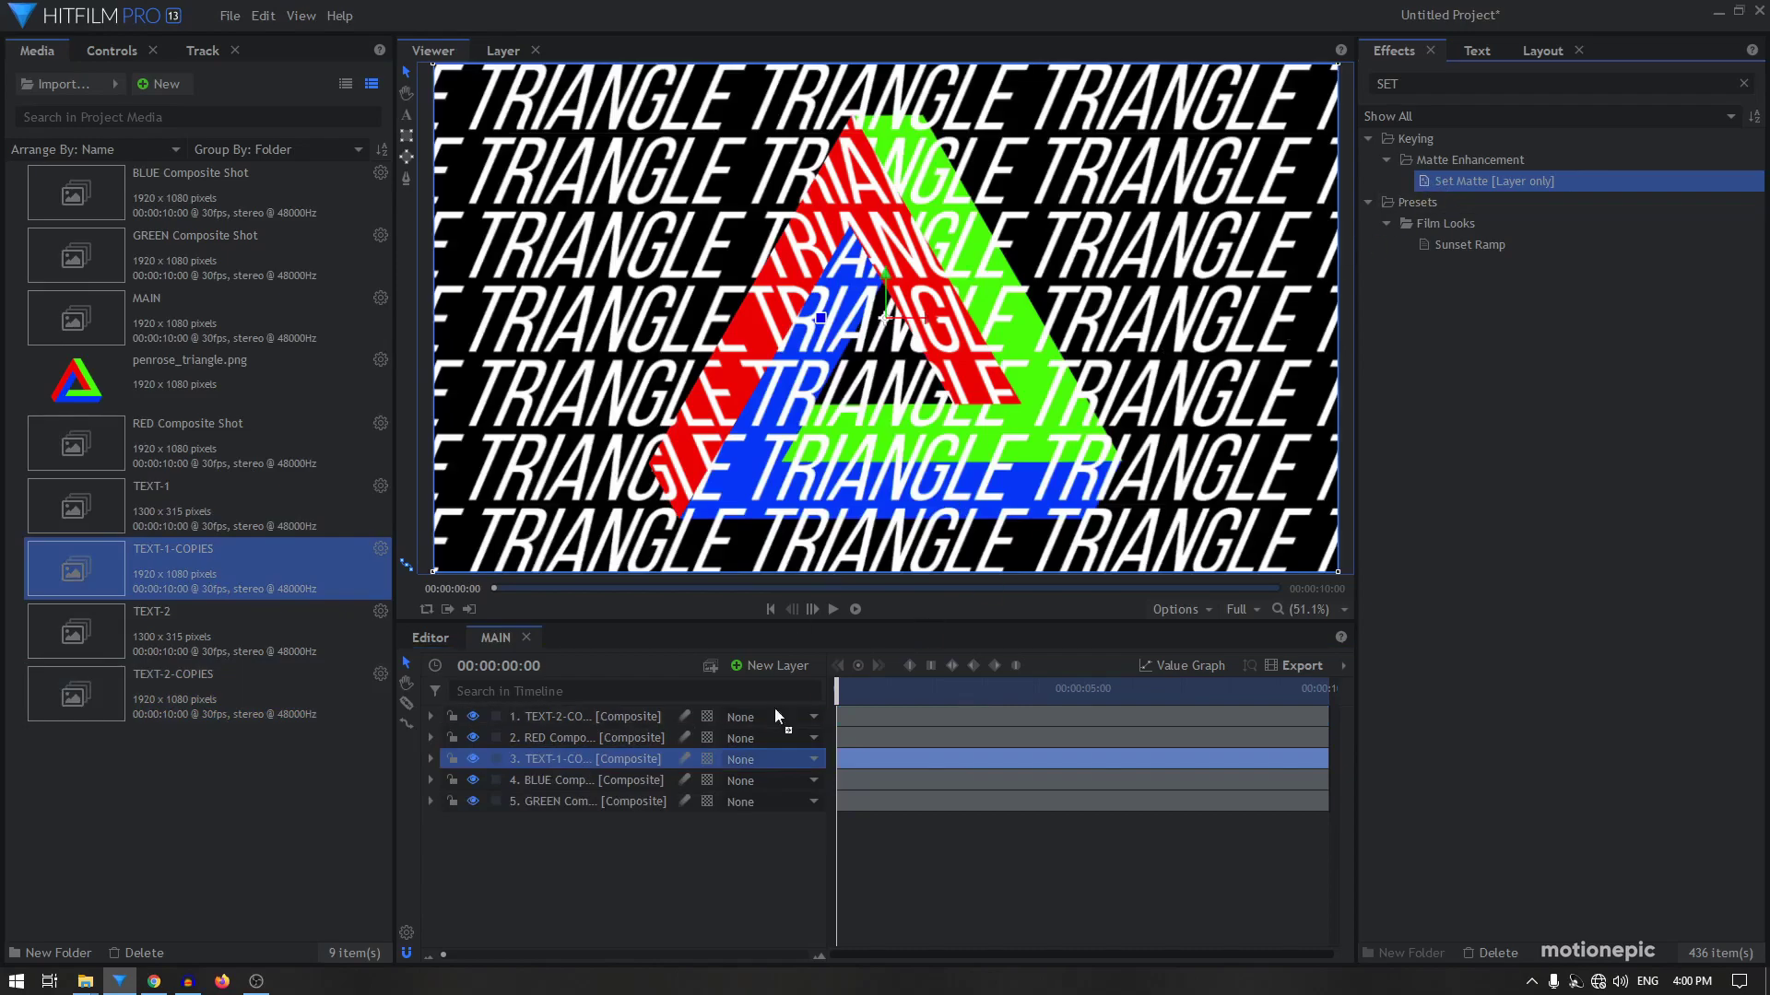
{"action": "left_click_drag", "start_coordinate": [549, 766], "coordinate": [544, 761]}
{"action": "left_click", "coordinate": [111, 51]}
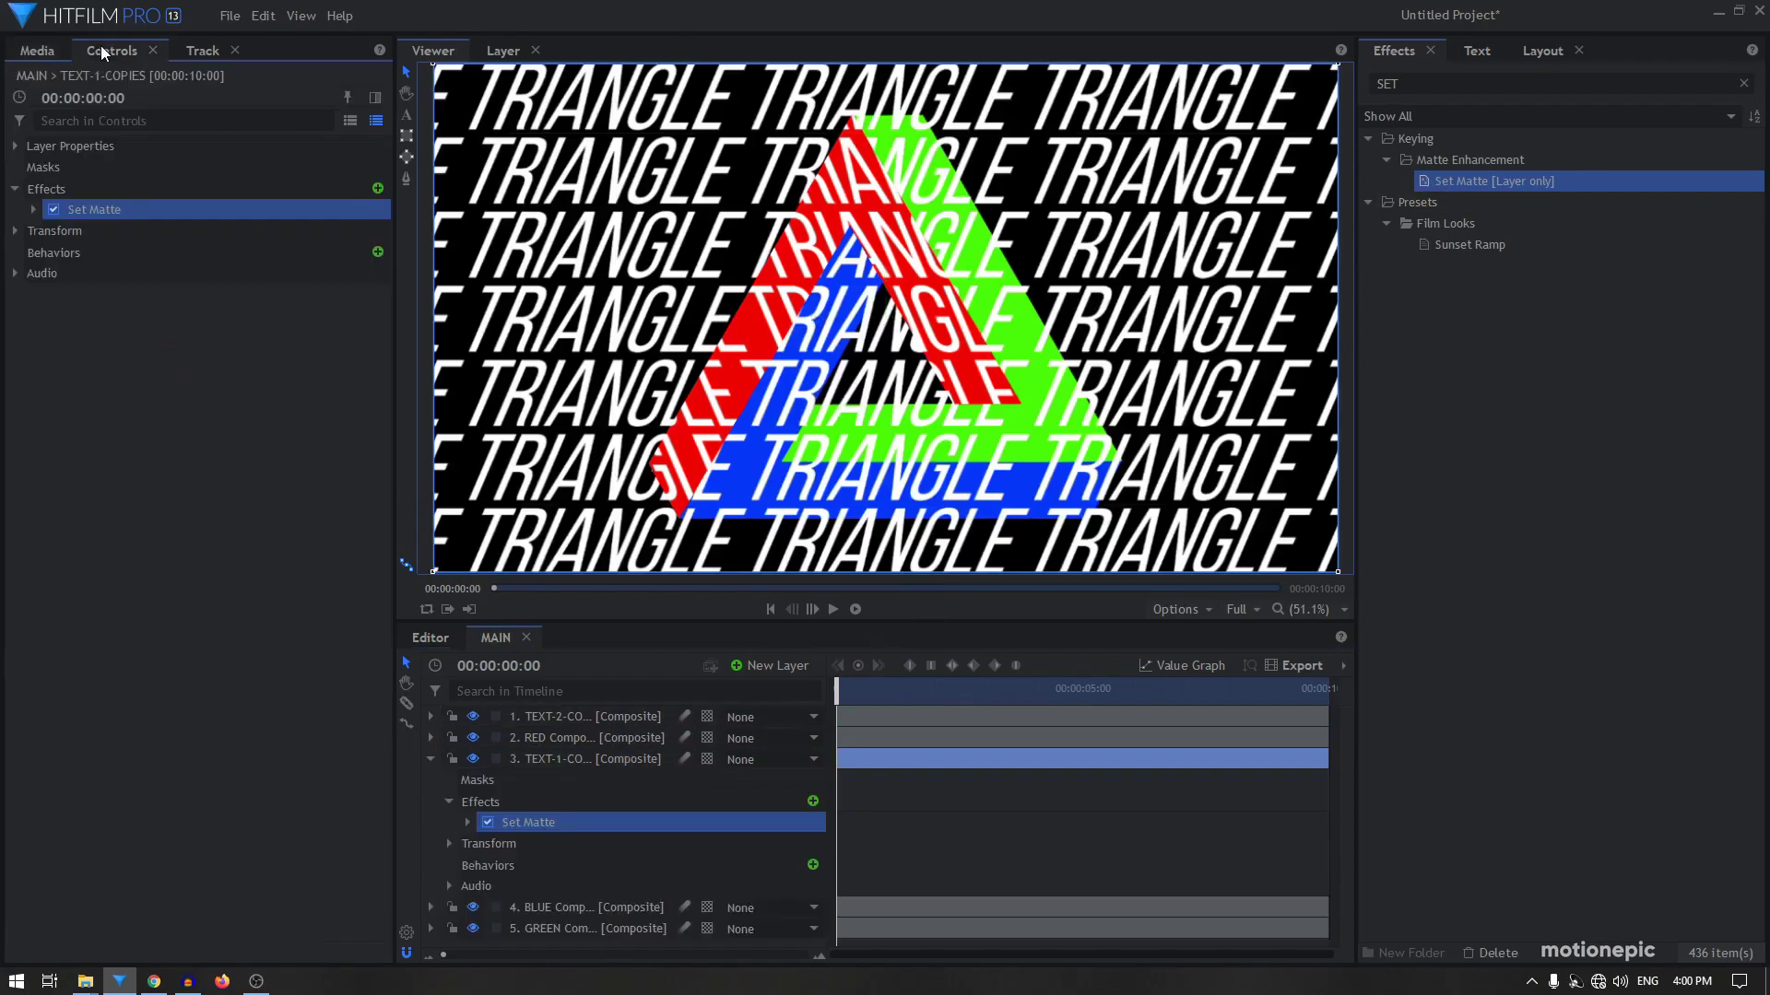
Configure the TEXT-1-COPIES Set Matte with BLUE Composite Shot as source layer, Subtract blend and Invert enabled, and collapse the layer
{"action": "left_click", "coordinate": [35, 210]}
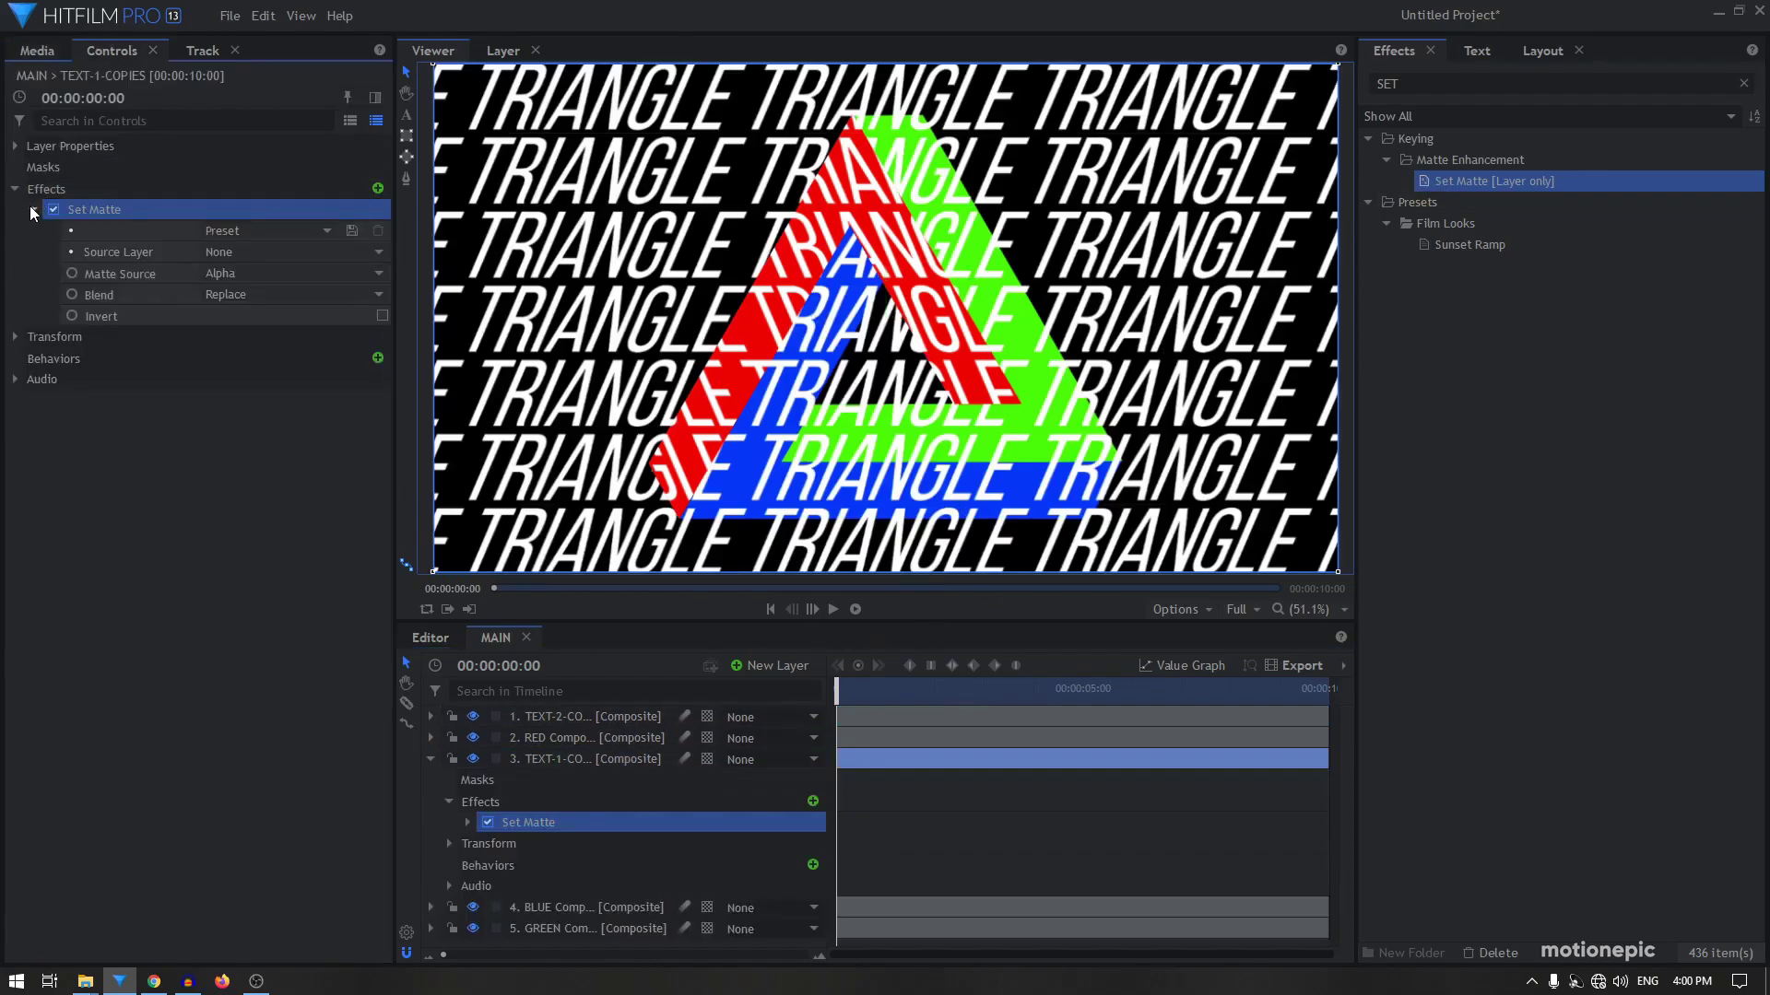
{"action": "left_click", "coordinate": [224, 251]}
{"action": "left_click", "coordinate": [264, 351]}
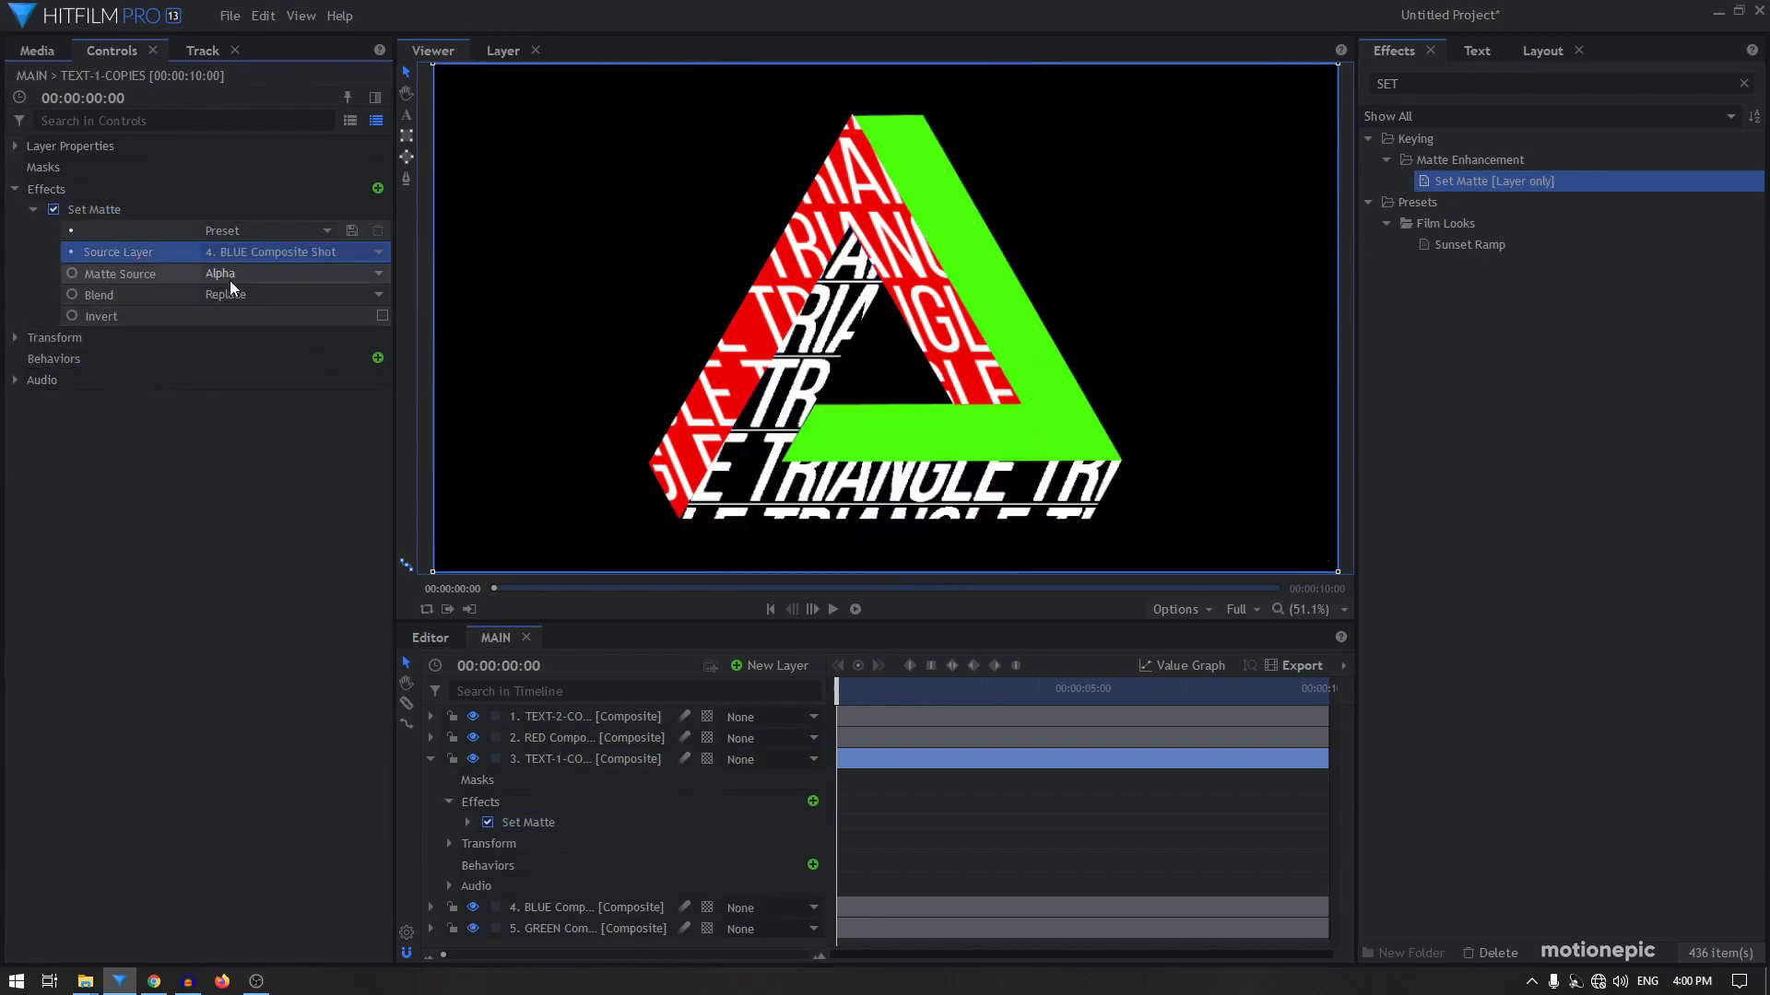
{"action": "left_click", "coordinate": [235, 294]}
{"action": "left_click", "coordinate": [213, 341]}
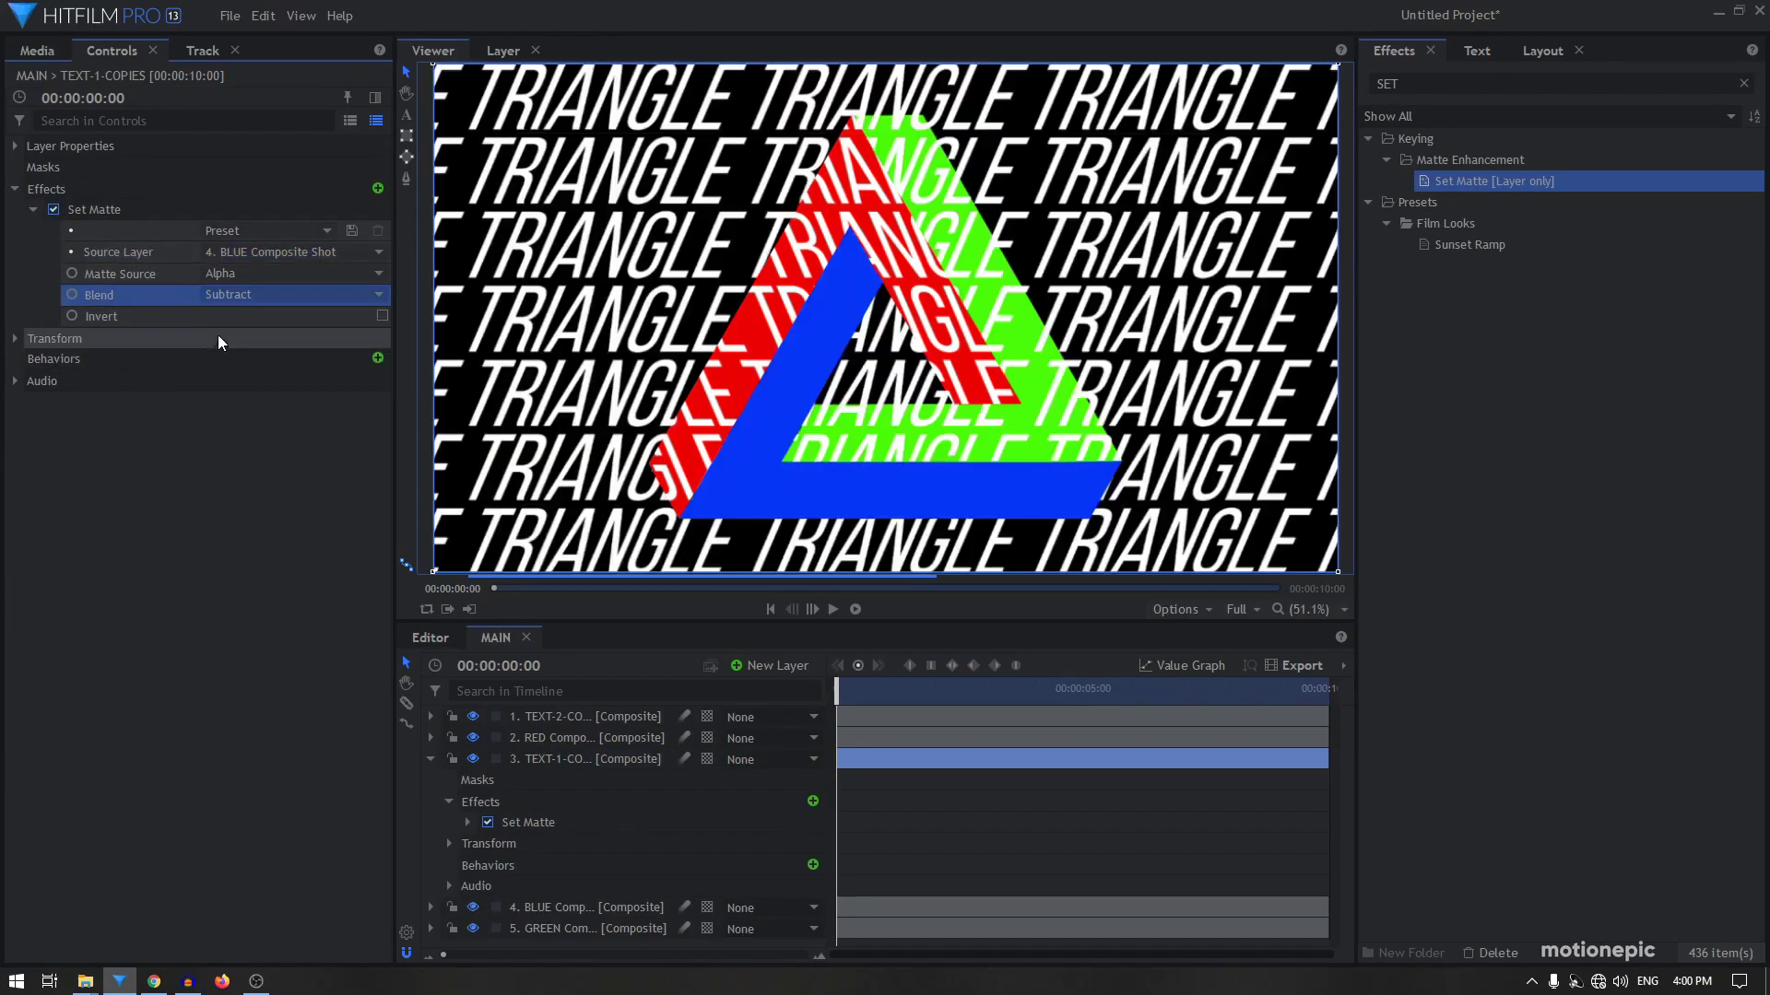
{"action": "left_click", "coordinate": [381, 315]}
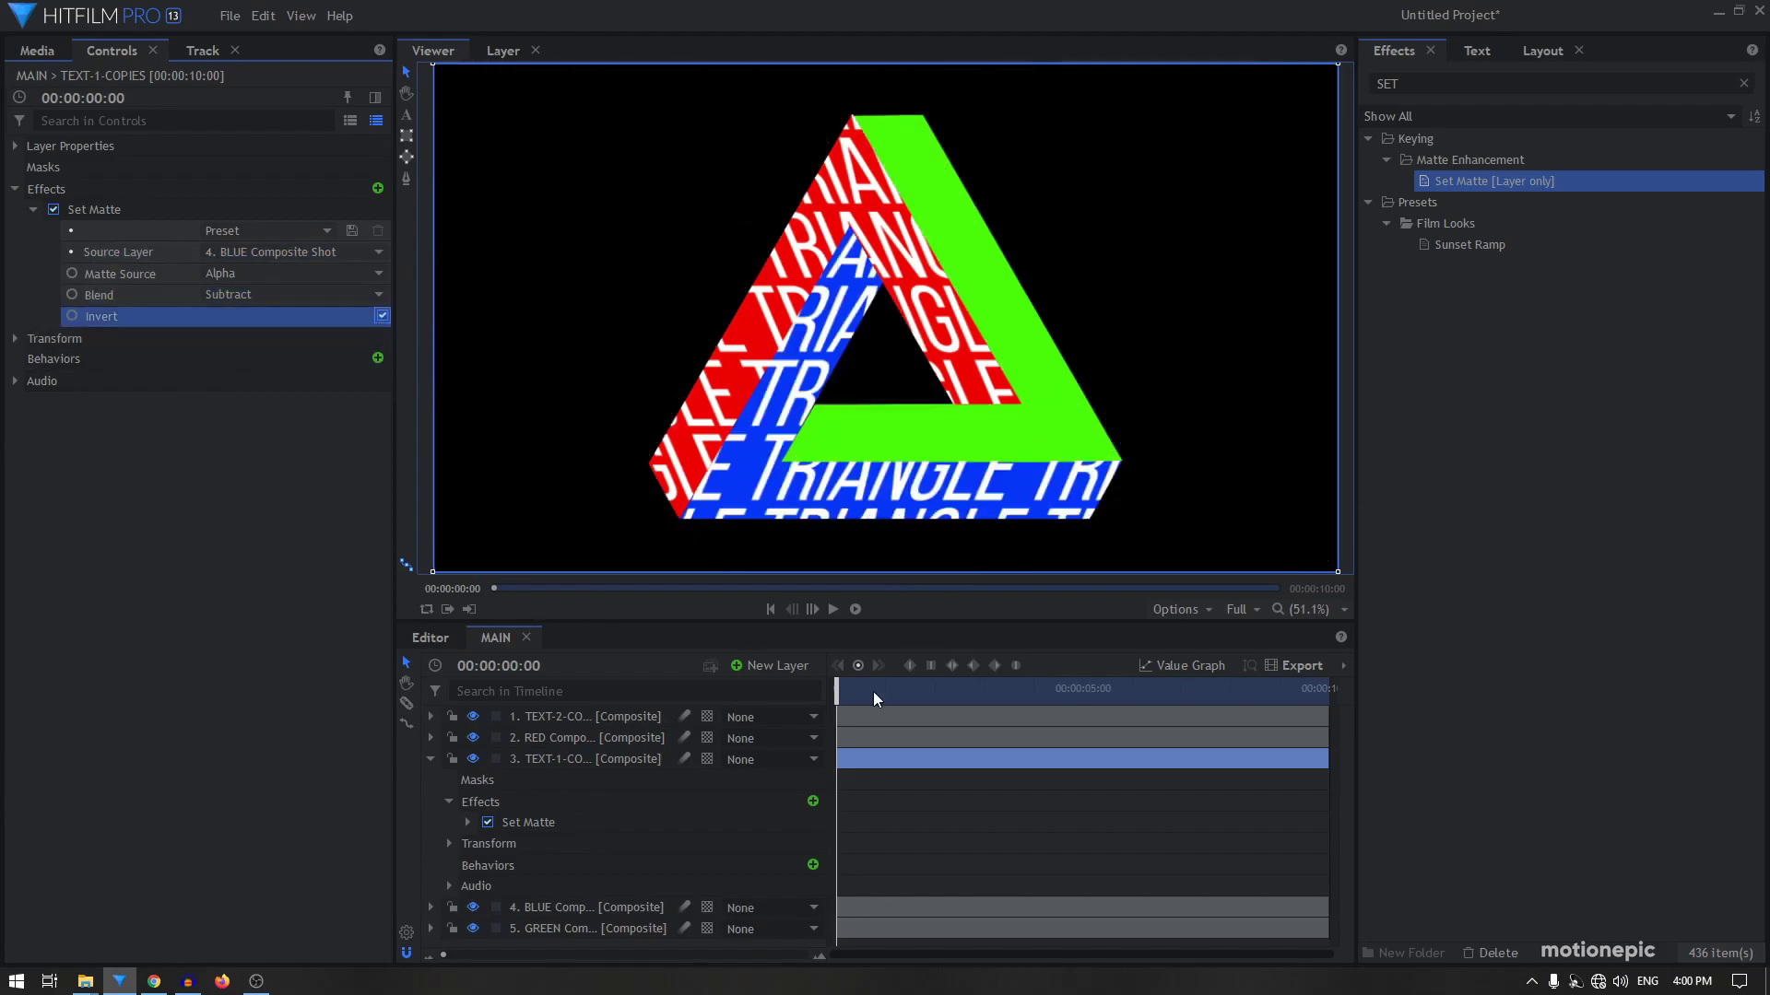
{"action": "mouse_move", "coordinate": [843, 690]}
{"action": "left_mouse_down"}
{"action": "mouse_move", "coordinate": [930, 693]}
{"action": "mouse_move", "coordinate": [836, 693]}
{"action": "left_mouse_up"}
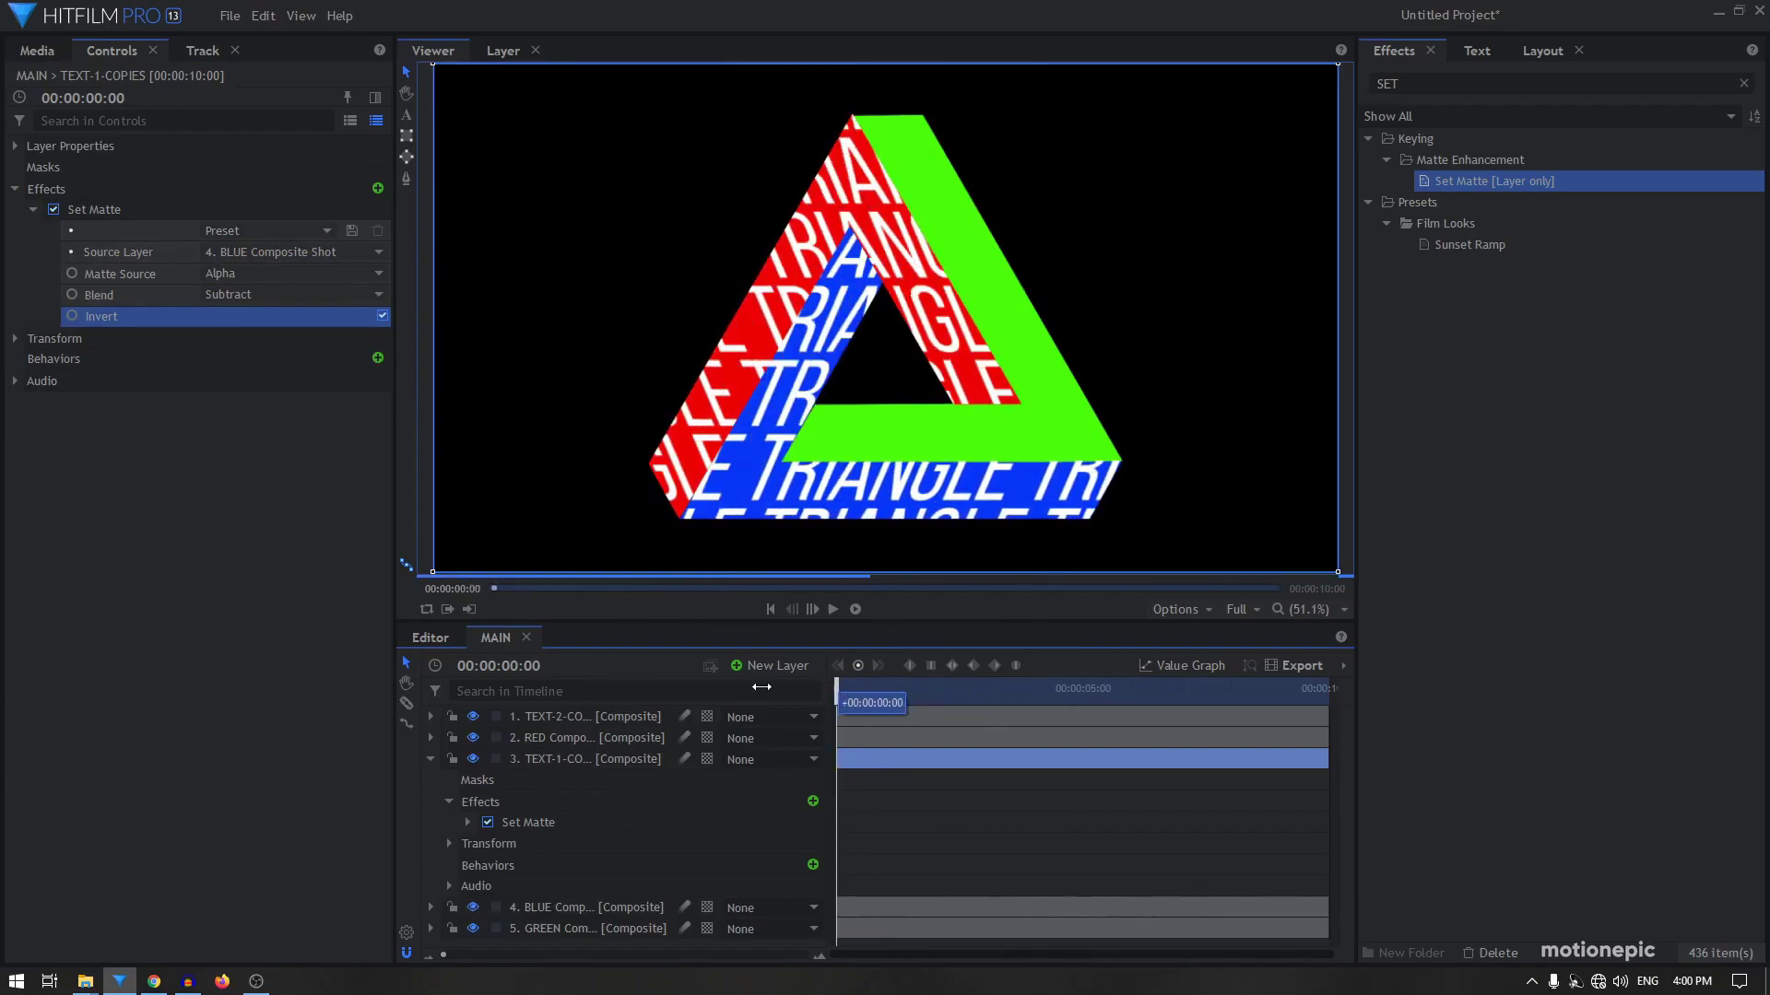
{"action": "left_click", "coordinate": [430, 758]}
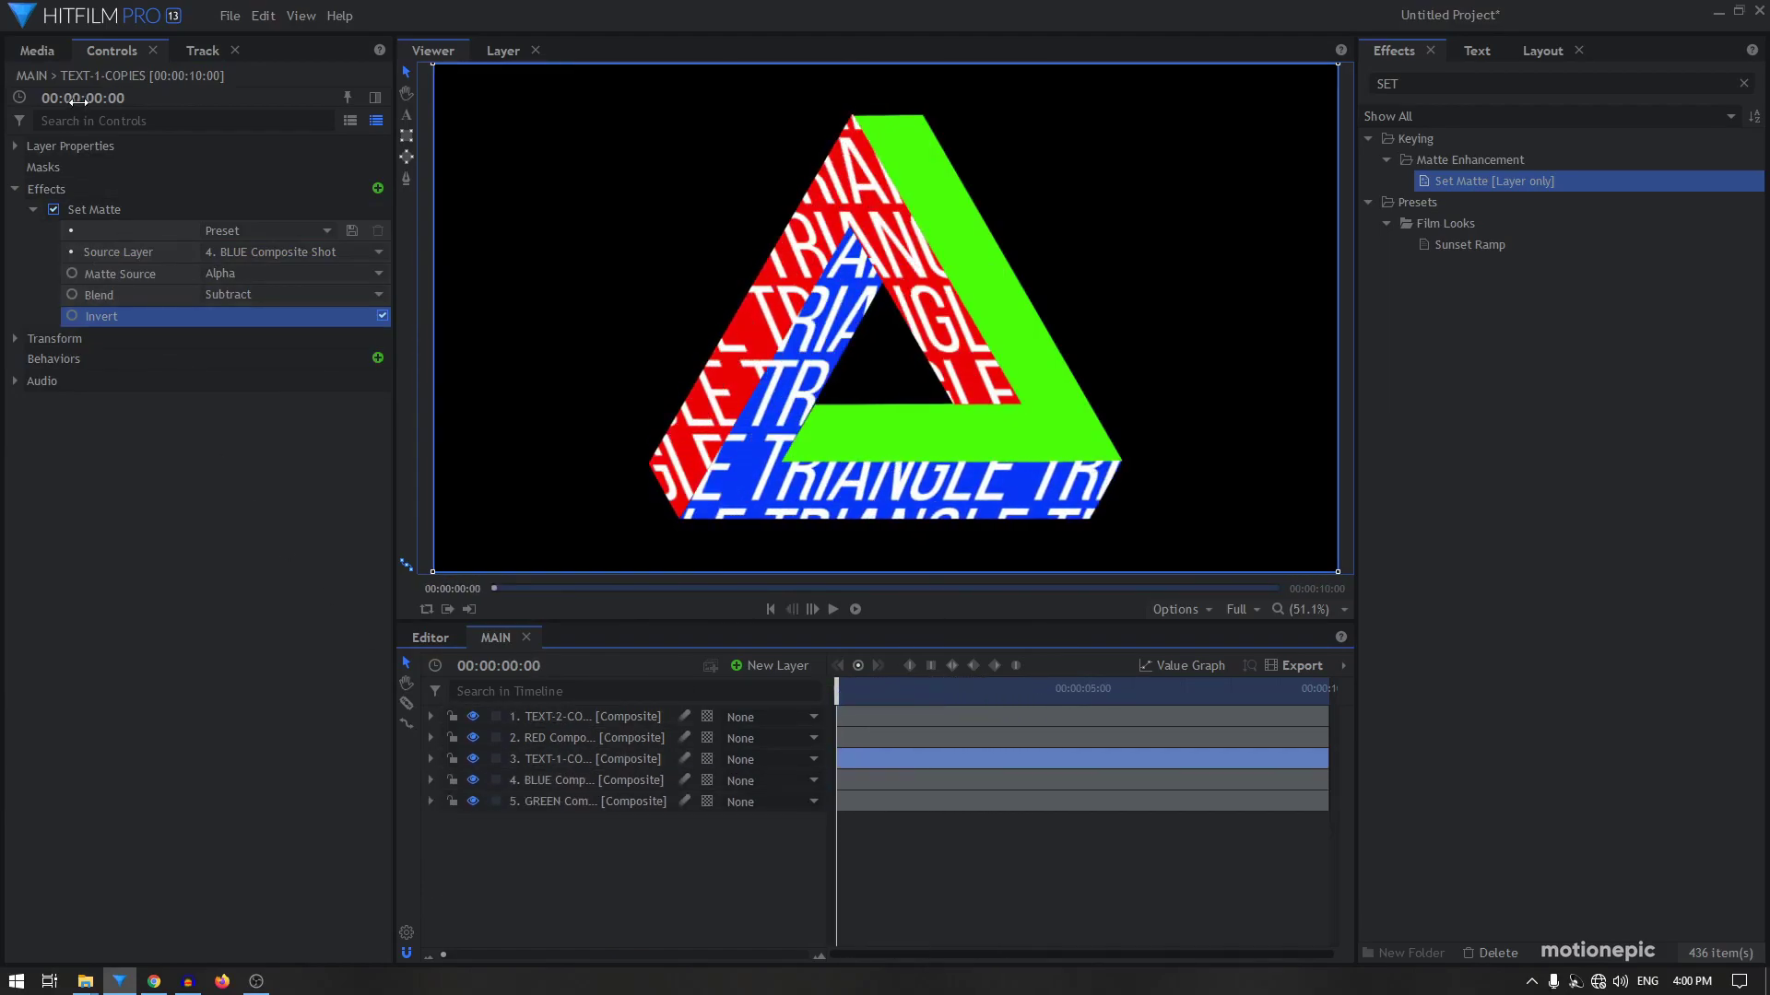
Place another TEXT-1-COPIES between the BLUE and GREEN composite layers and apply the Set Matte effect to it
{"action": "left_click", "coordinate": [35, 52]}
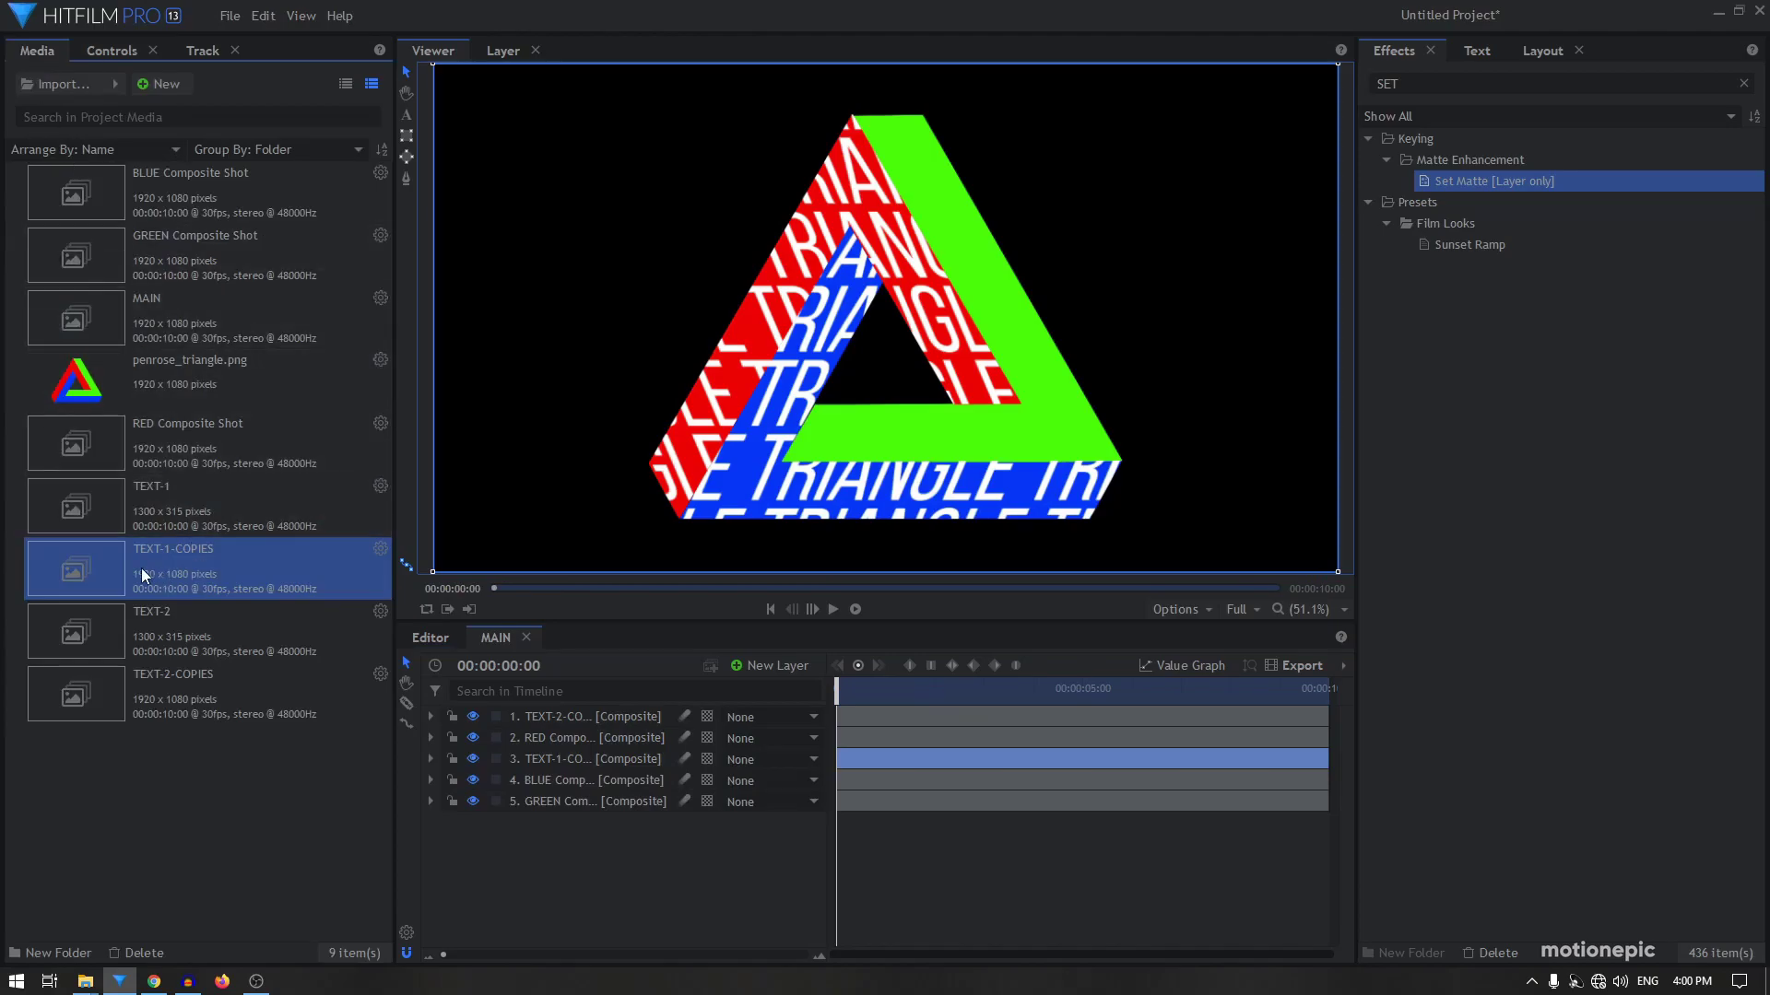
{"action": "left_click_drag", "start_coordinate": [148, 690], "coordinate": [557, 795]}
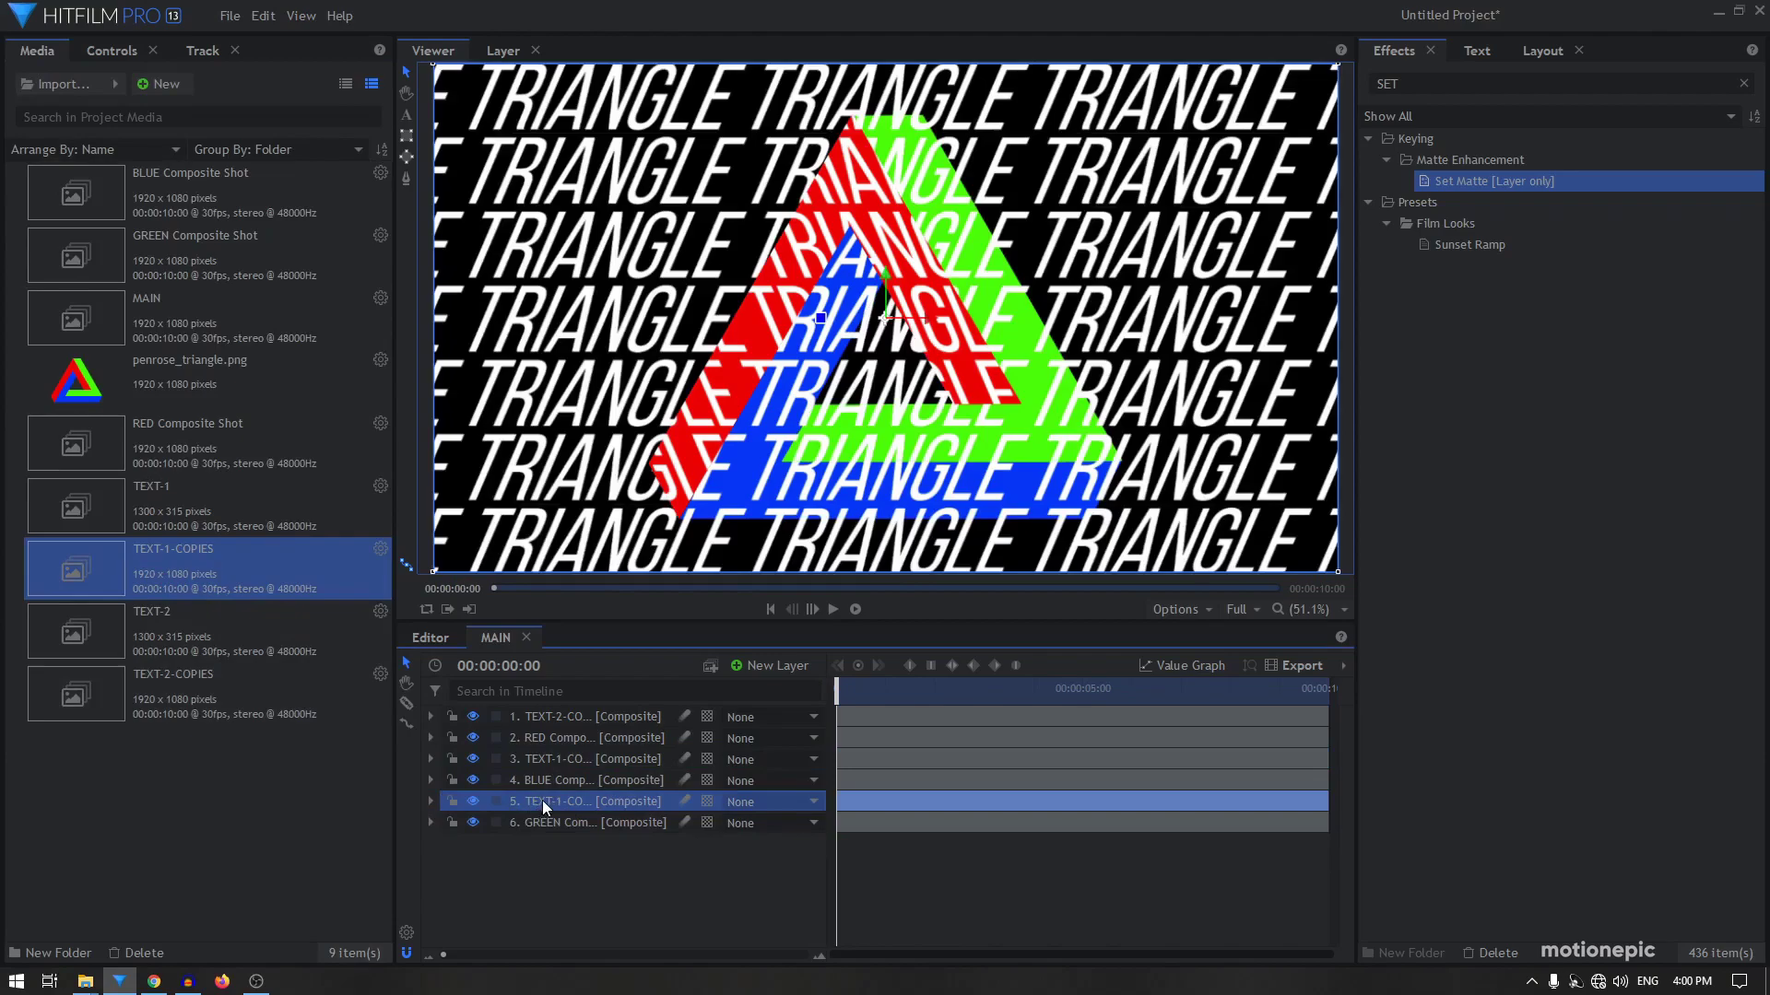
{"action": "left_click_drag", "start_coordinate": [1456, 181], "coordinate": [1436, 196]}
{"action": "left_click_drag", "start_coordinate": [562, 809], "coordinate": [557, 802]}
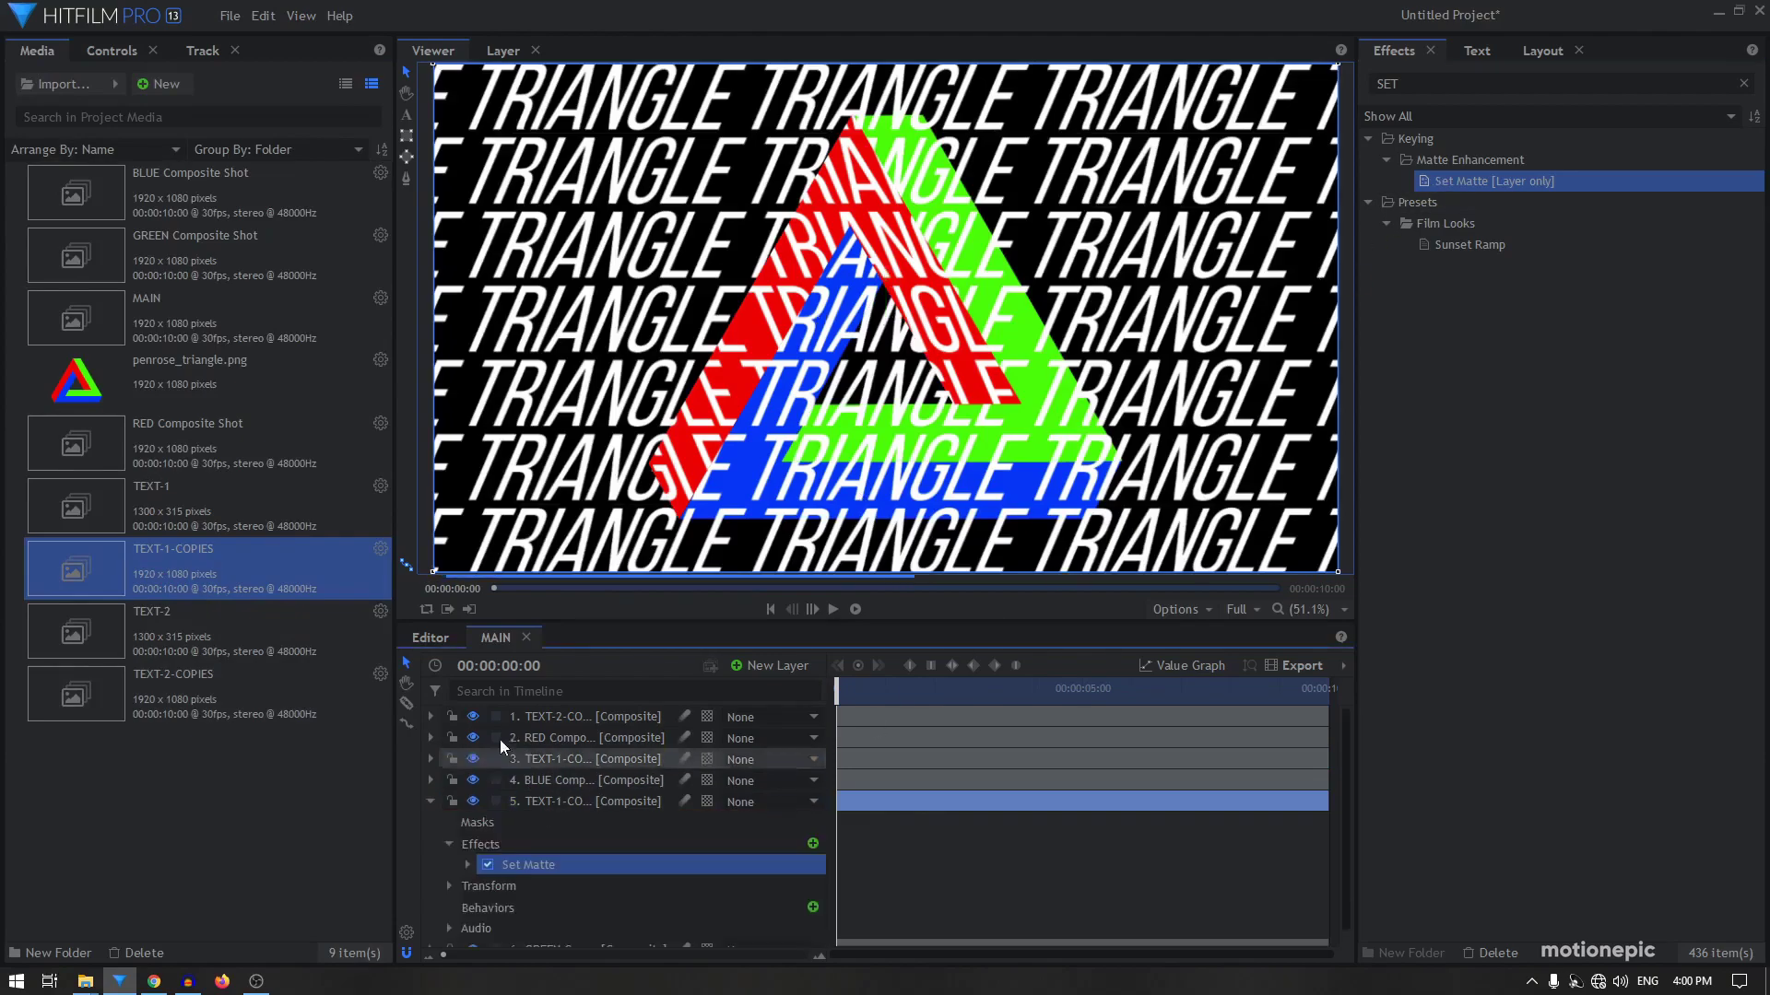
Configure the new TEXT-1-COPIES Set Matte with GREEN Composite Shot as source layer, Subtract blend and Invert enabled, and collapse the layer
{"action": "left_click", "coordinate": [110, 49]}
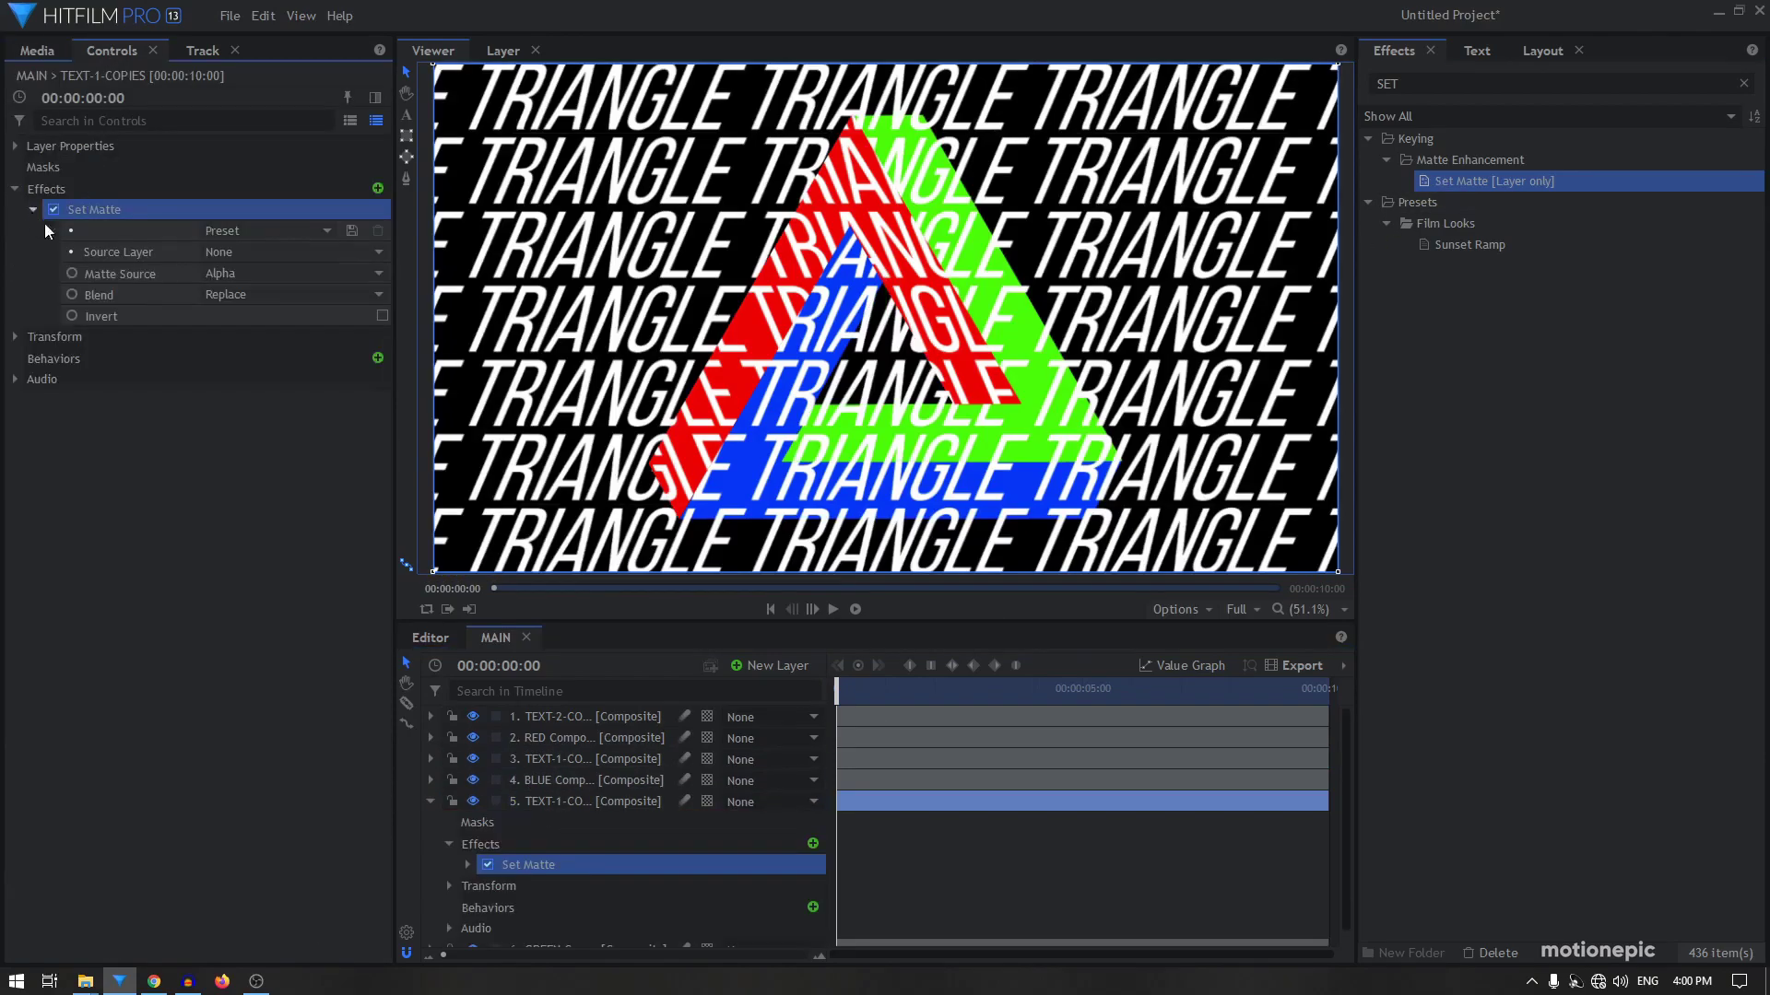
{"action": "left_click", "coordinate": [218, 255]}
{"action": "left_click", "coordinate": [268, 396]}
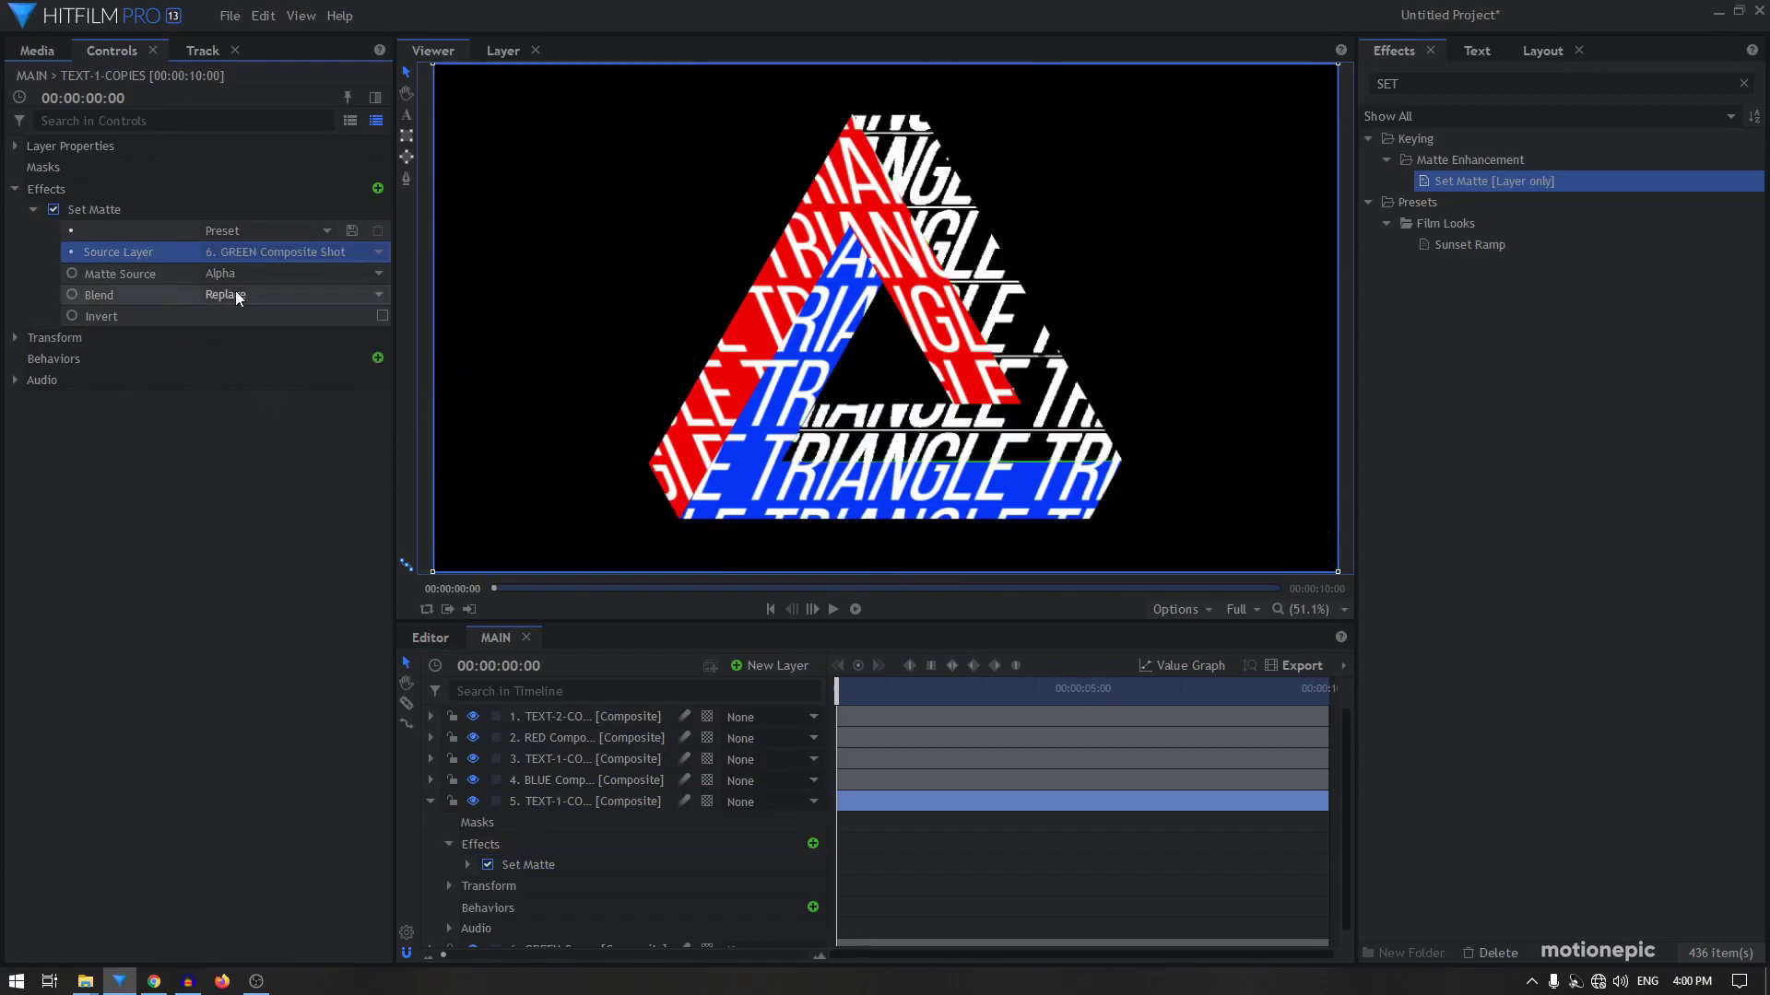
{"action": "left_click", "coordinate": [236, 292]}
{"action": "left_click", "coordinate": [241, 349]}
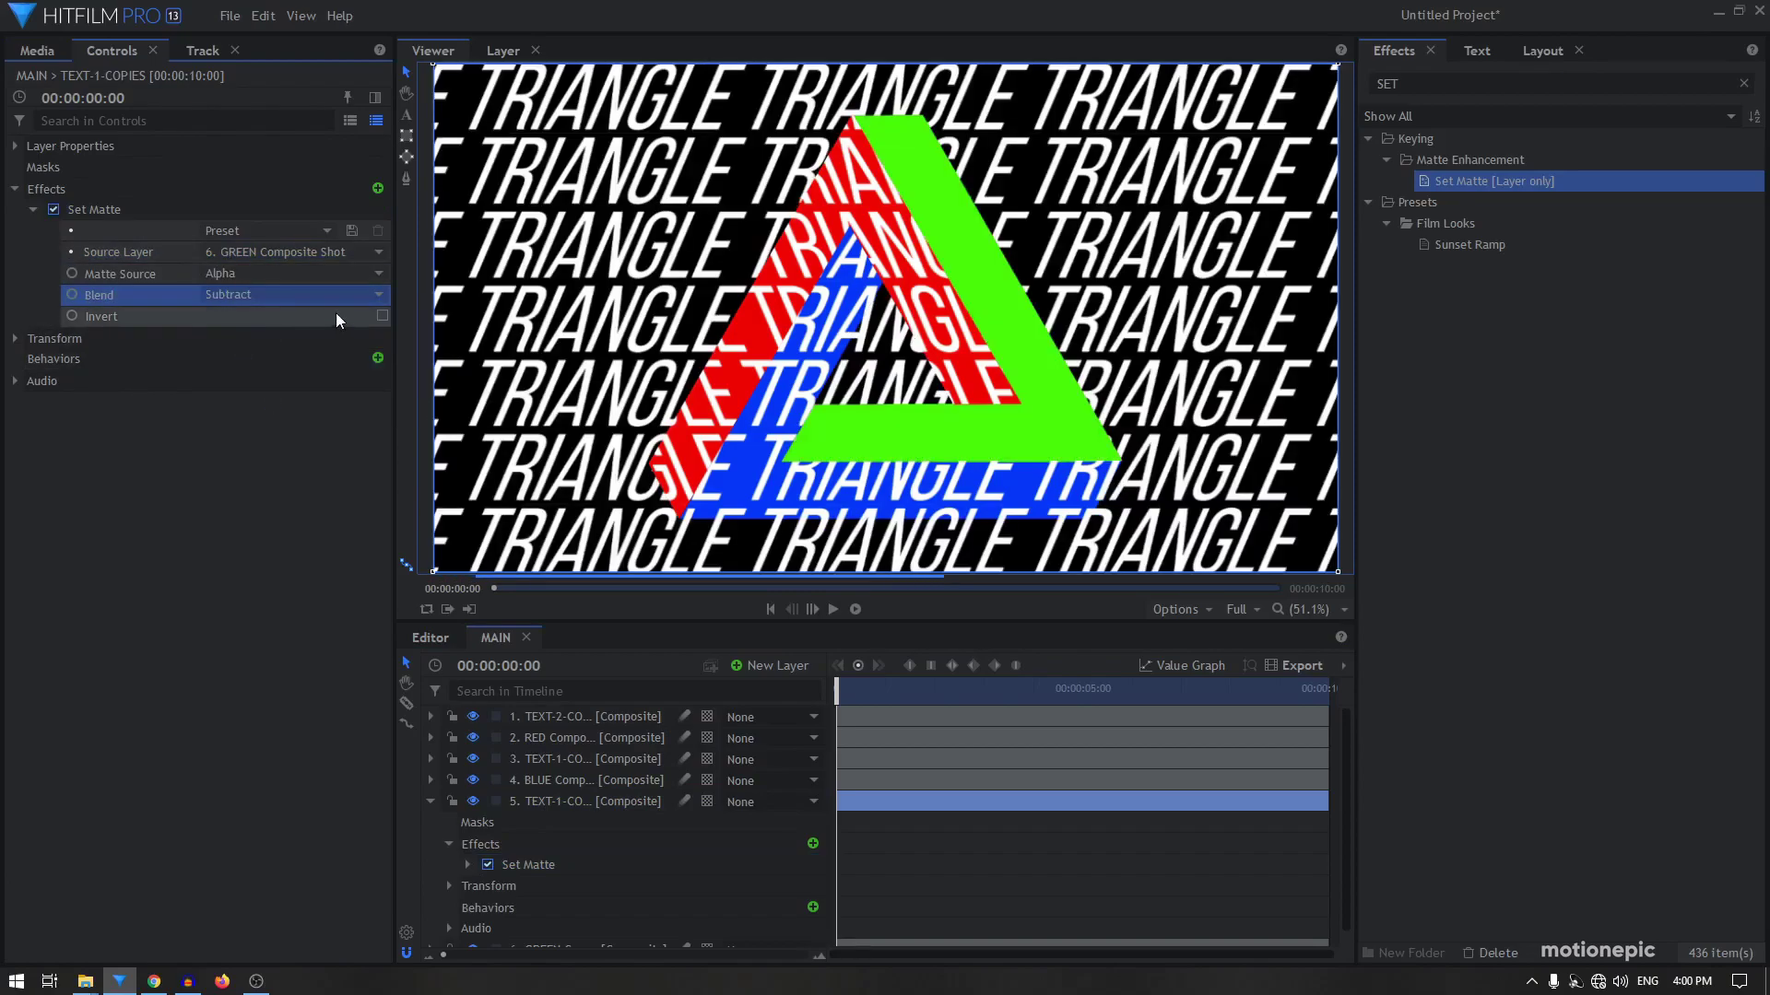
{"action": "left_click", "coordinate": [382, 316]}
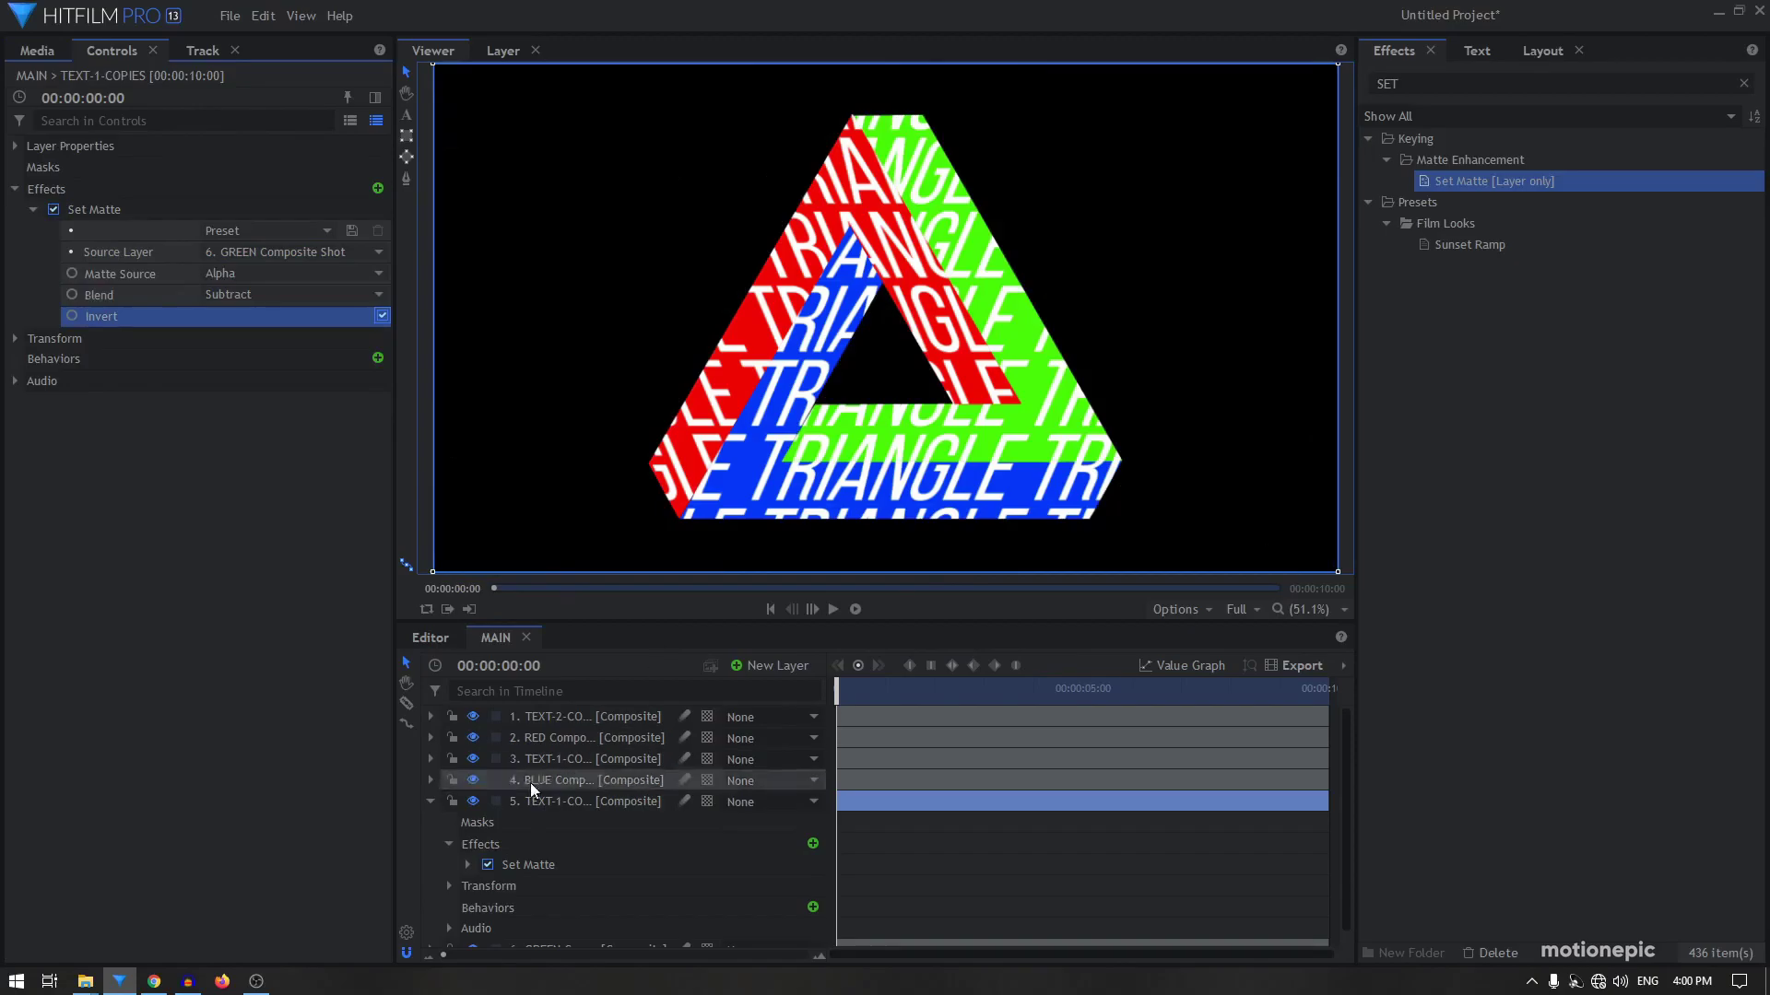
{"action": "left_click", "coordinate": [430, 801]}
Convert the three text layers in MAIN to 3D Plane and add a camera to the composite shot
{"action": "left_click", "coordinate": [605, 715]}
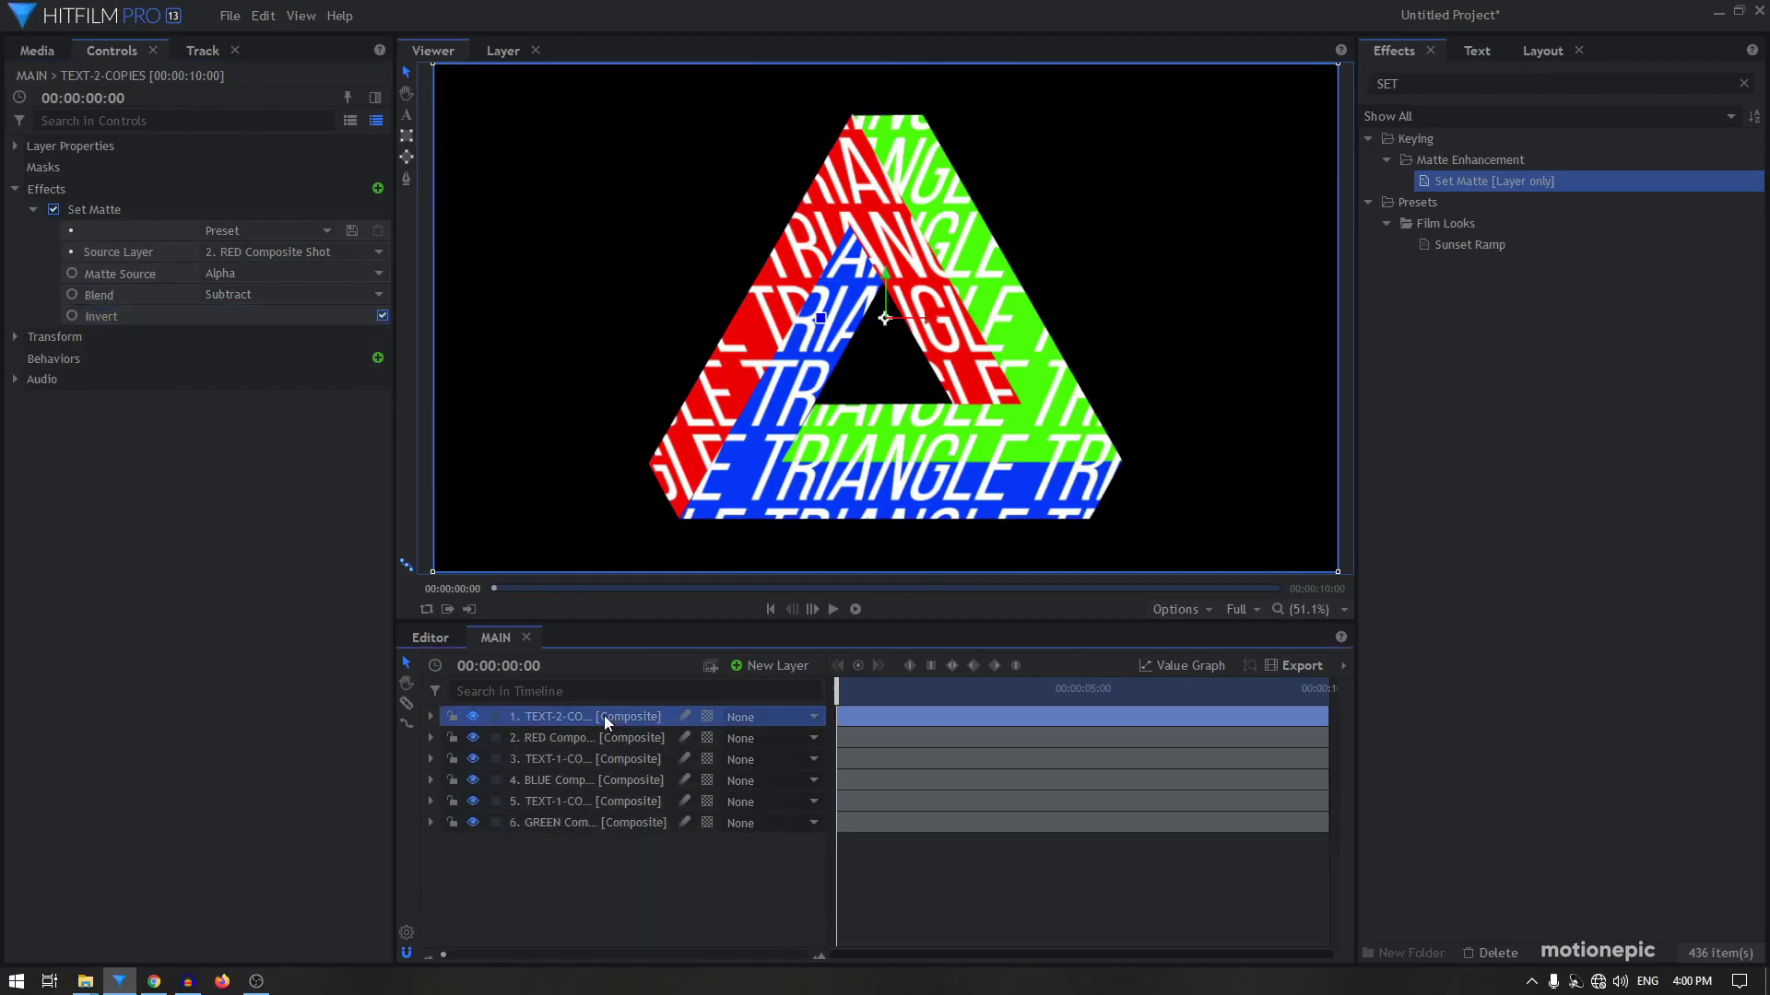
{"action": "left_click", "coordinate": [566, 758], "text": "ctrl"}
{"action": "left_click", "coordinate": [564, 800], "text": "ctrl"}
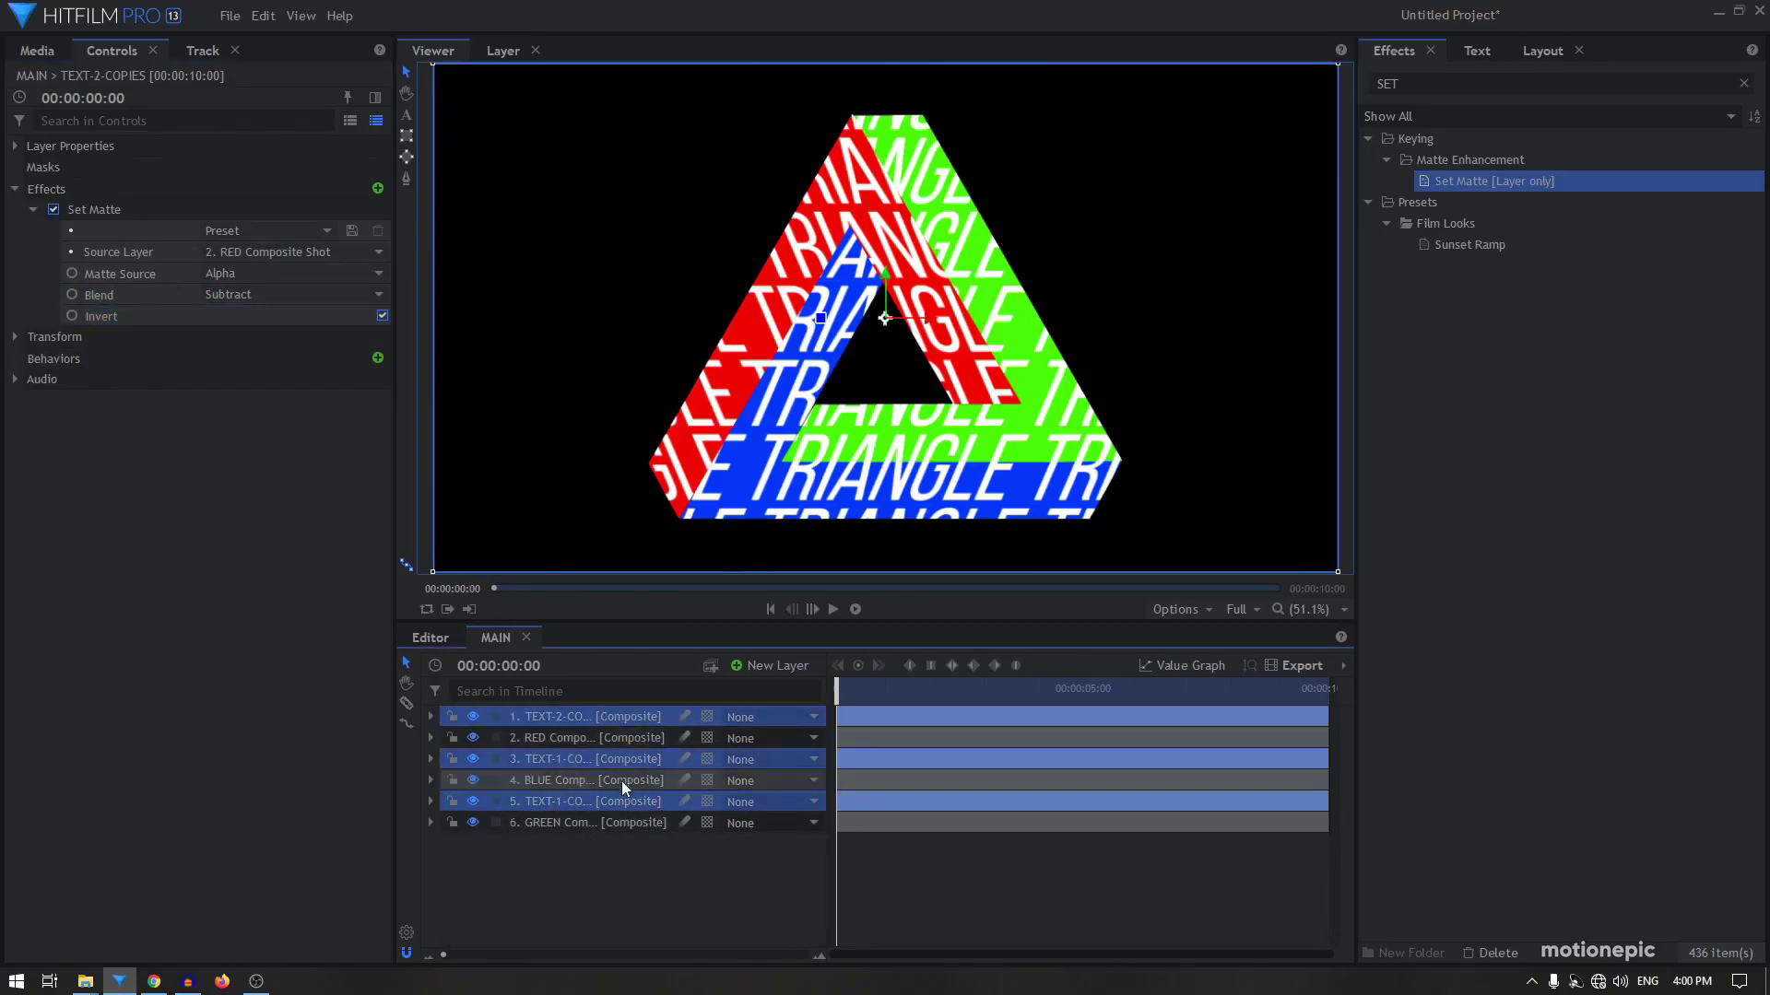
{"action": "left_click", "coordinate": [706, 717]}
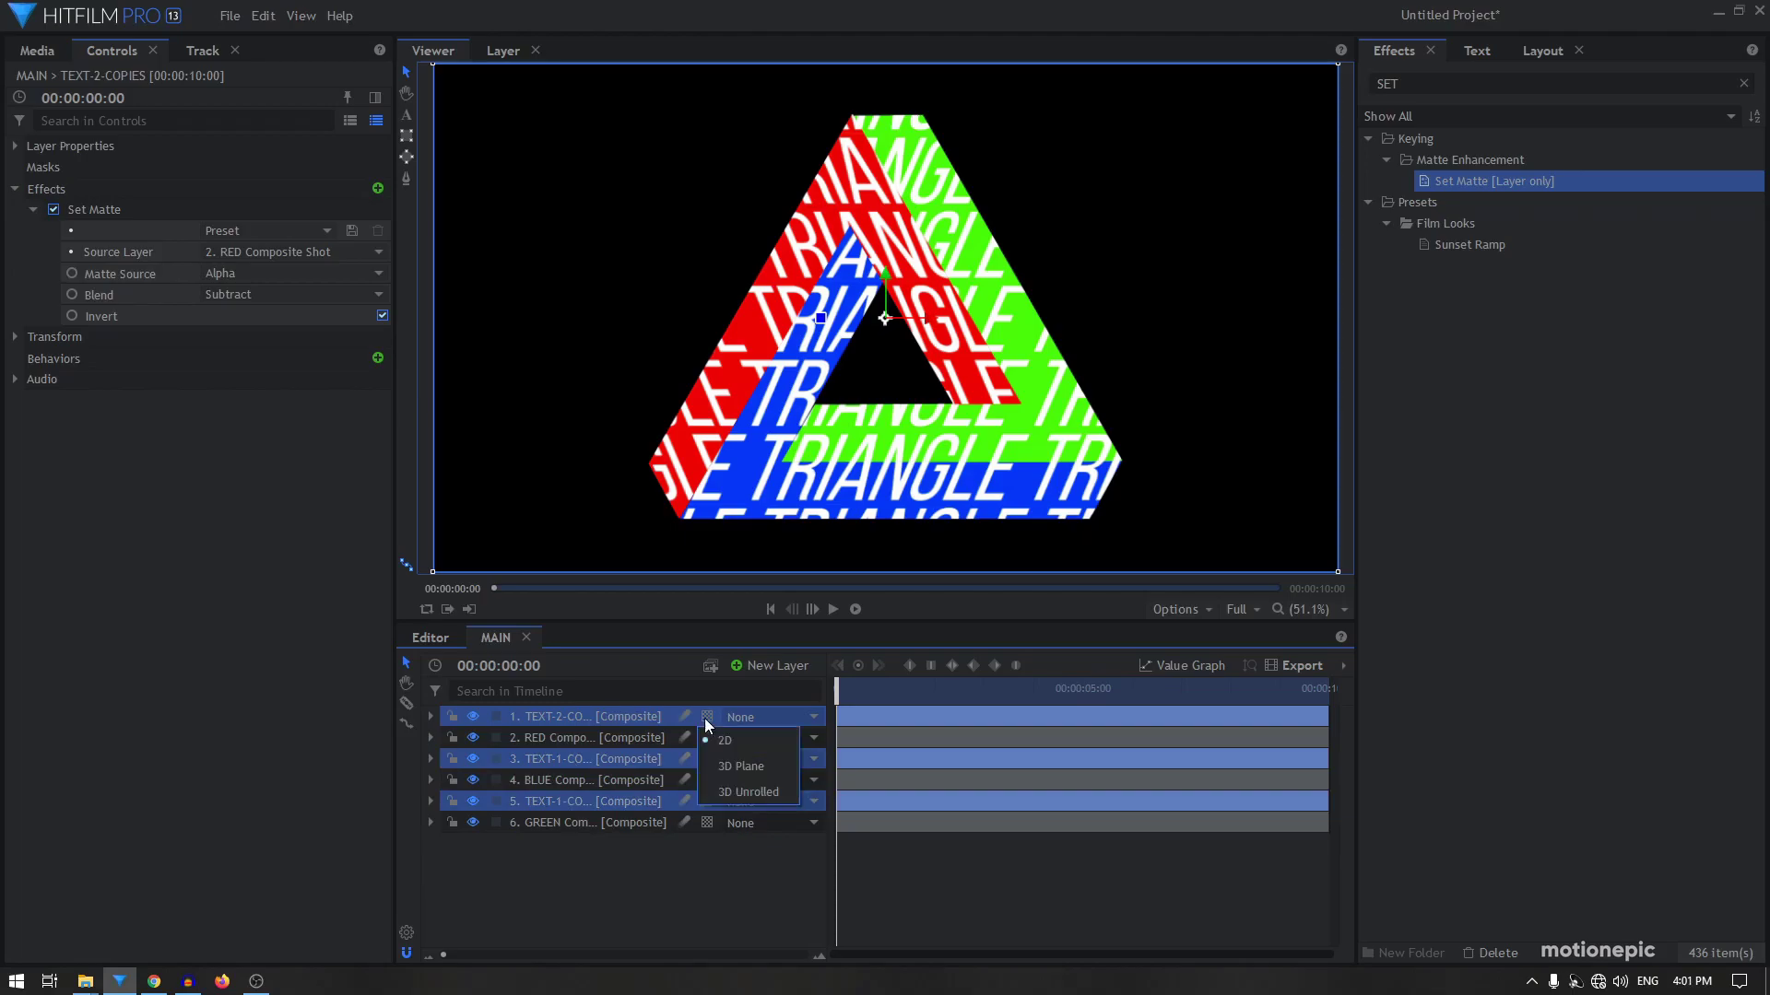
{"action": "left_click", "coordinate": [736, 770]}
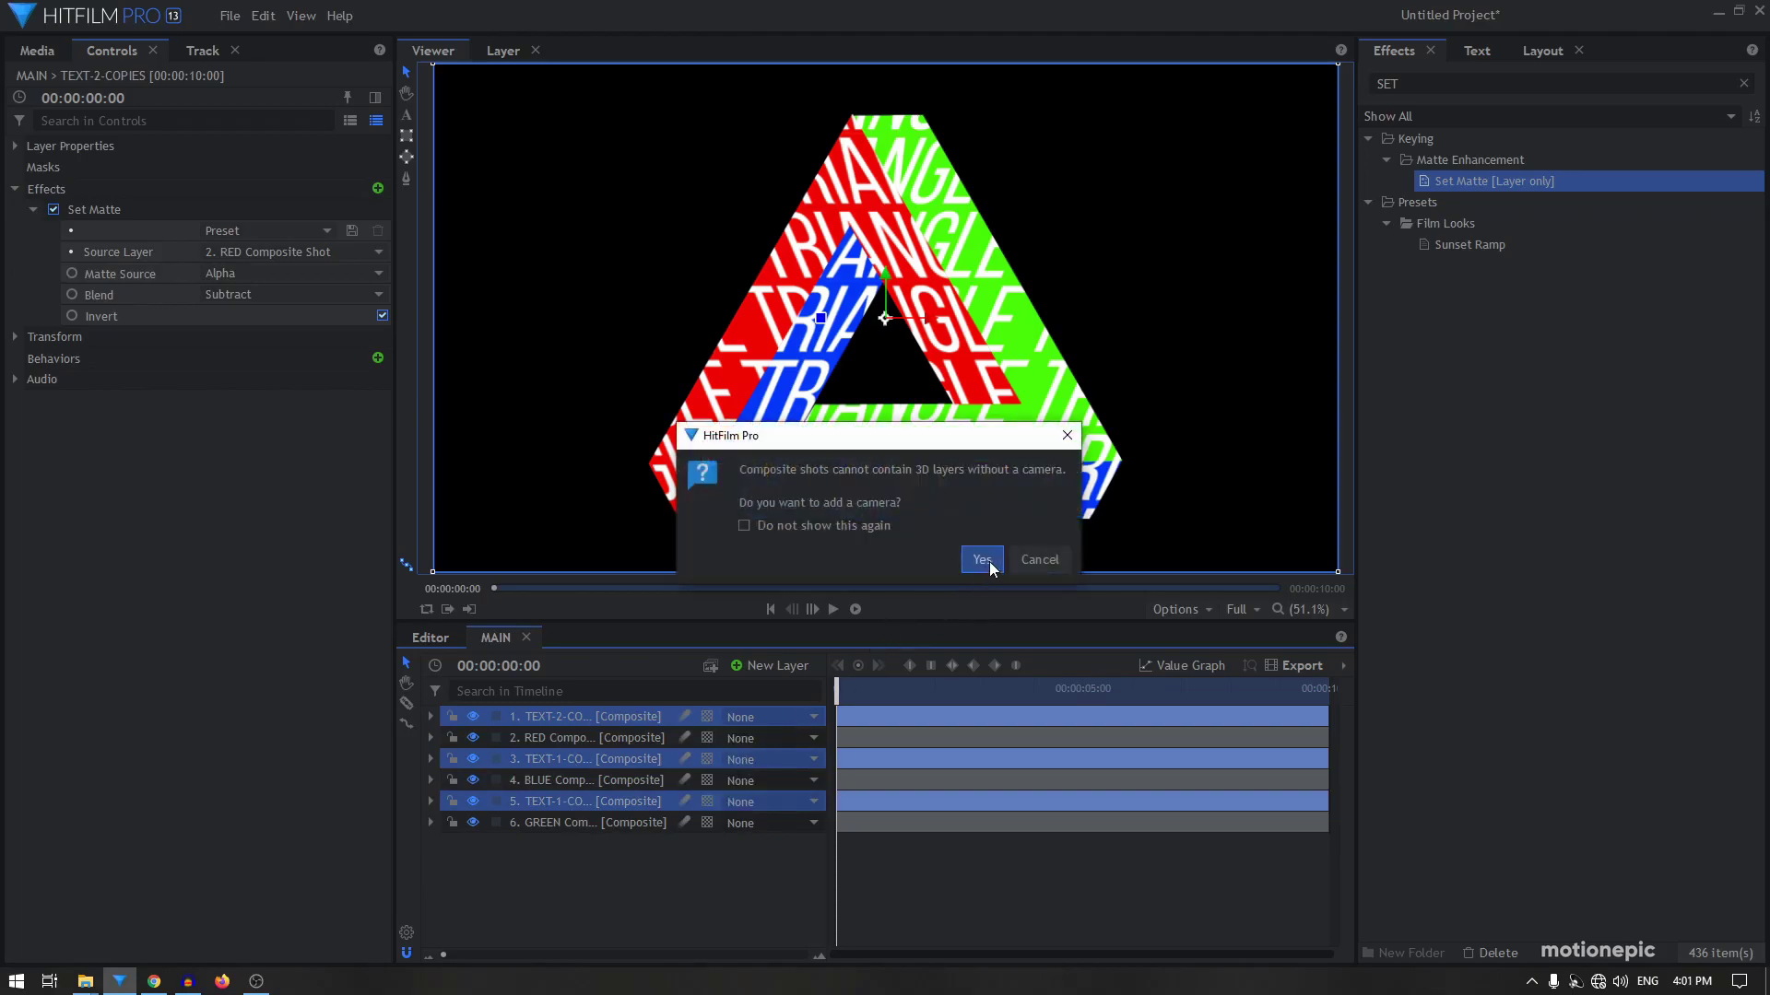
{"action": "left_click", "coordinate": [981, 560]}
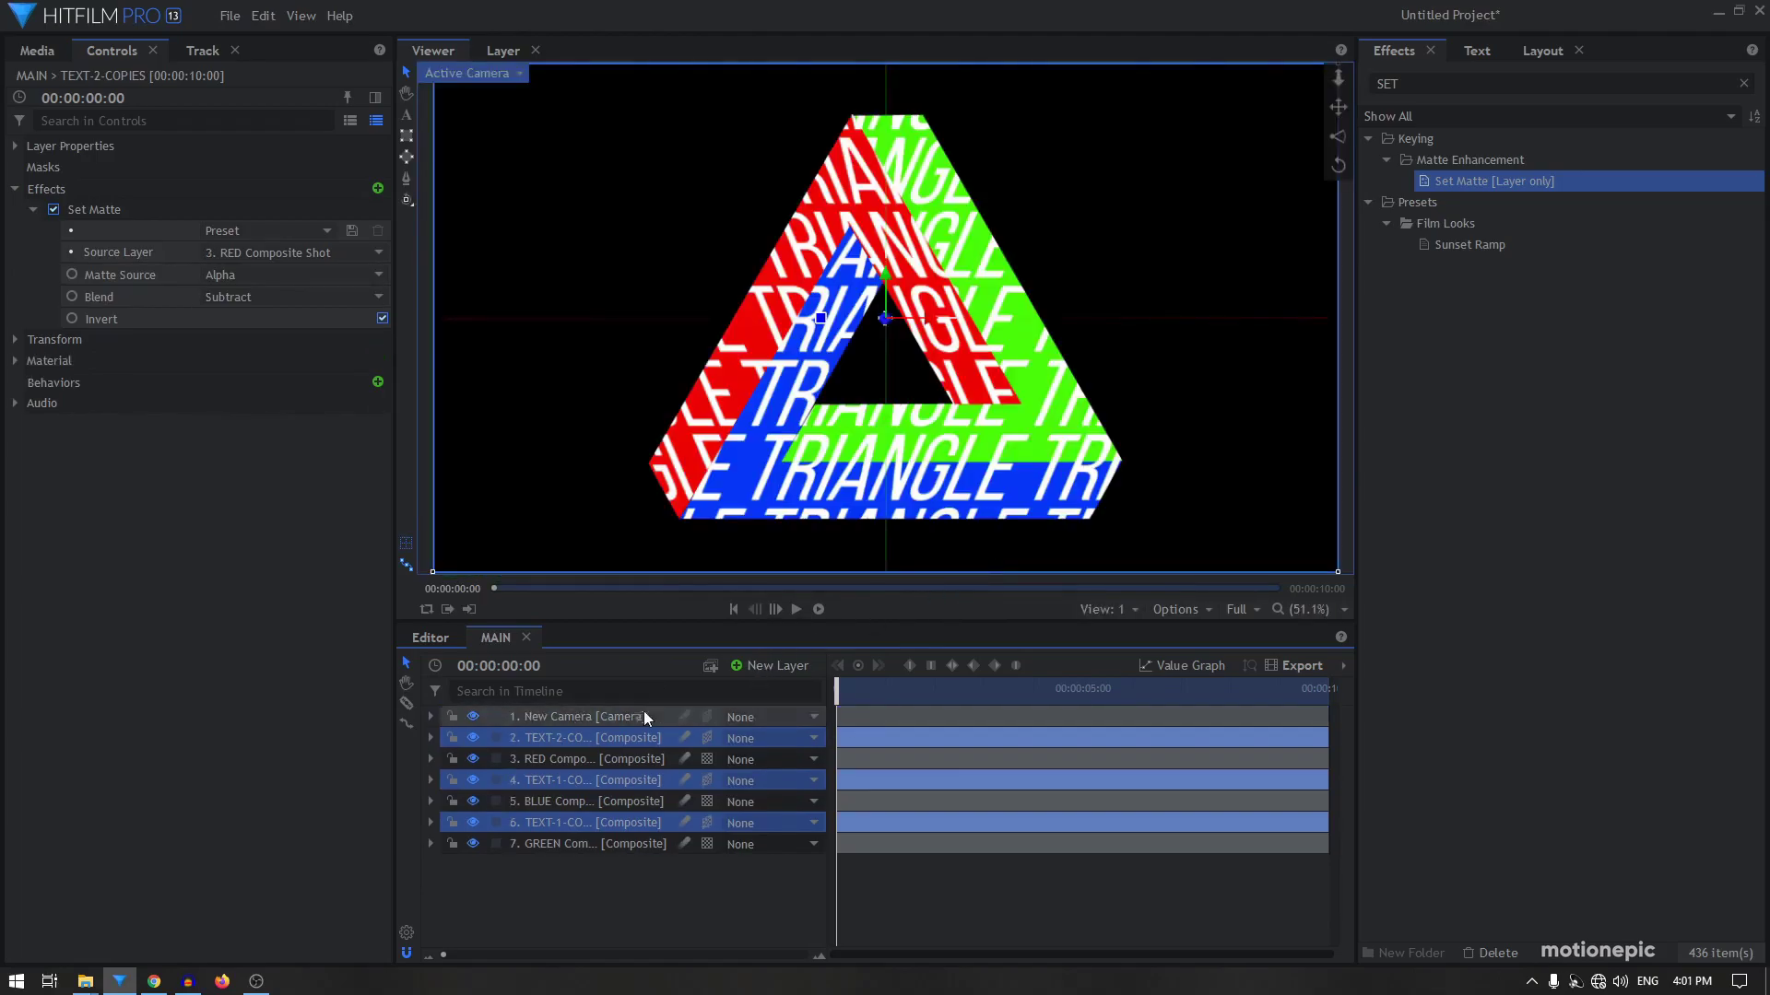
Rotate the TEXT-2-COPIES layer above RED to 33 degrees in Y and 56 degrees in Z, and collapse the layer
{"action": "left_click", "coordinate": [556, 736]}
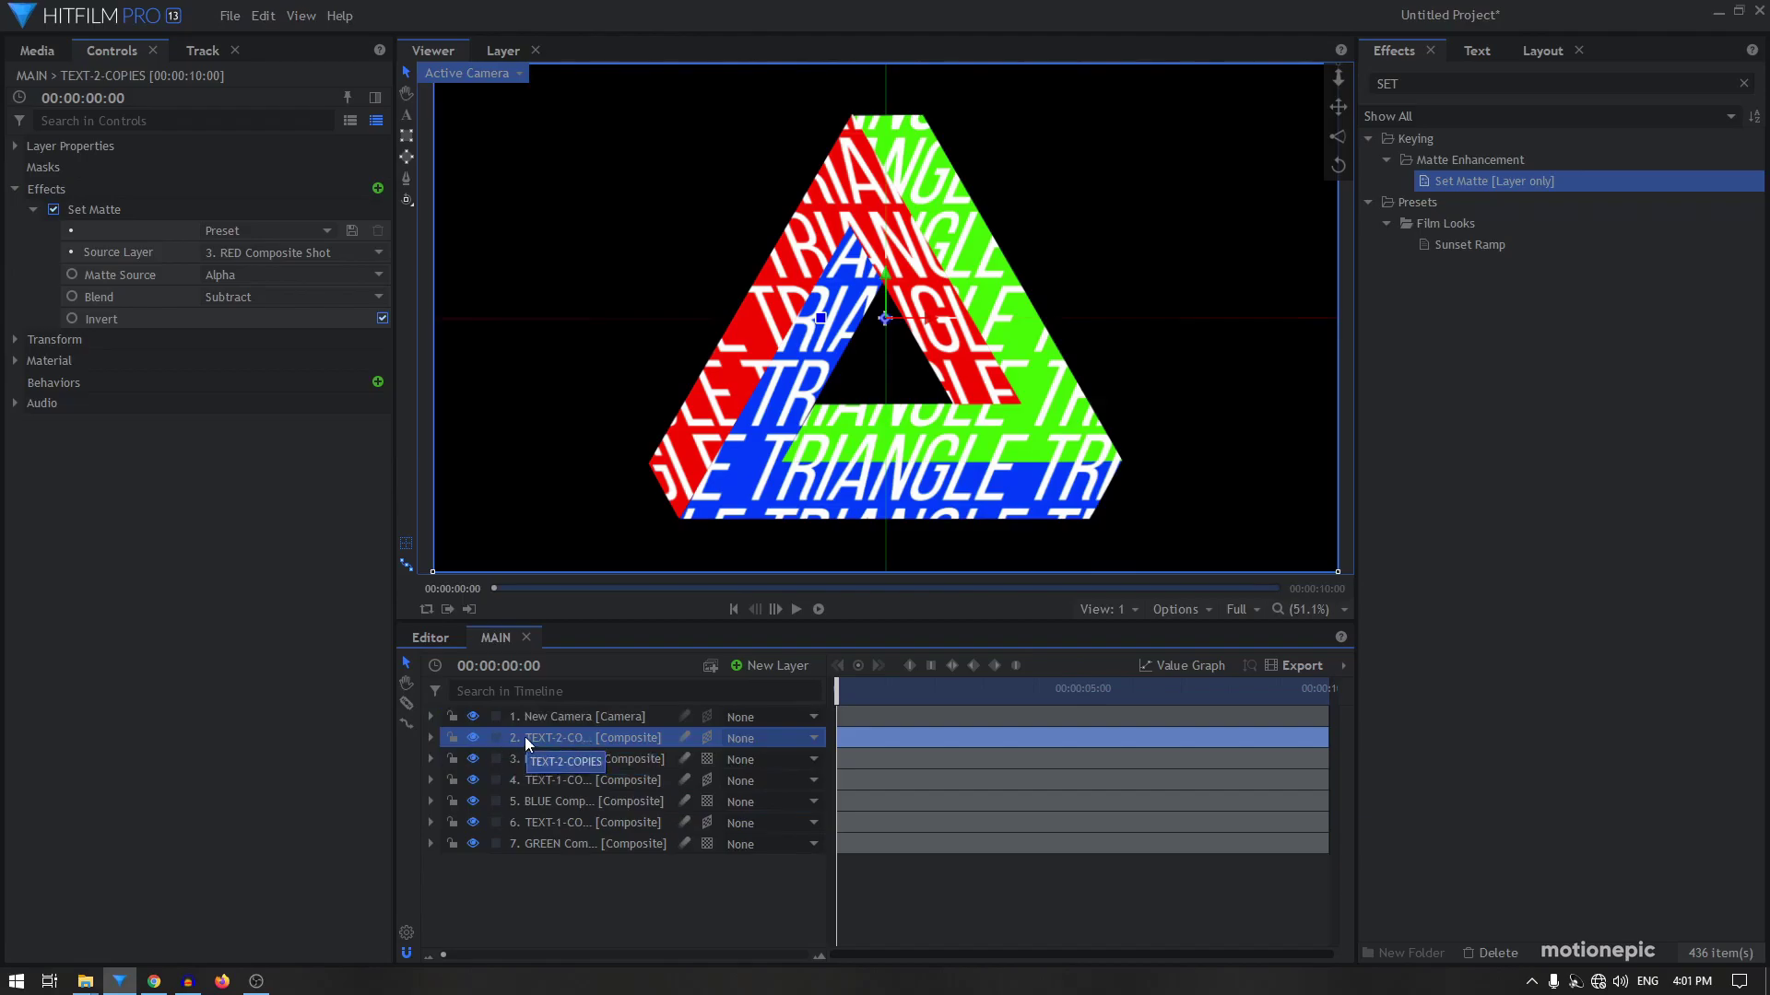
{"action": "left_click", "coordinate": [432, 737]}
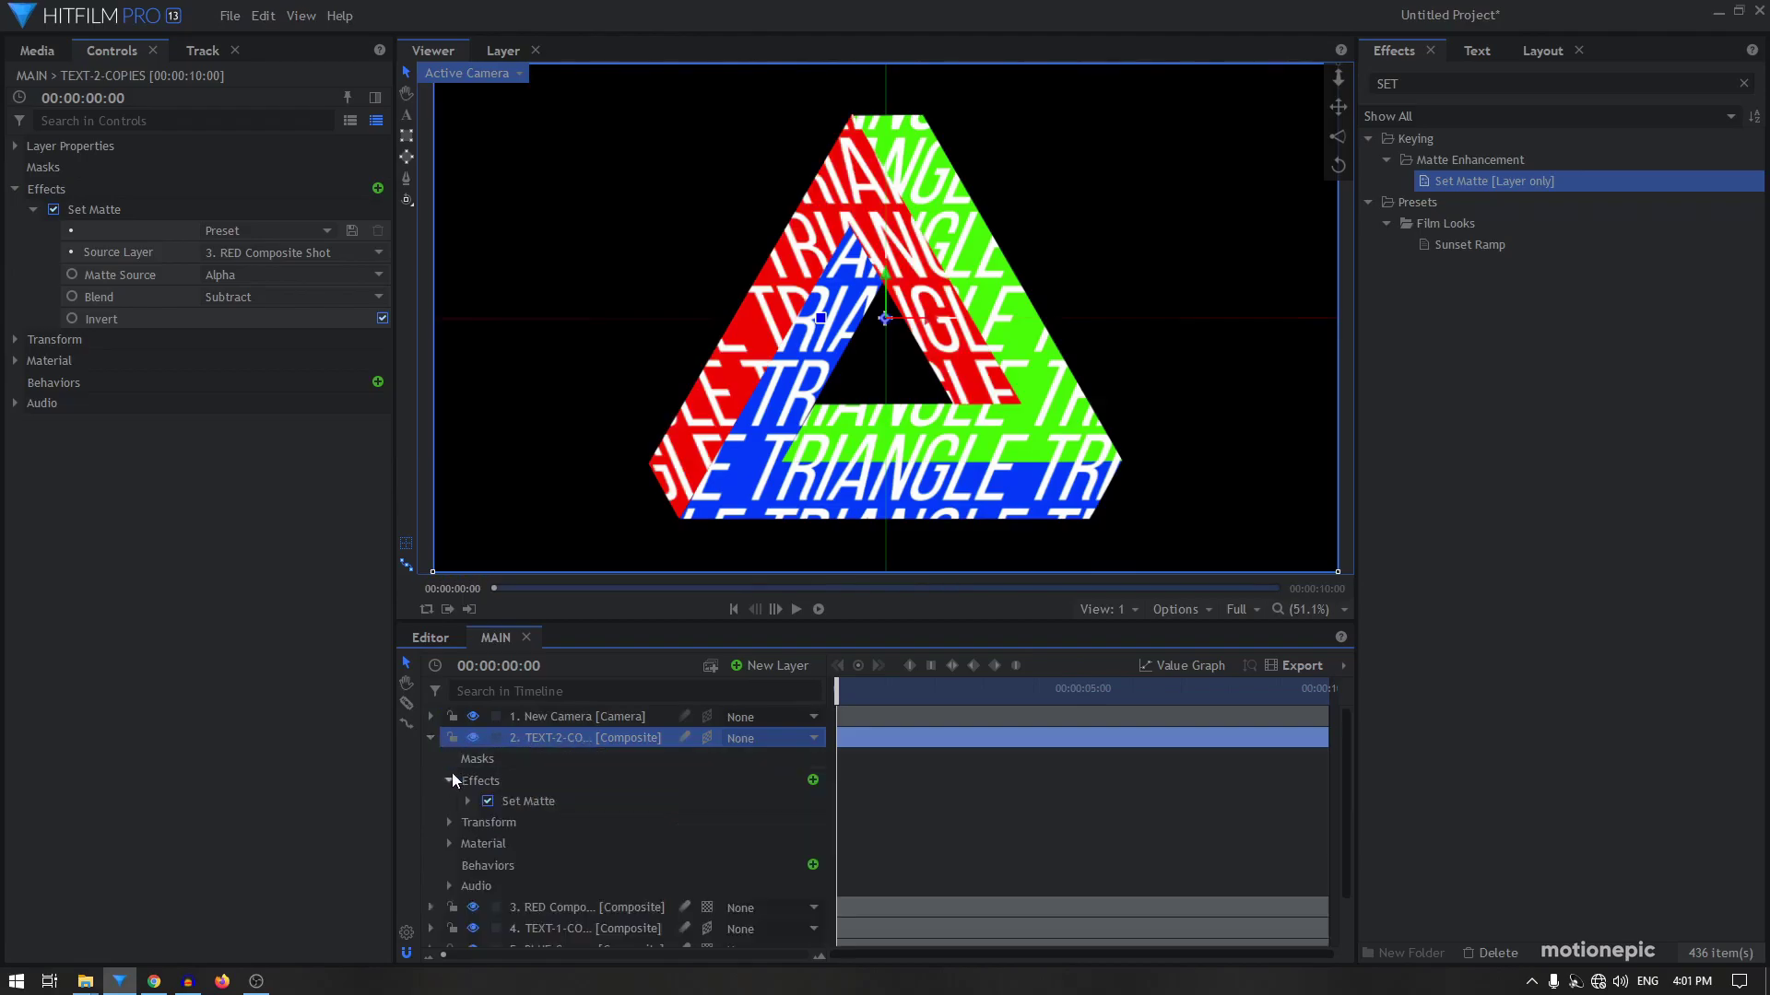
{"action": "left_click", "coordinate": [456, 789]}
{"action": "scroll", "coordinate": [553, 825], "scroll_direction": "down", "scroll_amount": 2}
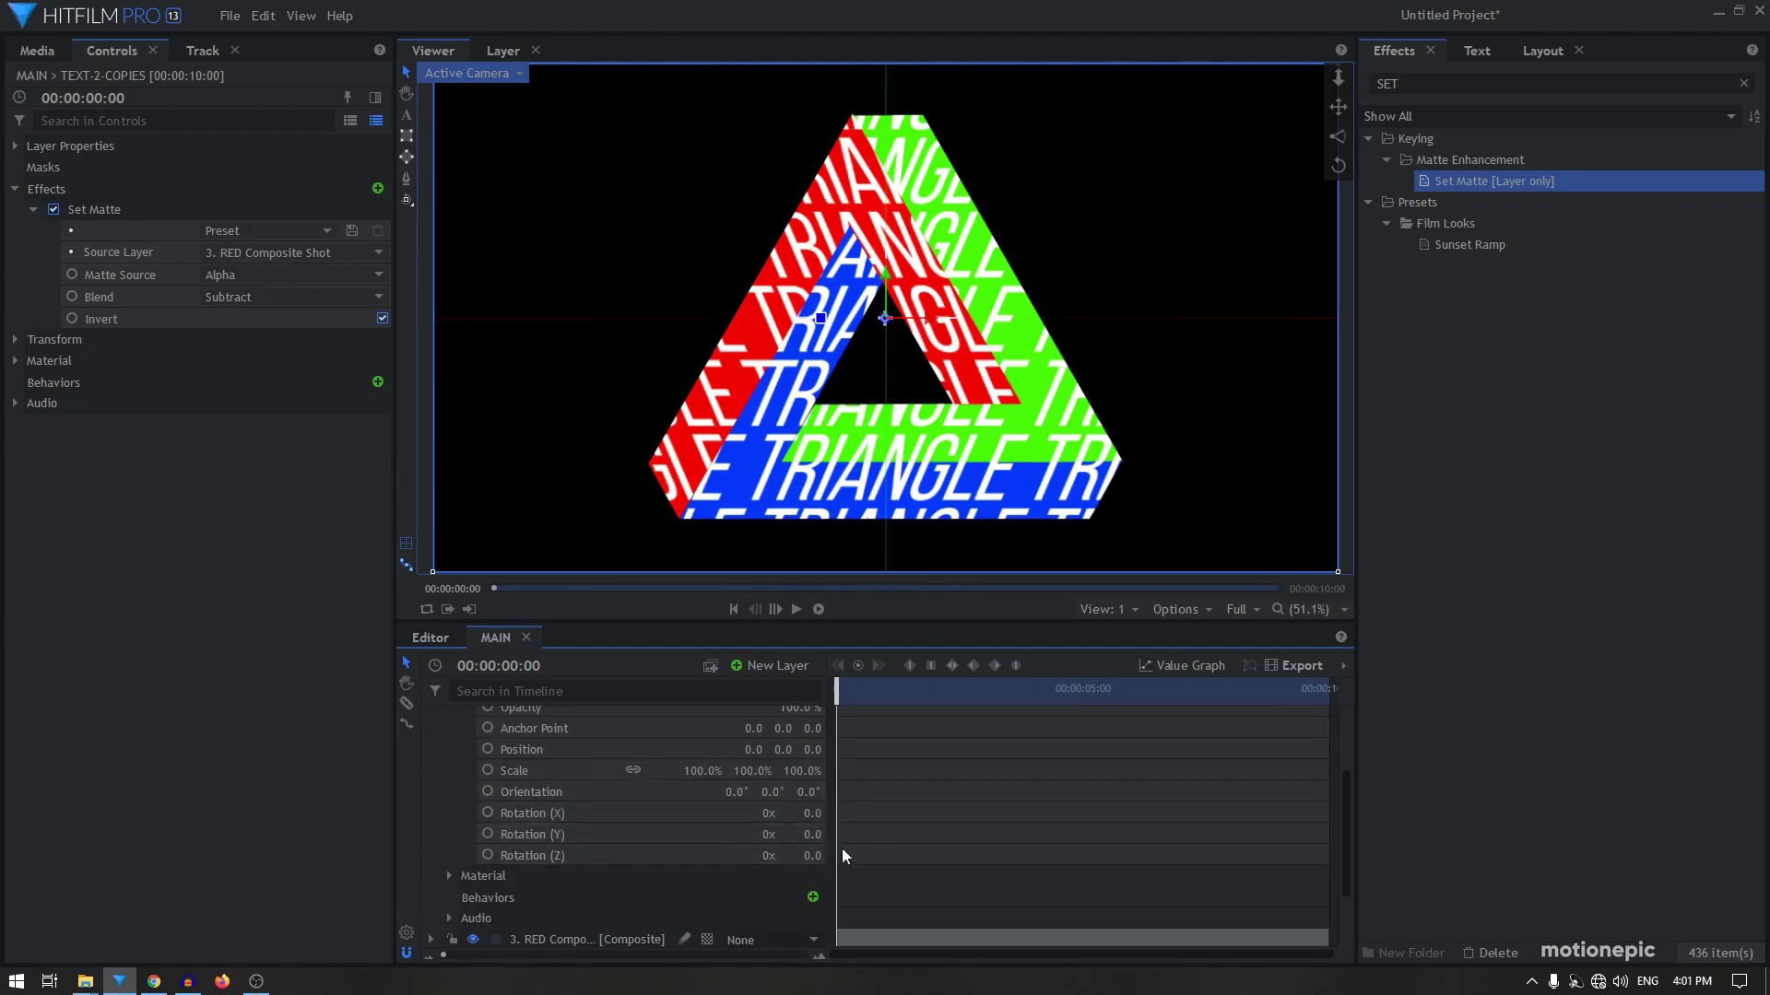
{"action": "left_click", "coordinate": [812, 835]}
{"action": "key", "text": "Tab"}
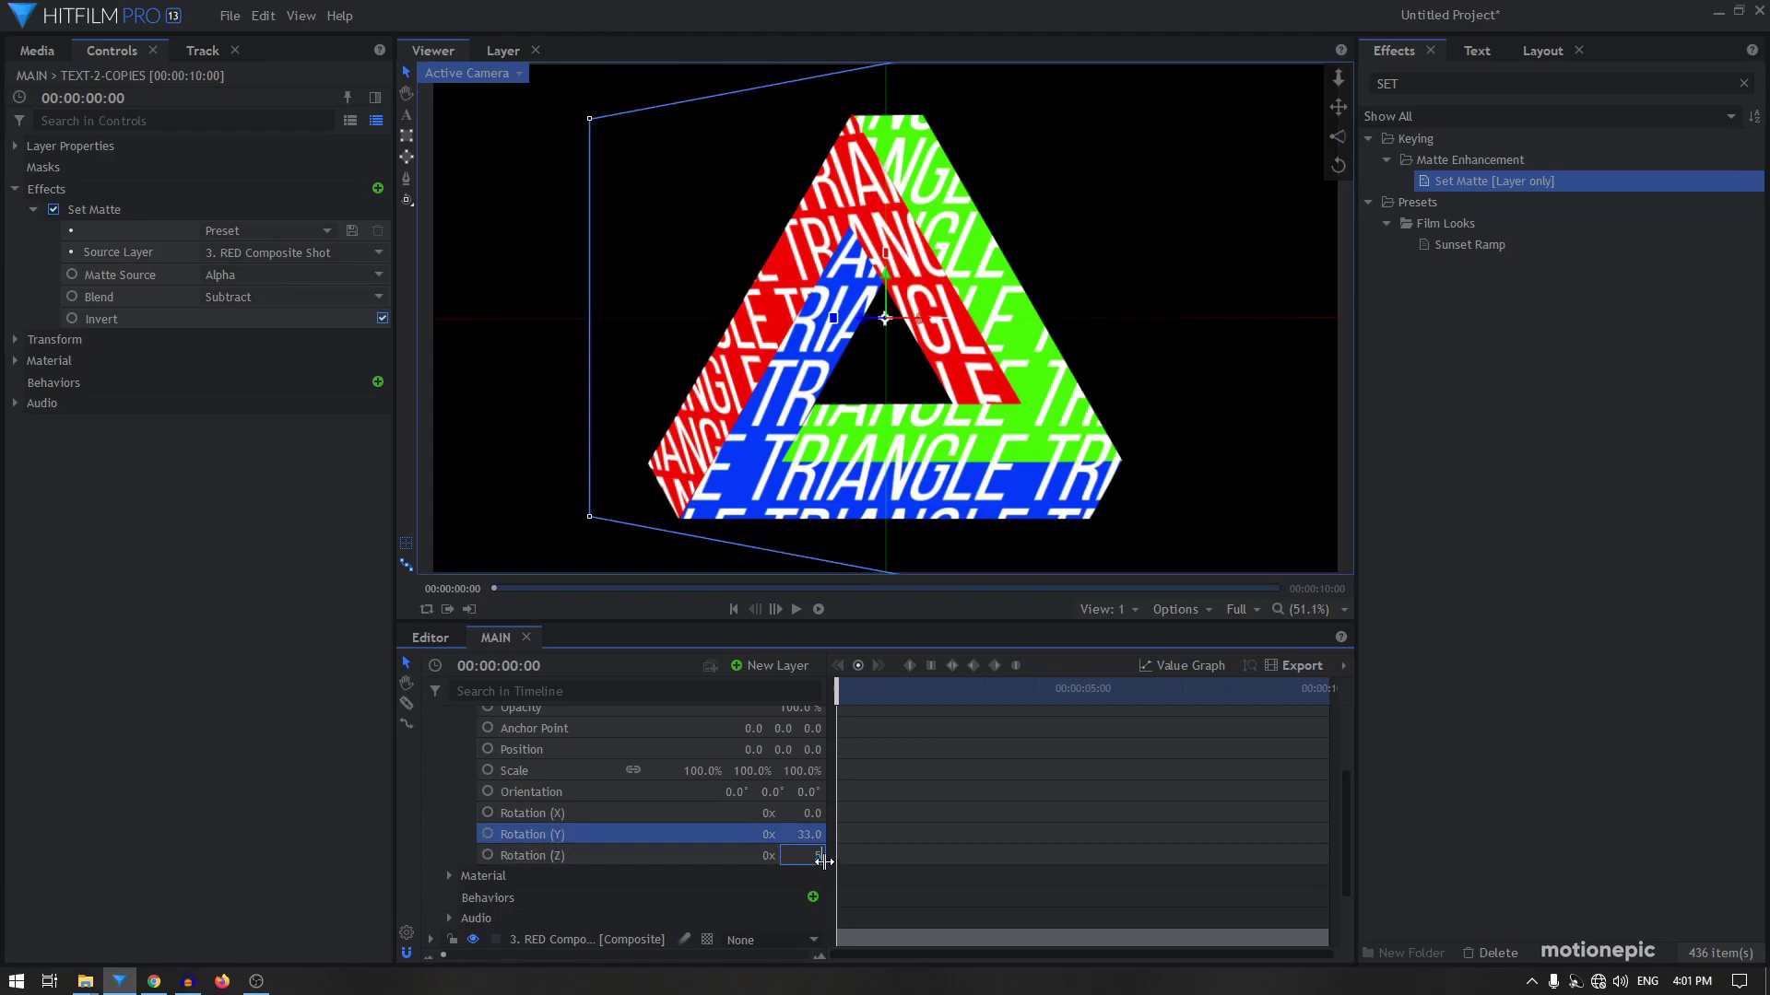
{"action": "key", "text": "Return"}
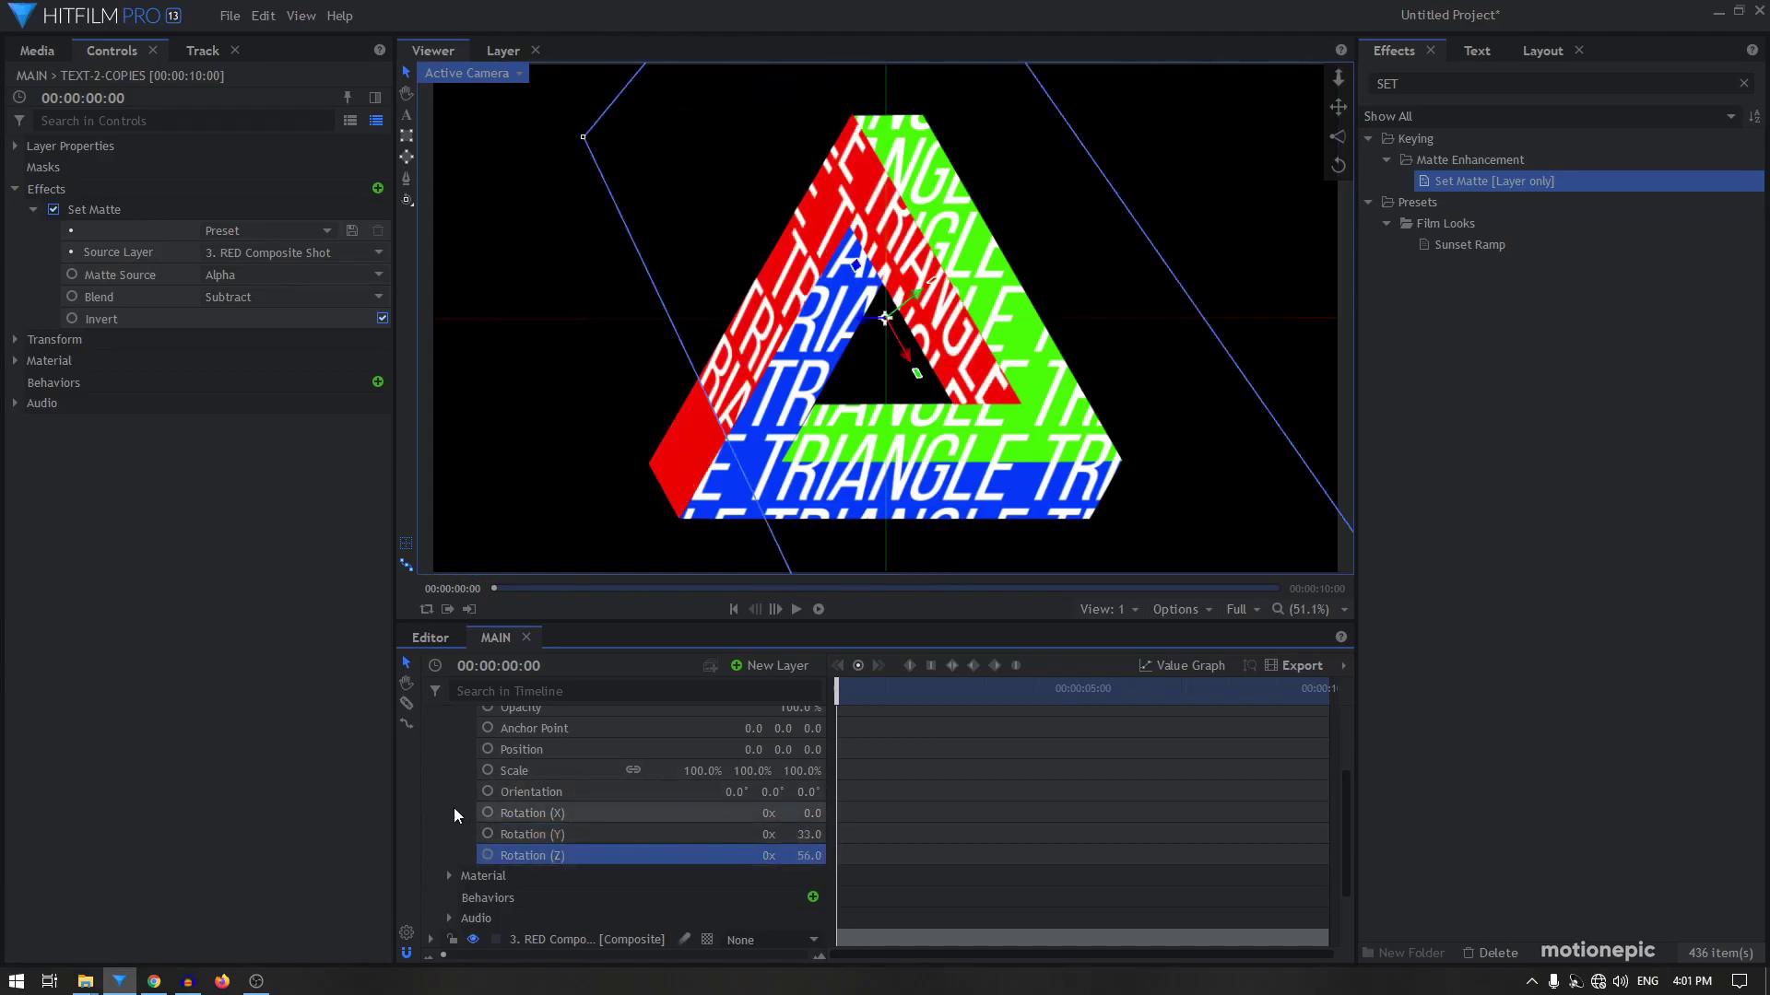
{"action": "scroll", "coordinate": [460, 806], "scroll_direction": "up", "scroll_amount": 3}
{"action": "left_click", "coordinate": [433, 739]}
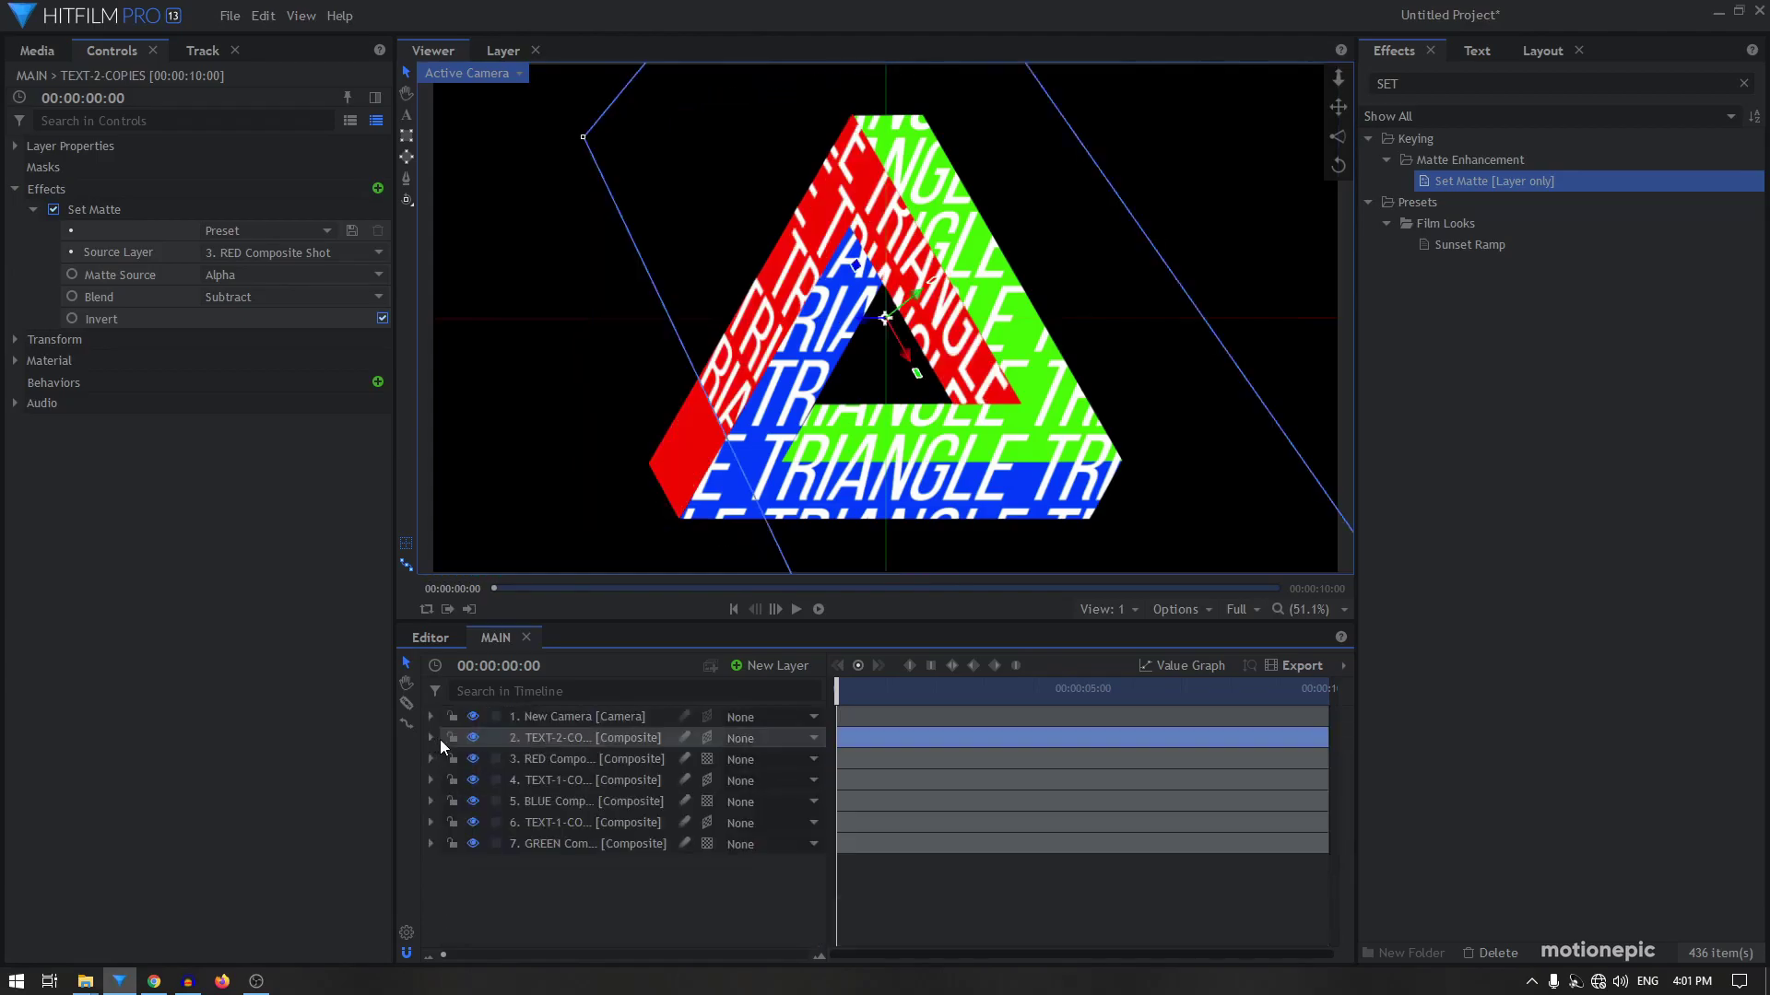
Set the Y rotation of the TEXT-1-COPIES layer above BLUE to 180 degrees and collapse the layer
{"action": "left_click", "coordinate": [555, 799]}
{"action": "left_click", "coordinate": [551, 786]}
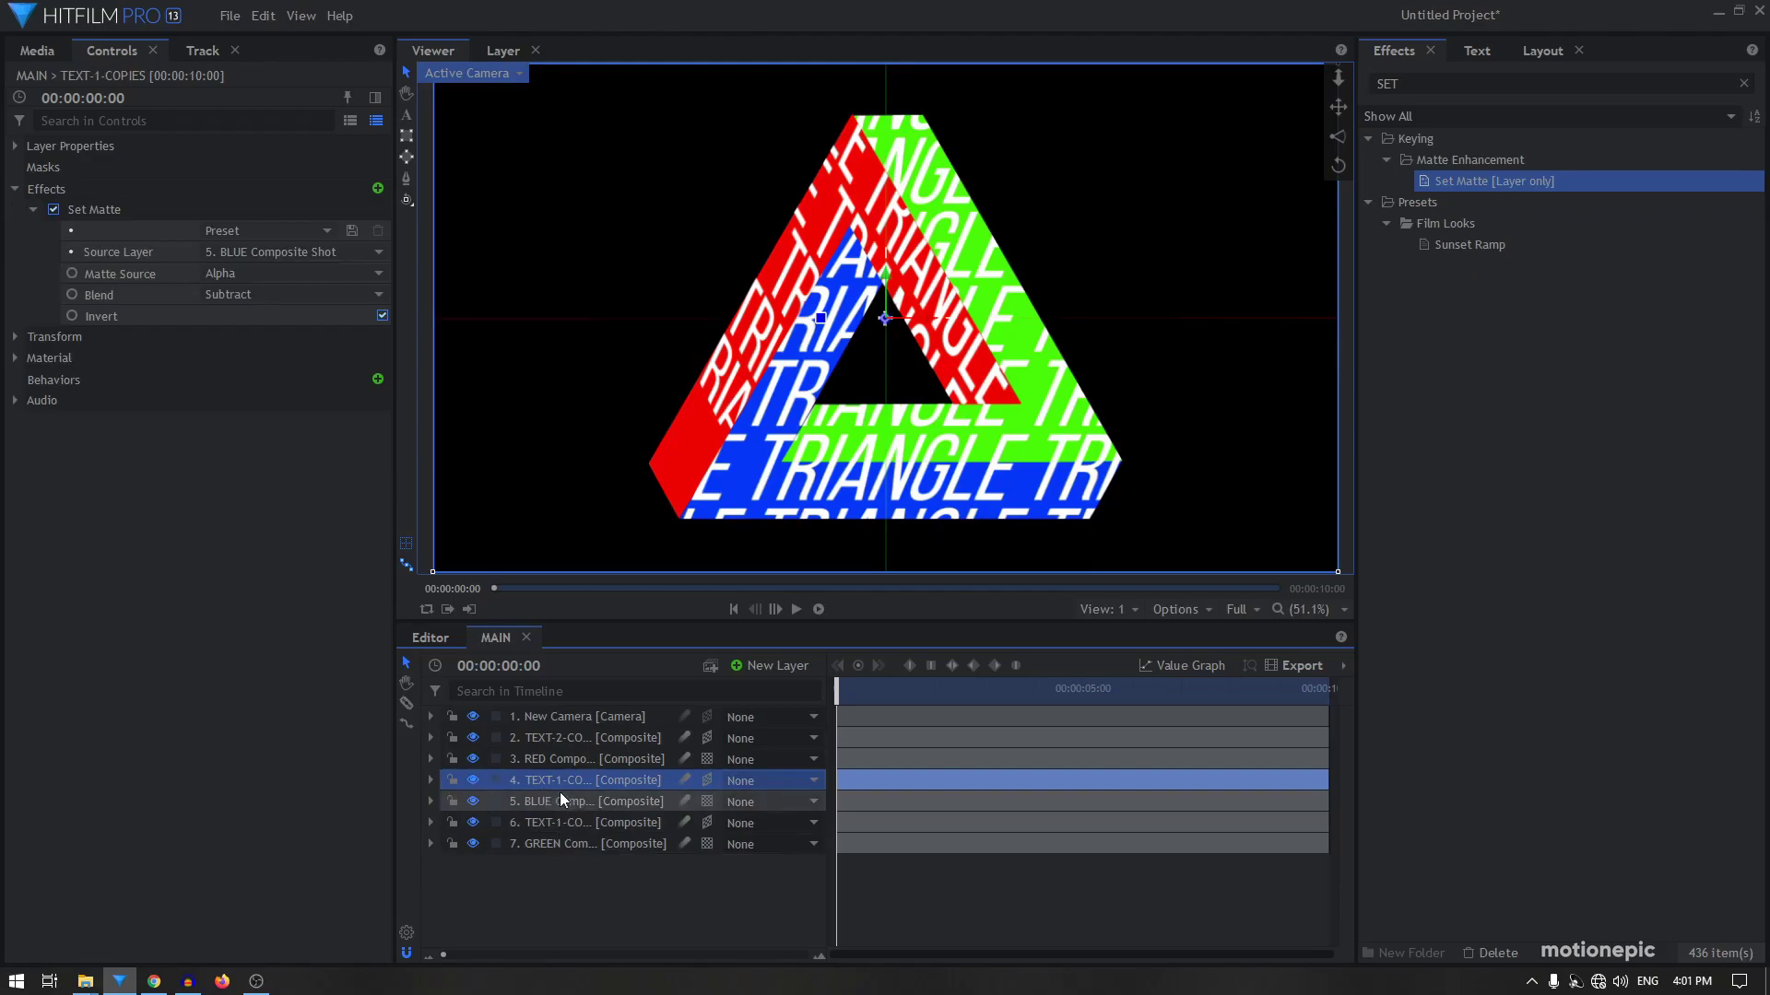
{"action": "left_click", "coordinate": [431, 780]}
{"action": "left_click", "coordinate": [448, 843]}
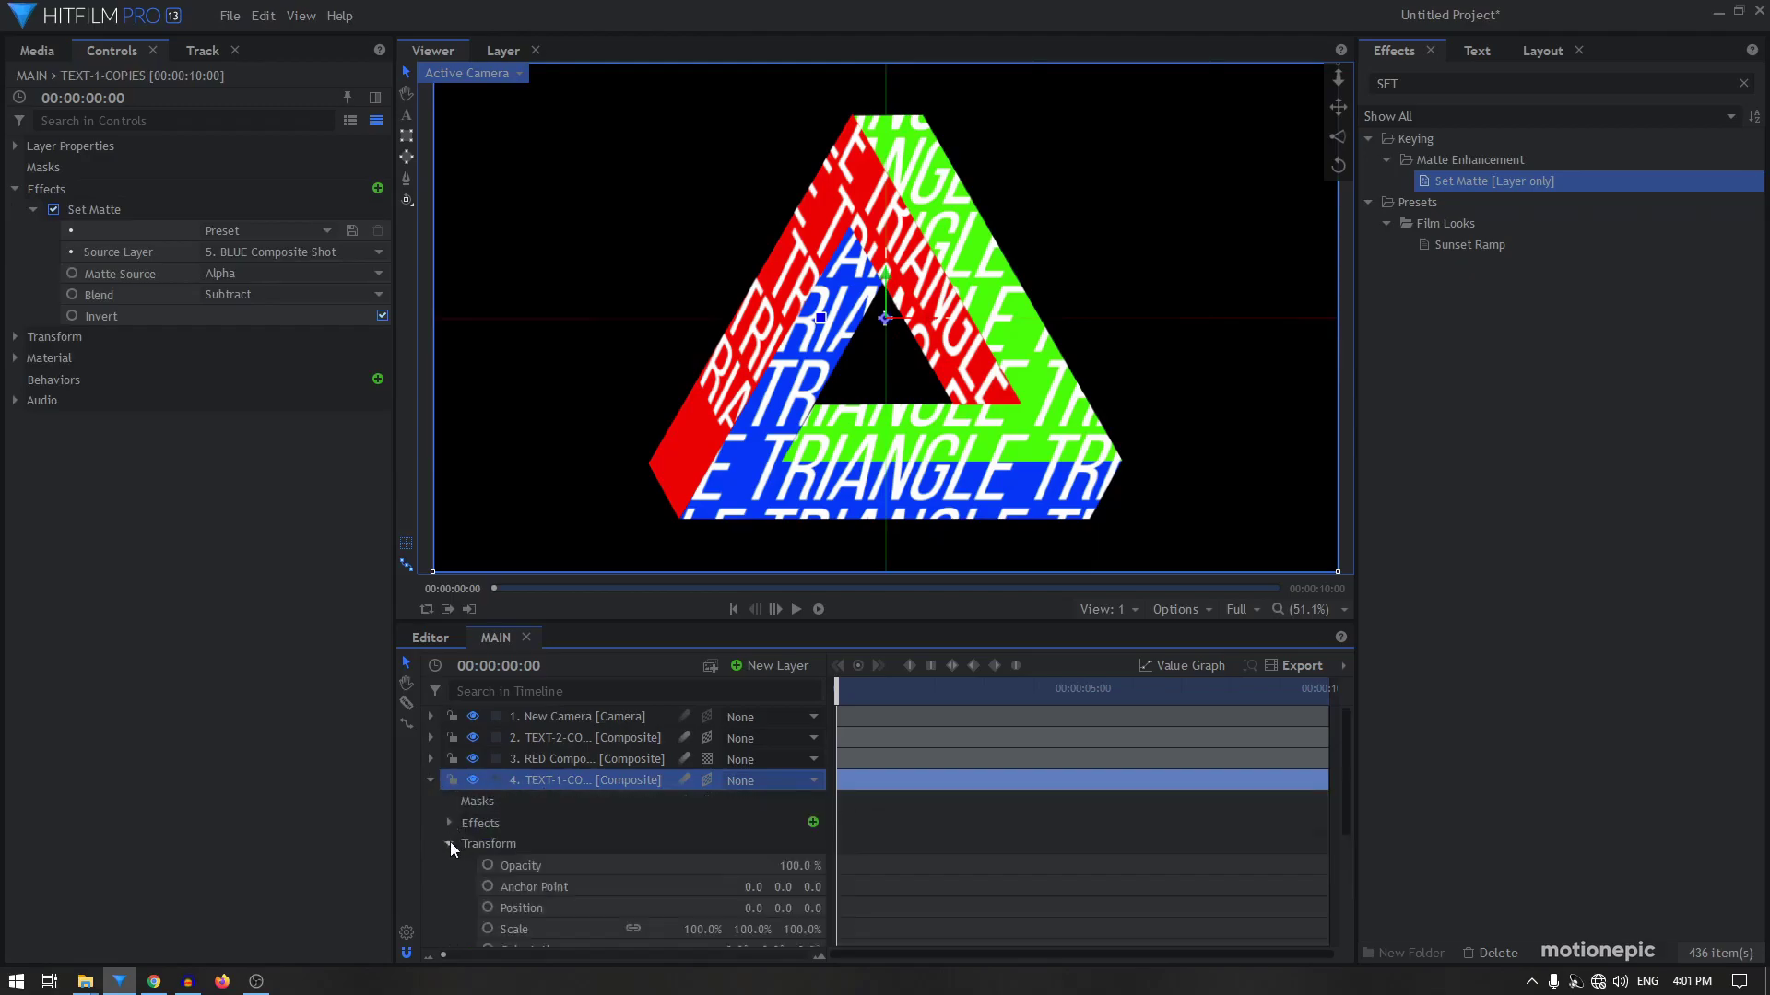
{"action": "scroll", "coordinate": [527, 850], "scroll_direction": "down", "scroll_amount": 3}
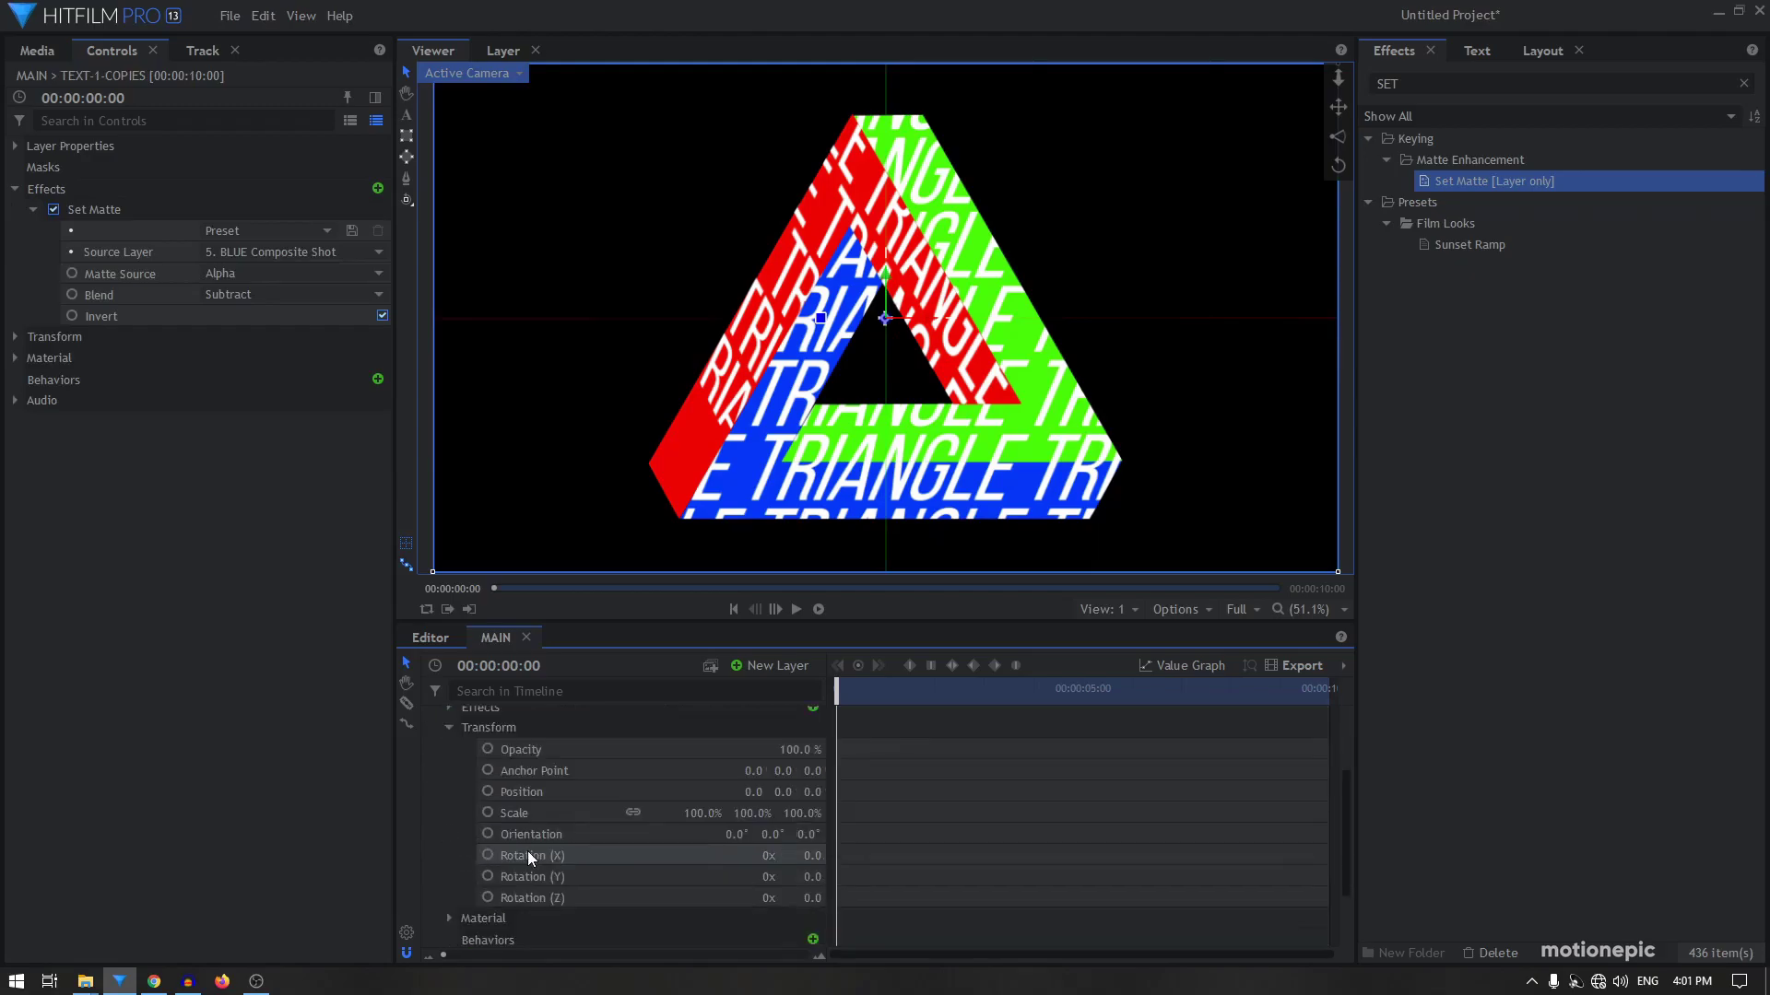
{"action": "left_click", "coordinate": [817, 876]}
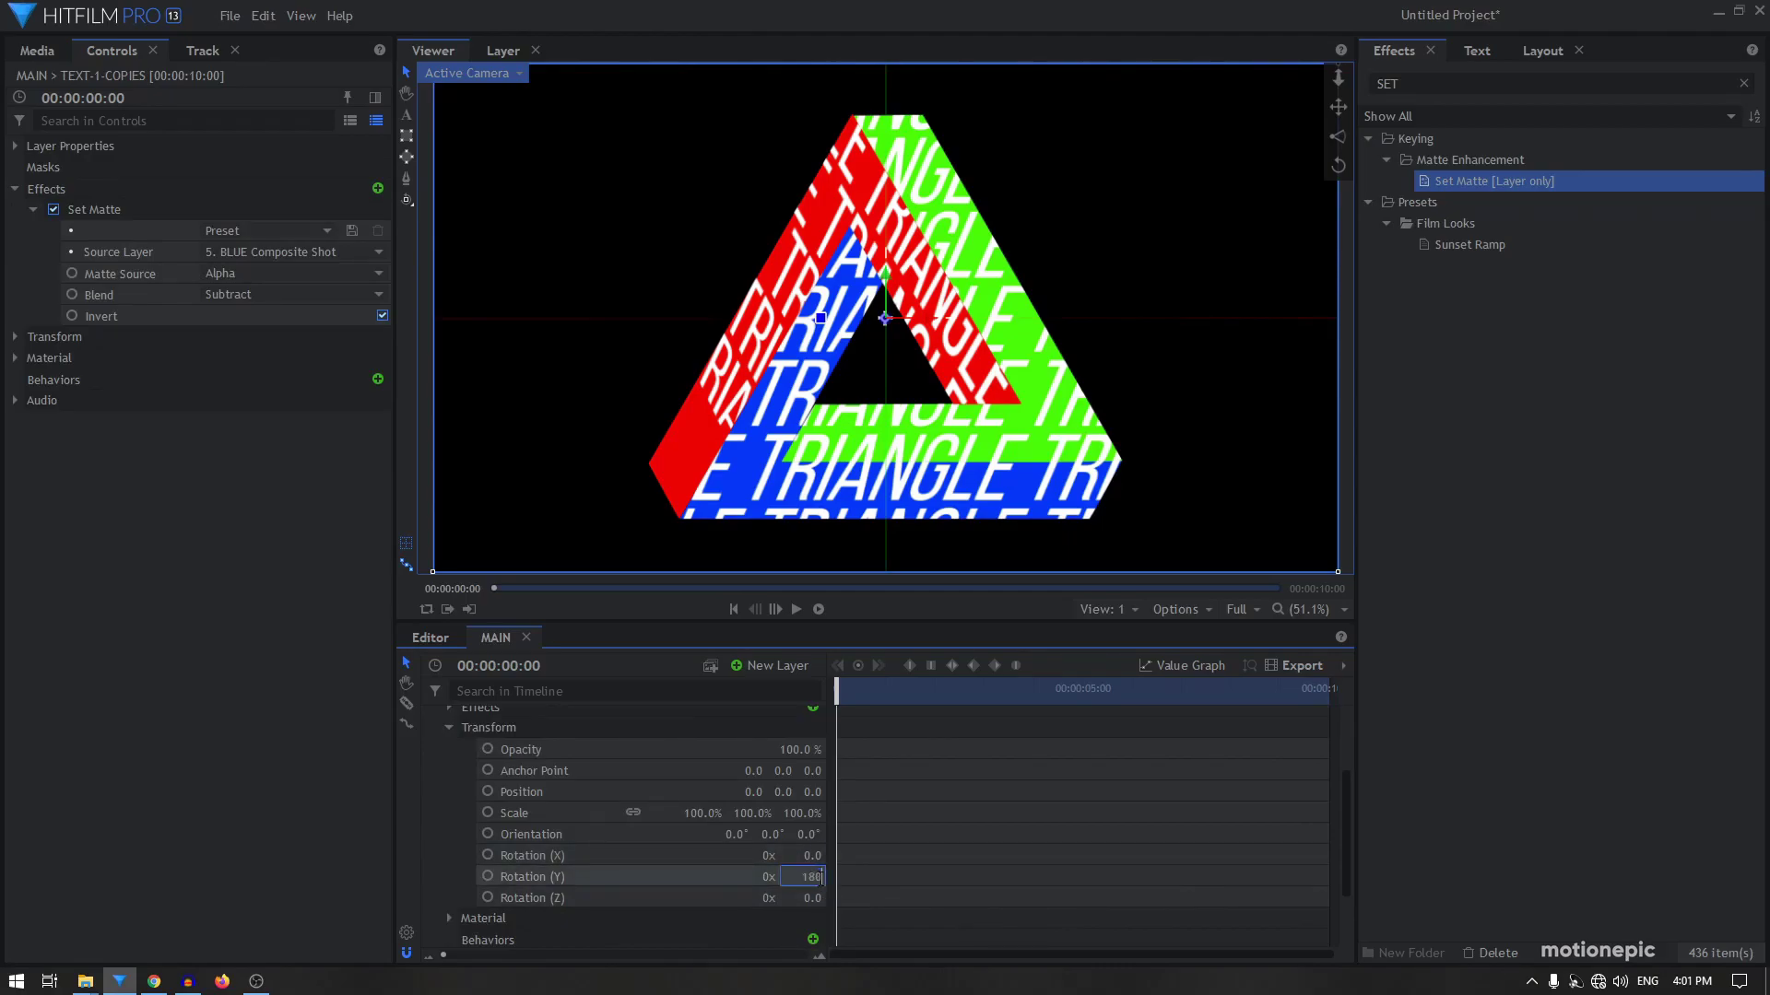
{"action": "key", "text": "Return"}
{"action": "scroll", "coordinate": [586, 780], "scroll_direction": "up", "scroll_amount": 3}
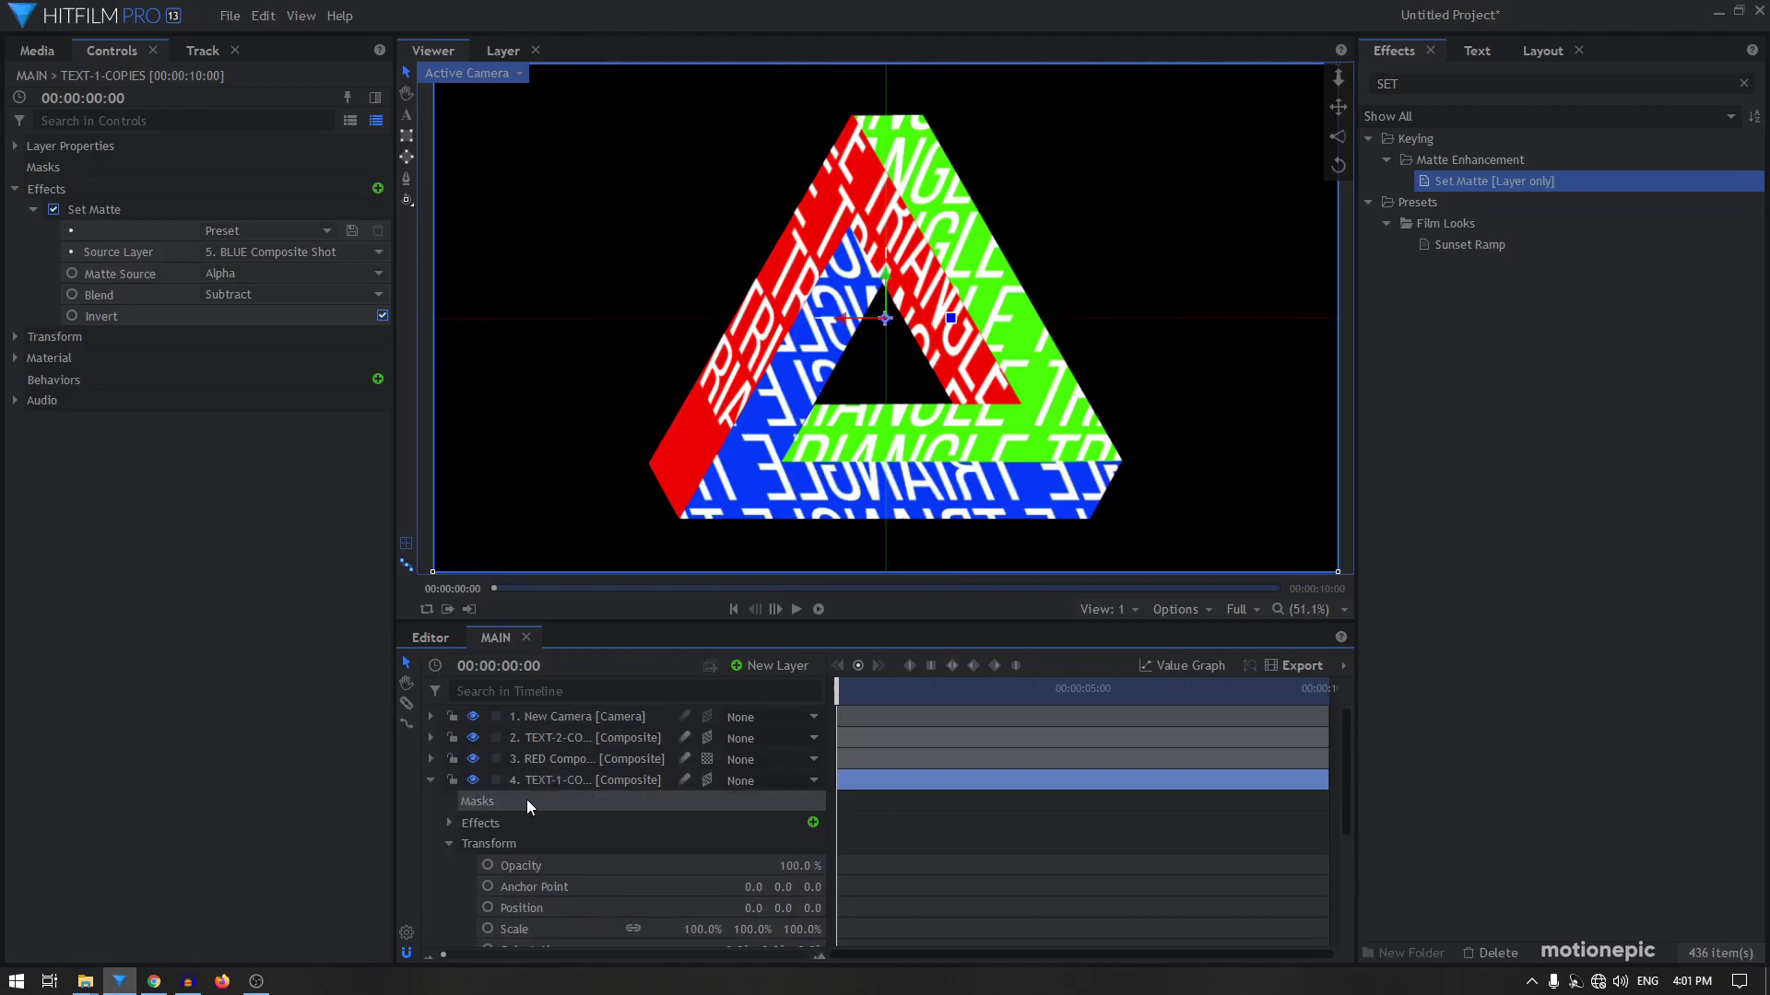
{"action": "left_click", "coordinate": [430, 780]}
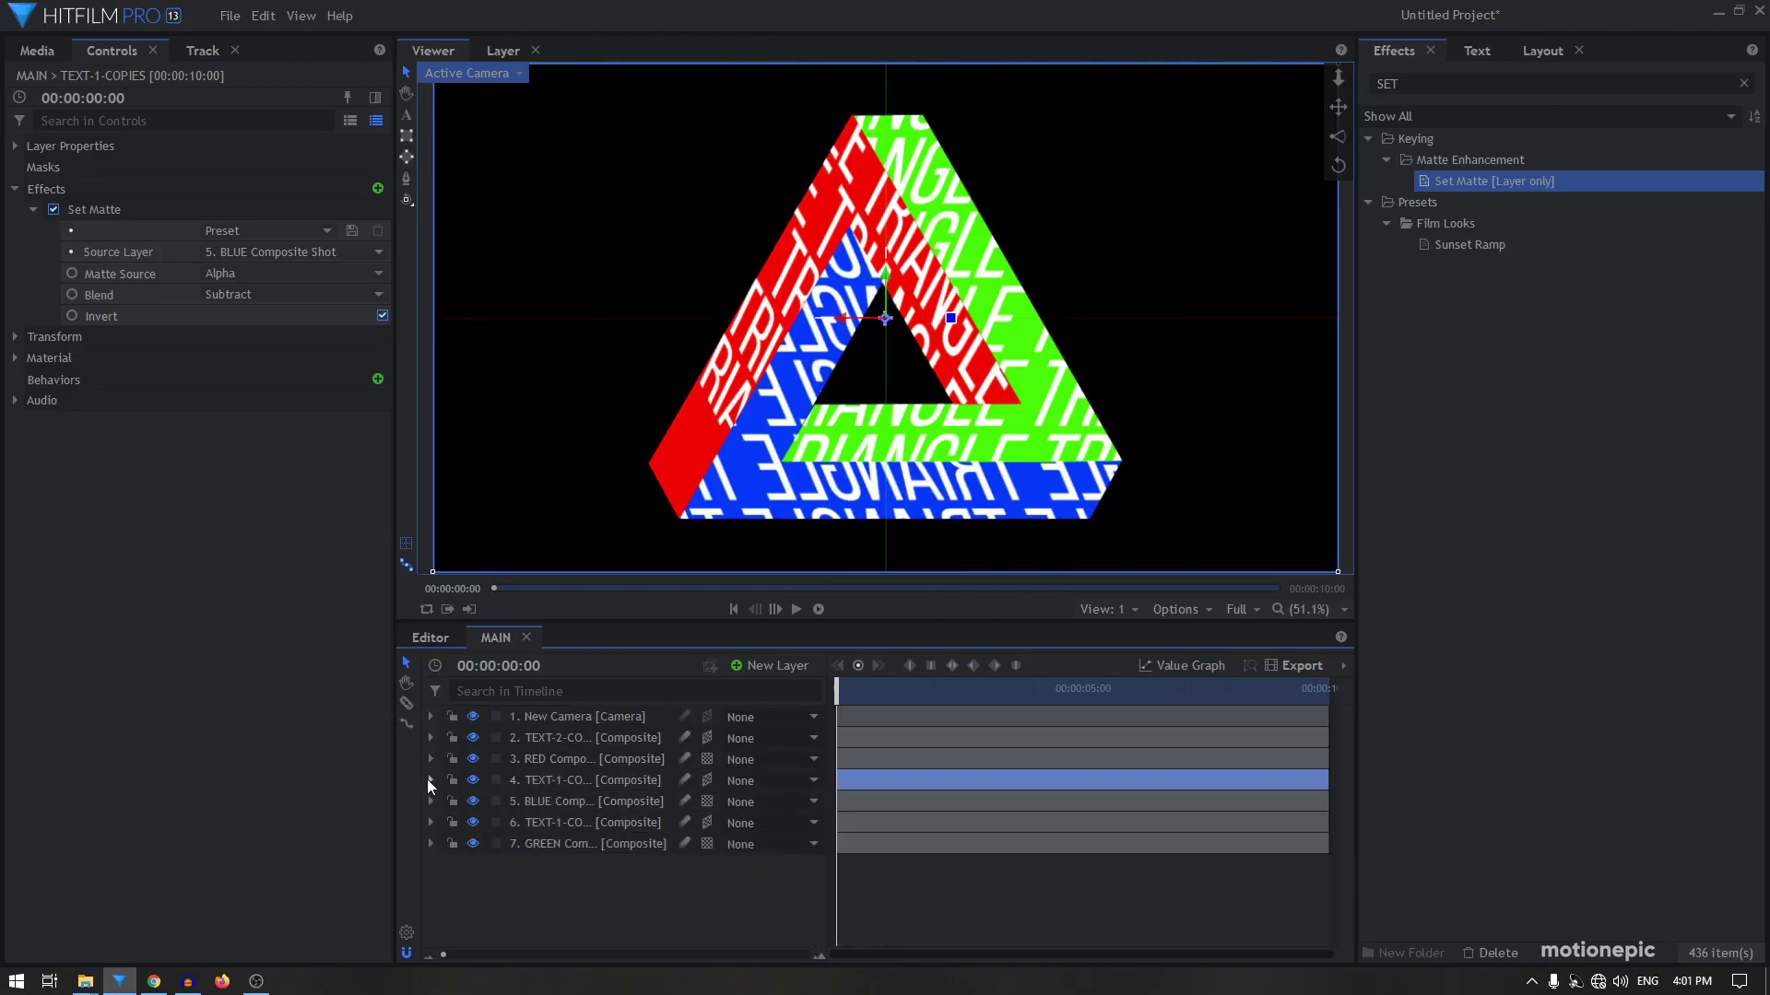
Set the X rotation of the TEXT-1-COPIES layer above GREEN to 33 degrees, collapse the layer and clear the selection
{"action": "left_click", "coordinate": [559, 840]}
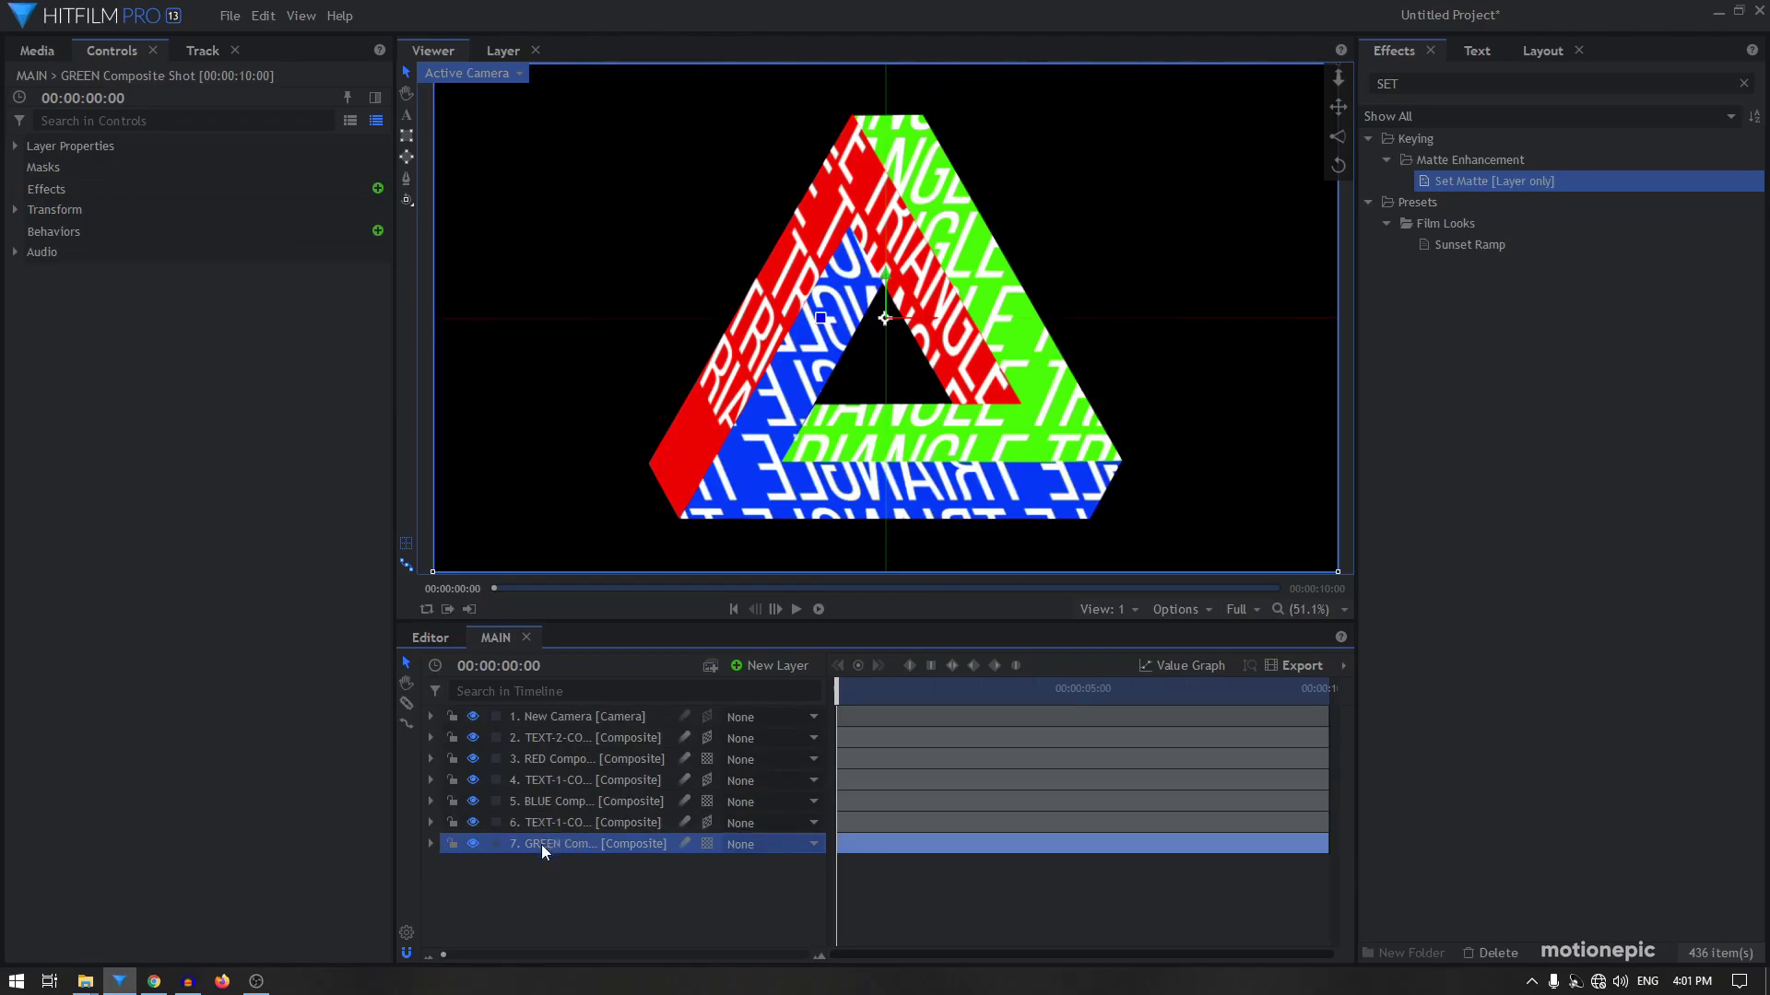
{"action": "left_click", "coordinate": [430, 823]}
{"action": "left_click", "coordinate": [449, 885]}
{"action": "scroll", "coordinate": [453, 892], "scroll_direction": "down", "scroll_amount": 3}
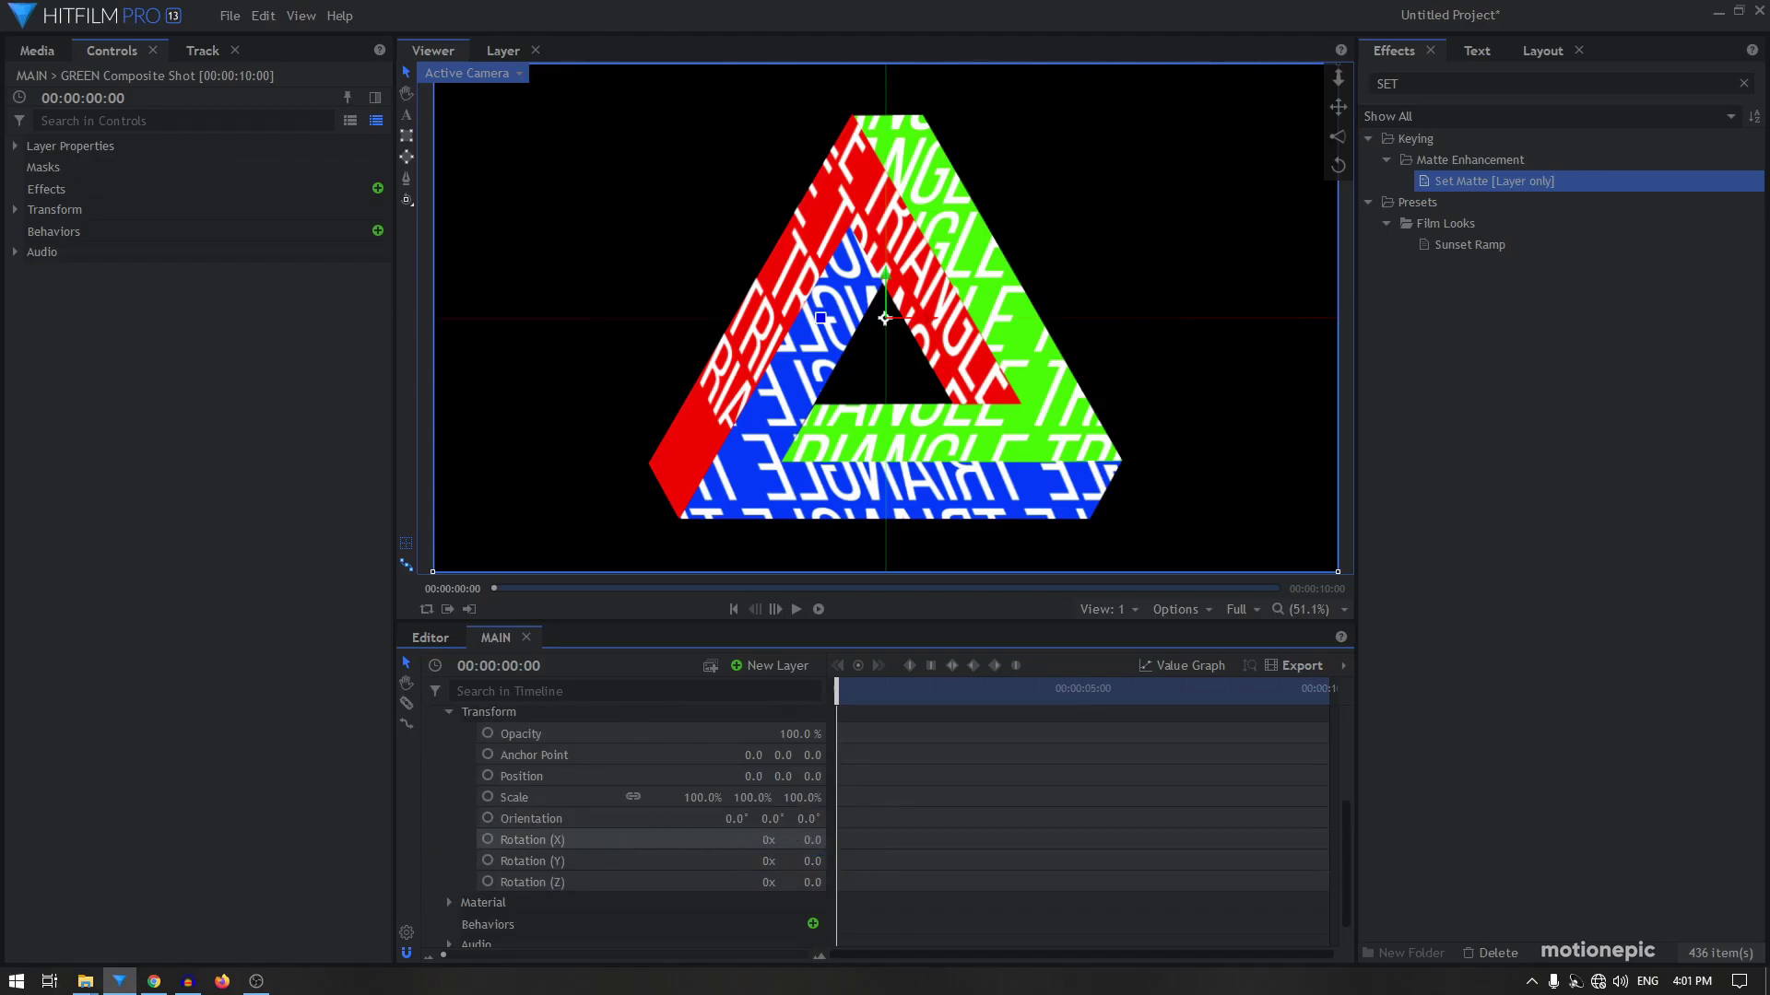
{"action": "left_click", "coordinate": [812, 840]}
{"action": "key", "text": "Return"}
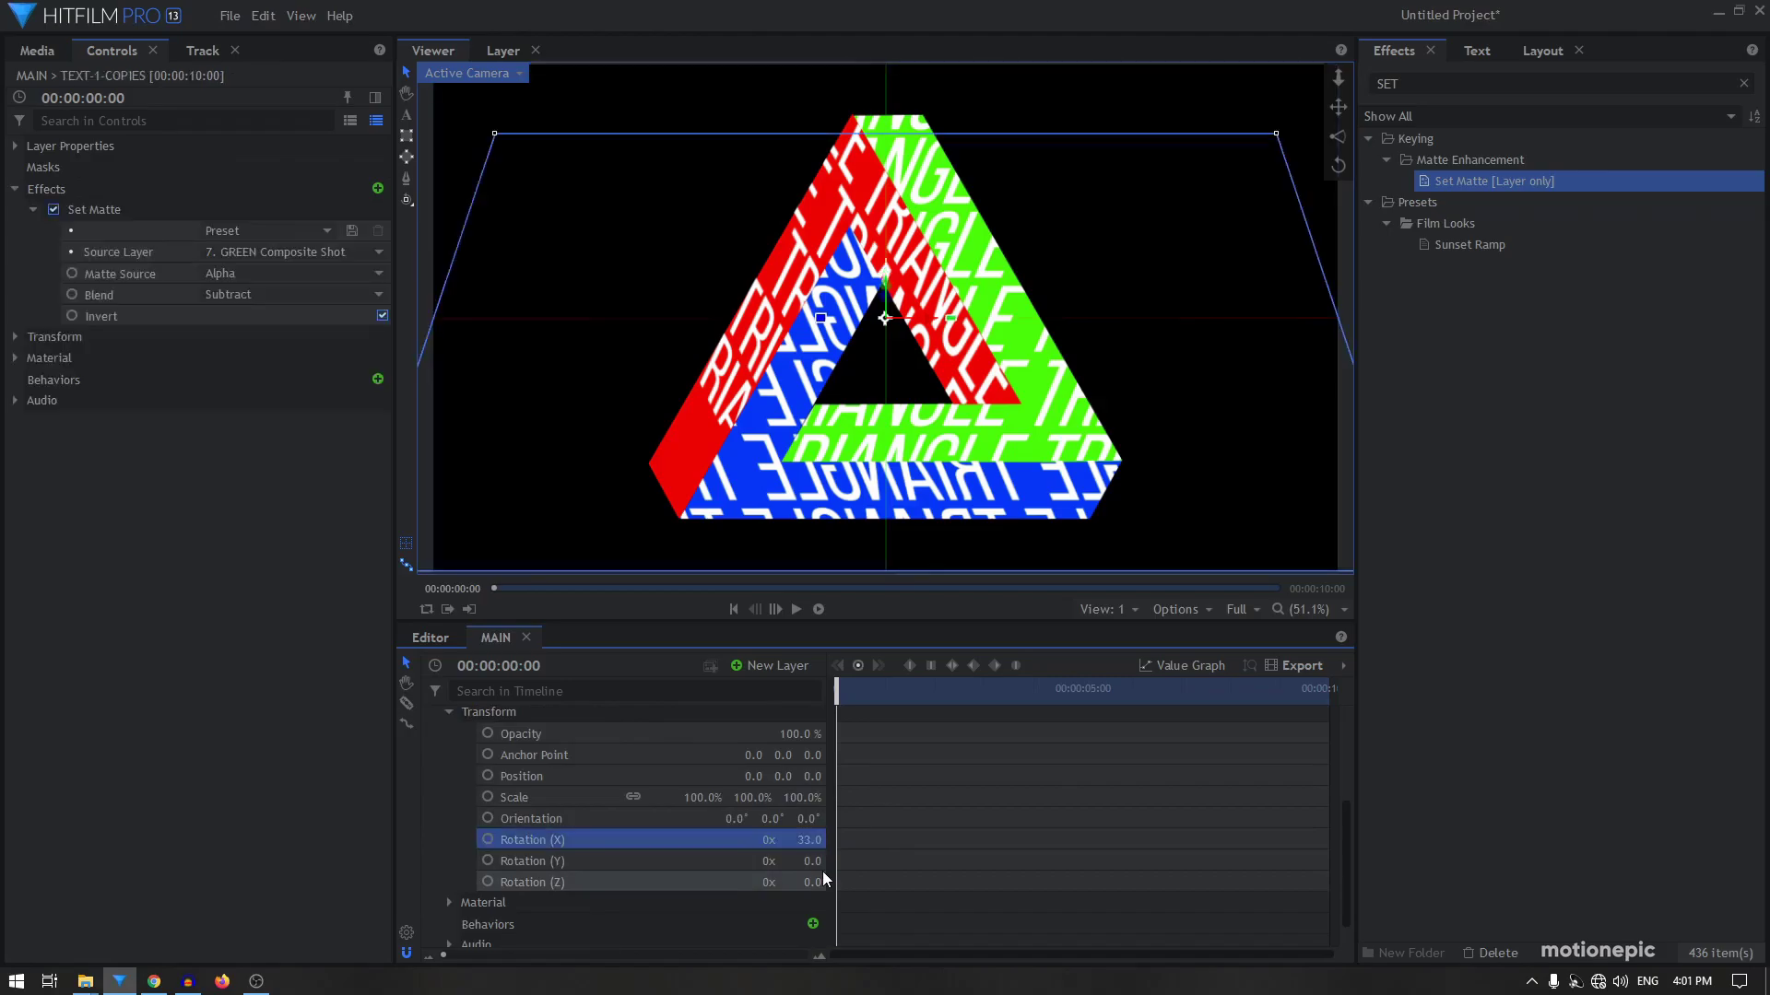
{"action": "scroll", "coordinate": [424, 836], "scroll_direction": "up", "scroll_amount": 5}
{"action": "left_click", "coordinate": [430, 827]}
{"action": "left_click", "coordinate": [537, 909]}
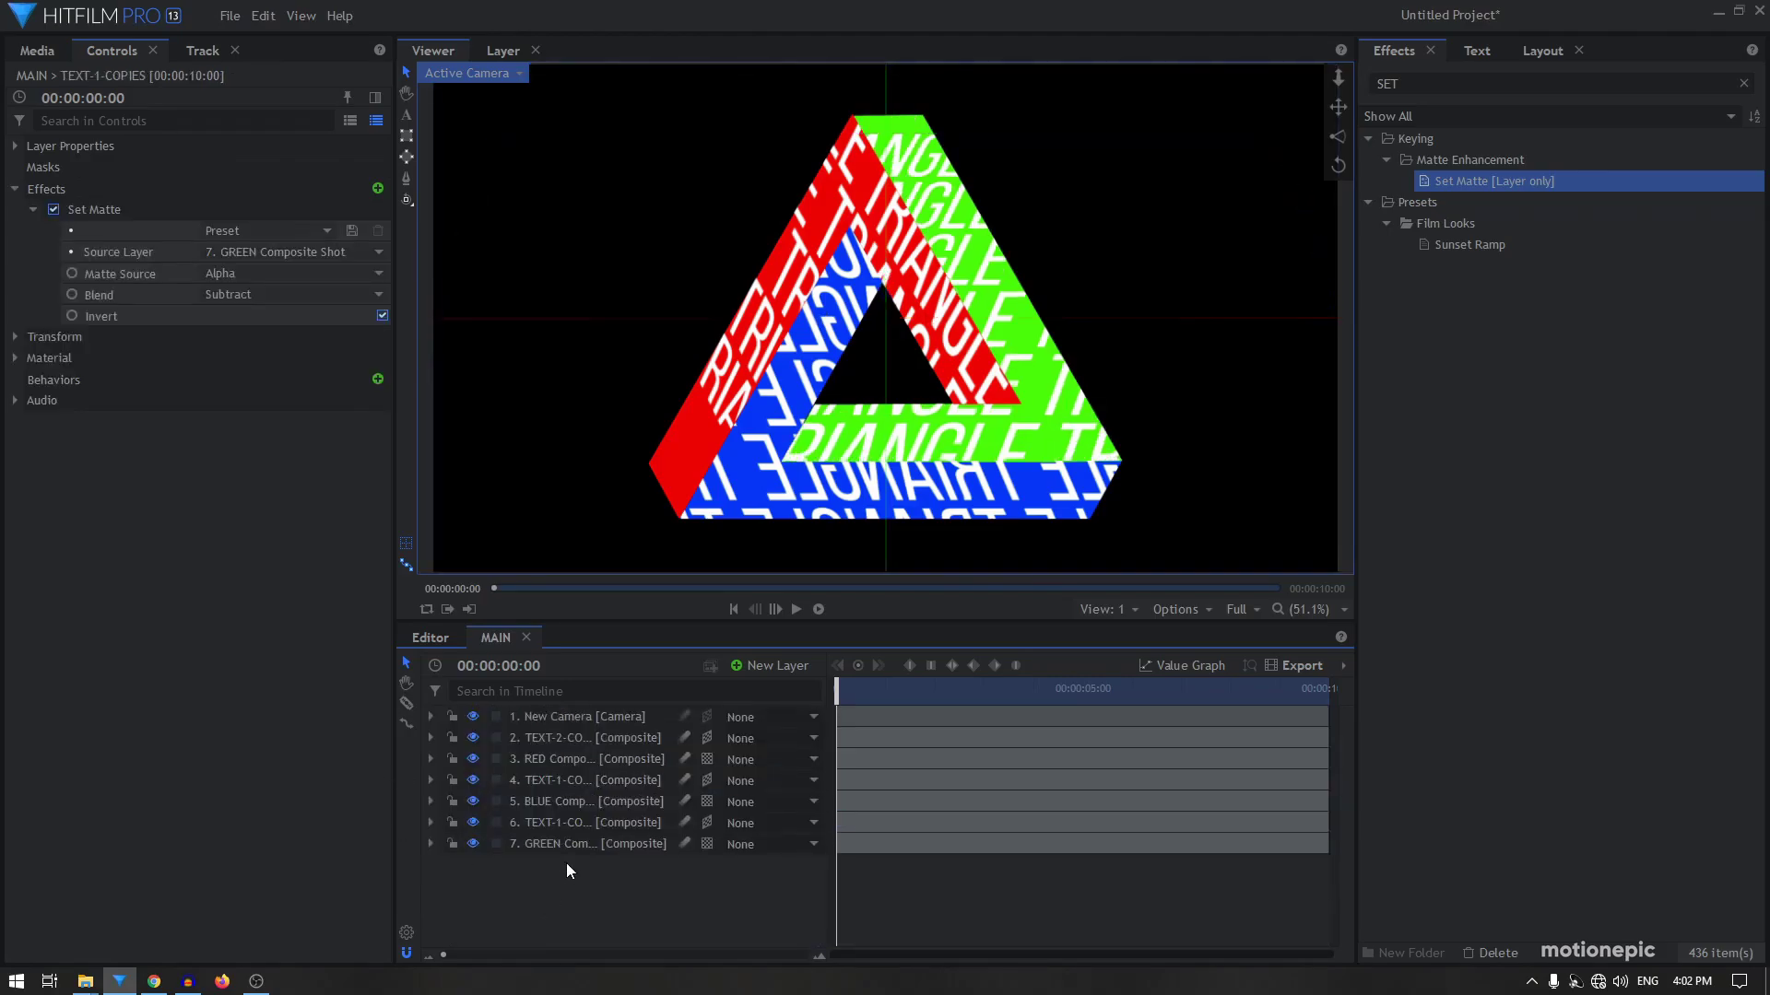
Hide the GREEN, BLUE and RED composite shot layers so only the matted text layers show
{"action": "left_click", "coordinate": [470, 844]}
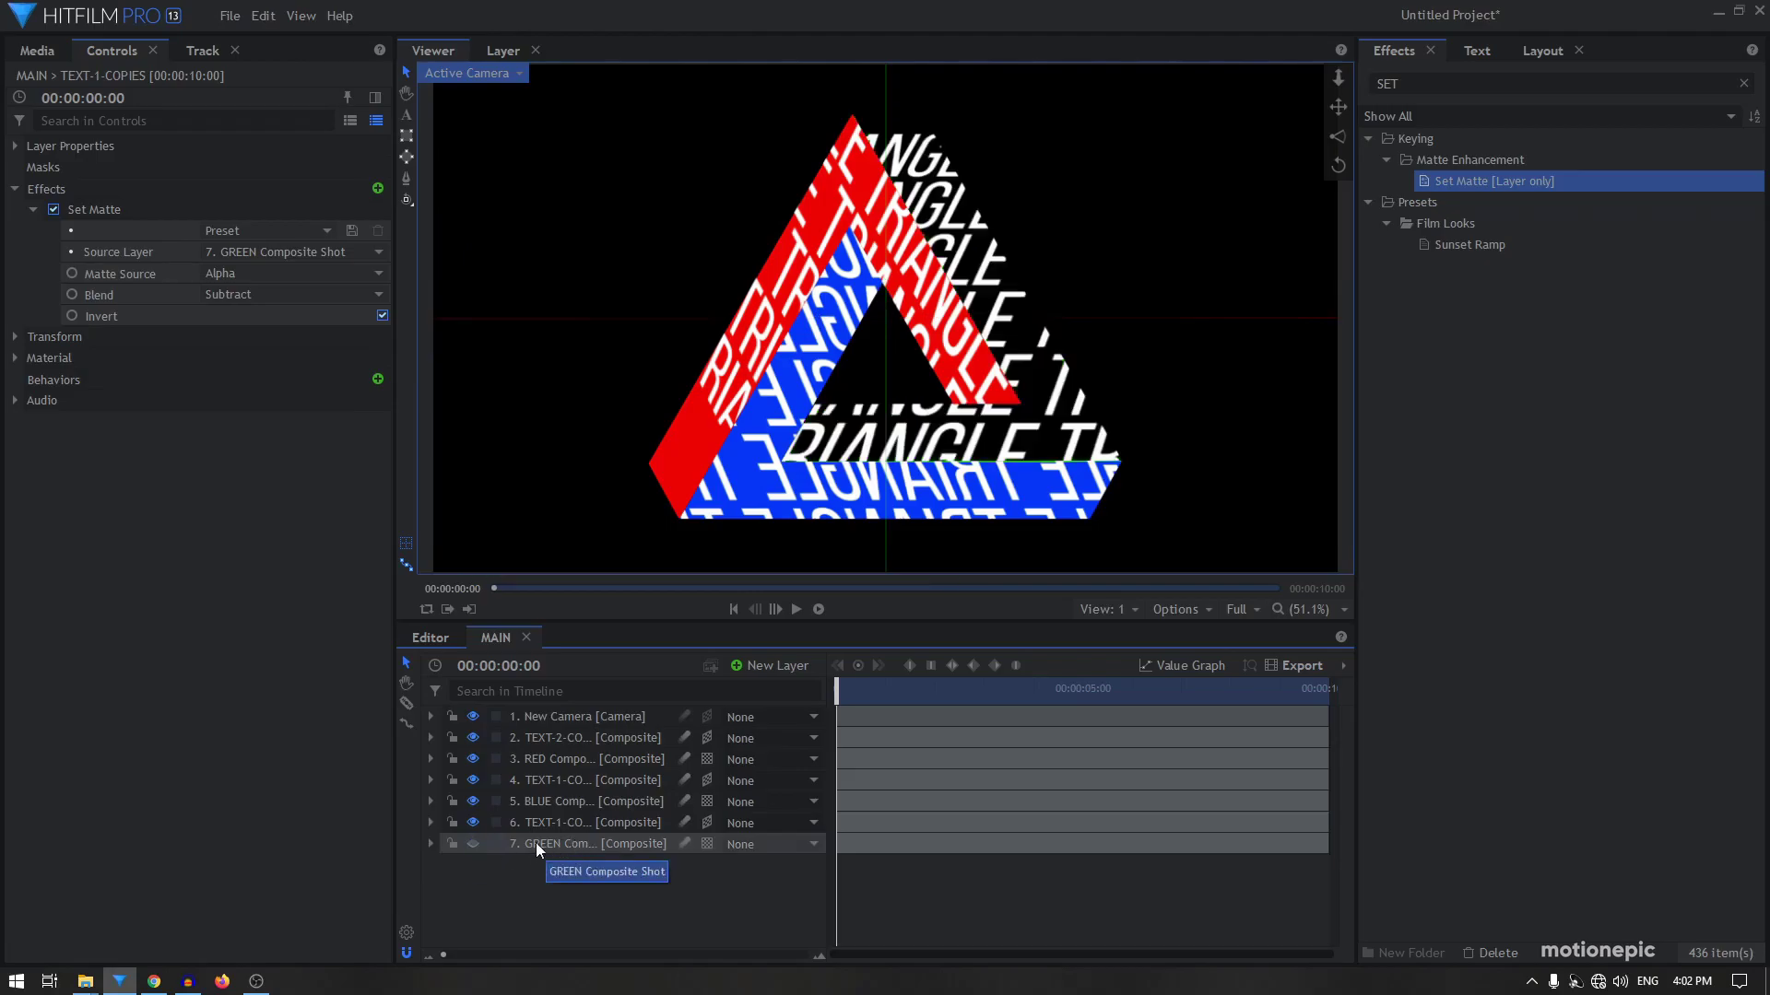
{"action": "left_click", "coordinate": [473, 801]}
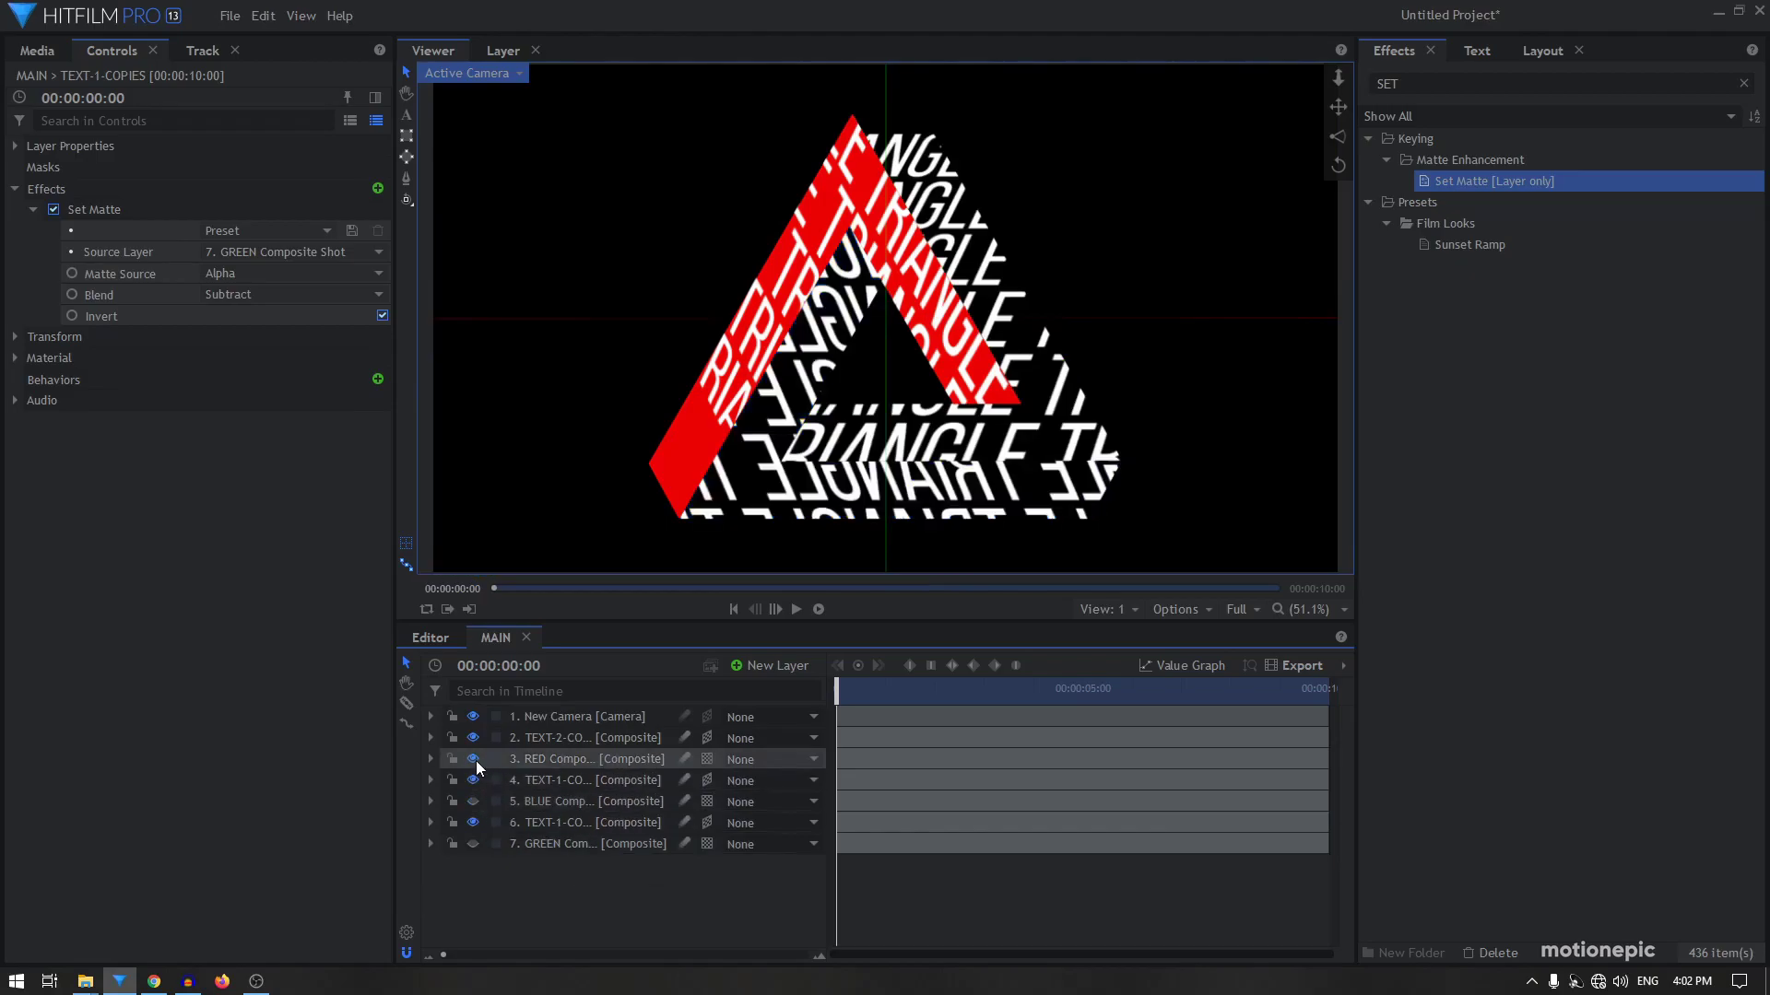
{"action": "left_click", "coordinate": [474, 759]}
{"action": "left_click_drag", "start_coordinate": [853, 693], "coordinate": [593, 715]}
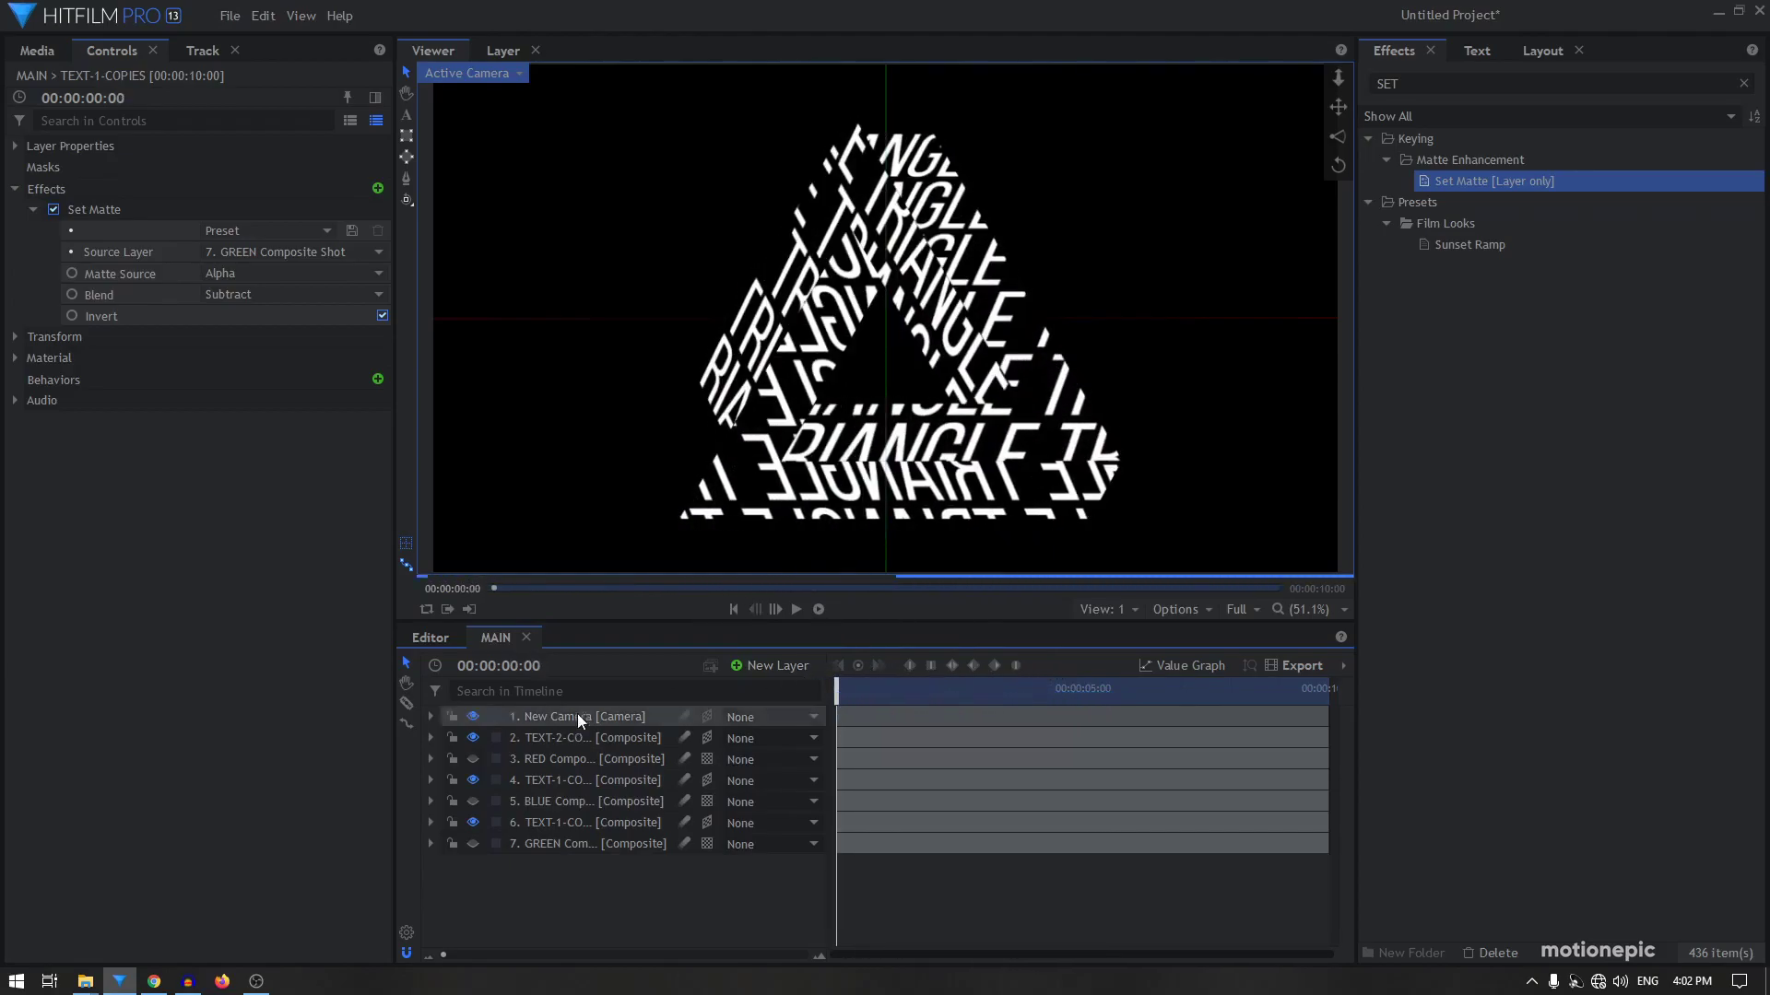
Move the TEXT-2-COPIES layer down along its diagonal Y axis so its text covers the lower end of the red section
{"action": "left_click", "coordinate": [546, 737]}
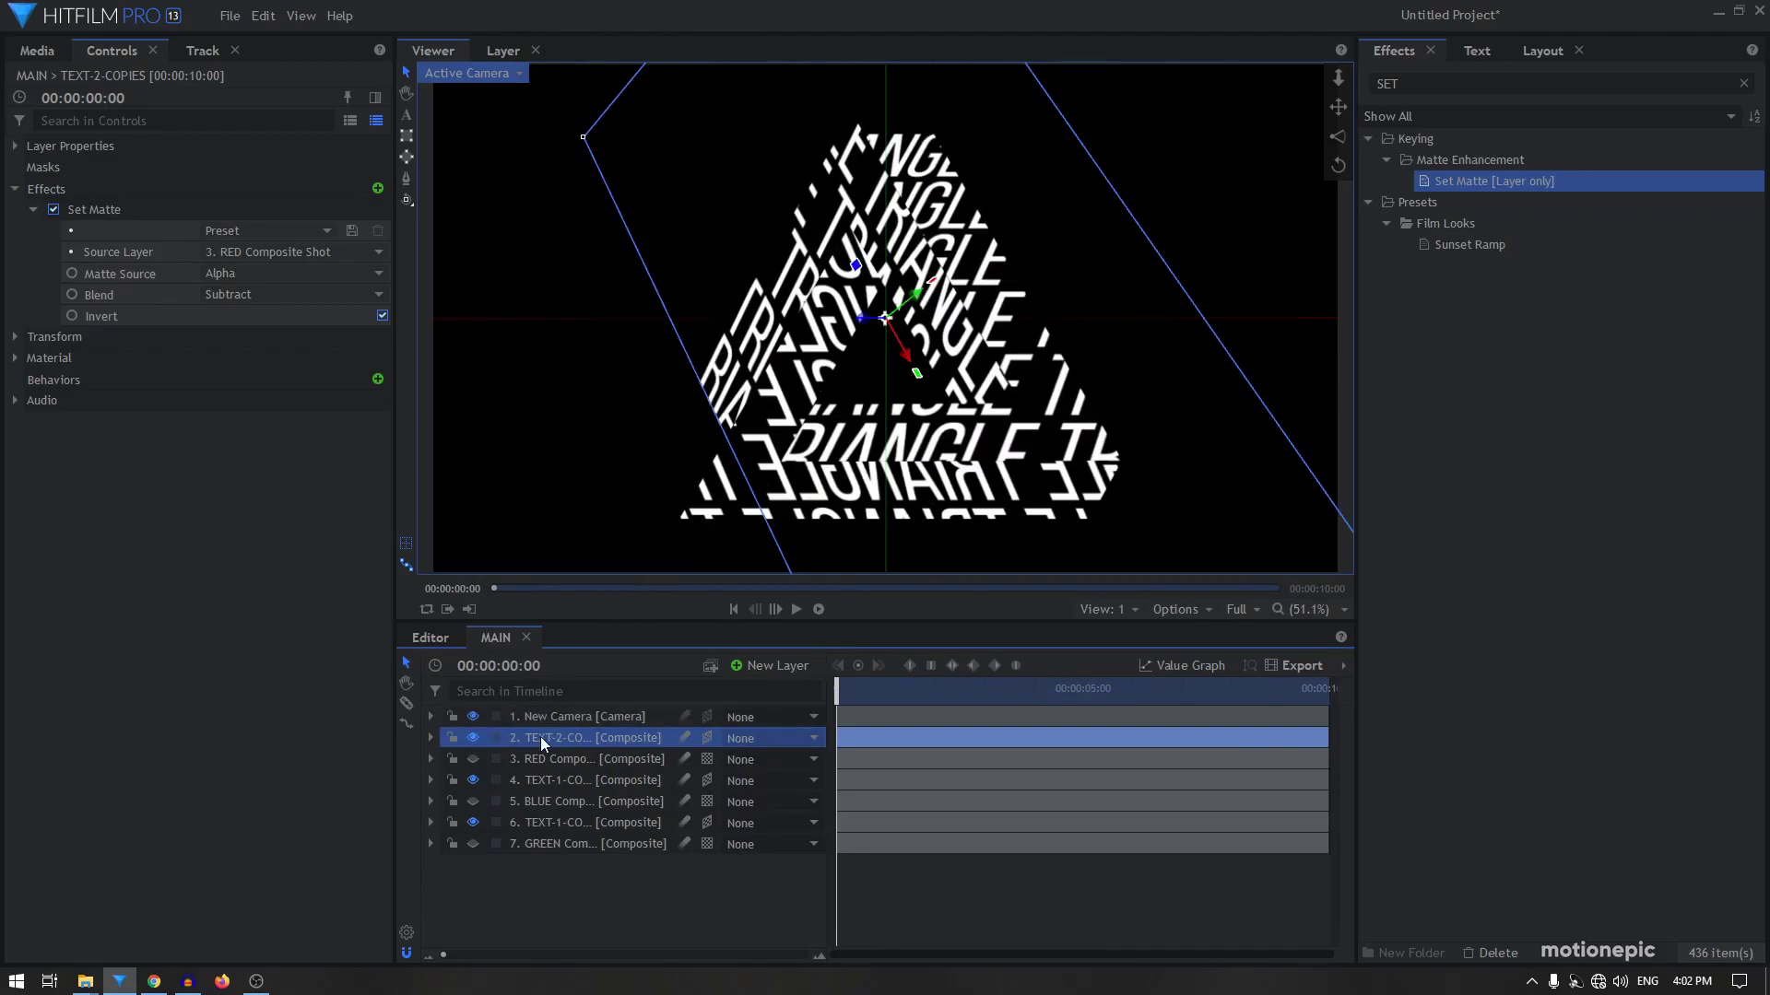
{"action": "left_click", "coordinate": [470, 736]}
{"action": "left_click", "coordinate": [470, 736]}
{"action": "left_click_drag", "start_coordinate": [887, 316], "coordinate": [789, 397]}
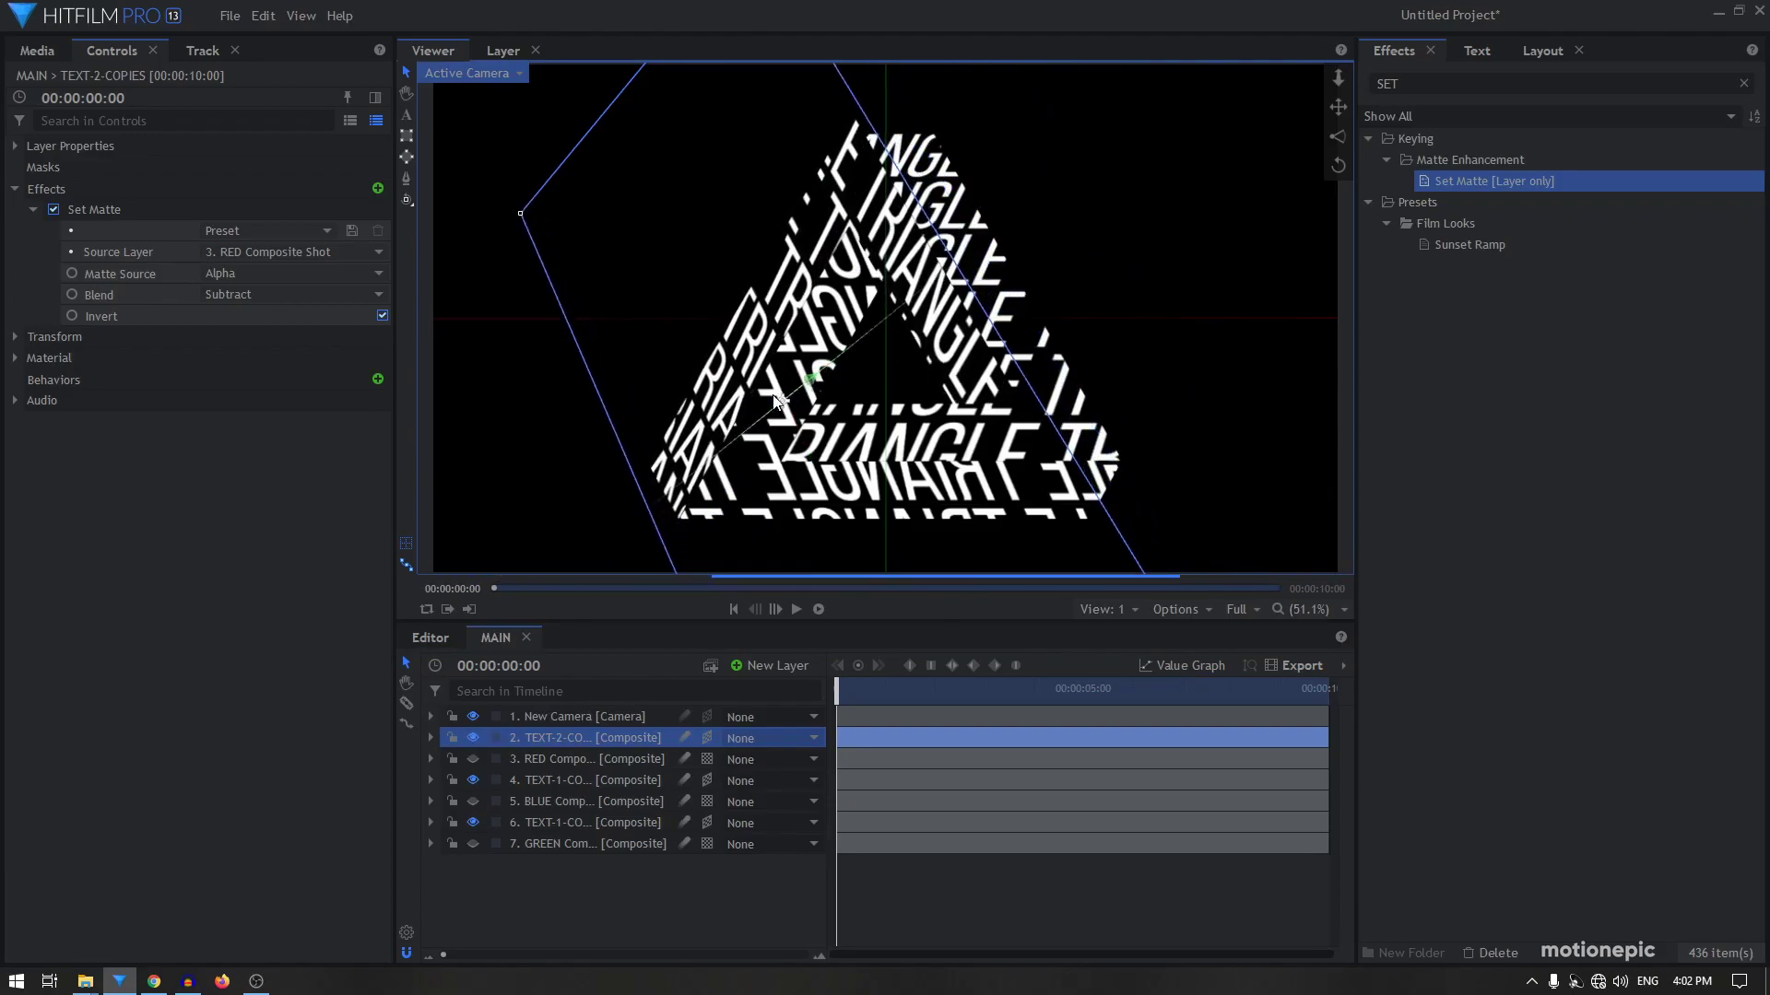
{"action": "scroll", "coordinate": [906, 281], "scroll_direction": "up", "scroll_amount": 3}
{"action": "scroll", "coordinate": [906, 281], "scroll_direction": "down", "scroll_amount": 1}
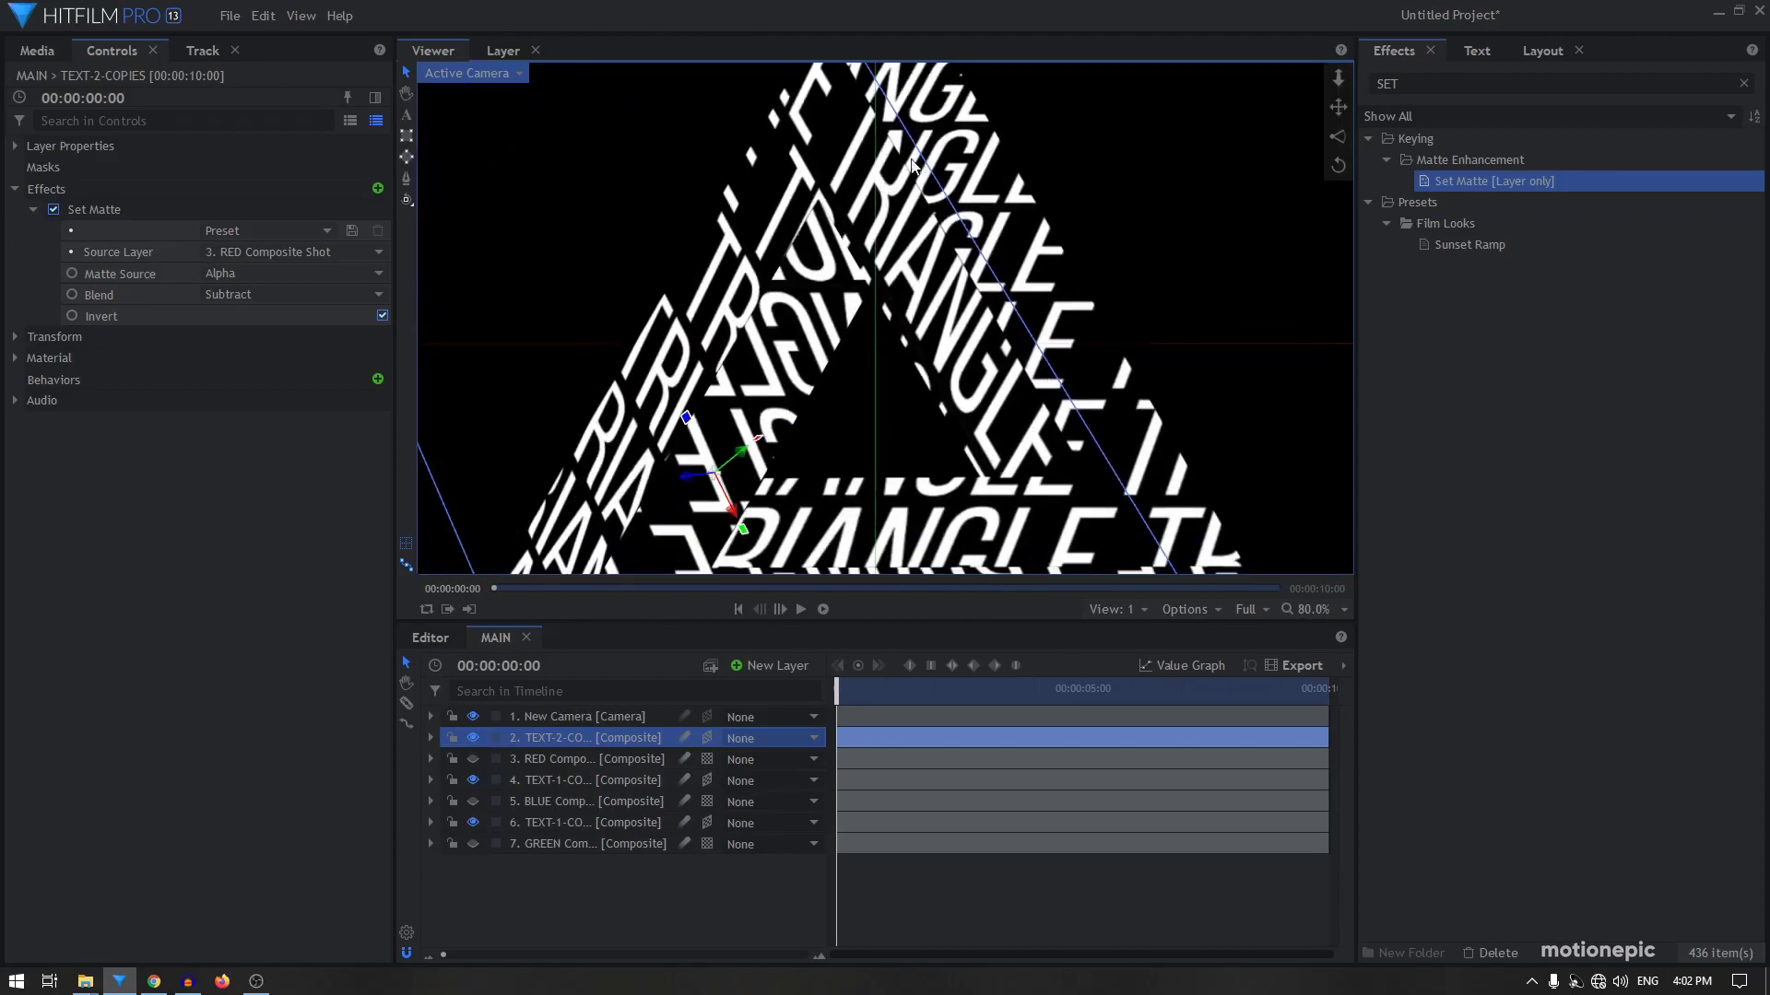
{"action": "left_click_drag", "start_coordinate": [741, 452], "coordinate": [732, 457]}
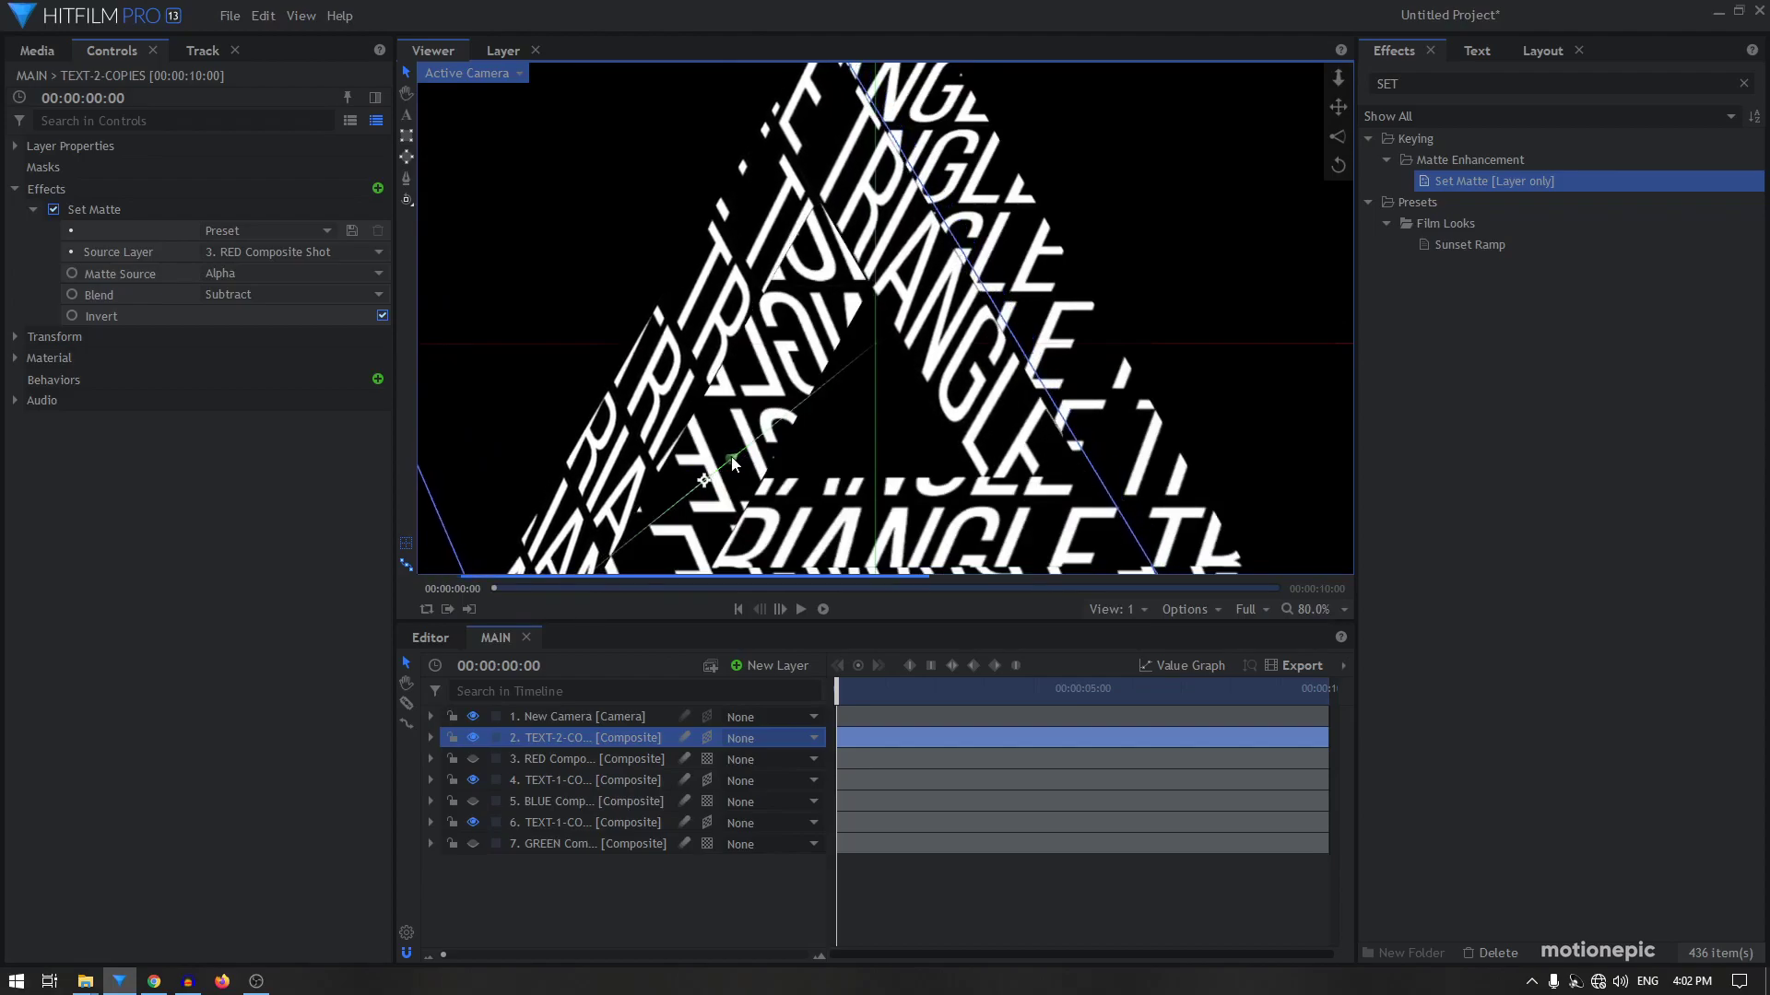
{"action": "scroll", "coordinate": [1003, 316], "scroll_direction": "down", "scroll_amount": 3}
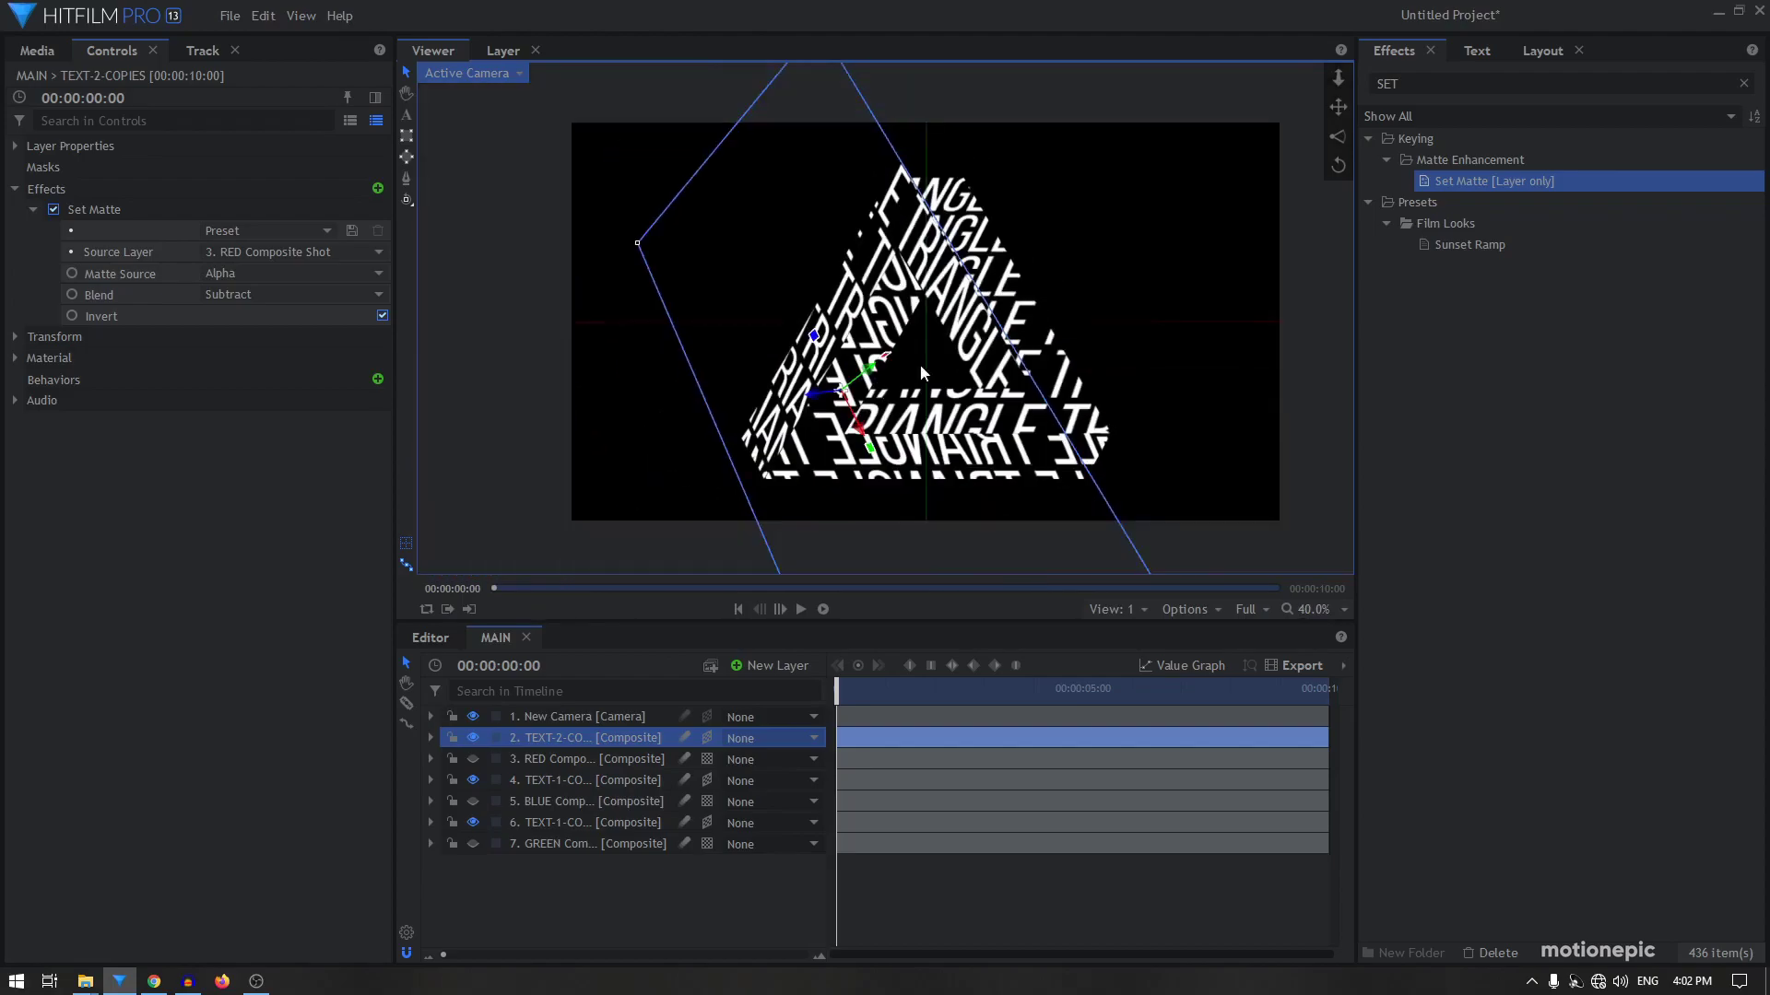
Scale the TEXT-2-COPIES layer down slightly and nudge it along its diagonal Y axis to fit the red section
{"action": "left_click_drag", "start_coordinate": [878, 367], "coordinate": [893, 307]}
{"action": "scroll", "coordinate": [942, 330], "scroll_direction": "down", "scroll_amount": 3}
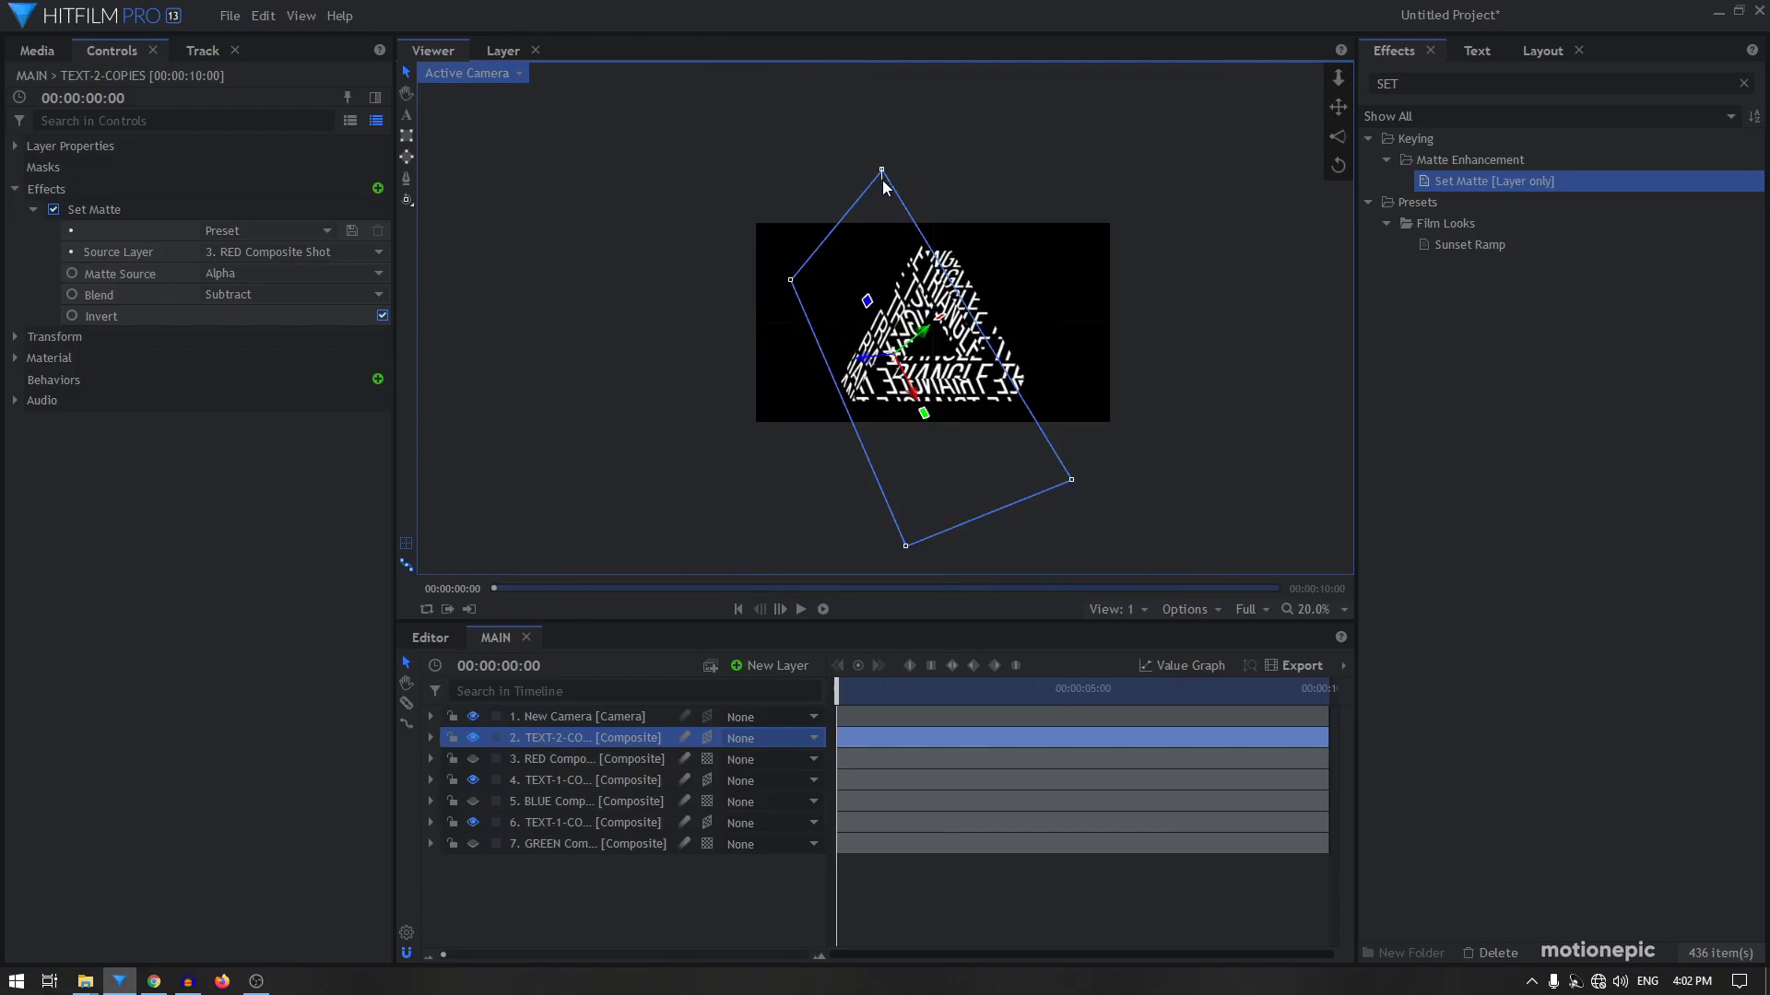
{"action": "left_click_drag", "start_coordinate": [882, 172], "coordinate": [882, 186]}
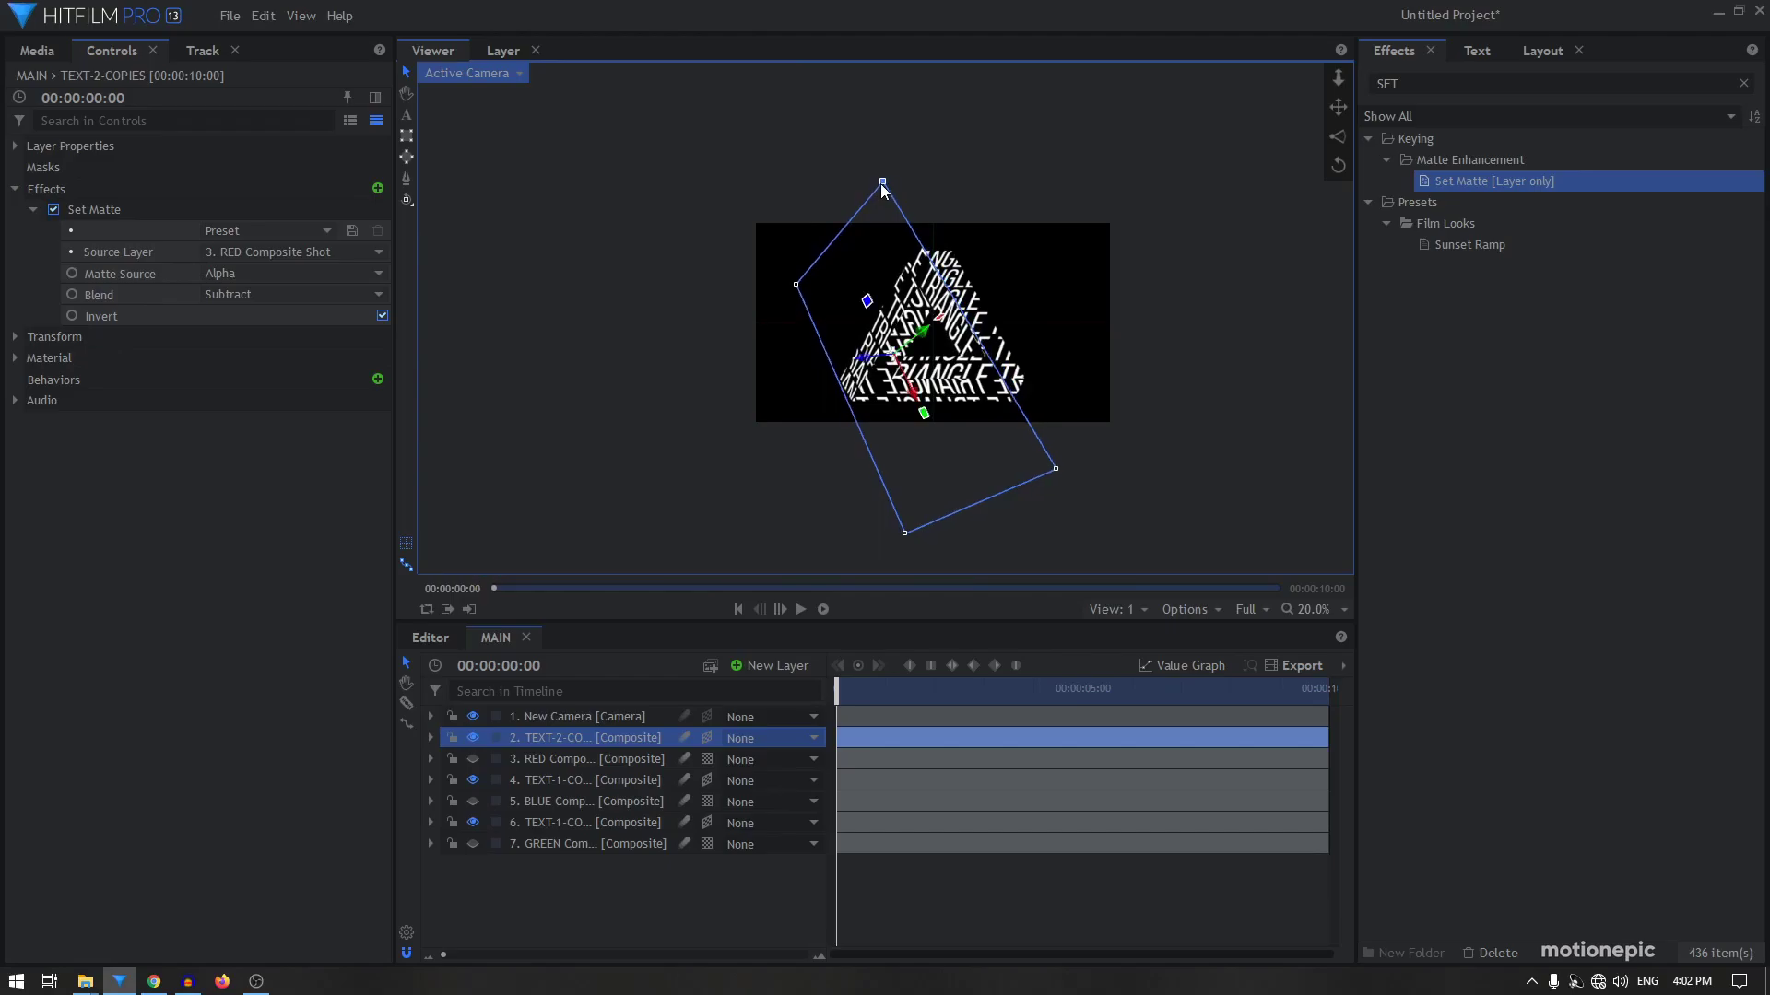
{"action": "scroll", "coordinate": [937, 392], "scroll_direction": "up", "scroll_amount": 5}
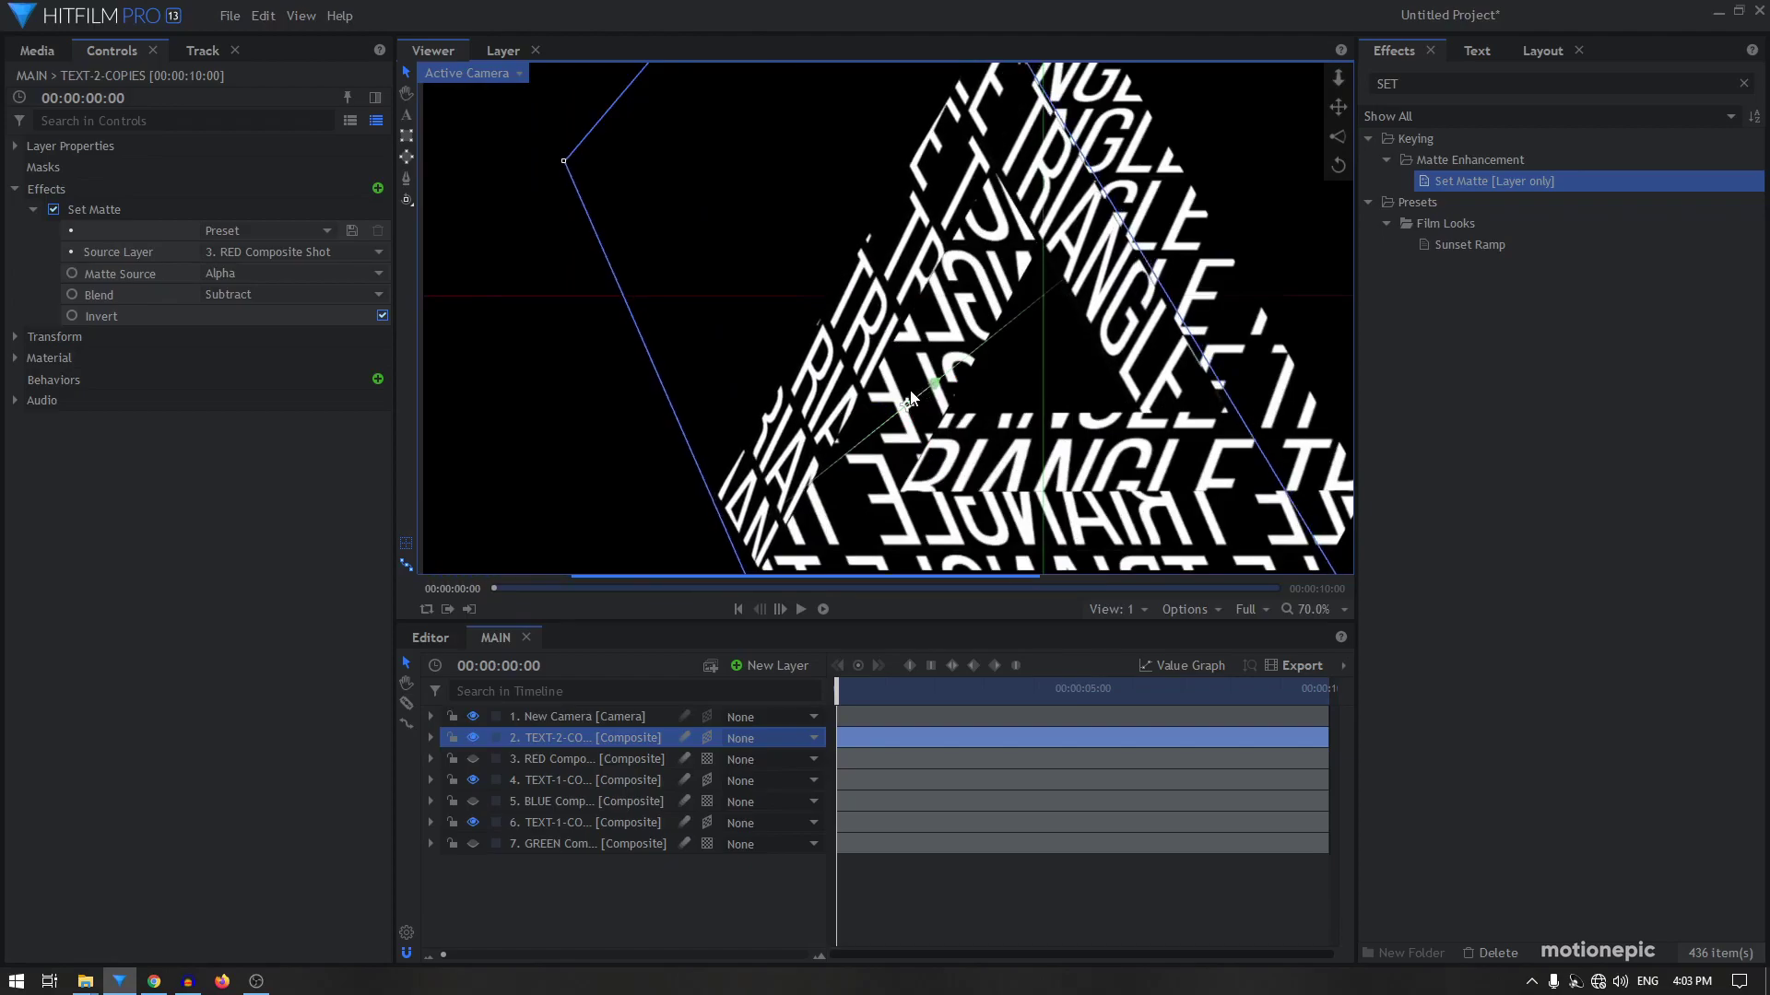
{"action": "left_click_drag", "start_coordinate": [952, 380], "coordinate": [922, 399]}
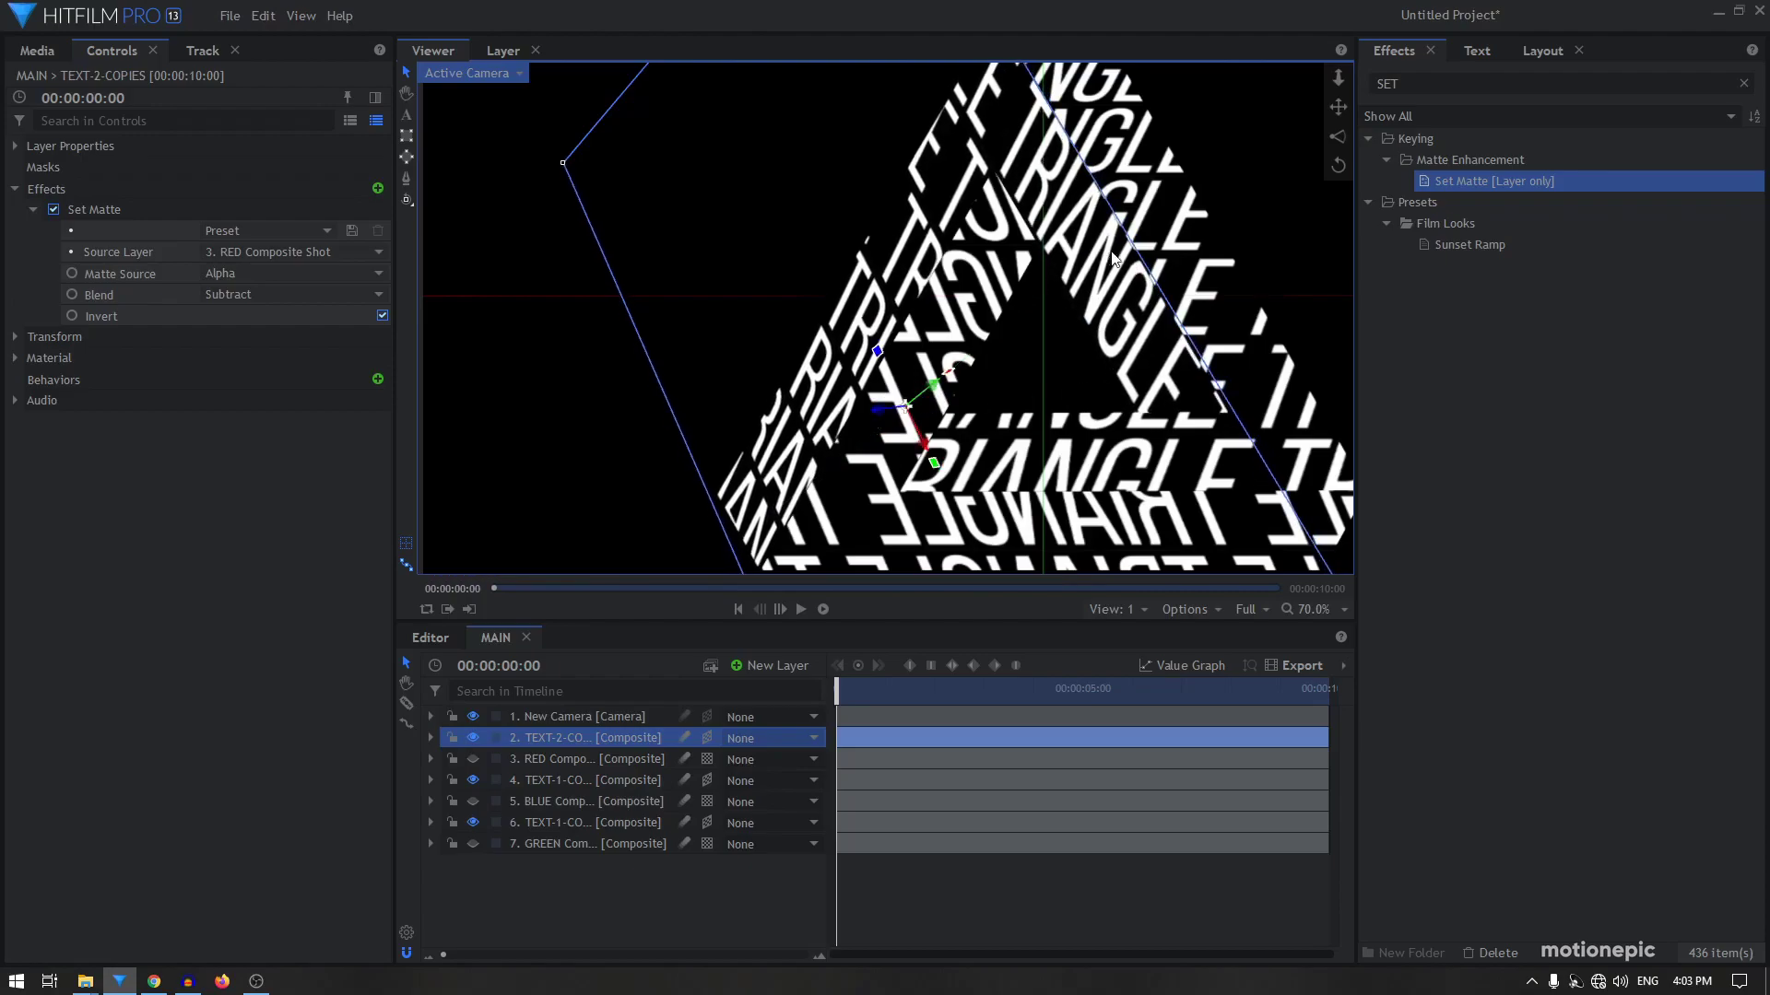
{"action": "scroll", "coordinate": [1027, 193], "scroll_direction": "down", "scroll_amount": 3}
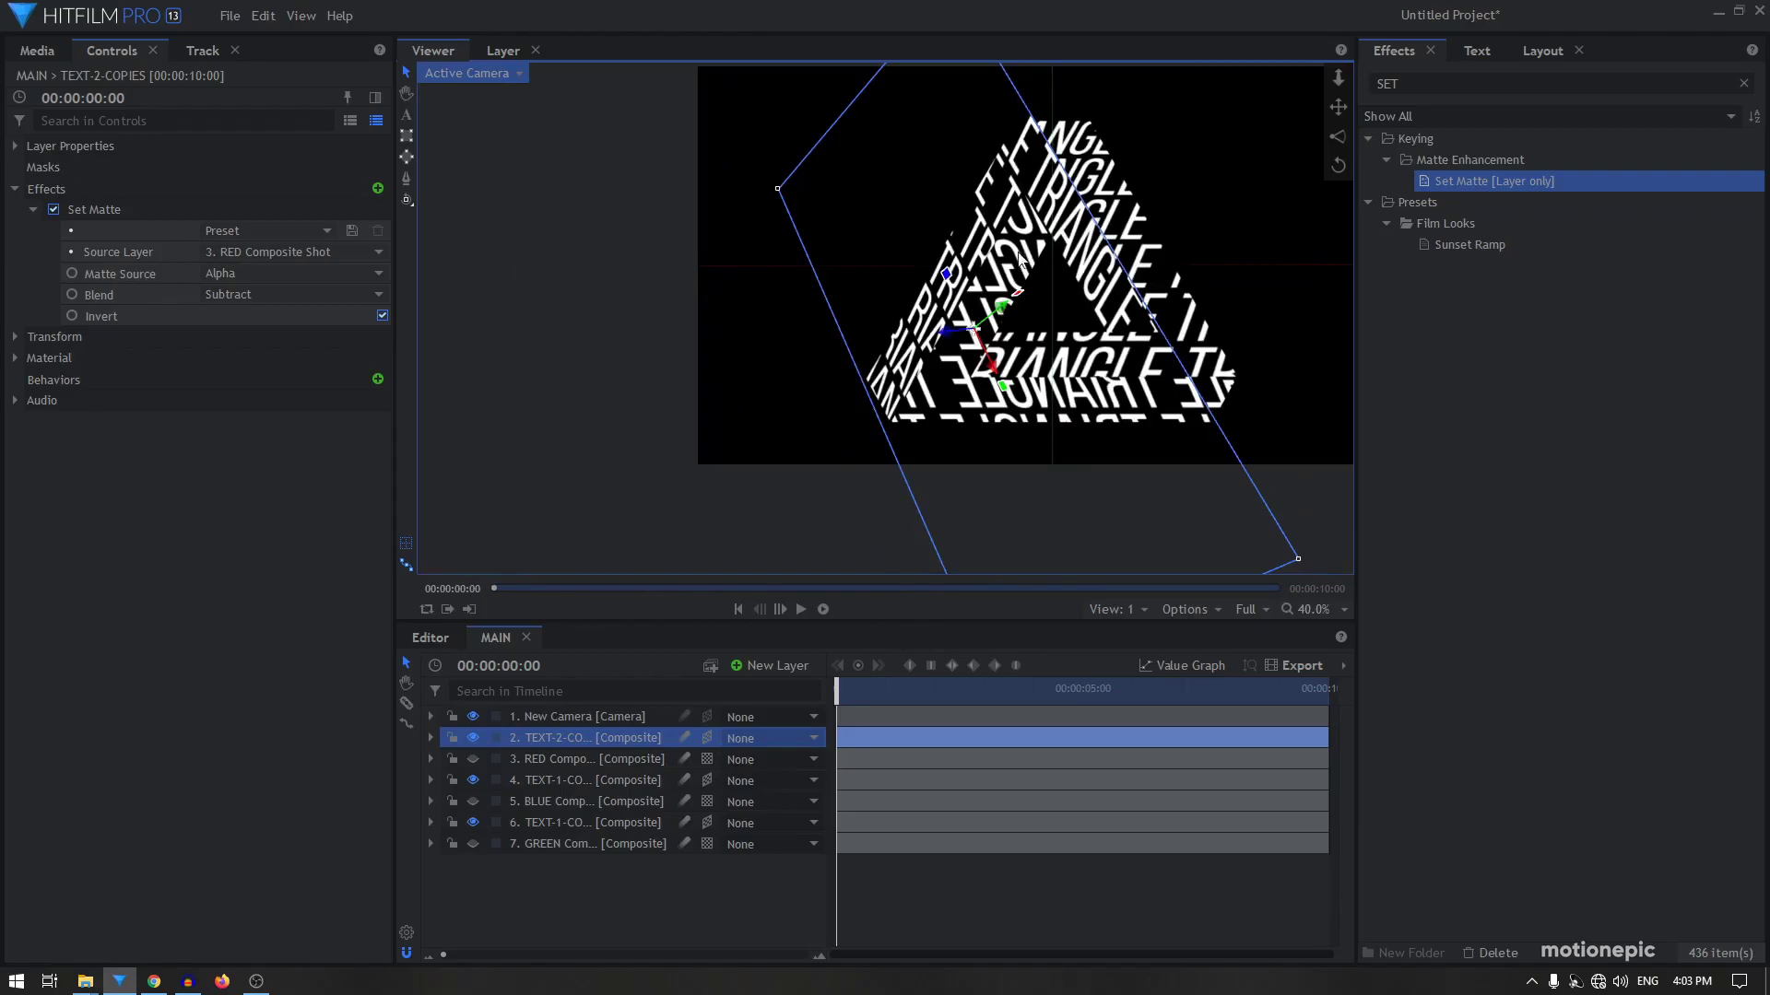
Move the TEXT-1-COPIES layer above BLUE downward and scale it down so one full text line fits the triangle's base
{"action": "left_click", "coordinate": [561, 788]}
{"action": "left_click", "coordinate": [470, 780]}
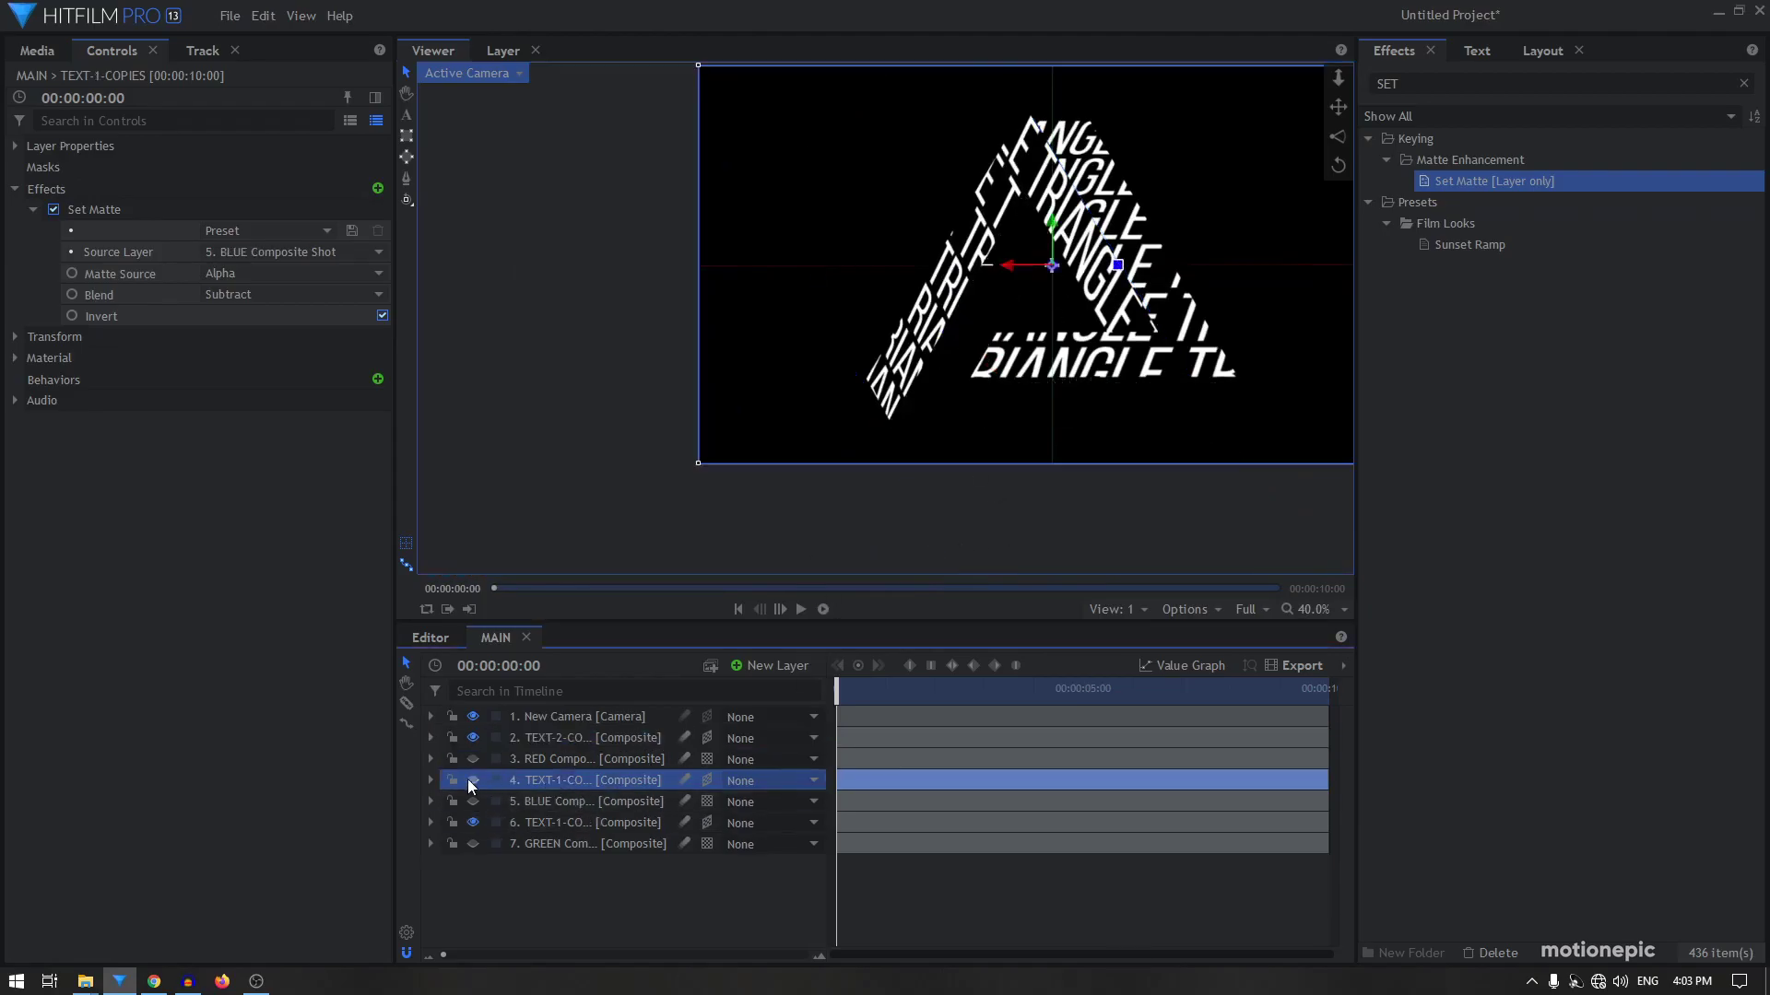
{"action": "left_click", "coordinate": [470, 780]}
{"action": "left_click", "coordinate": [566, 799]}
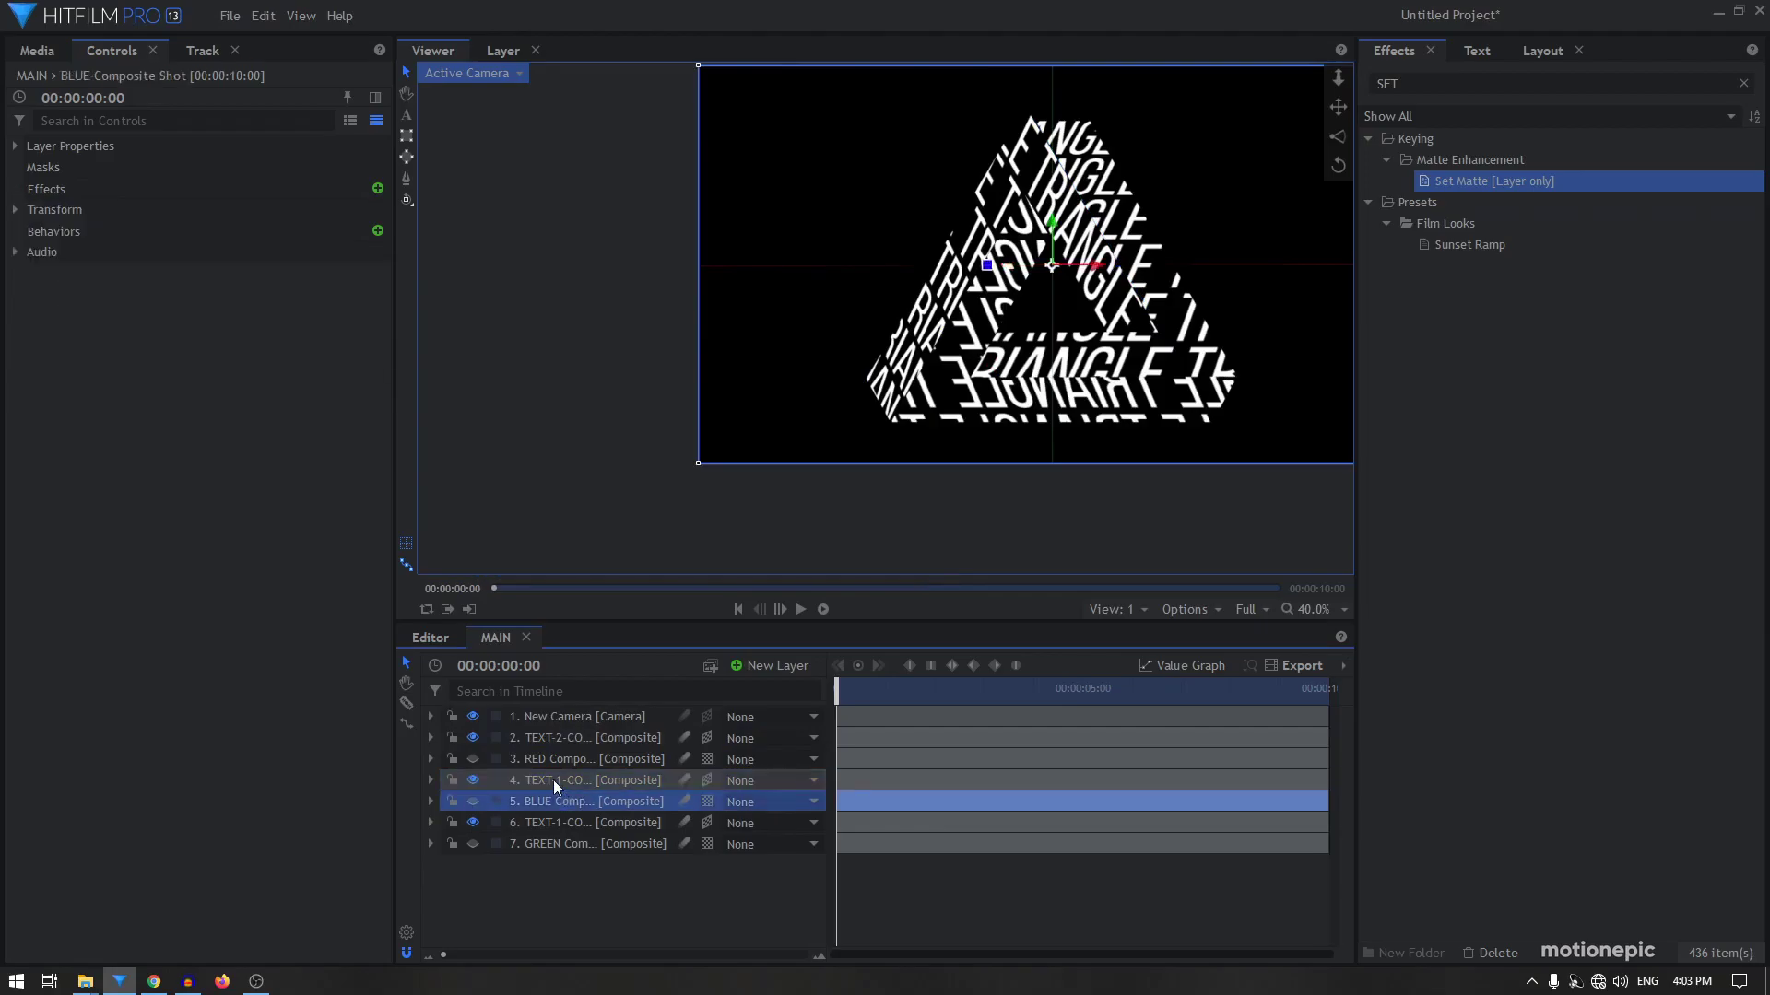
{"action": "left_click", "coordinate": [553, 780]}
{"action": "left_click", "coordinate": [472, 780]}
{"action": "left_click", "coordinate": [475, 780]}
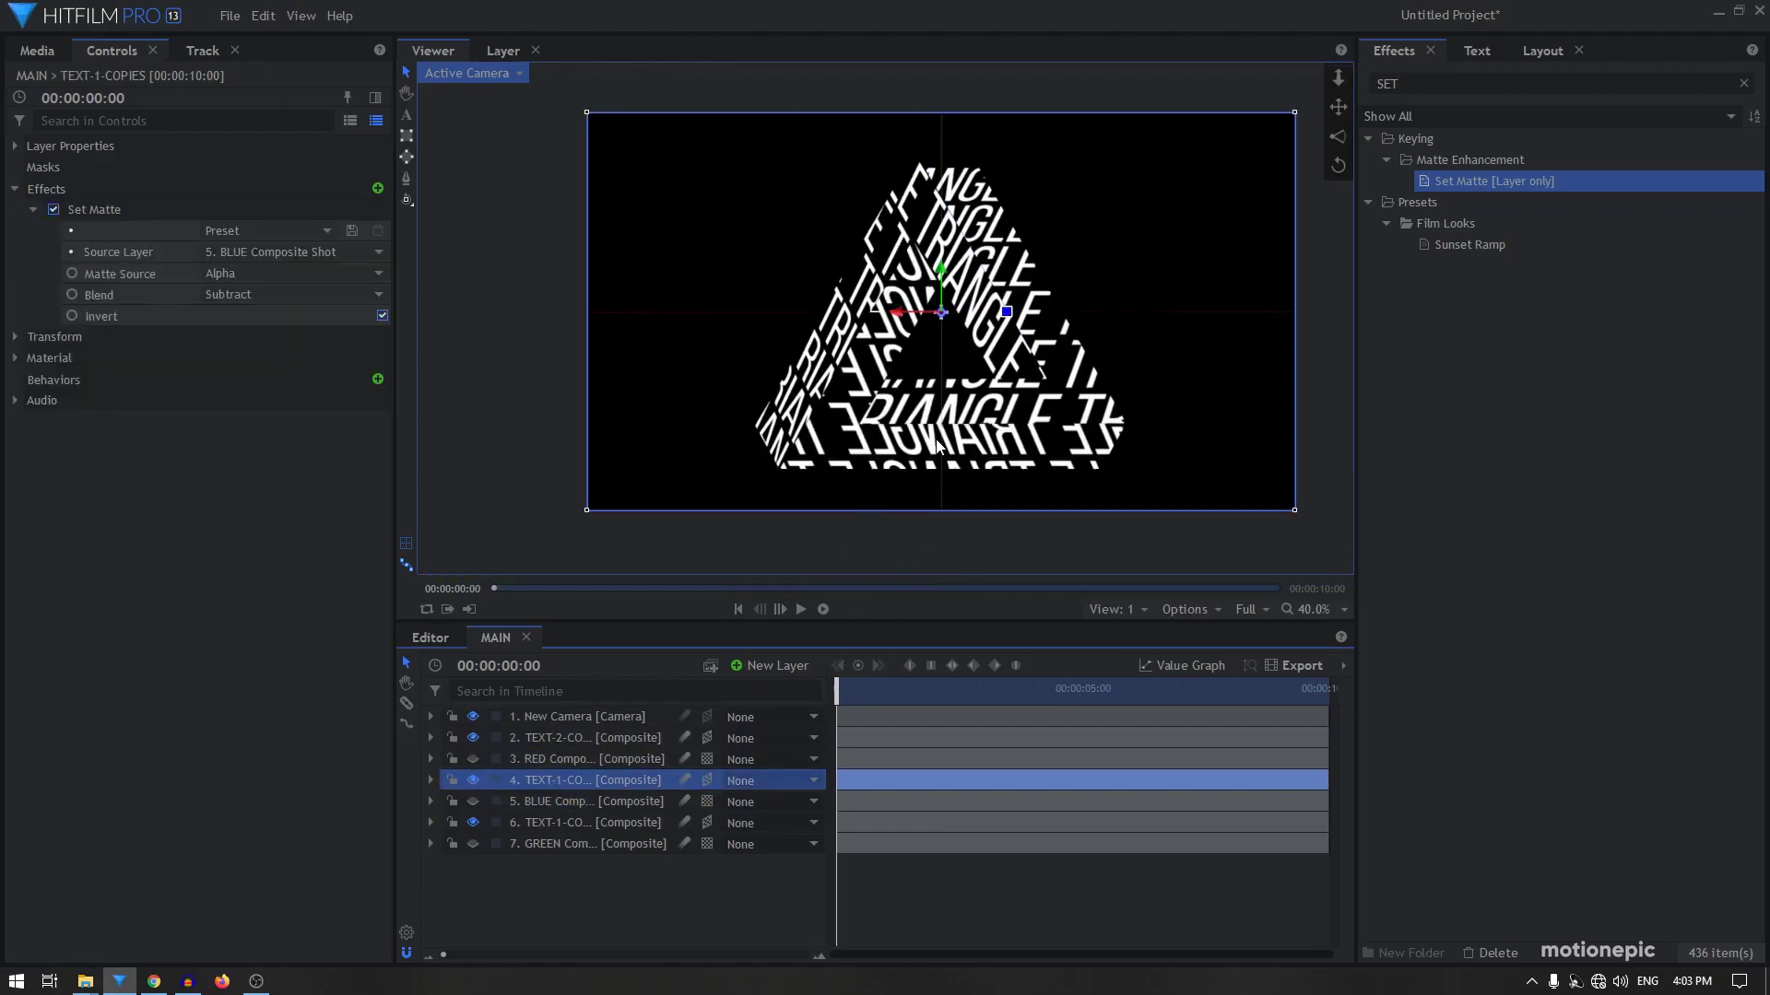
{"action": "left_click_drag", "start_coordinate": [942, 276], "coordinate": [950, 352]}
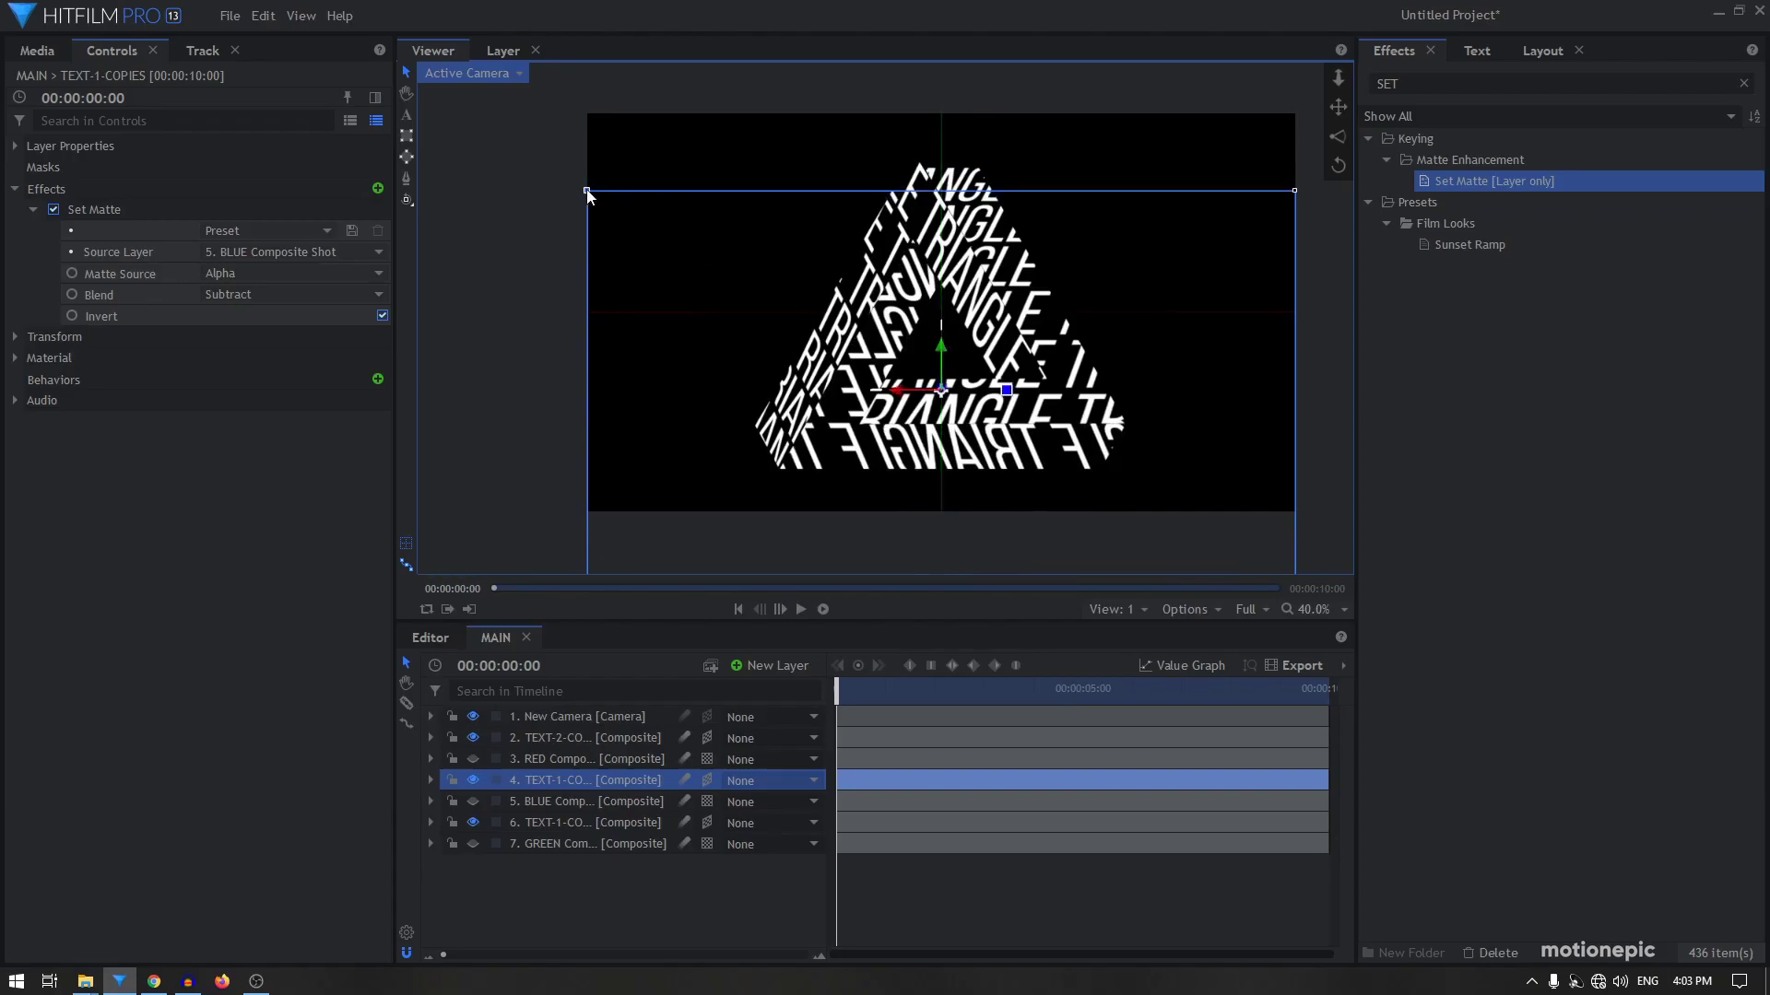
{"action": "left_click_drag", "start_coordinate": [590, 196], "coordinate": [636, 222]}
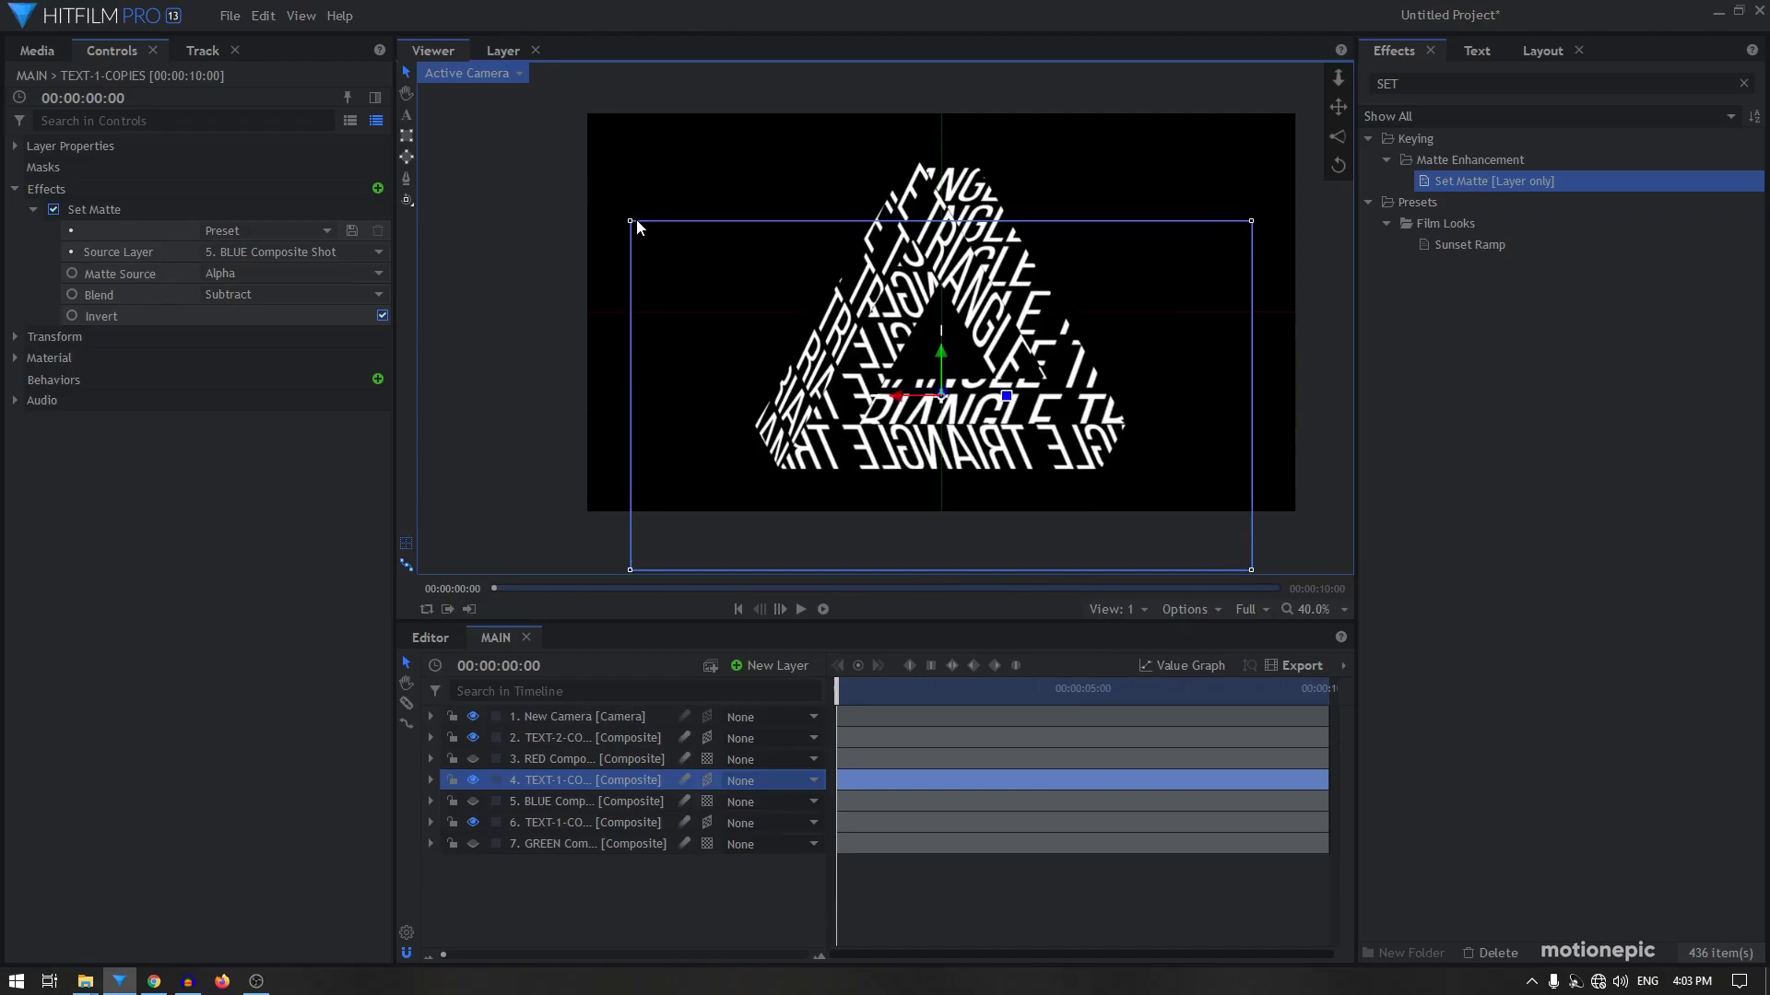
Scale down the TEXT-1-COPIES layer above GREEN and adjust its vertical position to fit a text line in the green base strip
{"action": "left_click", "coordinate": [539, 825]}
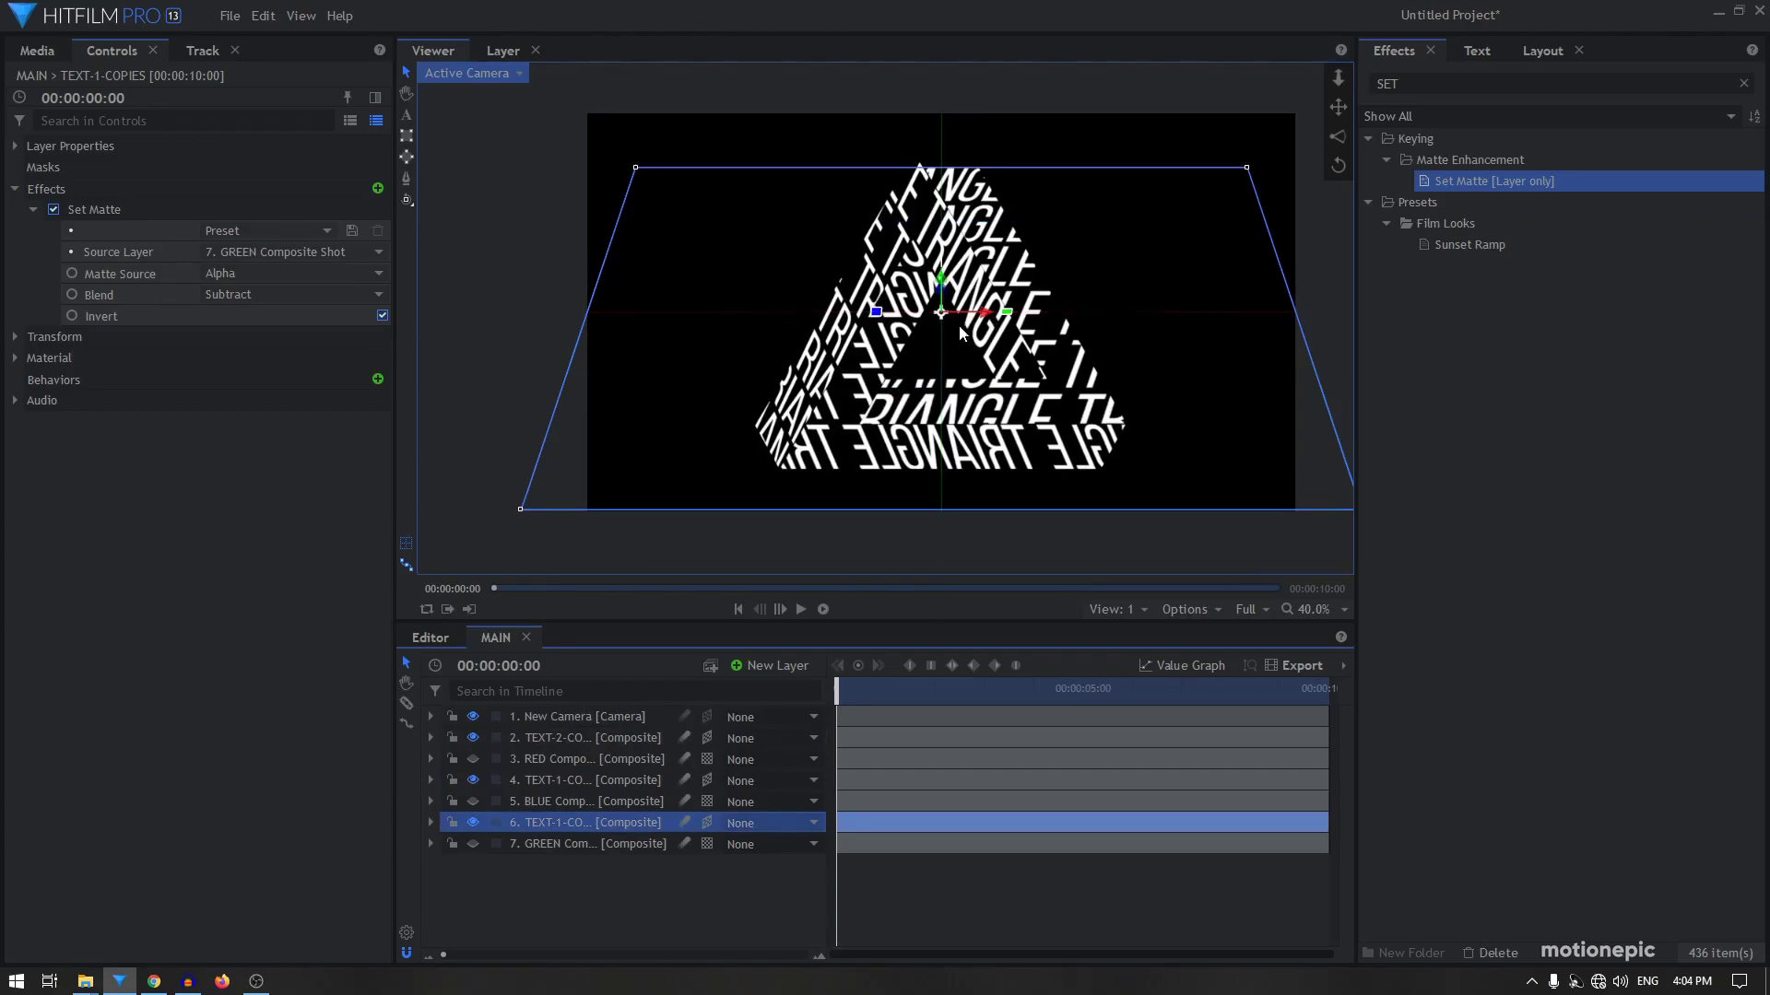
{"action": "left_click_drag", "start_coordinate": [940, 279], "coordinate": [931, 265]}
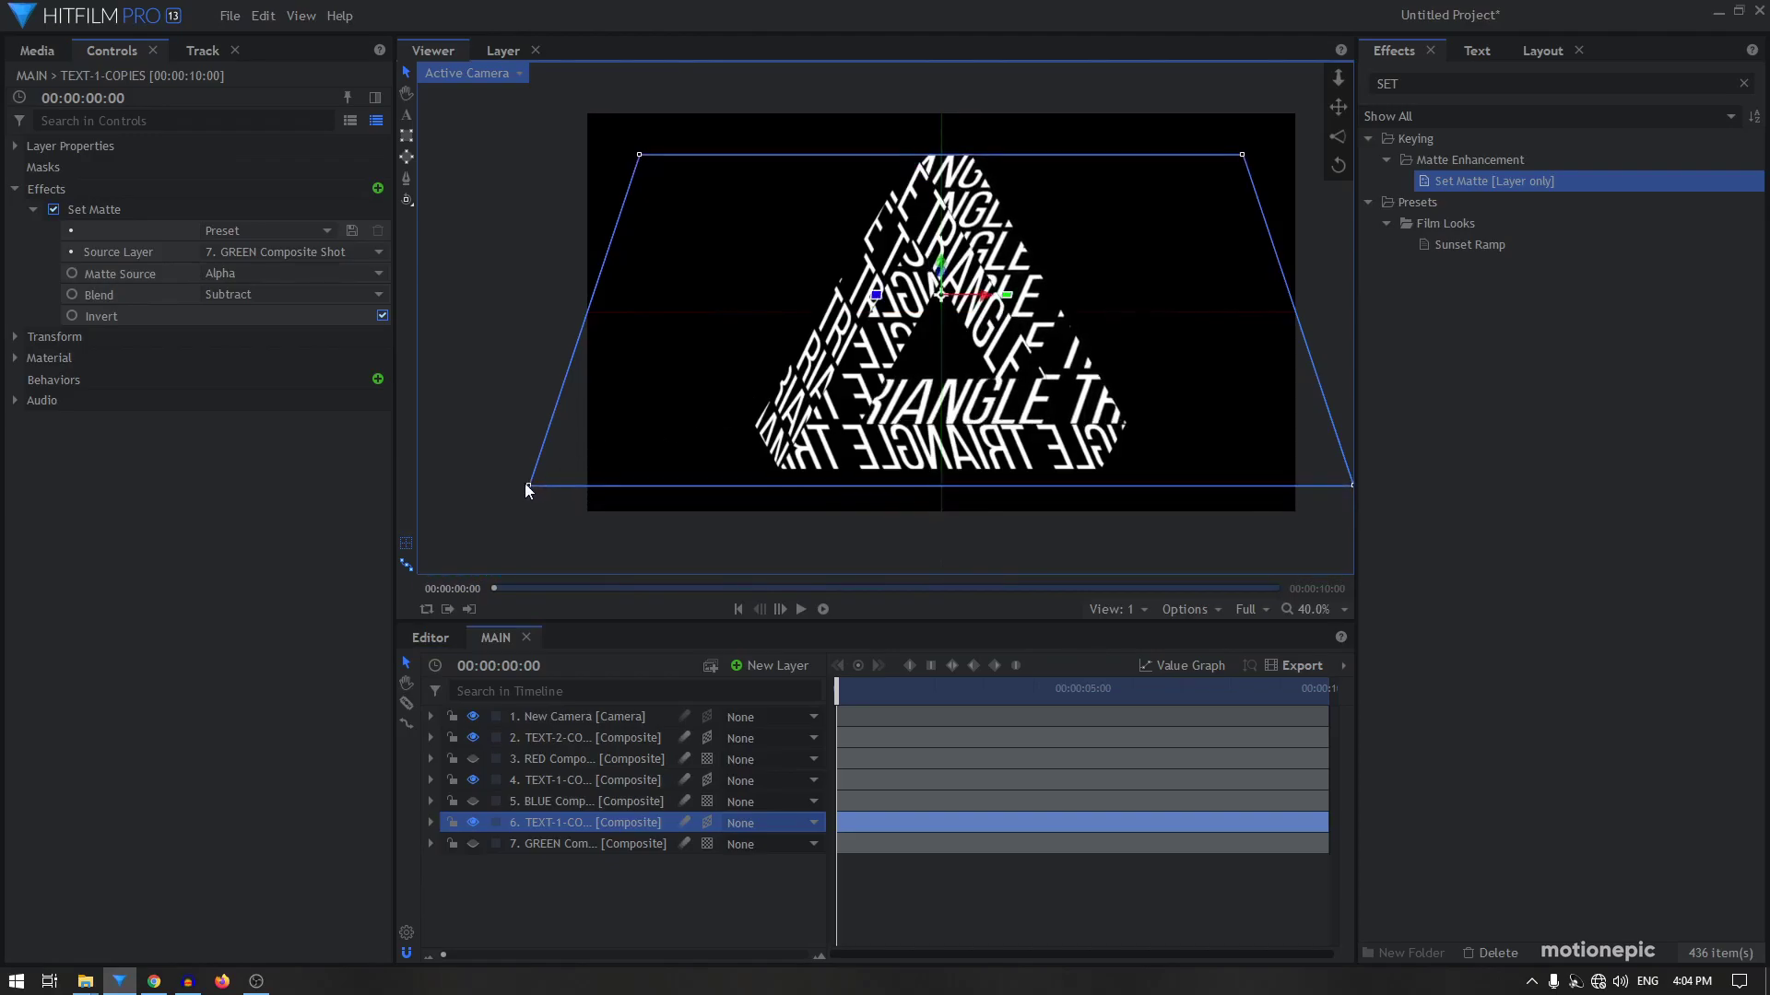
{"action": "left_click_drag", "start_coordinate": [527, 484], "coordinate": [585, 458]}
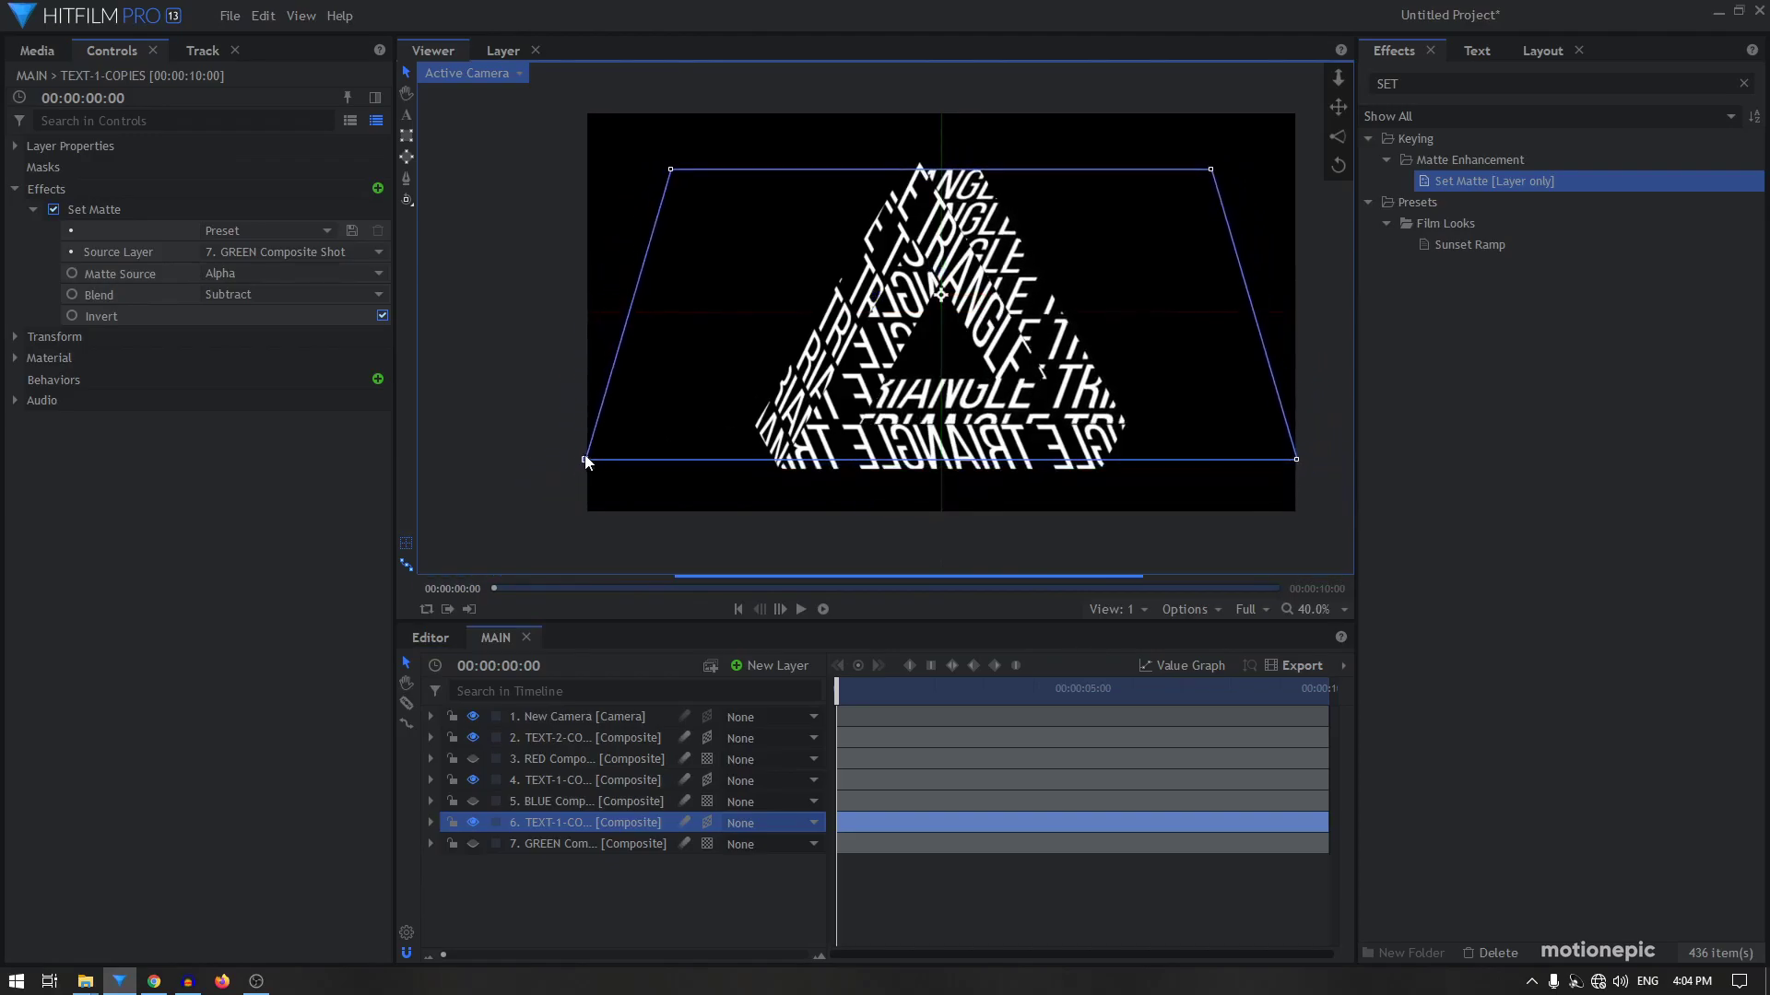
{"action": "left_click_drag", "start_coordinate": [945, 264], "coordinate": [945, 279]}
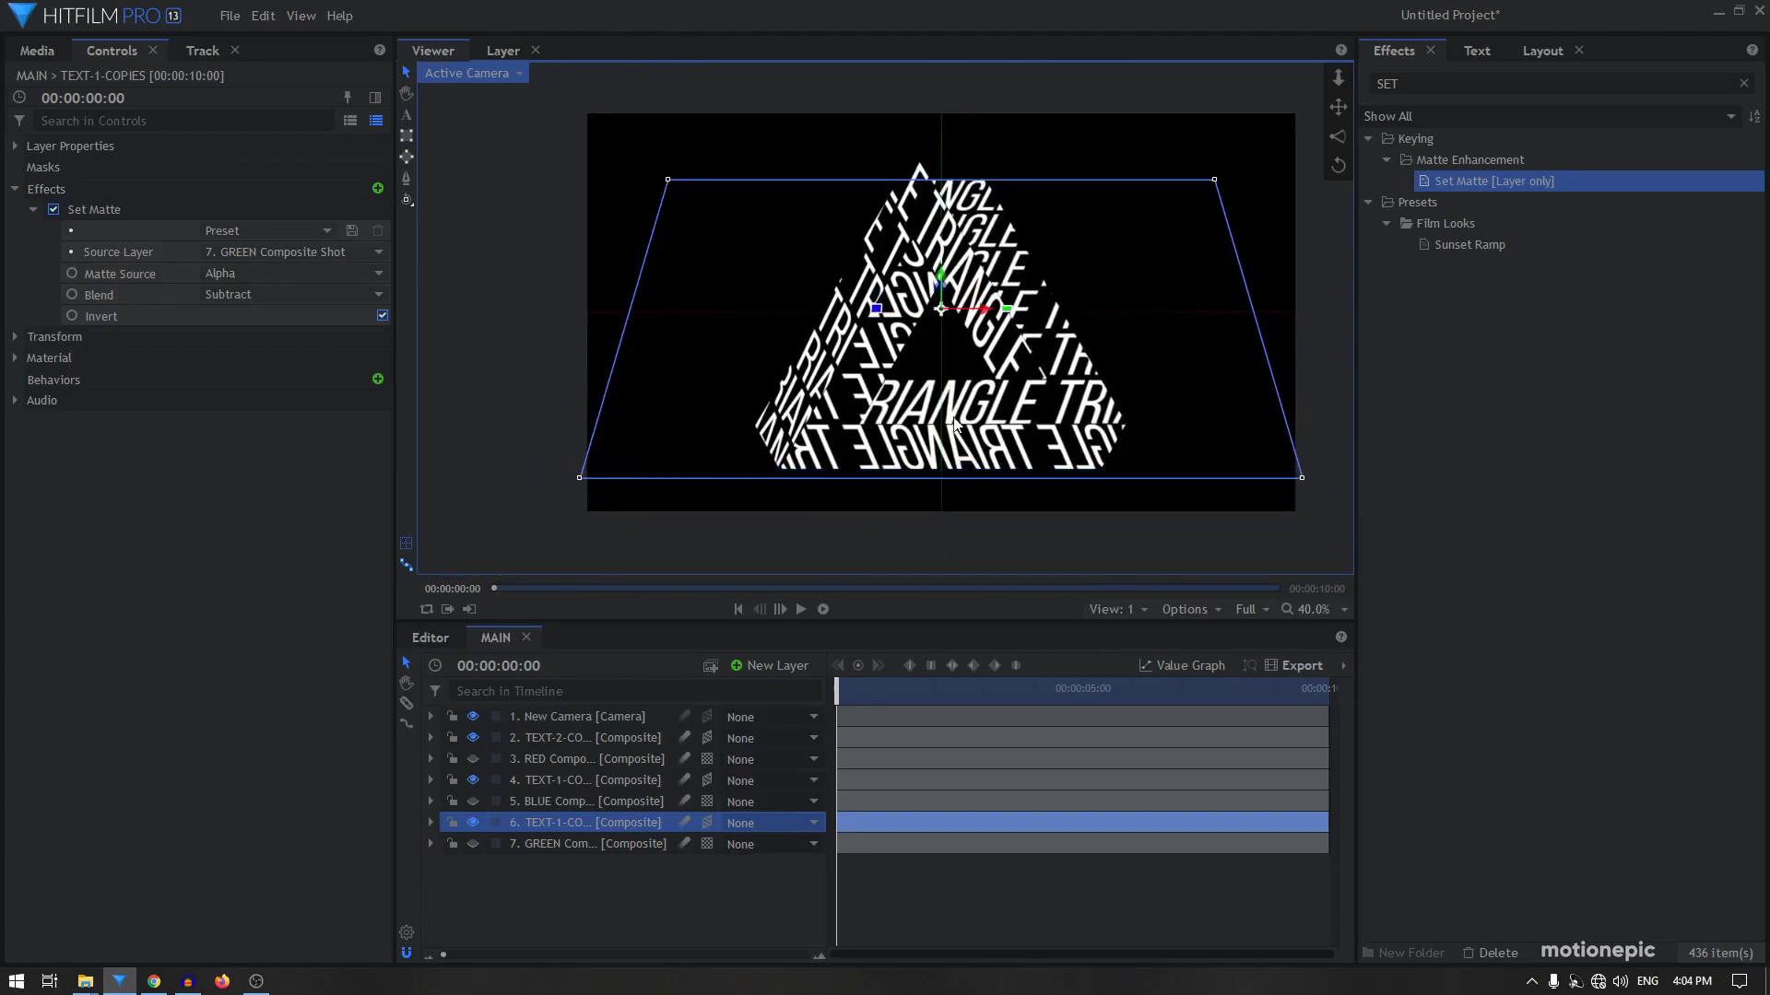
{"action": "left_click_drag", "start_coordinate": [579, 479], "coordinate": [600, 468]}
{"action": "left_click_drag", "start_coordinate": [947, 281], "coordinate": [947, 288]}
Raise the TEXT-1-COPIES layer above GREEN until its text fills the triangle's top corner
{"action": "scroll", "coordinate": [955, 375], "scroll_direction": "up", "scroll_amount": 2}
{"action": "scroll", "coordinate": [955, 375], "scroll_direction": "down", "scroll_amount": 1}
{"action": "mouse_move", "coordinate": [839, 697]}
{"action": "left_mouse_down"}
{"action": "mouse_move", "coordinate": [869, 697]}
{"action": "mouse_move", "coordinate": [836, 697]}
{"action": "left_mouse_up"}
{"action": "scroll", "coordinate": [985, 221], "scroll_direction": "up", "scroll_amount": 2}
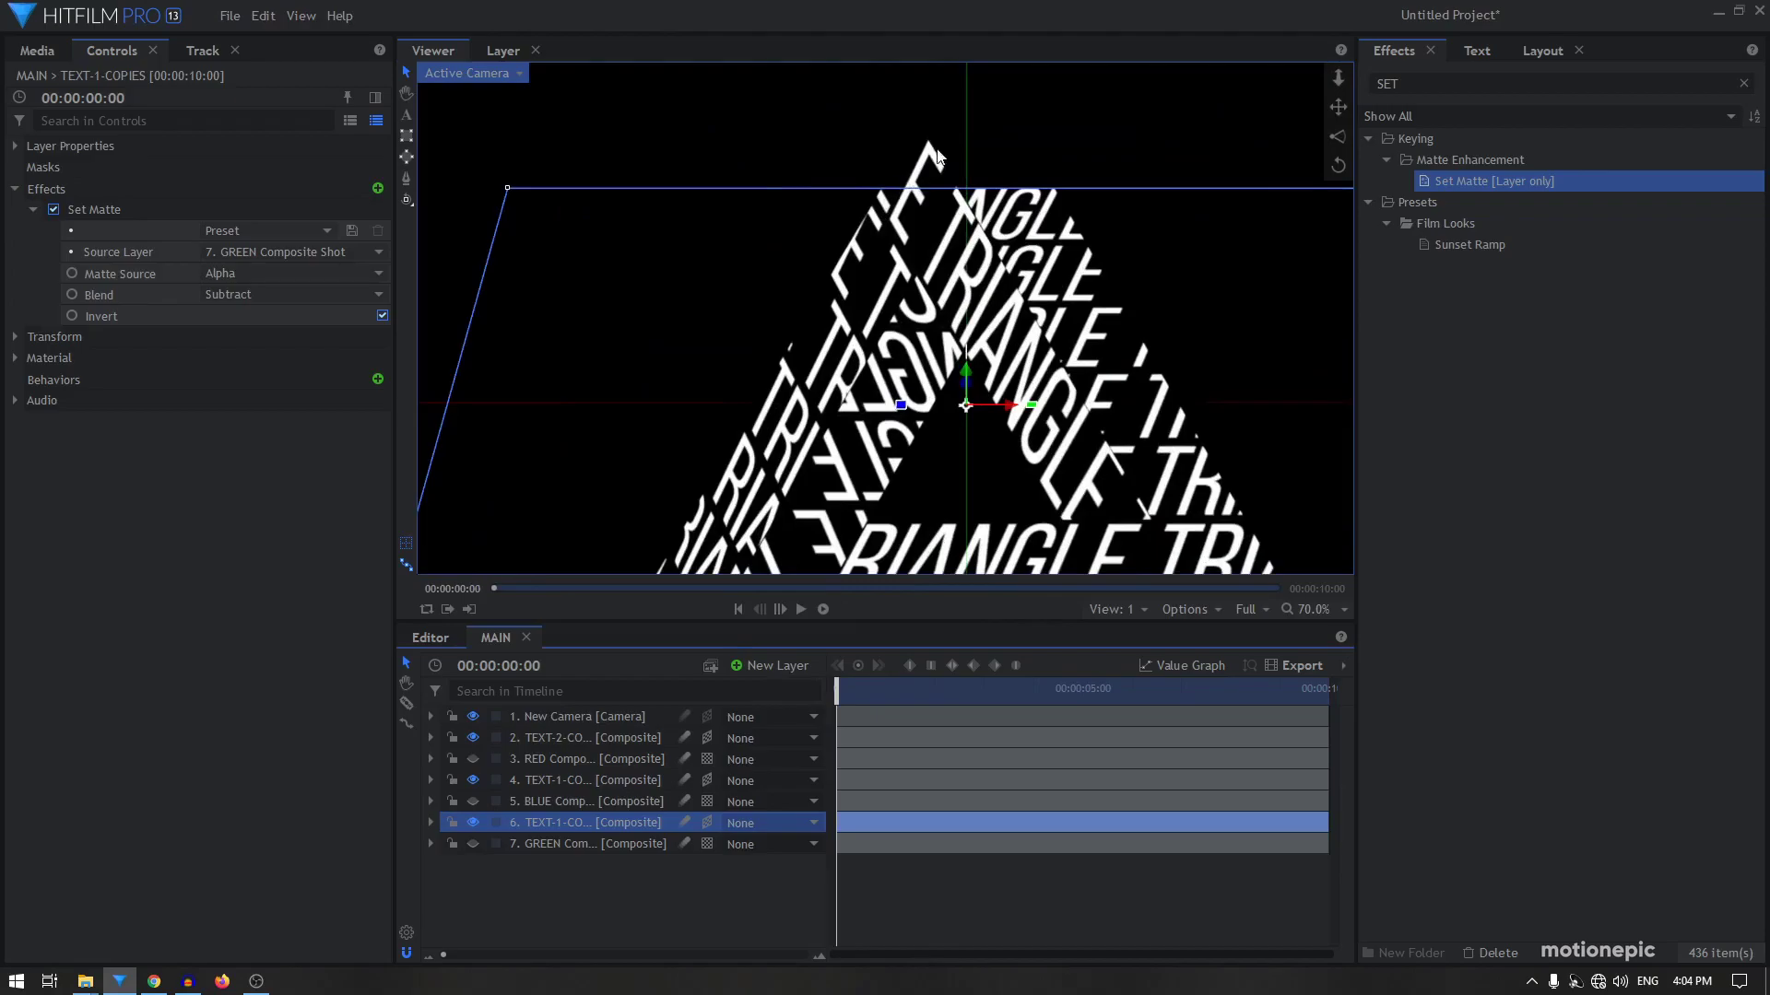
{"action": "scroll", "coordinate": [1036, 188], "scroll_direction": "down", "scroll_amount": 4}
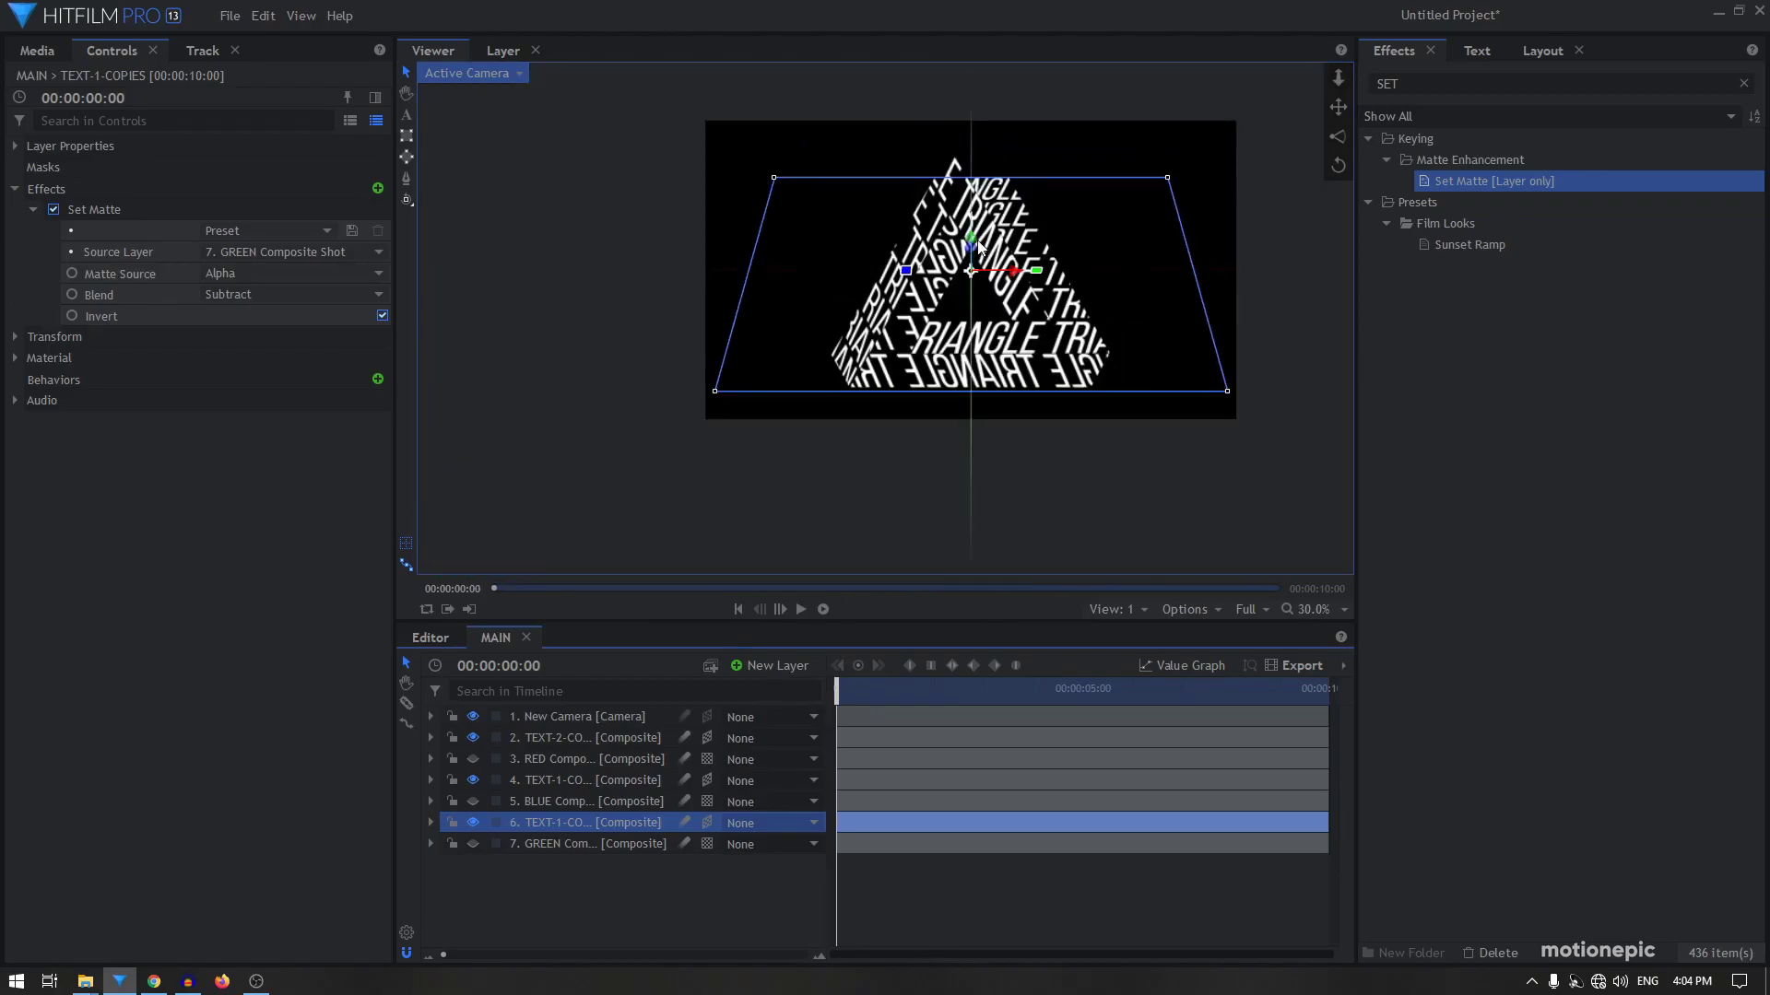
{"action": "left_click_drag", "start_coordinate": [971, 235], "coordinate": [951, 203]}
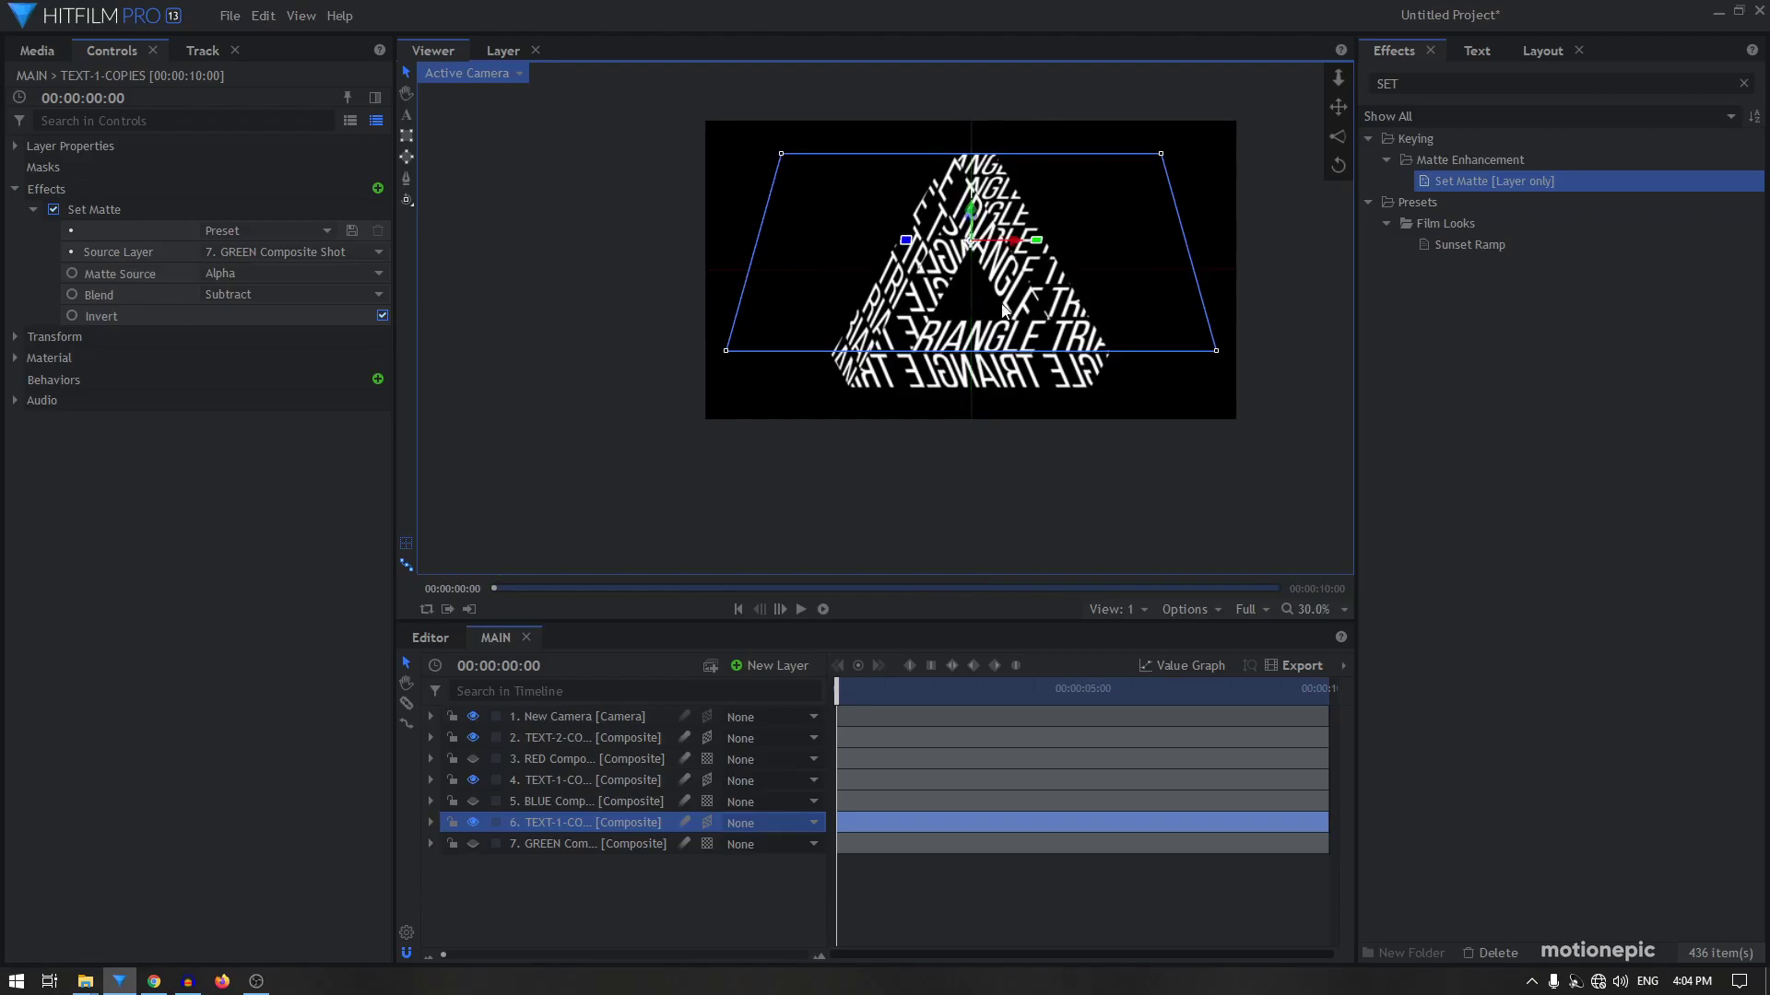
Clear the selection, preview the scrolling text and examine the triangle's top corner in the first seconds
{"action": "left_click", "coordinate": [674, 874]}
{"action": "key", "text": "space"}
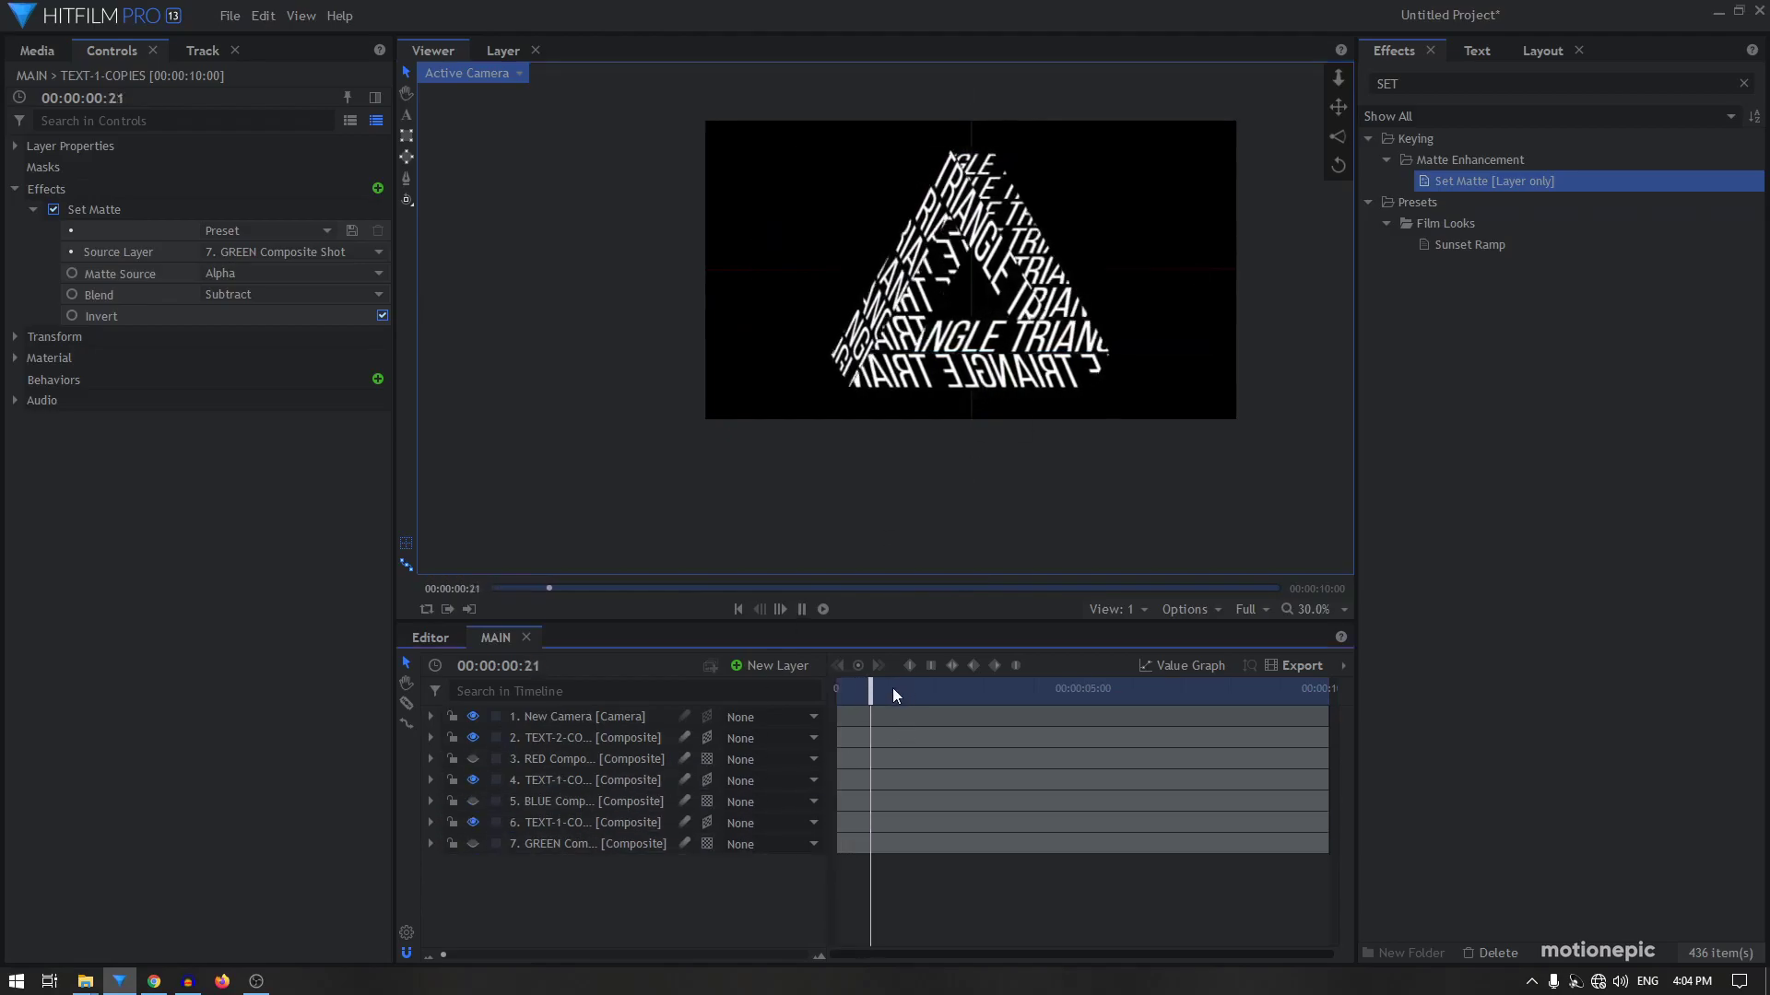
{"action": "key", "text": "space"}
{"action": "scroll", "coordinate": [957, 144], "scroll_direction": "up", "scroll_amount": 5}
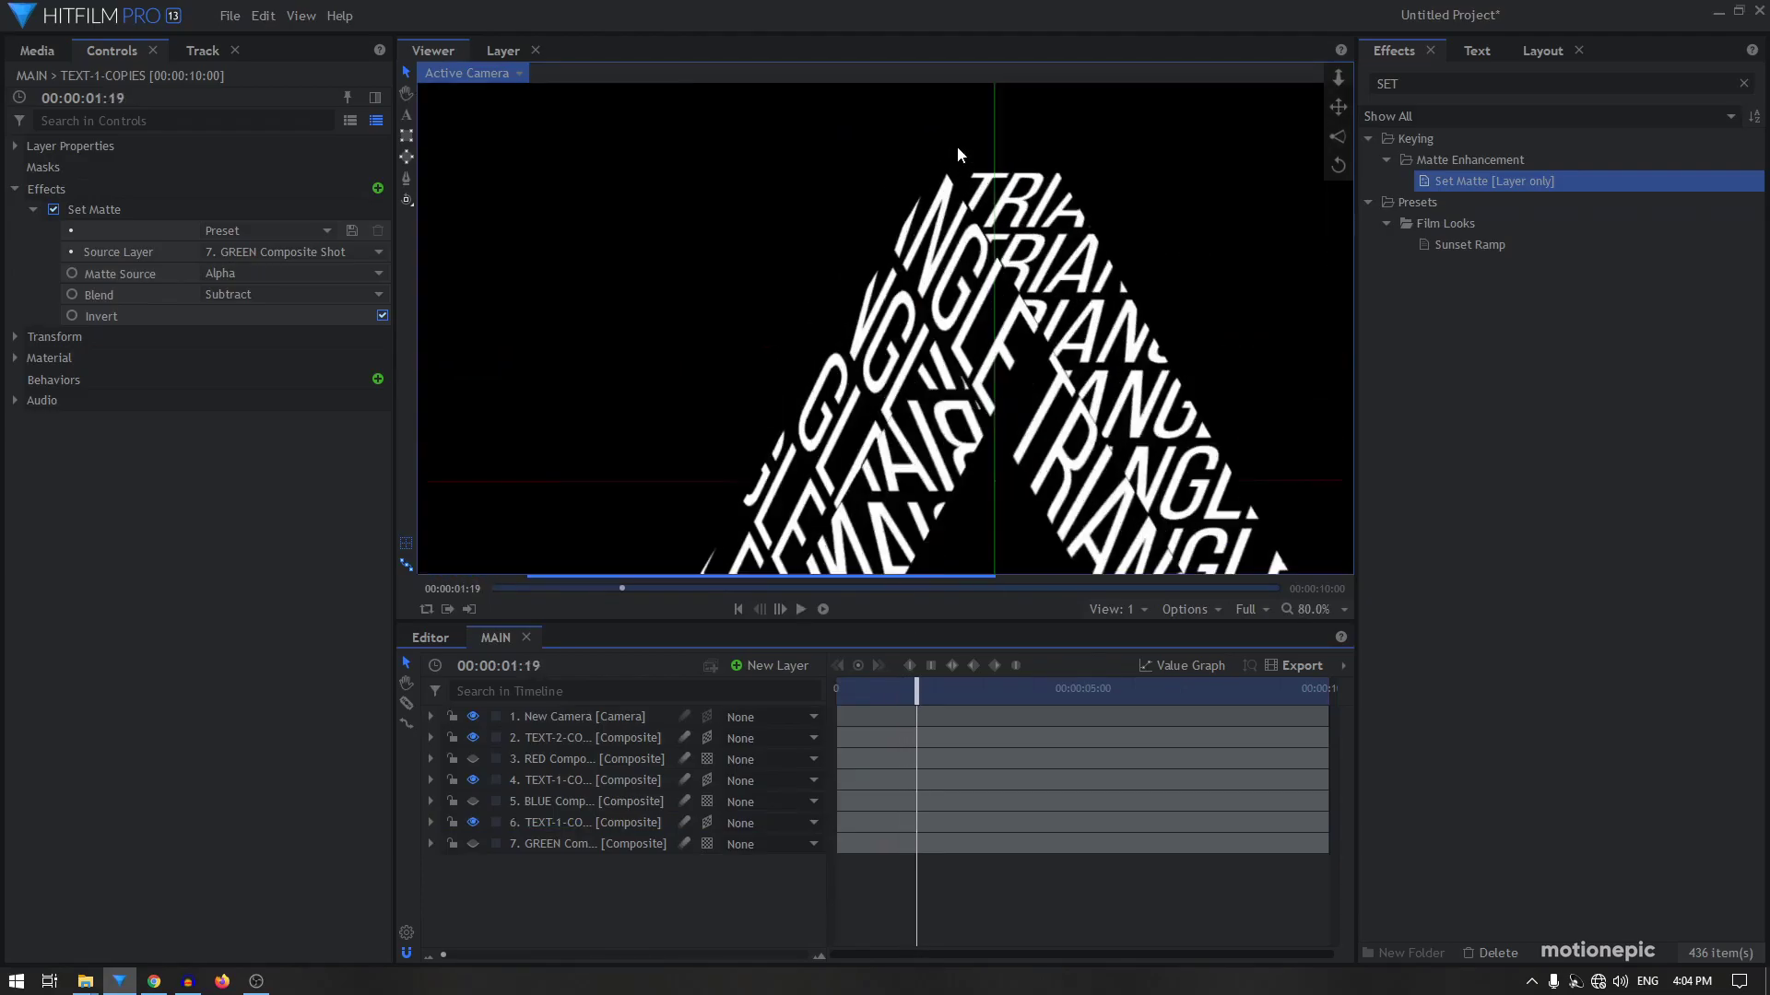
{"action": "left_click", "coordinate": [867, 692]}
{"action": "left_click_drag", "start_coordinate": [867, 693], "coordinate": [850, 692]}
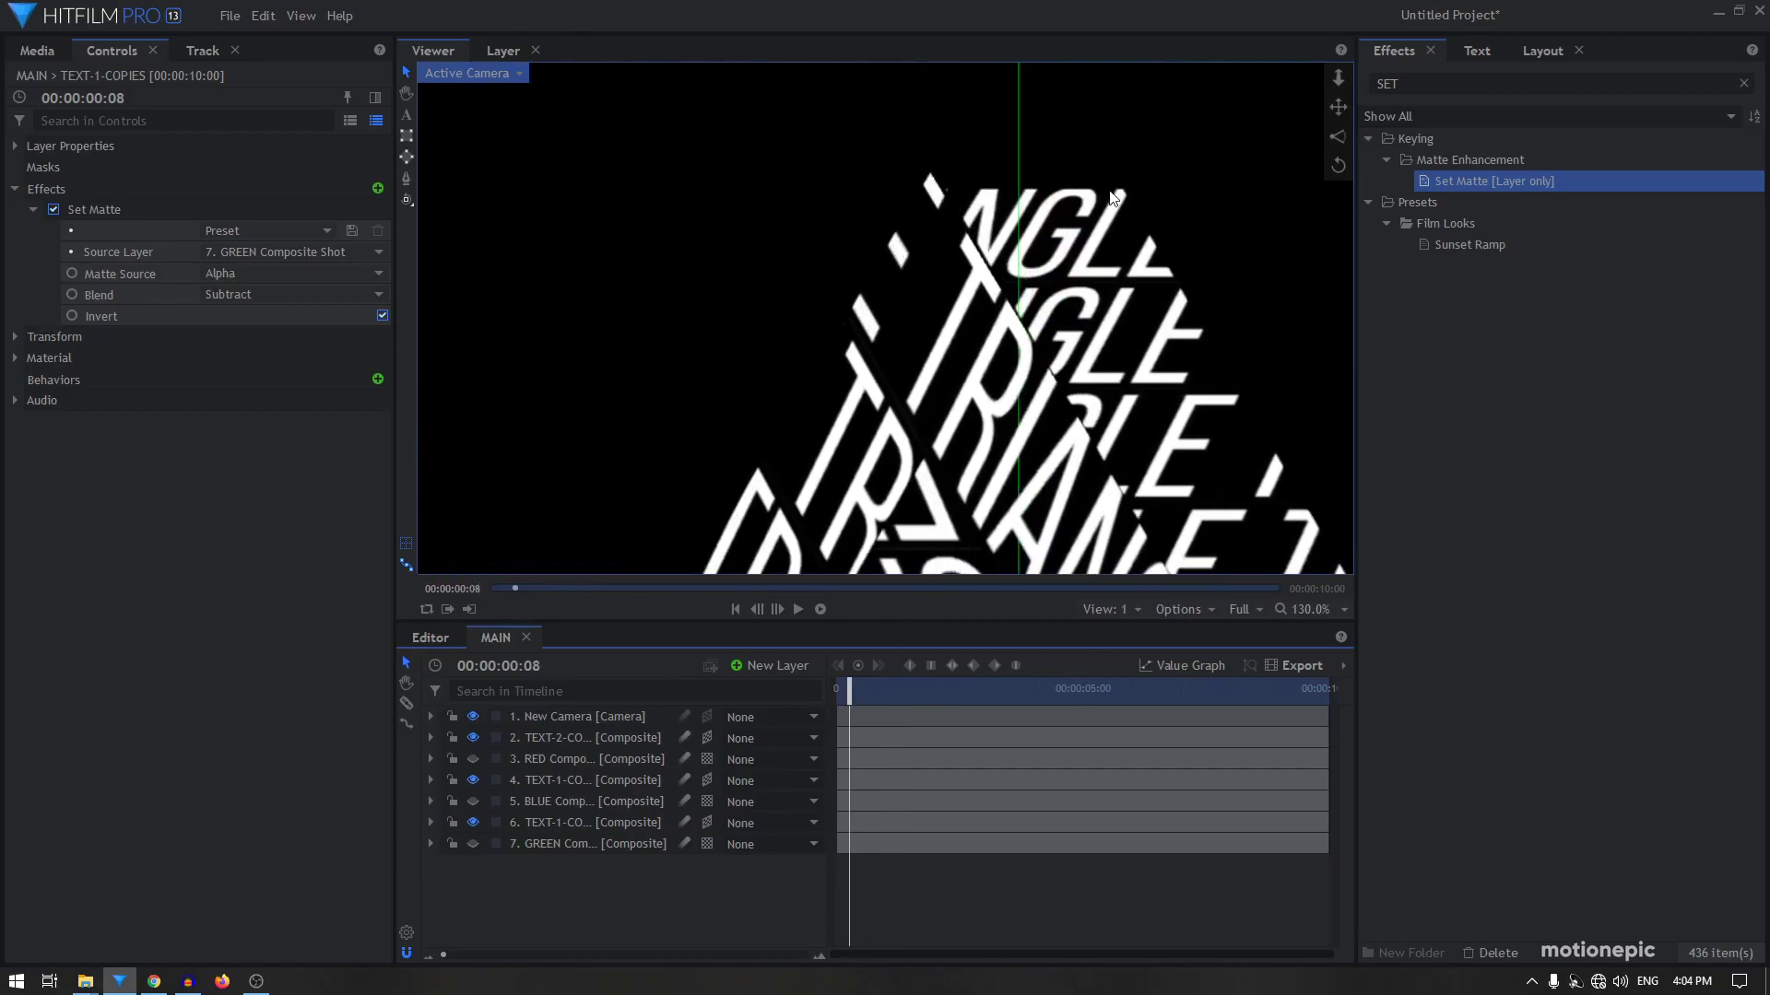
{"action": "scroll", "coordinate": [1112, 198], "scroll_direction": "down", "scroll_amount": 6}
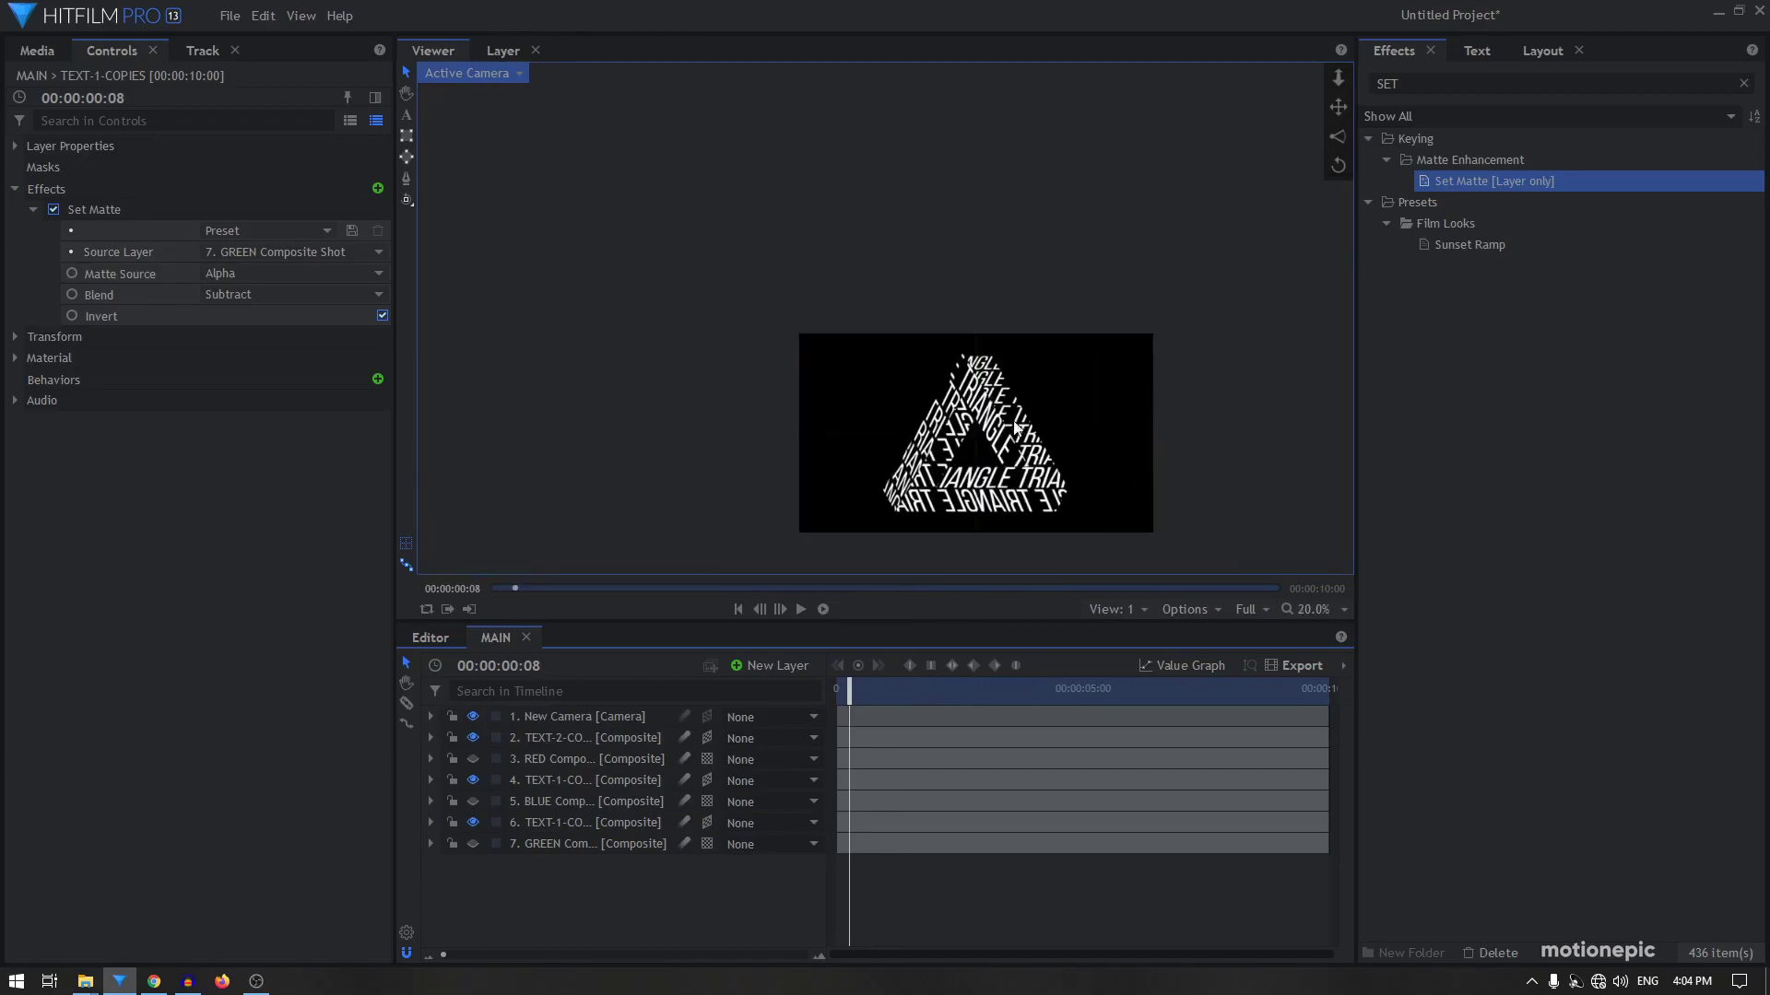
Toggle the two TEXT-1-COPIES layers to identify them, and nudge the one above GREEN slightly upward
{"action": "left_click", "coordinate": [557, 780]}
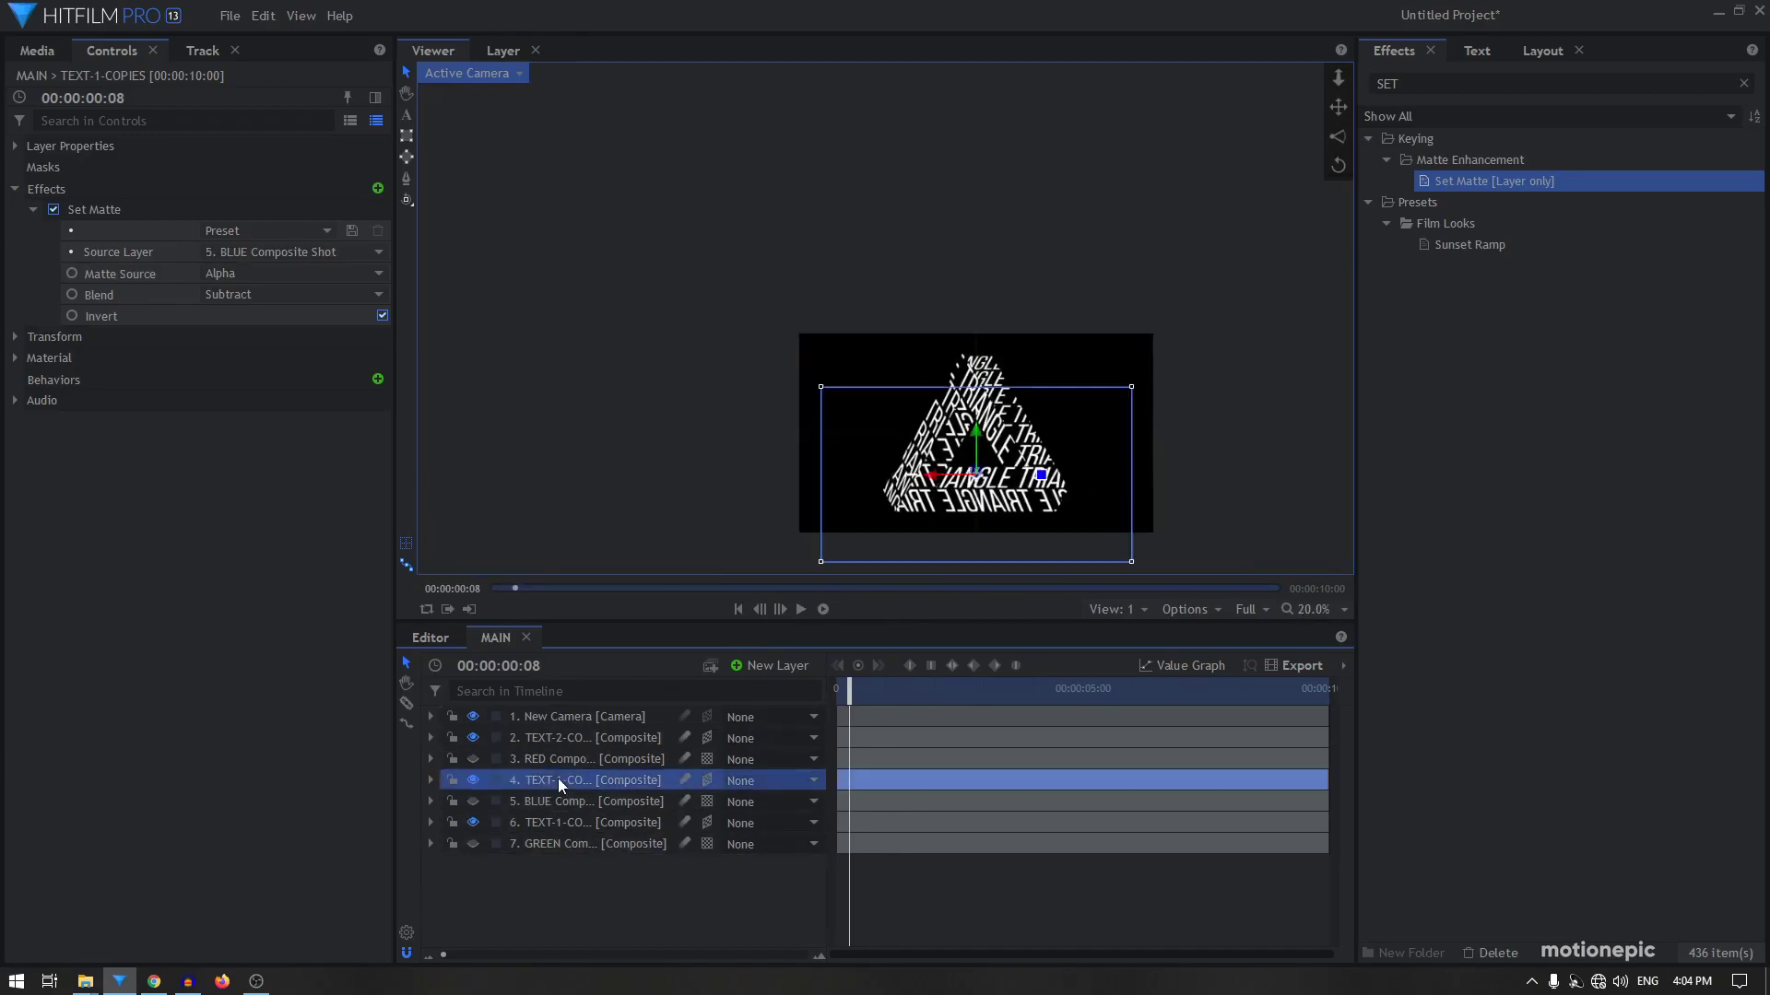
{"action": "left_click", "coordinate": [474, 780]}
{"action": "left_click", "coordinate": [474, 781]}
{"action": "left_click", "coordinate": [470, 821]}
{"action": "left_click", "coordinate": [470, 822]}
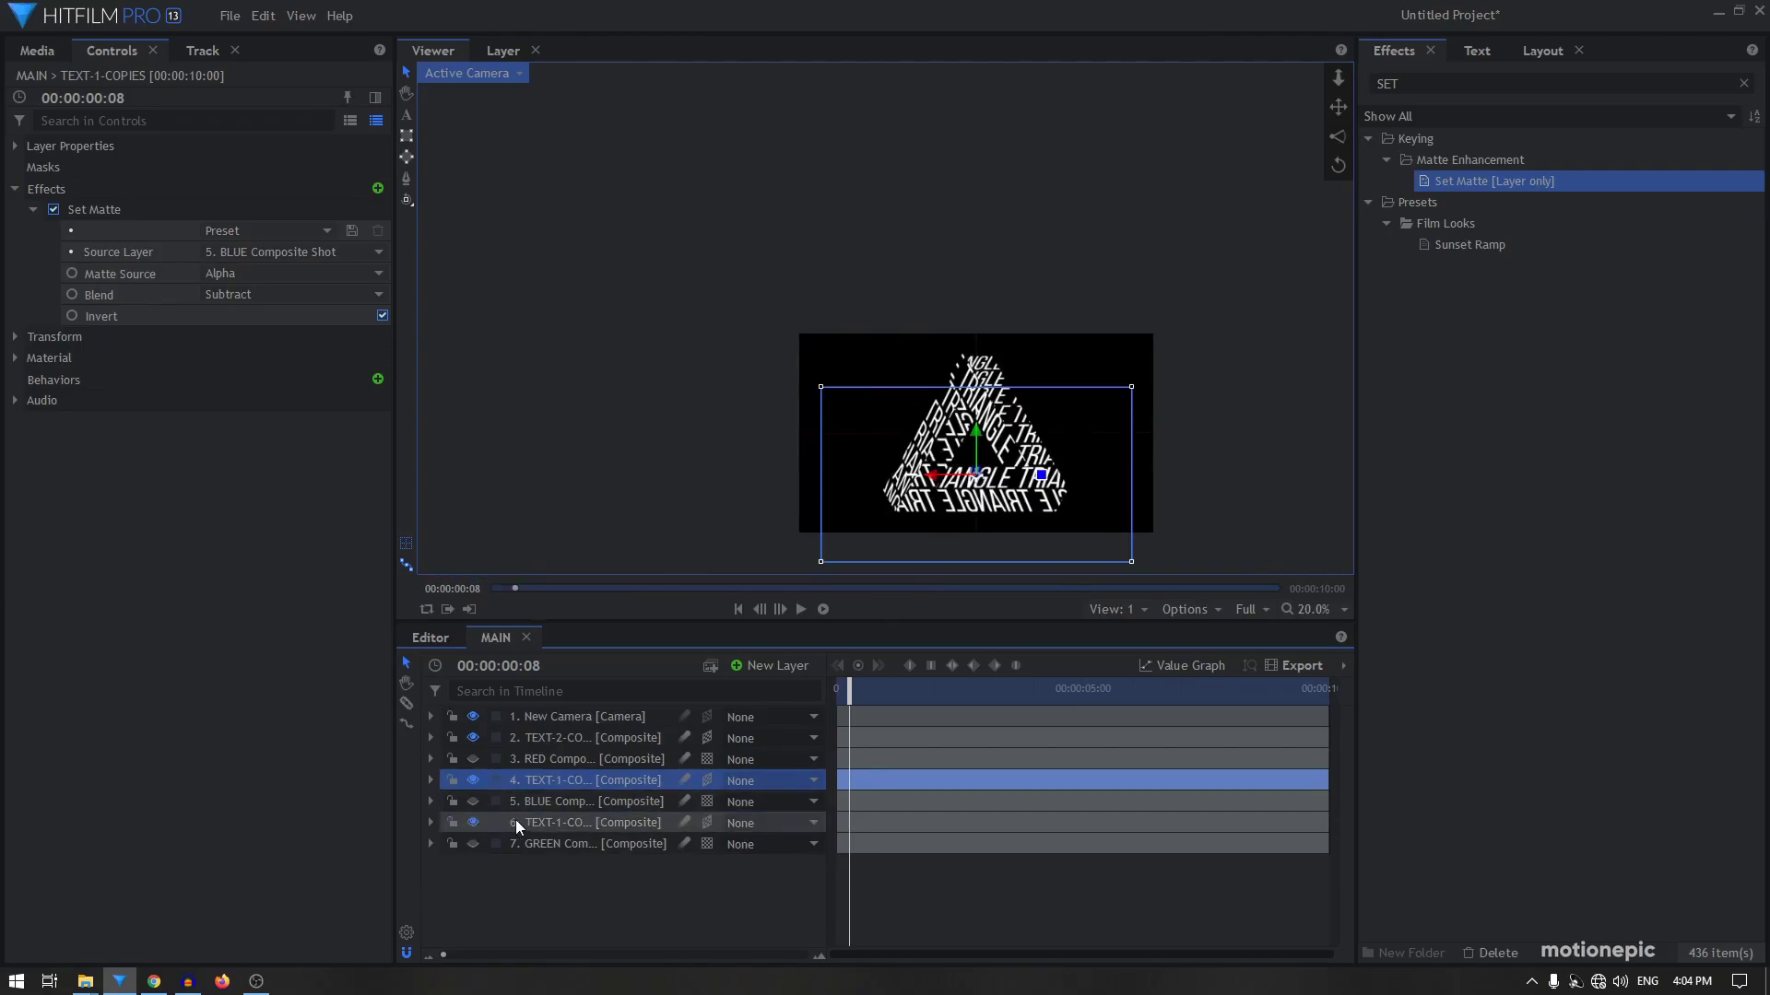
{"action": "left_click", "coordinate": [516, 820]}
{"action": "scroll", "coordinate": [975, 408], "scroll_direction": "up", "scroll_amount": 3}
{"action": "left_click_drag", "start_coordinate": [965, 427], "coordinate": [956, 417]}
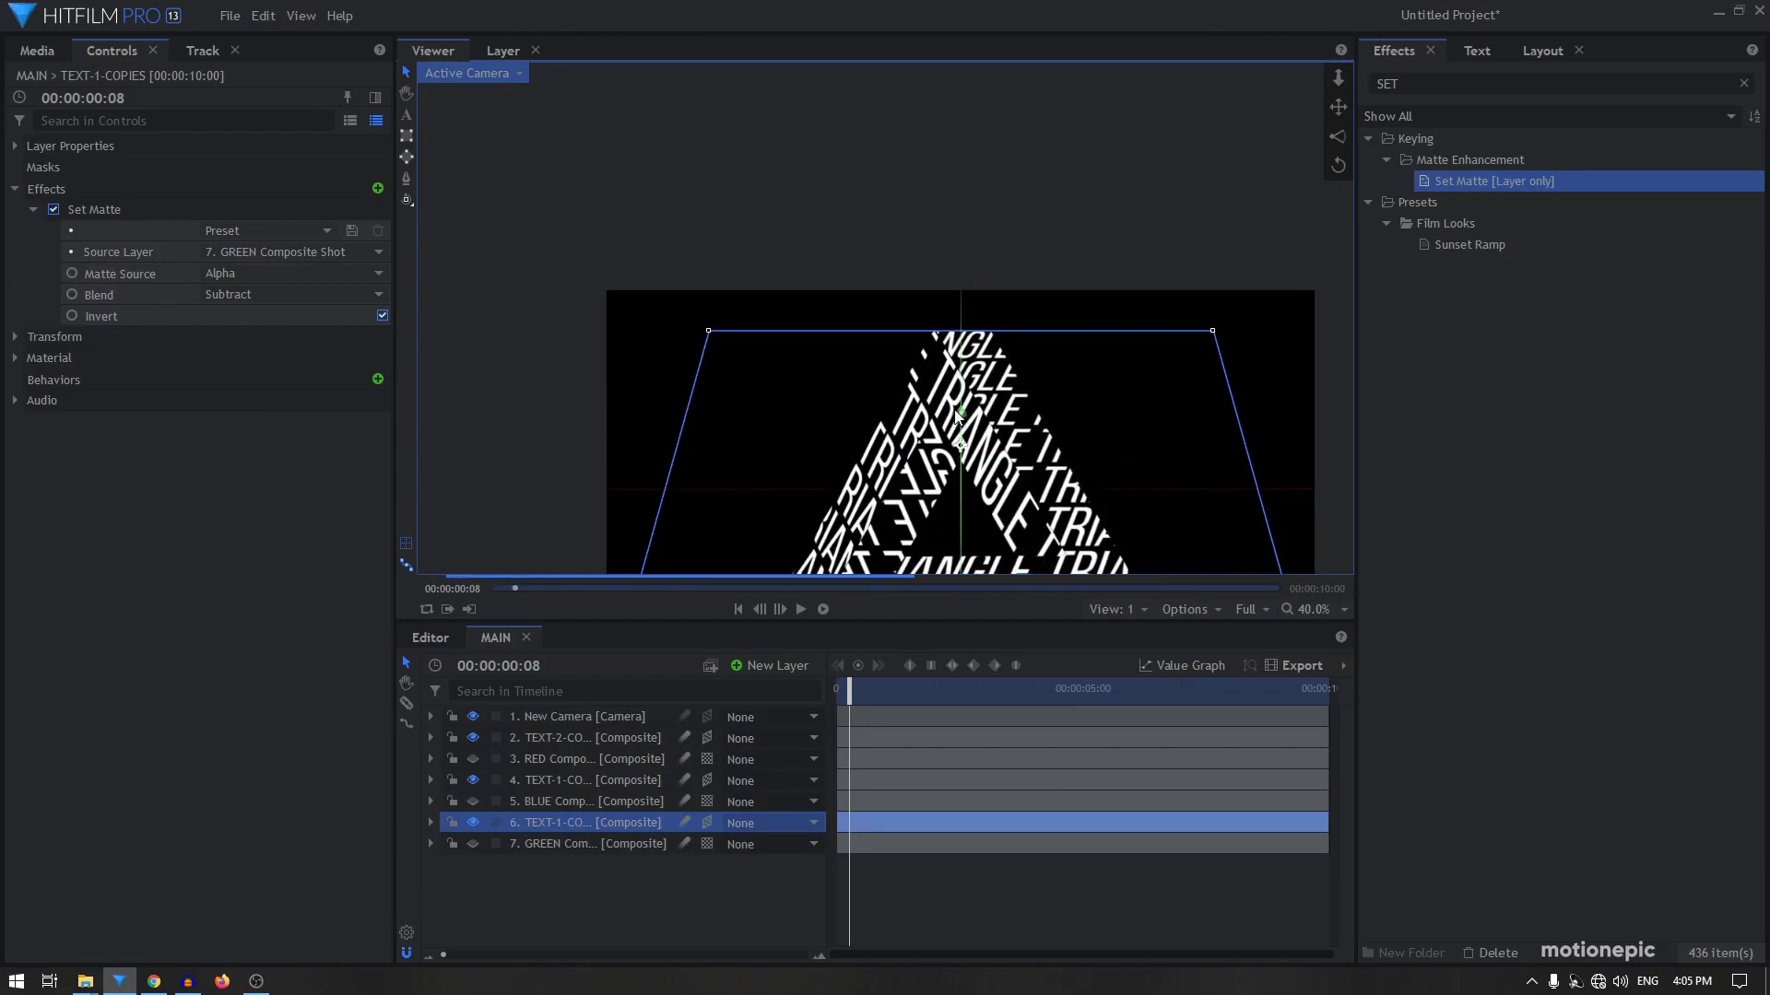
Scale the TEXT-1-COPIES layer above GREEN up slightly so its text fills the green section
{"action": "scroll", "coordinate": [1036, 430], "scroll_direction": "down", "scroll_amount": 3}
{"action": "scroll", "coordinate": [1001, 492], "scroll_direction": "up", "scroll_amount": 6}
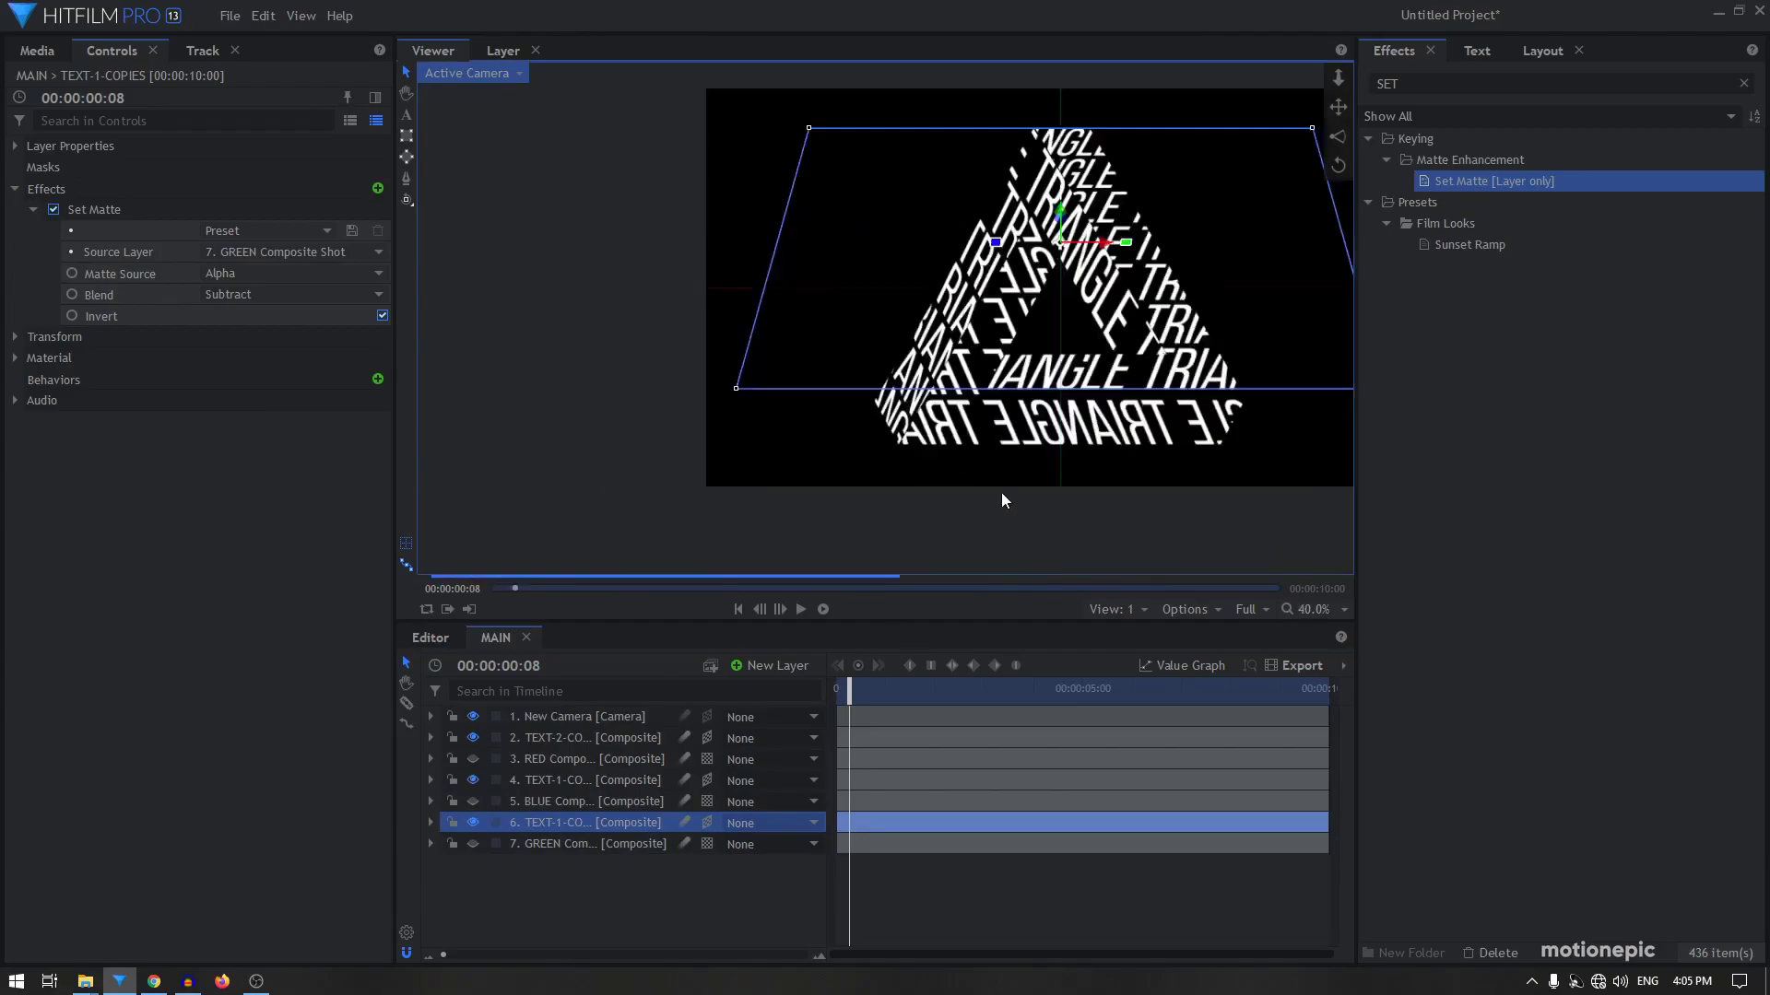
{"action": "scroll", "coordinate": [1021, 461], "scroll_direction": "down", "scroll_amount": 1}
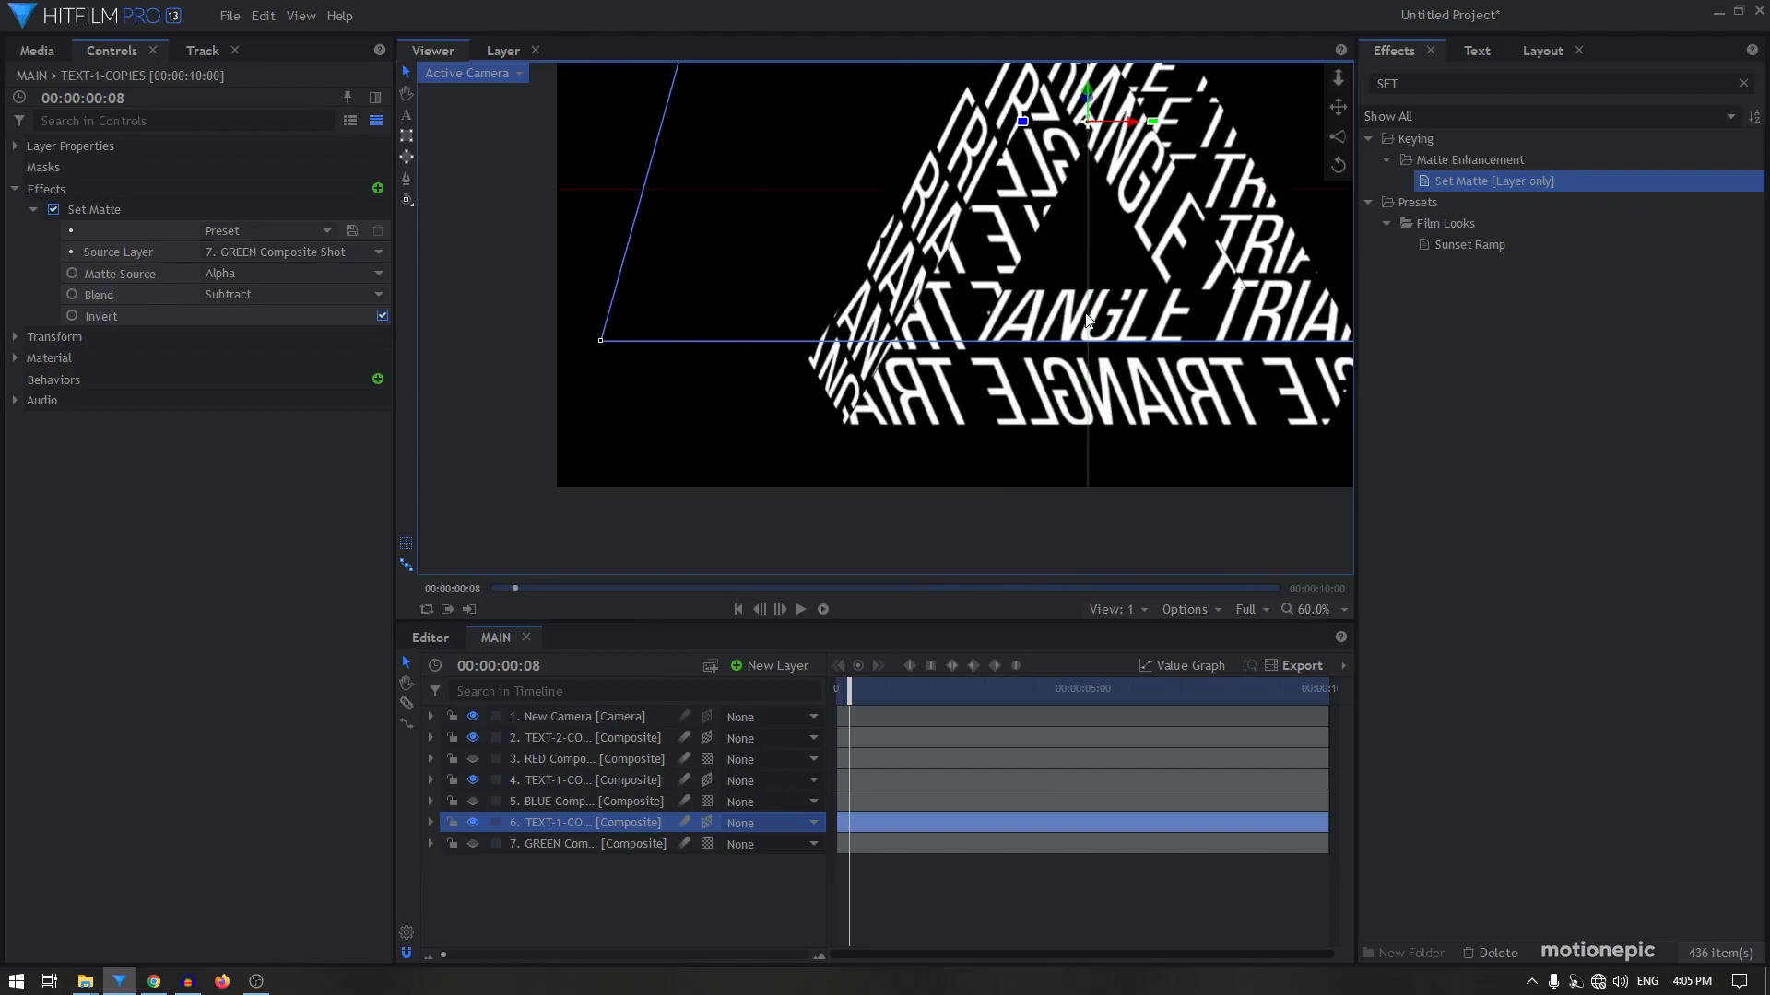
{"action": "left_click", "coordinate": [472, 822]}
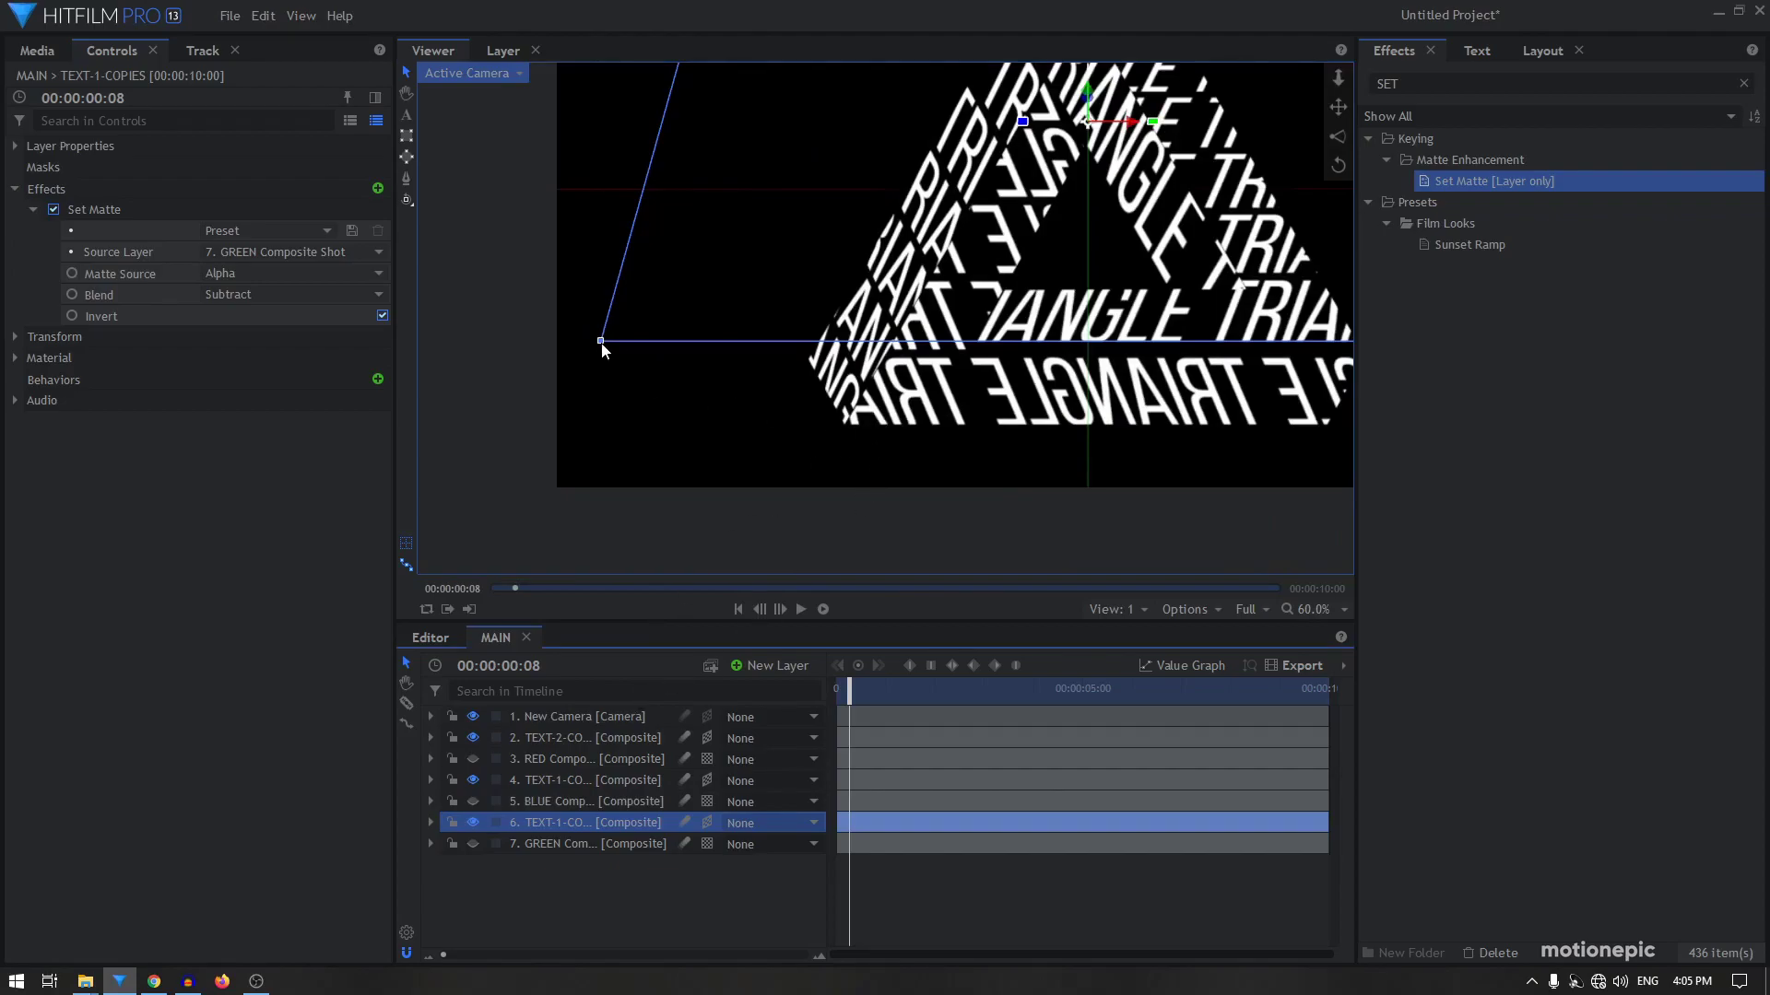
{"action": "scroll", "coordinate": [601, 349], "scroll_direction": "down", "scroll_amount": 2}
{"action": "left_click_drag", "start_coordinate": [641, 417], "coordinate": [623, 420]}
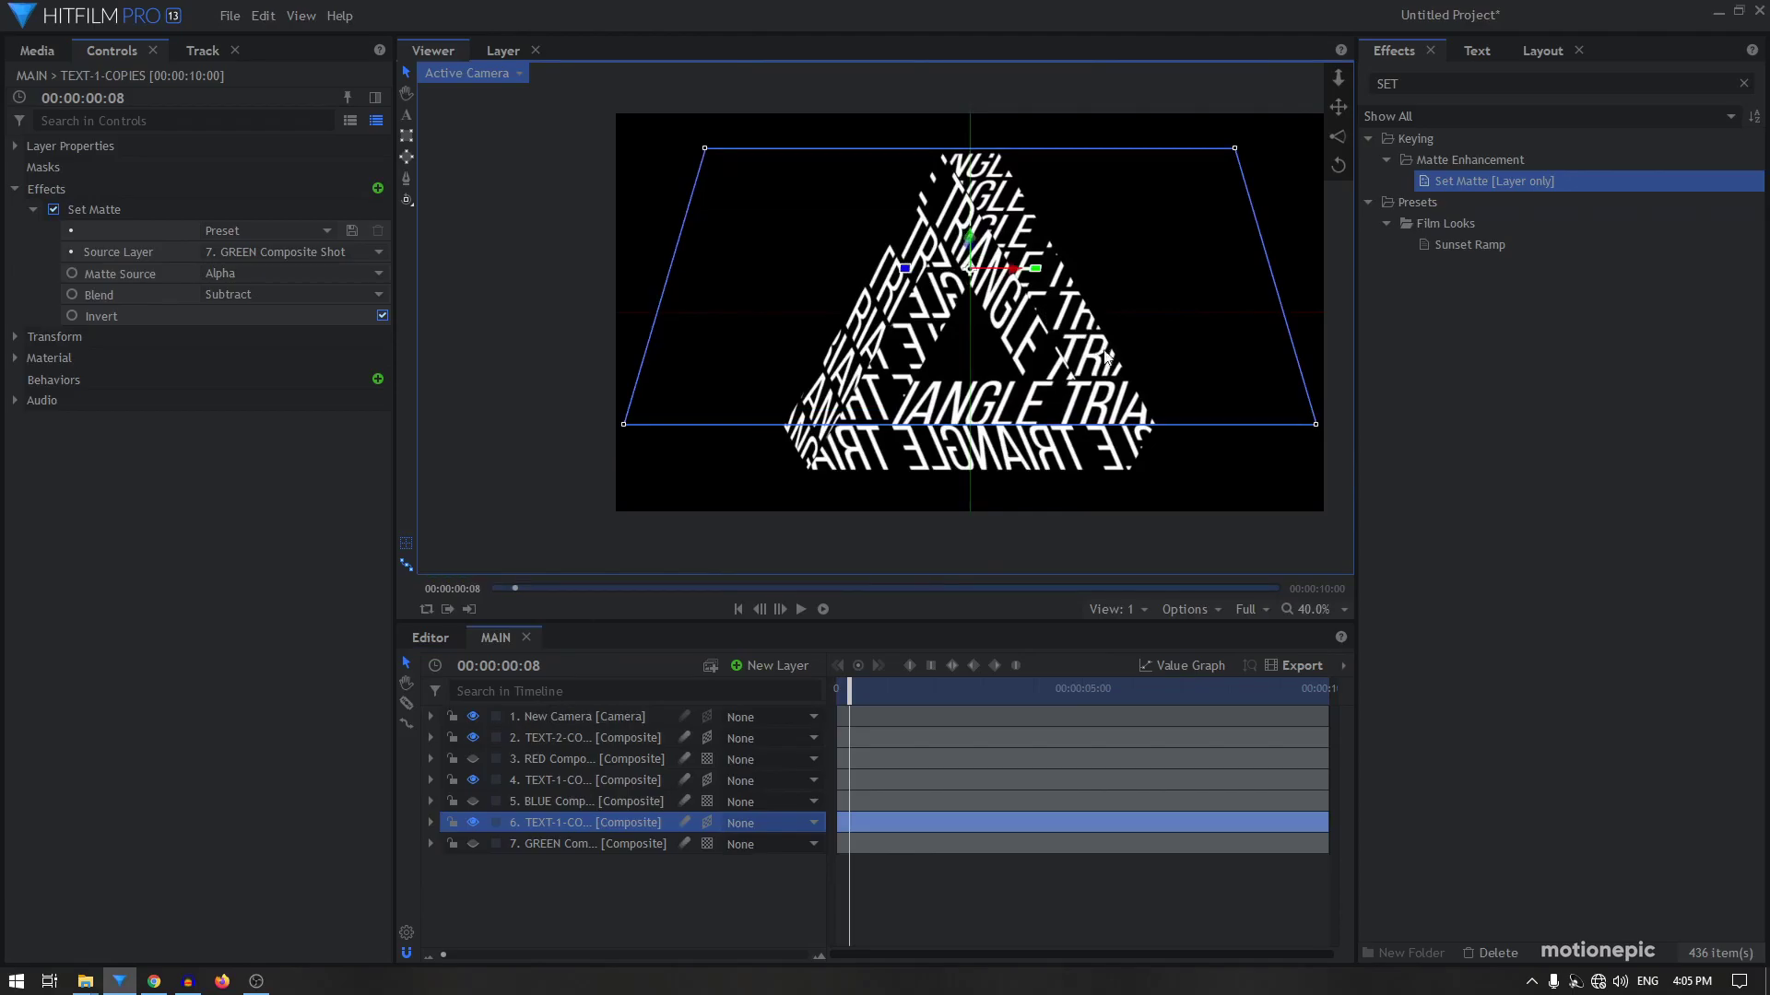
Clear the selection, play the composite shot and scrub through the timeline to review the text animation
{"action": "left_click", "coordinate": [688, 899]}
{"action": "key", "text": "space"}
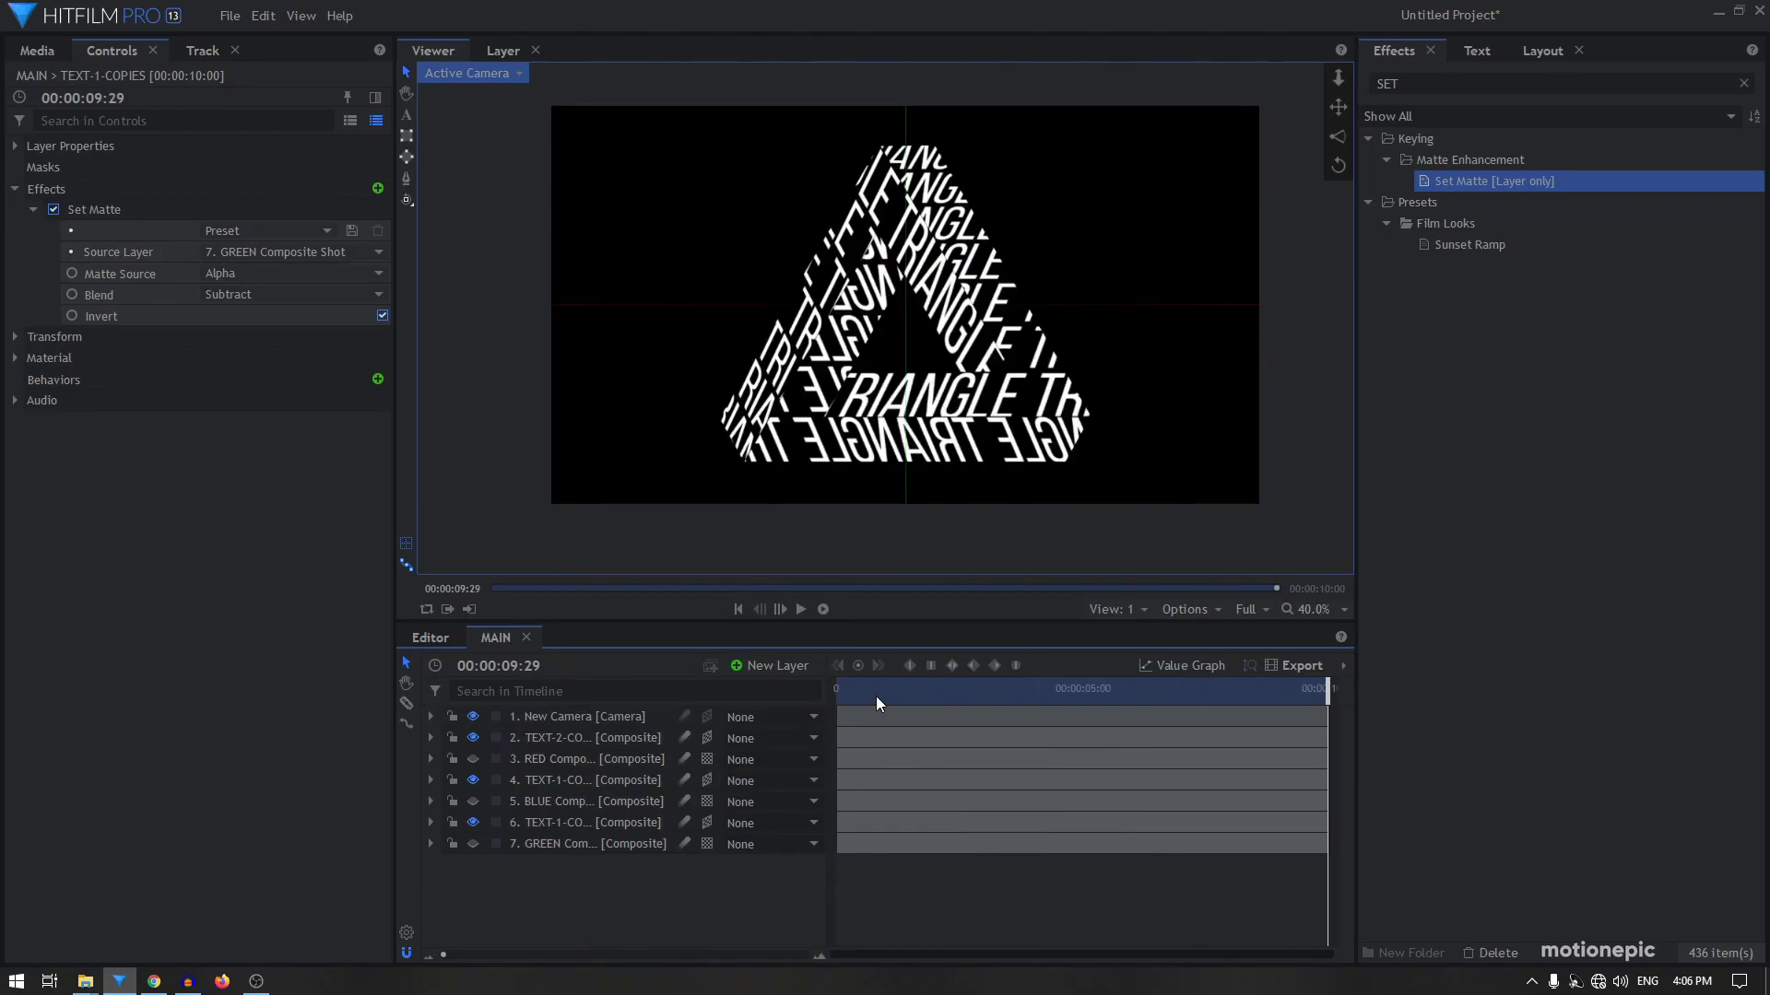
{"action": "left_click_drag", "start_coordinate": [815, 697], "coordinate": [1089, 700]}
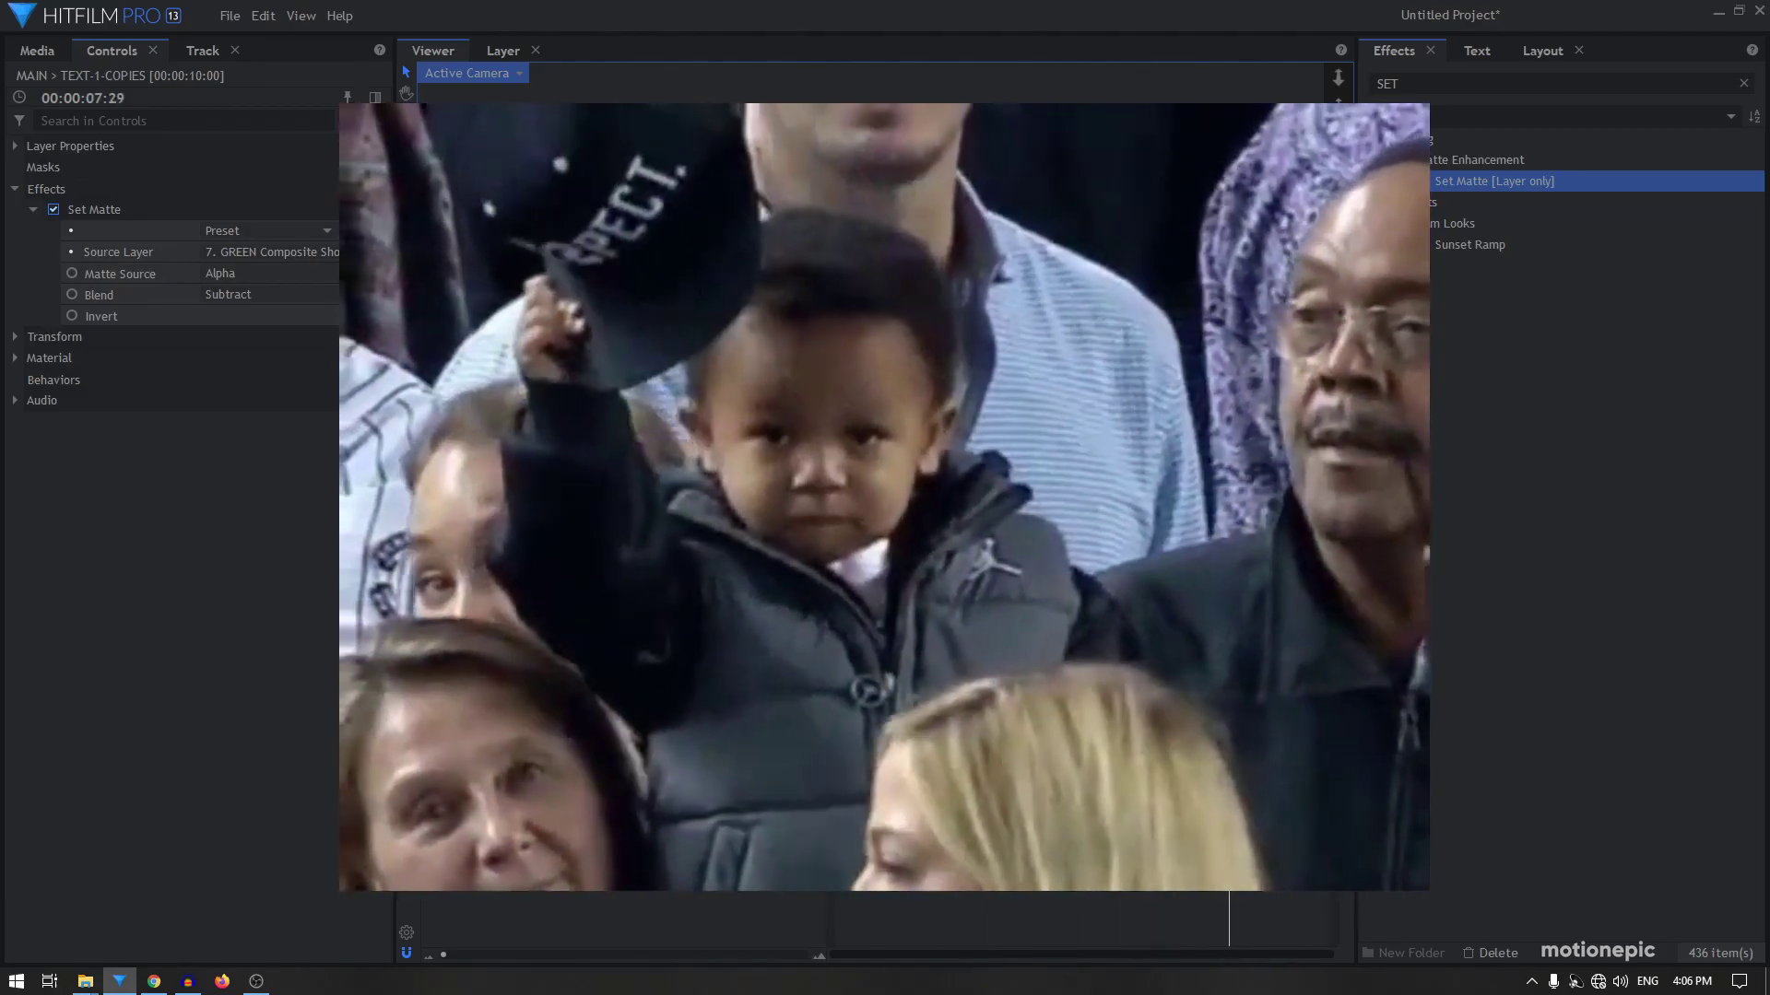